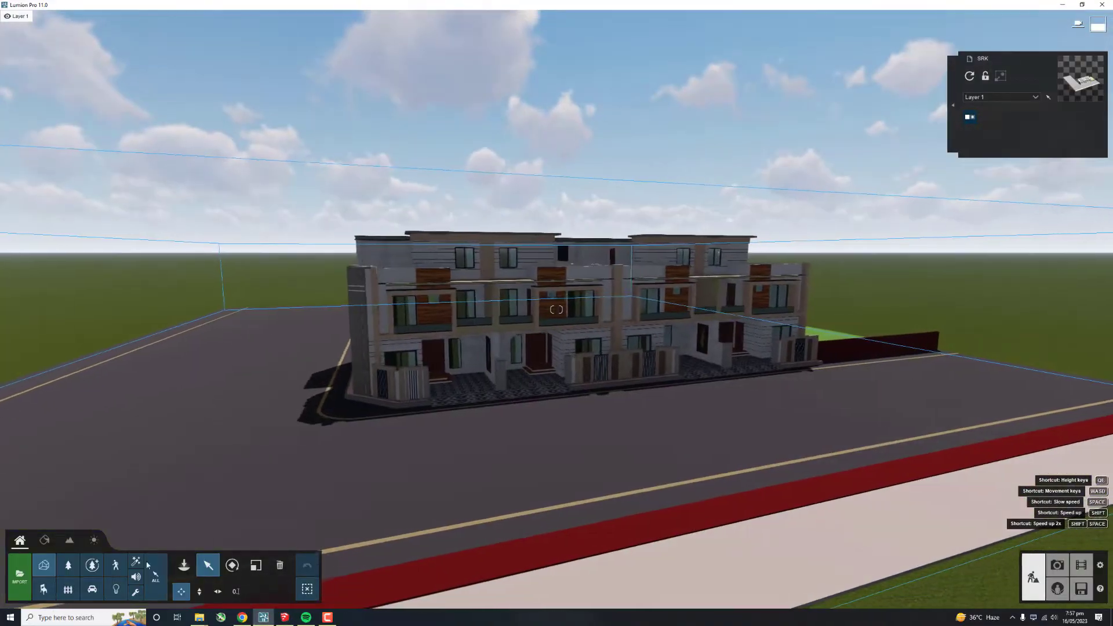
Step: Show the sun and cloud weather settings and pull the camera back to frame the whole house row
left_click(94, 540)
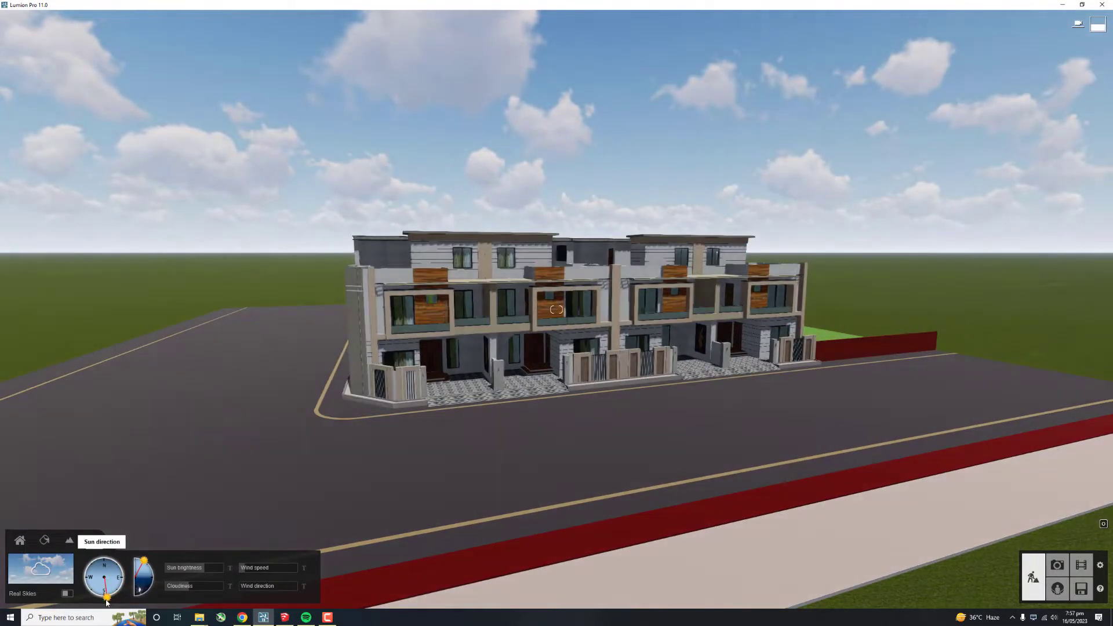
key("s")
key("d")
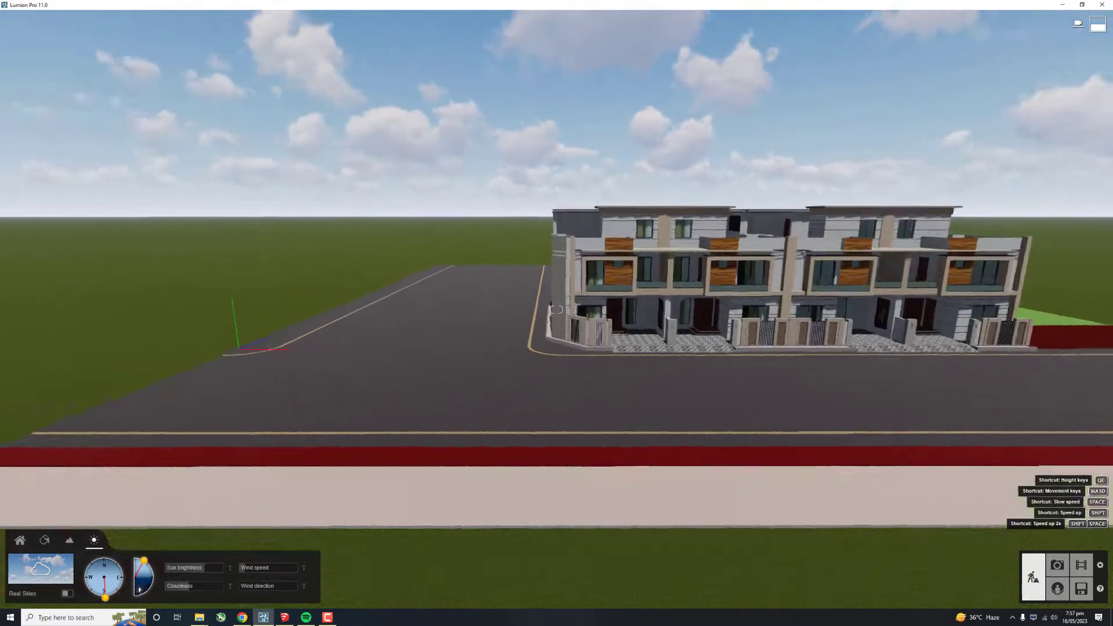
Step: Try several Outdoor stone materials on the sidewalk strip, settling on Pavement Stone 004 1024
left_click(44, 540)
left_click(377, 431)
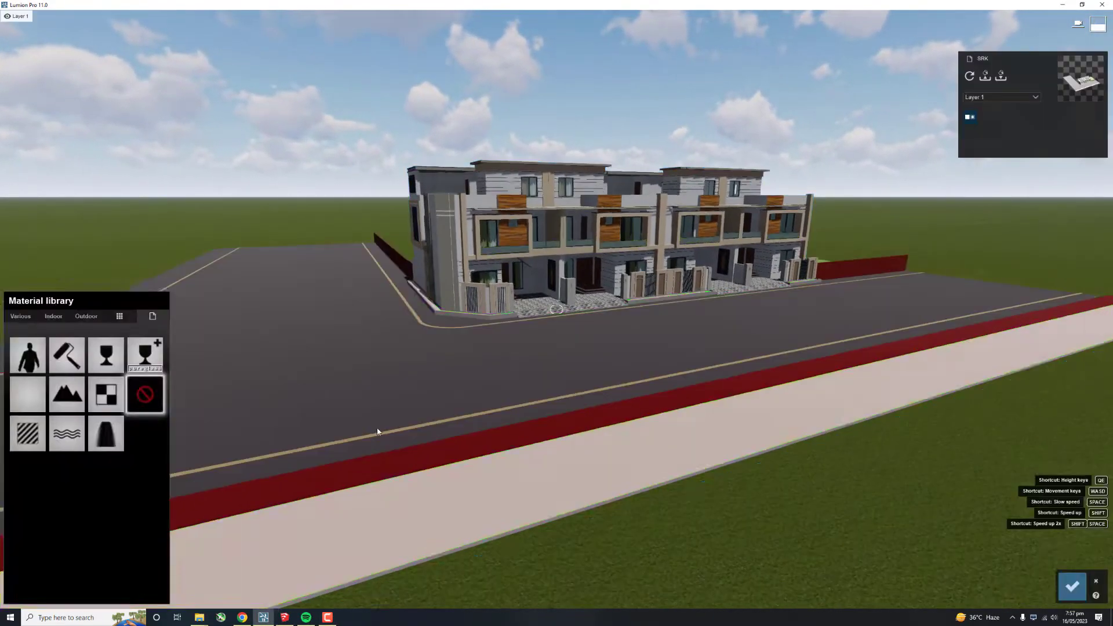
left_click(53, 316)
left_click(86, 316)
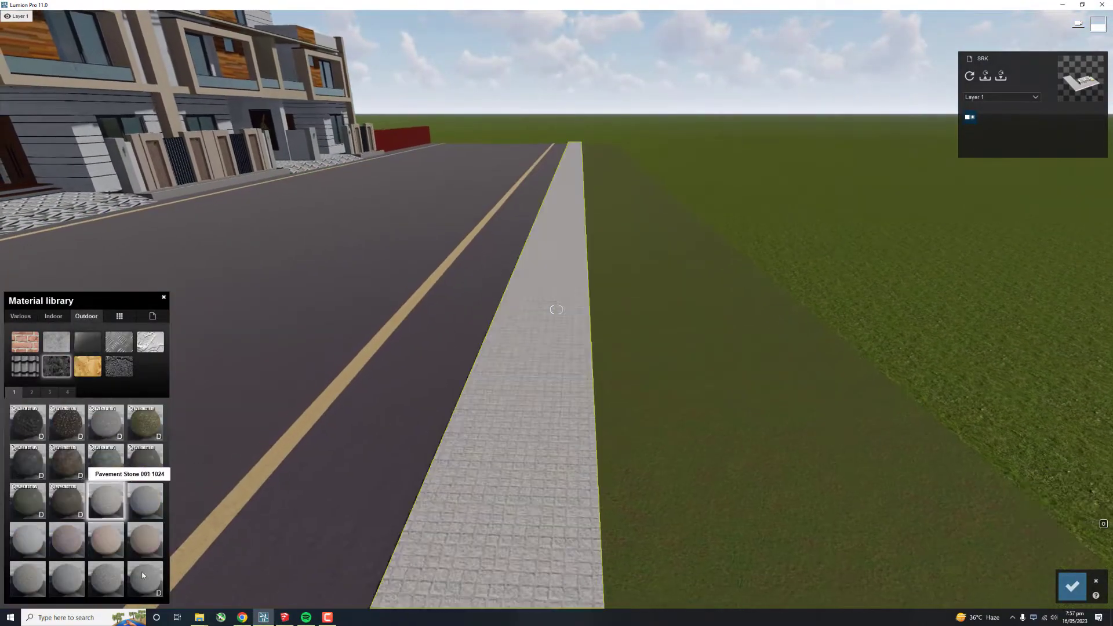
left_click(145, 500)
left_click(66, 578)
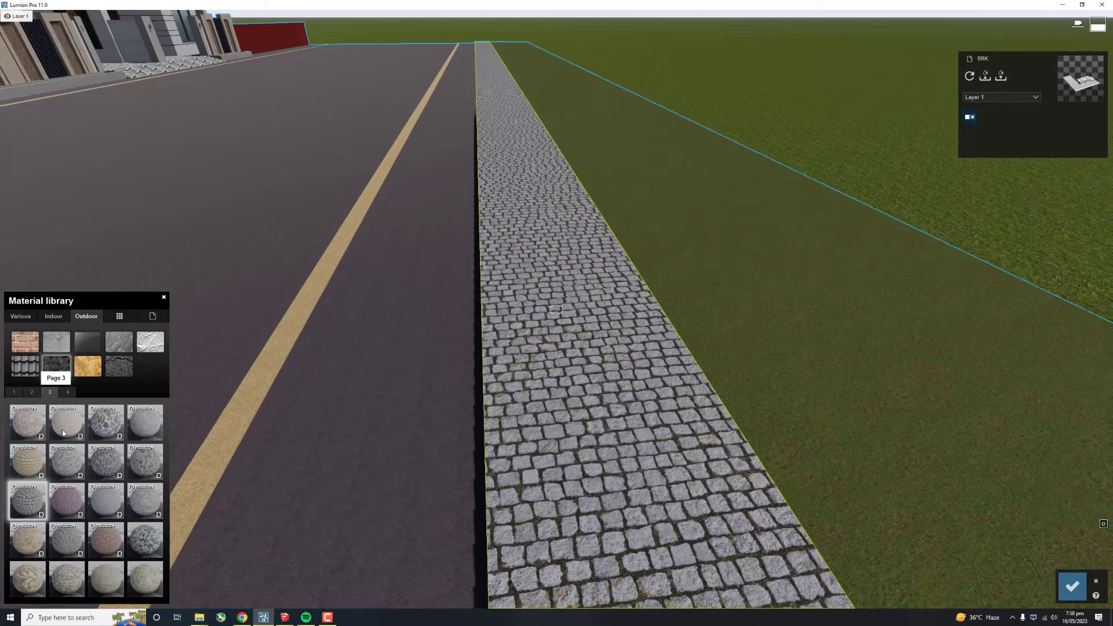
left_click(67, 392)
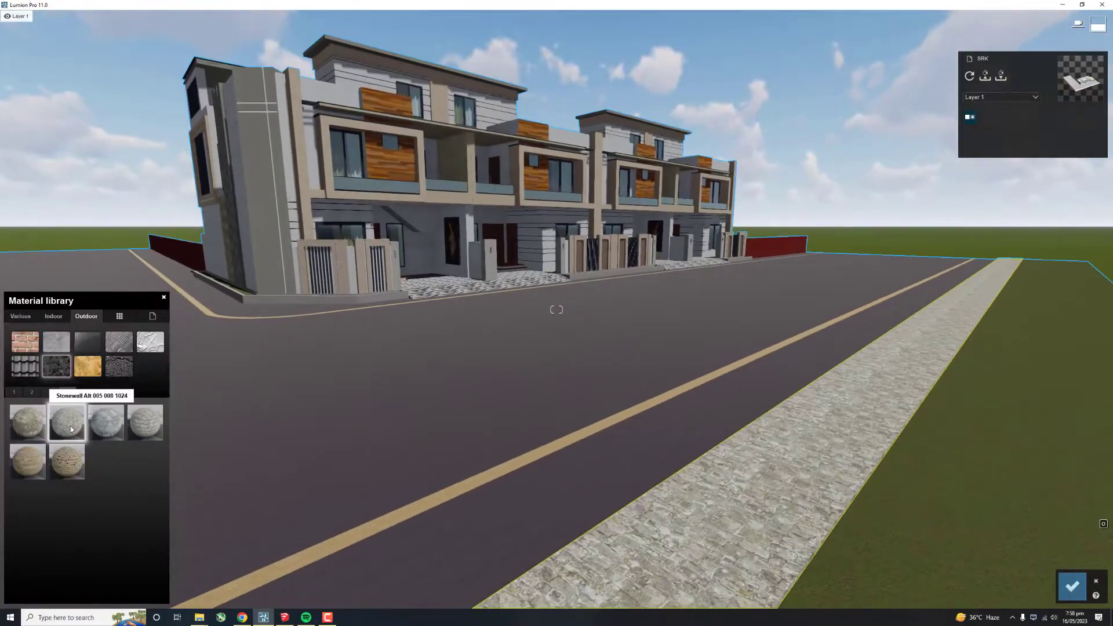
left_click(14, 392)
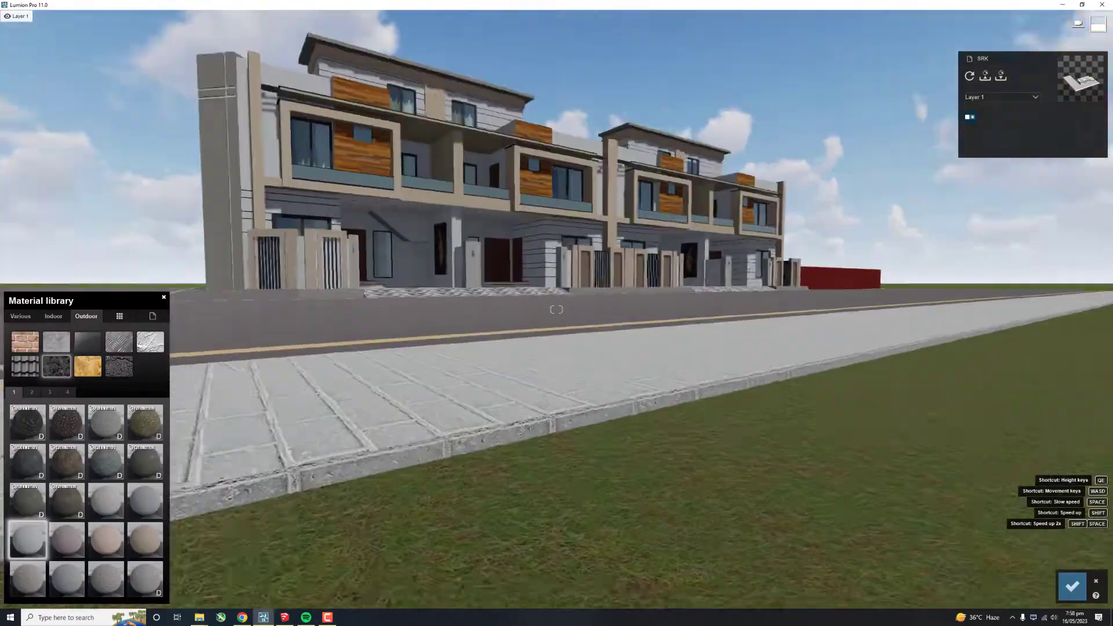
right_click_drag(96, 539, 96, 539)
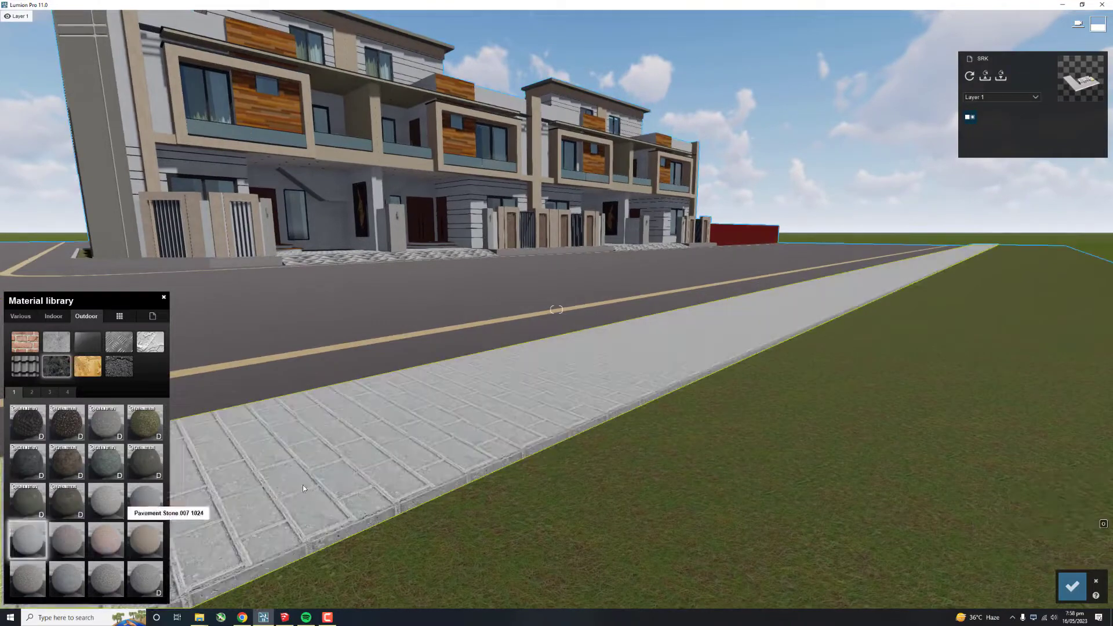
left_click(27, 539)
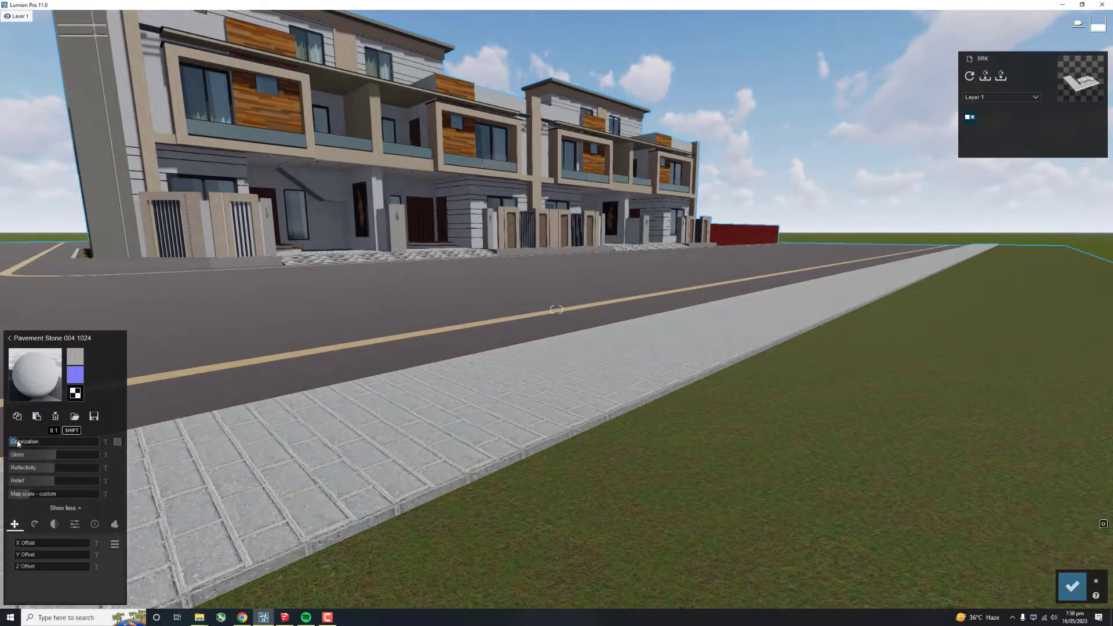
Step: Recolour the road centre line with the RAL 1037 yellow colour material
right_click_drag(301, 383, 301, 382)
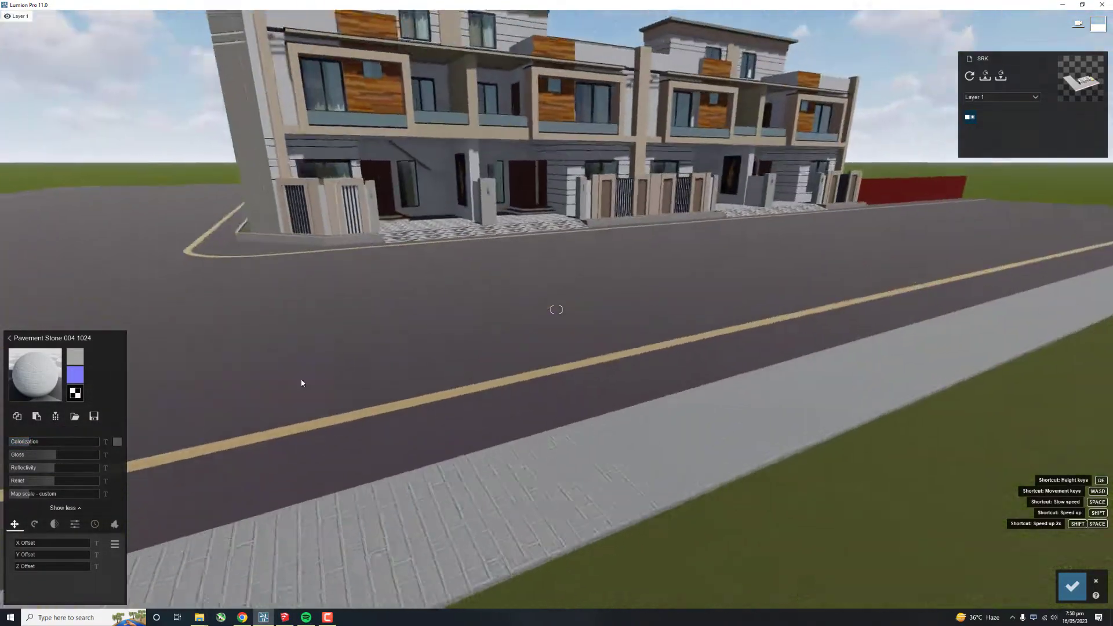
left_click(321, 423)
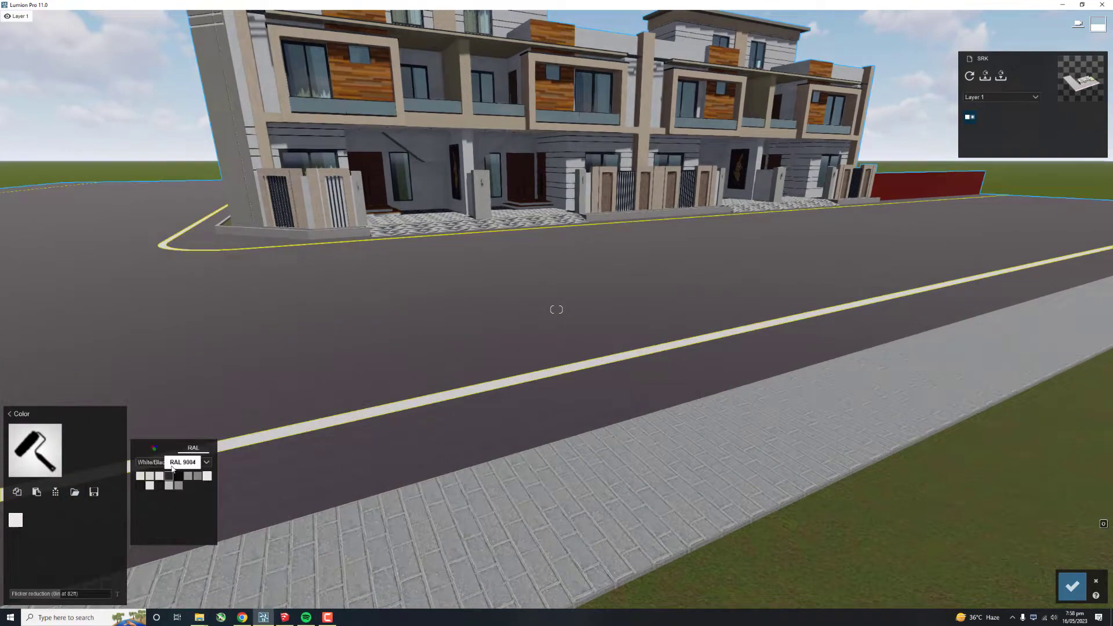
left_click(188, 504)
right_click_drag(495, 384, 494, 383)
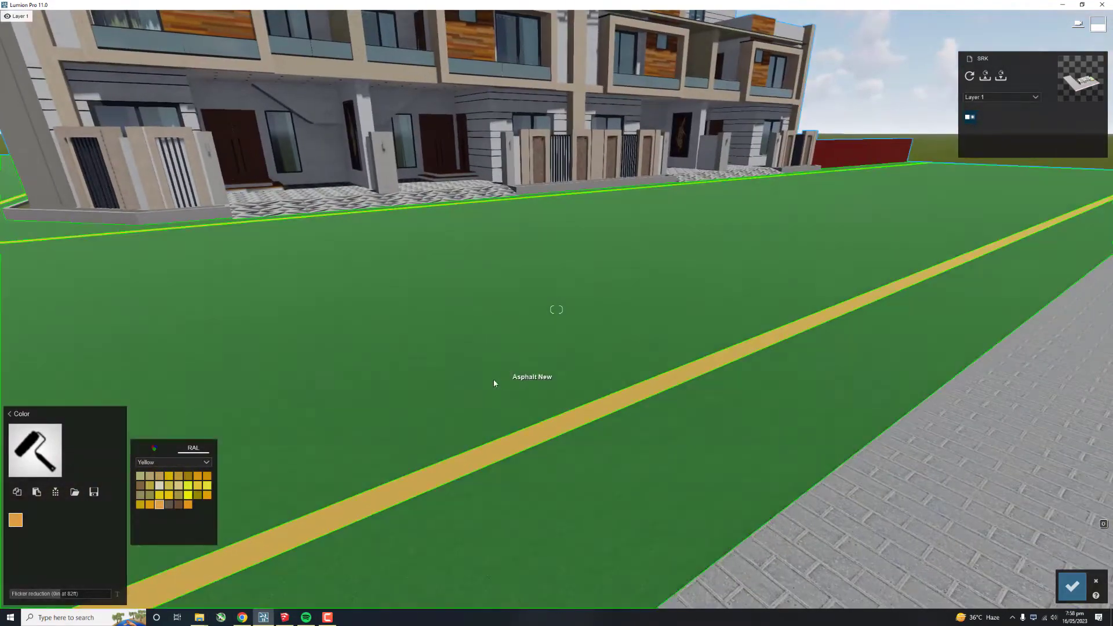
left_click(494, 383)
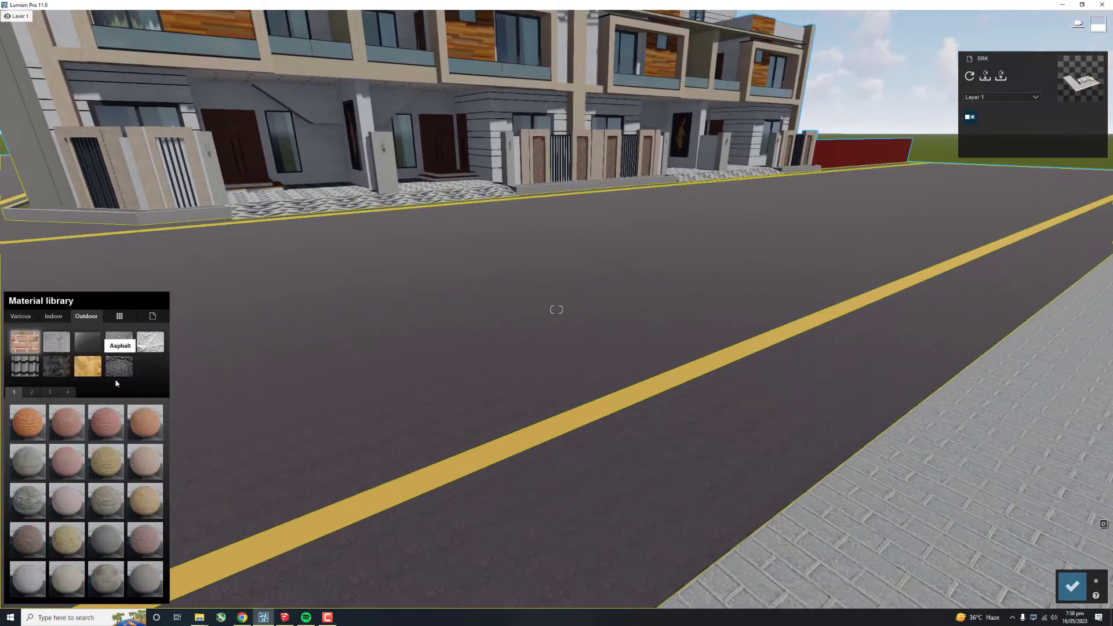
Step: Apply the white Polii TilesMarble 063 2k Indoor tile material to the porch floor
left_click(33, 396)
right_click_drag(307, 398, 567, 393)
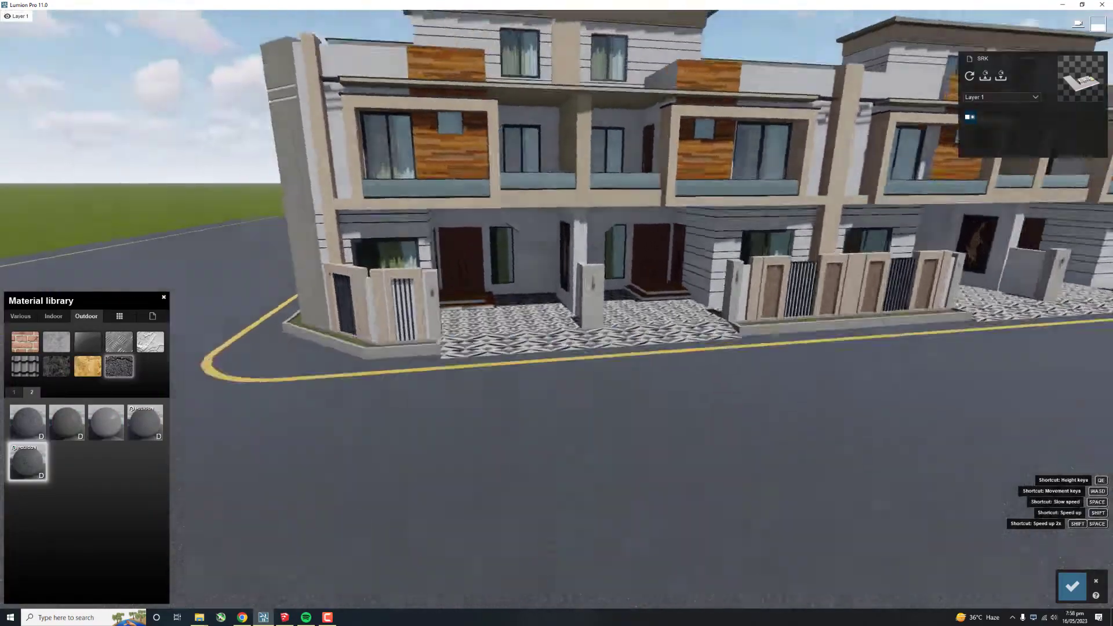
left_click(58, 316)
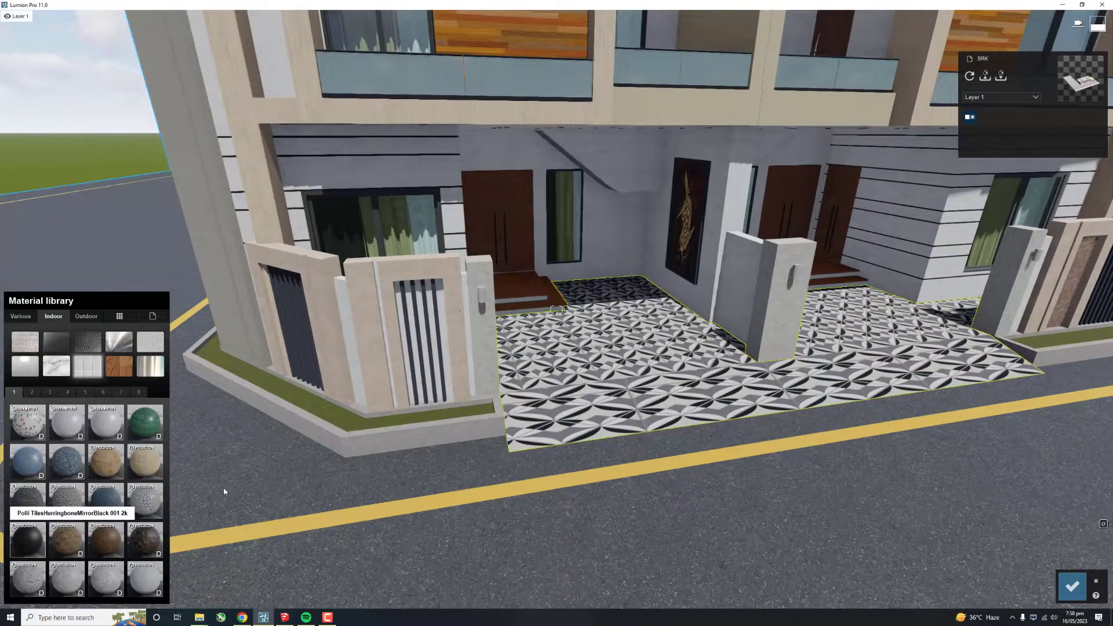
right_click_drag(224, 492, 226, 475)
key("s")
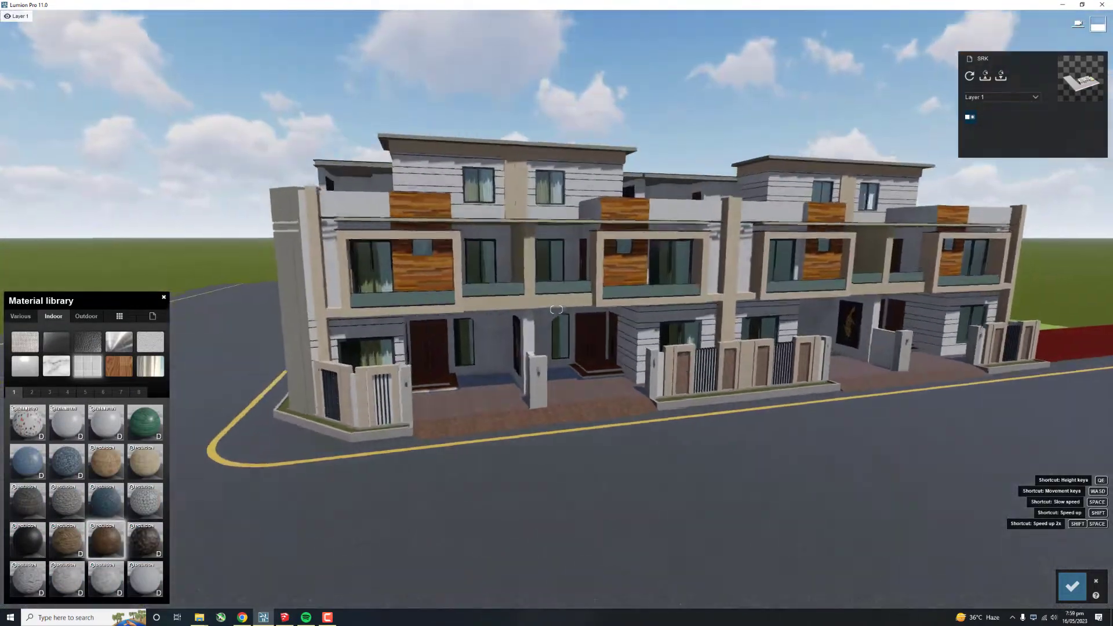
key("w")
left_click(145, 578)
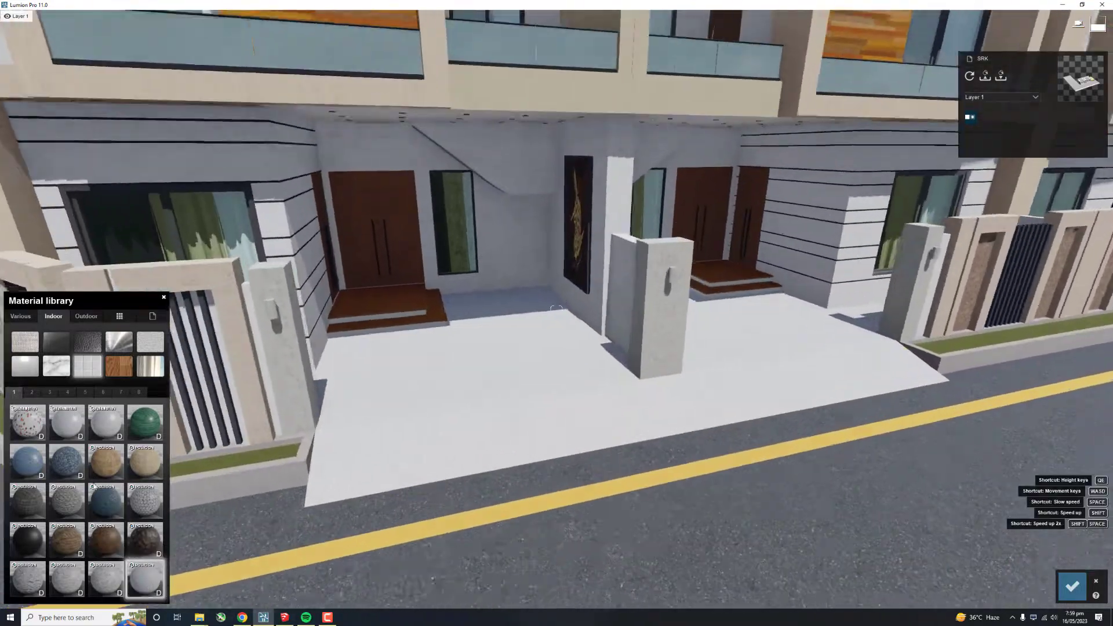
Step: Fly into the room and change the beige curtain to the sheer Indoor Curtains 011 material
key("w")
key("s")
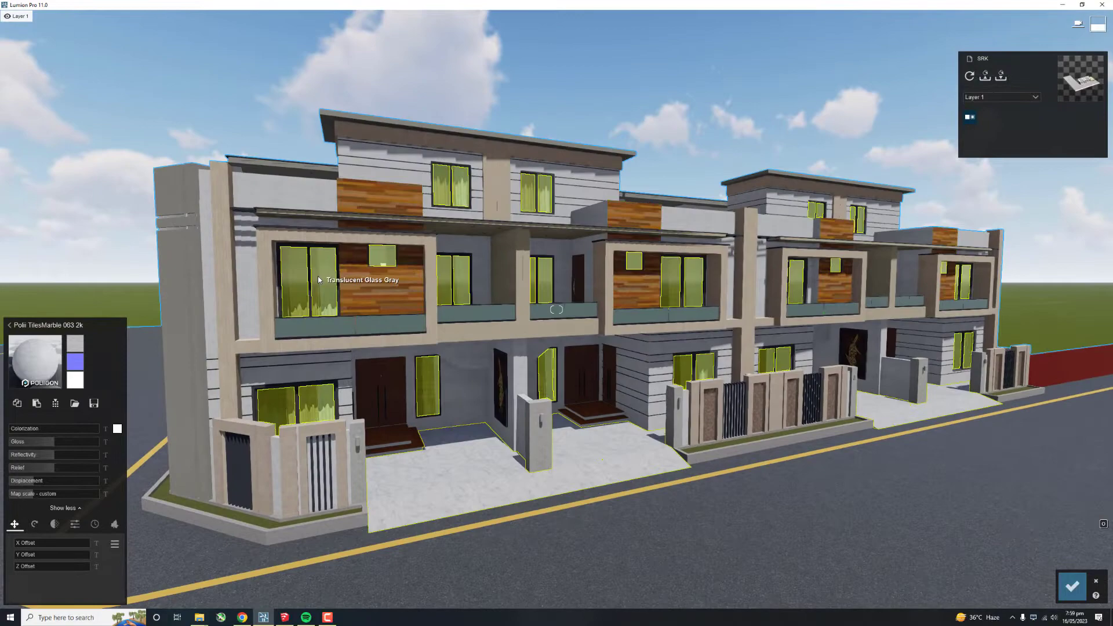
left_click(318, 280)
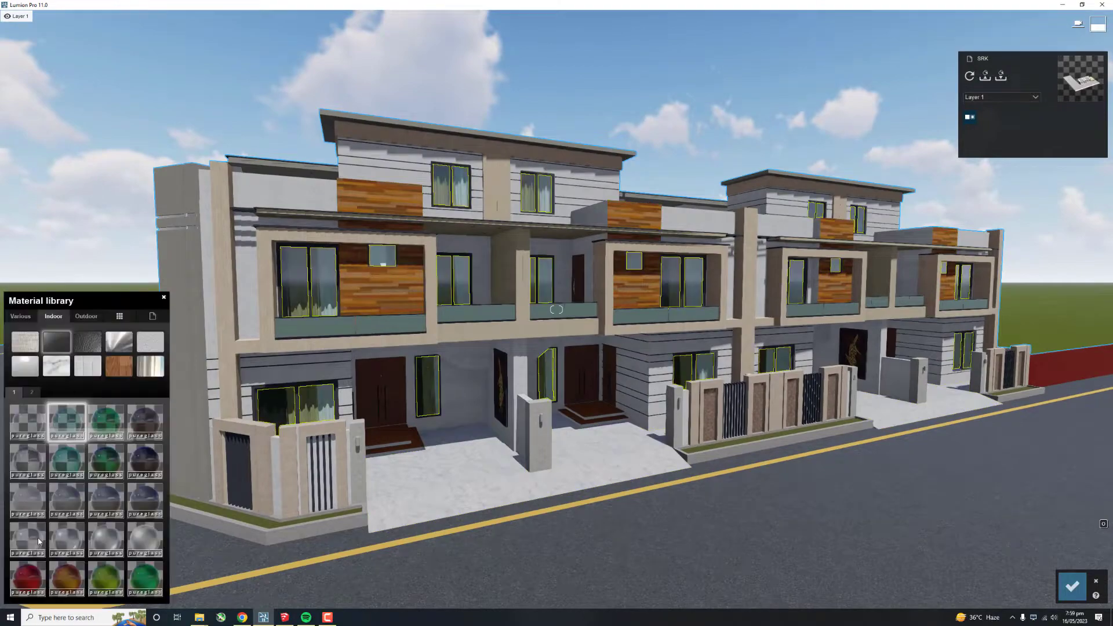
key("w")
left_click(87, 316)
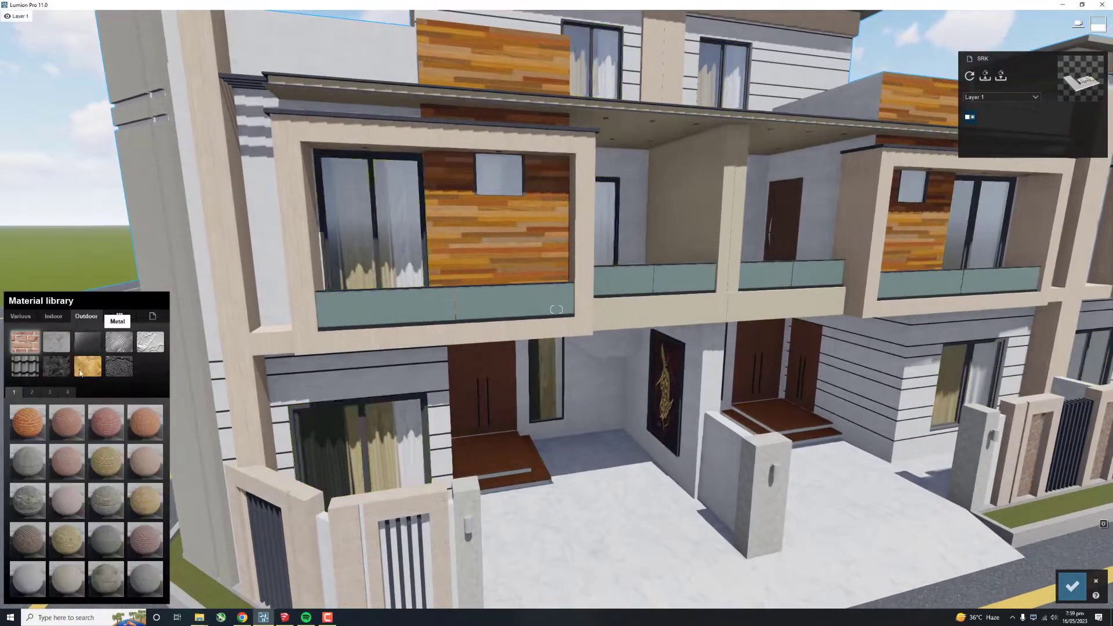
key("w")
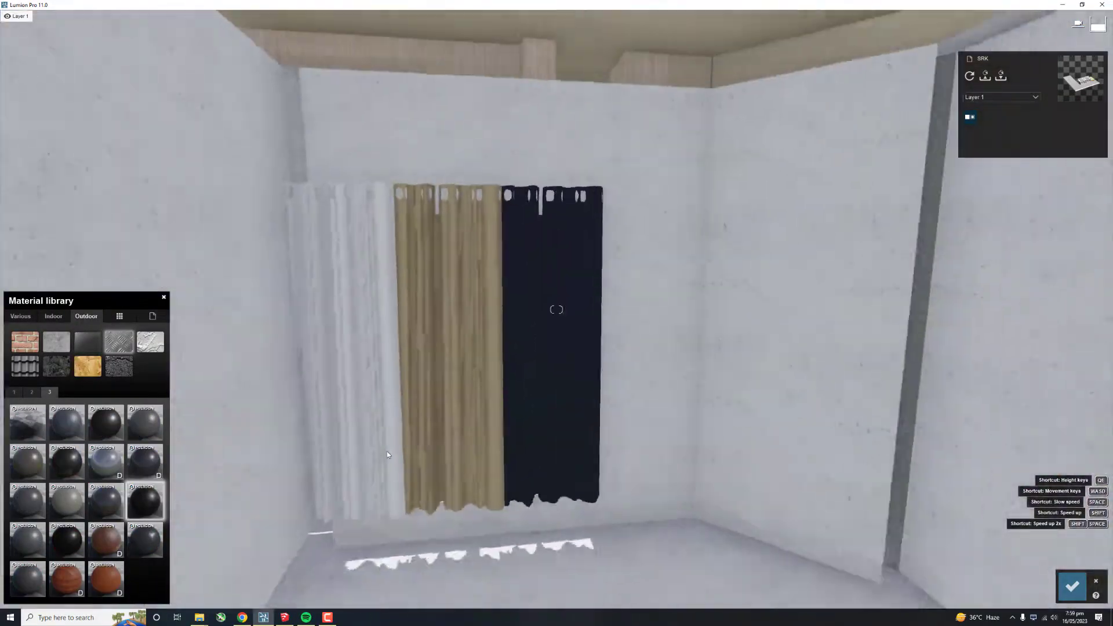
left_click(391, 280)
left_click(53, 316)
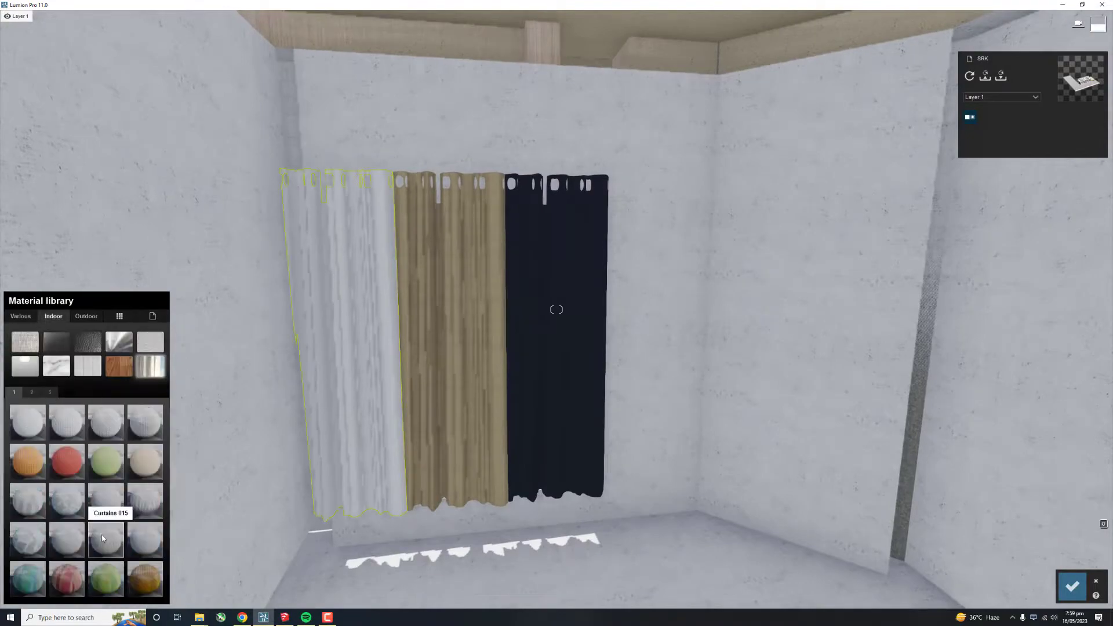
left_click(113, 506)
left_click(53, 316)
left_click(449, 337)
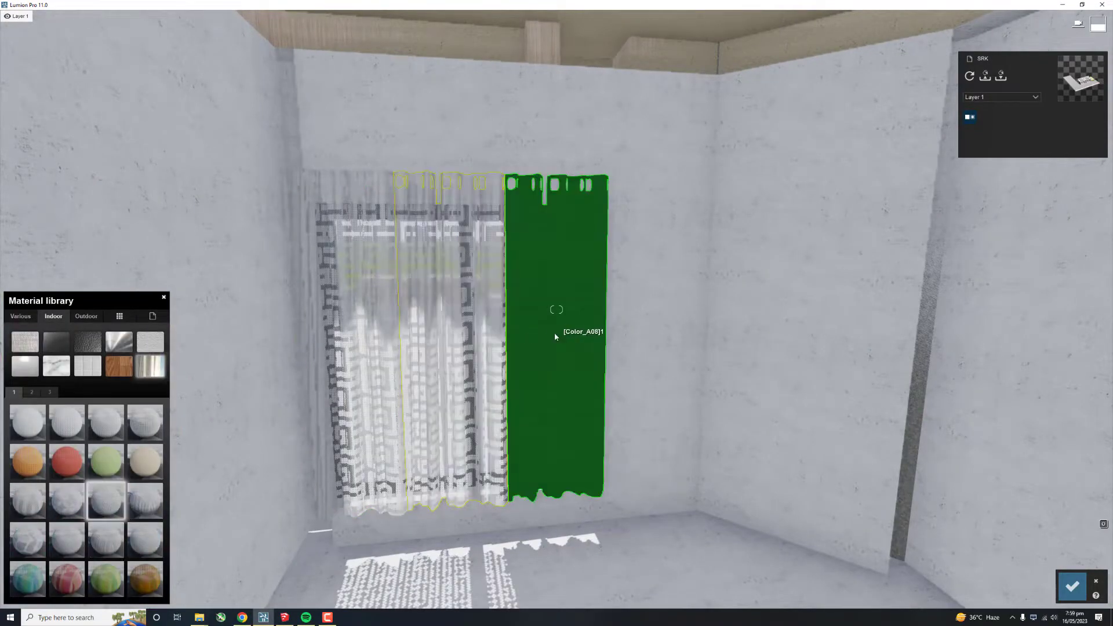
left_click(54, 317)
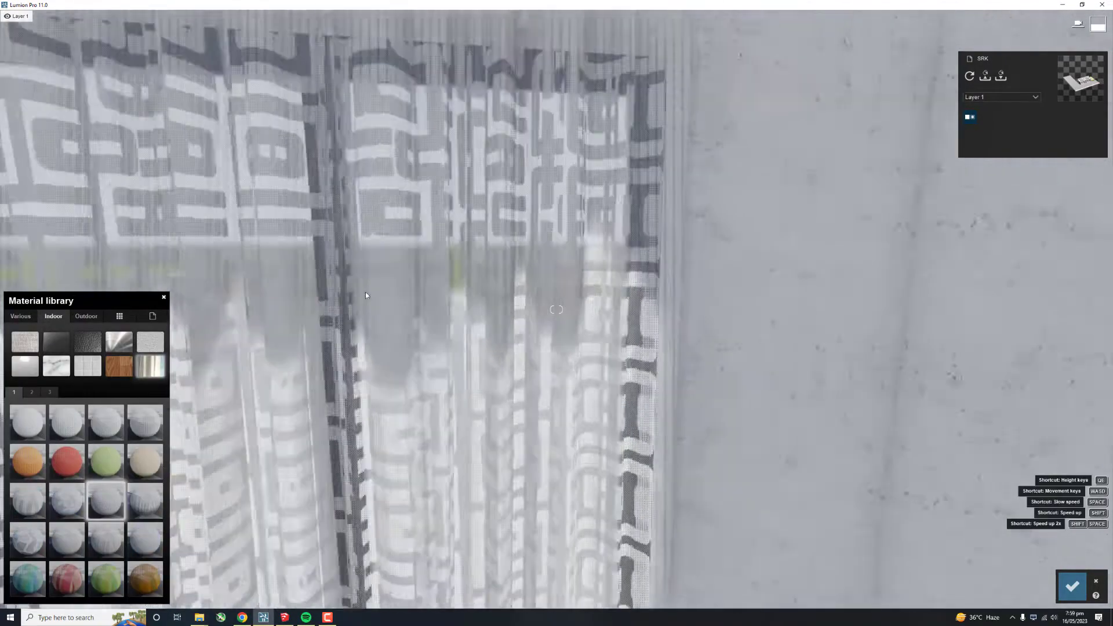
Step: Fly back outside and give the window glass a pureglass material
right_click_drag(309, 385, 365, 291)
key("s")
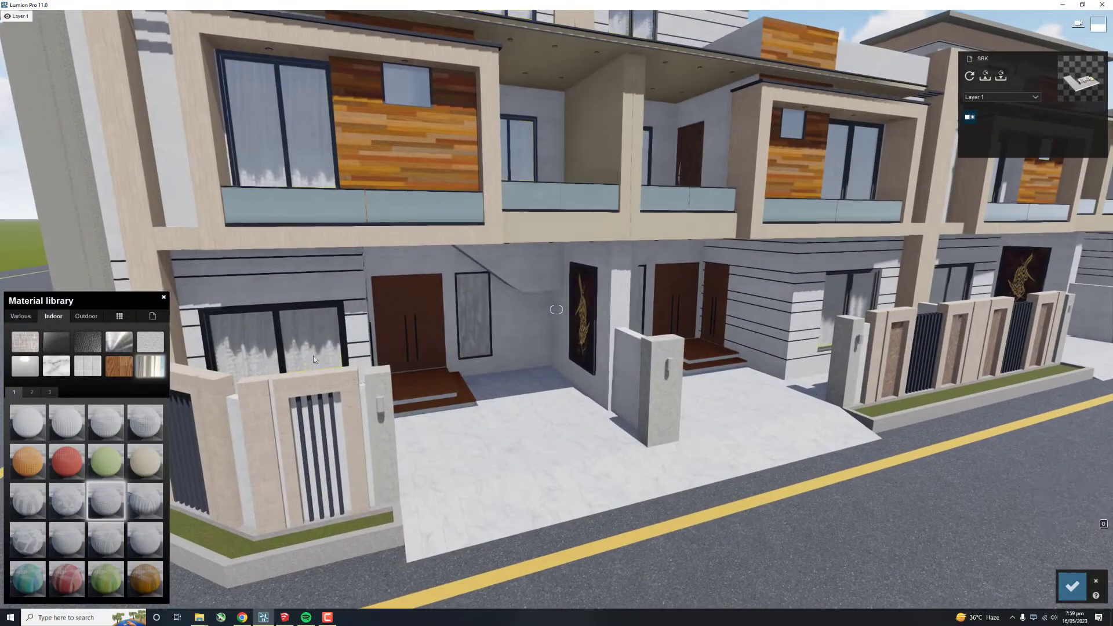
left_click(313, 356)
Step: Apply an Outdoor Glass Panels material to the green-tinted balcony railings so they read as clear glass
left_click(45, 384)
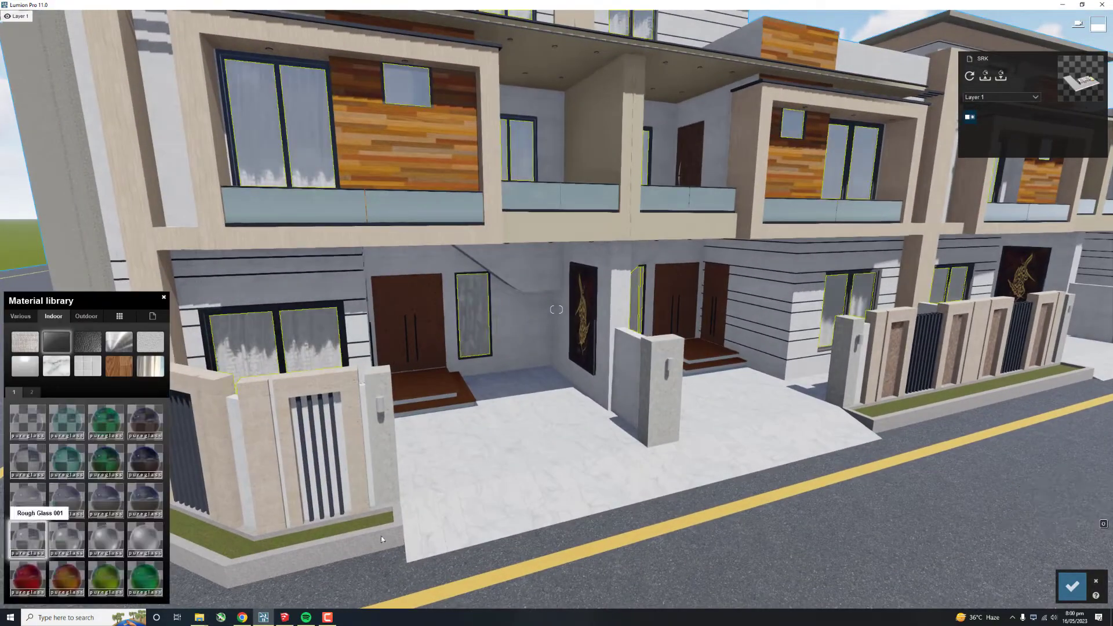
scroll(448, 276, "up", 3)
scroll(447, 276, "up", 3)
left_click(432, 280)
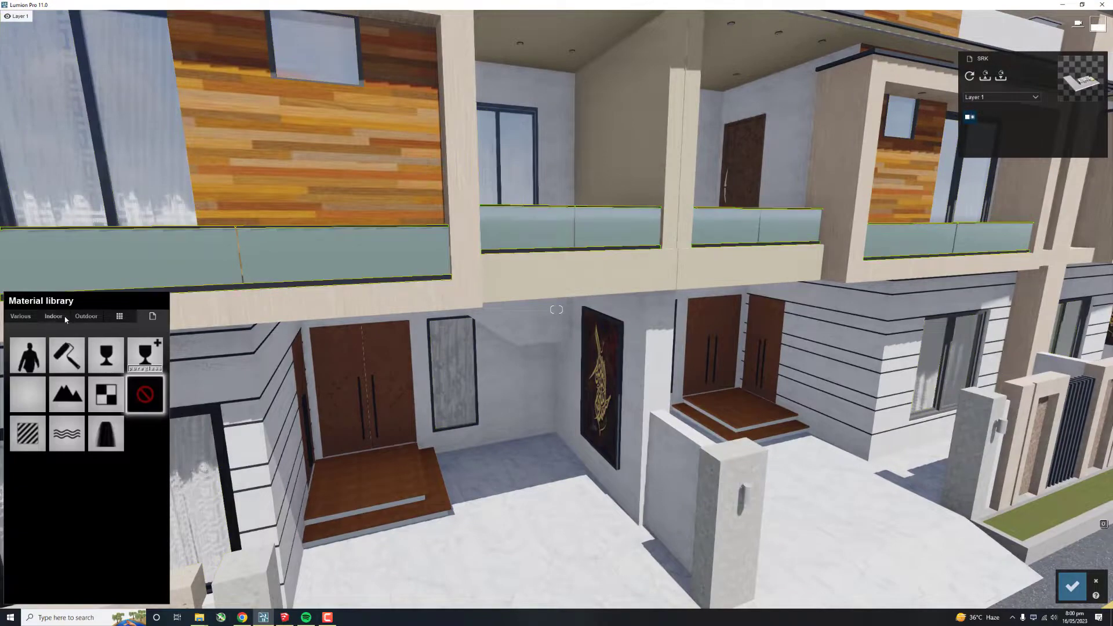
left_click(87, 316)
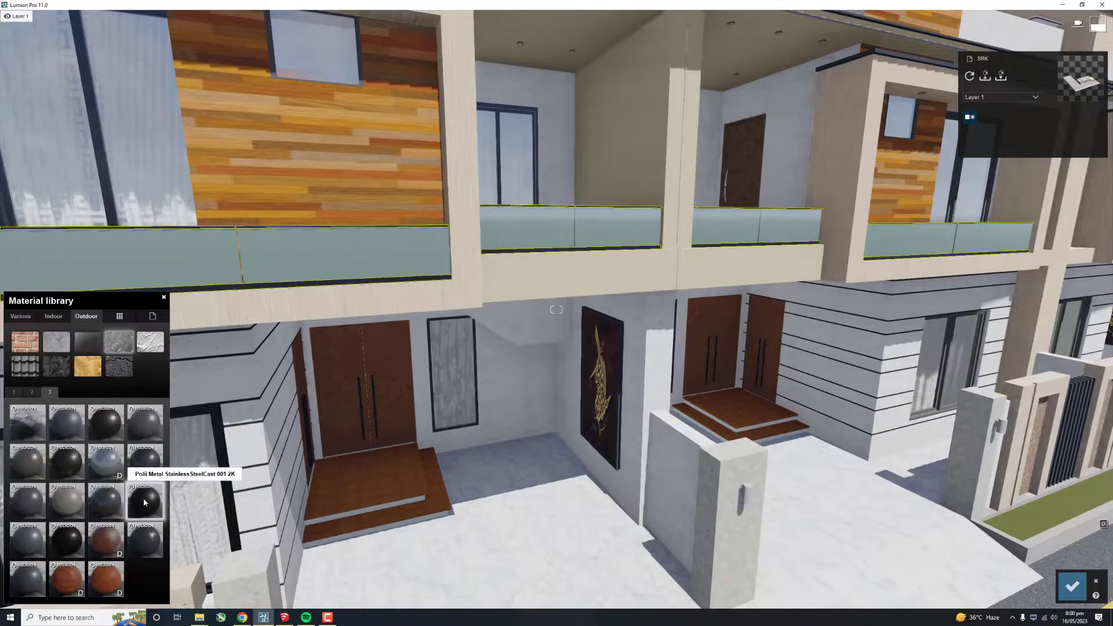
left_click(144, 502)
left_click(87, 317)
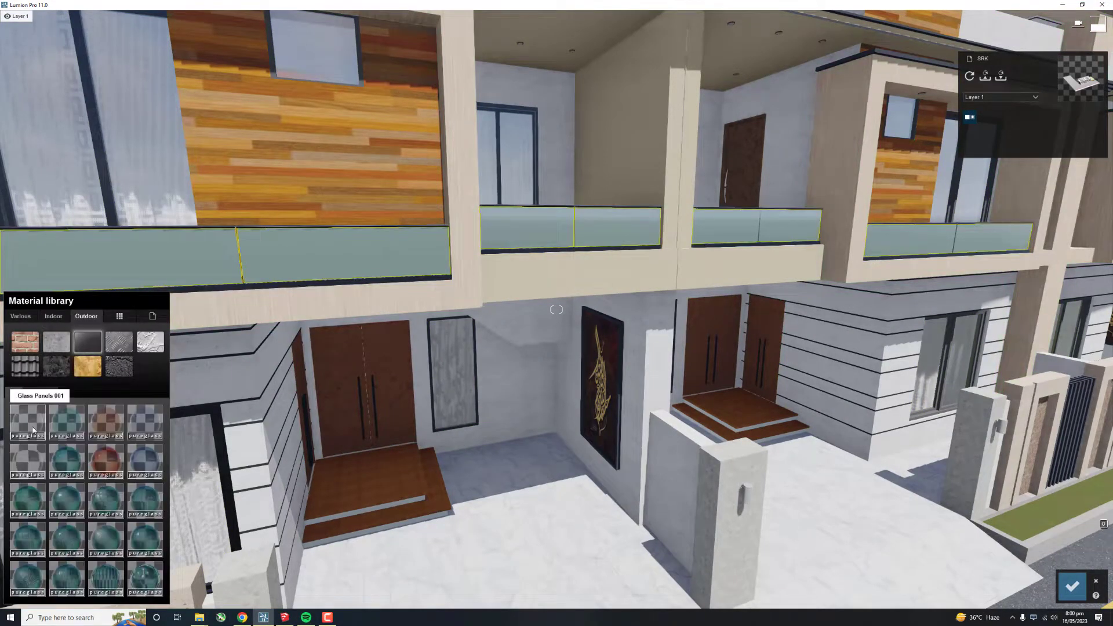
left_click(43, 462)
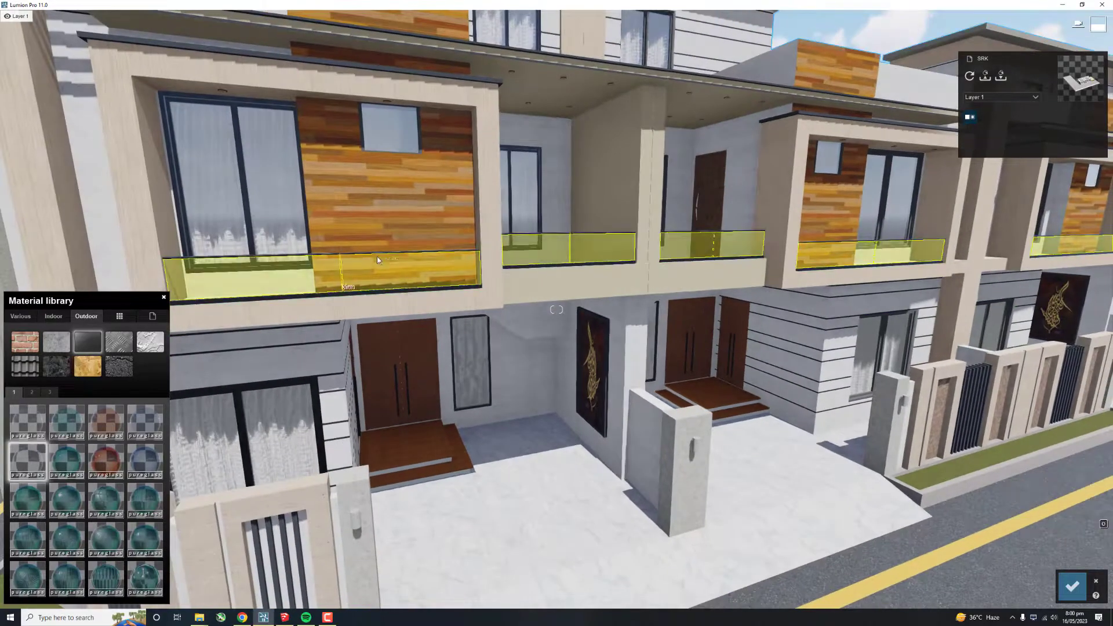
left_click(376, 250)
left_click(68, 361)
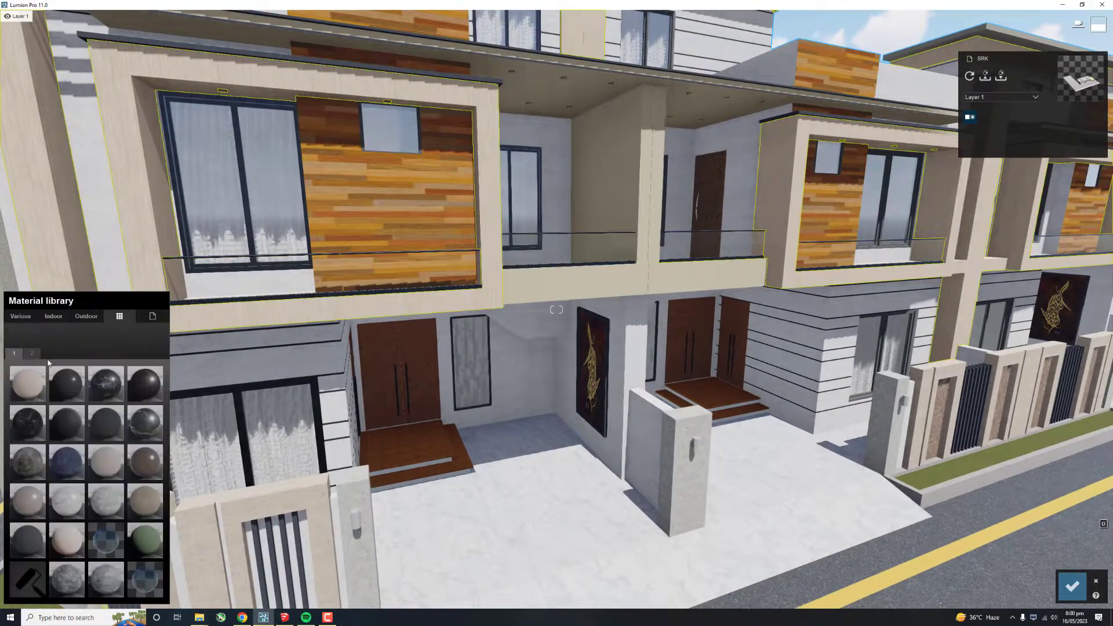
left_click(388, 191)
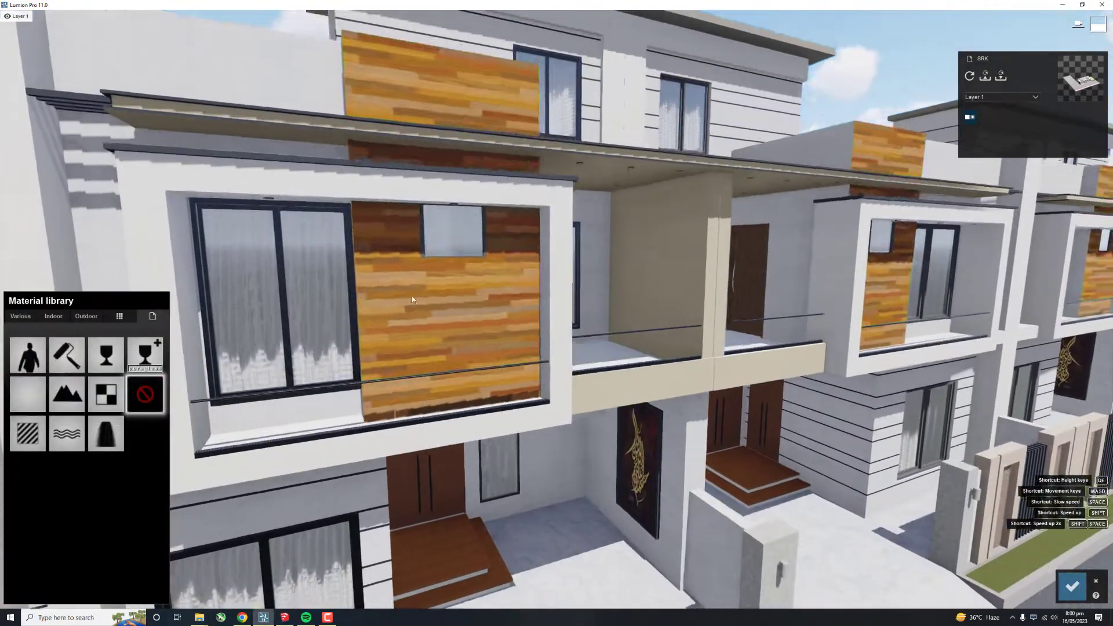
Step: Replace the orange cladding panels with Polii Wood Flooring 06 3k horizontal planks
left_click(53, 315)
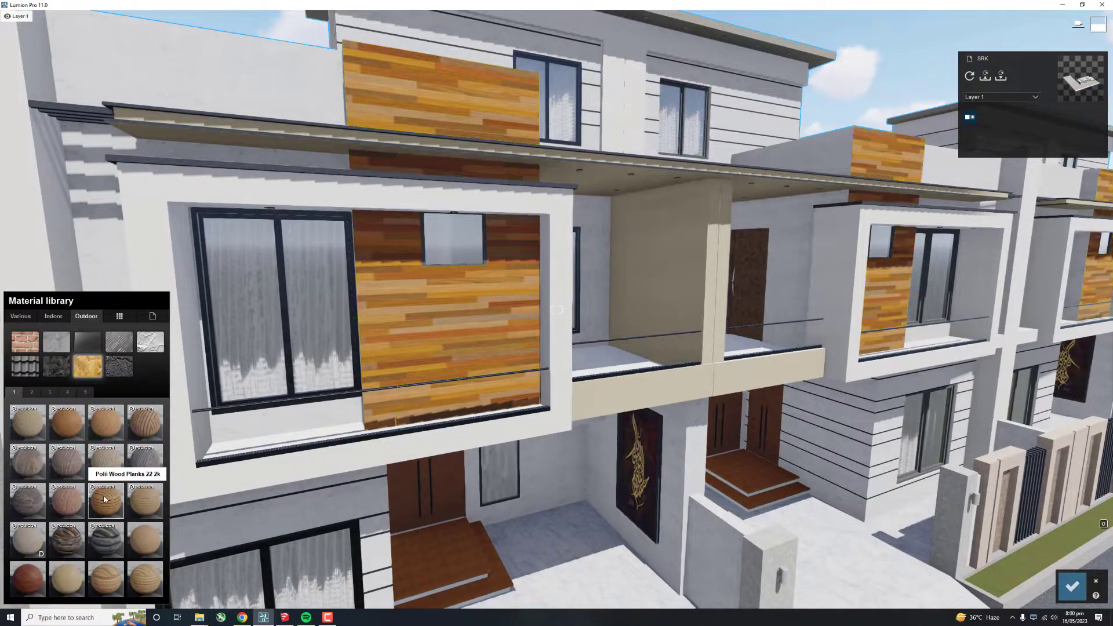
left_click(132, 503)
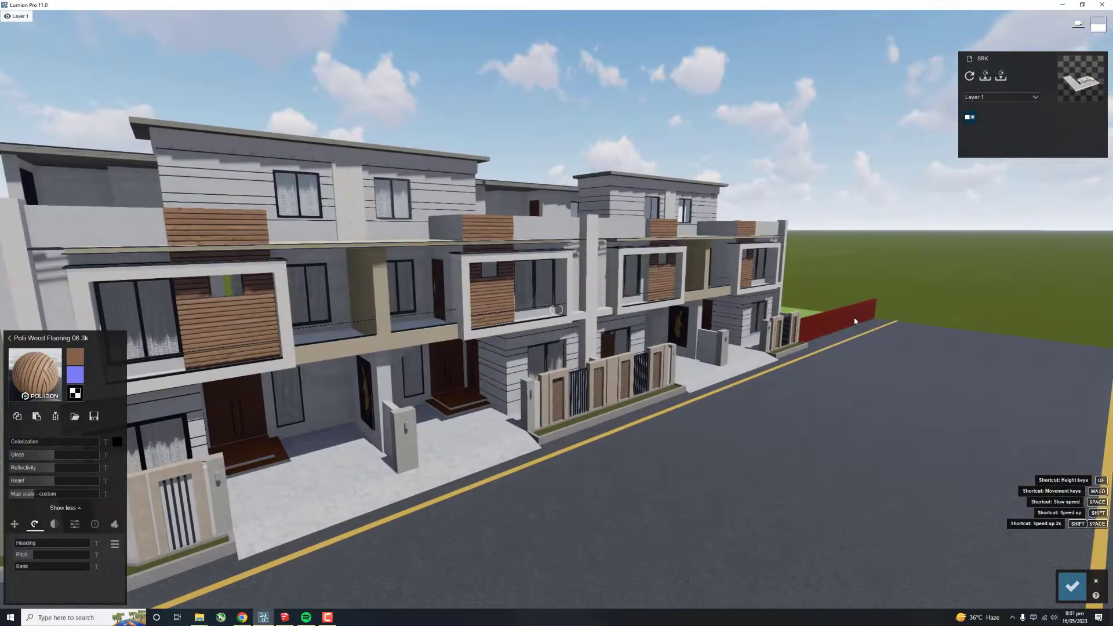
left_click(35, 338)
left_click(86, 316)
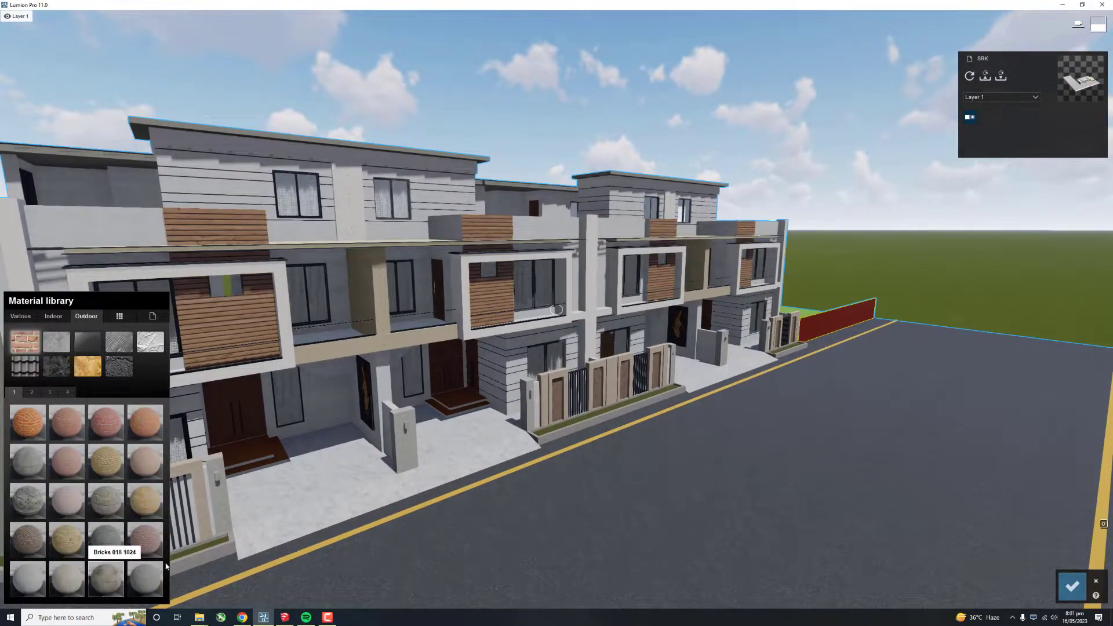
key("w")
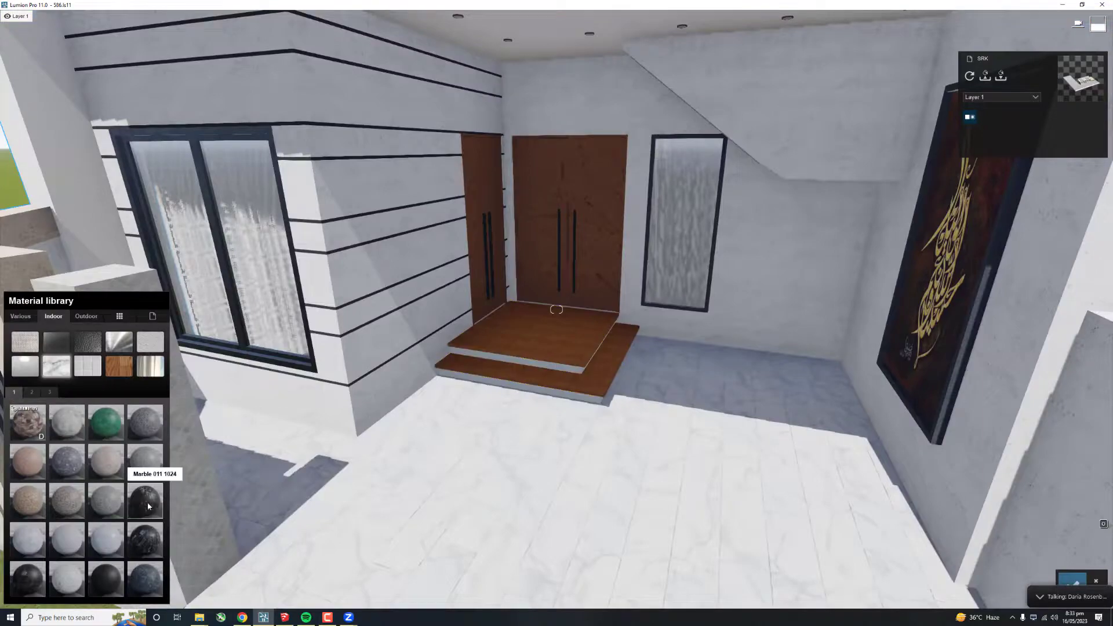
Step: Drag a dark Indoor marble onto the entrance steps
key("w")
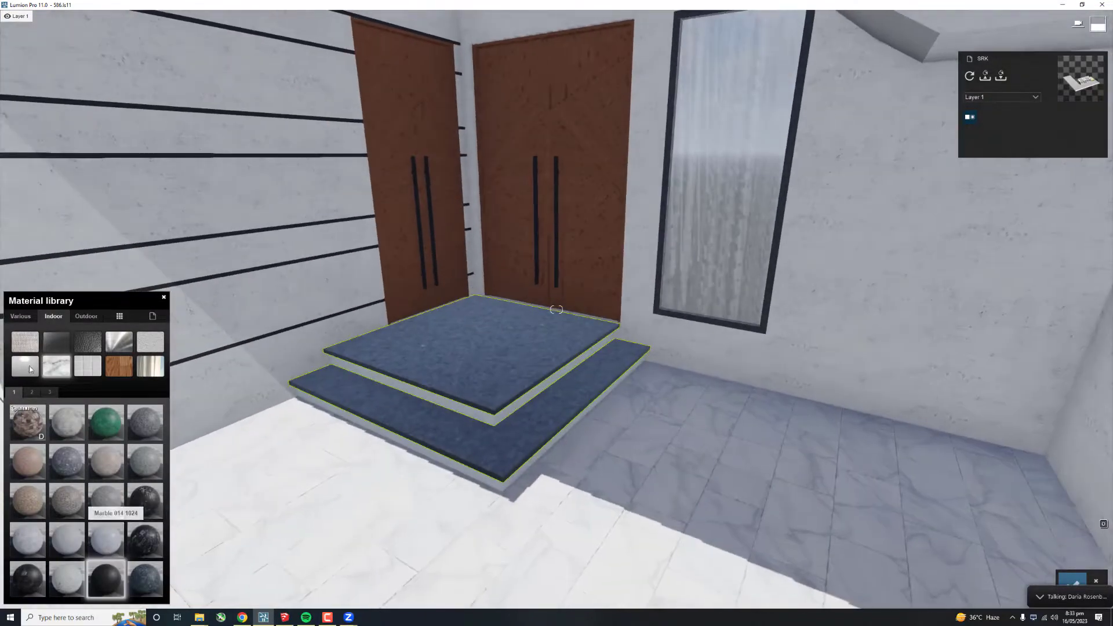
left_click_drag(27, 500, 365, 348)
key("s")
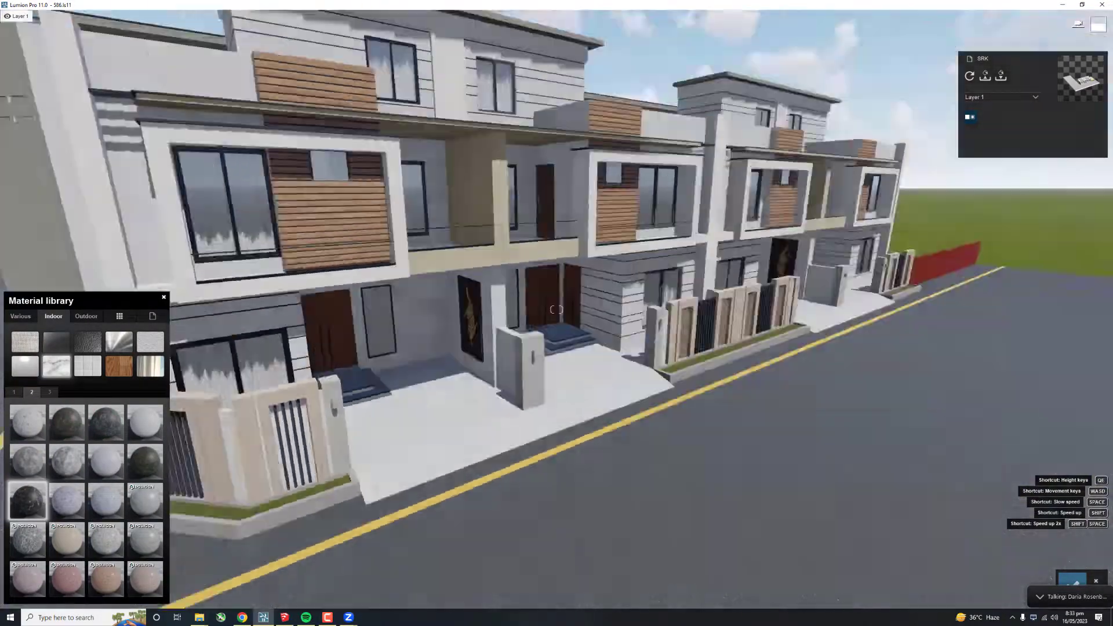
key("w")
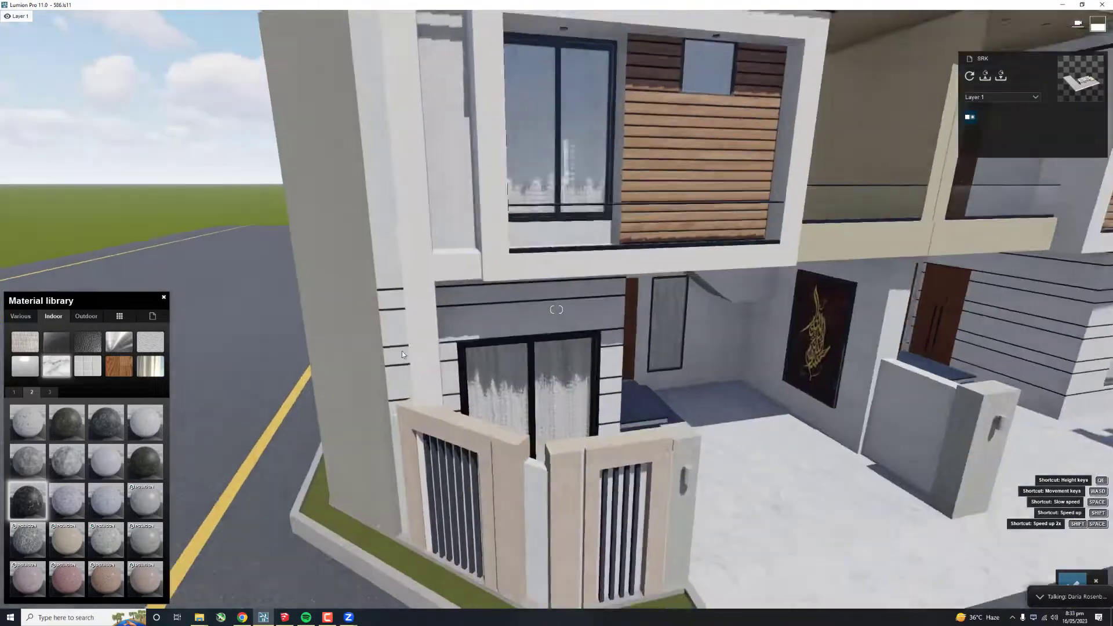
key("w")
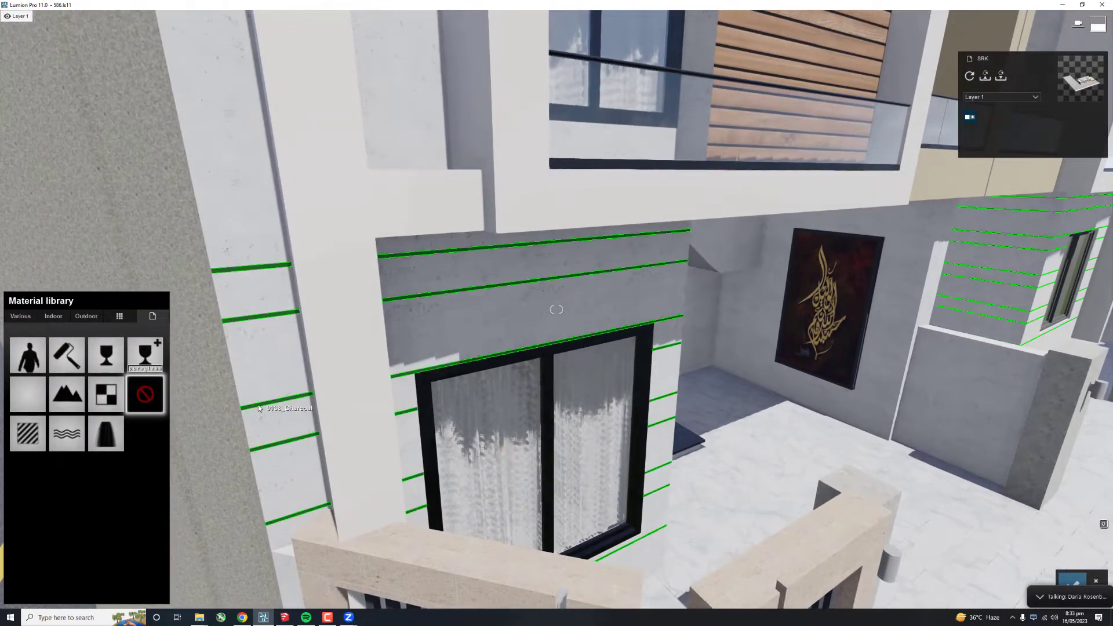
Step: Recolour the Quartz Light Brown balcony band and columns with a dark grey Color material
left_click(67, 355)
key("s")
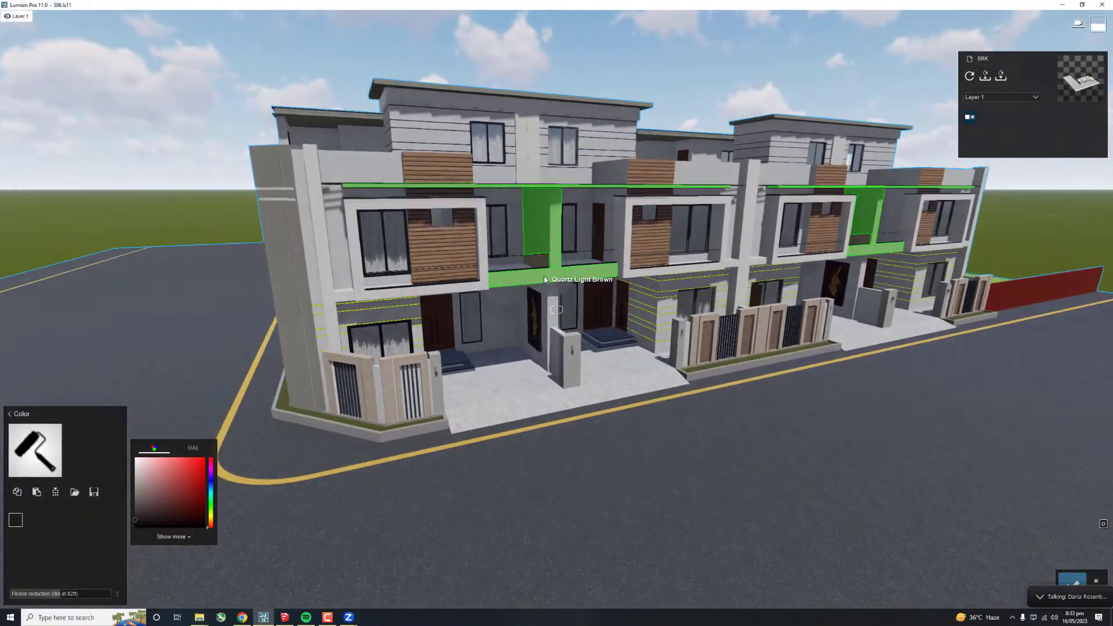
left_click(9, 413)
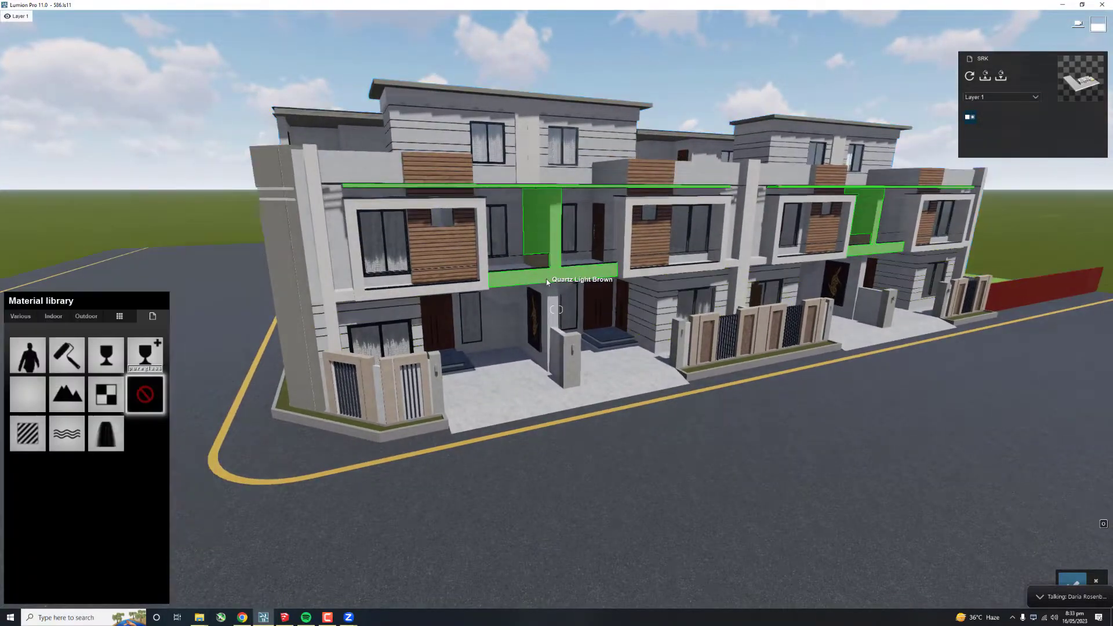
key("w")
left_click(67, 354)
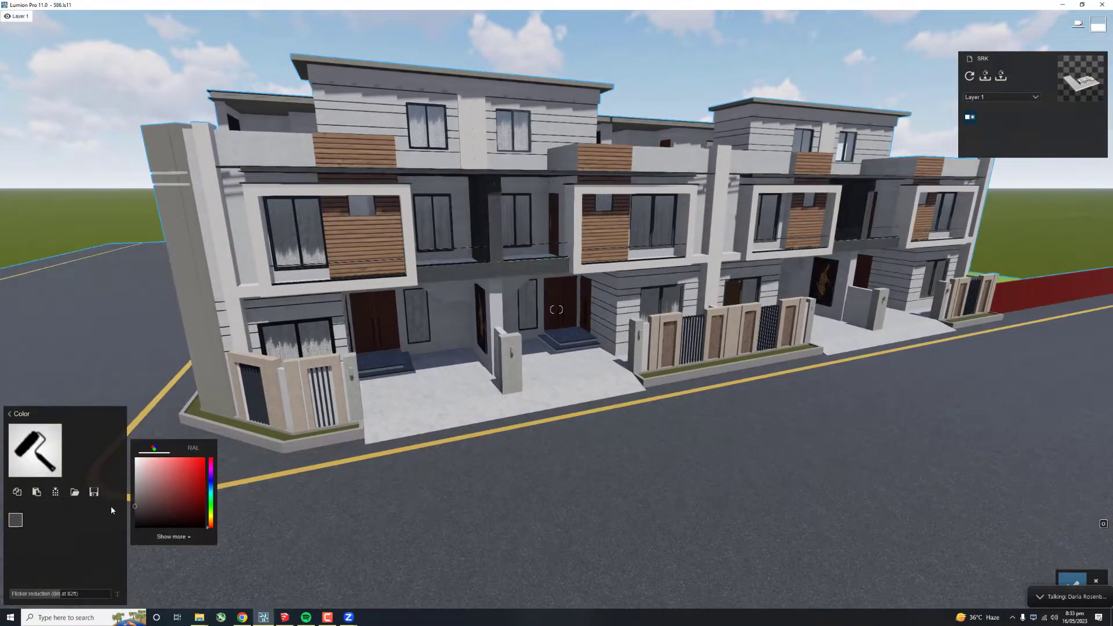
key("w")
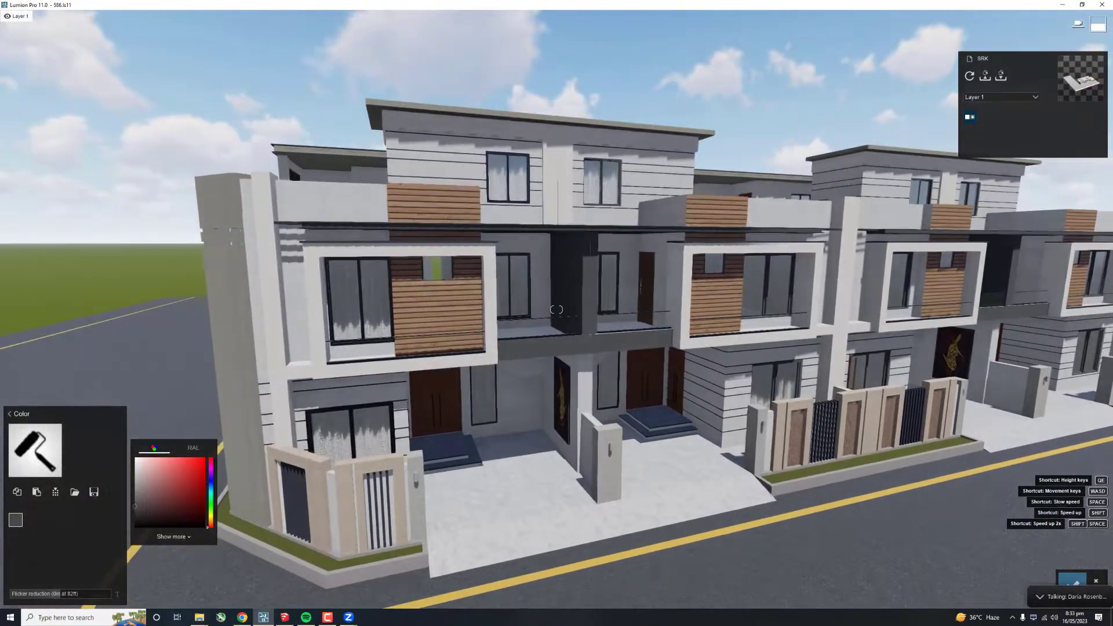
key("s")
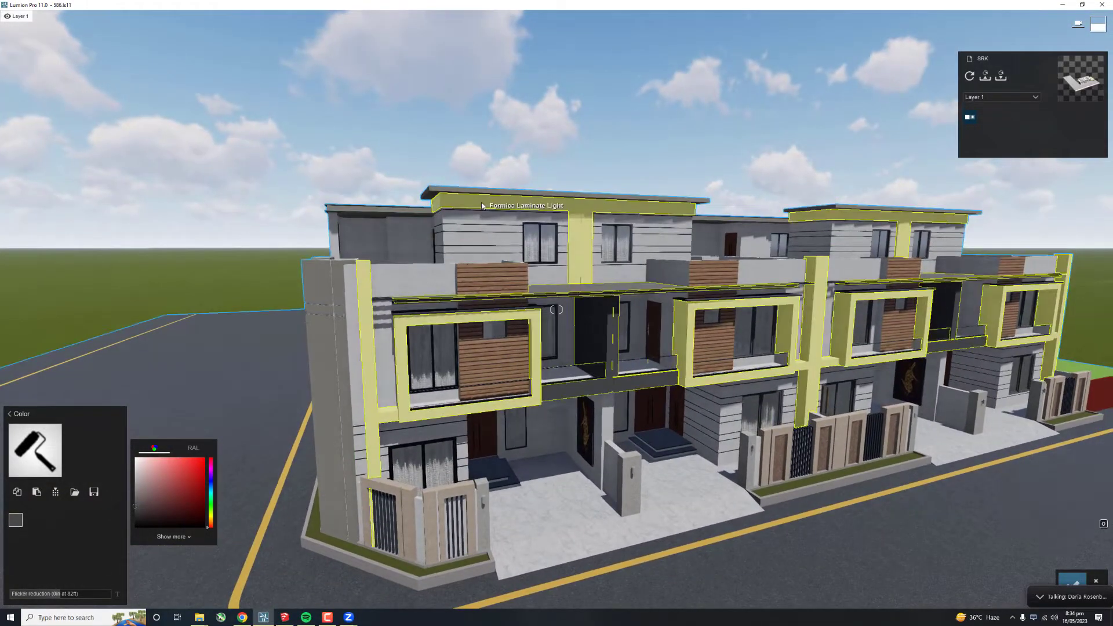
key("d")
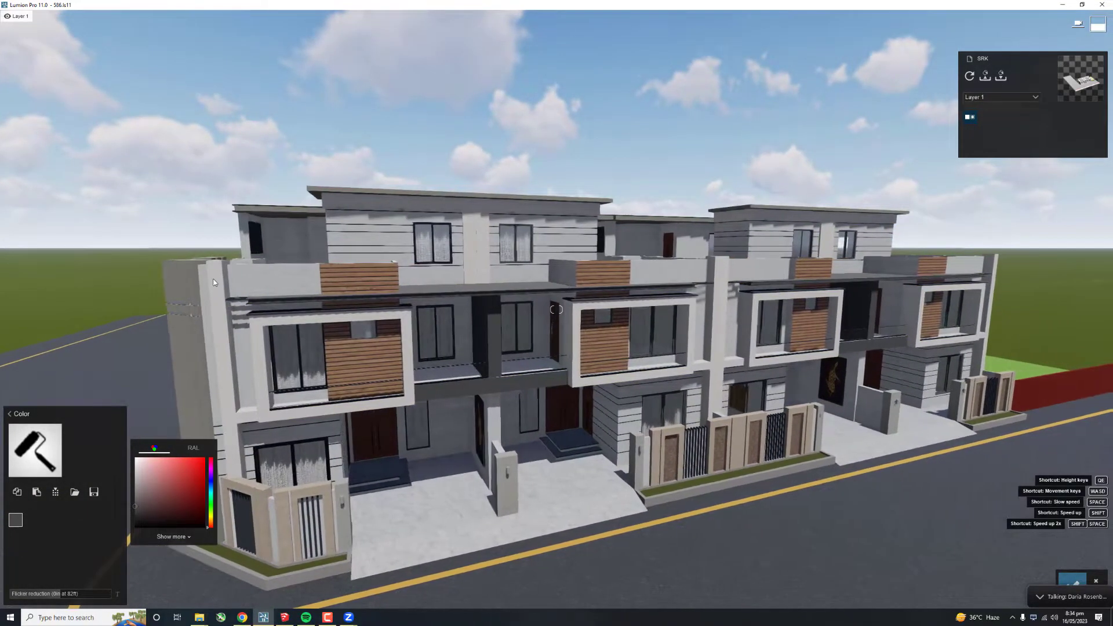
key("s")
right_click_drag(213, 281, 325, 284)
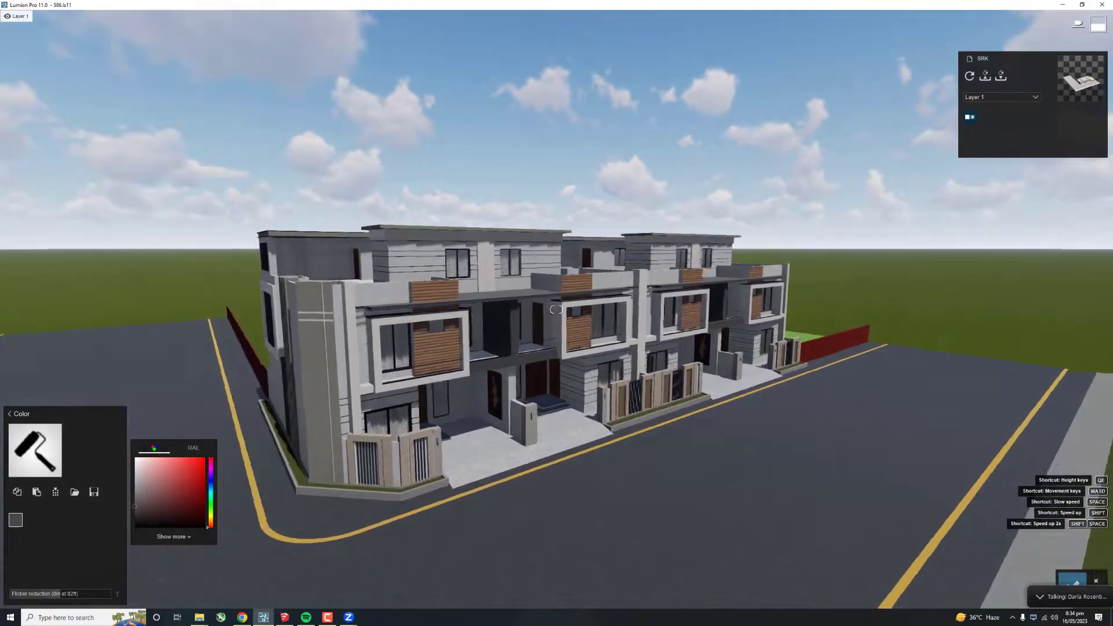
right_click_drag(555, 309, 556, 310)
Step: In SketchUp, show the facade in Front view and enter the balcony ledge group
key("w")
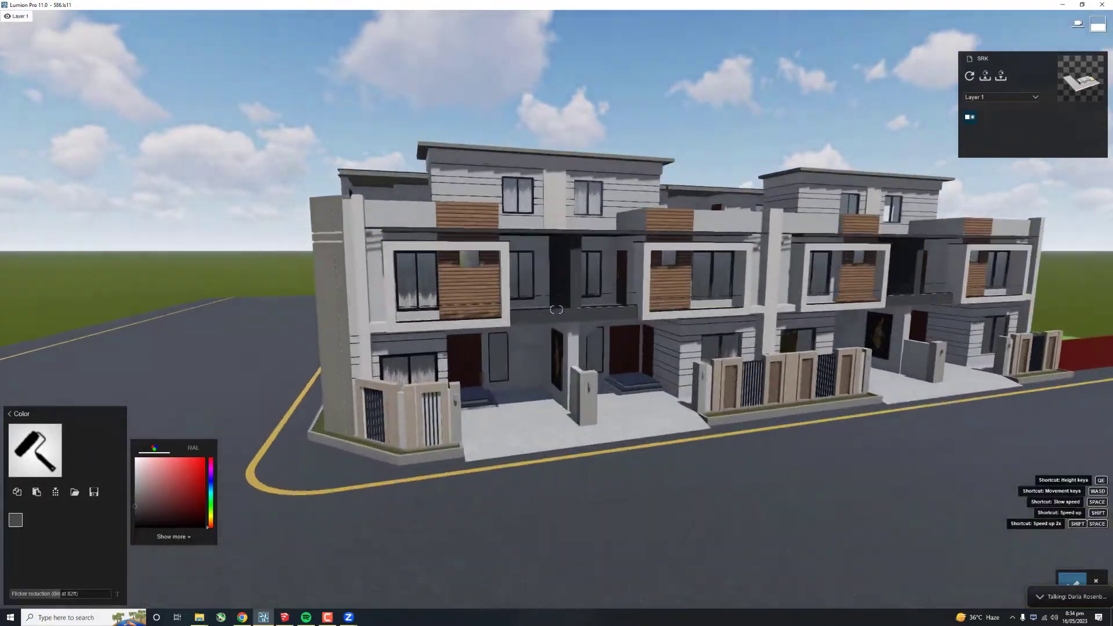
key("s")
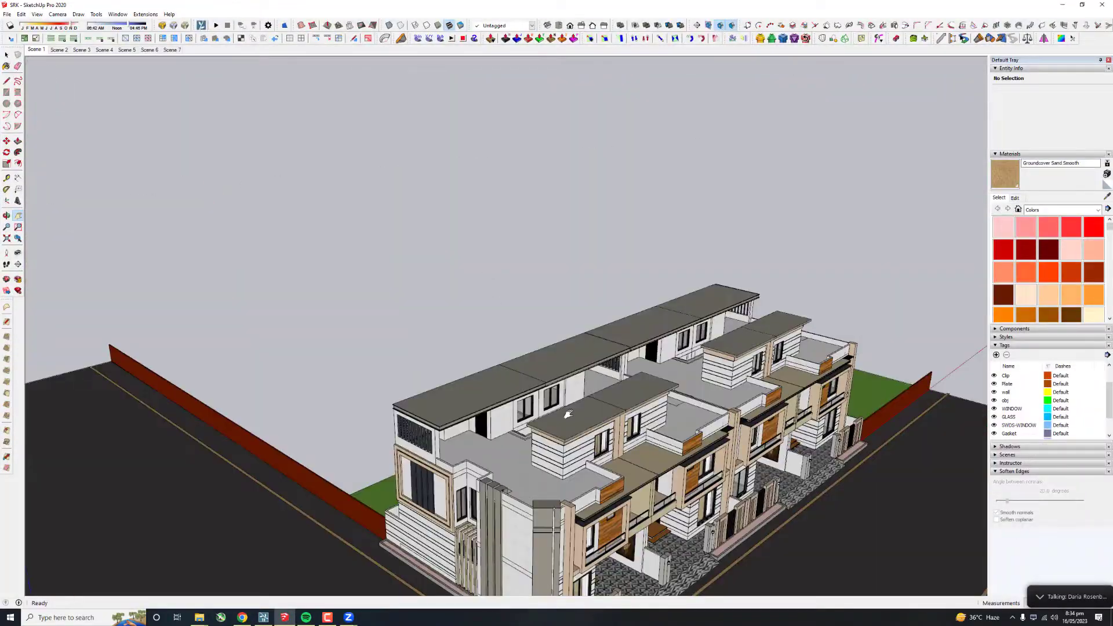
key("t")
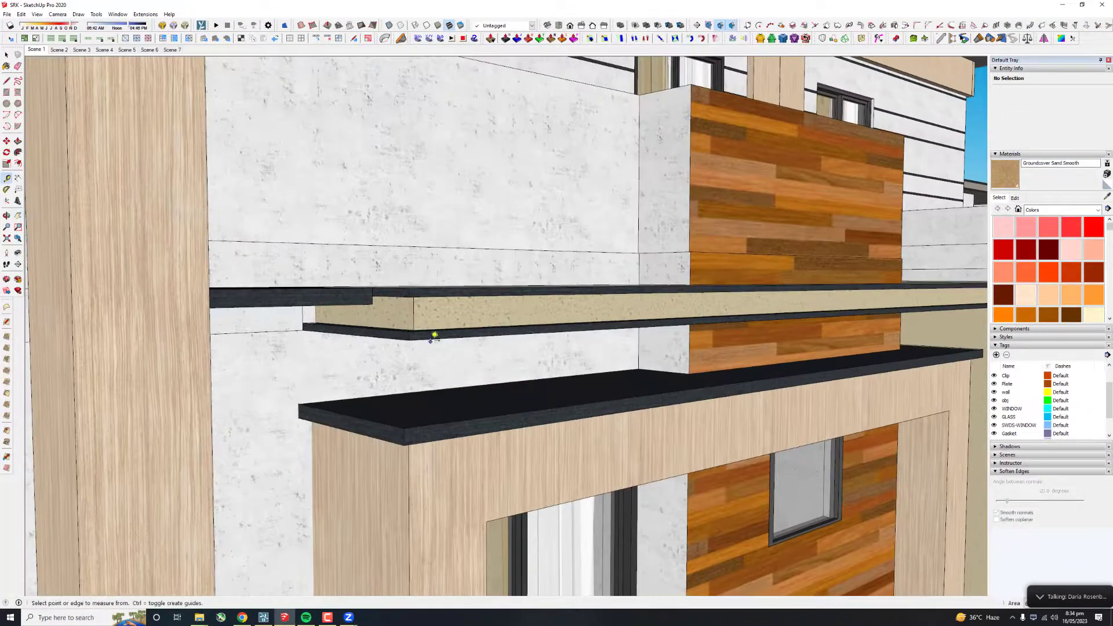
key("space")
key("f")
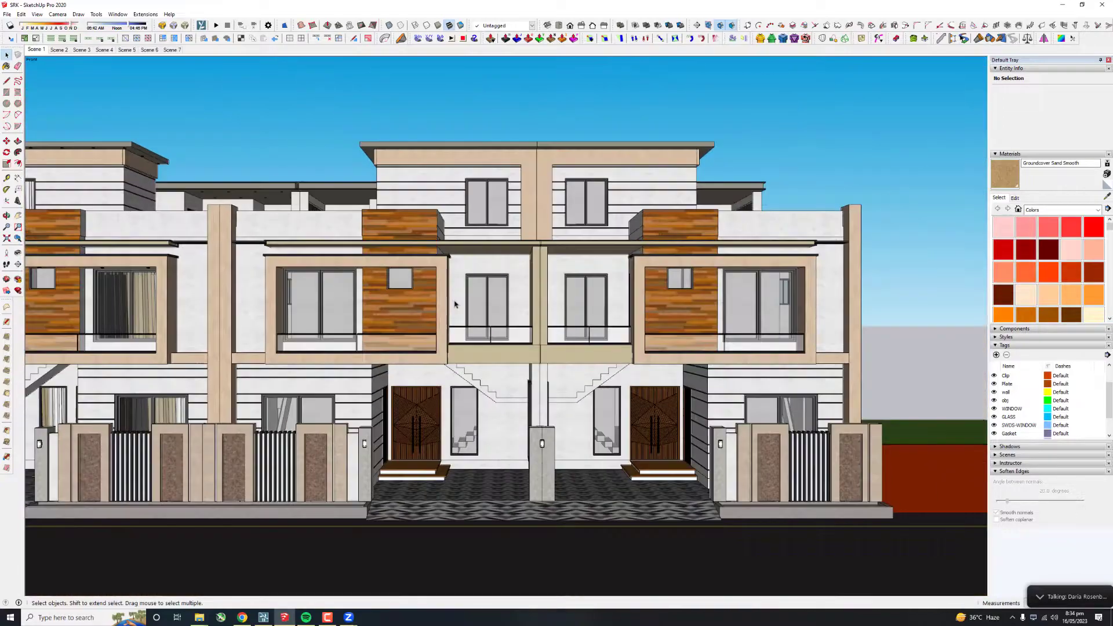
scroll(418, 296, "up", 2)
scroll(512, 328, "up", 2)
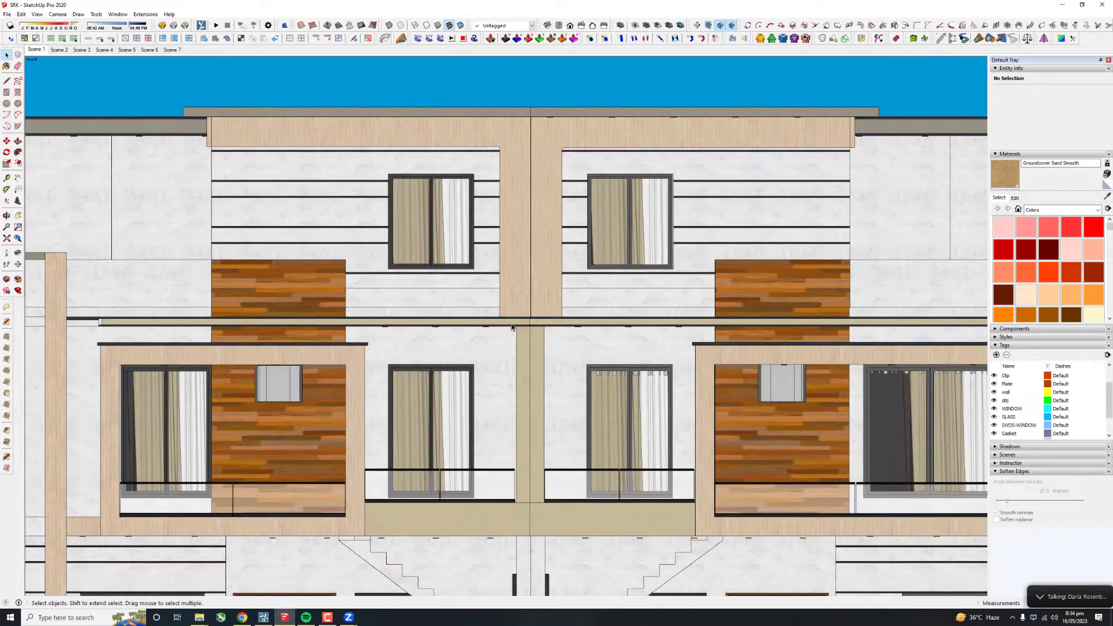
triple_click(501, 327)
Step: Orbit around the ledge, select its underside face and activate Push/Pull
scroll(184, 317, "up", 2)
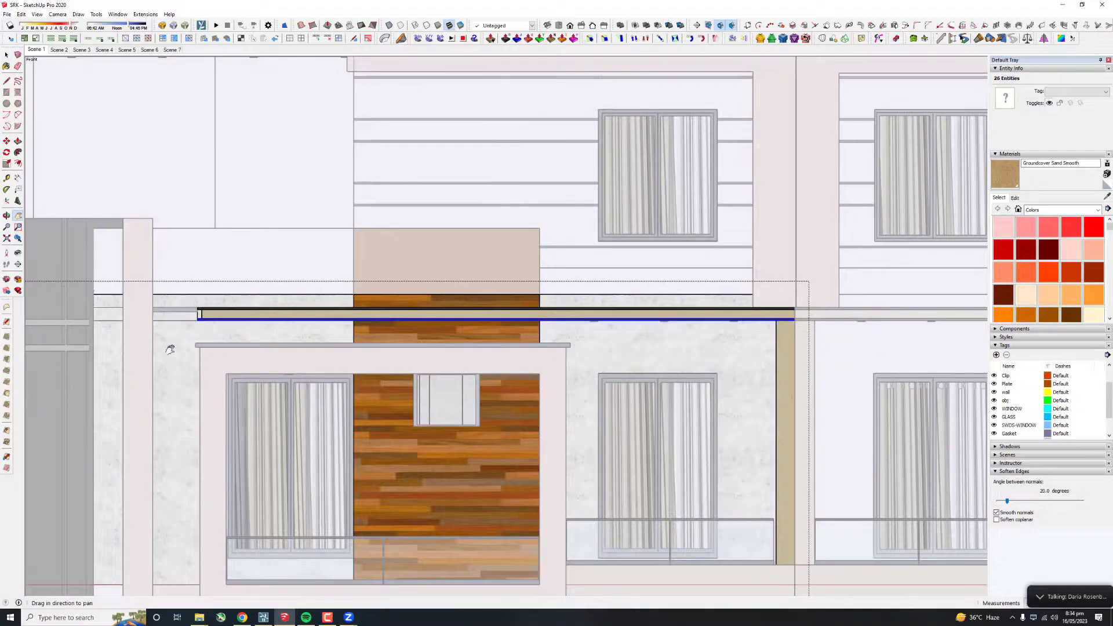
middle_click_drag(170, 350, 304, 222)
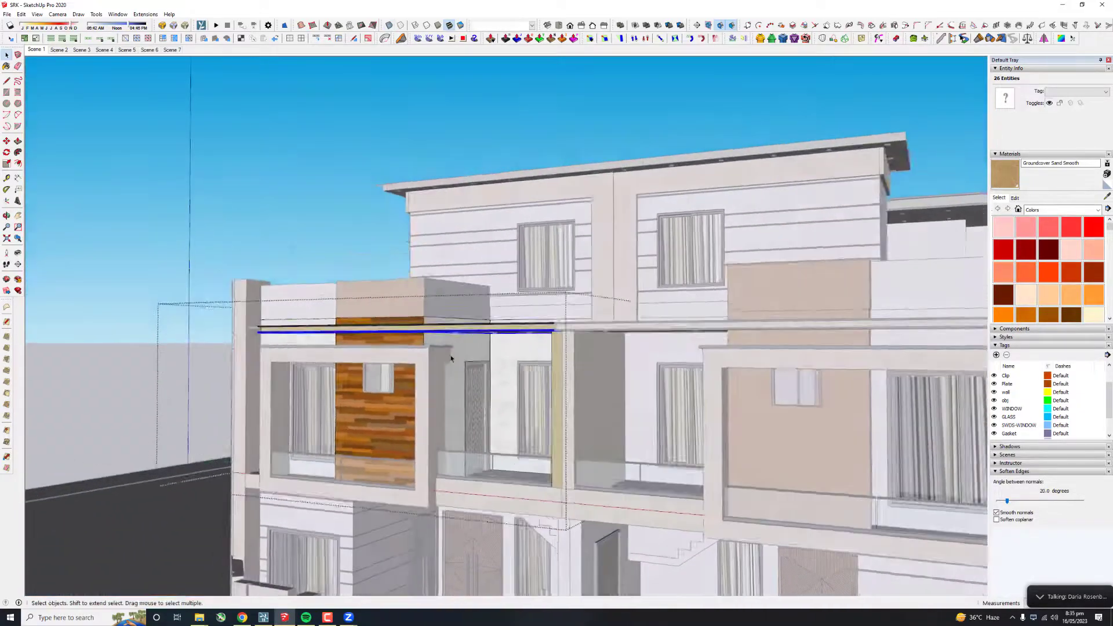
scroll(451, 358, "up", 4)
left_click(392, 296)
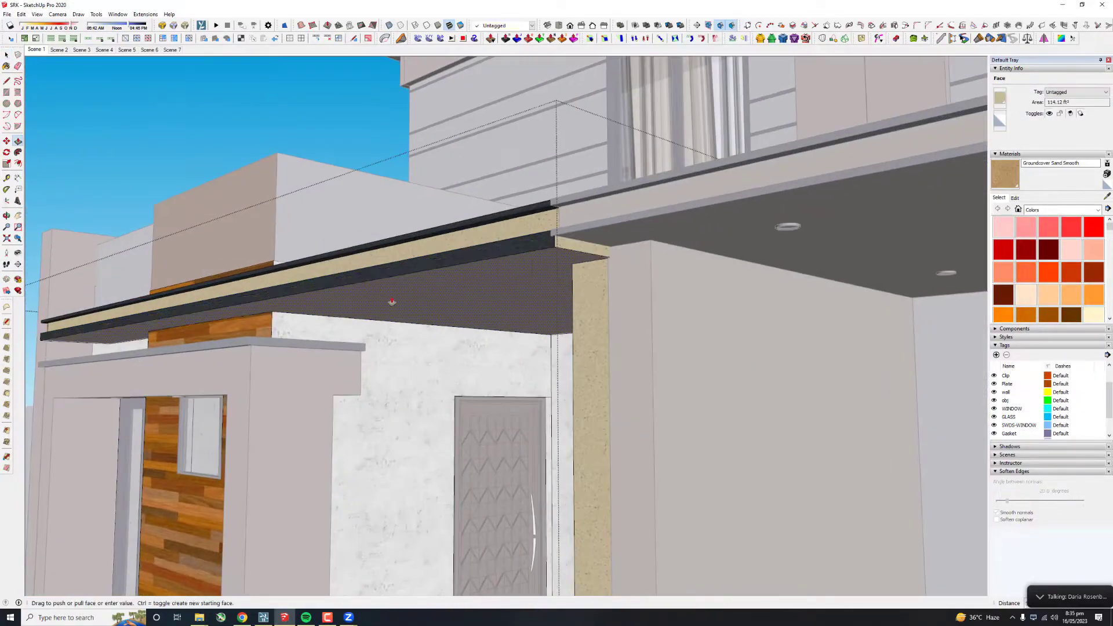
mouse_move(352, 293)
middle_mouse_down()
mouse_move(355, 421)
mouse_move(341, 356)
middle_mouse_up()
scroll(356, 431, "down", 5)
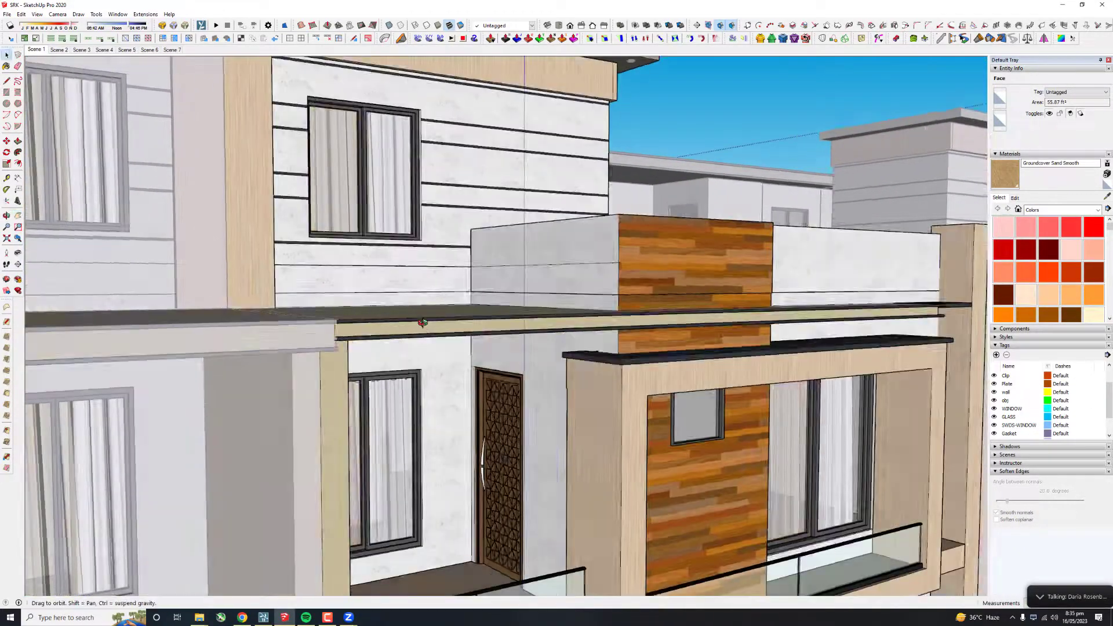
middle_click_drag(439, 332, 449, 243)
scroll(450, 243, "up", 3)
key("p")
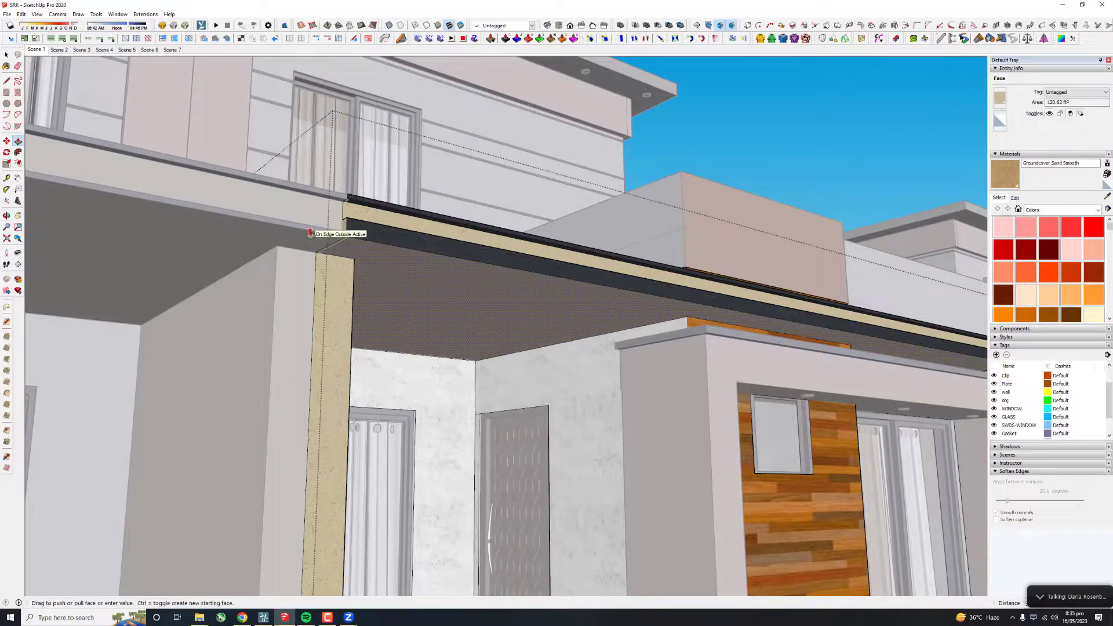
middle_click_drag(310, 233, 395, 484)
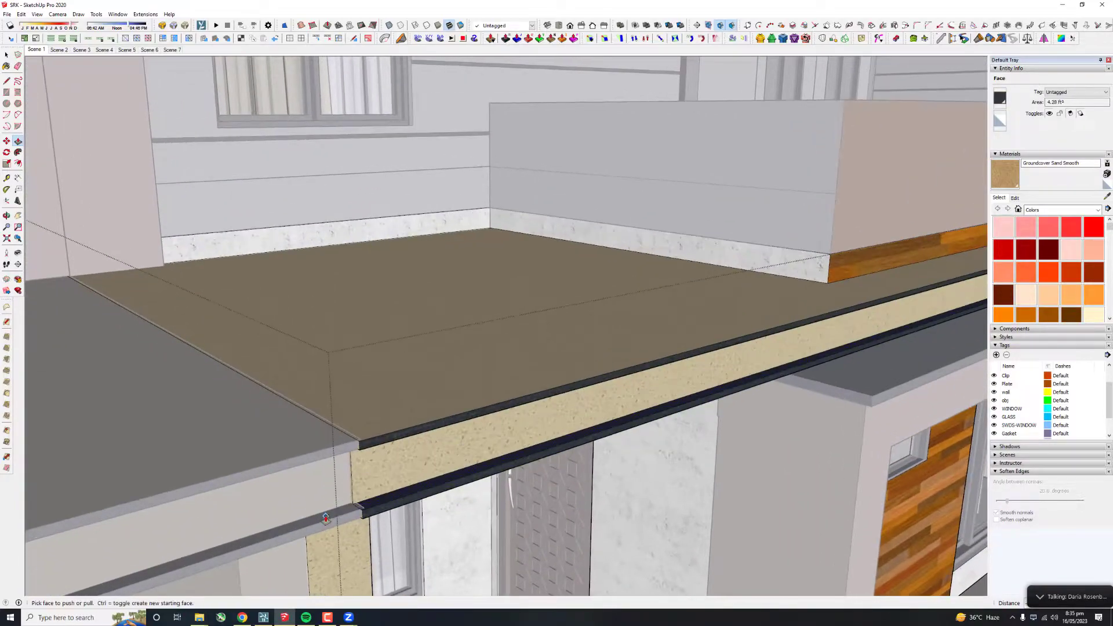
Step: Orbit, pan and zoom along to the ledge end to look under the slab
scroll(326, 517, "down", 5)
middle_click_drag(326, 518, 308, 352)
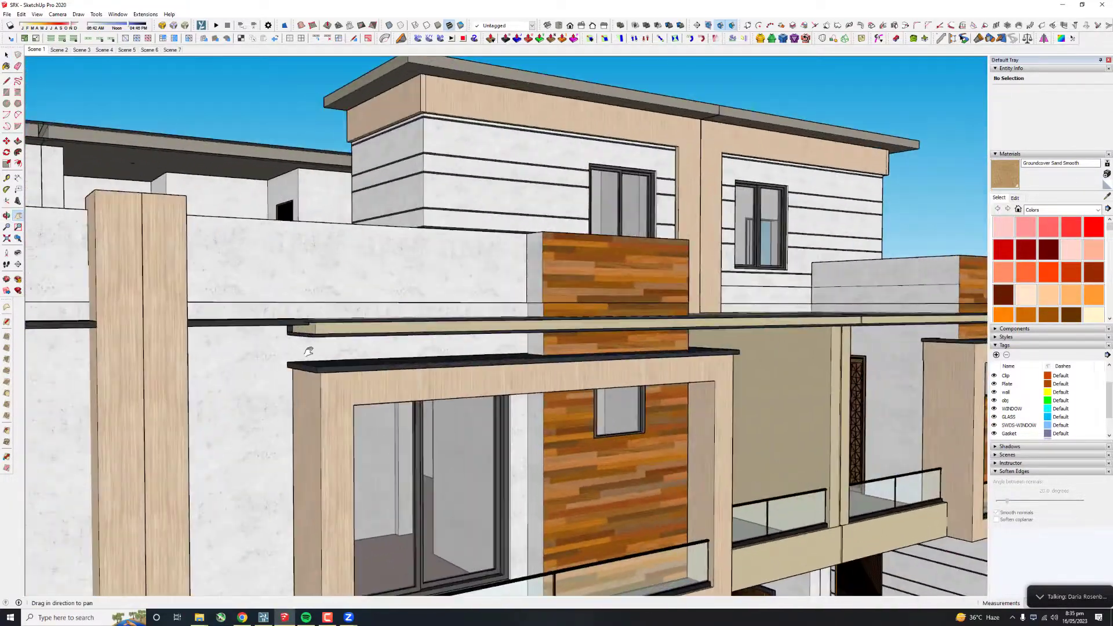
scroll(308, 351, "up", 3)
scroll(435, 321, "up", 4)
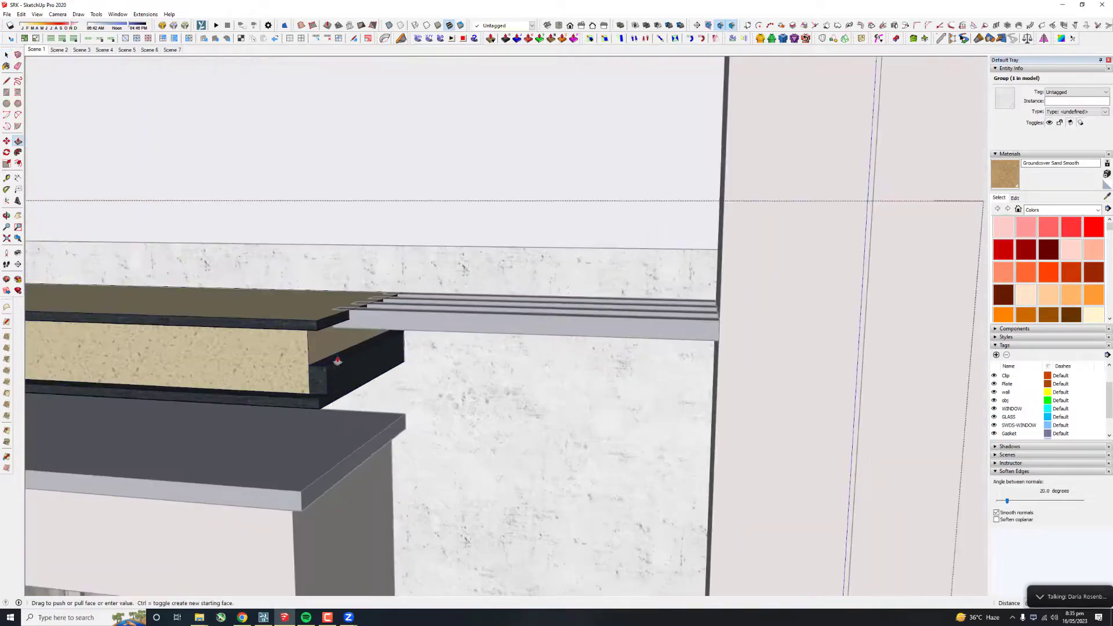
scroll(336, 389, "down", 4)
scroll(424, 312, "up", 4)
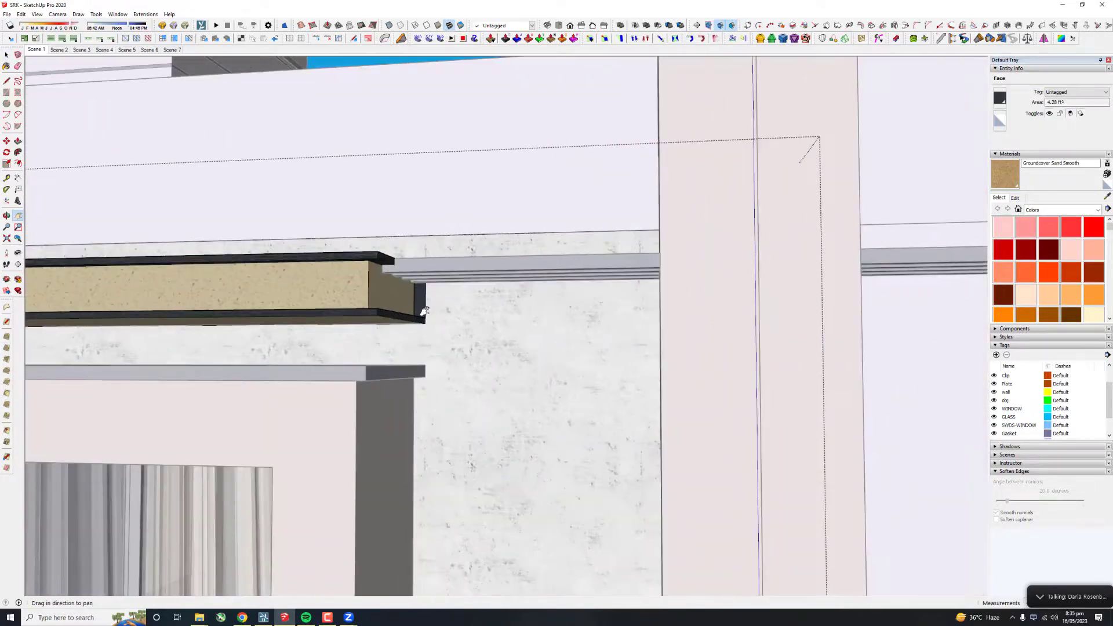
middle_click_drag(396, 282, 496, 374)
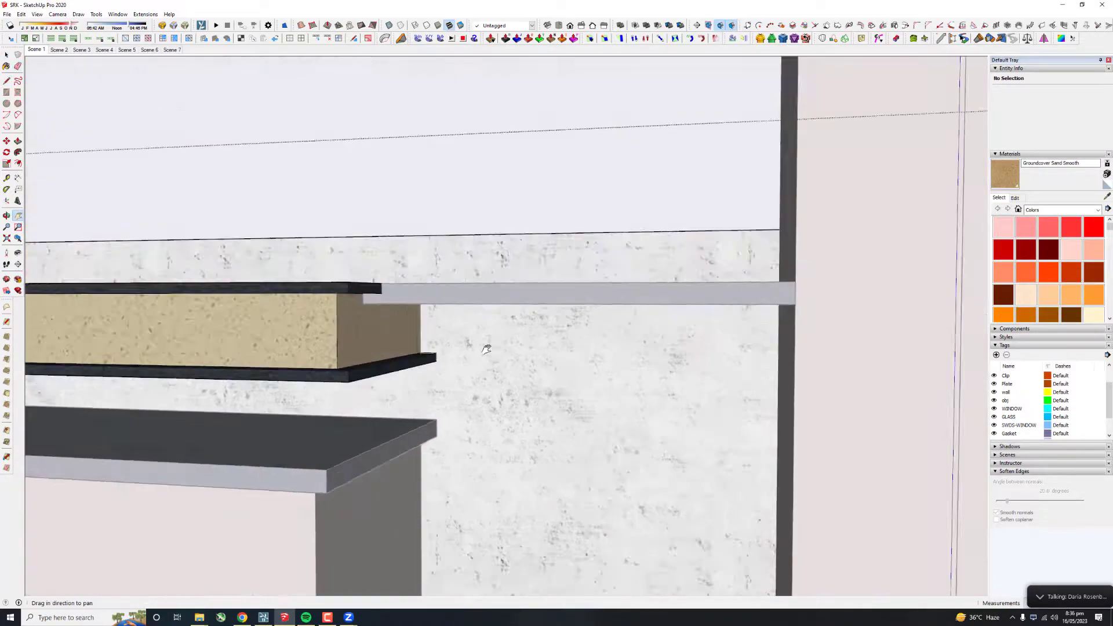
scroll(556, 304, "down", 4)
left_click_drag(266, 331, 575, 306)
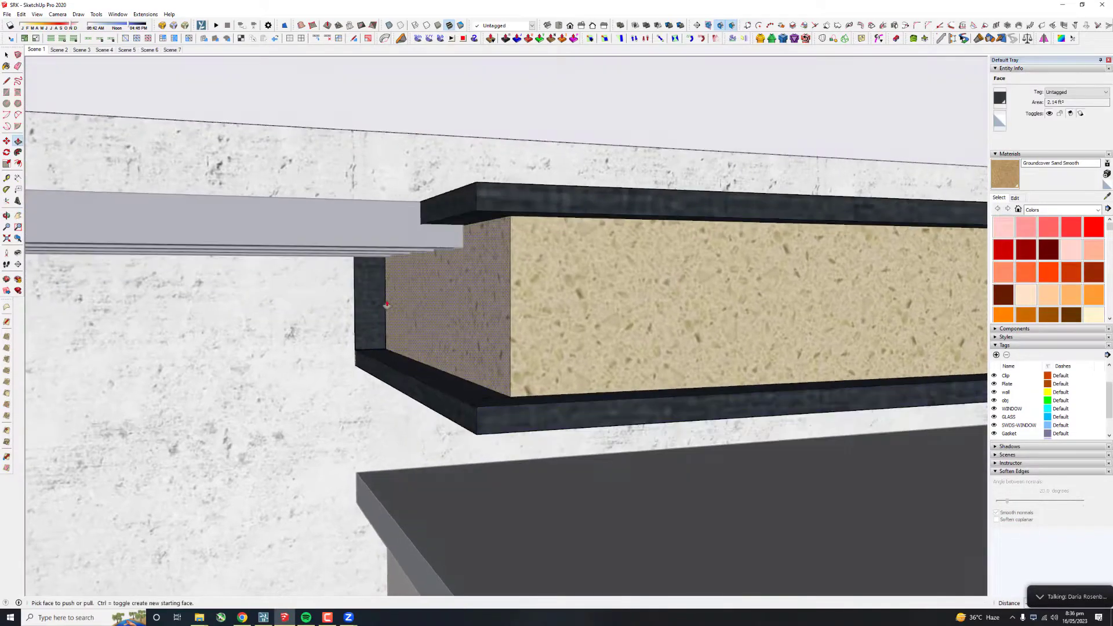
scroll(86, 325, "down", 5)
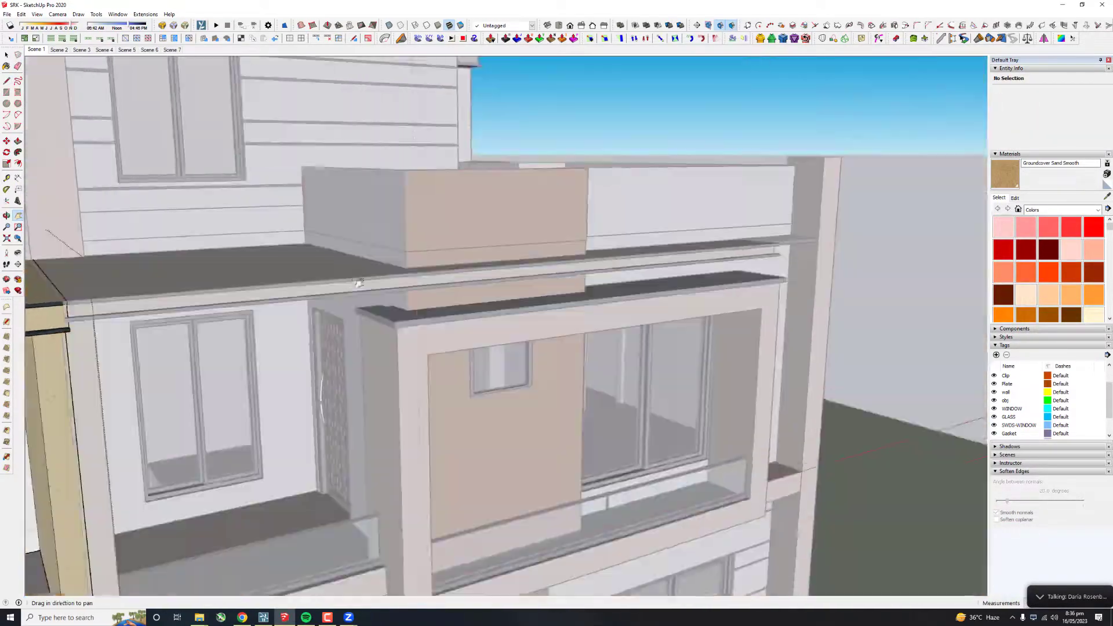
mouse_move(365, 286)
middle_mouse_down()
mouse_move(360, 327)
mouse_move(368, 267)
middle_mouse_up()
scroll(360, 326, "up", 5)
Step: With Push/Pull active, zoom and pan across the left wood-clad wall
key("p")
scroll(376, 334, "down", 5)
scroll(463, 290, "up", 3)
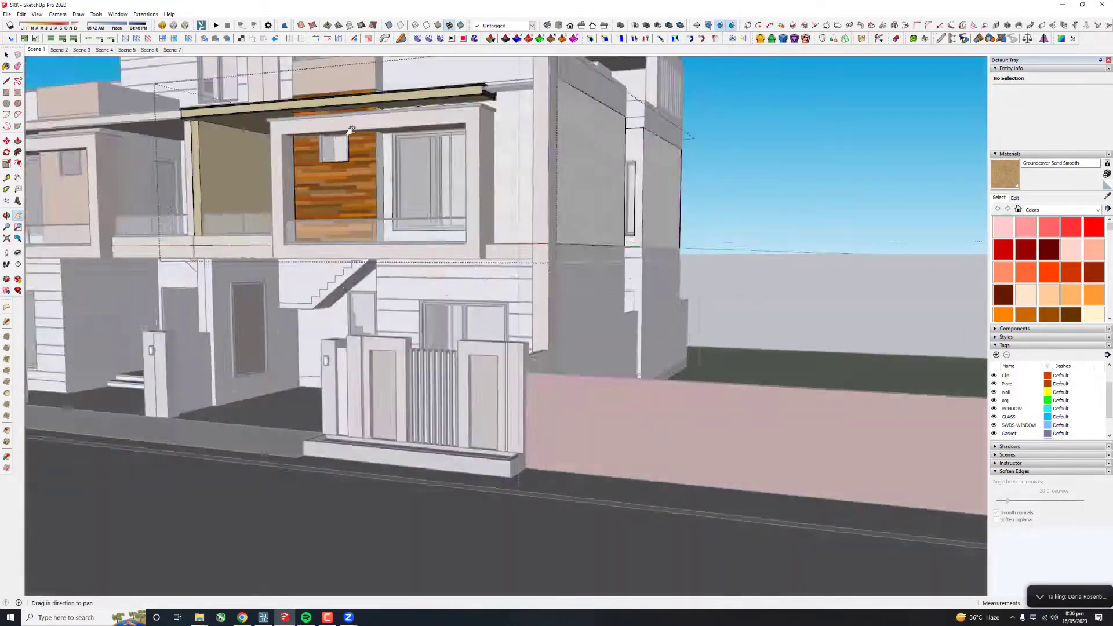
scroll(522, 261, "up", 2)
scroll(560, 248, "up", 2)
mouse_move(506, 250)
middle_mouse_down("shift")
mouse_move(489, 288)
mouse_move(351, 224)
middle_mouse_up("shift")
scroll(647, 218, "down", 5)
scroll(527, 276, "down", 5)
scroll(350, 235, "up", 2)
scroll(349, 234, "up", 5)
scroll(324, 191, "up", 5)
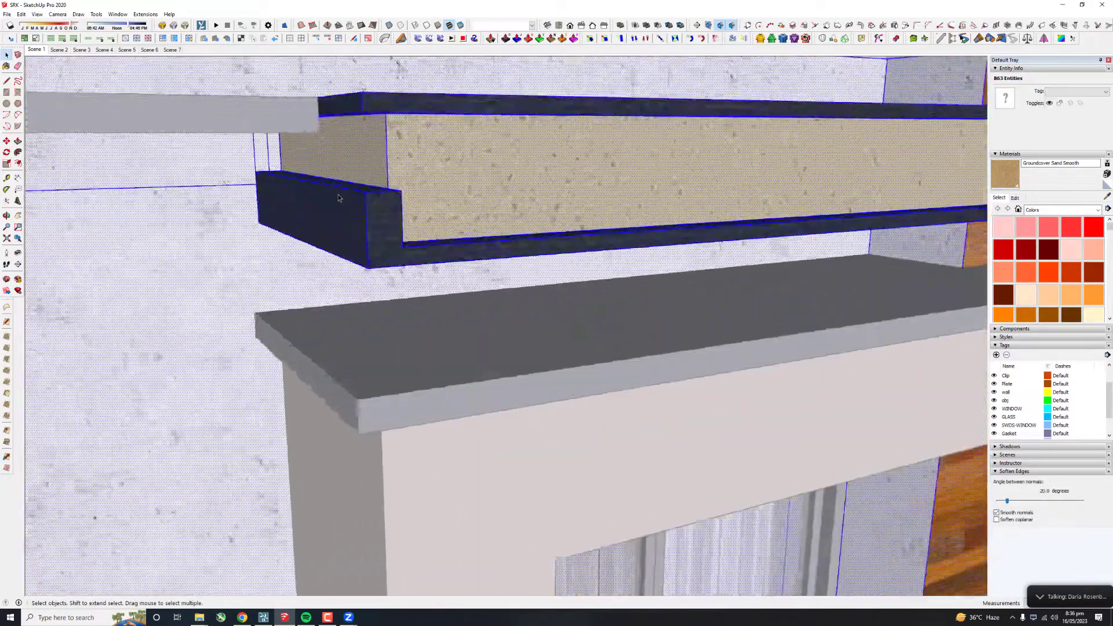
Step: Select the left wood-clad wall-and-slab group and hide it
key("l")
scroll(290, 174, "up", 3)
left_click(284, 171)
key("space")
scroll(285, 171, "down", 5)
scroll(325, 162, "down", 5)
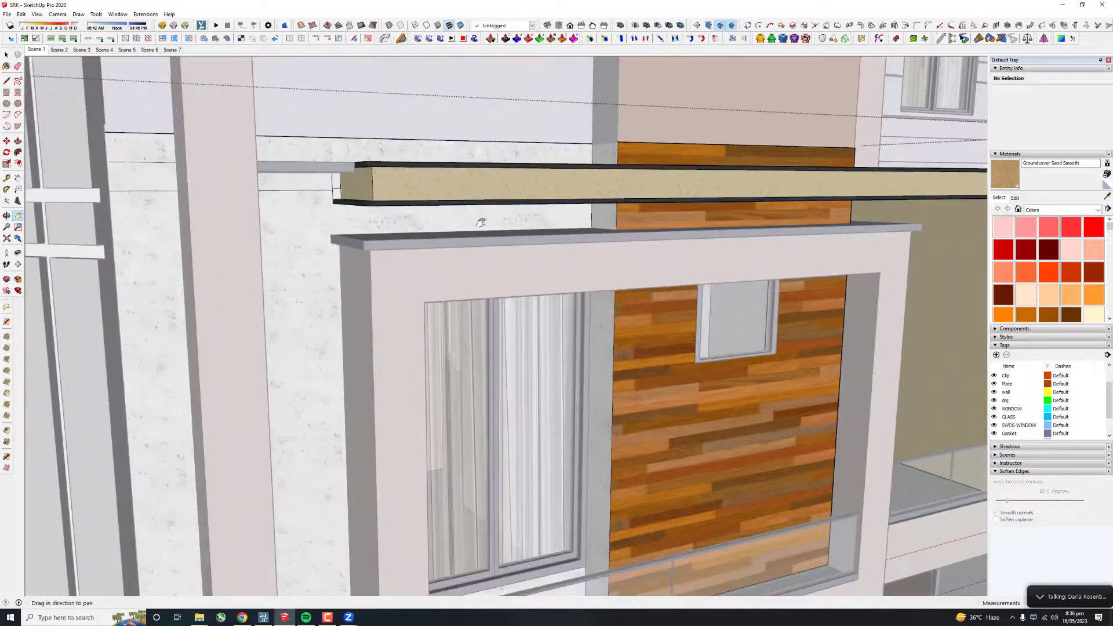
scroll(381, 152, "down", 4)
left_click(363, 156)
key("Delete")
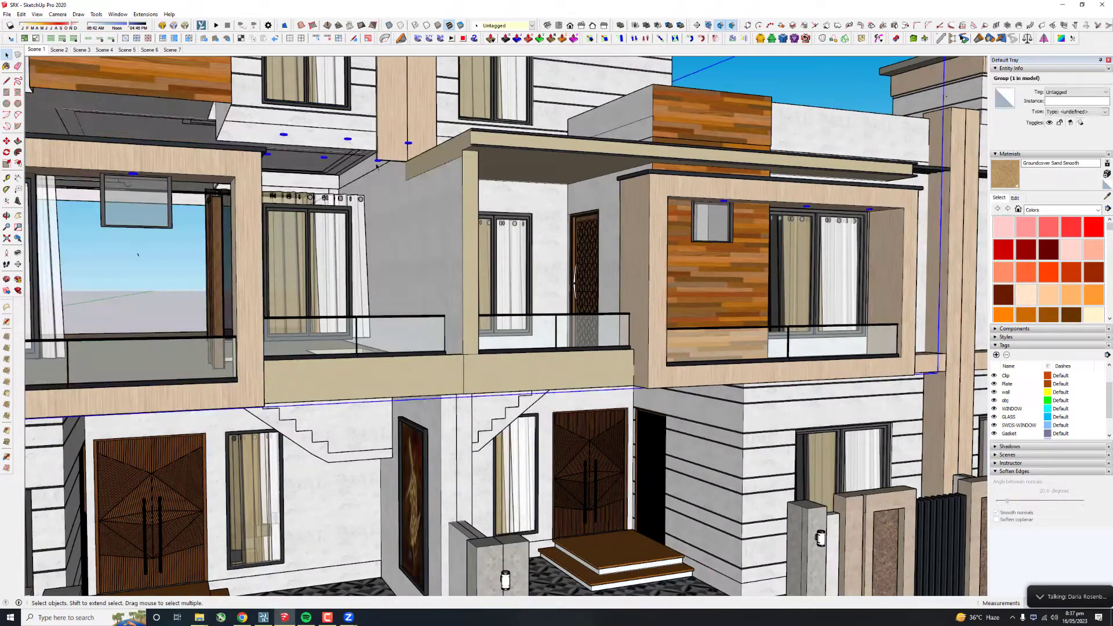
scroll(377, 167, "down", 3)
scroll(371, 170, "down", 5)
key("x")
scroll(360, 176, "up", 2)
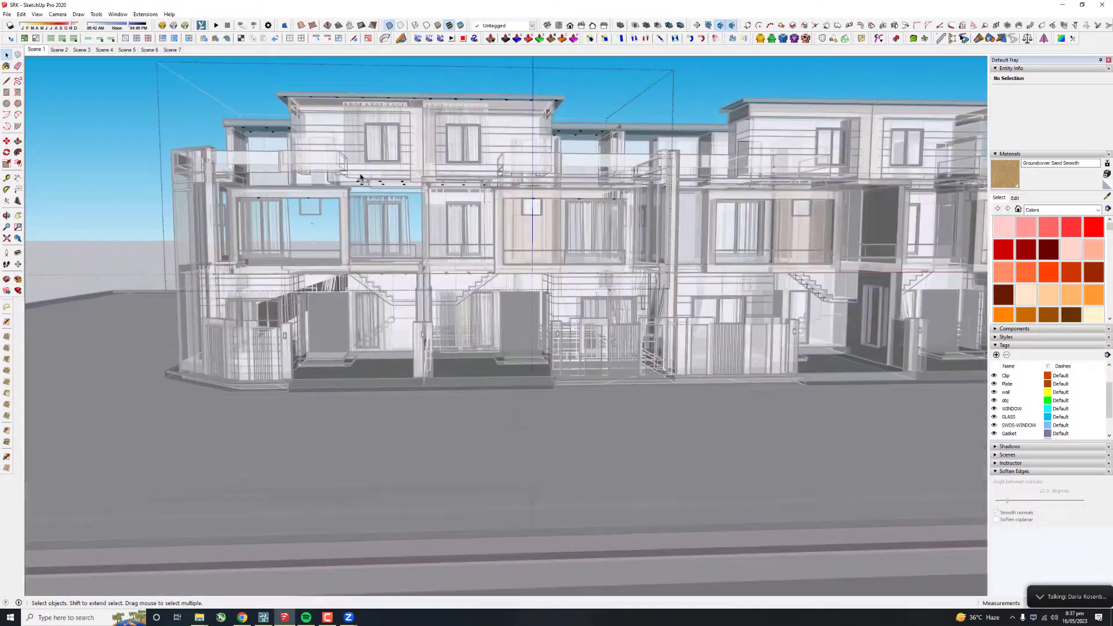
scroll(360, 177, "up", 5)
key("x")
scroll(668, 223, "up", 4)
key("m")
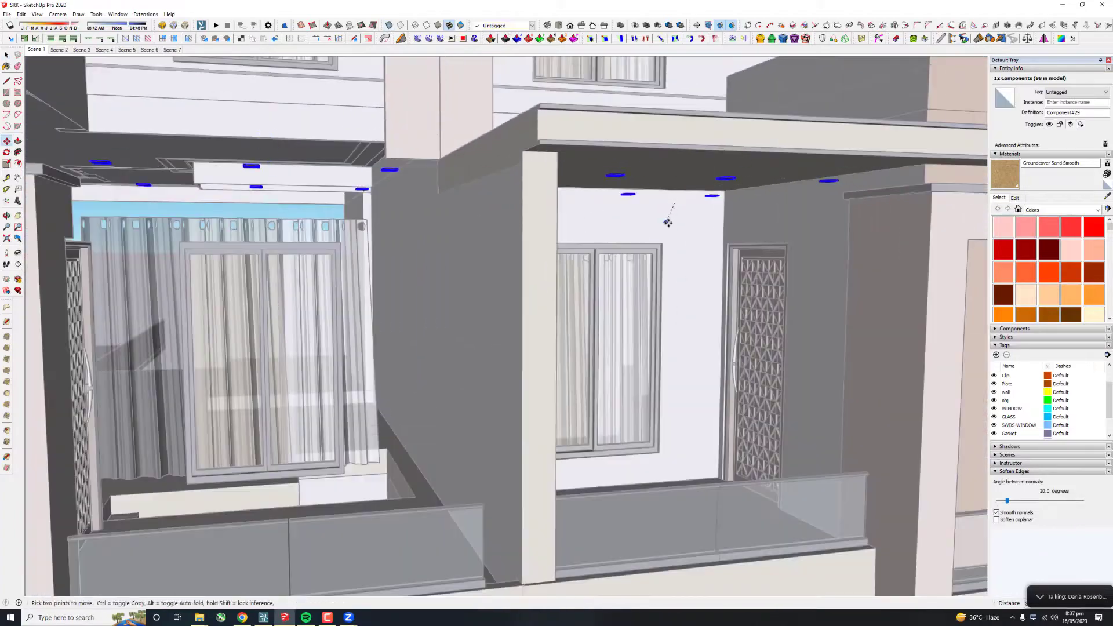
scroll(671, 230, "down", 5)
key("space")
left_click(447, 253)
scroll(447, 253, "down", 3)
scroll(331, 224, "down", 3)
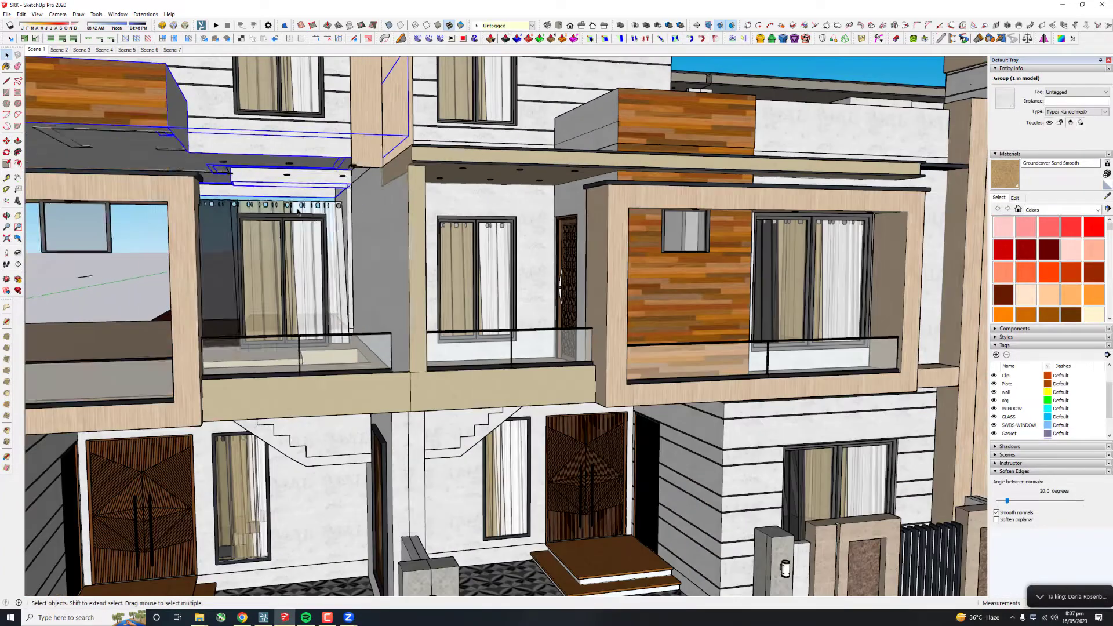
mouse_move(331, 224)
middle_mouse_down()
mouse_move(33, 176)
mouse_move(494, 204)
middle_mouse_up()
scroll(33, 175, "up", 5)
scroll(33, 176, "down", 3)
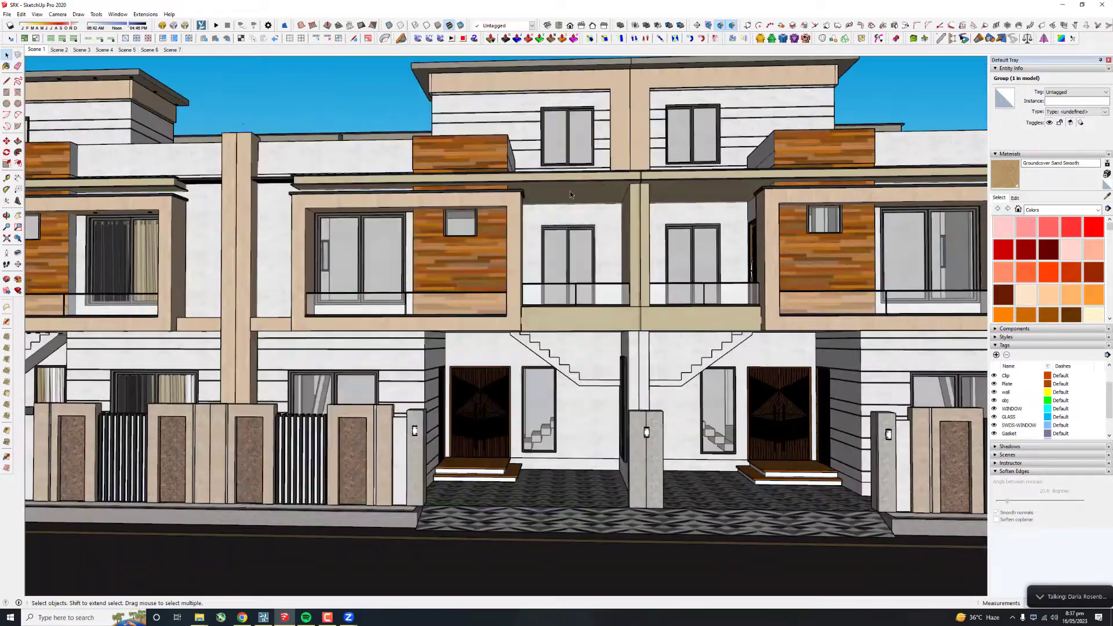
double_click(570, 190)
scroll(569, 190, "up", 5)
scroll(479, 216, "down", 5)
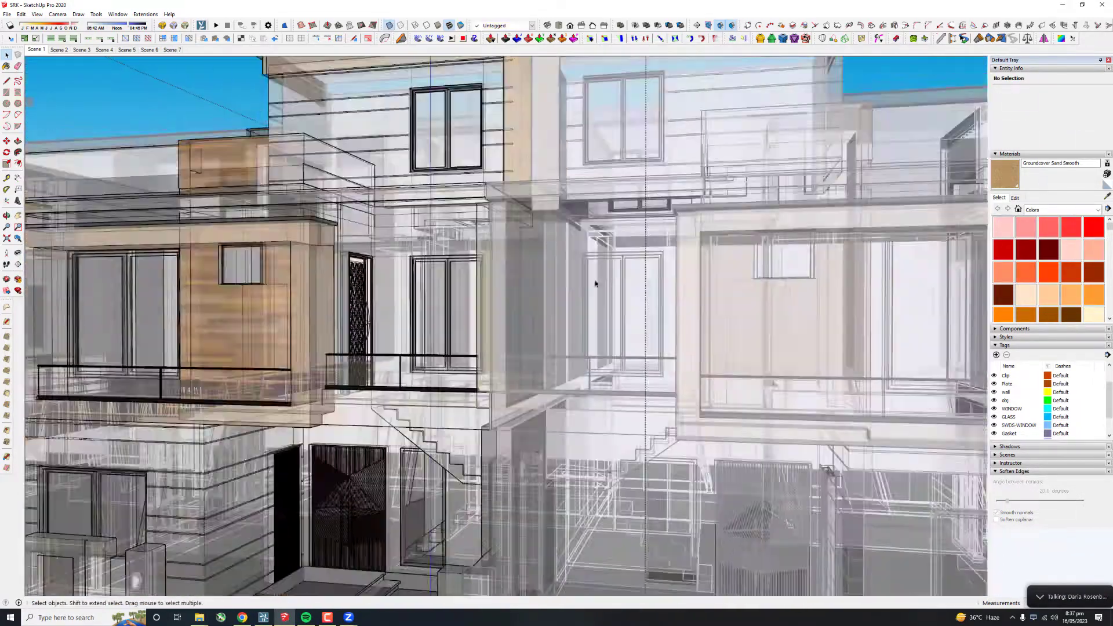
scroll(422, 232, "up", 5)
scroll(344, 379, "down", 5)
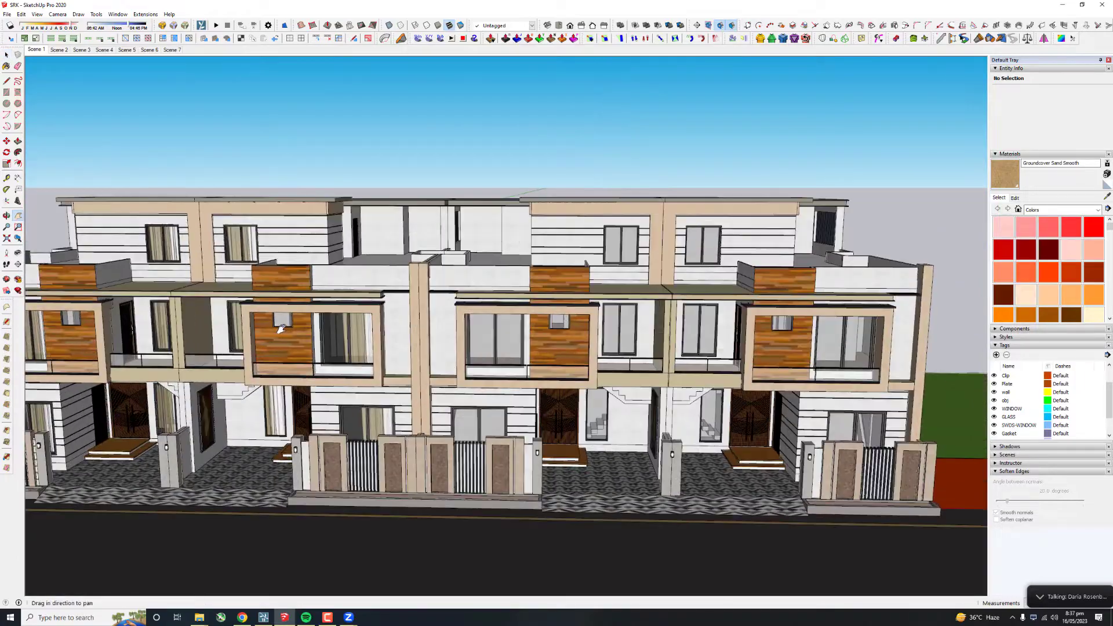
scroll(280, 329, "down", 5)
scroll(348, 290, "up", 5)
scroll(405, 266, "down", 4)
key("Escape")
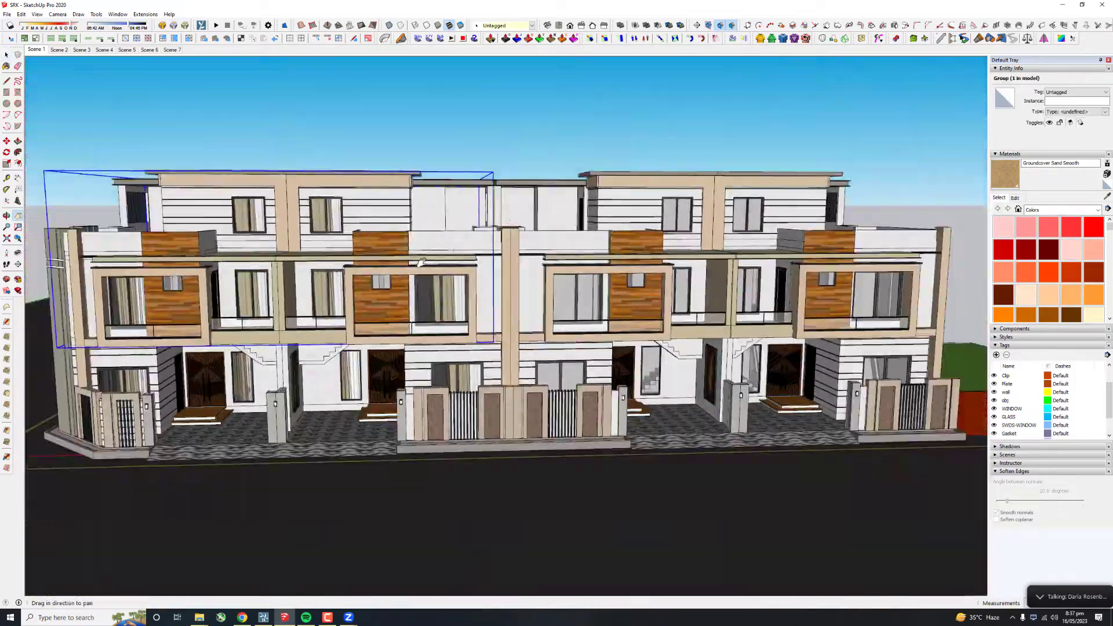
middle_click_drag(421, 262, 806, 9)
left_click(1043, 38)
scroll(464, 220, "up", 4)
scroll(463, 218, "up", 2)
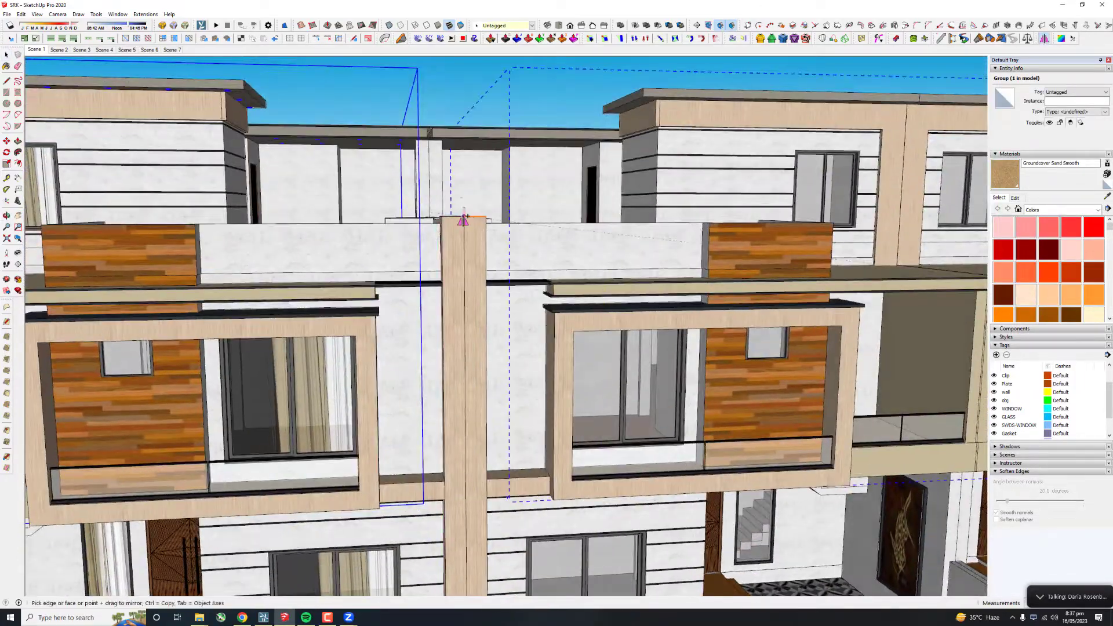
scroll(502, 216, "down", 5)
middle_click_drag(502, 216, 573, 172)
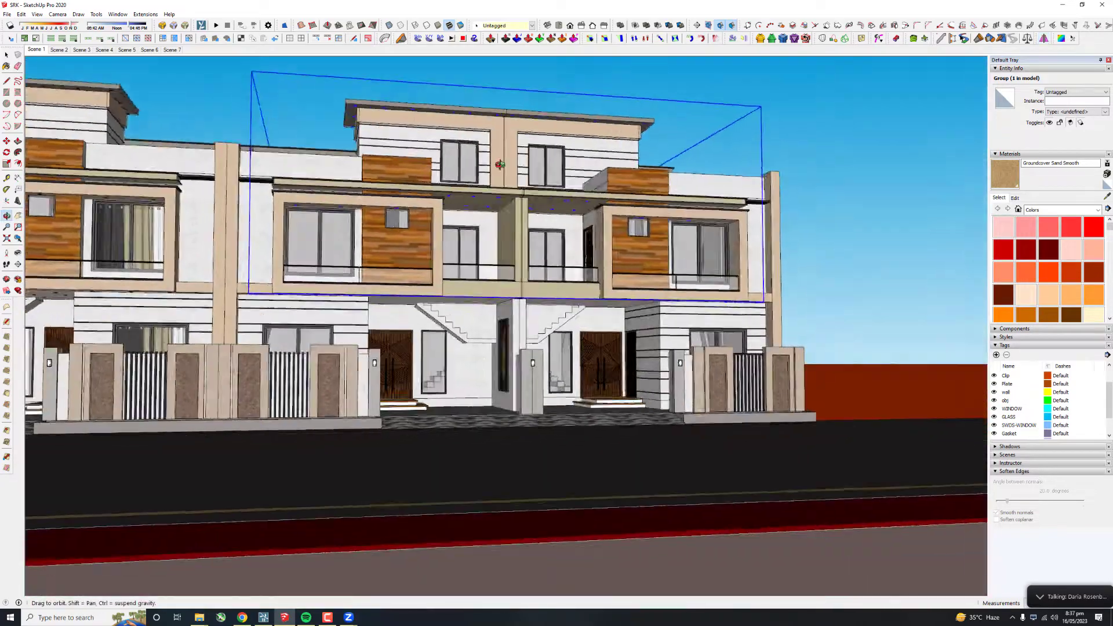
scroll(573, 173, "up", 2)
key("space")
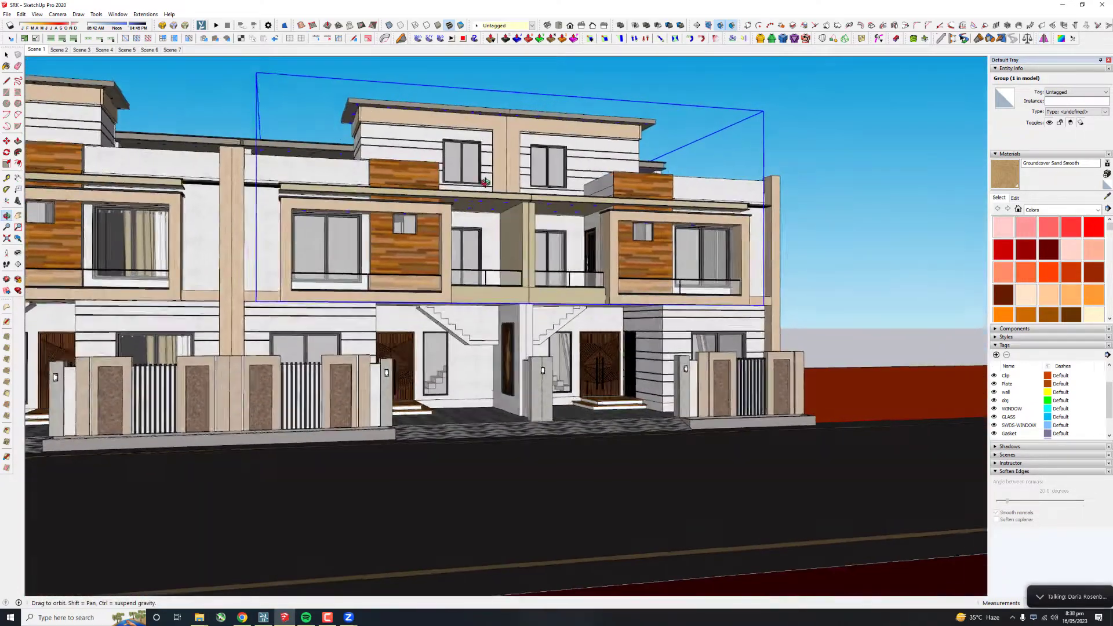
key("Escape")
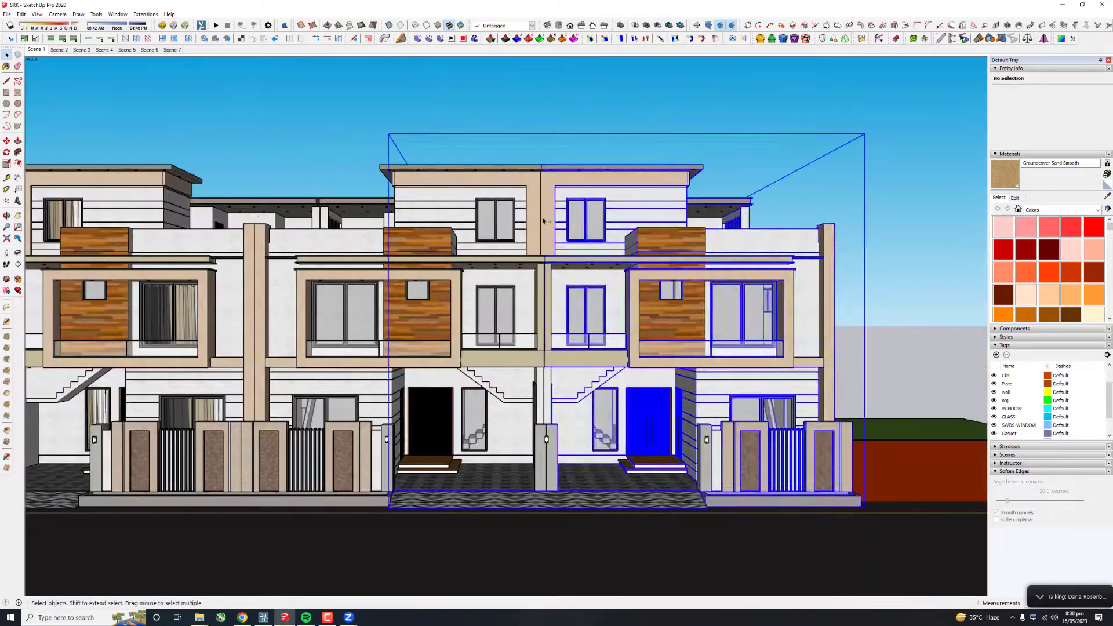
key("Delete")
scroll(533, 226, "down", 3)
scroll(522, 243, "up", 2)
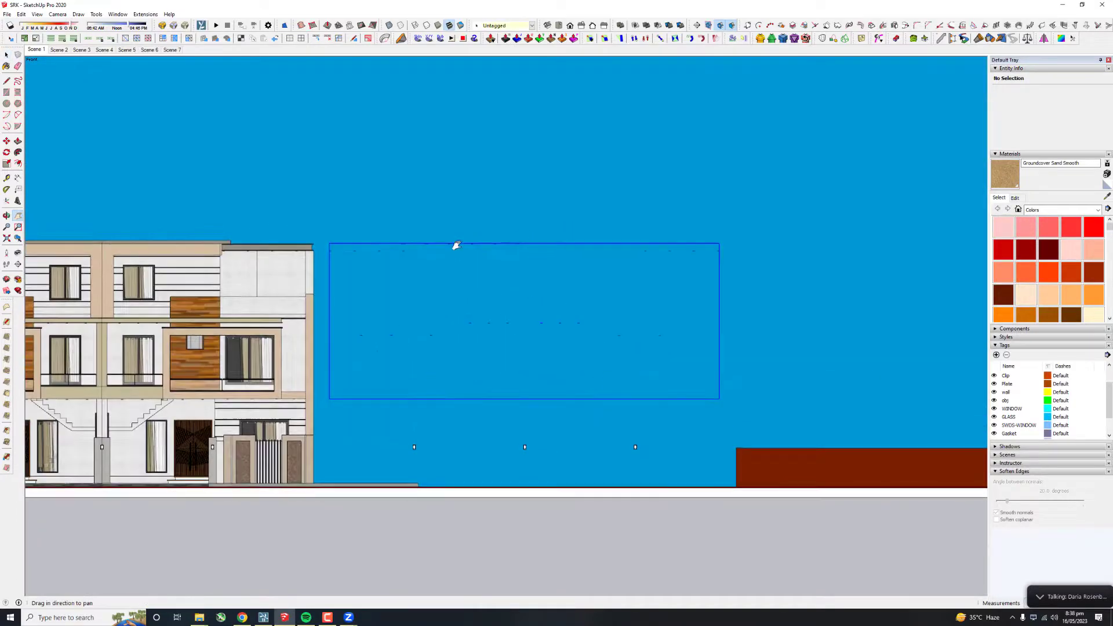
scroll(475, 244, "up", 2)
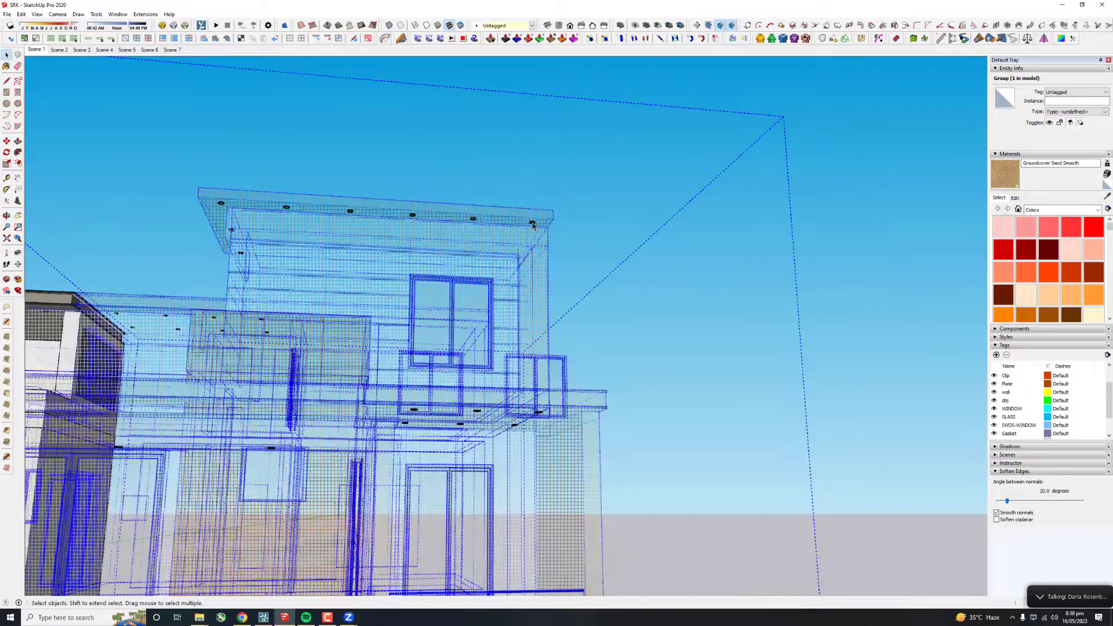
key("space")
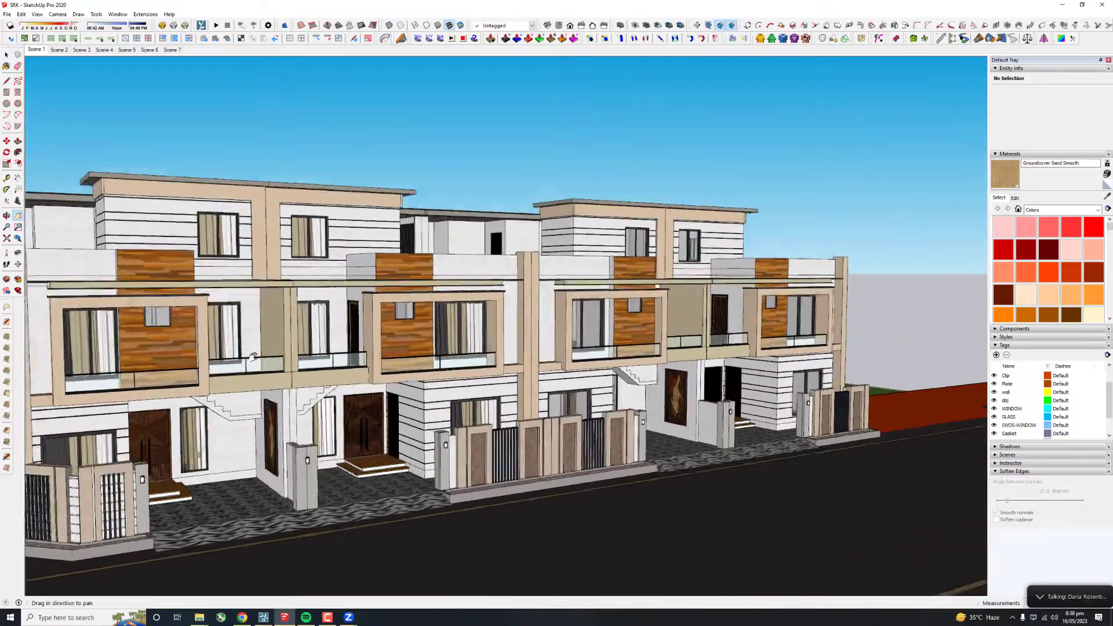
Step: Sample Wood Floor Dark and paint the top parapet bands inside the middle house group
key("b")
left_click(280, 339, "alt")
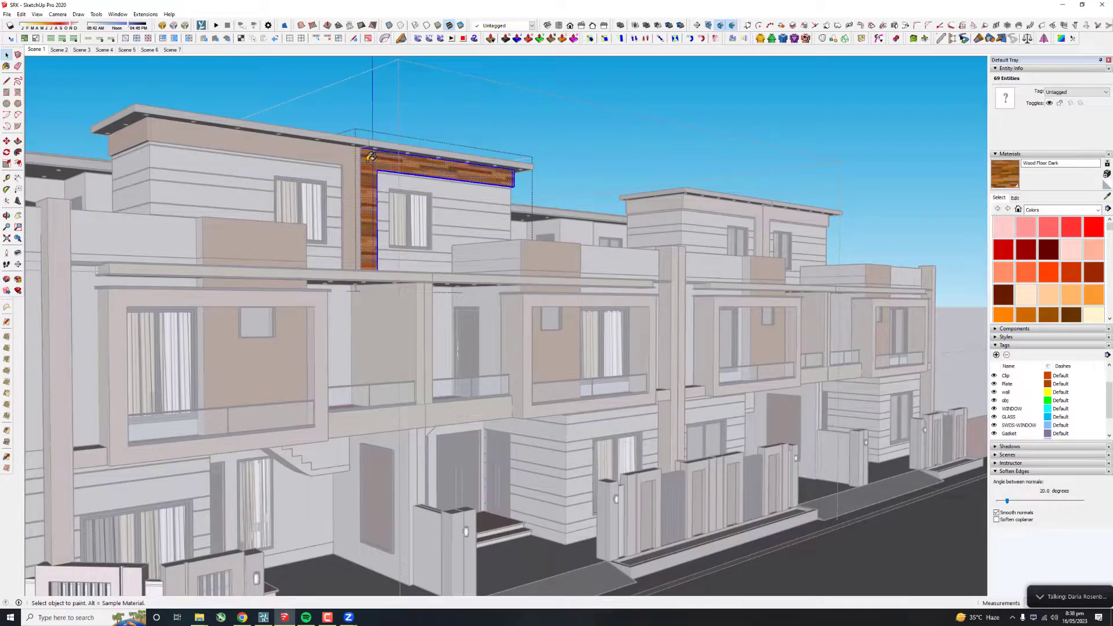
key("space")
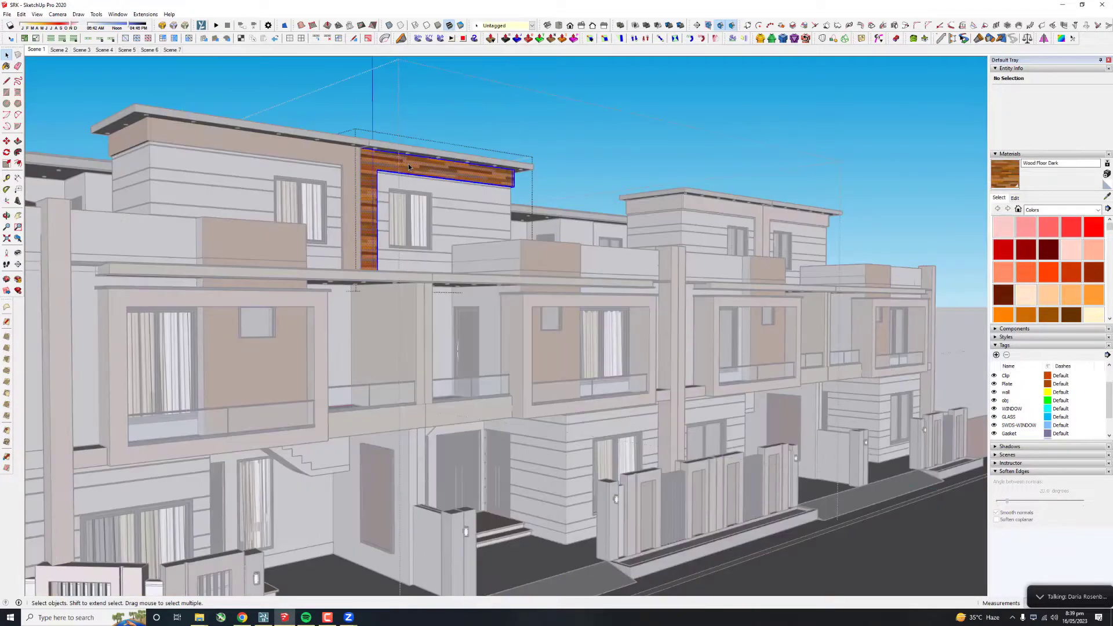
double_click(407, 172)
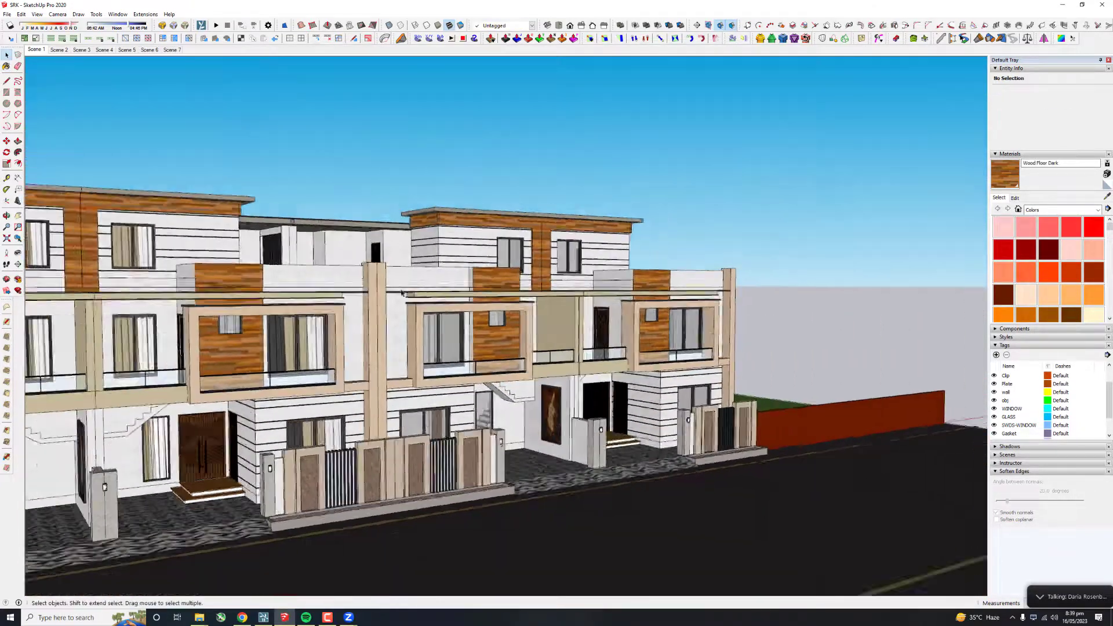
middle_click_drag(569, 194, 203, 337)
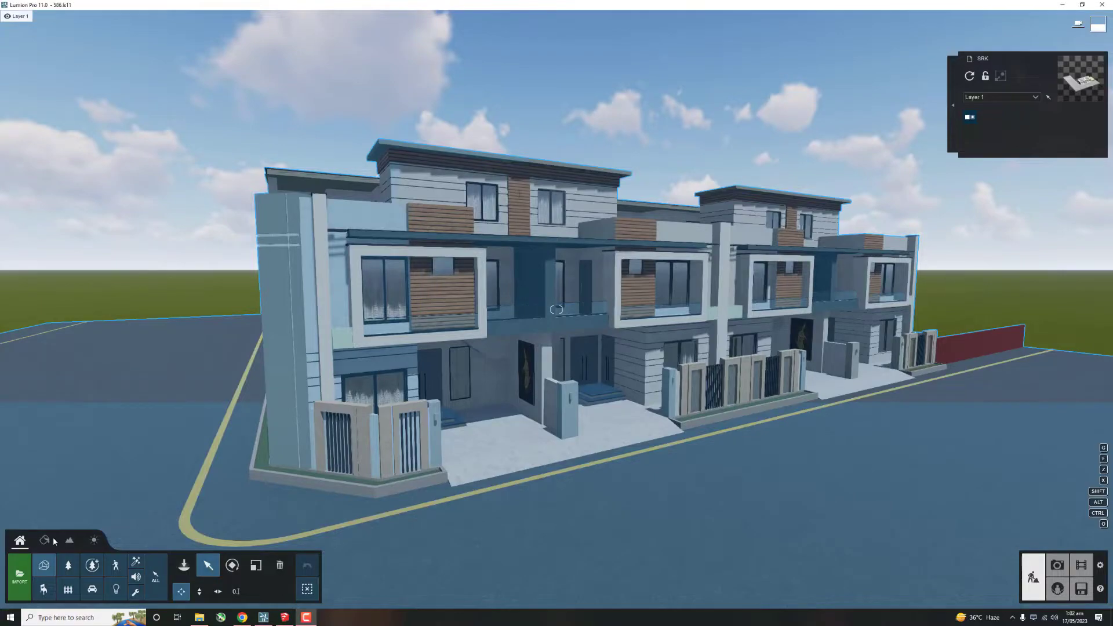
left_click(46, 540)
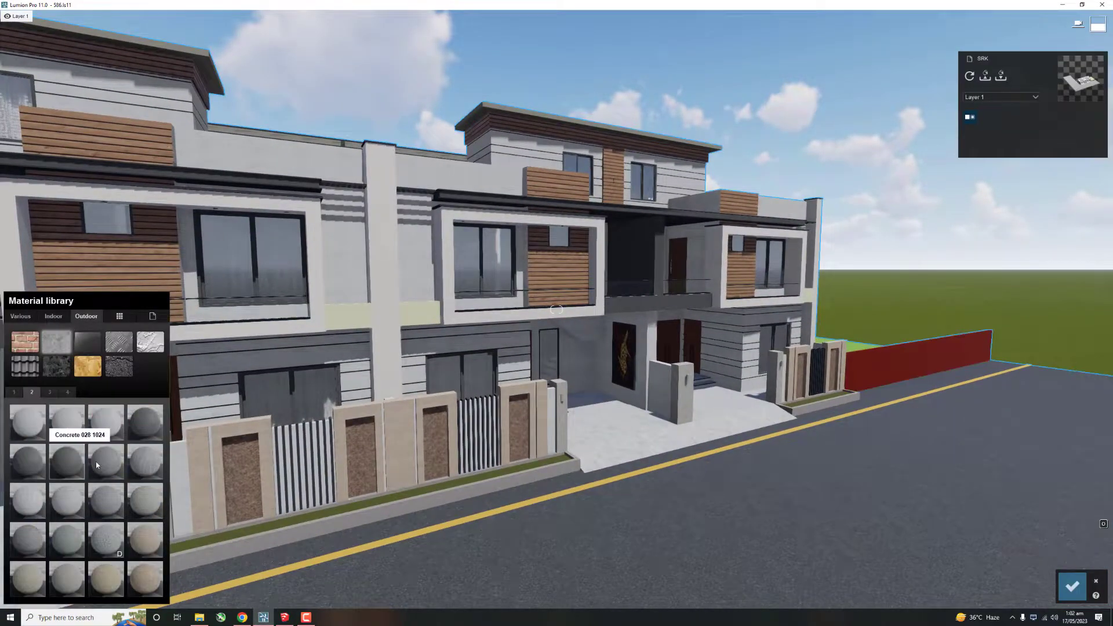
Step: Browse Outdoor Concrete materials and give the boundary wall a grey concrete finish
right_click_drag(321, 424, 324, 426)
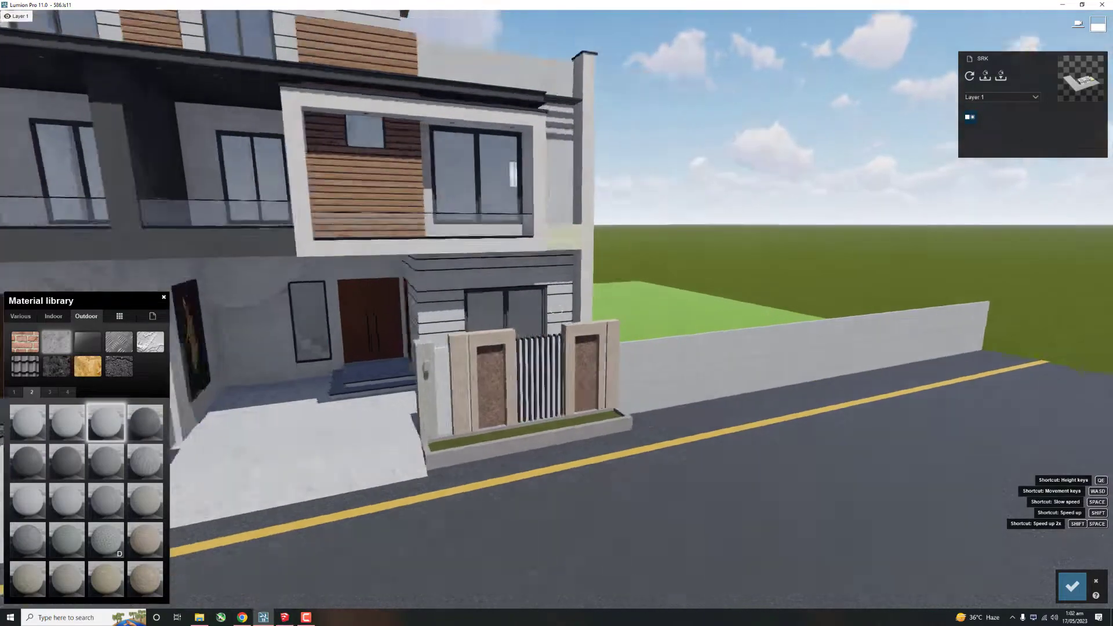
key("w")
left_click(14, 392)
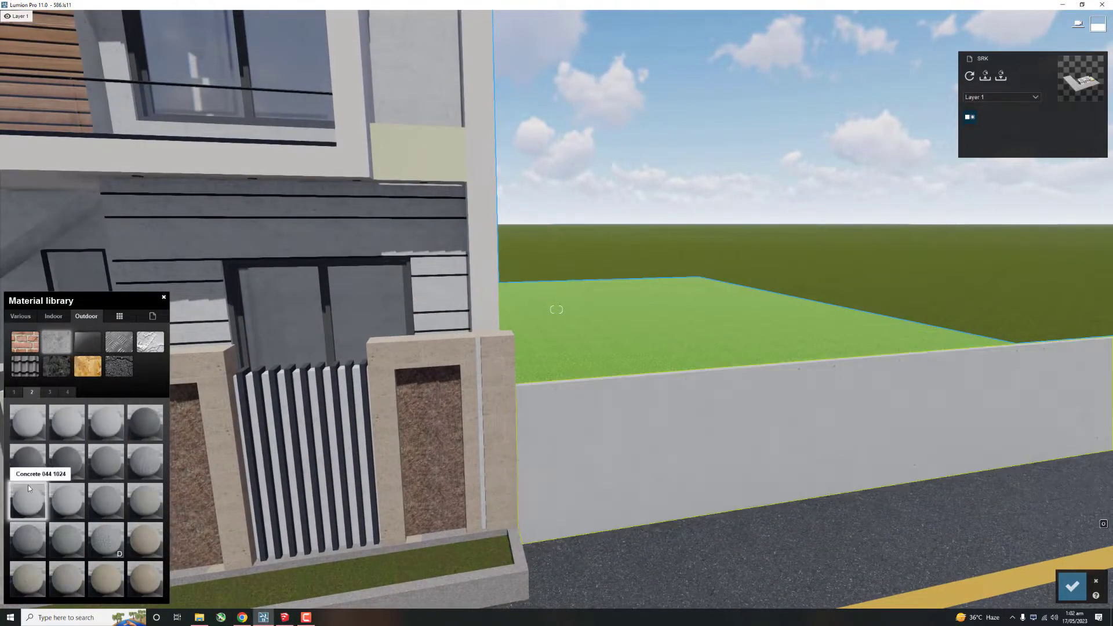
key("s")
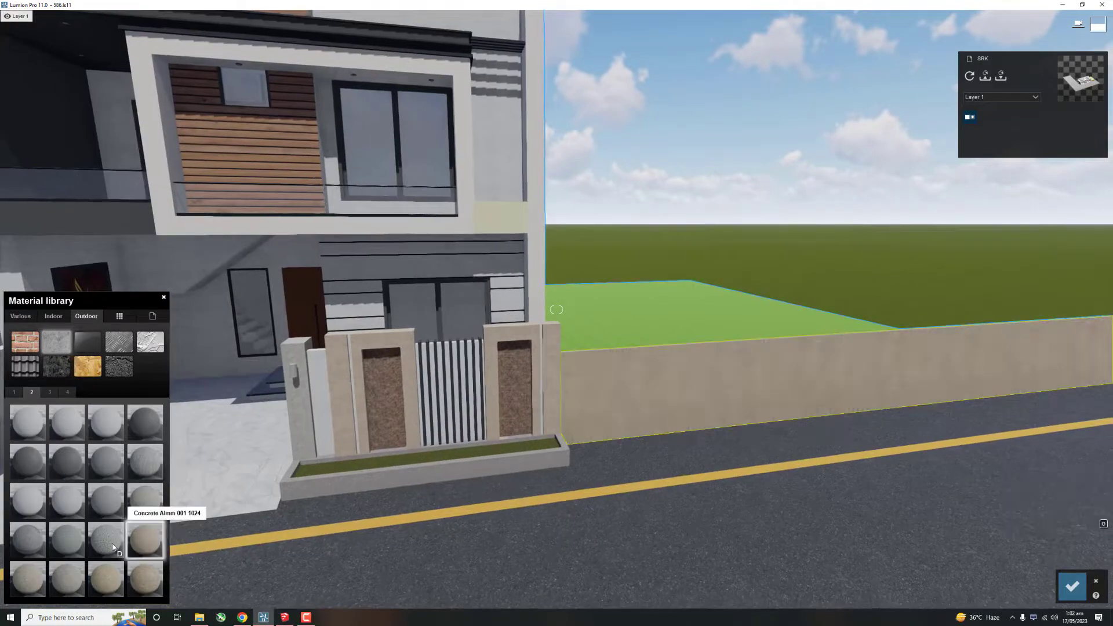
left_click(65, 342)
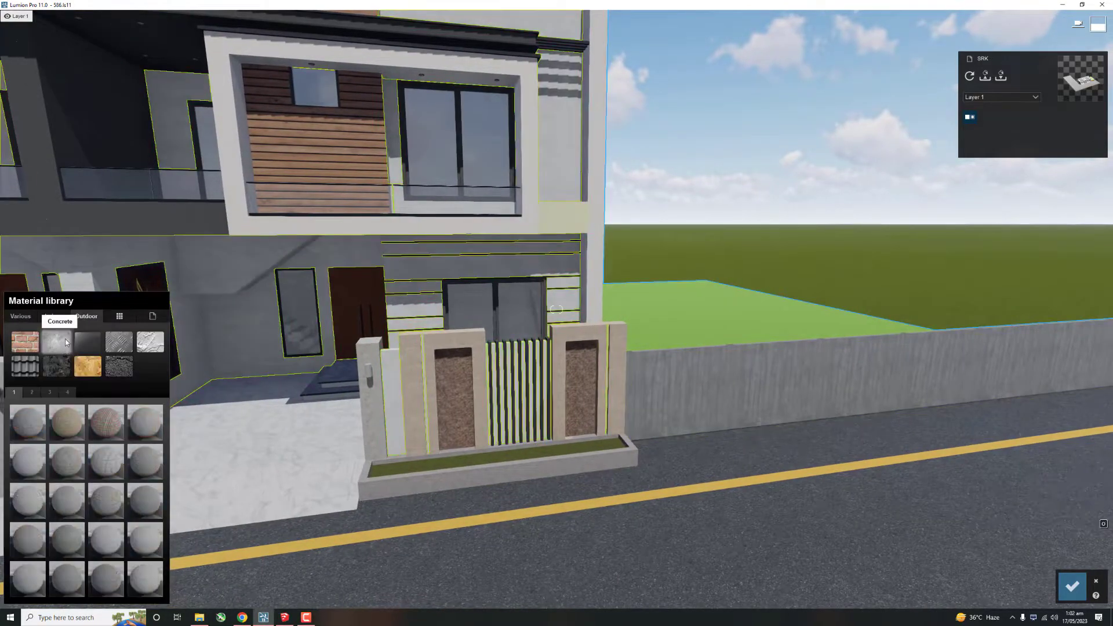
key("s")
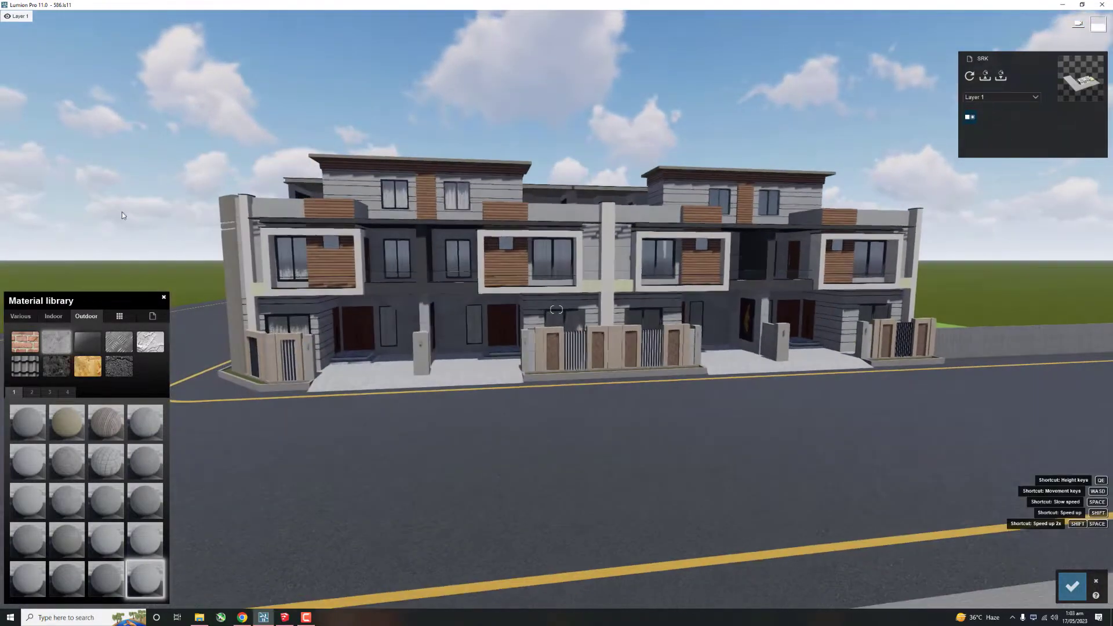
left_click(331, 261)
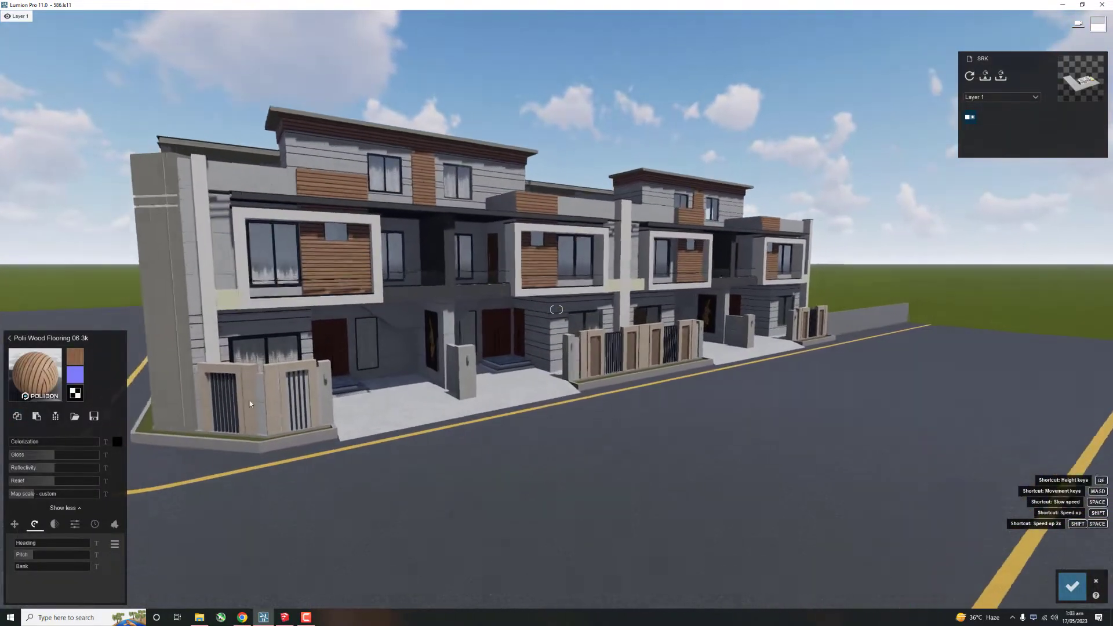
Step: In SketchUp, open the corner house group and zoom along its corner column
left_click(284, 617)
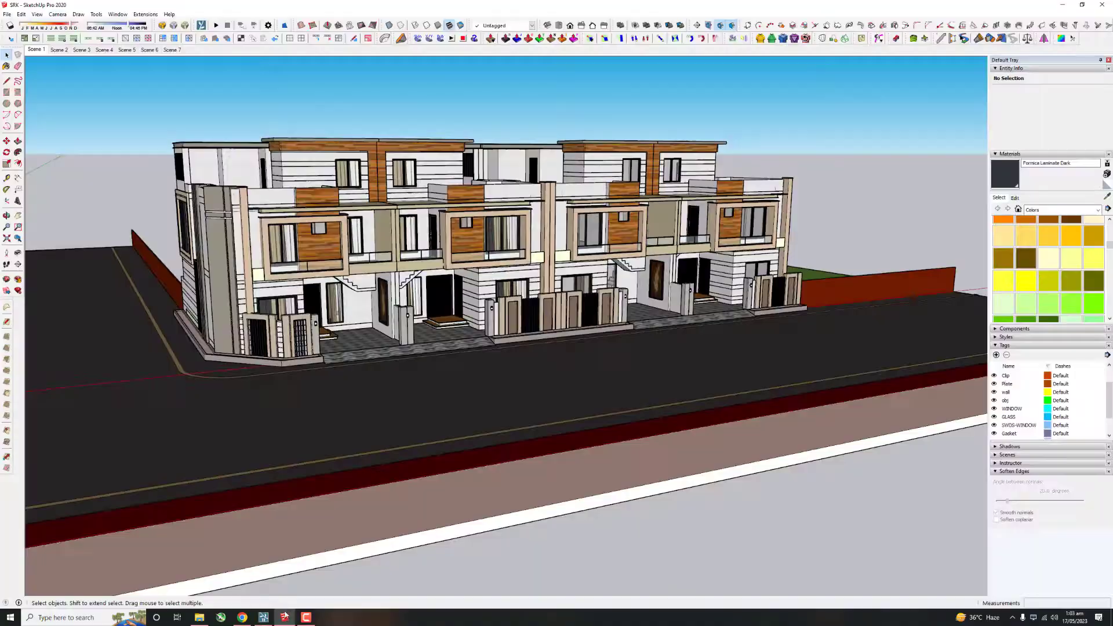
scroll(251, 206, "up", 5)
double_click(251, 206)
middle_click_drag(258, 161, 301, 168)
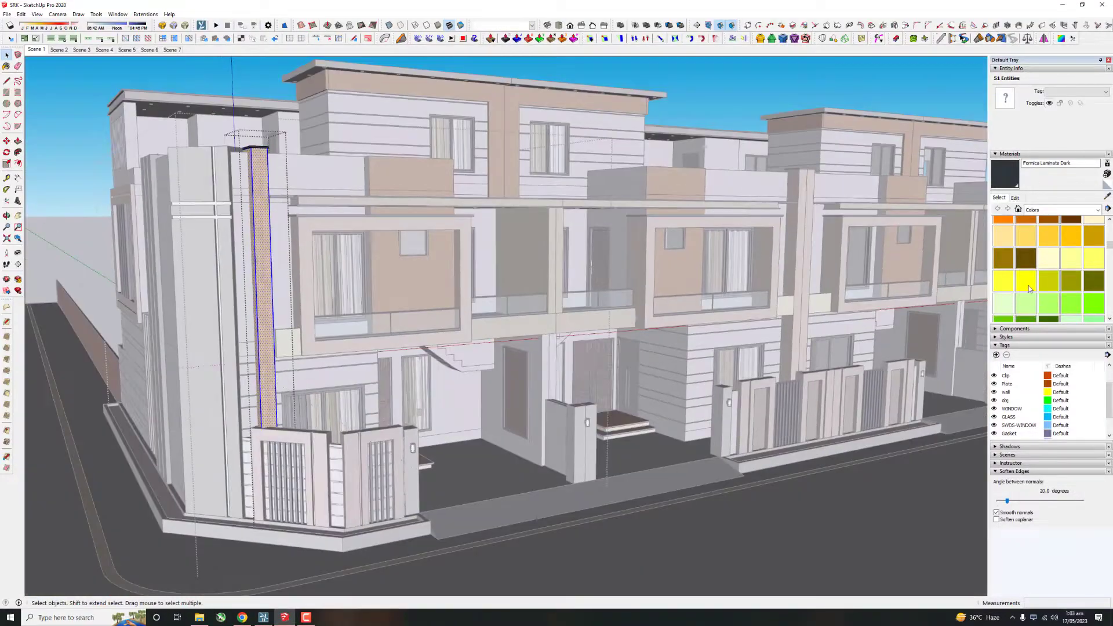
key("space")
scroll(441, 218, "up", 3)
scroll(403, 201, "up", 3)
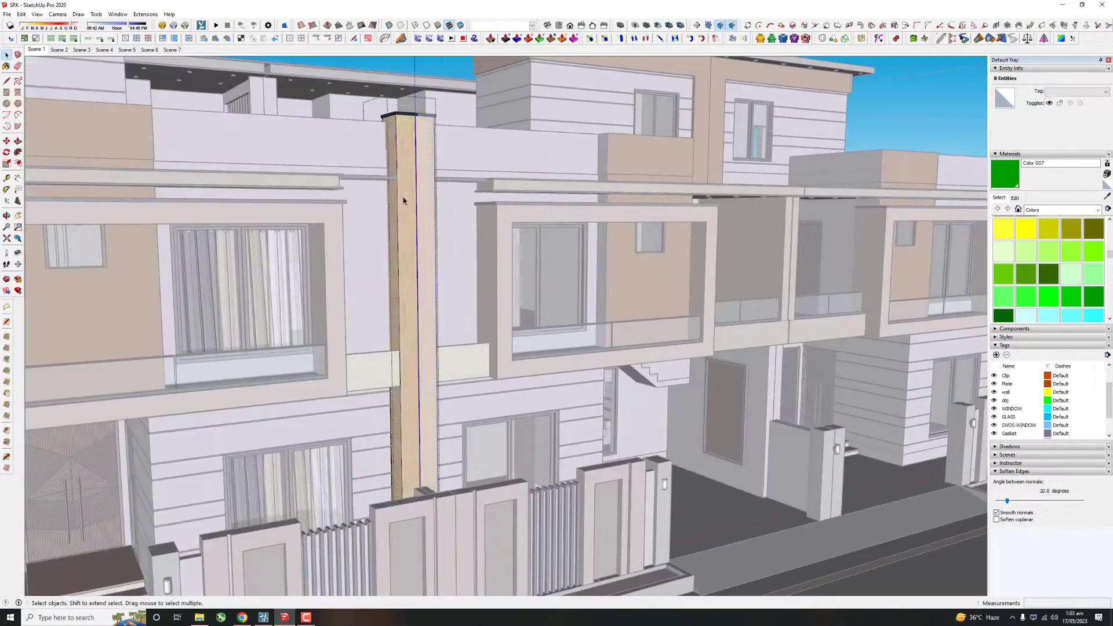
middle_click_drag(403, 227, 417, 268, "shift")
Step: Paint the corner column green in SketchUp and select Lumion's wood panel material
left_click(350, 265)
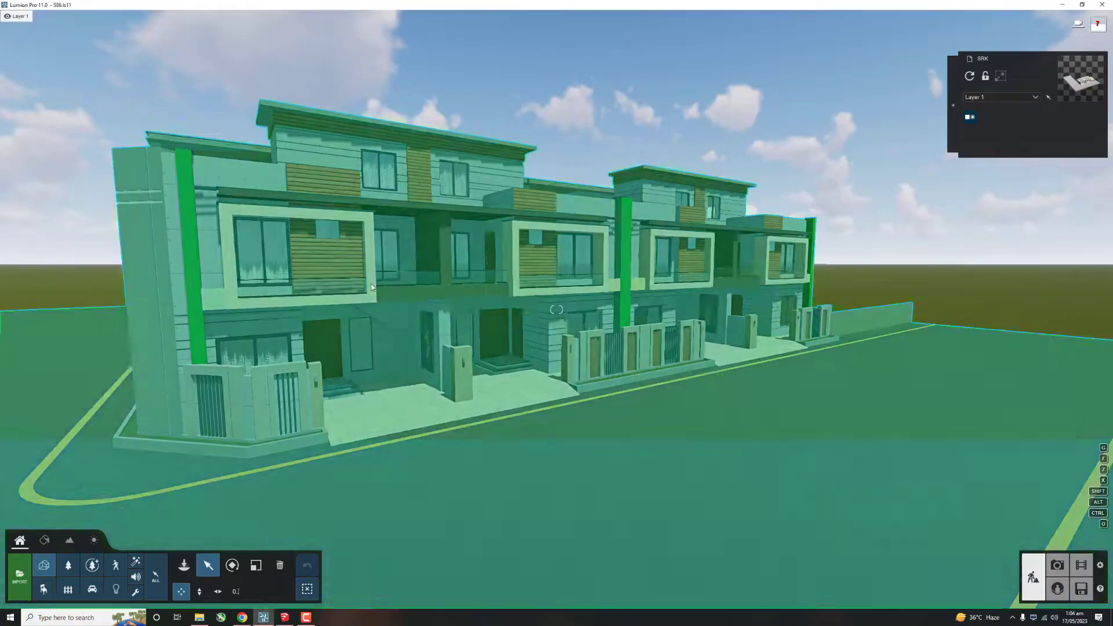
left_click(44, 540)
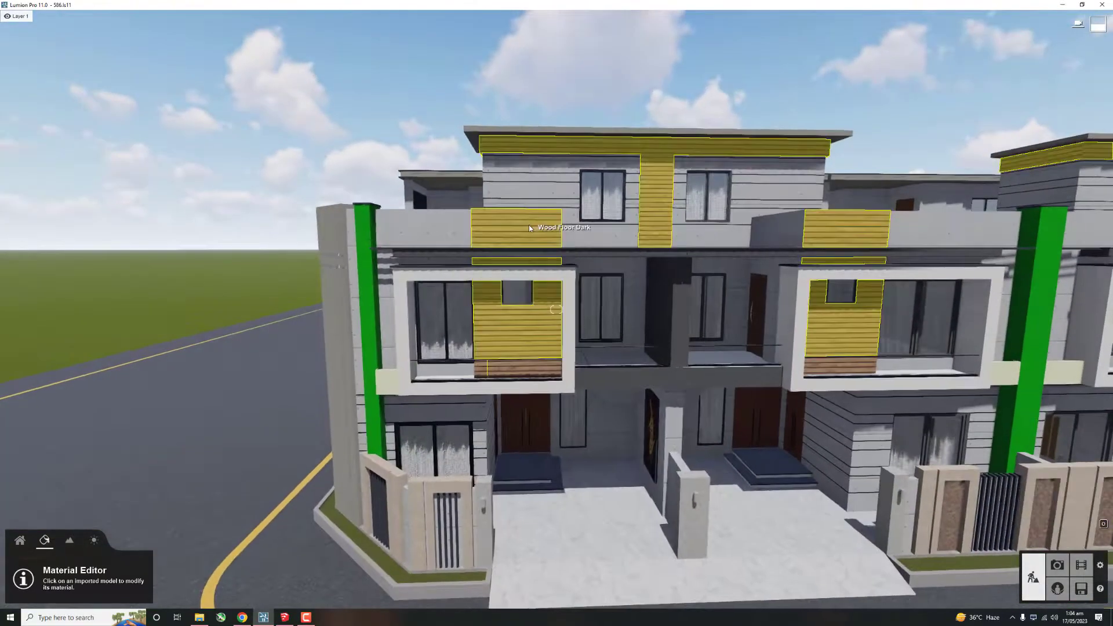
left_click(529, 227)
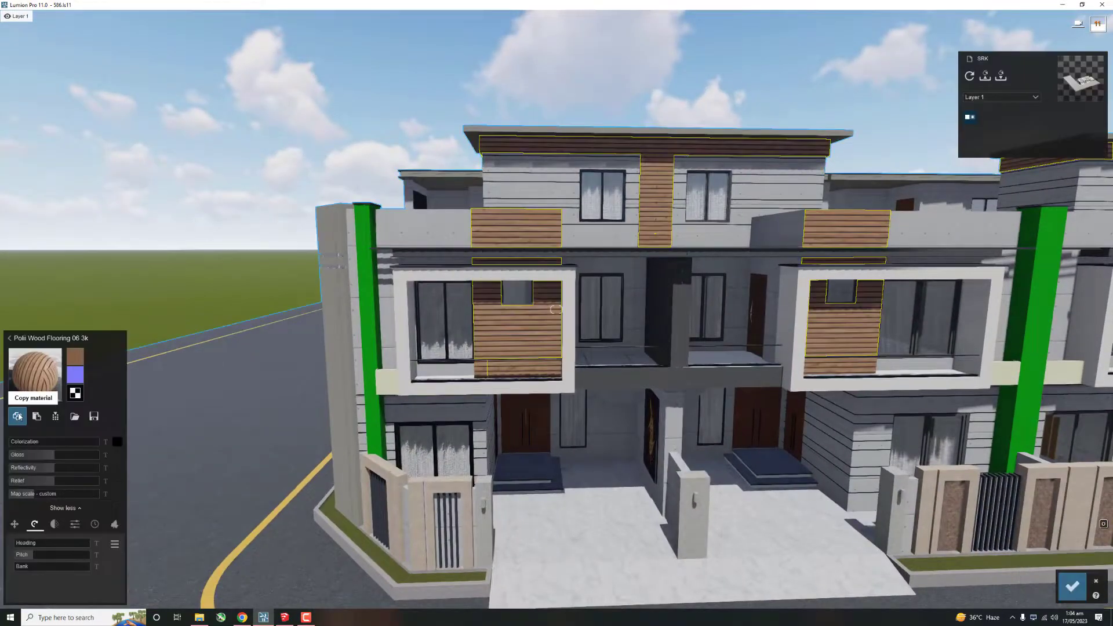
Step: Load a light wood texture from D:\1. materials as the panels' colour map
left_click(370, 325)
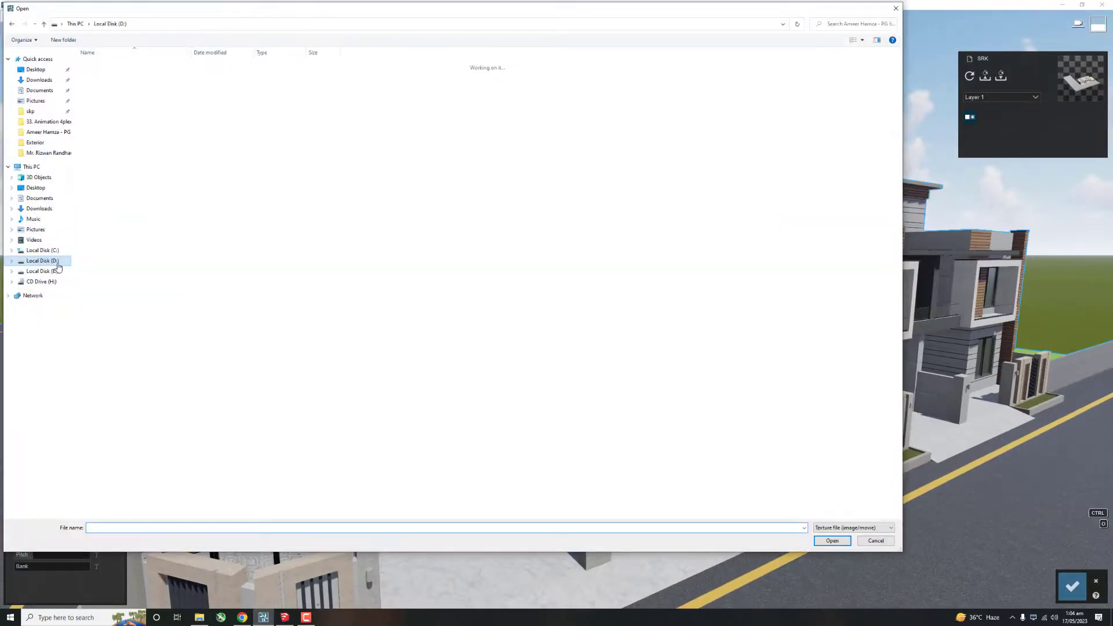
double_click(105, 92)
scroll(406, 319, "down", 3)
scroll(412, 337, "down", 3)
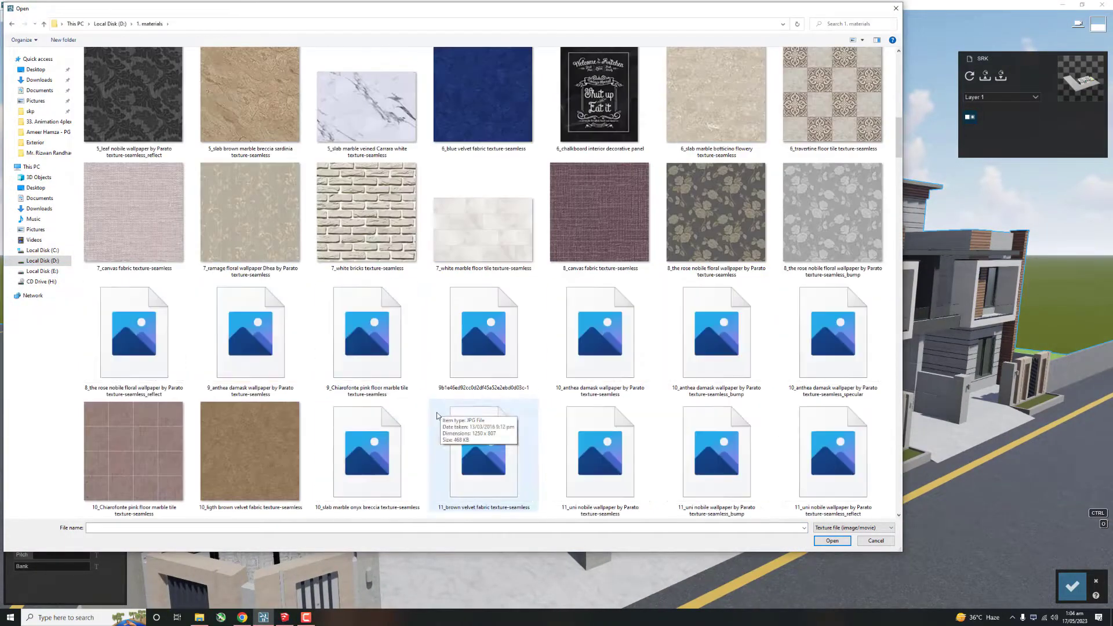
scroll(417, 350, "down", 3)
scroll(416, 351, "down", 3)
scroll(406, 354, "down", 3)
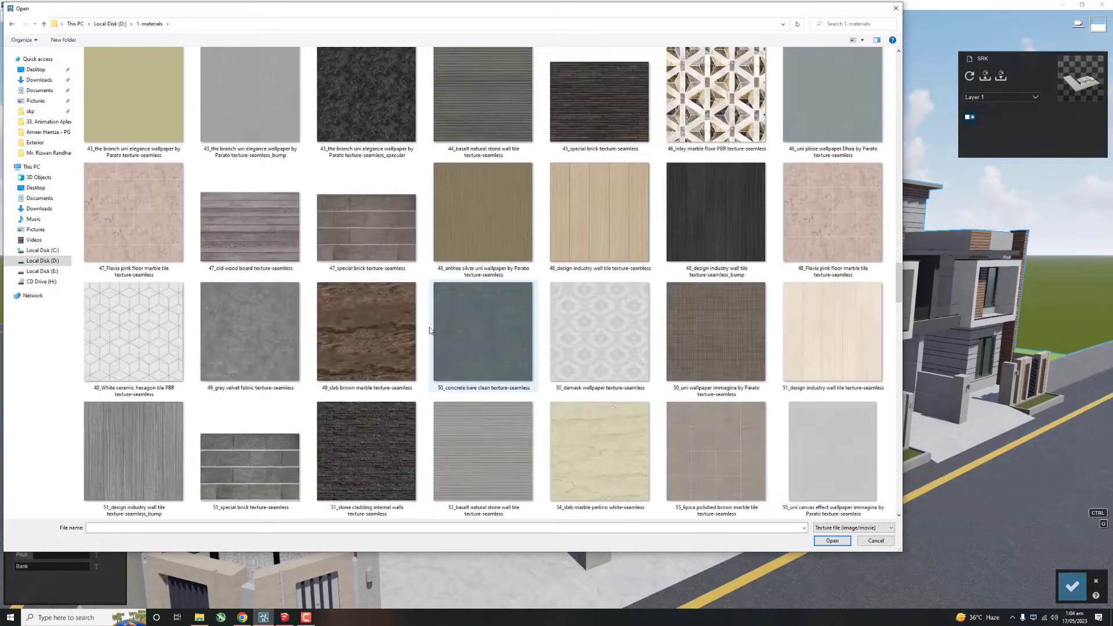
scroll(383, 358, "down", 3)
scroll(380, 342, "down", 3)
double_click(382, 319)
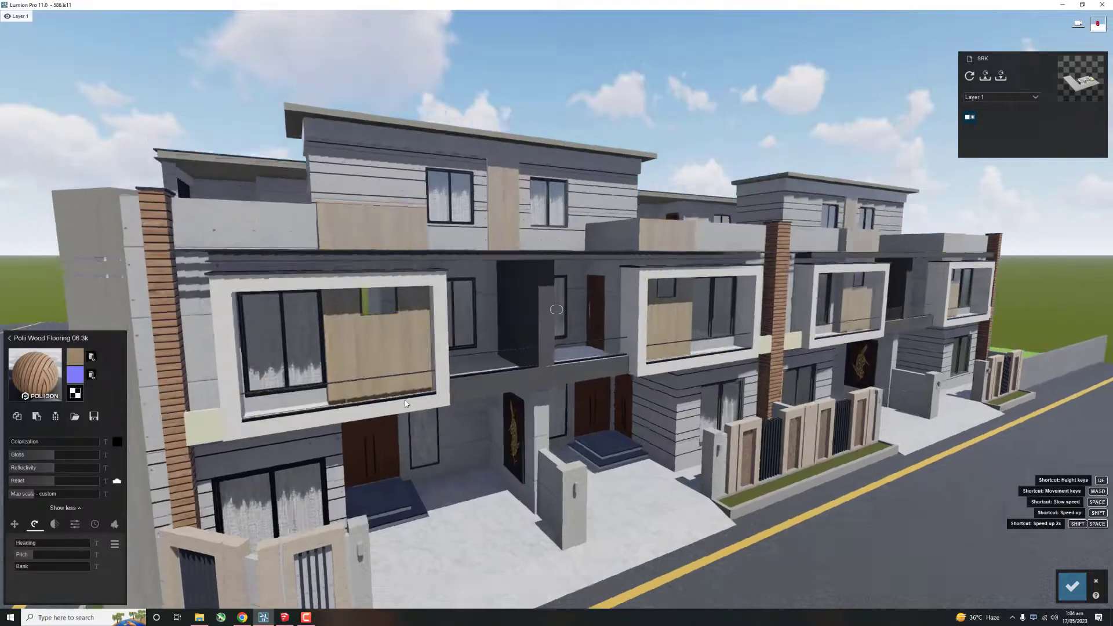
Step: Replace the wood colour map with 1_dark fine wood texture from 1. materials
scroll(556, 310, "up", 5)
scroll(556, 309, "down", 5)
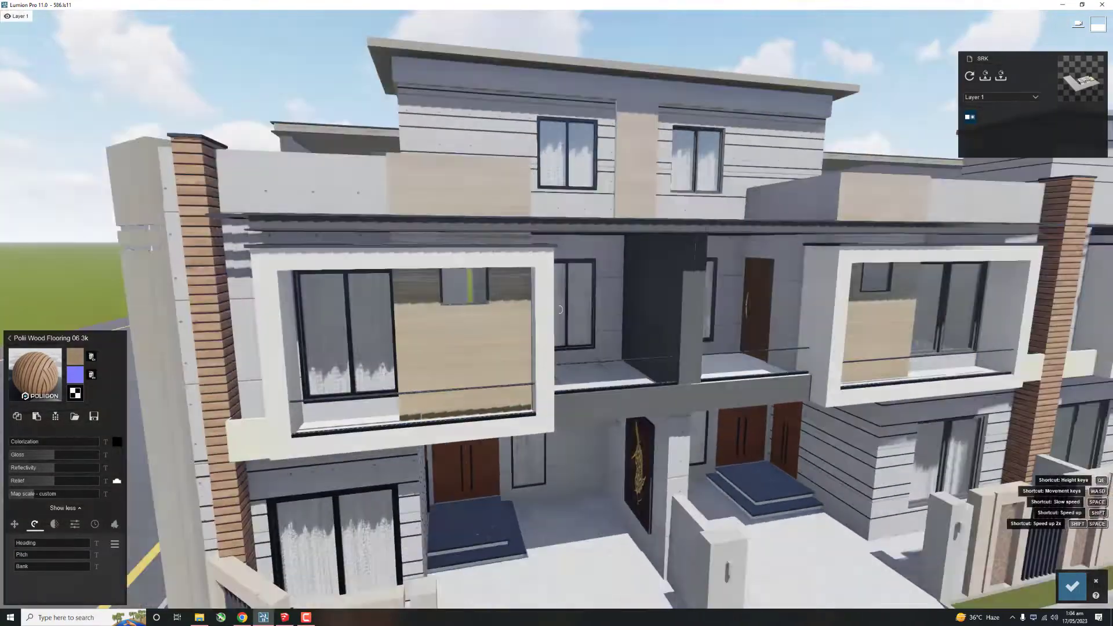
scroll(556, 310, "up", 4)
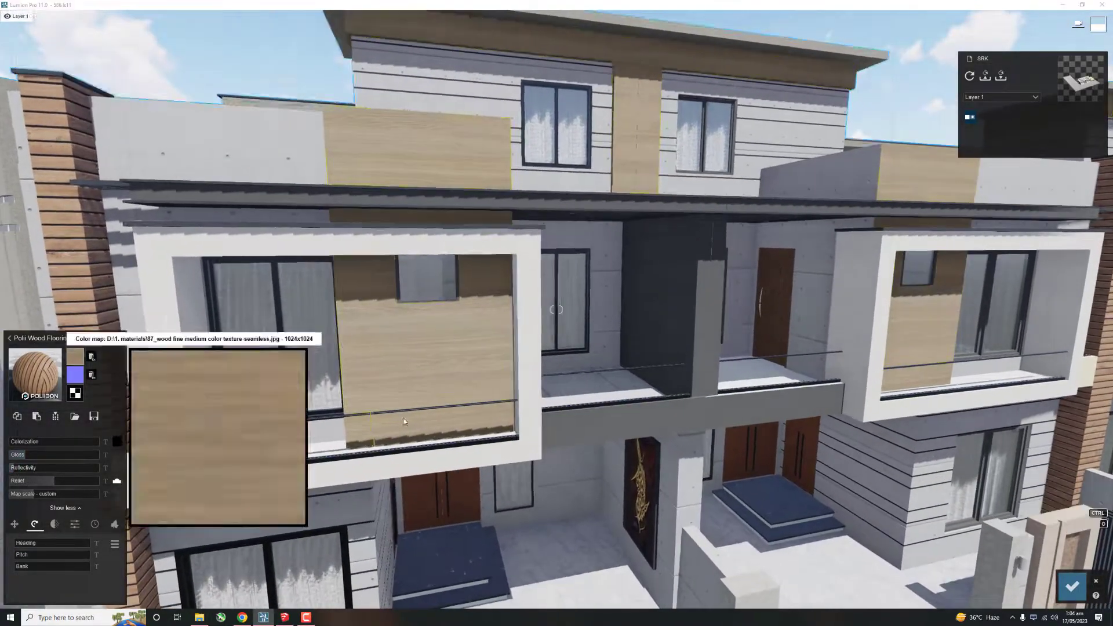
left_click(74, 356)
double_click(748, 273)
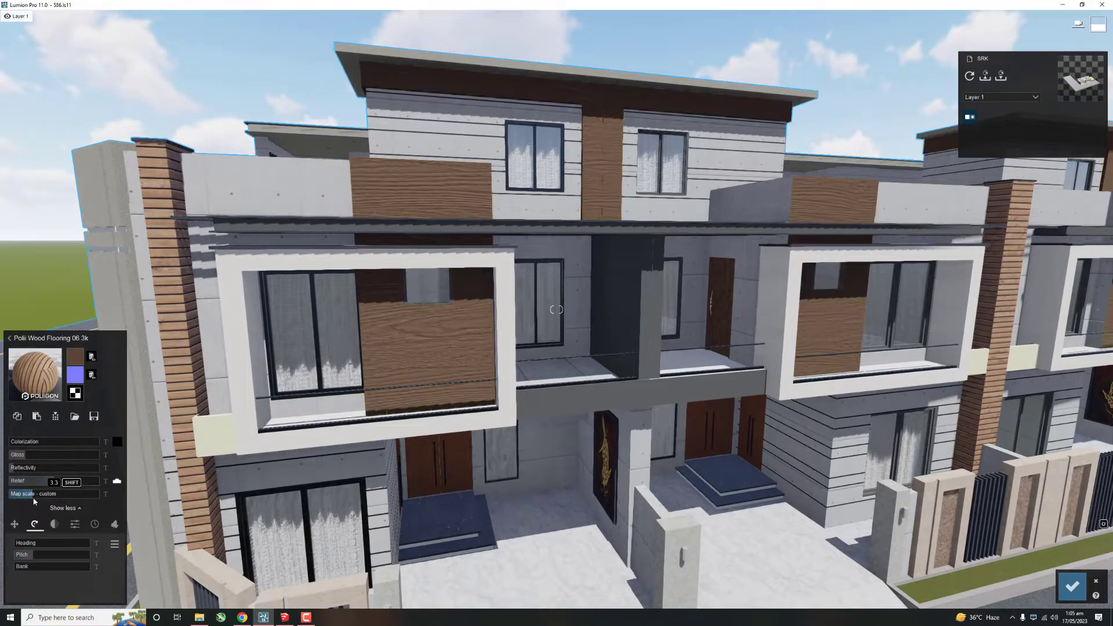
Step: Set the wood Map scale to about 2.66 and check it from an angled side view
scroll(160, 506, "down", 5)
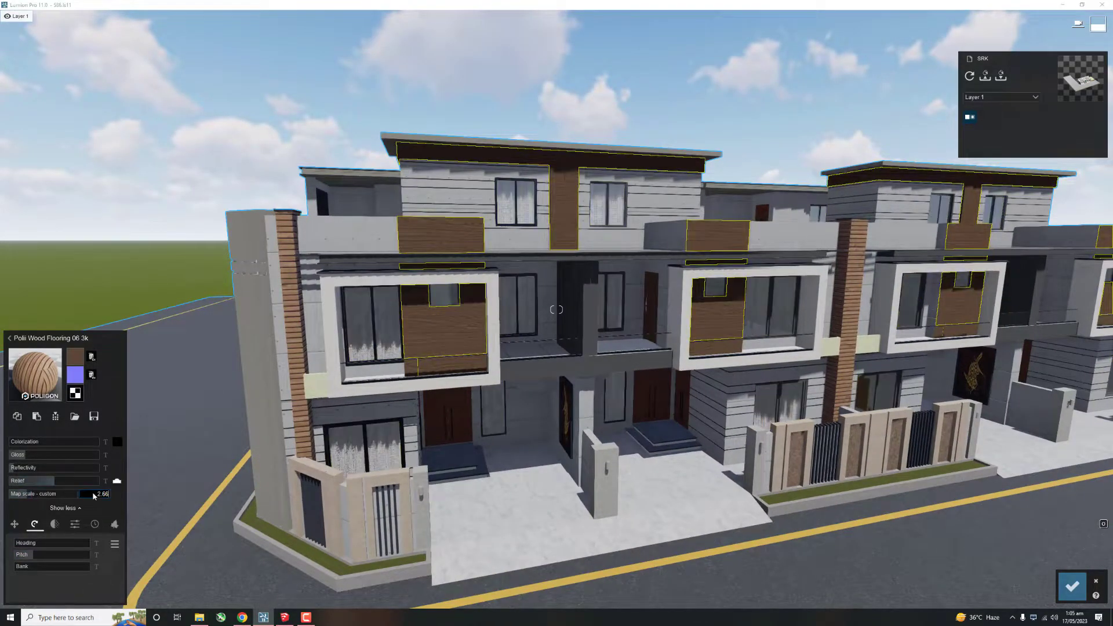
scroll(495, 342, "up", 3)
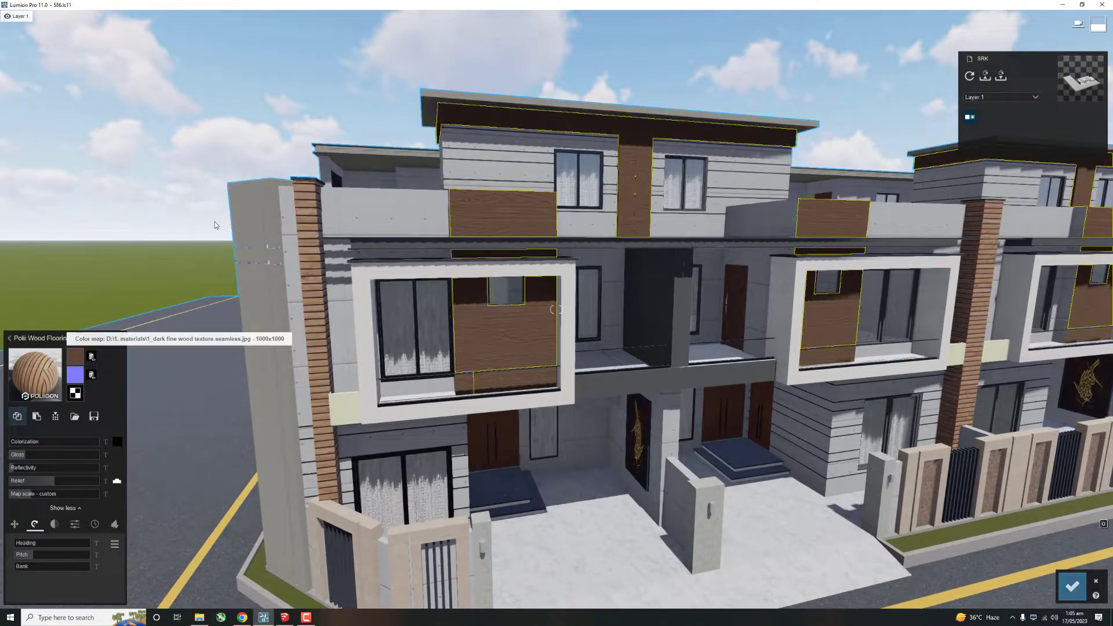
scroll(505, 291, "up", 3)
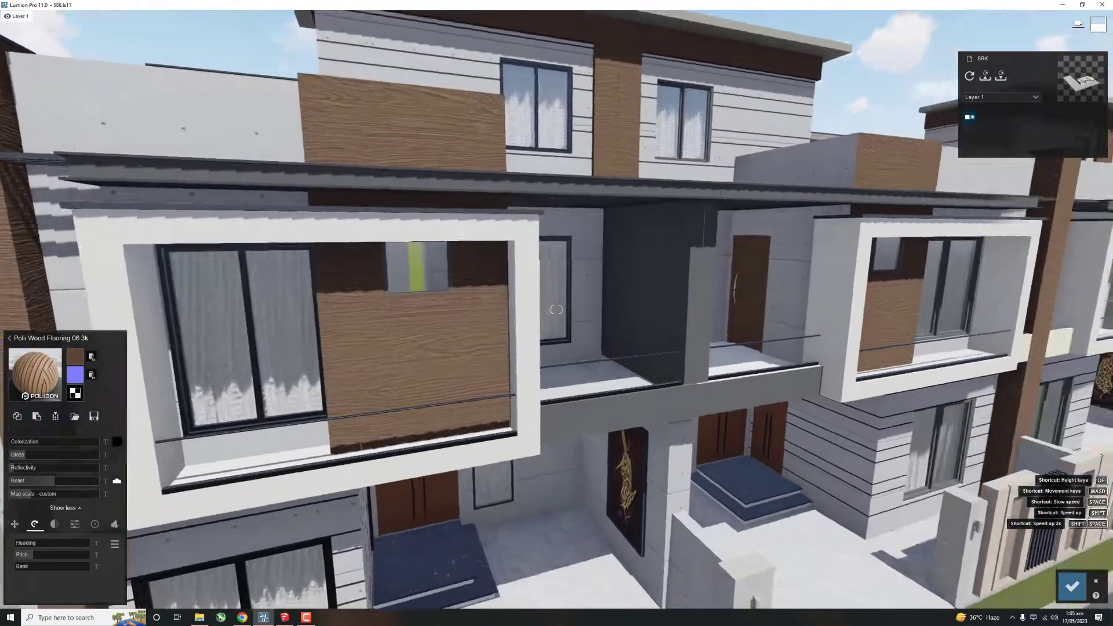
right_click_drag(506, 291, 331, 251)
scroll(332, 251, "down", 3)
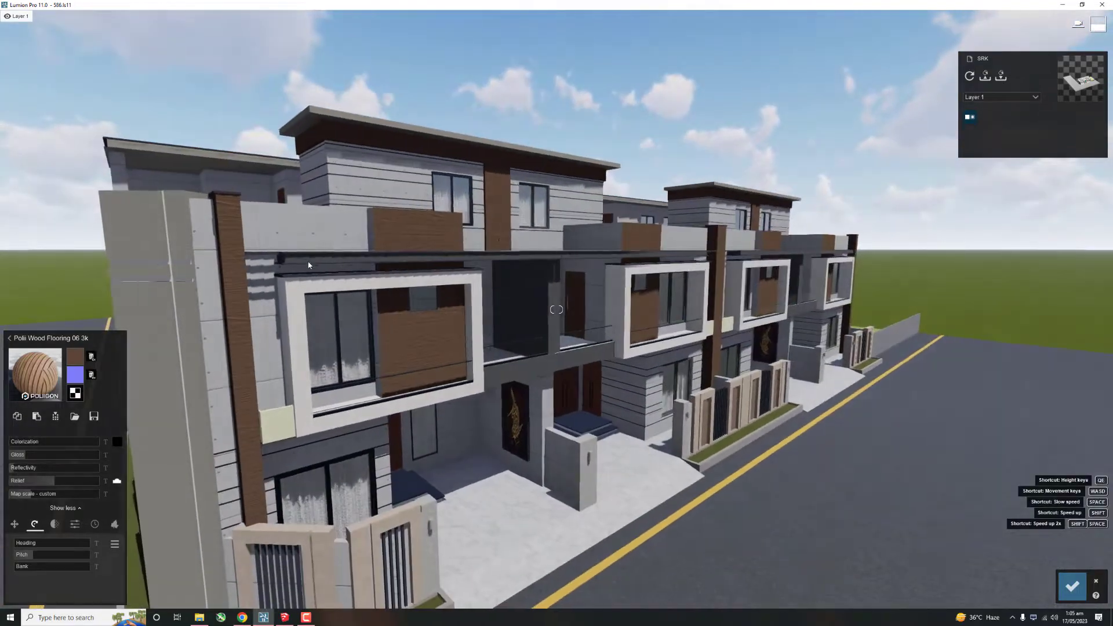
scroll(313, 261, "down", 3)
scroll(309, 265, "up", 5)
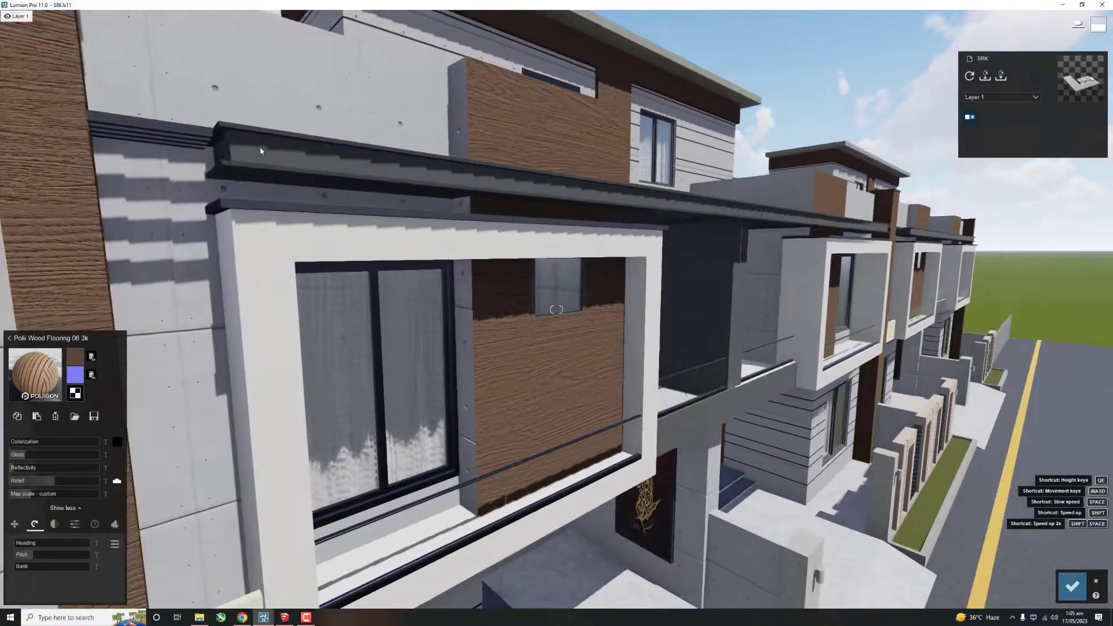
left_click(98, 249)
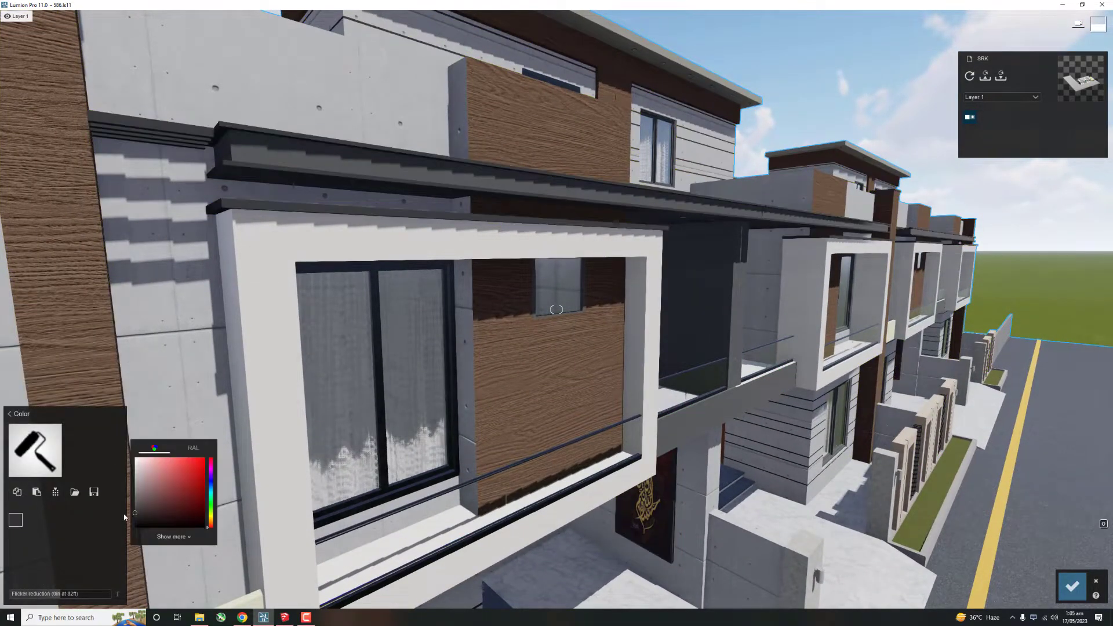
Step: Give the balcony railings glass and the left concrete pillar a plain Color material
scroll(318, 447, "down", 4)
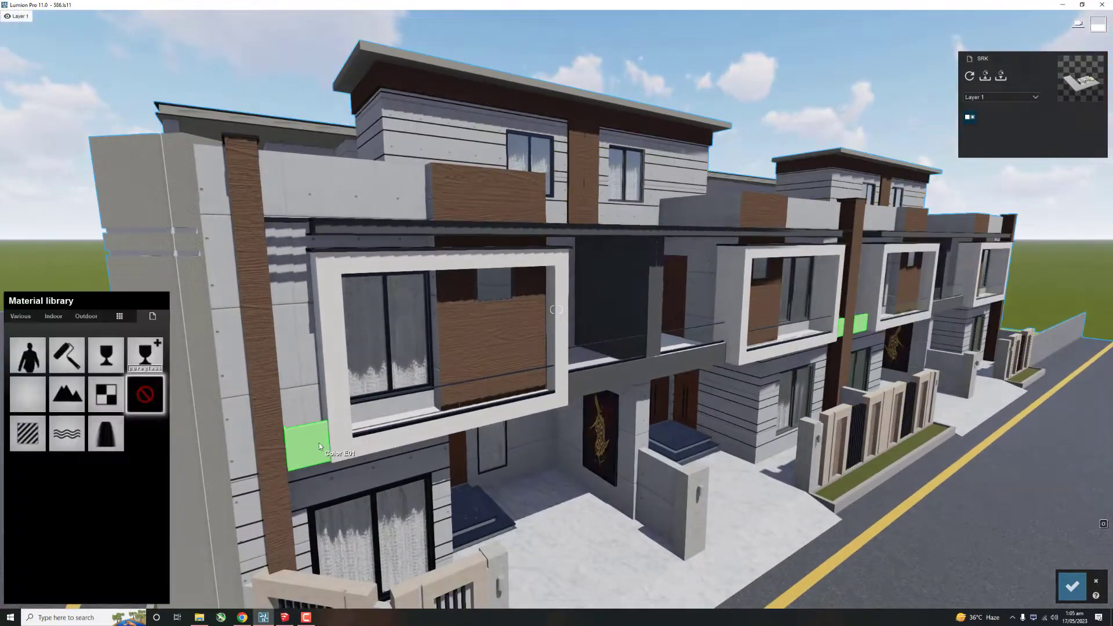
left_click(618, 380)
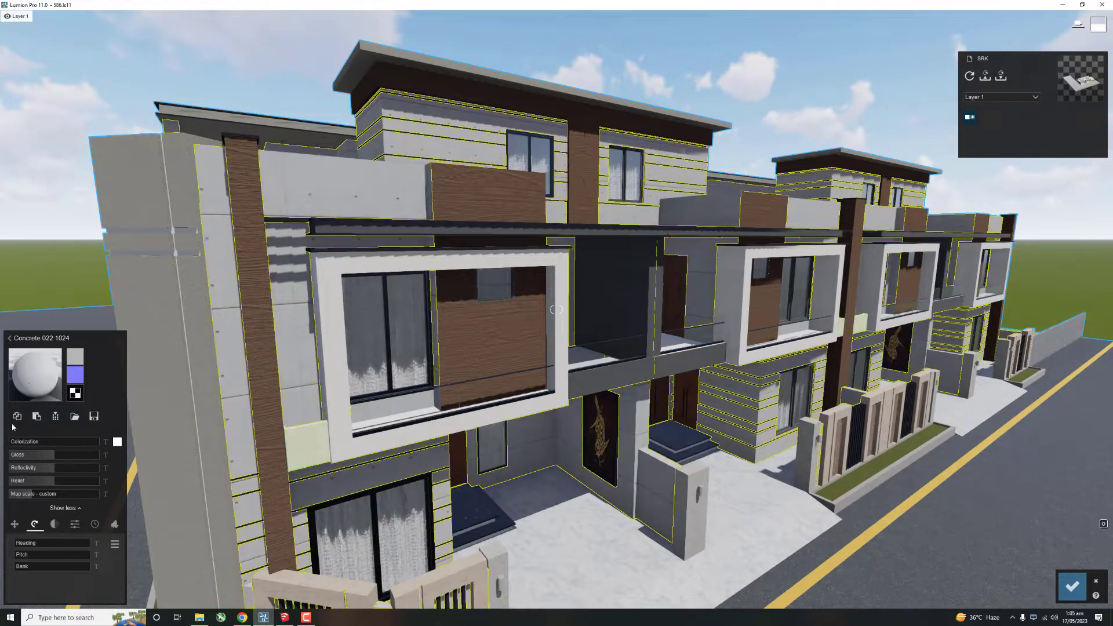
left_click(32, 434)
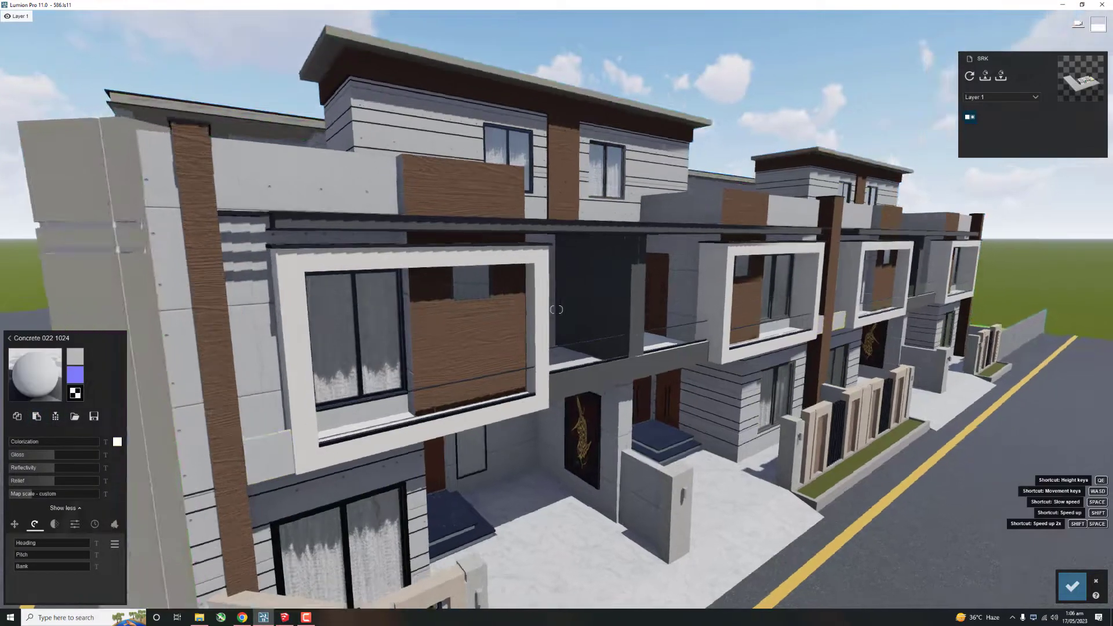
right_click_drag(173, 371, 488, 352)
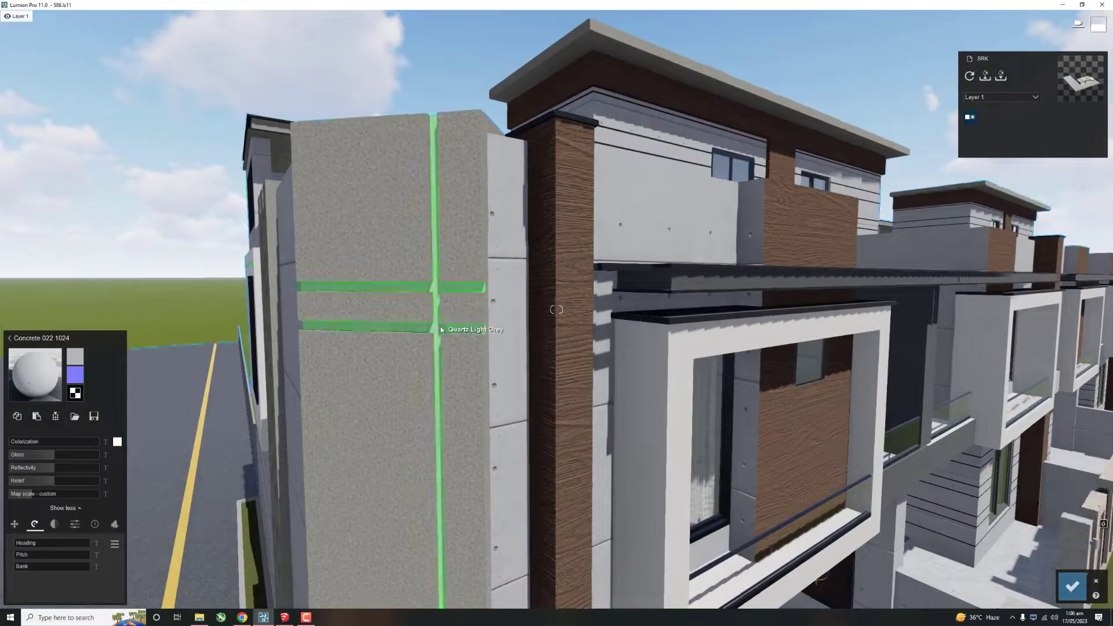
left_click(371, 356)
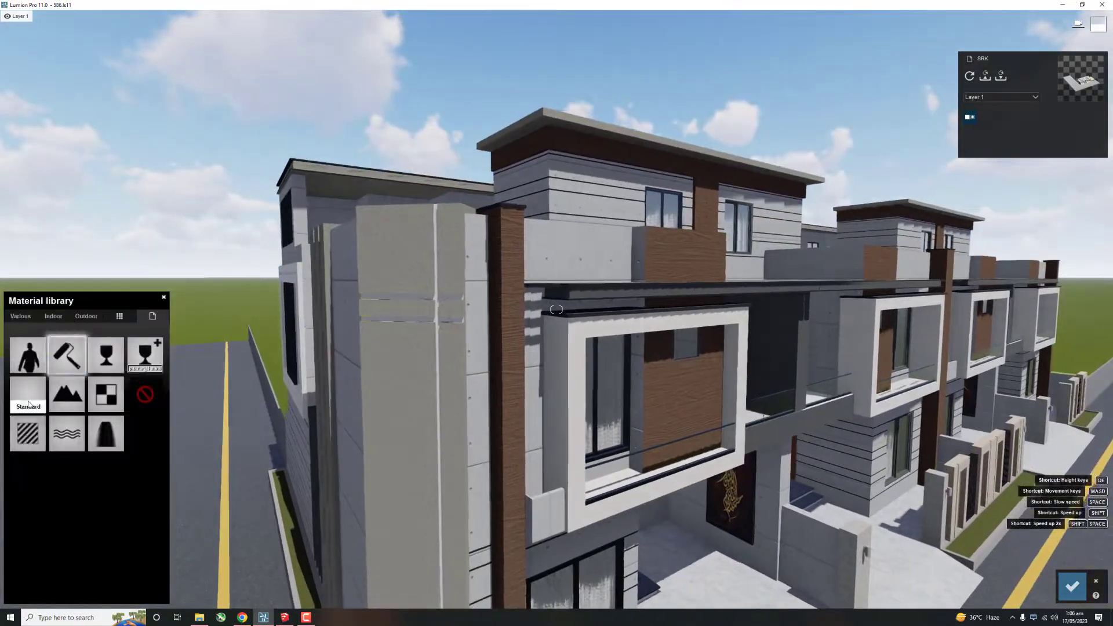
left_click(68, 354)
Step: Apply Polii Wood Flooring 06 3k to the tall brown wall panels
right_click_drag(418, 441, 485, 280)
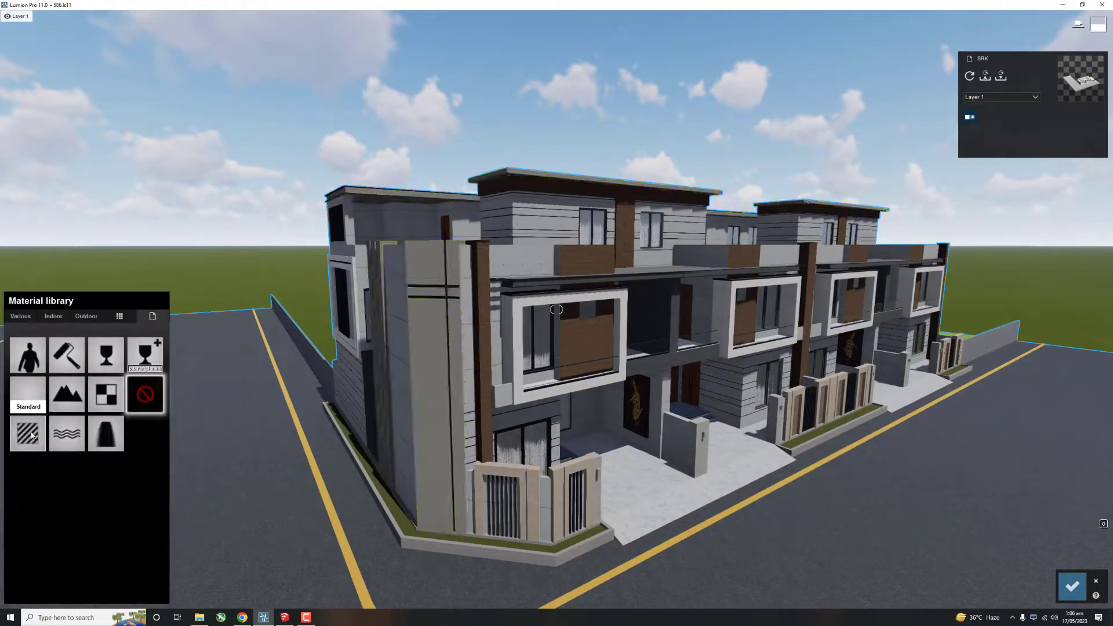
left_click(32, 435)
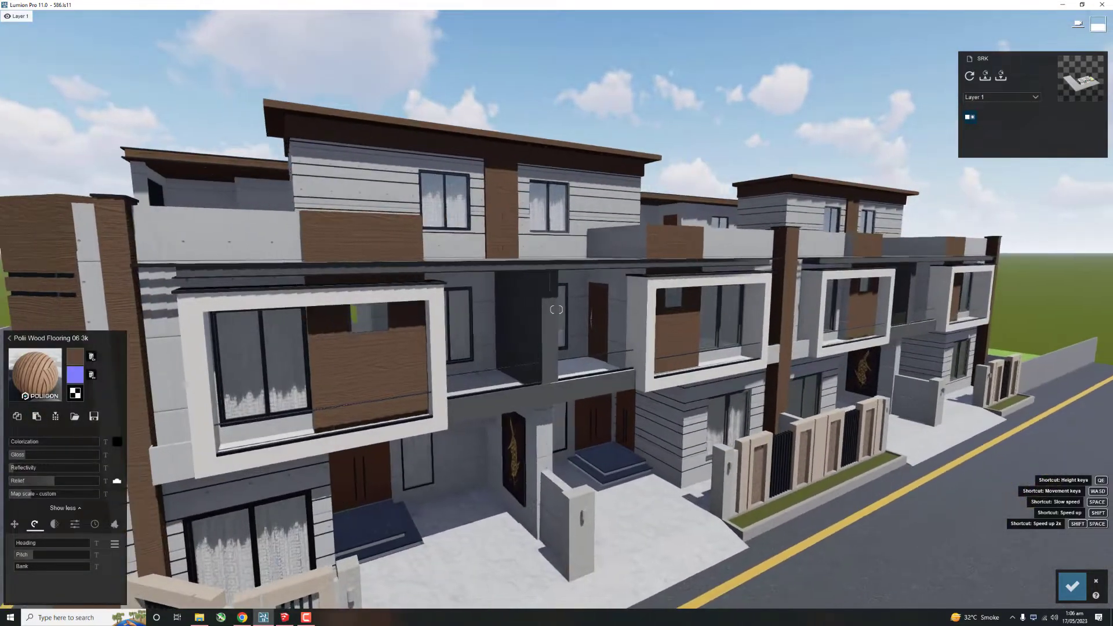
right_click_drag(556, 309, 556, 309)
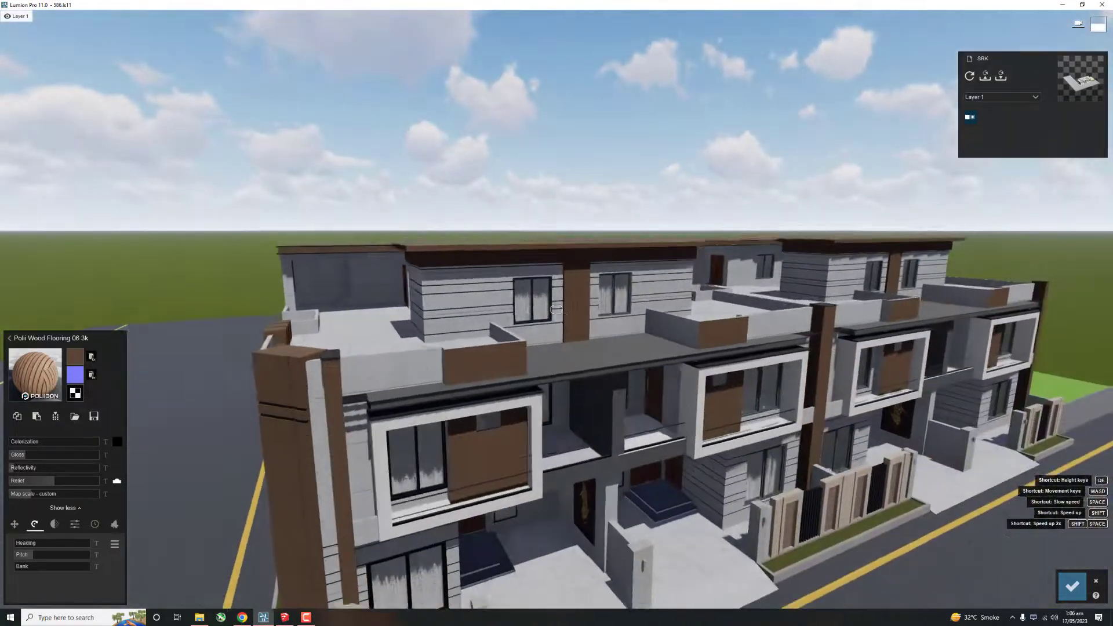
scroll(468, 233, "down", 5)
scroll(405, 260, "up", 3)
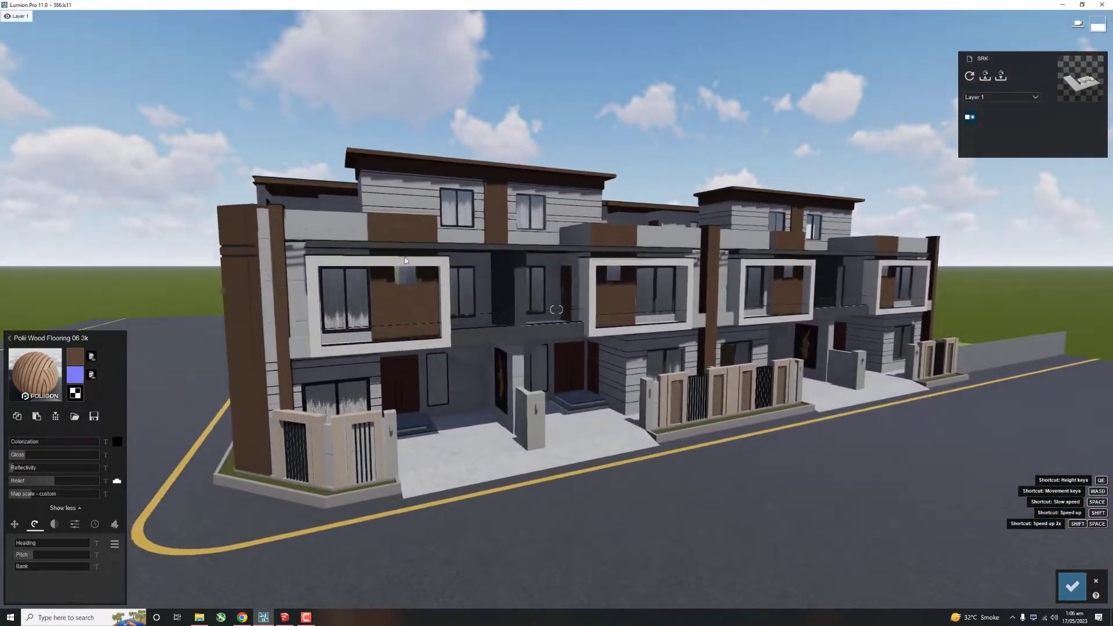
right_click_drag(432, 266, 431, 266)
scroll(432, 266, "up", 3)
Step: Finish the front boundary walls in white Concrete 022 1024
left_click(9, 338)
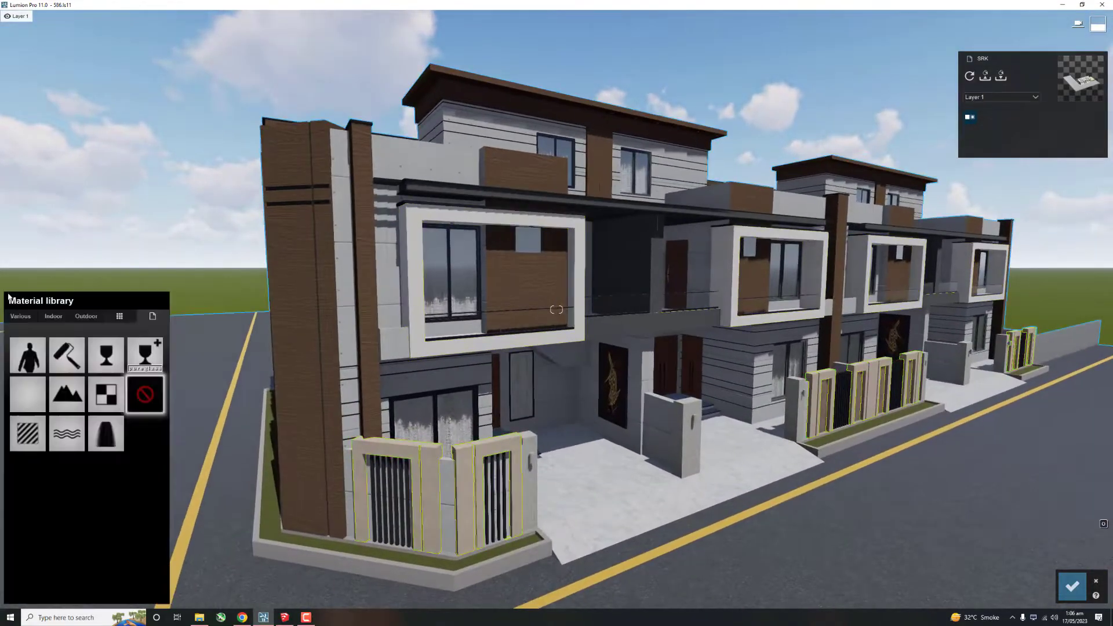
left_click(92, 466)
scroll(435, 464, "up", 5)
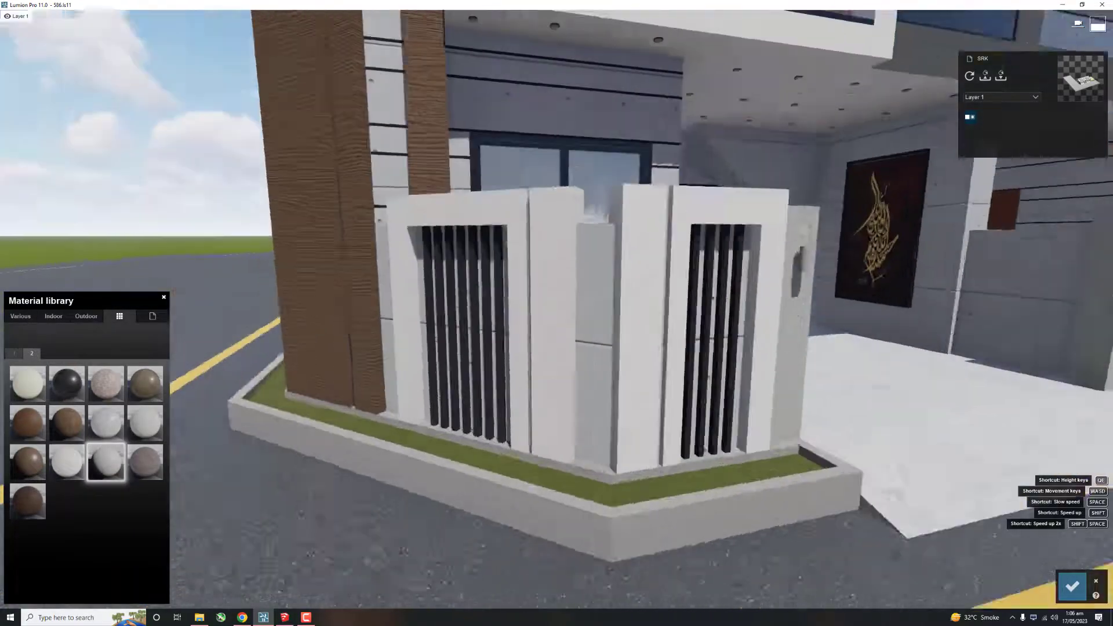
scroll(556, 309, "down", 5)
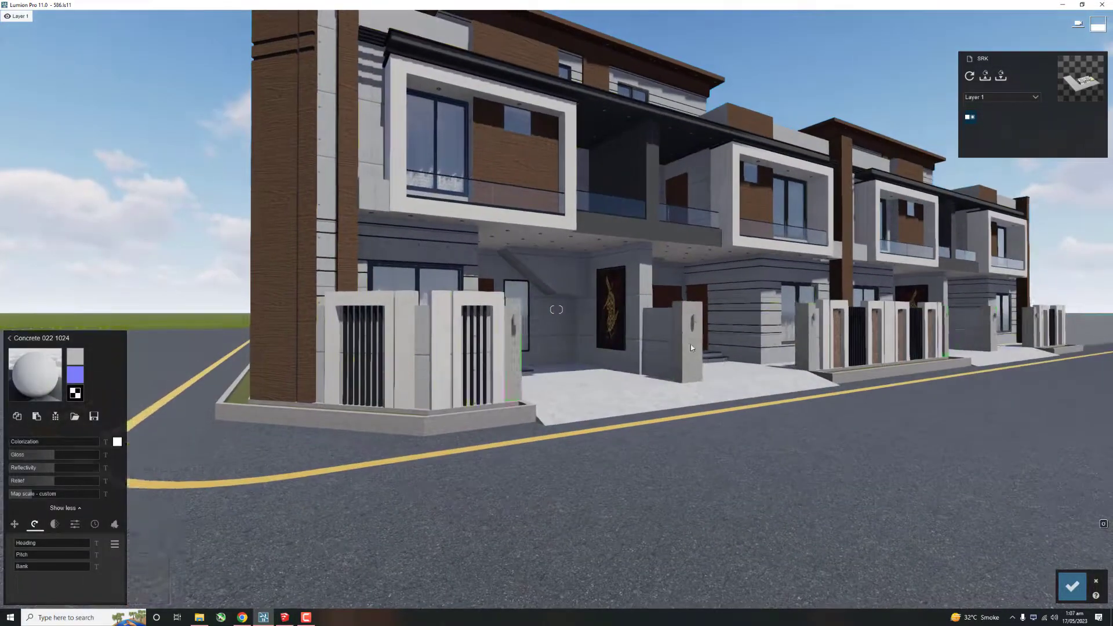
Step: Give the gate pillars a dark veined marble from the Indoor materials
left_click(9, 337)
left_click(54, 316)
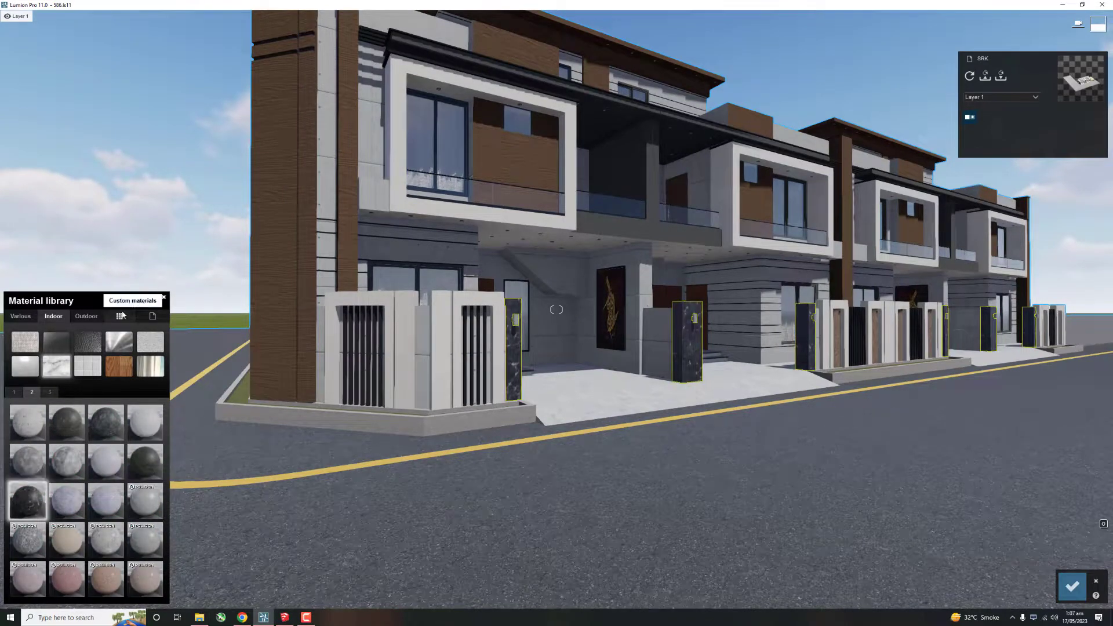
scroll(628, 394, "up", 3)
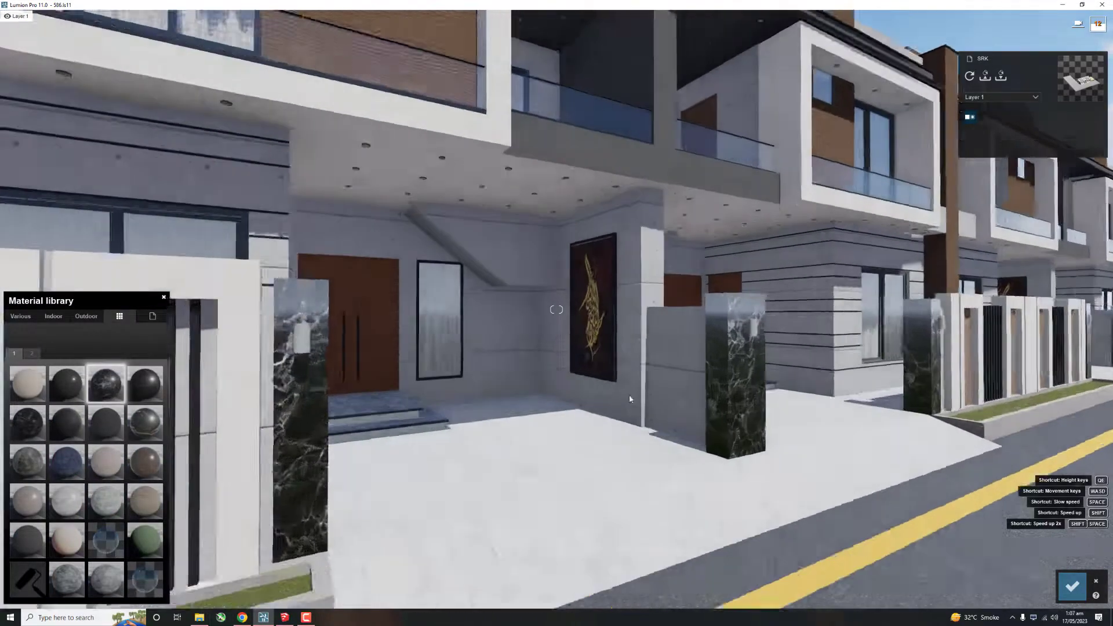
scroll(628, 394, "up", 3)
scroll(679, 488, "up", 2)
scroll(697, 454, "down", 3)
scroll(697, 455, "down", 3)
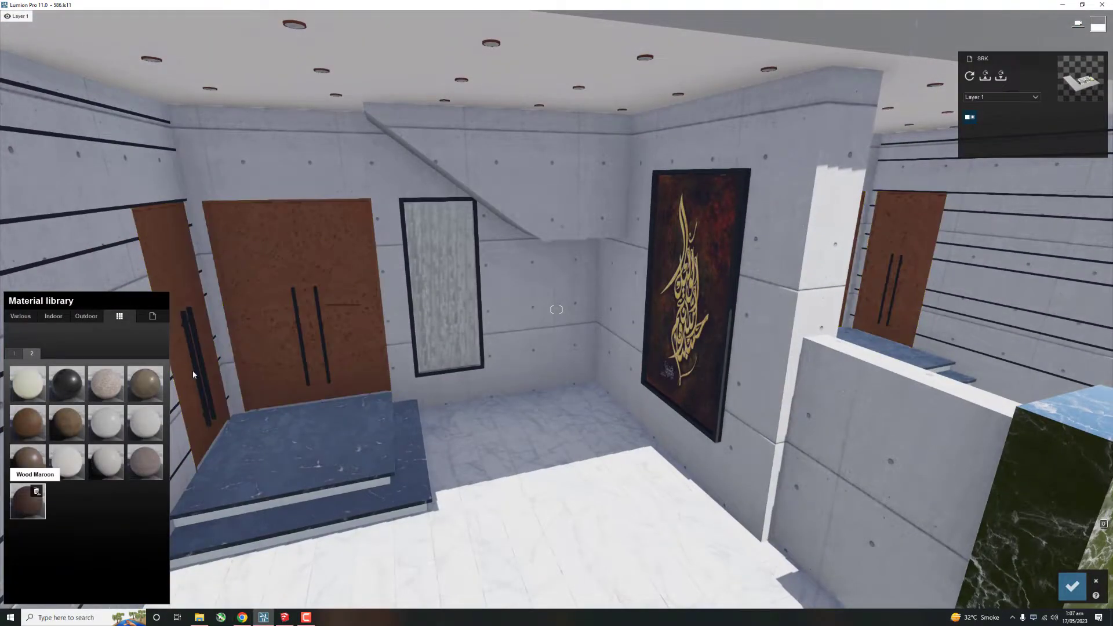
Step: Give the entrance doors a dark finish from the Indoor materials
scroll(316, 296, "up", 3)
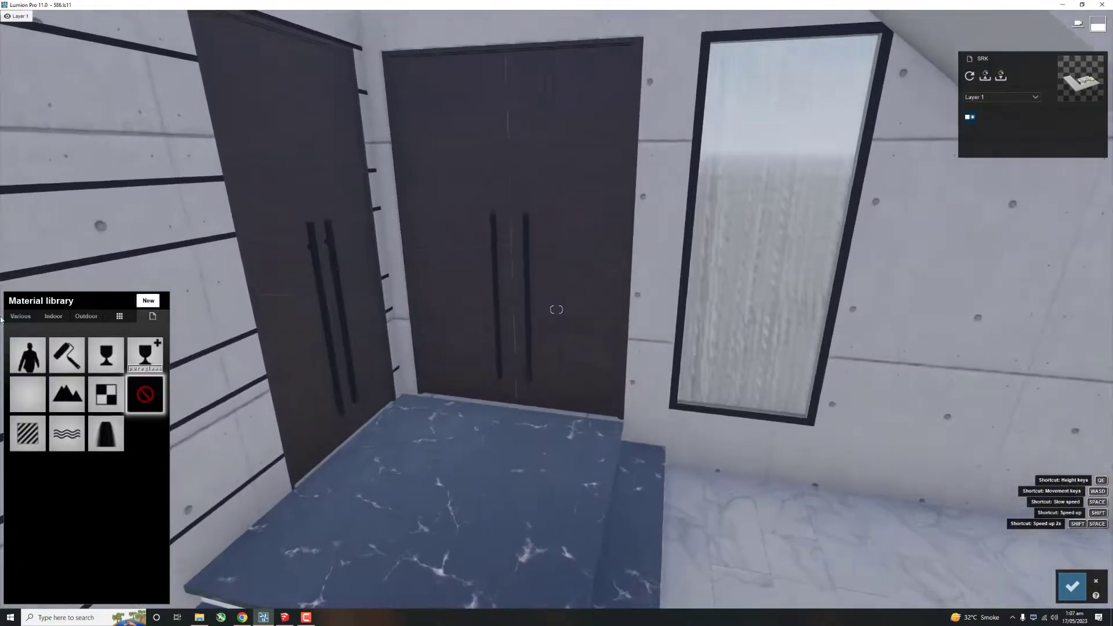
left_click(53, 316)
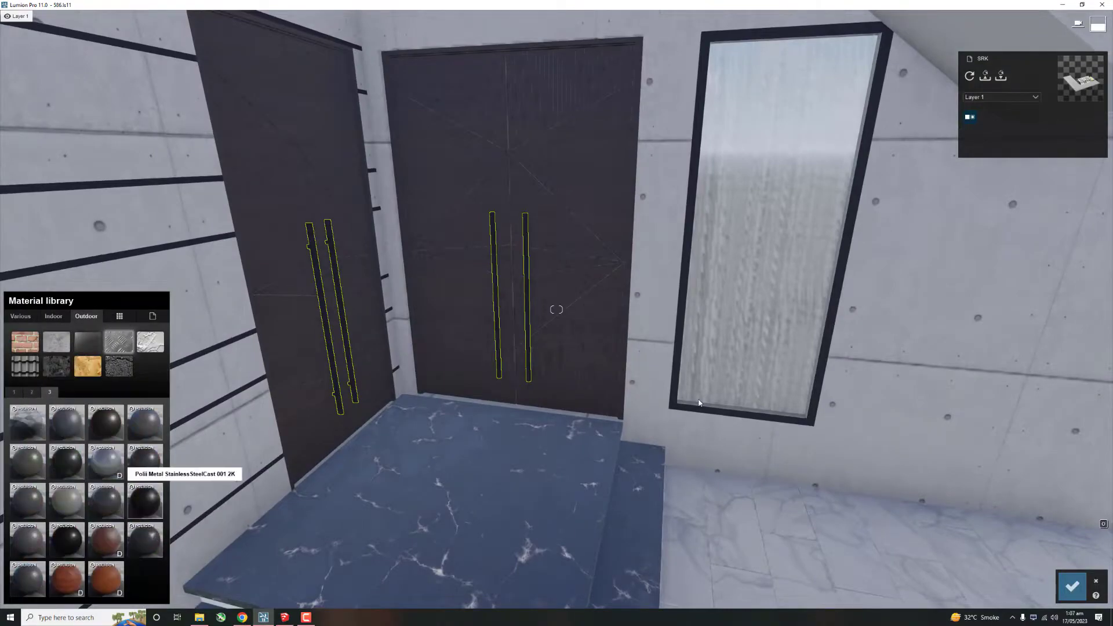
scroll(557, 362, "down", 3)
scroll(506, 280, "down", 3)
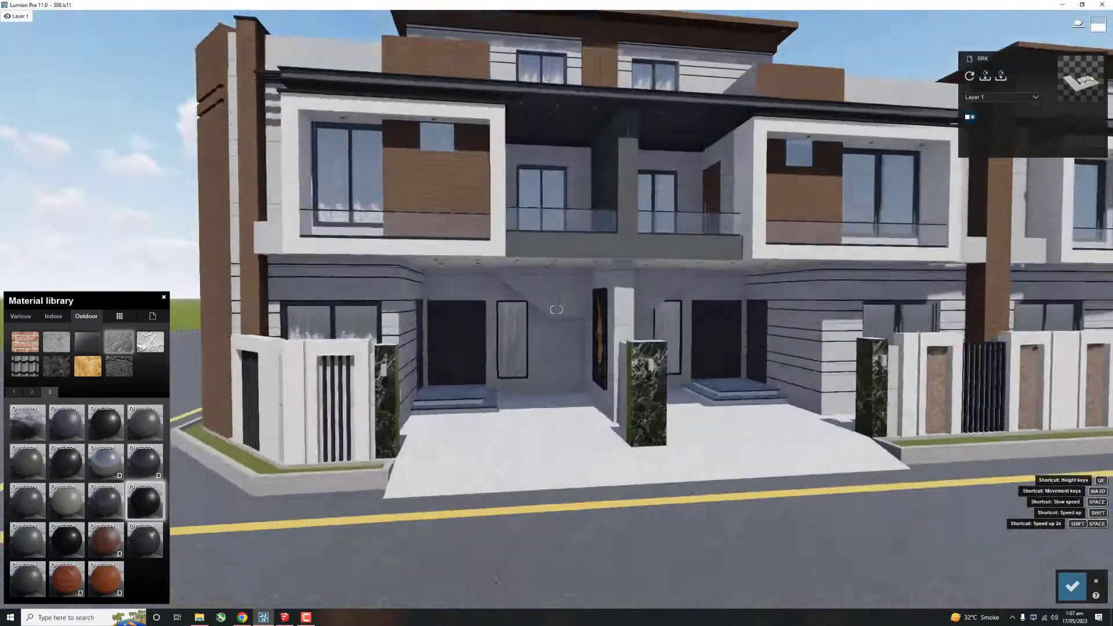
scroll(506, 280, "down", 3)
scroll(506, 280, "down", 3)
scroll(463, 287, "up", 5)
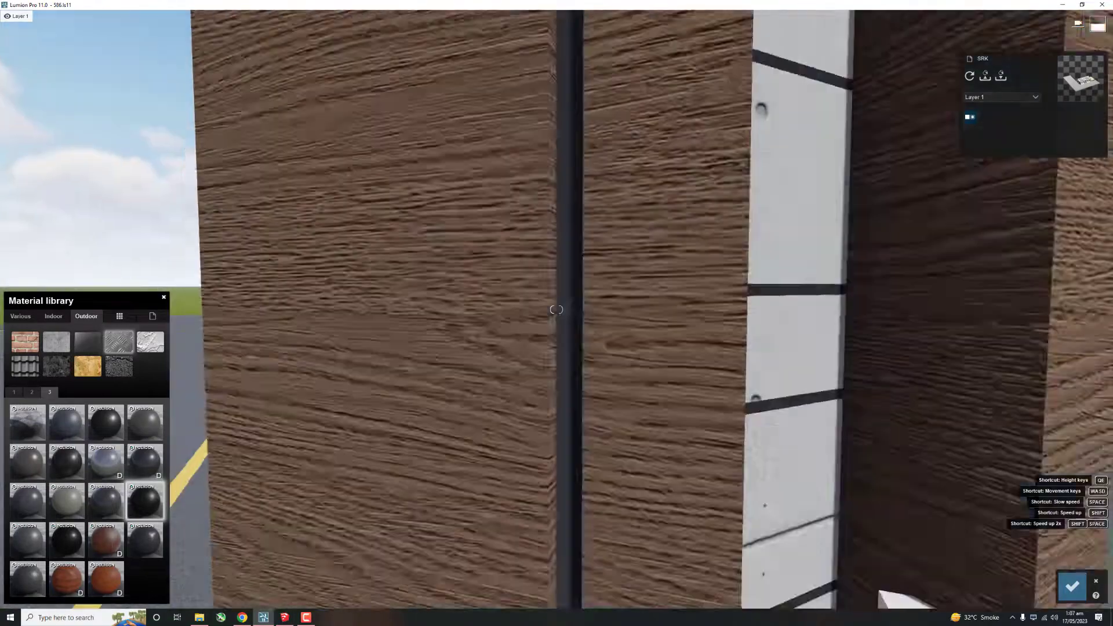
scroll(446, 291, "down", 3)
Step: Try textured and smoother exterior plaster finishes on the grey porch walls
left_click(446, 291)
scroll(445, 291, "up", 3)
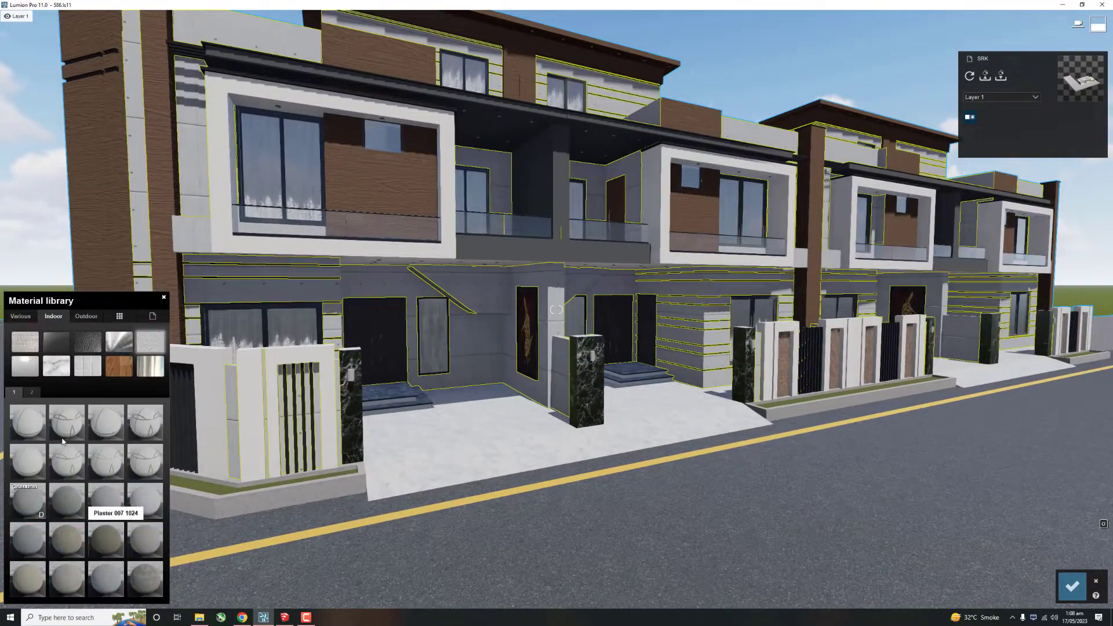
scroll(261, 426, "up", 3)
left_click(28, 461)
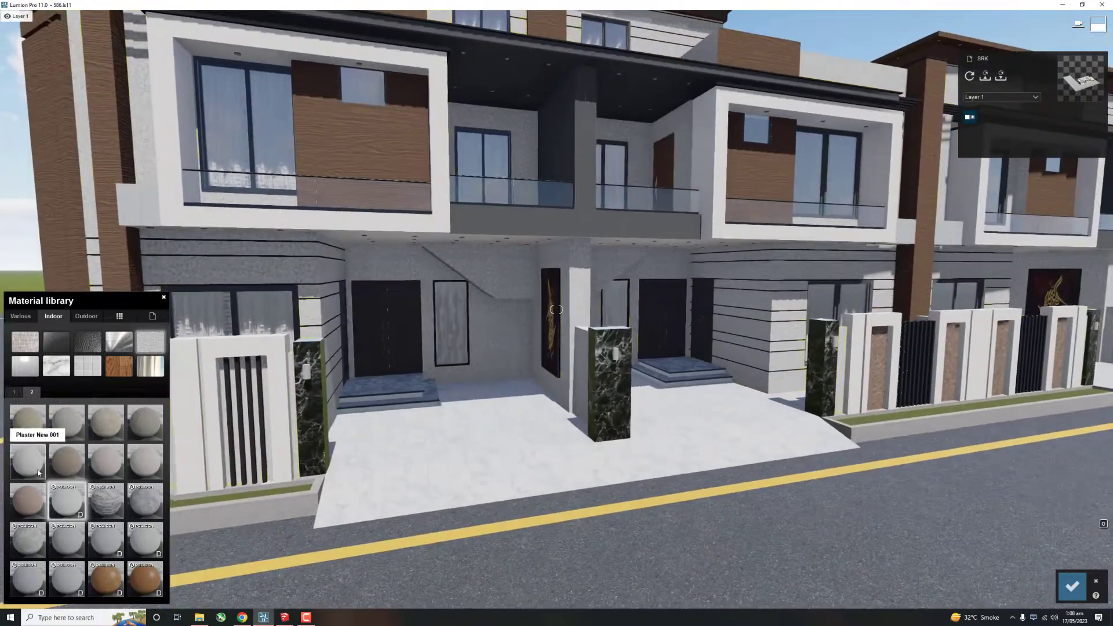
scroll(349, 384, "up", 3)
left_click(144, 539)
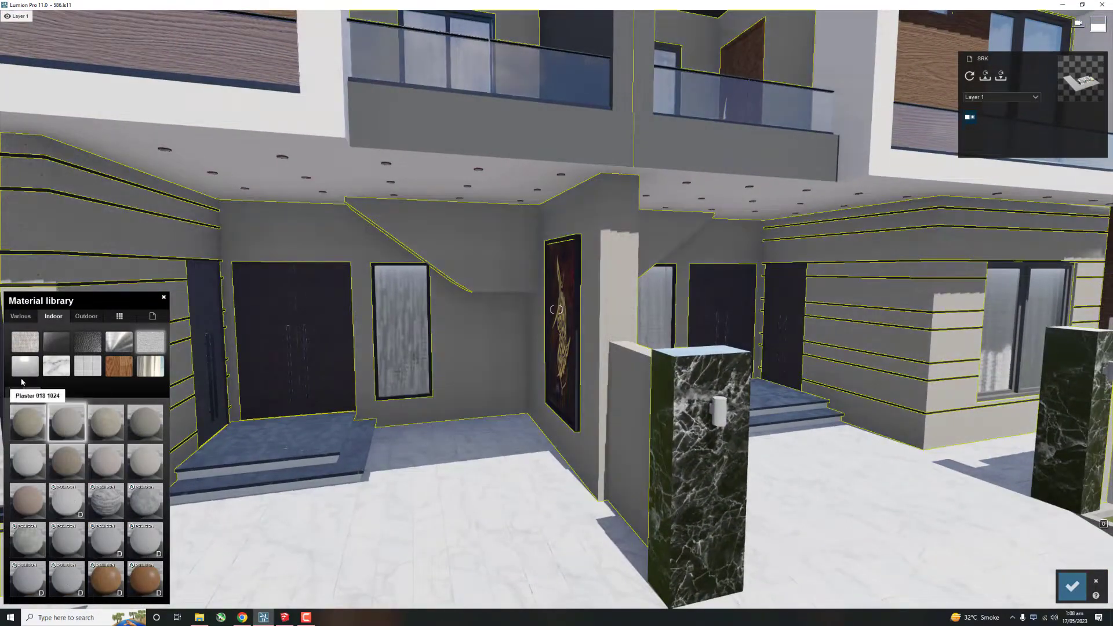
left_click(107, 500)
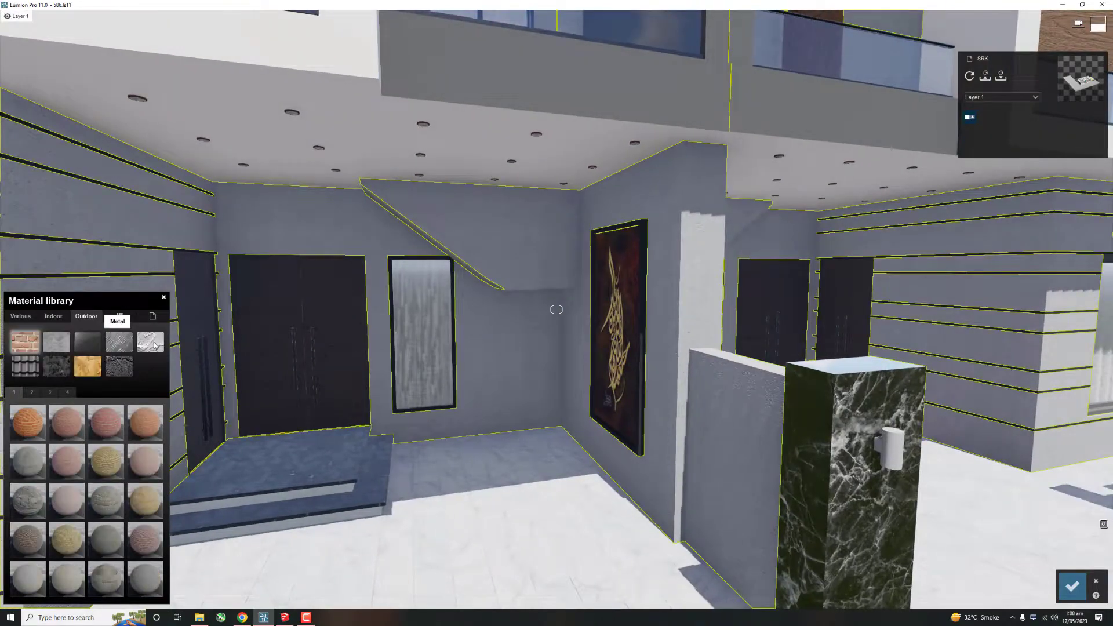
left_click(106, 422)
scroll(348, 406, "up", 5)
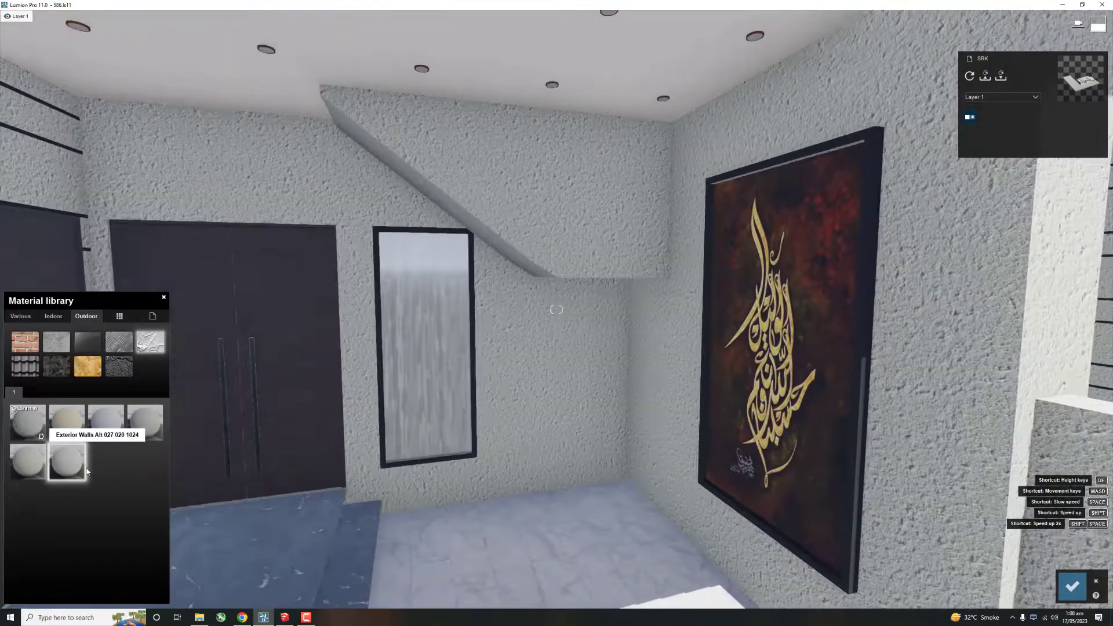
left_click(145, 422)
Step: Revisit the door material, then finish the porch walls in light Linoleum 032 1024
scroll(556, 313, "down", 5)
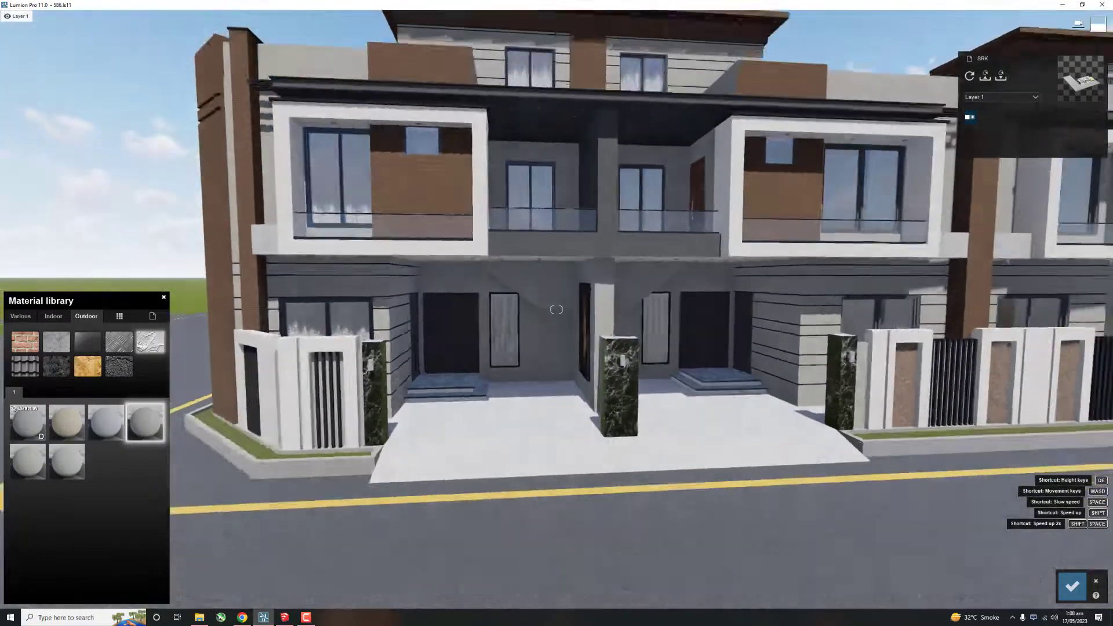
scroll(556, 313, "up", 5)
scroll(273, 447, "up", 3)
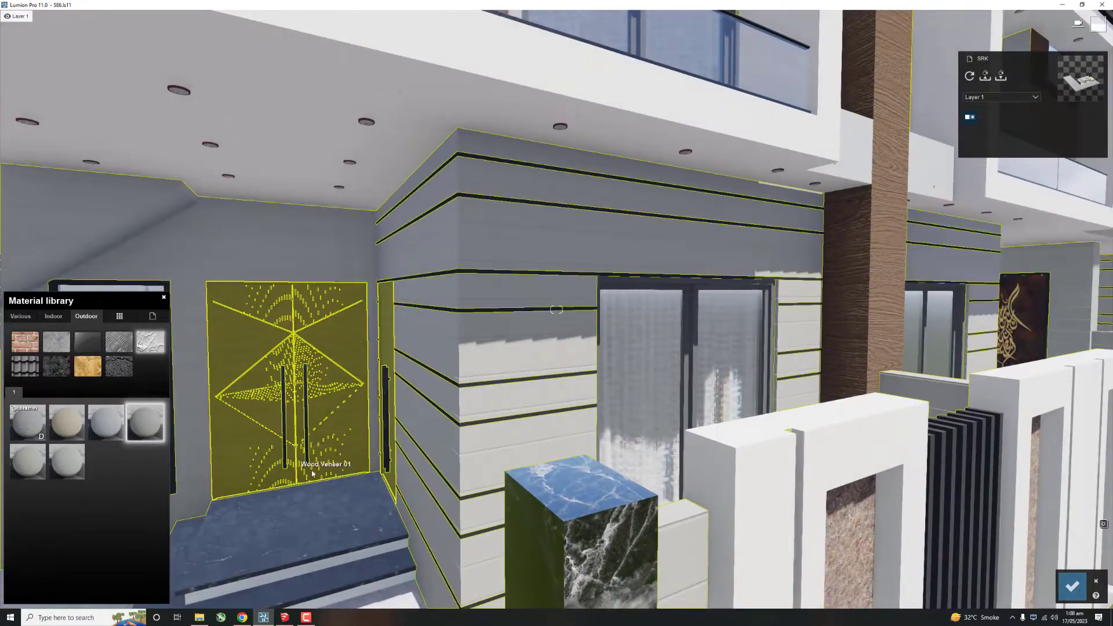
left_click(312, 474)
left_click(74, 321)
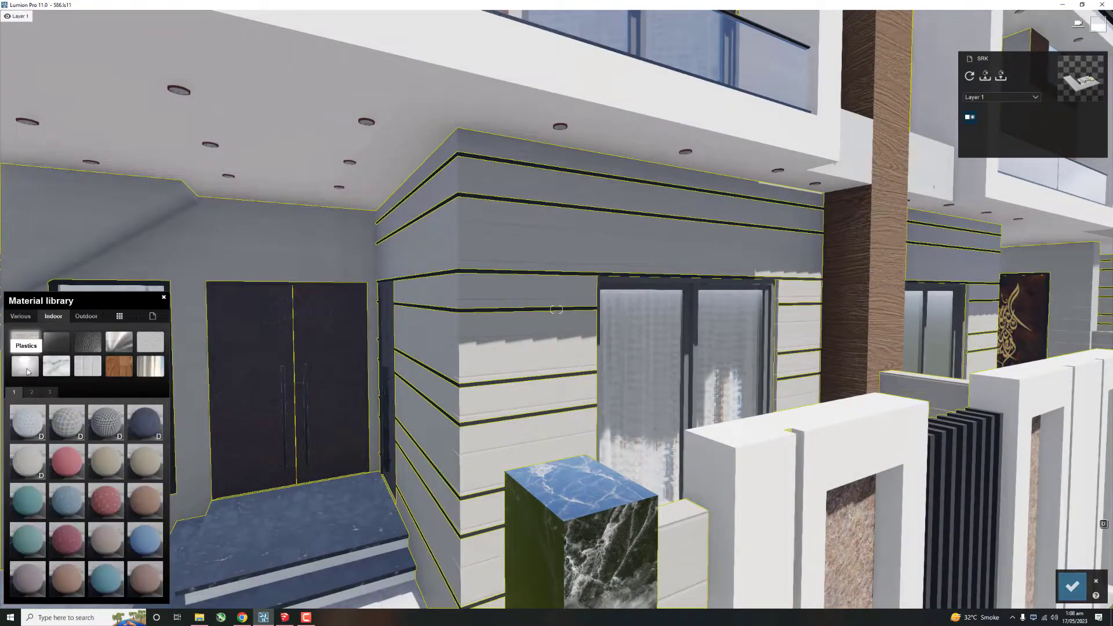
left_click(66, 499)
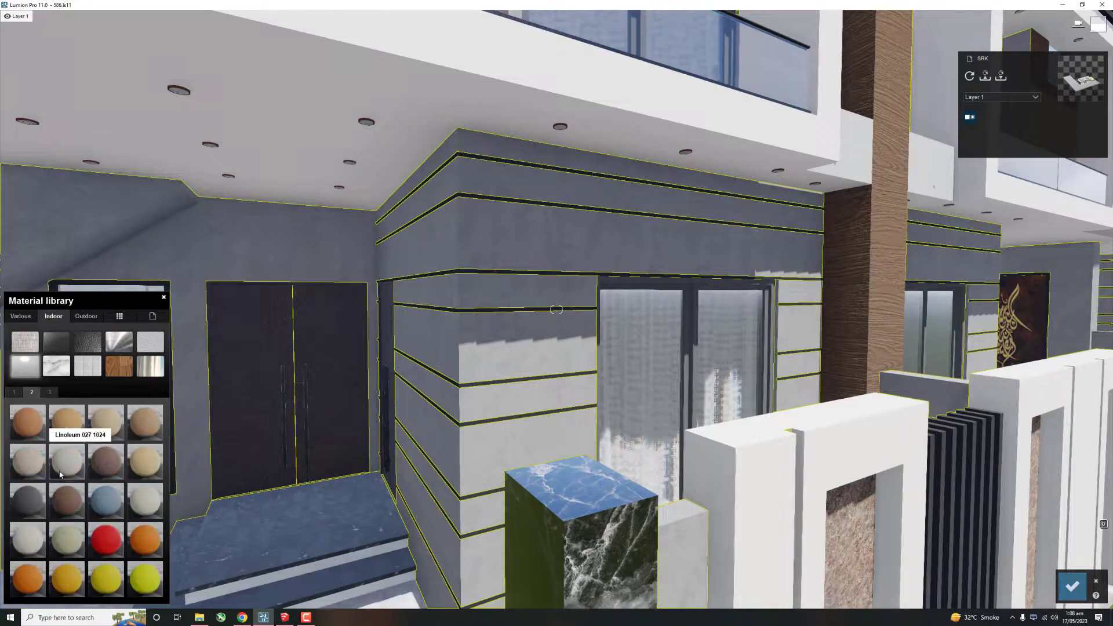
left_click(60, 474)
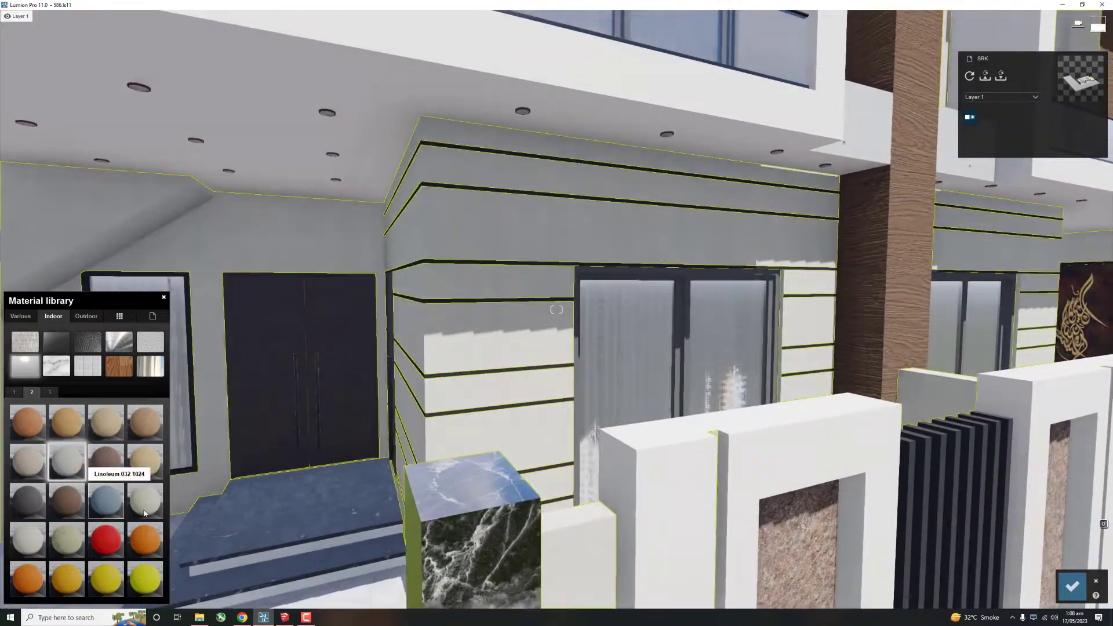
key("s")
left_click(50, 391)
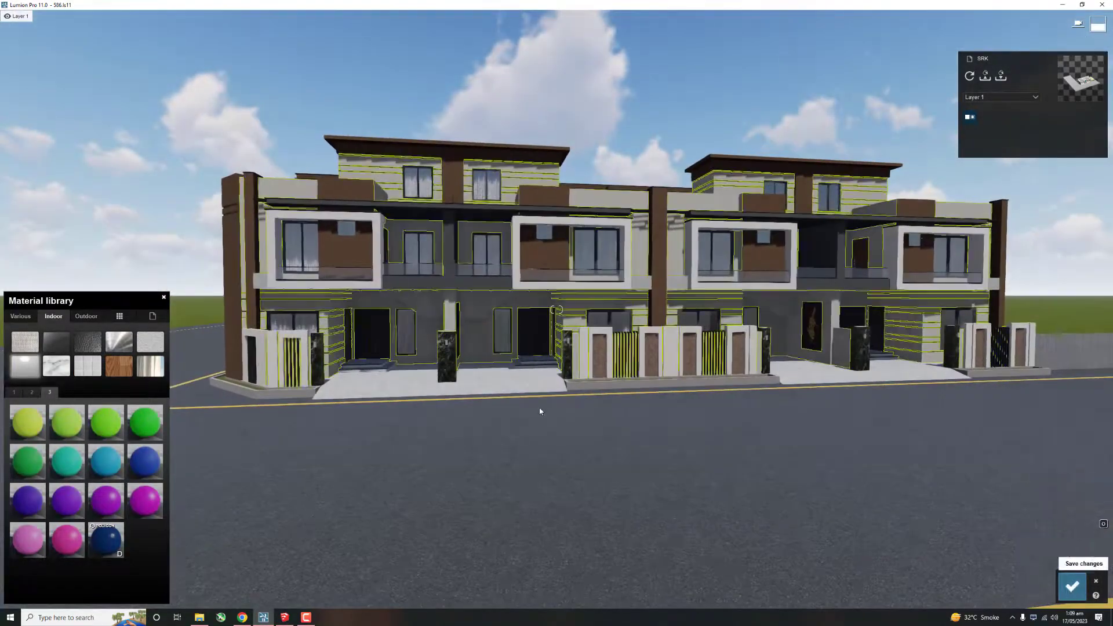
Step: Look up into the entrance porch, select its ceiling, then return to the overview
key("Escape")
key("w")
mouse_move(538, 408)
right_mouse_down()
mouse_move(819, 517)
mouse_move(581, 312)
right_mouse_up()
left_click(556, 310)
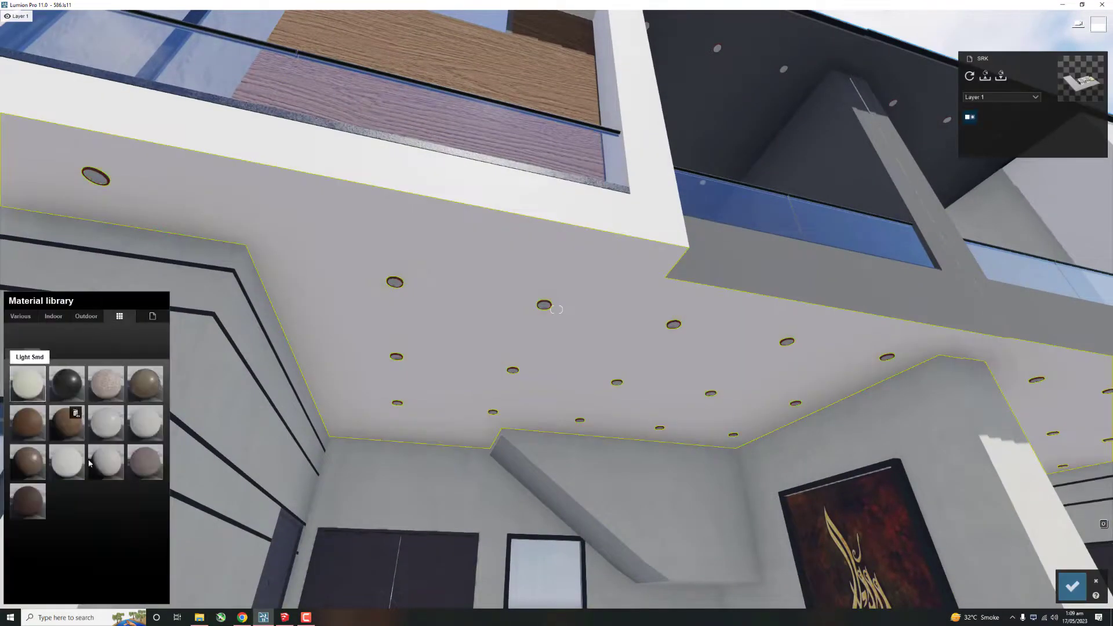
key("Escape")
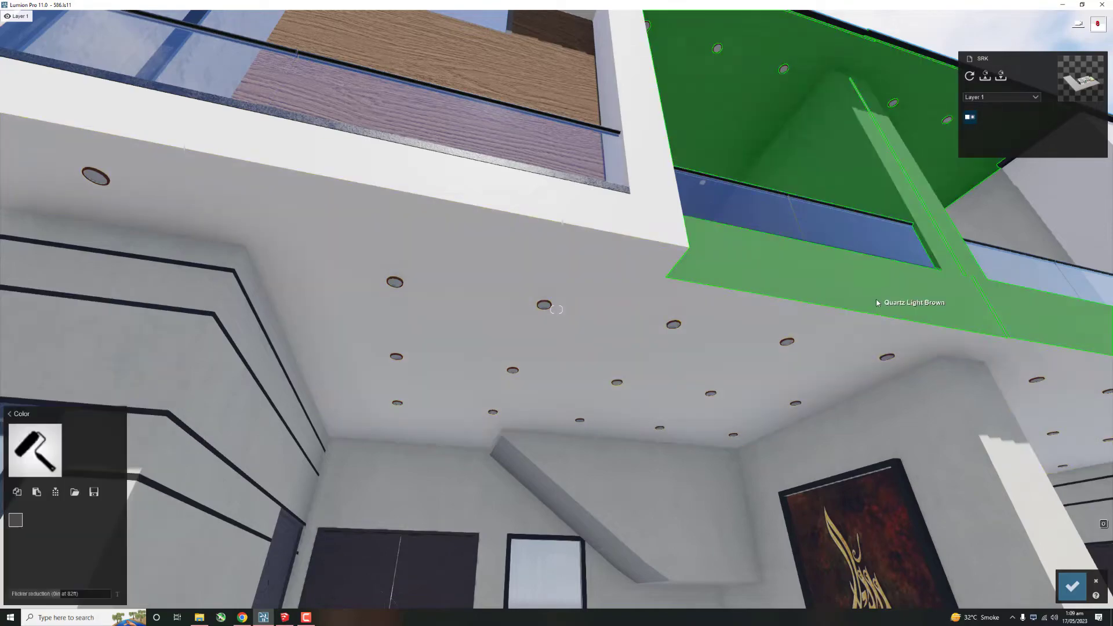
scroll(852, 300, "down", 5)
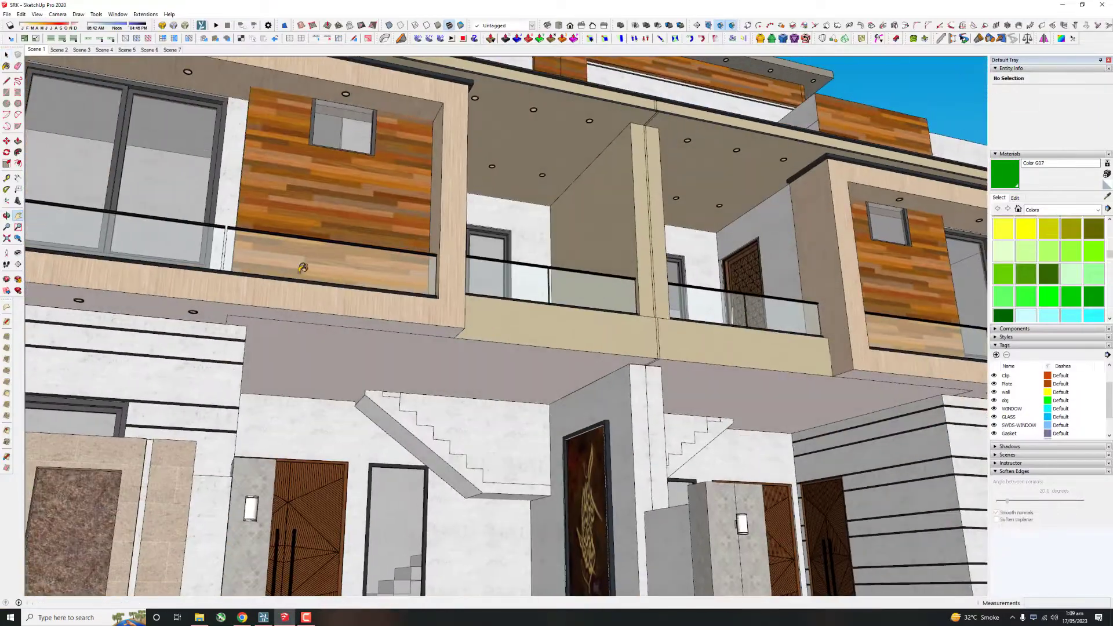
Step: Select the porch ceiling face in SketchUp and open the beige wall group
middle_click_drag(416, 283, 213, 515, "shift")
scroll(402, 325, "up", 5)
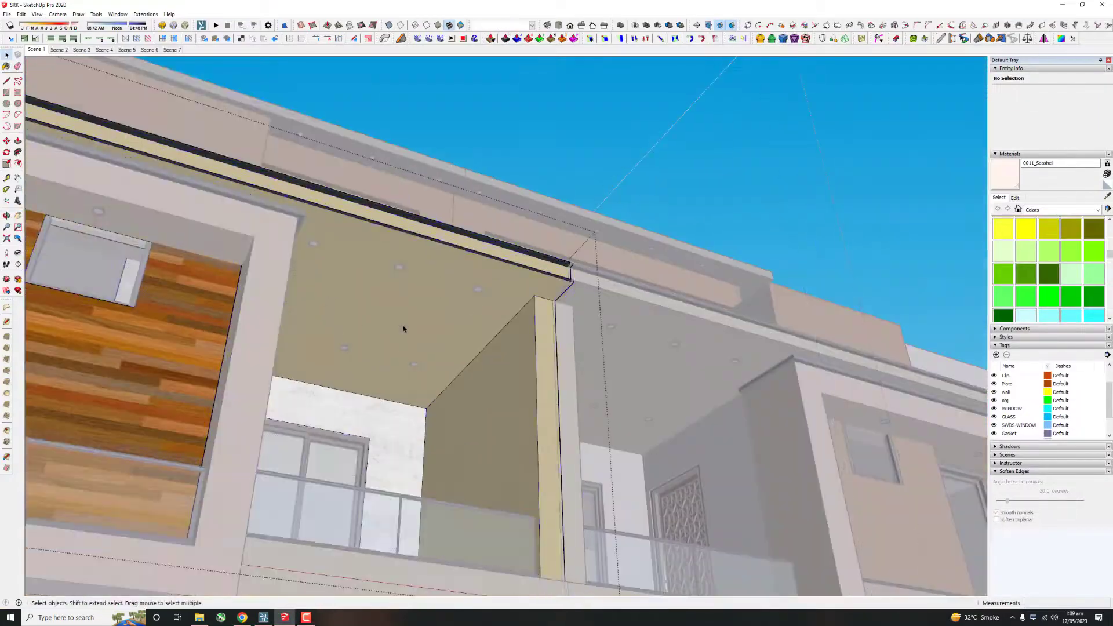
left_click(402, 325)
middle_click_drag(439, 255, 391, 278)
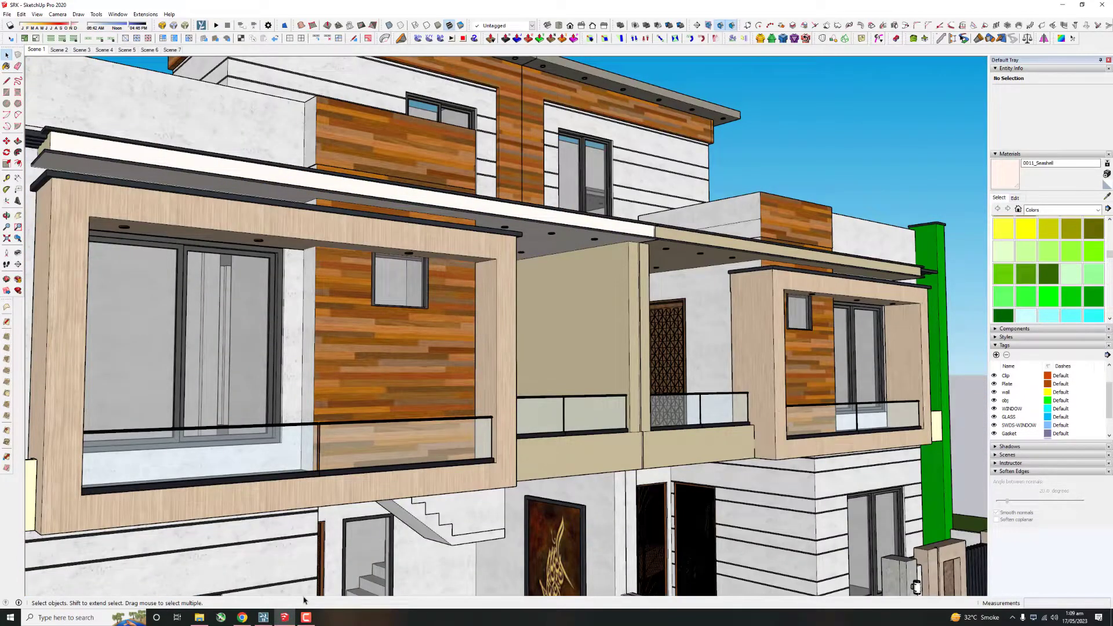
scroll(509, 318, "up", 3)
double_click(509, 321)
scroll(499, 356, "up", 5)
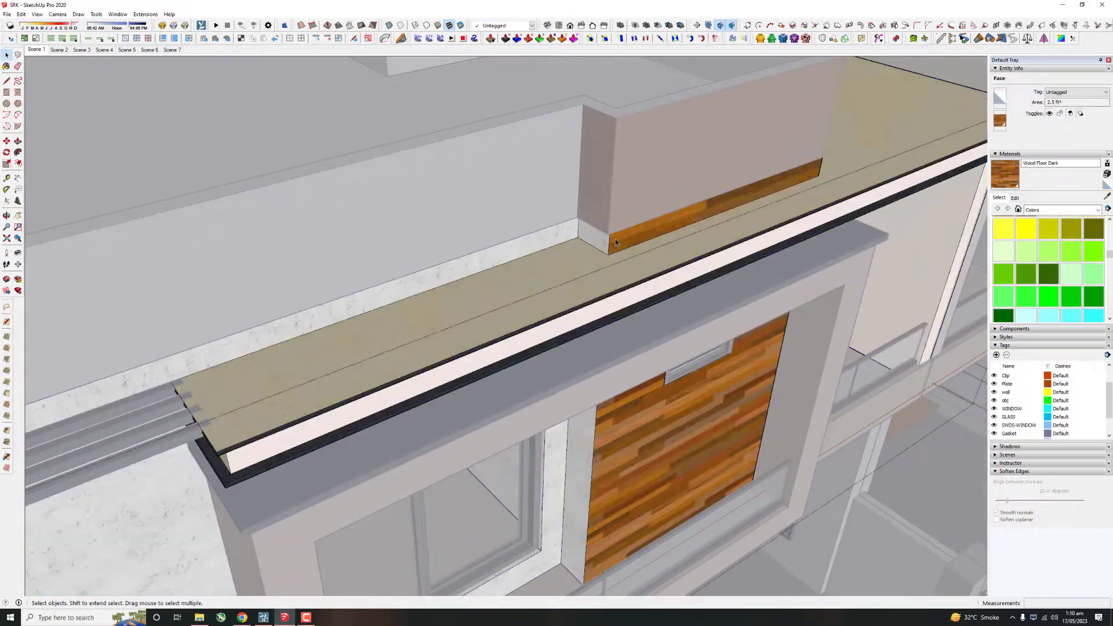
Step: Paint the wood-clad wall faces under the canopy with 0011_Seashell
middle_click_drag(601, 251, 369, 382)
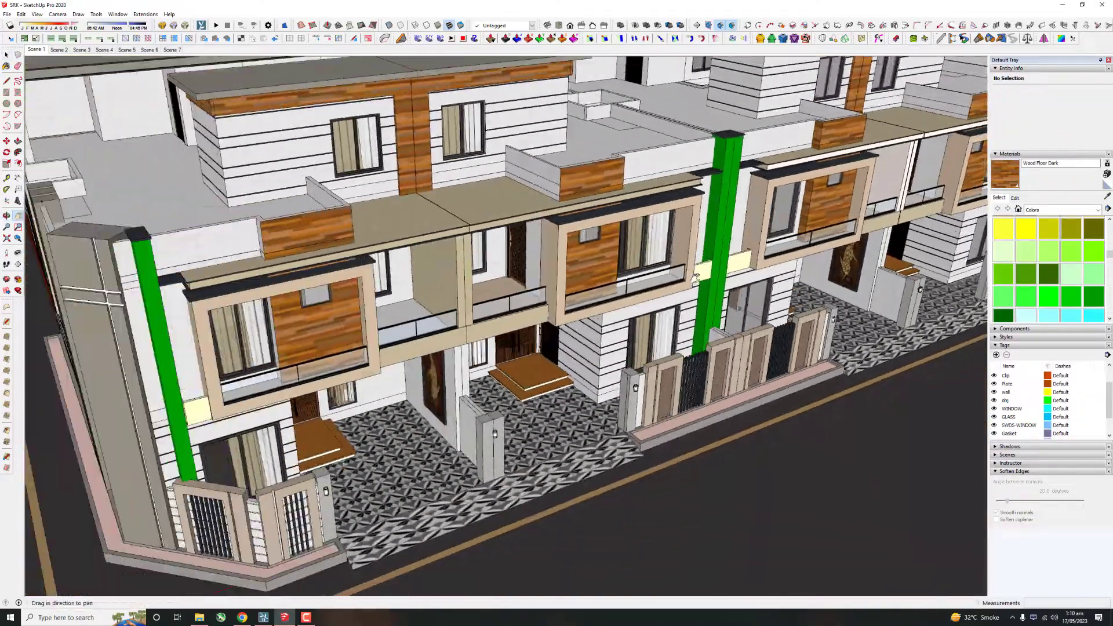
middle_click_drag(696, 278, 401, 310)
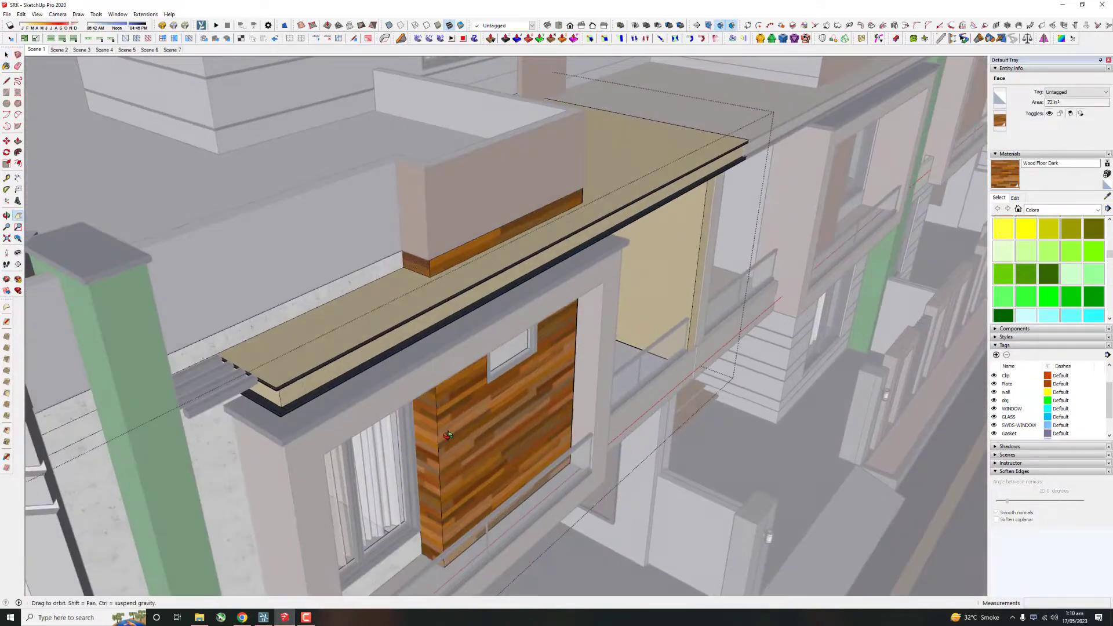
scroll(448, 436, "down", 5)
middle_click_drag(330, 467, 440, 289, "shift")
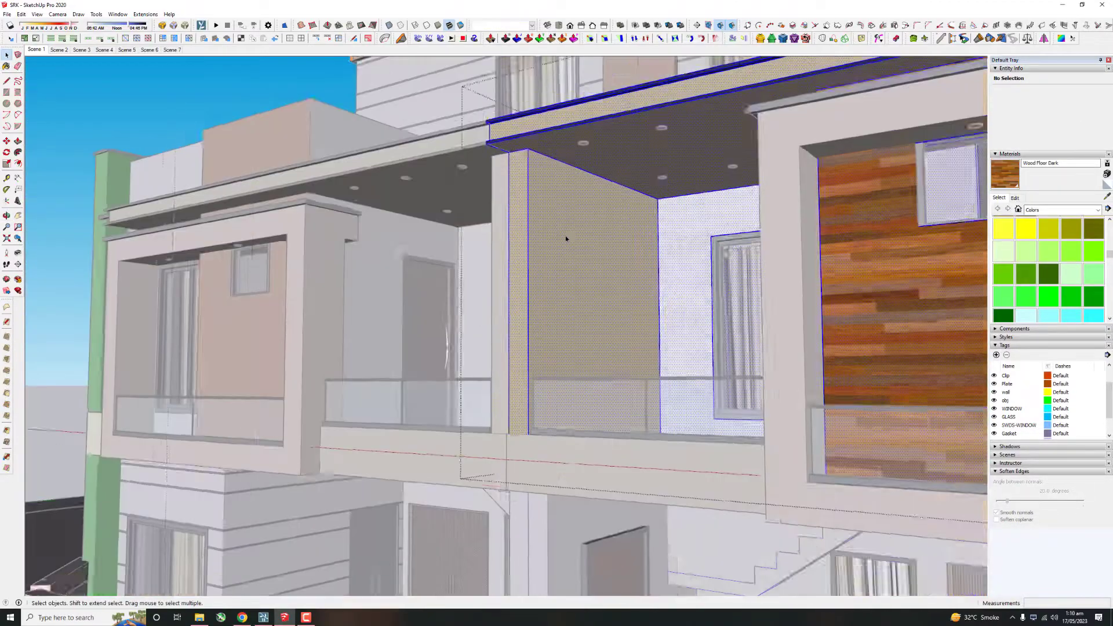
triple_click(567, 229)
key("b")
left_click(567, 229)
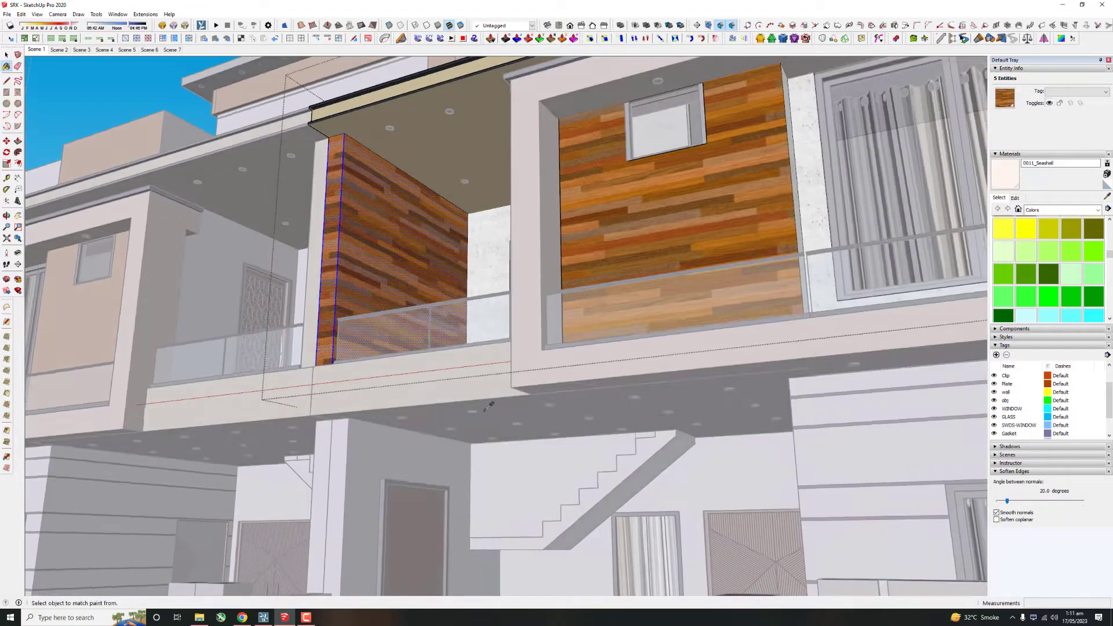
left_click(377, 311)
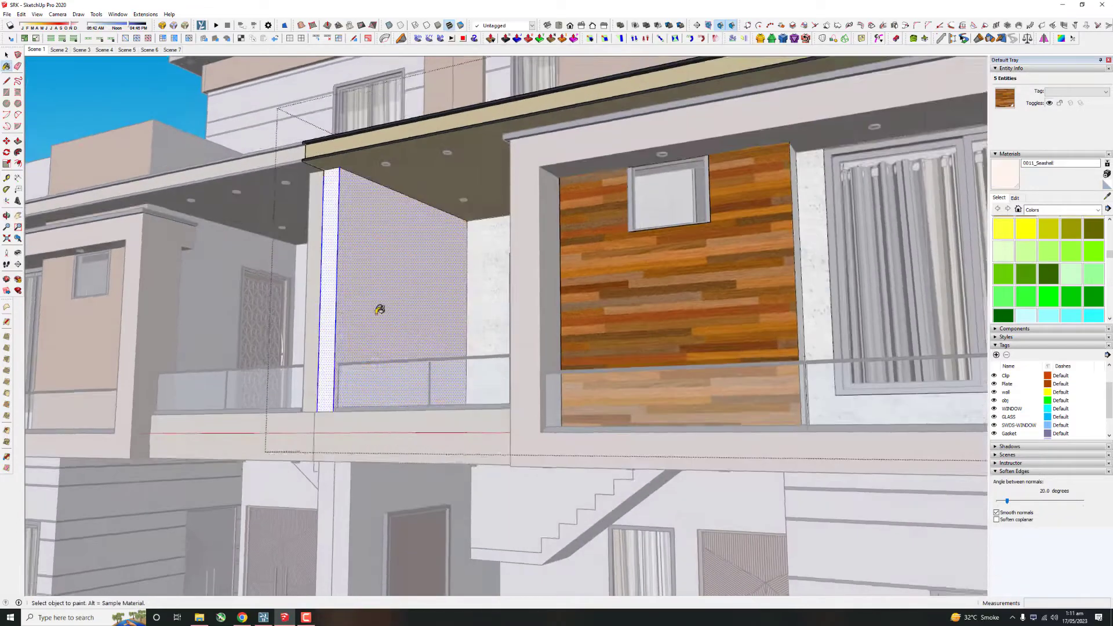
scroll(377, 310, "up", 3)
mouse_move(492, 244)
middle_mouse_down("shift")
mouse_move(417, 236)
mouse_move(713, 363)
middle_mouse_up("shift")
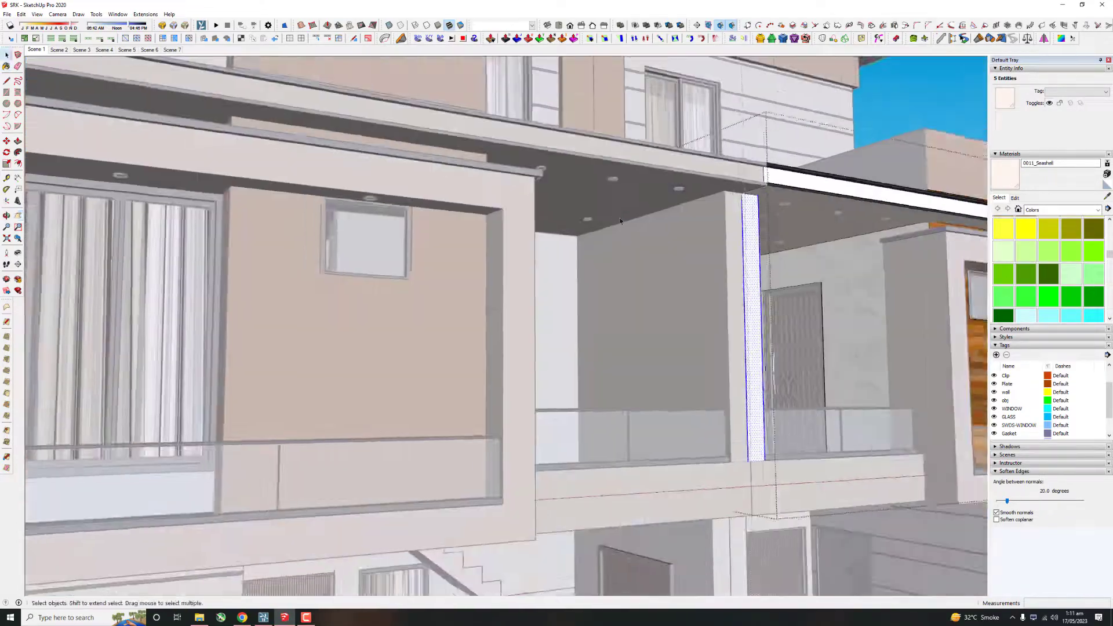
Step: Undo the last paint action and select the roof slab on the upper facade
key("ctrl+z")
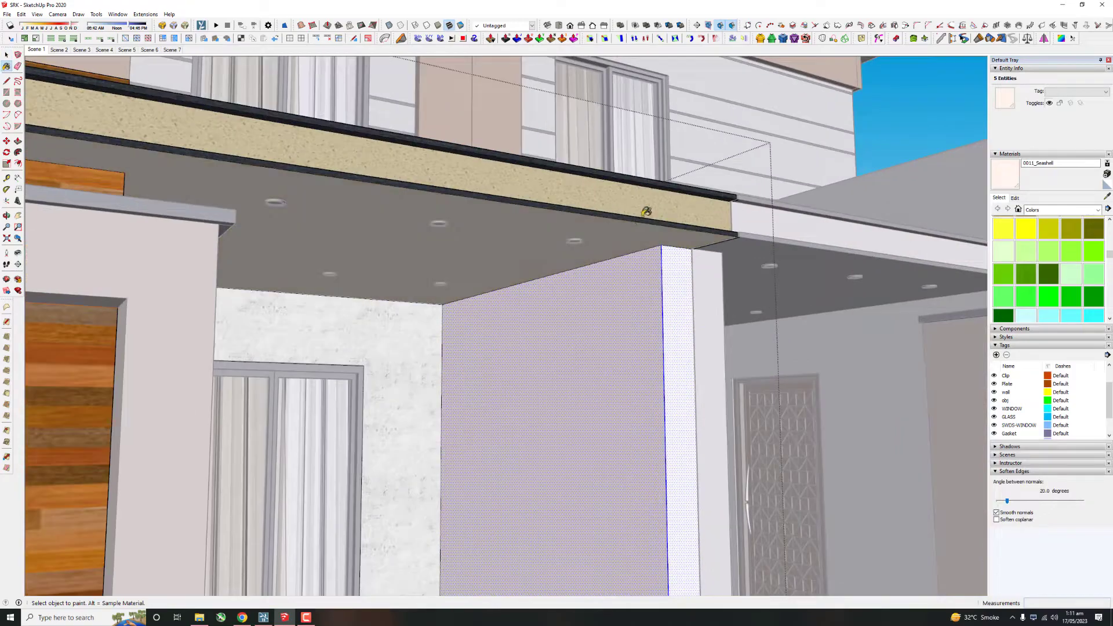
scroll(646, 211, "down", 5)
mouse_move(646, 211)
middle_mouse_down()
mouse_move(404, 209)
mouse_move(810, 261)
middle_mouse_up()
left_click(404, 208)
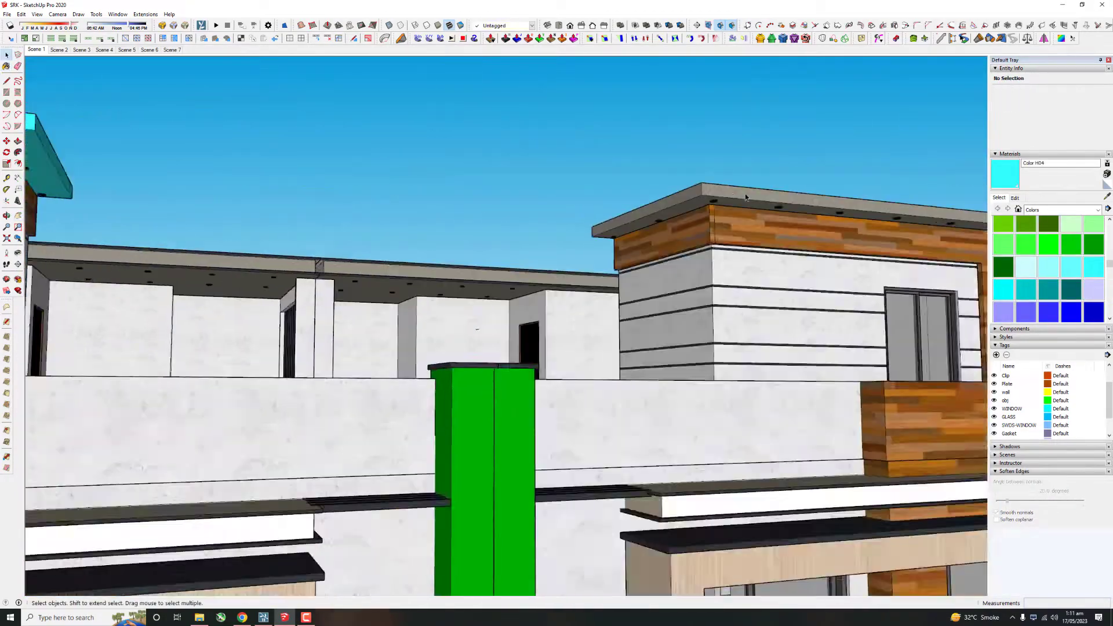
Step: Orbit from the roof out to an overview, then to a close corner view of the row houses
middle_click_drag(861, 276, 363, 208, "shift")
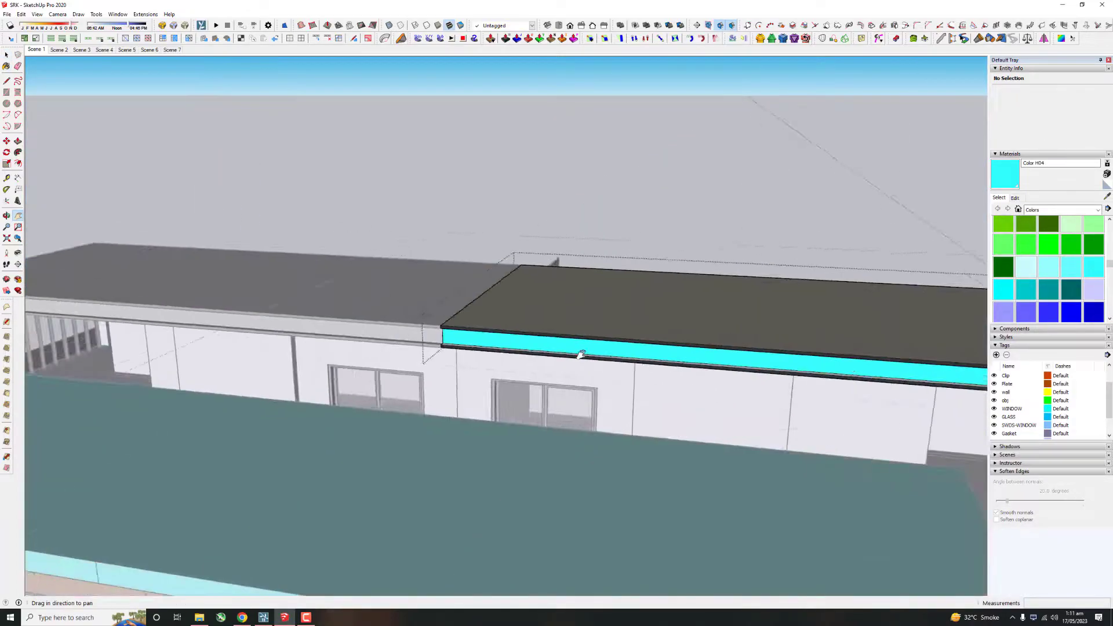
middle_click_drag(225, 288, 529, 321)
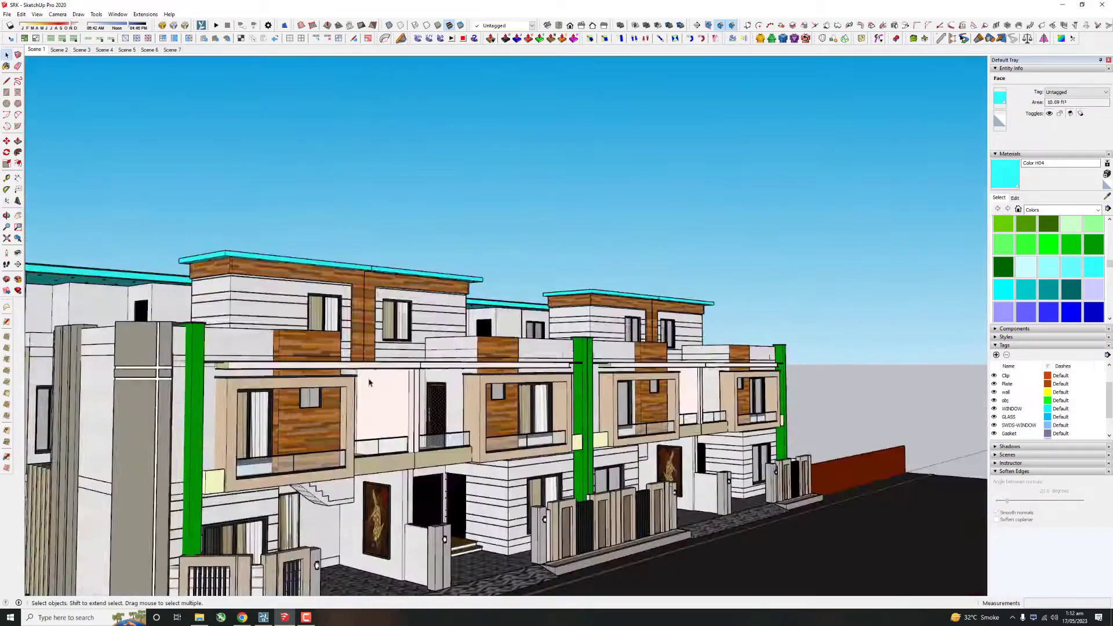
mouse_move(369, 382)
middle_mouse_down()
mouse_move(335, 312)
mouse_move(458, 298)
middle_mouse_up()
scroll(458, 298, "up", 10)
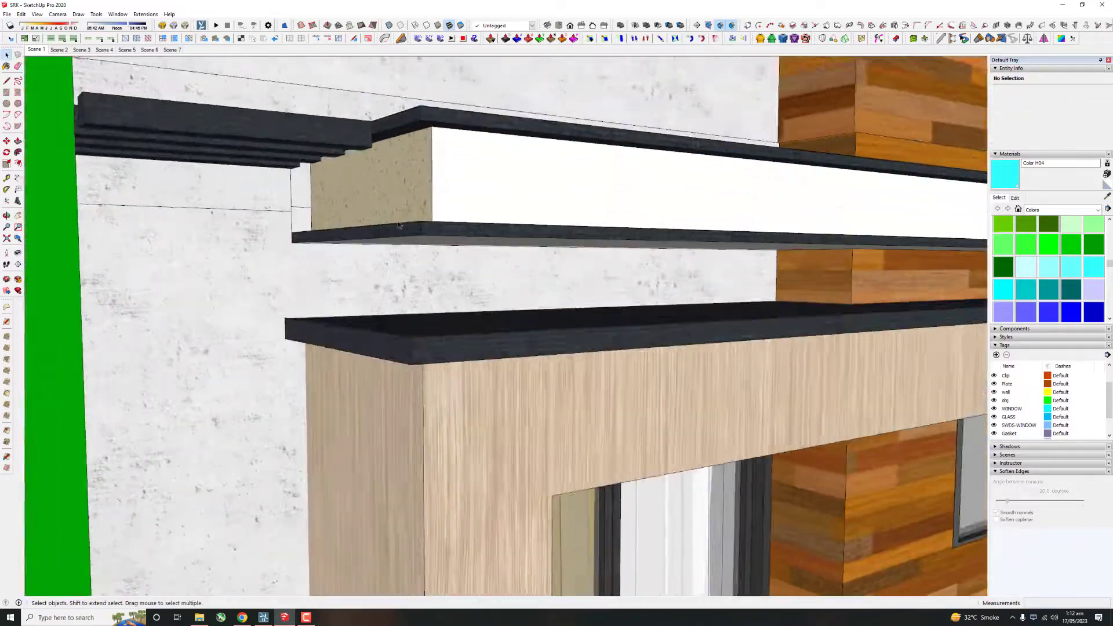
Step: Select the whole ledge trim and individual ledge faces, viewing them from below
triple_click(349, 230)
middle_click_drag(377, 243, 350, 230)
left_click(350, 230)
scroll(211, 204, "up", 3)
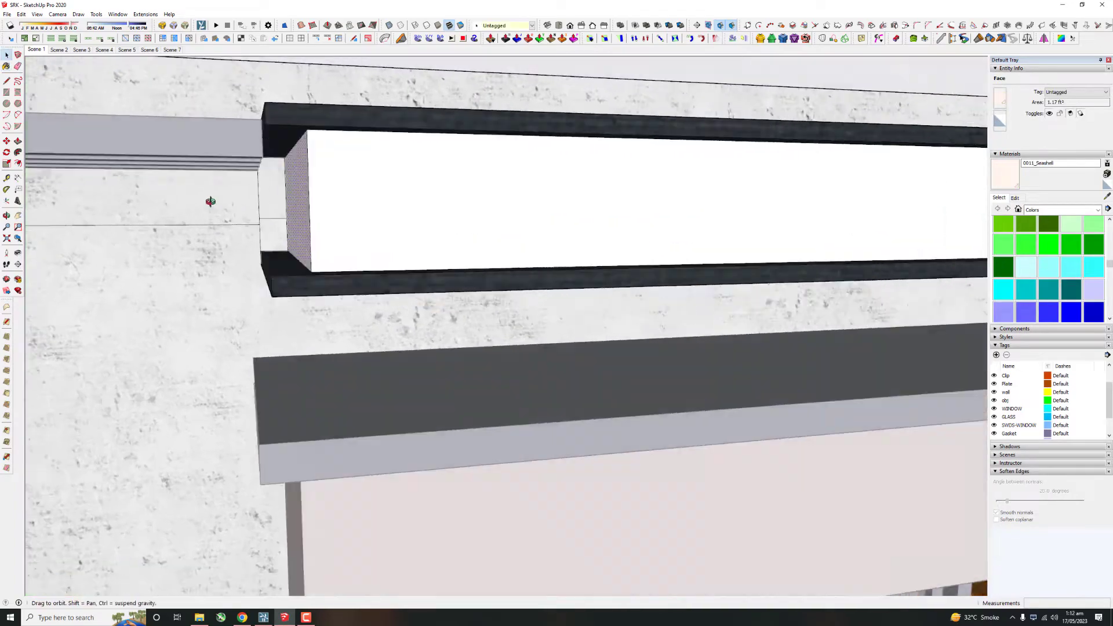
scroll(285, 212, "up", 3)
mouse_move(286, 211)
middle_mouse_down()
mouse_move(238, 188)
mouse_move(476, 278)
mouse_move(546, 285)
mouse_move(211, 290)
mouse_move(405, 278)
mouse_move(588, 319)
mouse_move(362, 346)
middle_mouse_up()
scroll(238, 188, "down", 5)
scroll(476, 278, "up", 2)
scroll(475, 279, "up", 5)
scroll(547, 286, "down", 3)
scroll(405, 279, "up", 3)
scroll(406, 279, "down", 4)
left_click(561, 322)
scroll(562, 322, "down", 3)
scroll(561, 322, "down", 3)
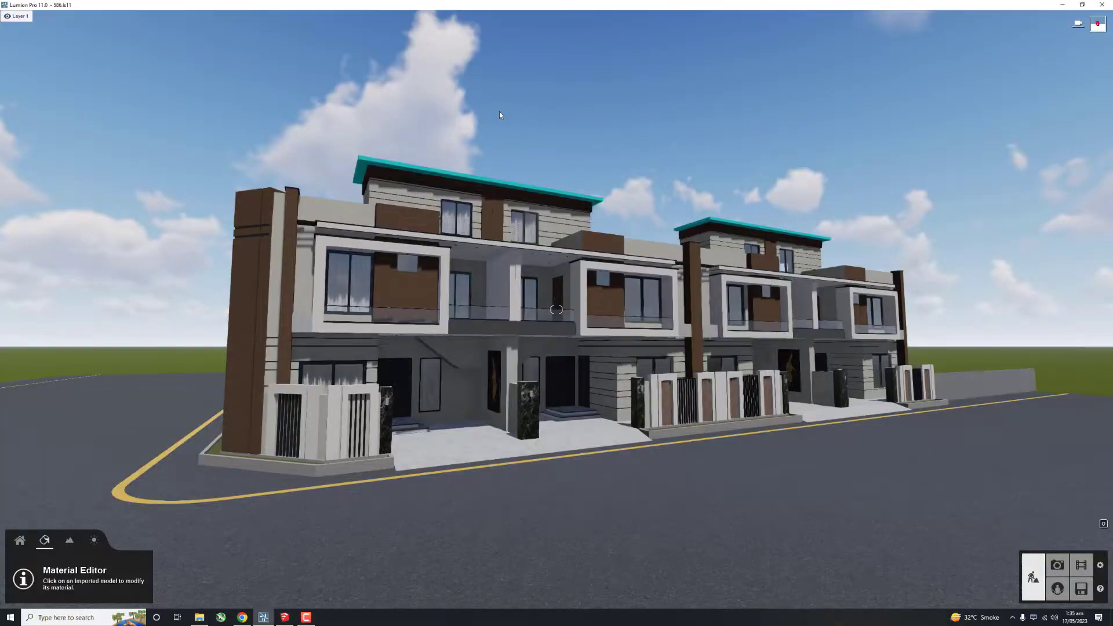
Step: Pick the roof fascia in the Material Editor and turn toward the house front
scroll(463, 124, "up", 5)
scroll(440, 133, "up", 3)
left_click(427, 139)
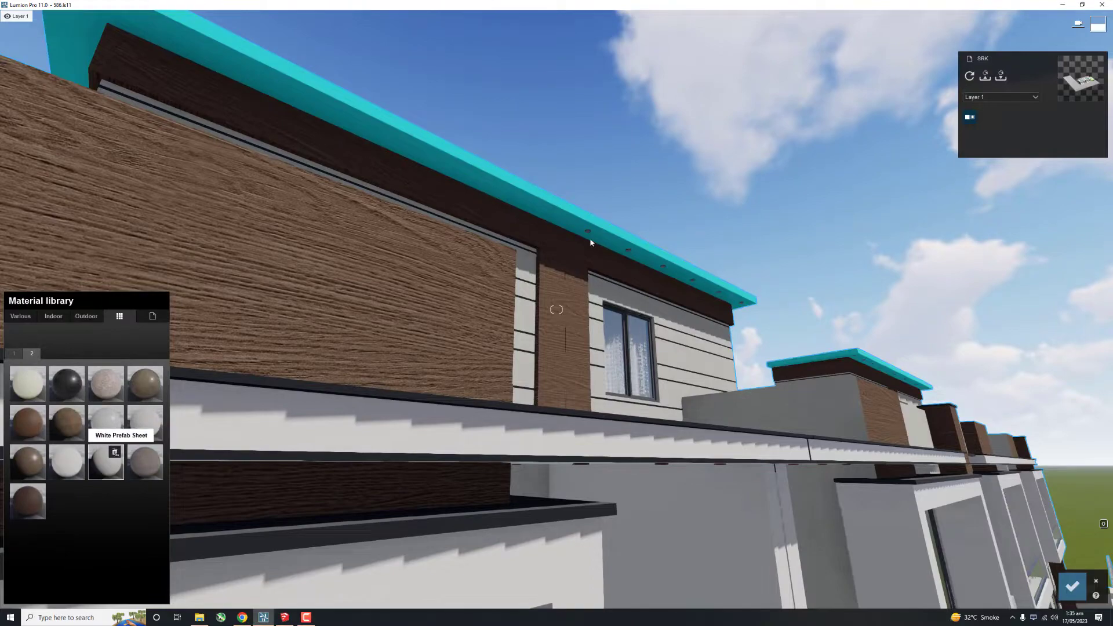
scroll(560, 263, "down", 5)
right_click_drag(560, 263, 557, 309)
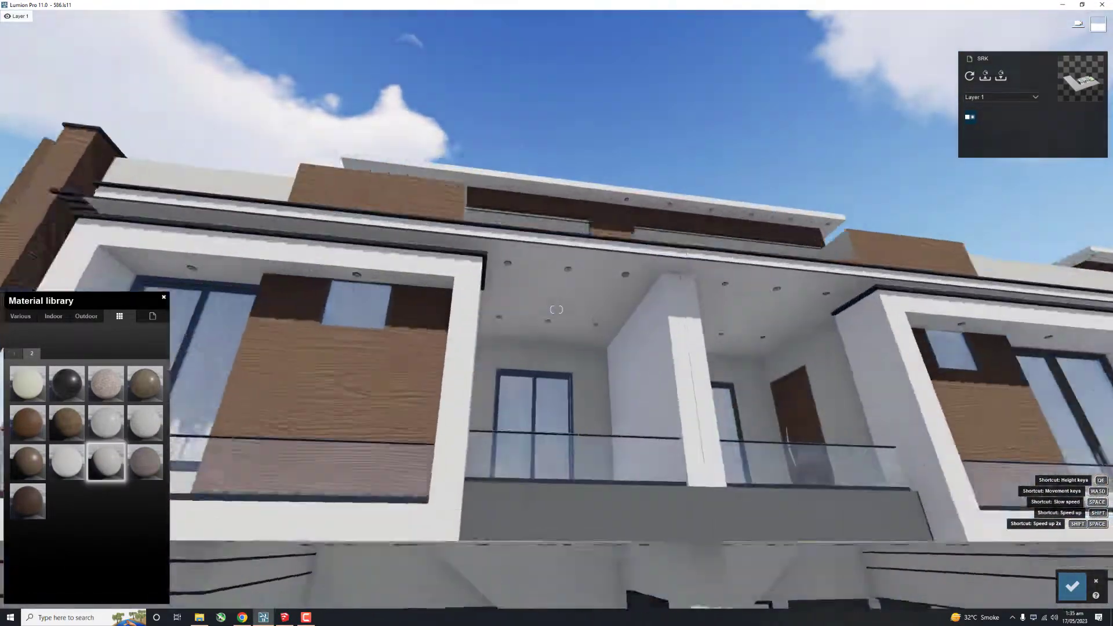
scroll(556, 310, "up", 5)
Step: Give the ceiling downlights the Light Smd material from the Various library category
left_click(14, 353)
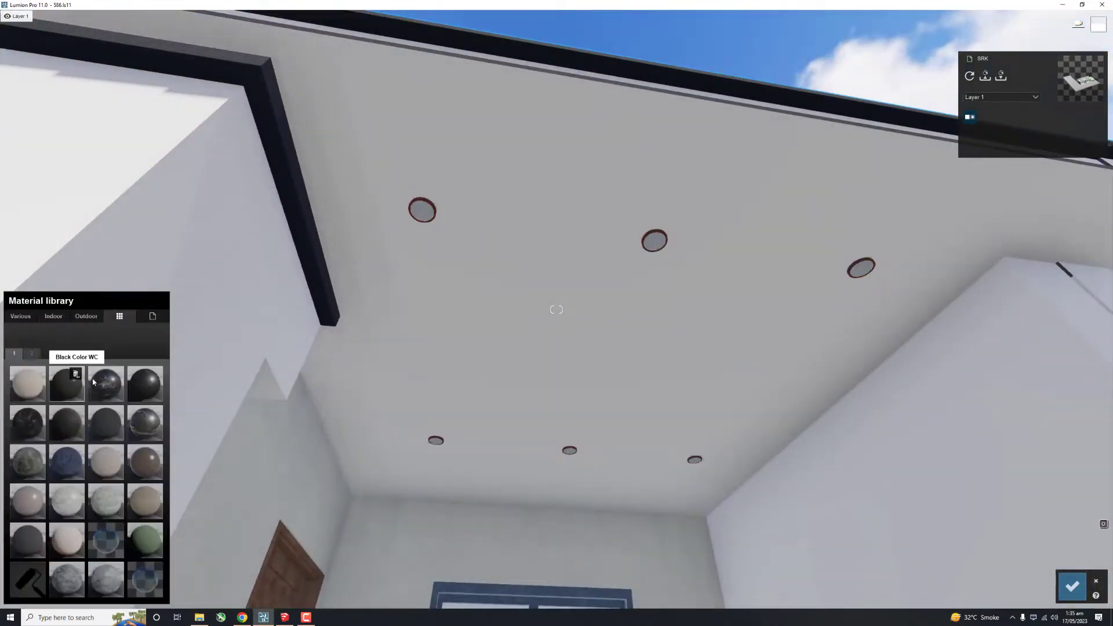
left_click(660, 249)
left_click(629, 250)
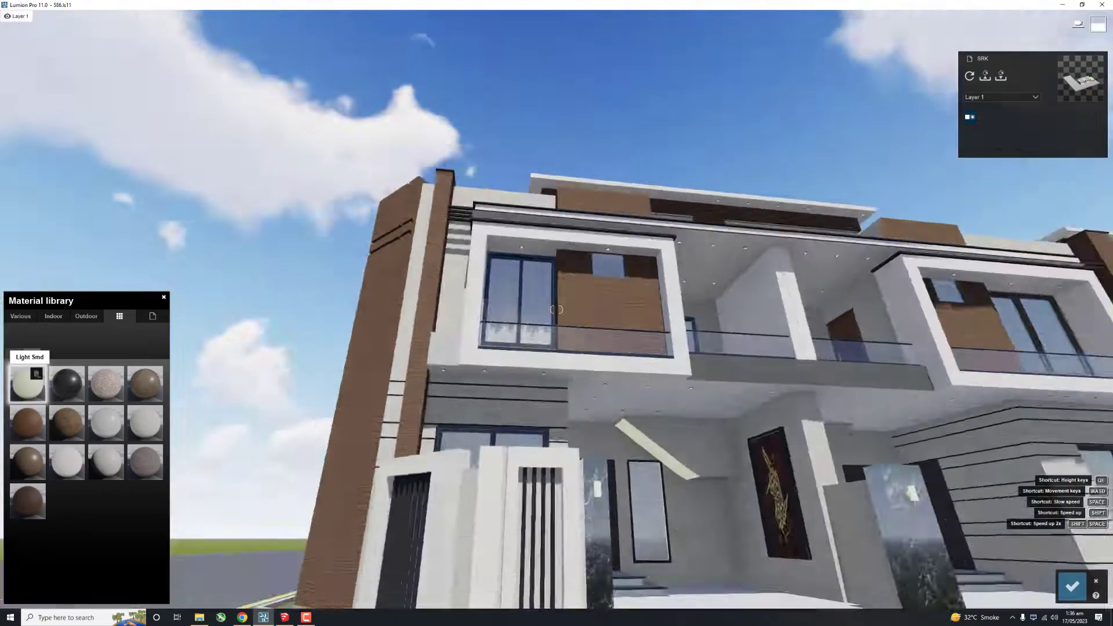
Step: Check the street view under the balcony and save the material changes
right_click_drag(32, 391, 556, 310)
key("w")
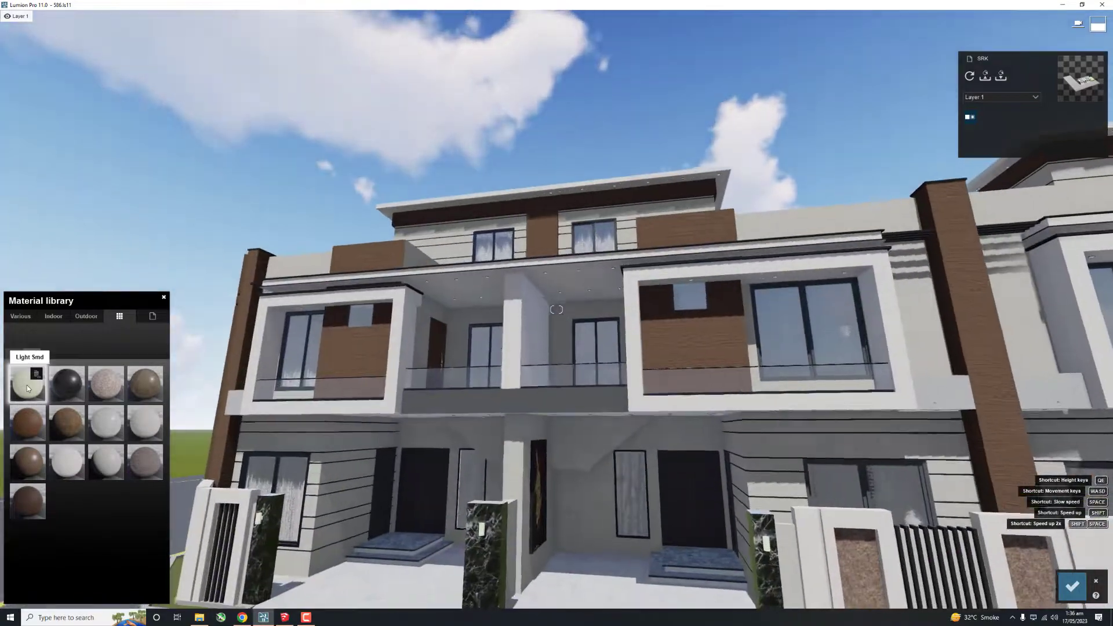
key("s")
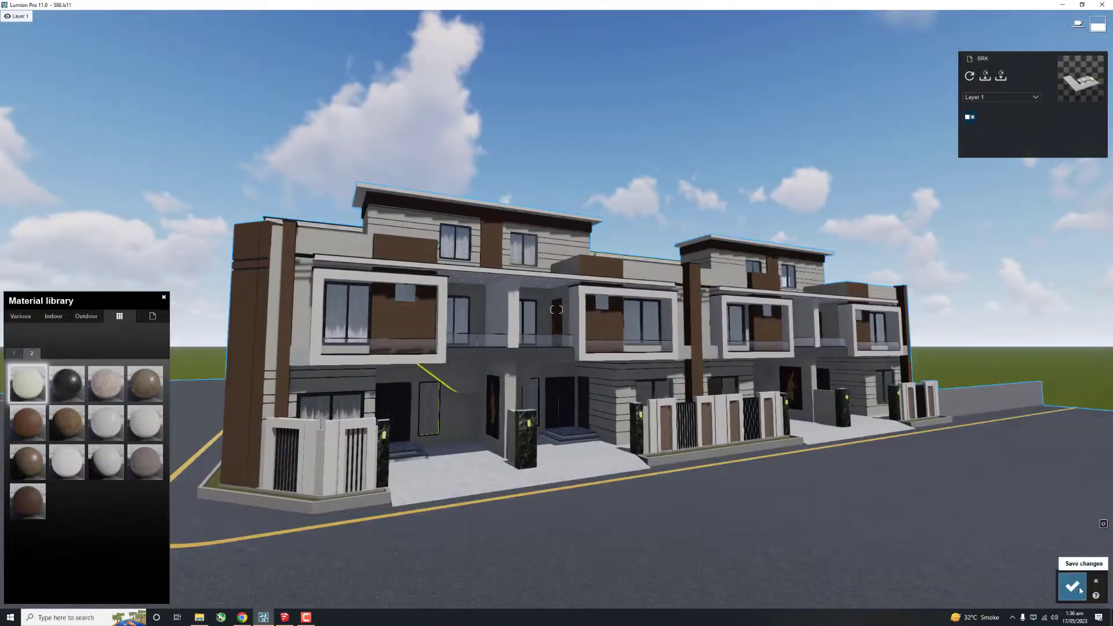
left_click(1072, 585)
key("w")
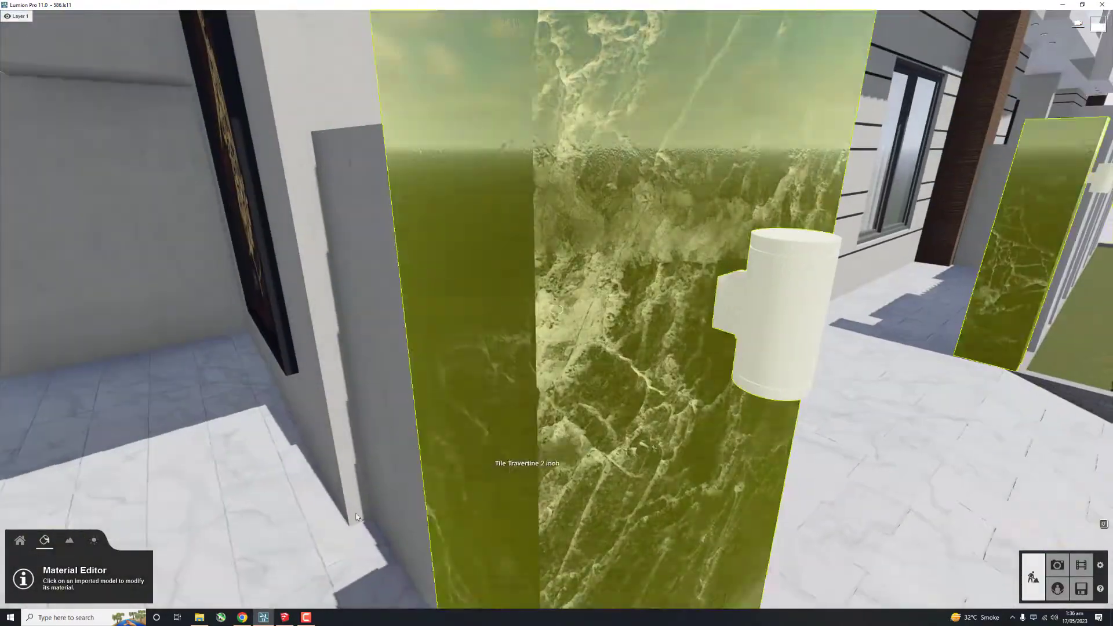
Step: Back in SketchUp, open the downlight component for editing
left_click(284, 617)
scroll(379, 178, "up", 2)
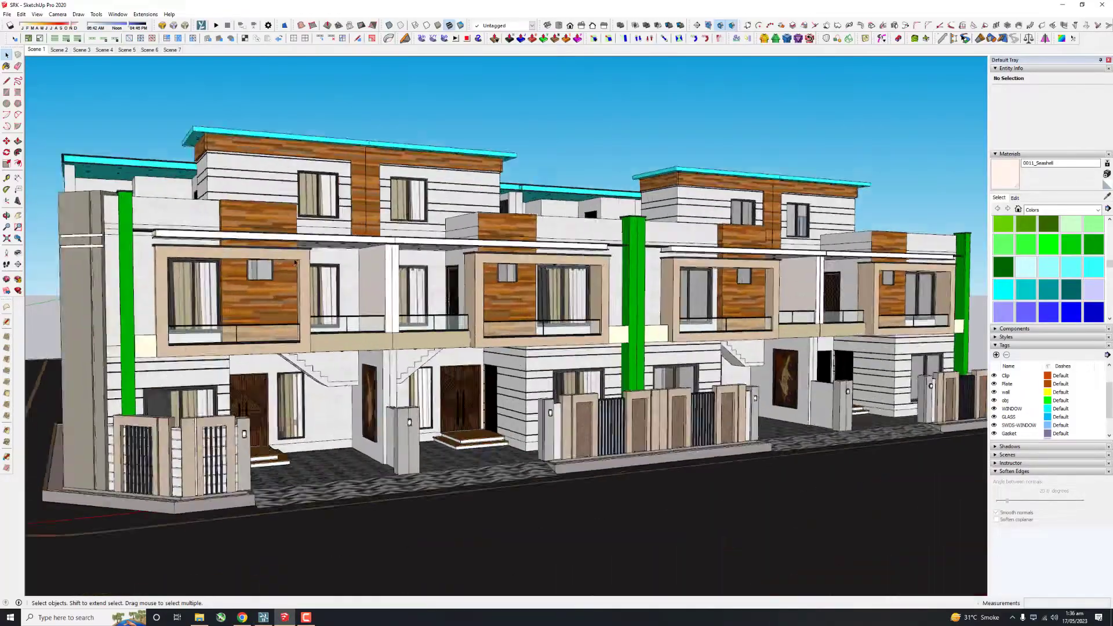
scroll(380, 178, "up", 5)
scroll(380, 178, "up", 5)
scroll(380, 178, "up", 4)
double_click(380, 174)
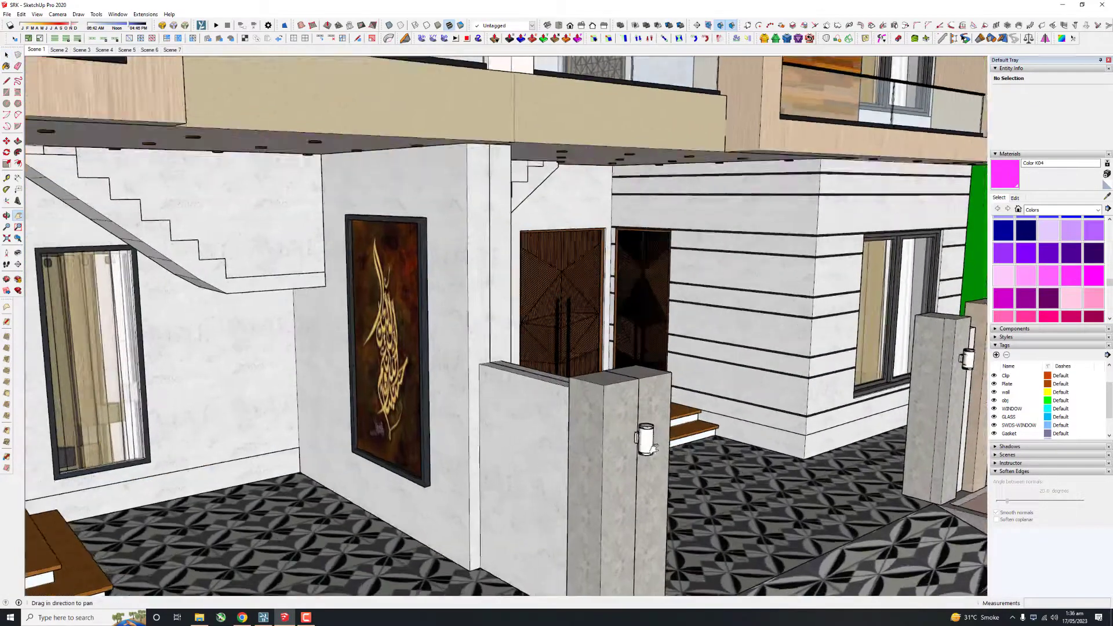
Step: Open the wall light component and paint the wall light pink
scroll(654, 448, "up", 5)
double_click(639, 439)
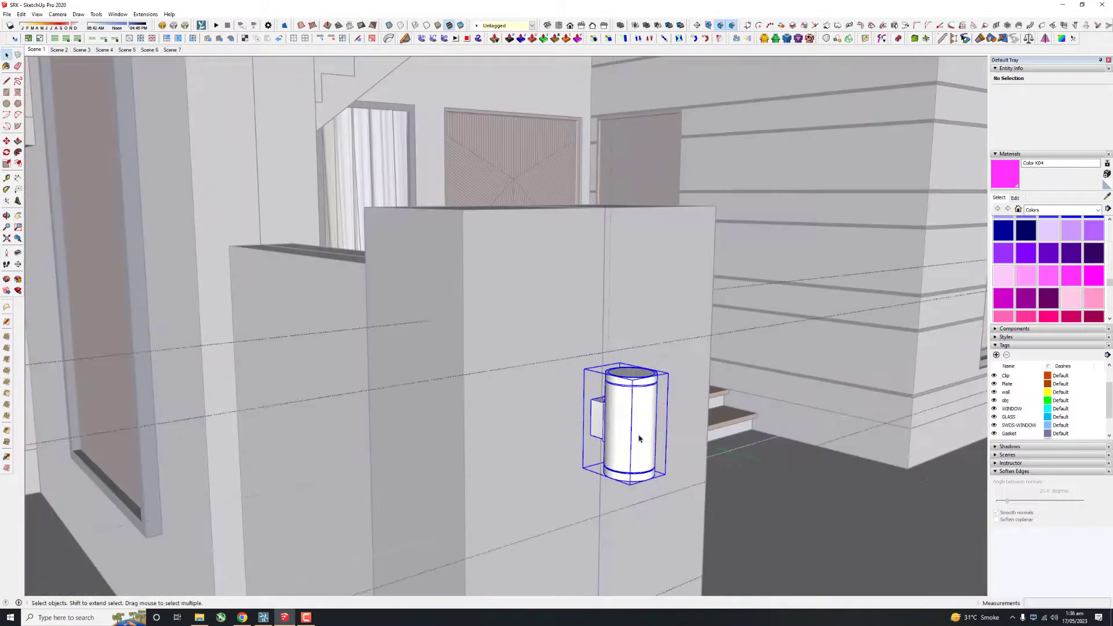
scroll(640, 439, "down", 3)
middle_click_drag(465, 378, 256, 386)
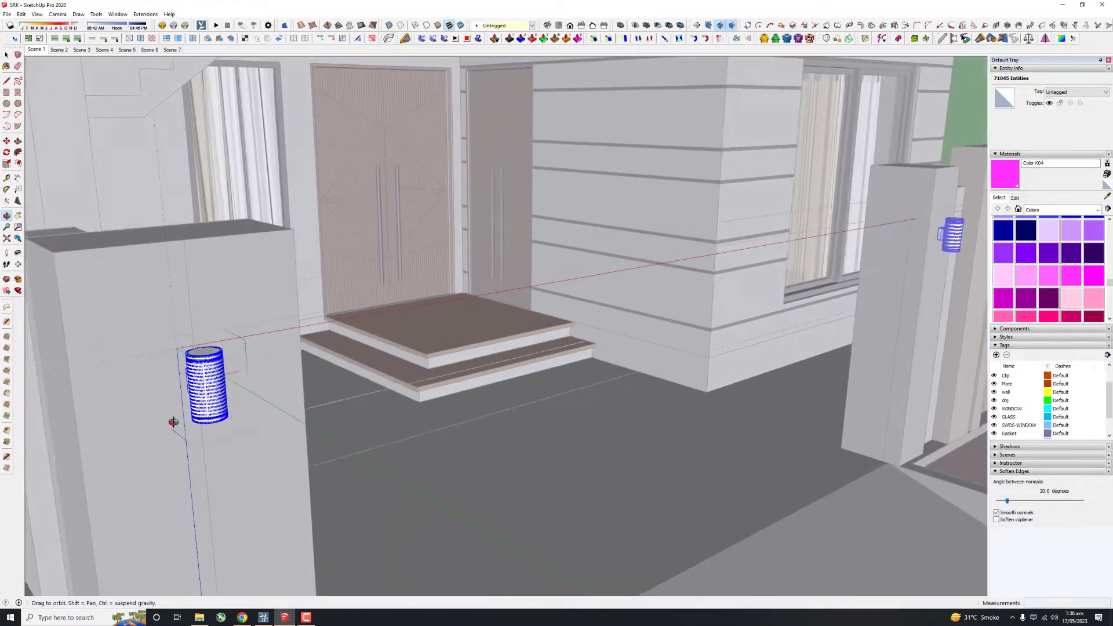
middle_click_drag(173, 422, 1102, 293)
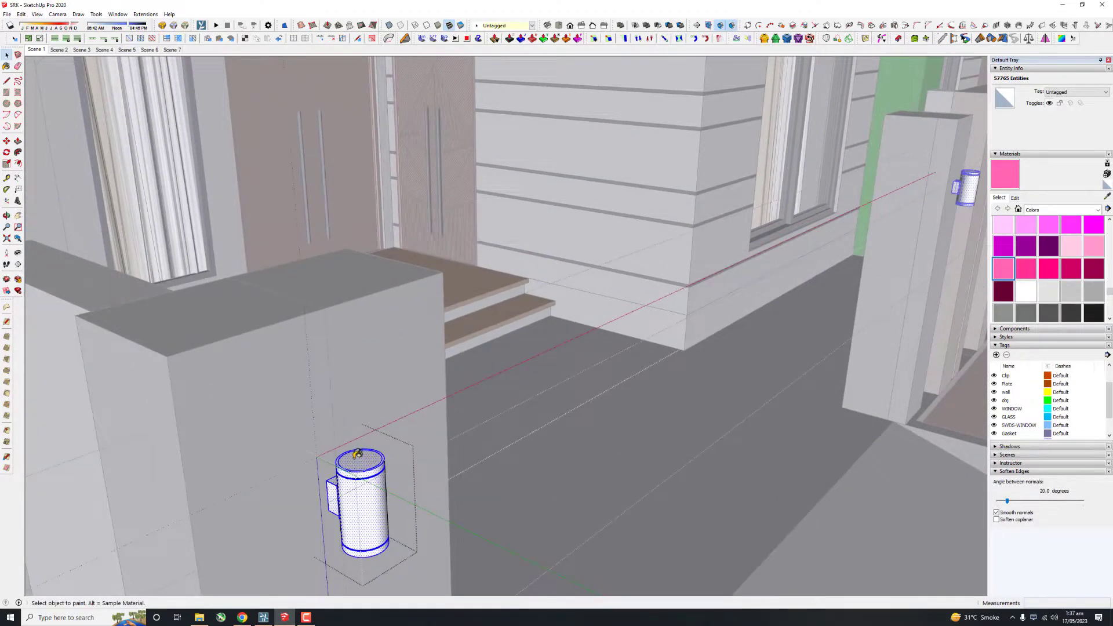
left_click(341, 477)
Step: Inspect the pink wall light from below
scroll(427, 457, "down", 5)
scroll(346, 266, "up", 5)
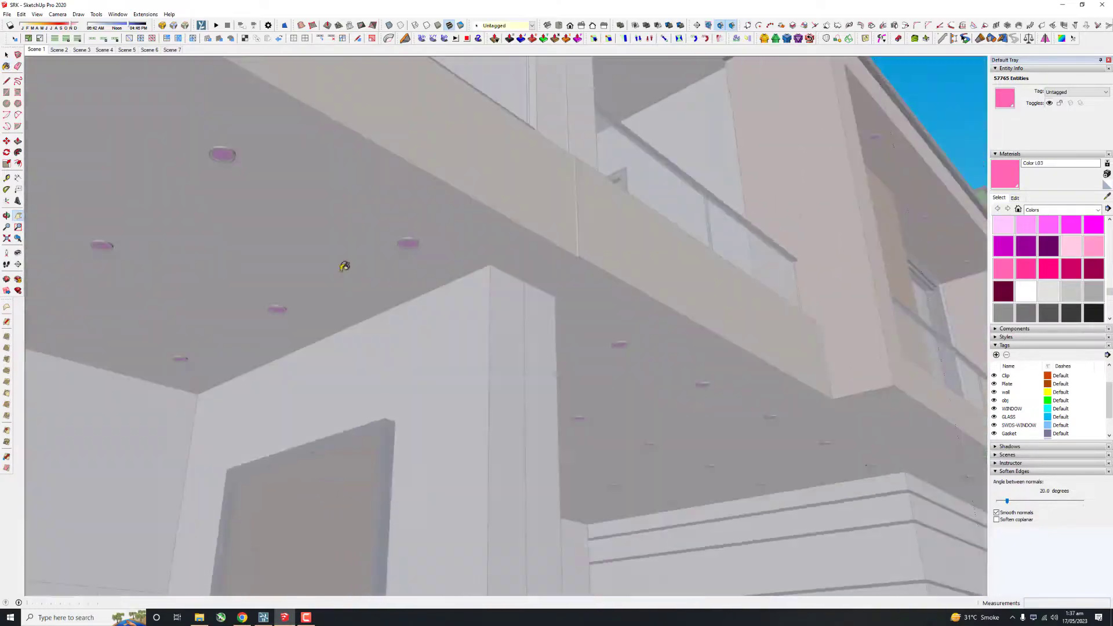
scroll(442, 229, "up", 3)
scroll(442, 228, "down", 5)
scroll(390, 293, "down", 3)
scroll(410, 574, "up", 6)
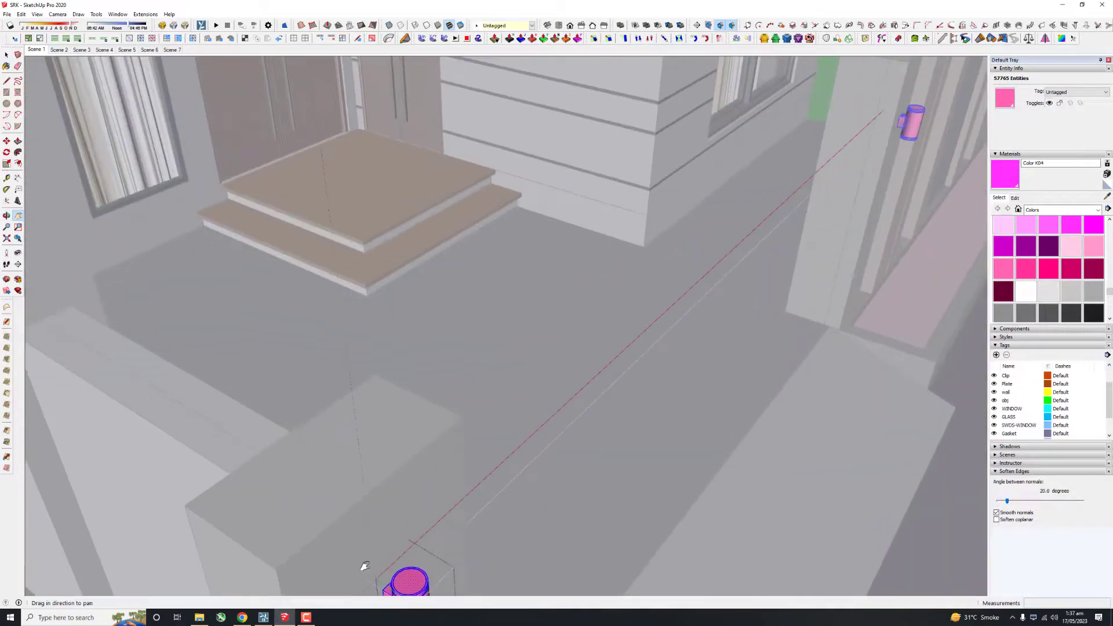
middle_click_drag(347, 417, 329, 310, "shift")
mouse_move(367, 355)
middle_mouse_down()
mouse_move(385, 338)
mouse_move(381, 447)
mouse_move(336, 552)
middle_mouse_up()
scroll(432, 274, "up", 5)
scroll(432, 274, "down", 5)
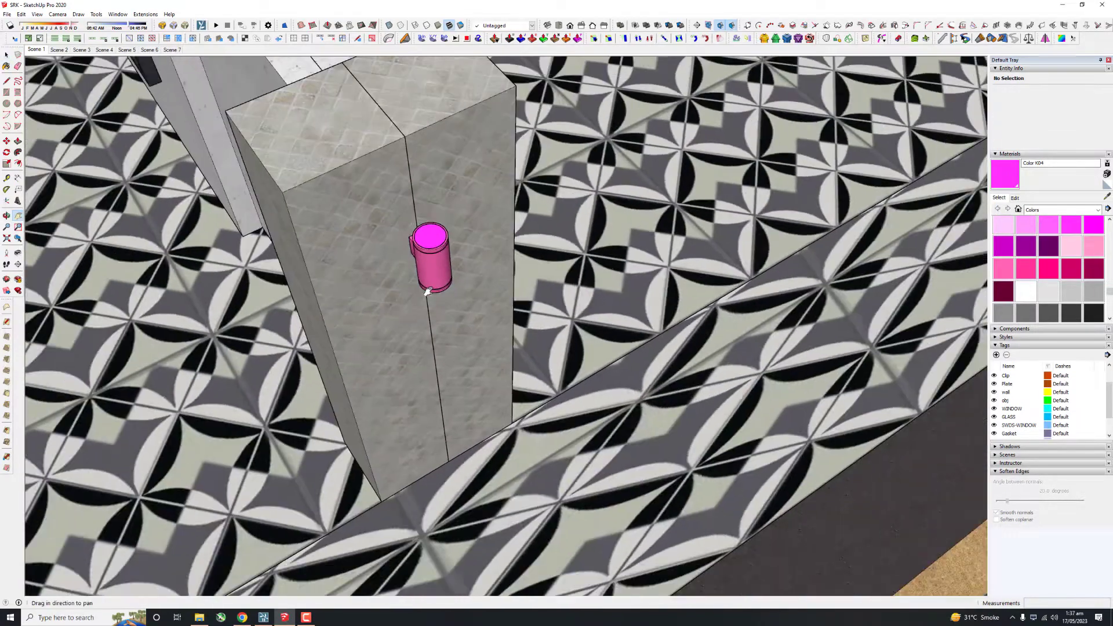
scroll(432, 275, "down", 5)
Step: View the upper-floor facade with X-ray turned on
mouse_move(432, 274)
middle_mouse_down()
mouse_move(436, 176)
mouse_move(537, 154)
mouse_move(522, 181)
mouse_move(475, 209)
mouse_move(496, 189)
mouse_move(597, 188)
middle_mouse_up()
scroll(597, 188, "up", 4)
scroll(597, 187, "down", 5)
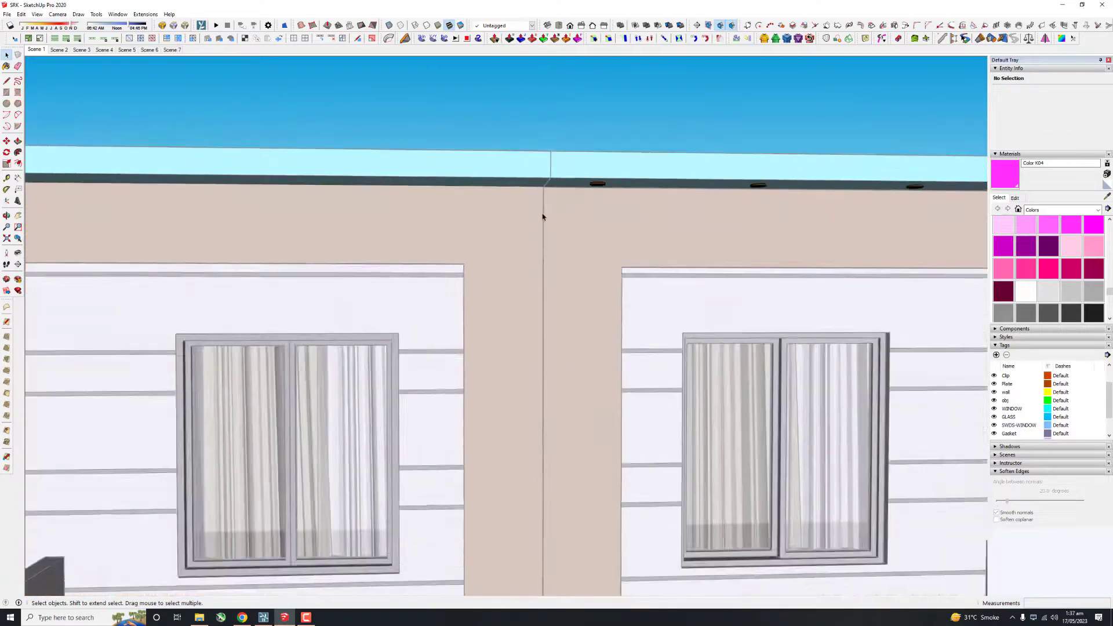
key("alt+x")
Step: Look up under the roof slab, toggling X-ray to locate the soffit downlights
scroll(529, 216, "up", 5)
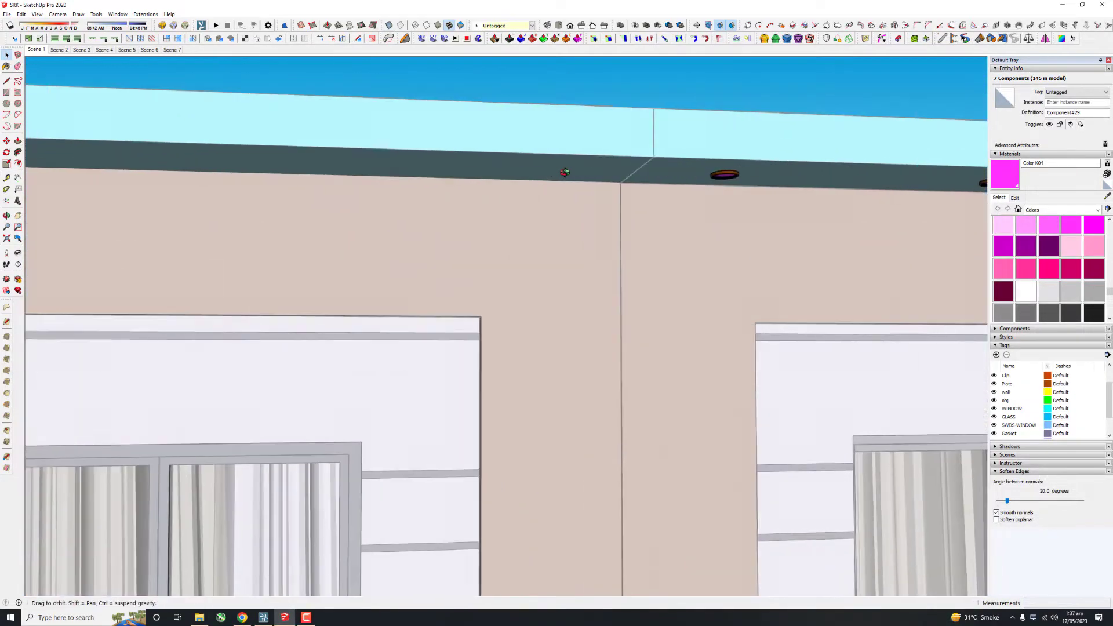
scroll(566, 168, "down", 1)
middle_click_drag(566, 219, 544, 147, "shift")
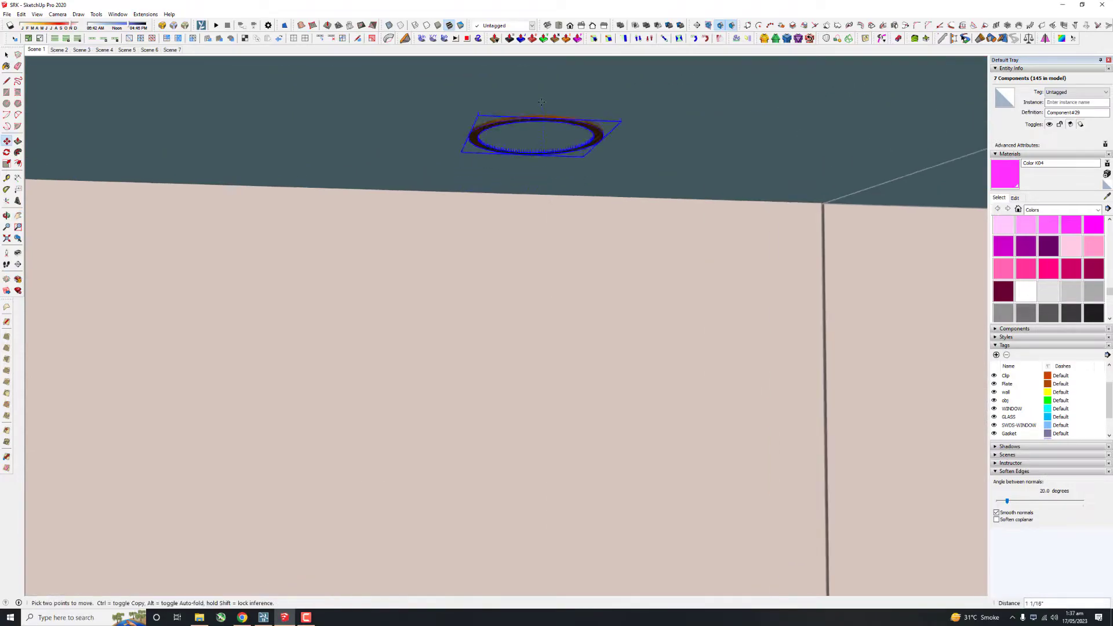
scroll(541, 103, "down", 6)
mouse_move(542, 102)
middle_mouse_down()
mouse_move(552, 252)
mouse_move(430, 245)
middle_mouse_up()
scroll(430, 245, "up", 5)
key("alt+x")
scroll(184, 230, "up", 3)
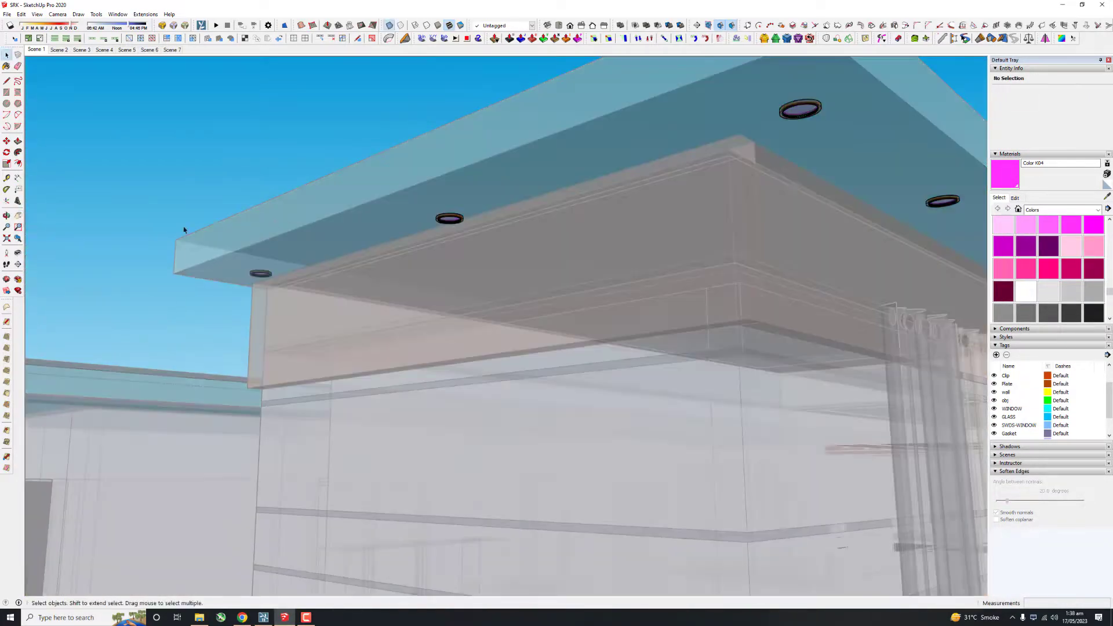
key("alt+x")
scroll(261, 285, "up", 3)
Step: Move a downlight under the roof slab, then pan out along the row-house facade
left_click(427, 258)
key("m")
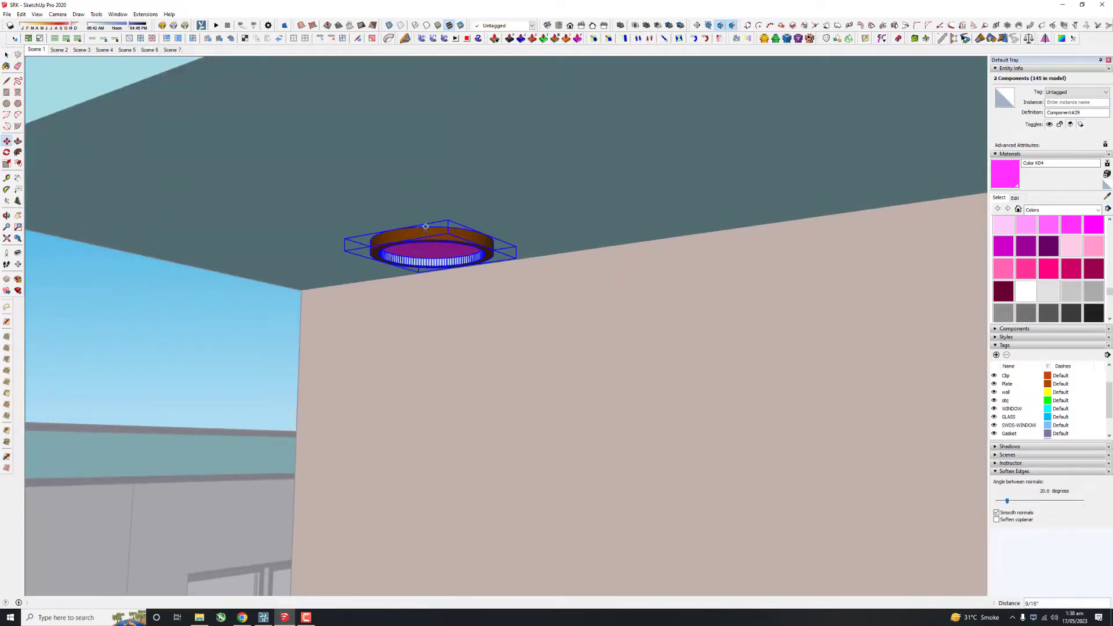
scroll(426, 227, "down", 8)
middle_click_drag(370, 301, 335, 344, "shift")
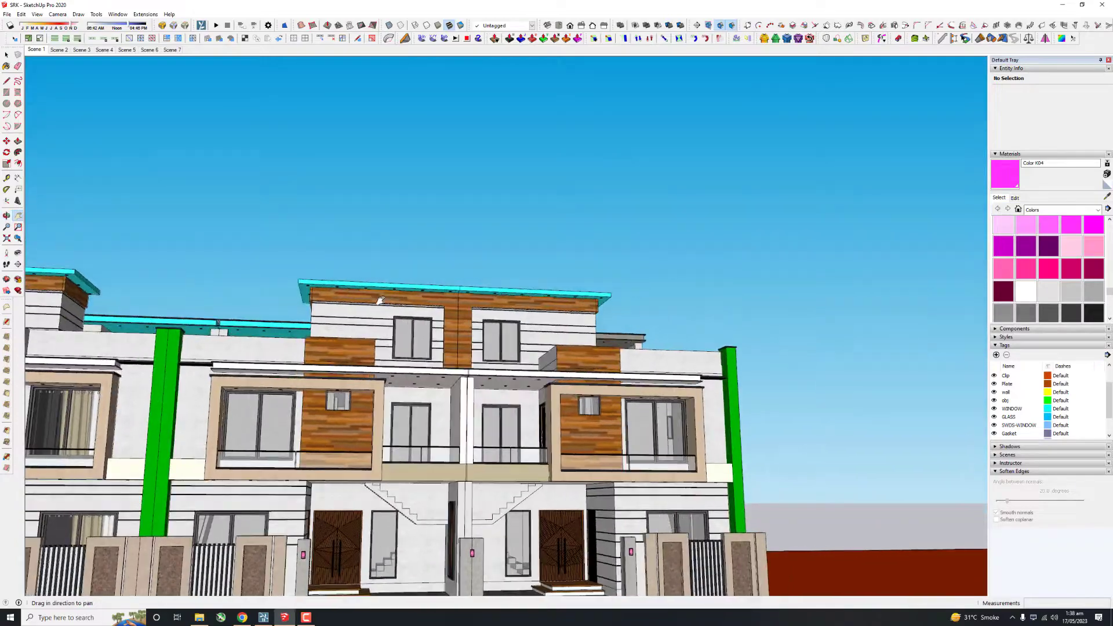
middle_click_drag(380, 300, 782, 296, "shift")
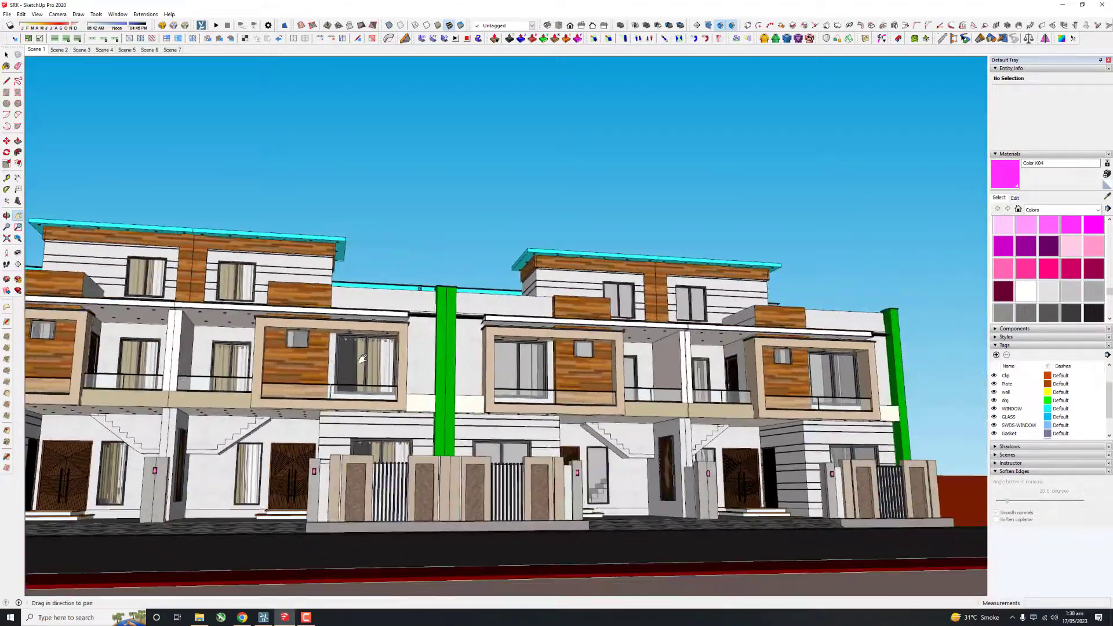
mouse_move(362, 358)
middle_mouse_down("shift")
mouse_move(348, 355)
mouse_move(483, 358)
mouse_move(500, 377)
middle_mouse_up("shift")
Step: Select the pink lamp on the gate pillar, open its group, and frame the upper wall
scroll(631, 390, "down", 5)
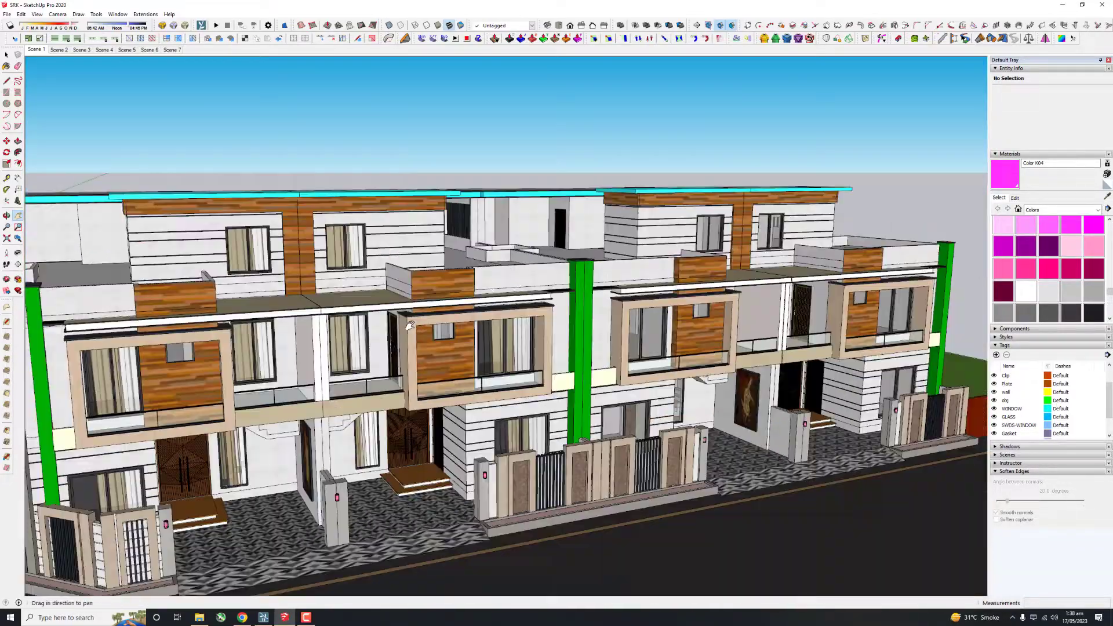
scroll(412, 452, "up", 5)
scroll(411, 452, "up", 8)
key("space")
left_click(411, 452)
double_click(411, 452)
scroll(406, 464, "down", 3)
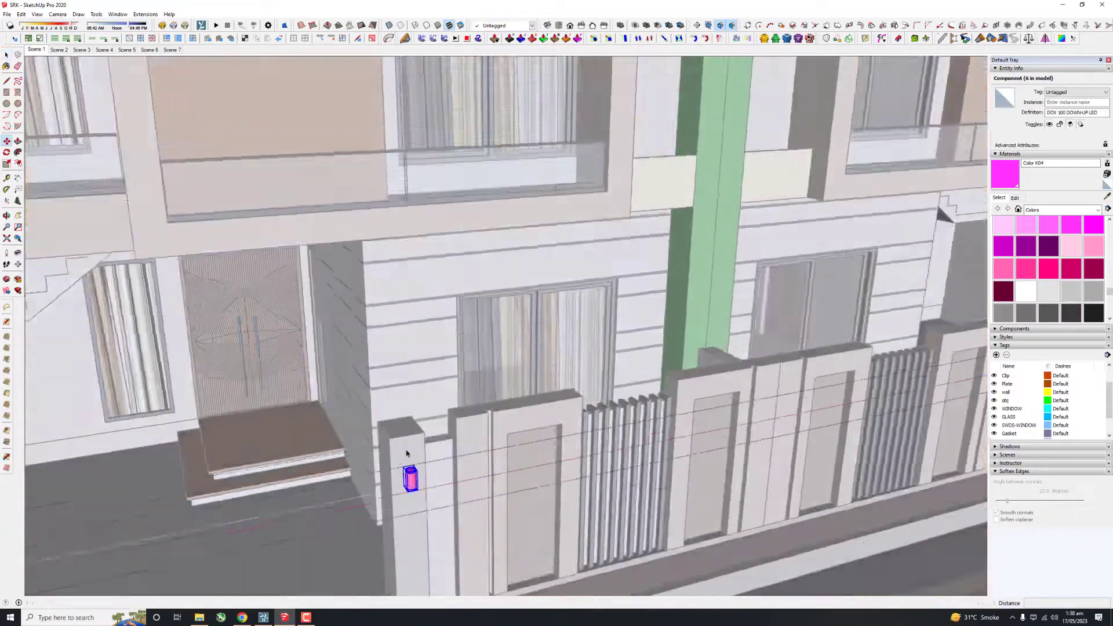
scroll(406, 489, "up", 3)
scroll(405, 182, "up", 5)
middle_click_drag(406, 181, 376, 316, "shift")
scroll(376, 316, "down", 3)
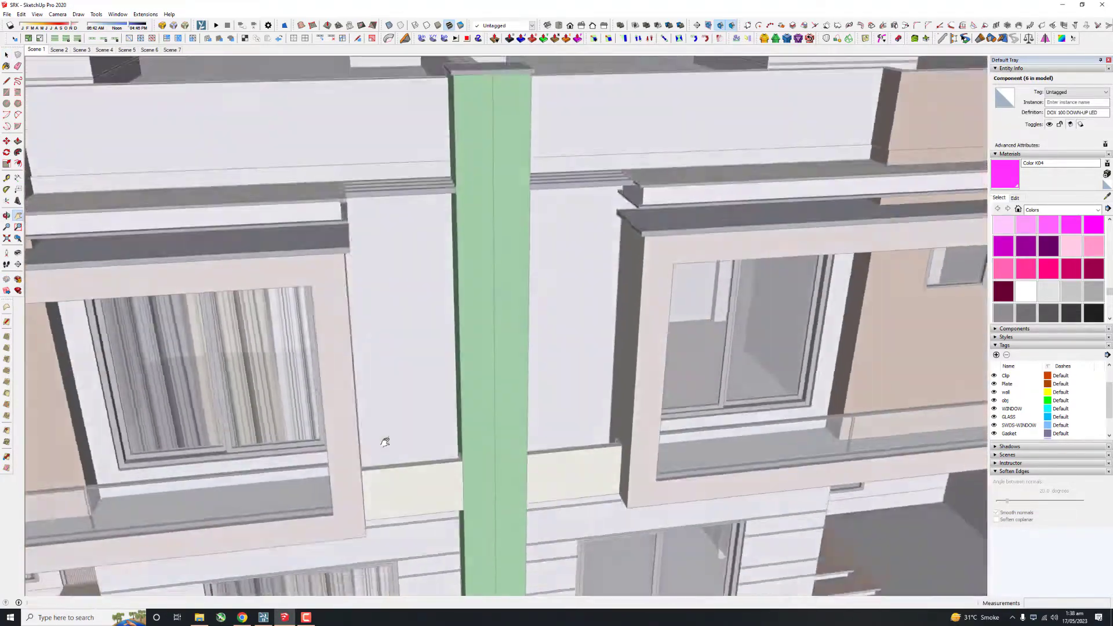
scroll(385, 442, "up", 5)
Step: Move the pink LED lamp up onto the upper-floor wall
key("m")
left_click(550, 437)
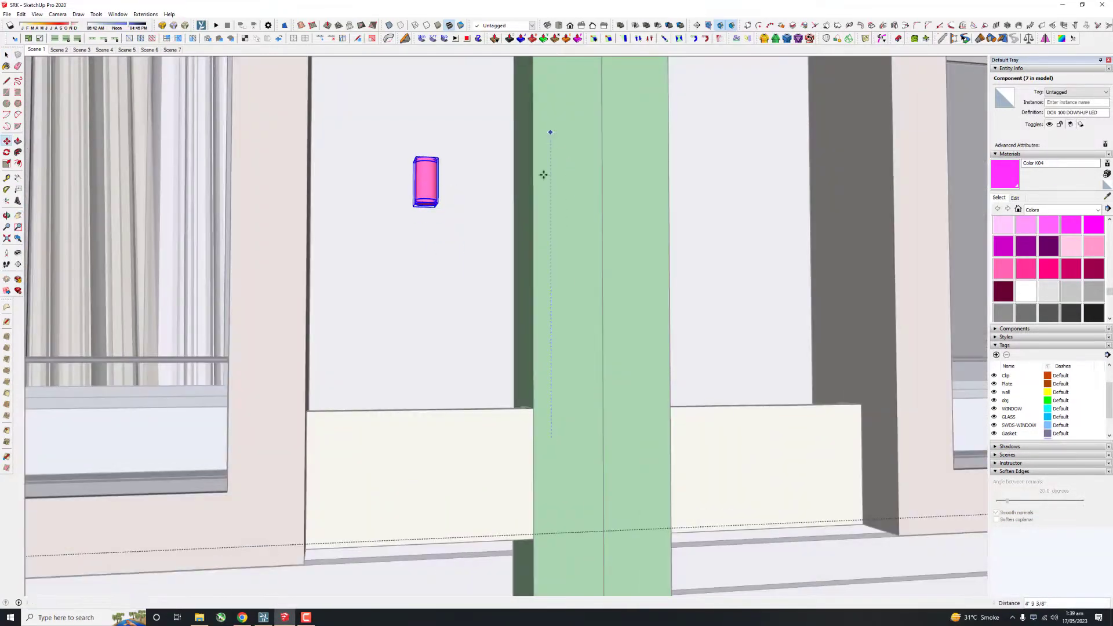
middle_click_drag(544, 175, 406, 324)
scroll(411, 370, "up", 5)
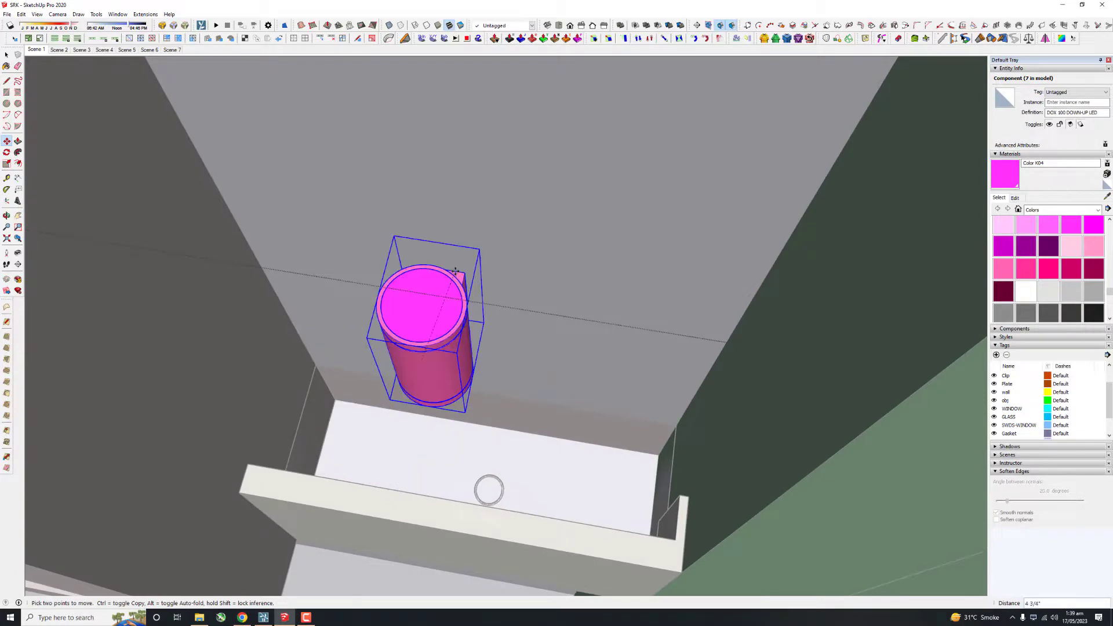
scroll(454, 219, "down", 3)
scroll(437, 264, "up", 4)
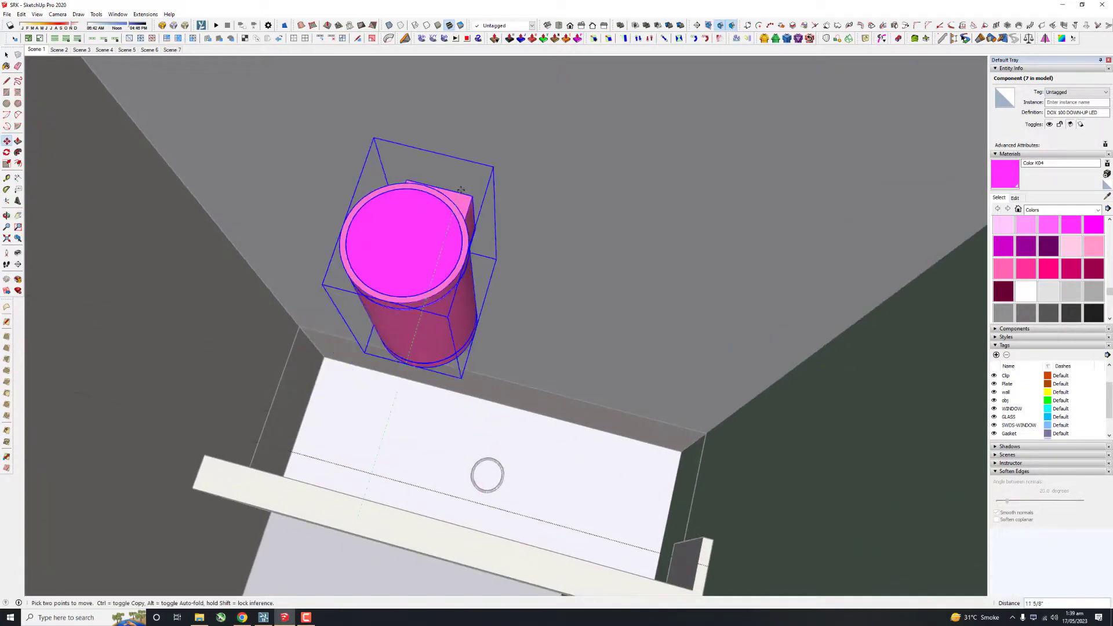
middle_click_drag(472, 148, 394, 286, "shift")
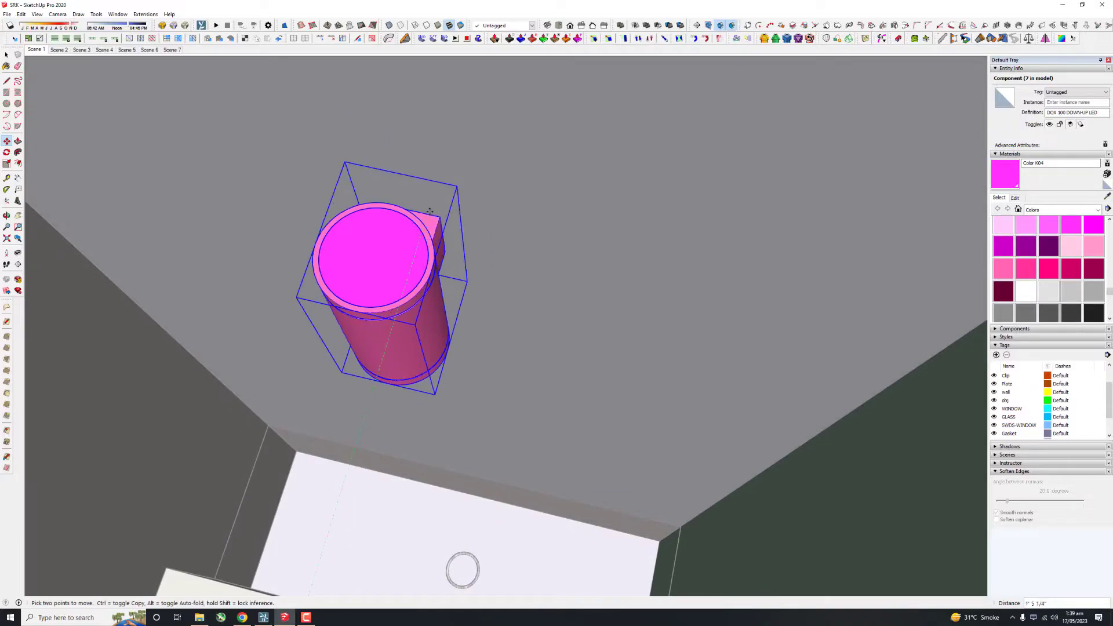
scroll(431, 202, "down", 5)
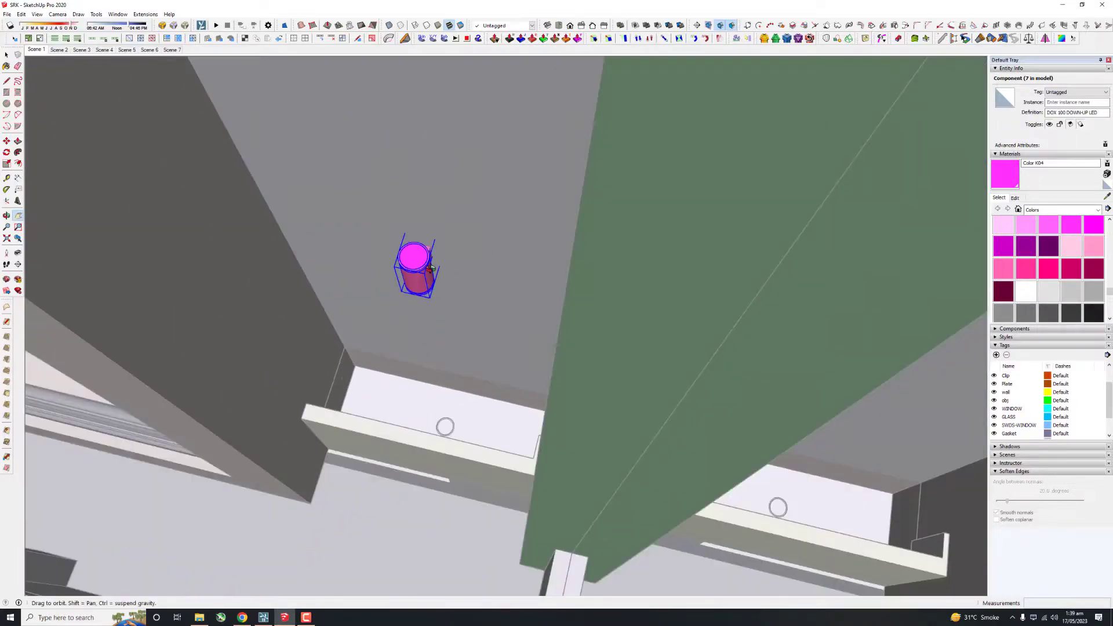
mouse_move(440, 209)
middle_mouse_down()
mouse_move(480, 135)
mouse_move(467, 281)
mouse_move(502, 236)
mouse_move(508, 297)
middle_mouse_up()
Step: From the front view, copy the lamp onto the far upper-floor wall
key("F2")
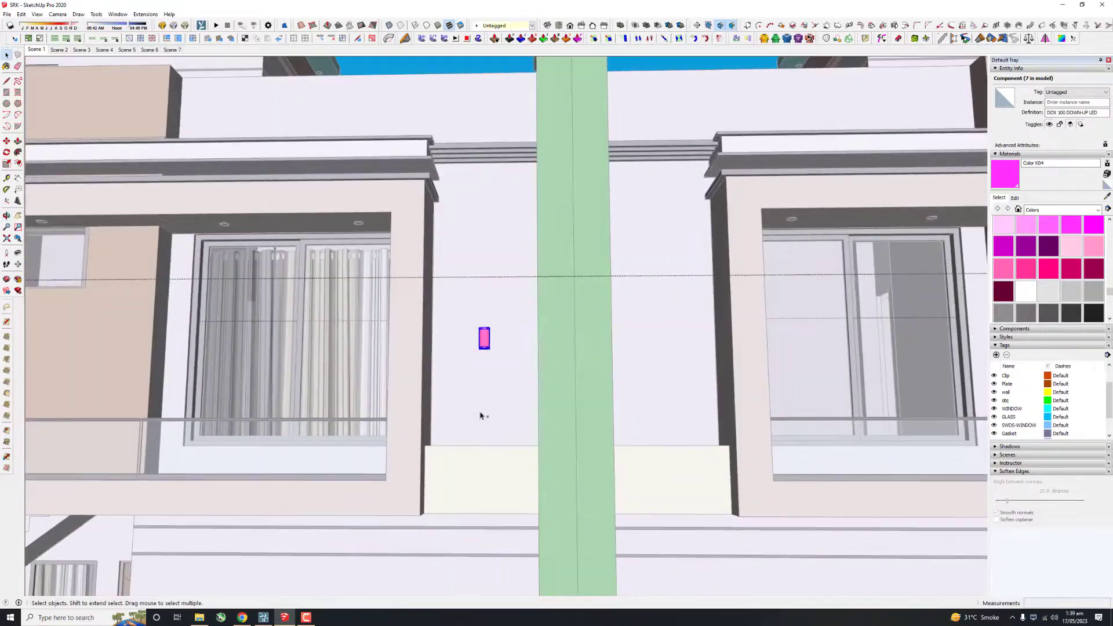
scroll(480, 415, "down", 5)
scroll(443, 316, "up", 4)
scroll(437, 250, "up", 3)
key("m")
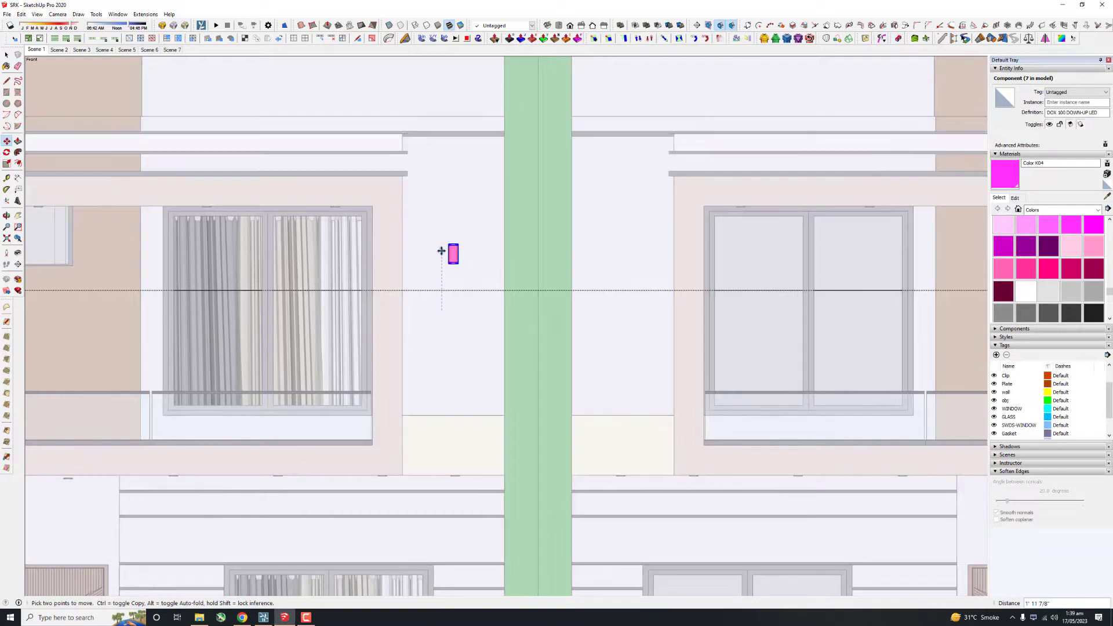
scroll(441, 251, "down", 3)
middle_click_drag(479, 358, 472, 341)
scroll(472, 341, "up", 3)
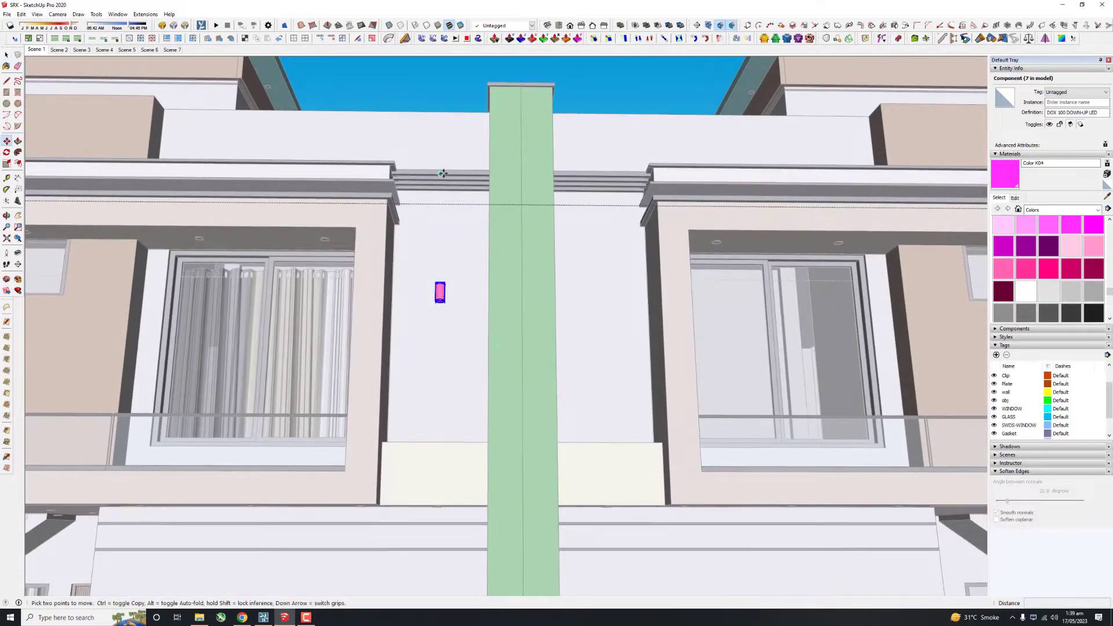
scroll(594, 173, "up", 2)
key("ctrl")
left_click(600, 174)
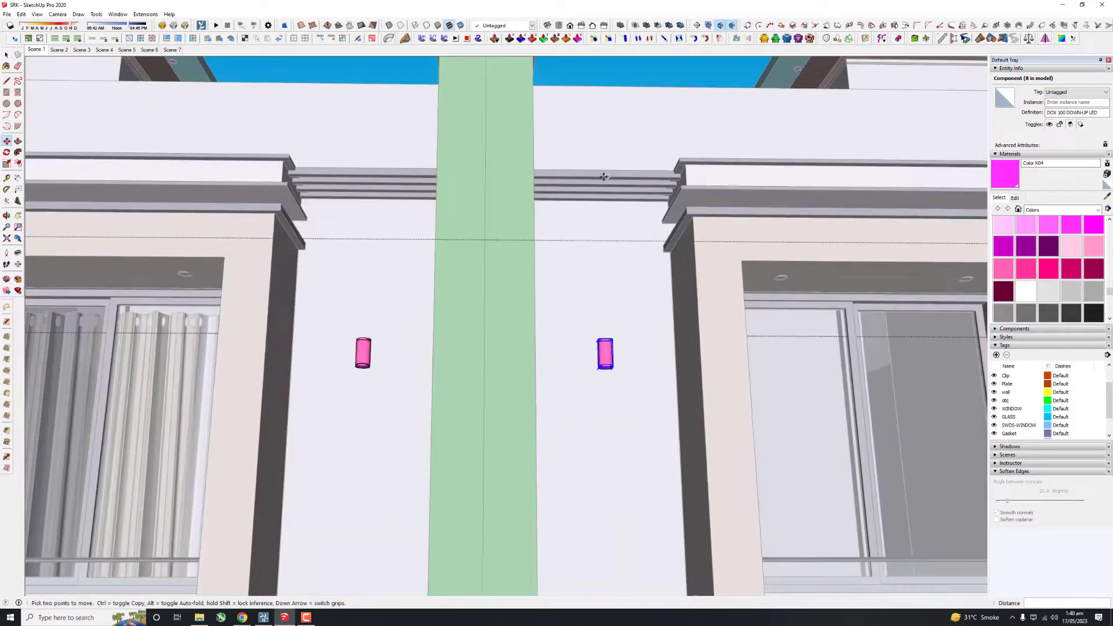
scroll(600, 174, "down", 4)
middle_click_drag(521, 261, 290, 261, "shift")
scroll(486, 204, "up", 4)
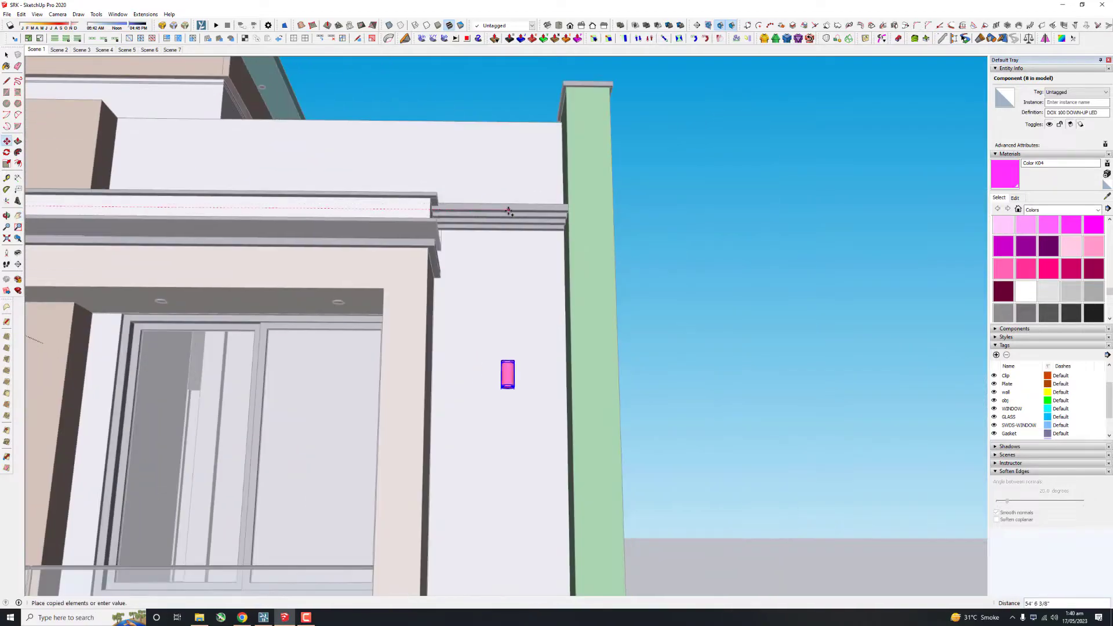
left_click(499, 216)
Step: Place another lamp copy beside the green pillar and view the whole terrace block
scroll(498, 216, "down", 2)
scroll(498, 216, "down", 3)
scroll(498, 216, "down", 3)
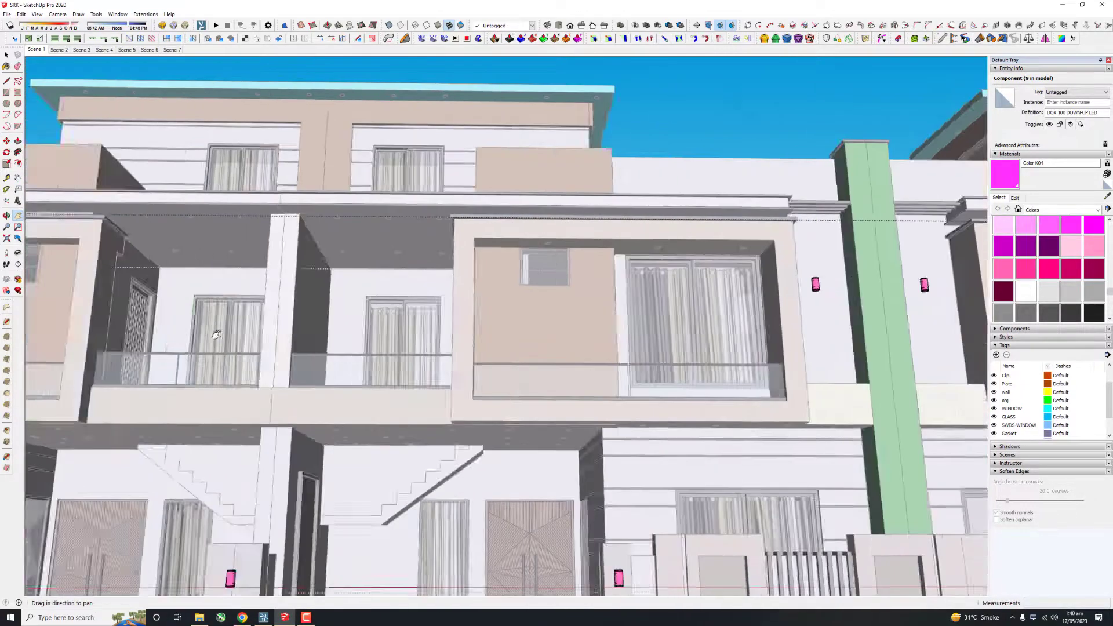
middle_click_drag(232, 278, 419, 280, "shift")
scroll(467, 157, "up", 5)
scroll(467, 124, "down", 4)
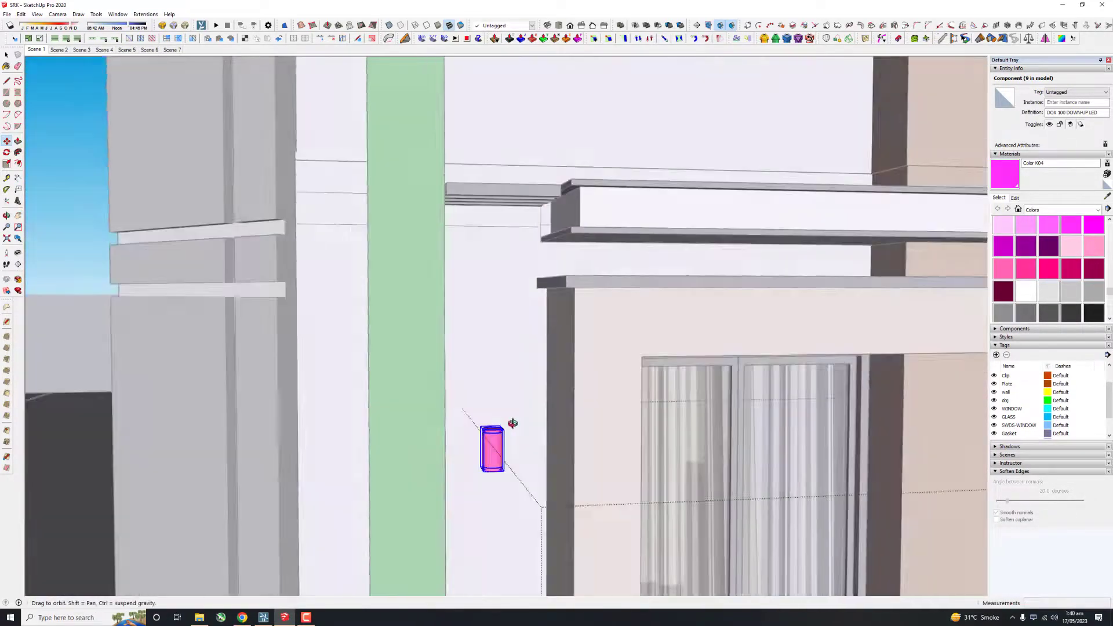
left_click(508, 422)
scroll(509, 422, "down", 5)
mouse_move(580, 492)
middle_mouse_down()
mouse_move(348, 375)
mouse_move(441, 325)
middle_mouse_up()
scroll(441, 325, "down", 3)
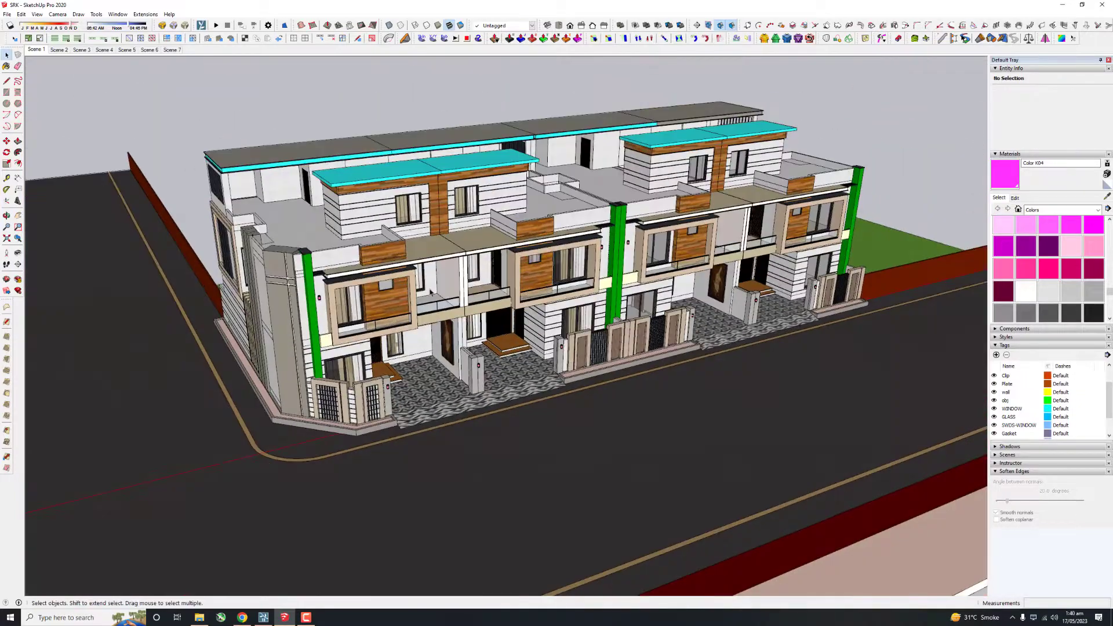
scroll(464, 288, "up", 2)
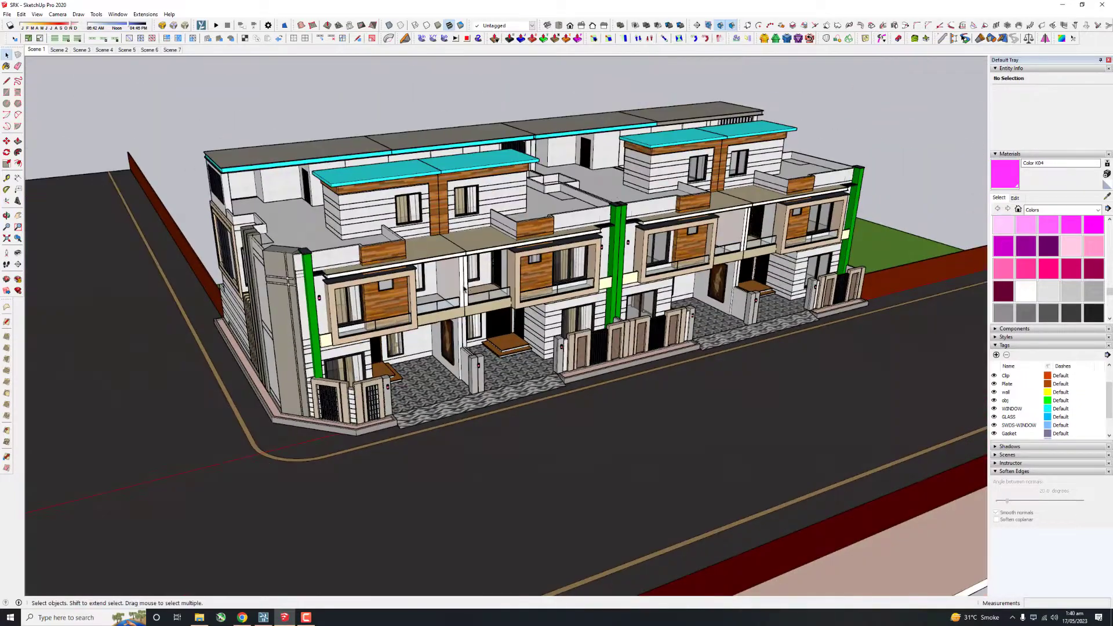
Step: In Lumion, give the marble wall a new material from the library
left_click(262, 618)
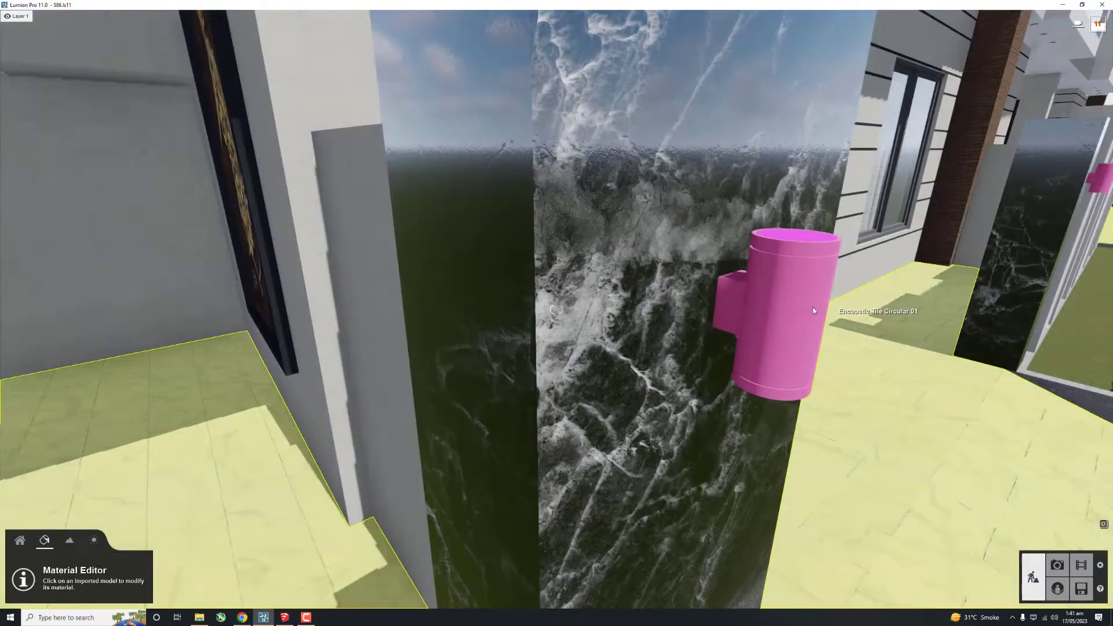
left_click(696, 301)
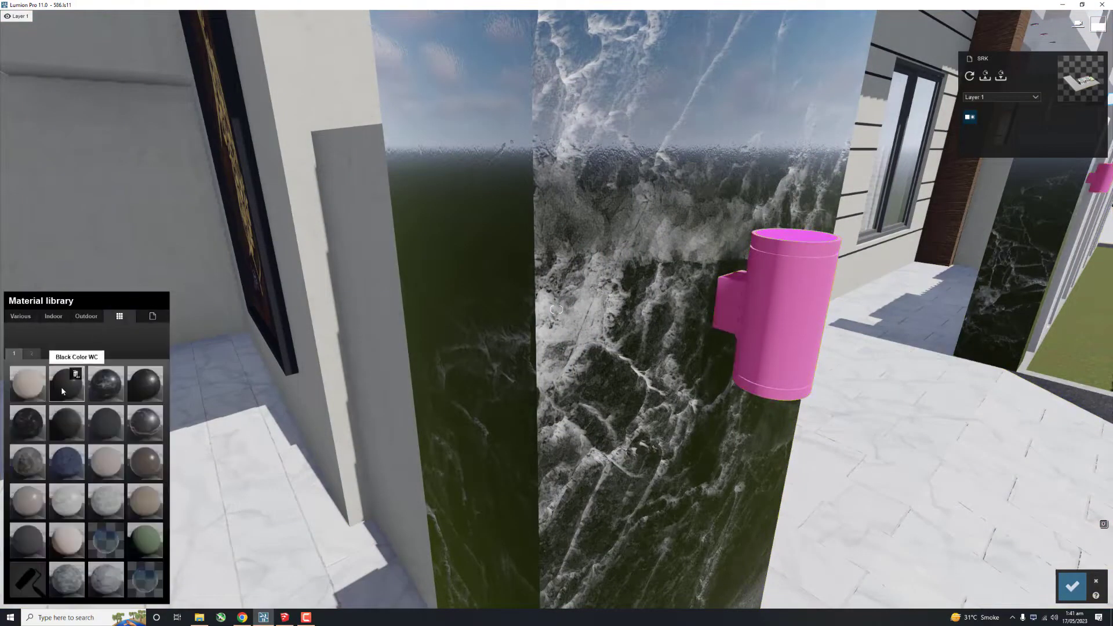
left_click(791, 232)
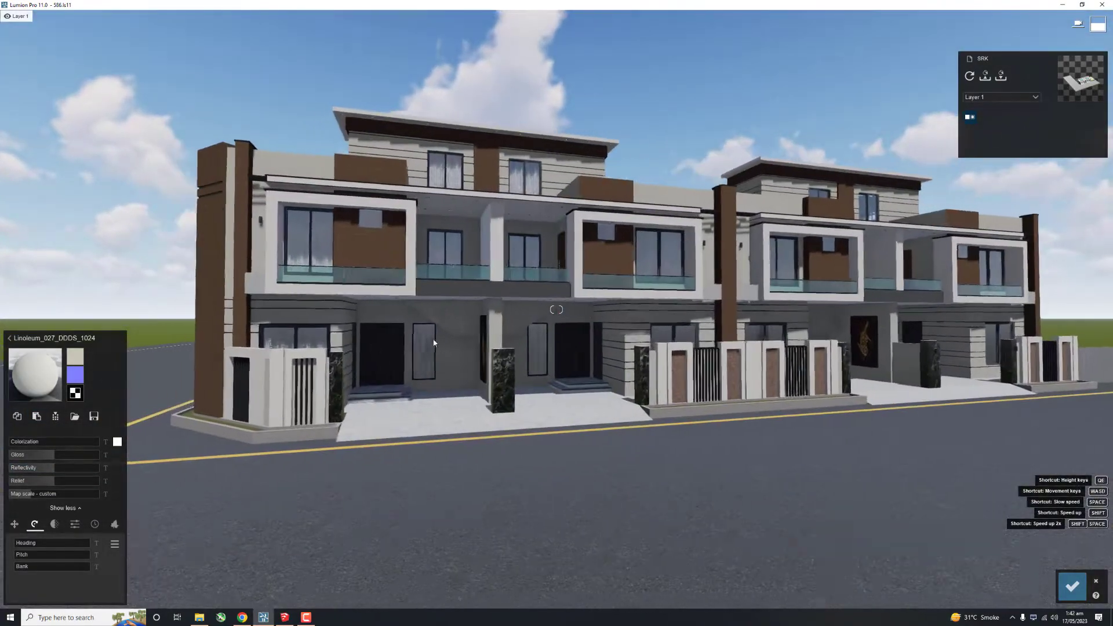
Step: Replace the balcony glass panels with Interior Glass 002 and confirm the material edits
left_click(350, 277)
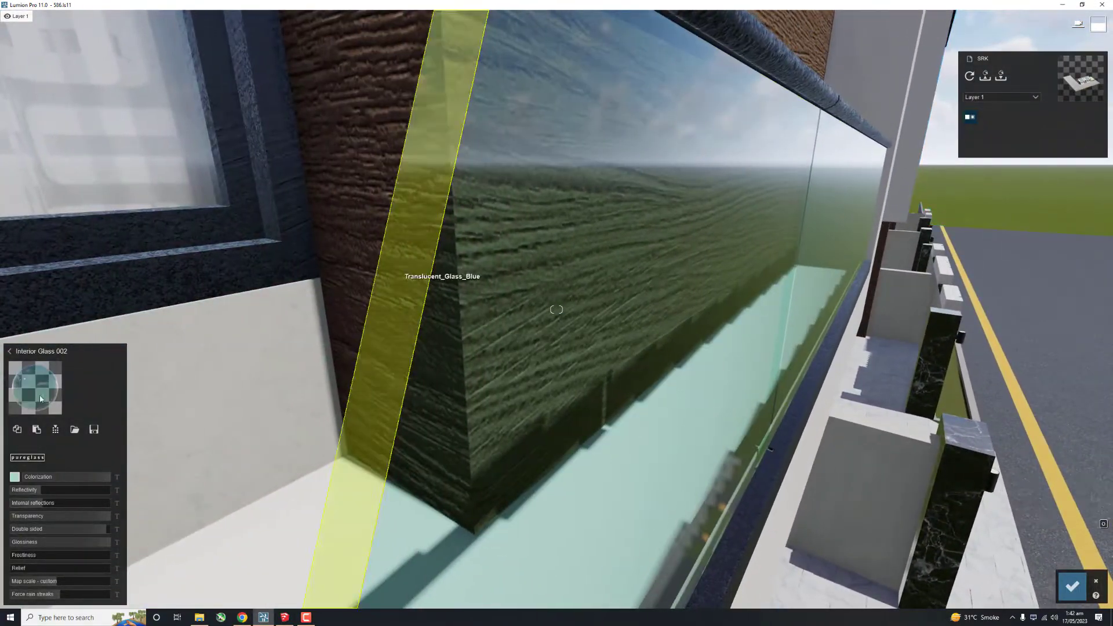
left_click(400, 278)
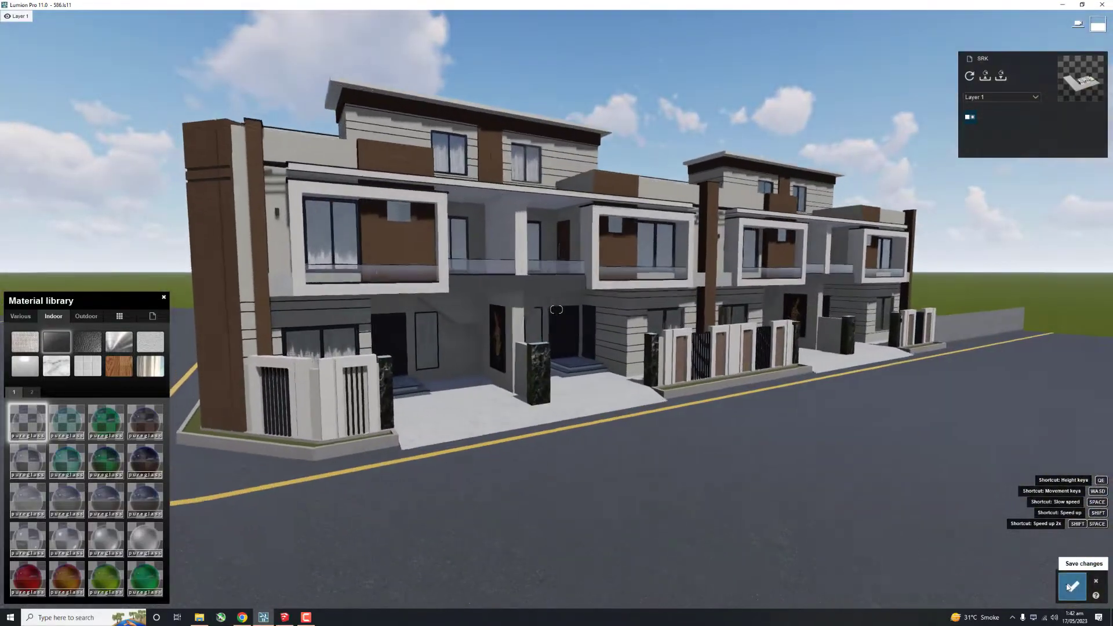
left_click(1072, 586)
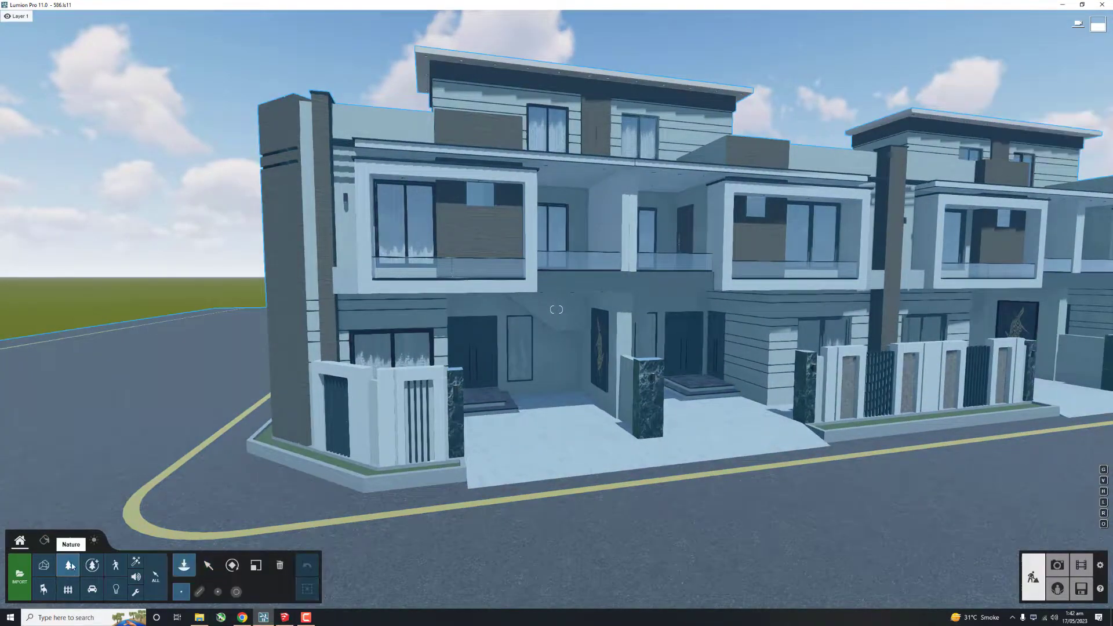
Step: Place two patches of Leaves Elm Square Large Edge on the road in front of the houses
left_click(70, 565)
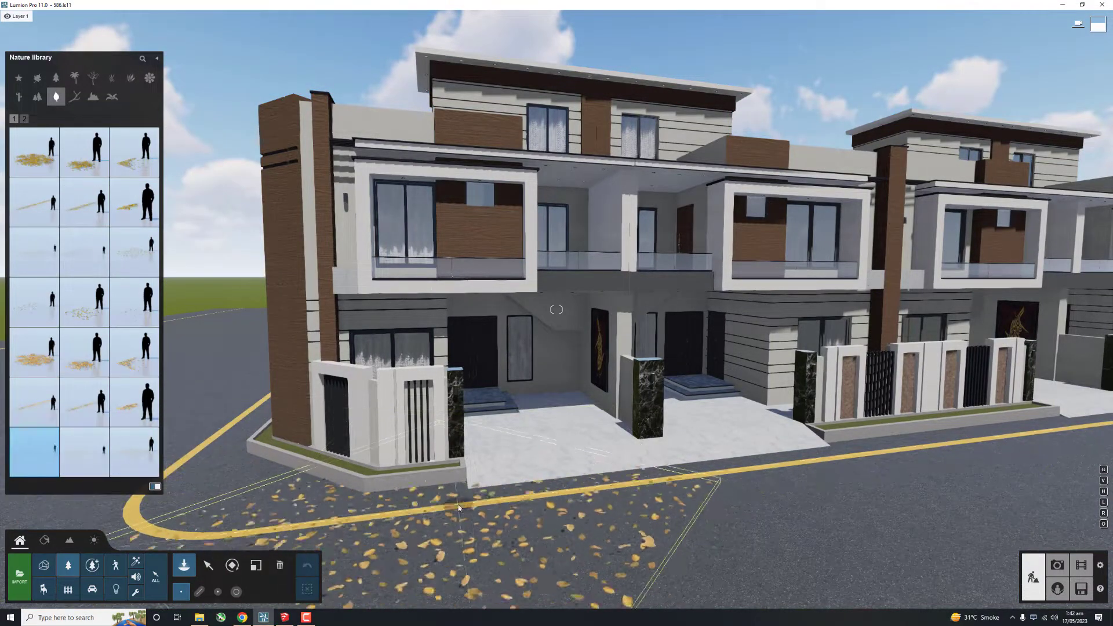
scroll(458, 508, "down", 5)
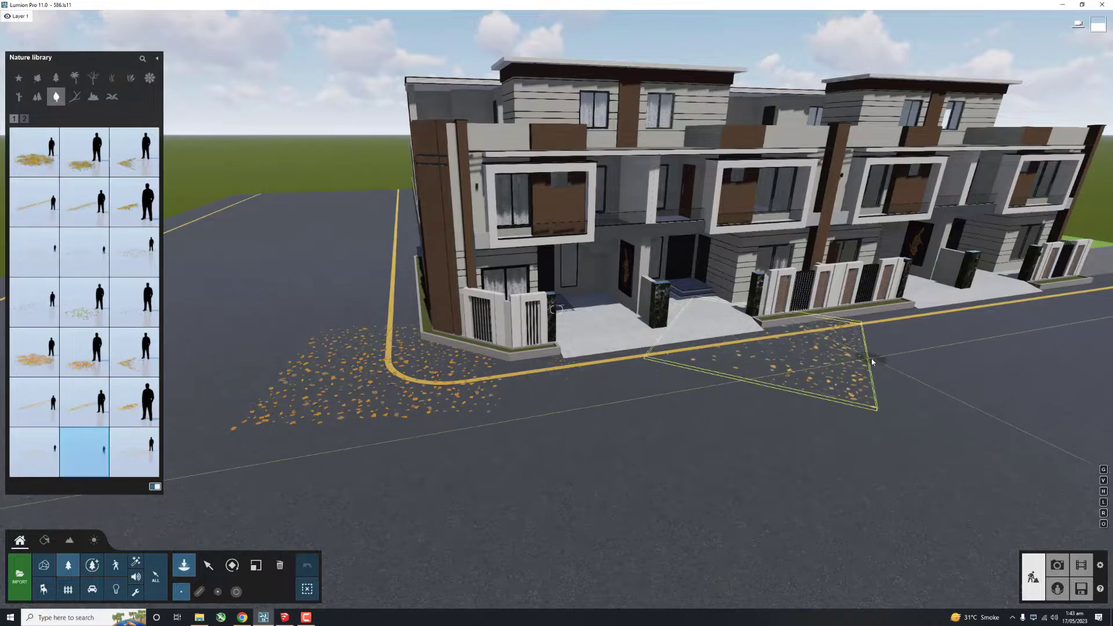
left_click(904, 365)
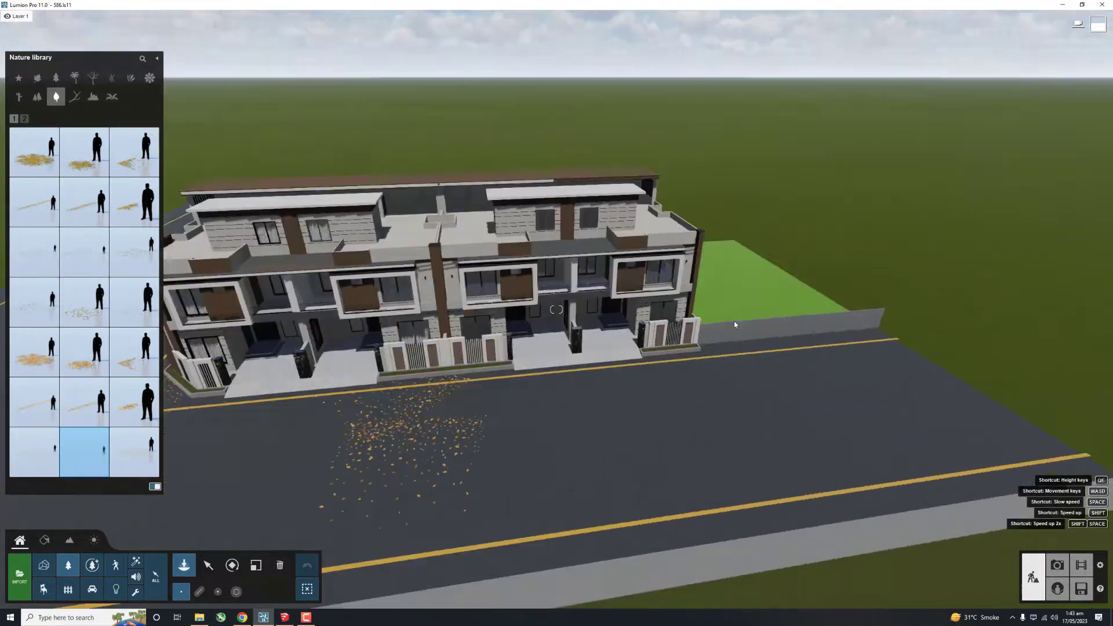
right_click_drag(887, 334, 717, 289)
mouse_move(800, 269)
right_mouse_down()
mouse_move(778, 248)
mouse_move(625, 224)
mouse_move(662, 256)
right_mouse_up()
left_click(786, 239)
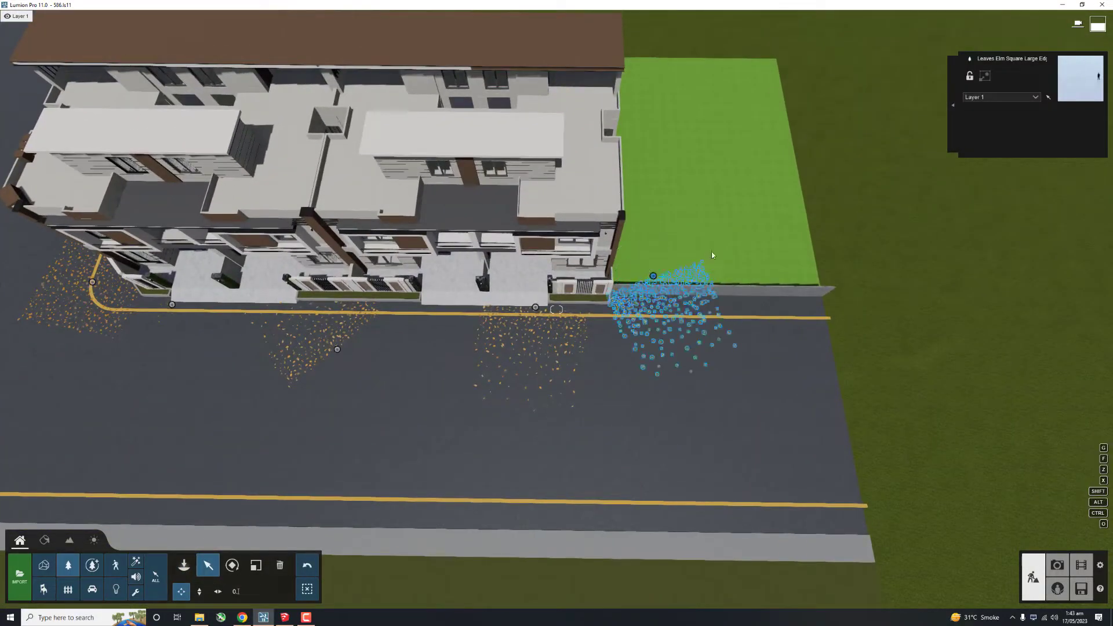
scroll(712, 255, "down", 5)
scroll(544, 383, "down", 4)
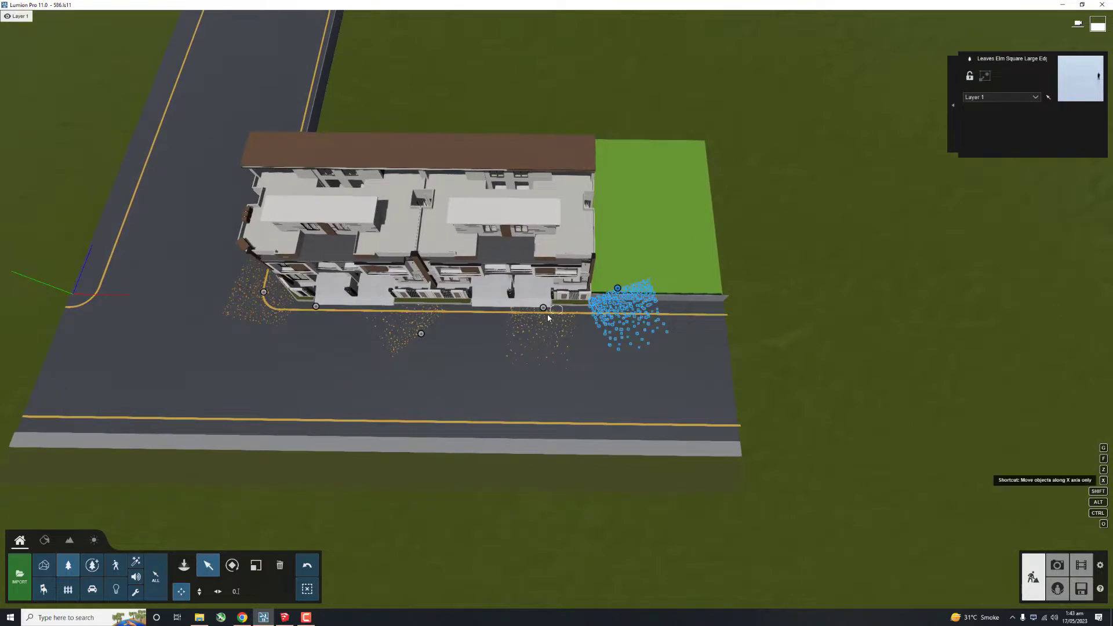
right_click_drag(528, 307, 580, 367)
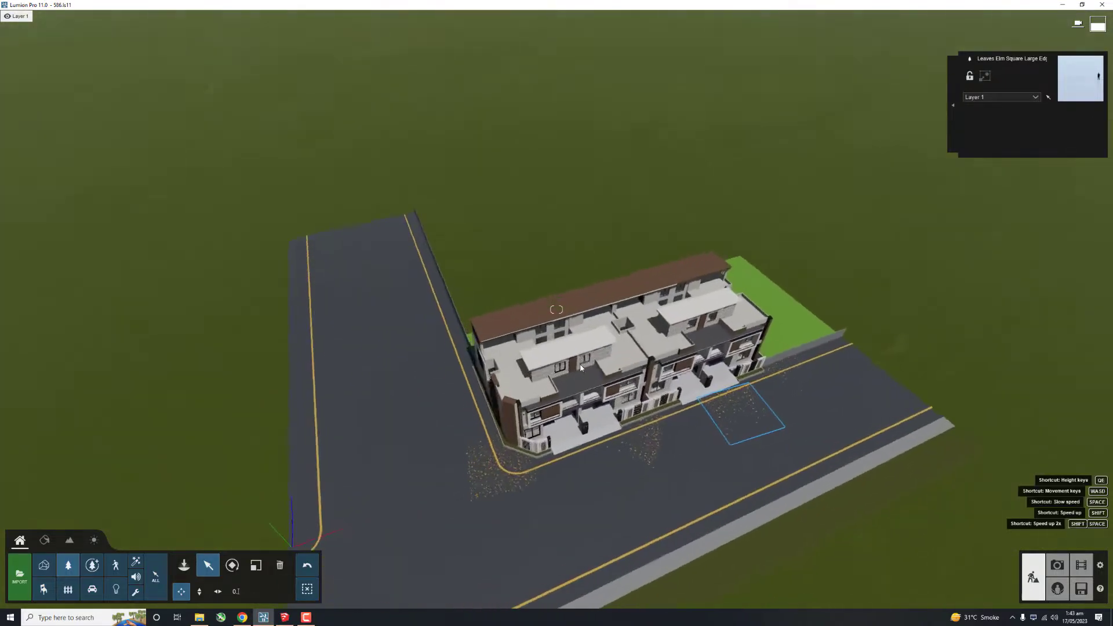
scroll(580, 367, "down", 2)
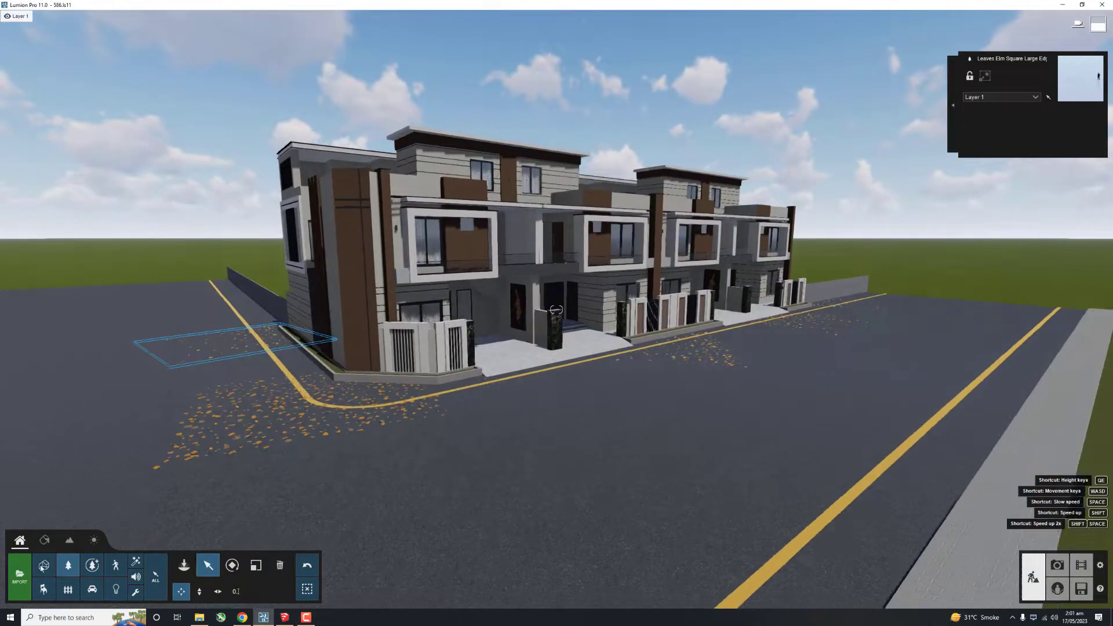
Step: Delete the lone tree standing on the lawn
left_click(68, 566)
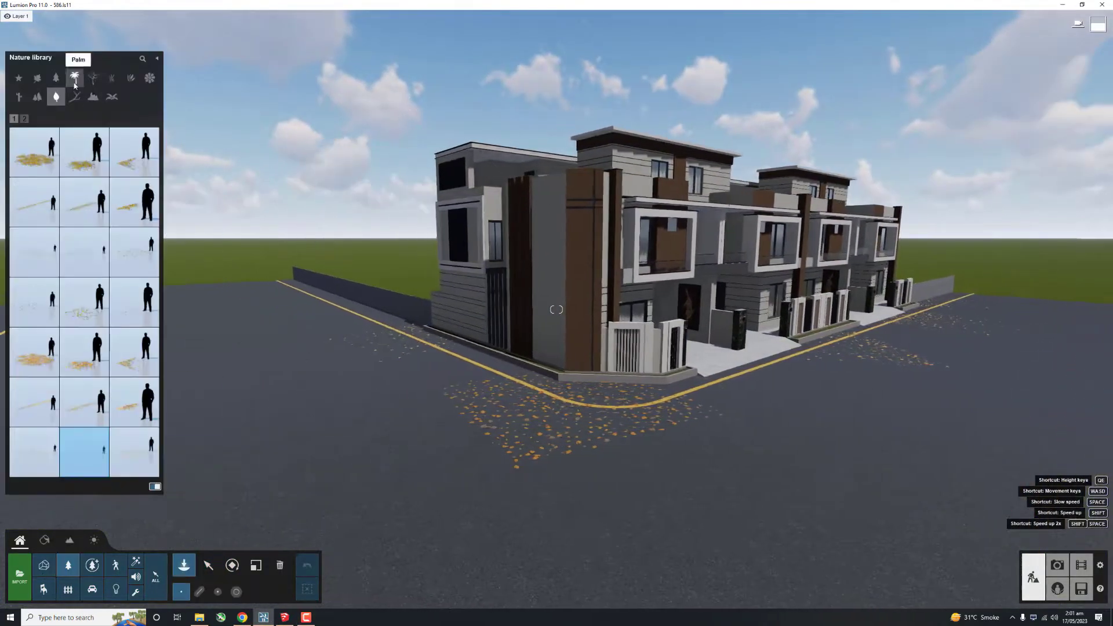
left_click(141, 471)
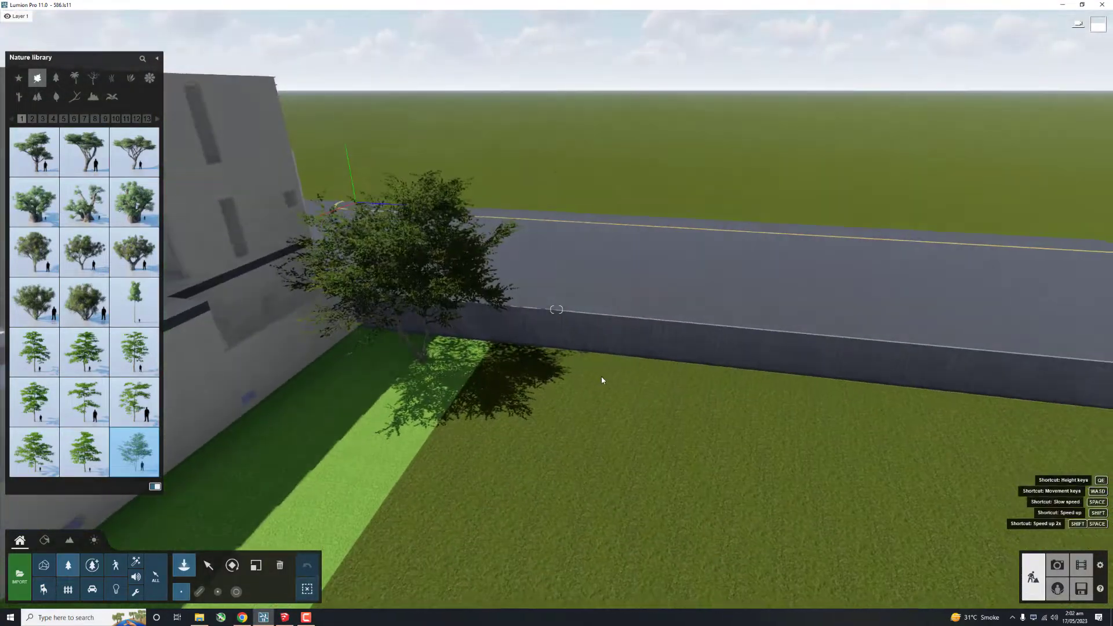
scroll(559, 378, "down", 10)
left_click(295, 332, "ctrl")
key("Delete")
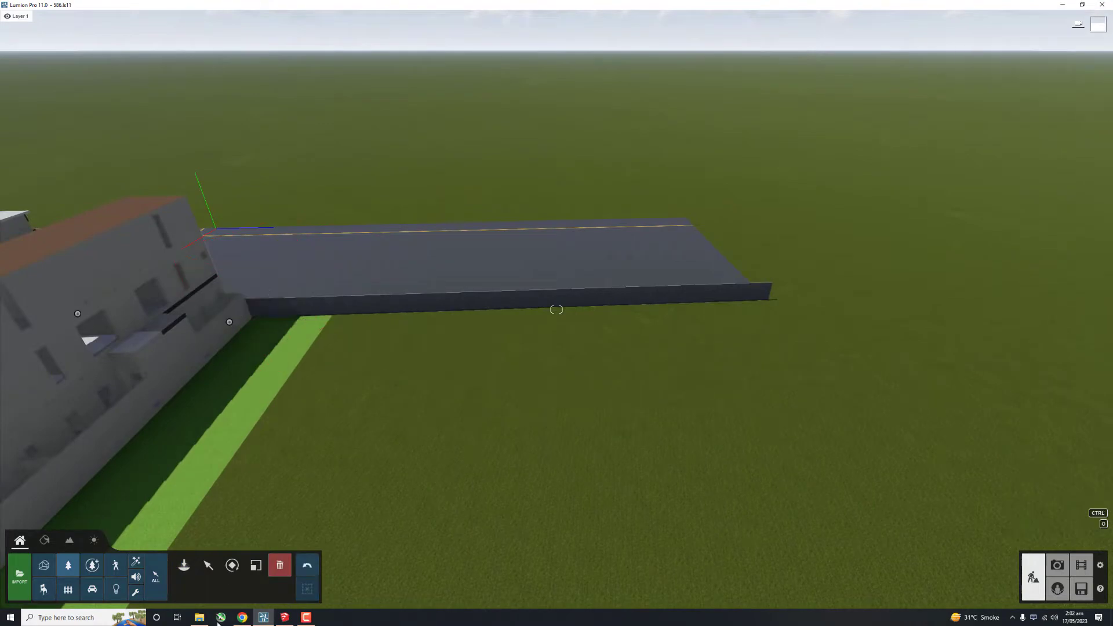
Step: Place a line of AmericanBeech-M2 HQ trees along the boundary wall from end to end
left_click(184, 565)
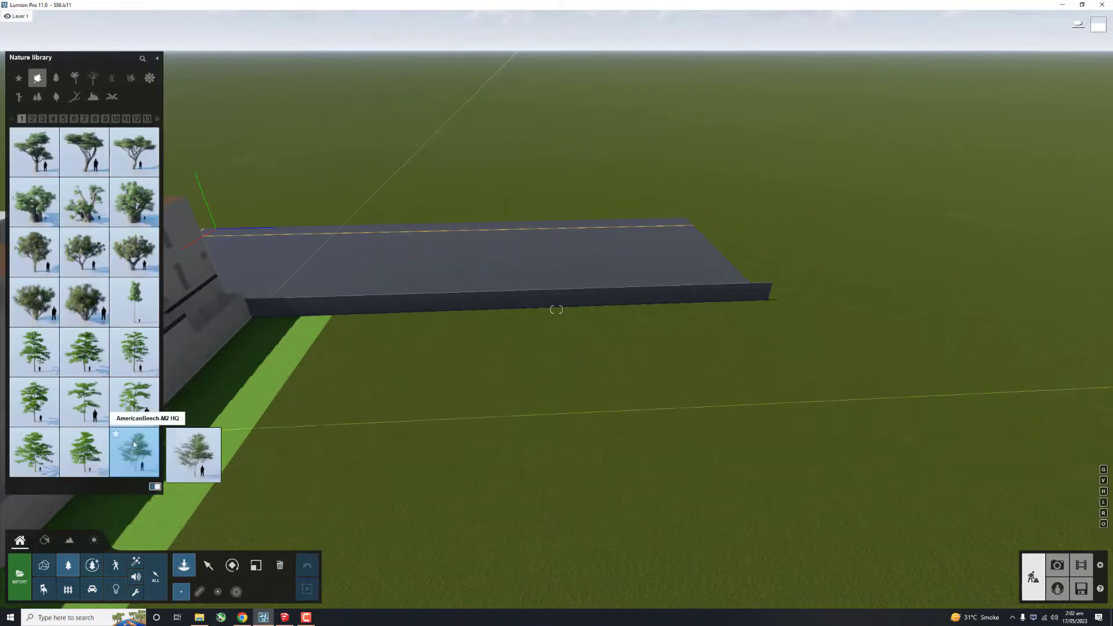
left_click(43, 119)
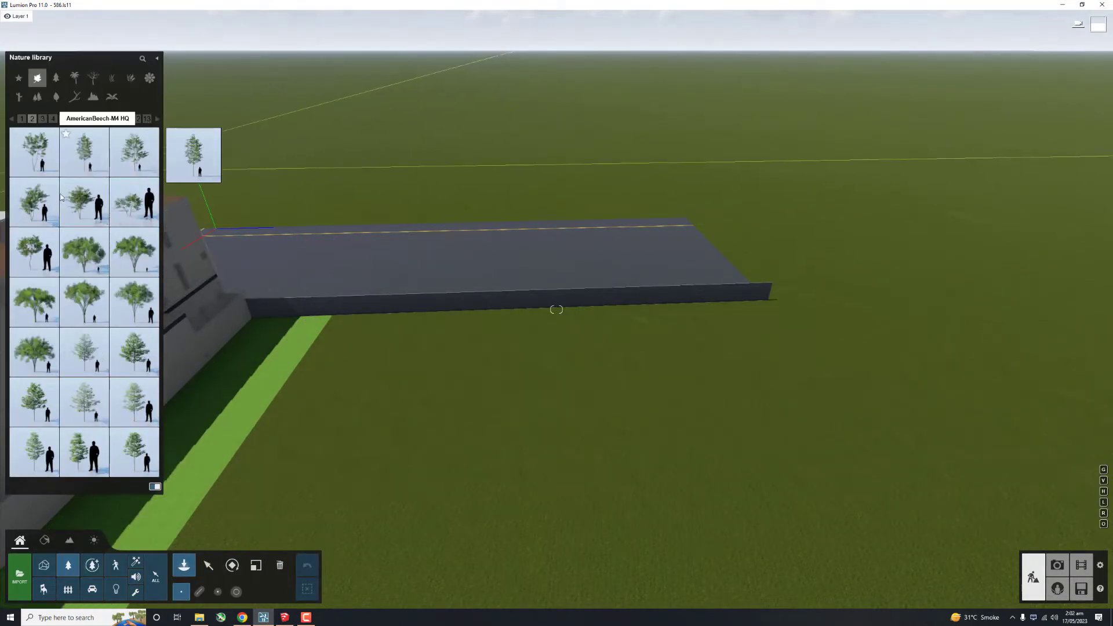
left_click(134, 402)
left_click(21, 118)
left_click(134, 452)
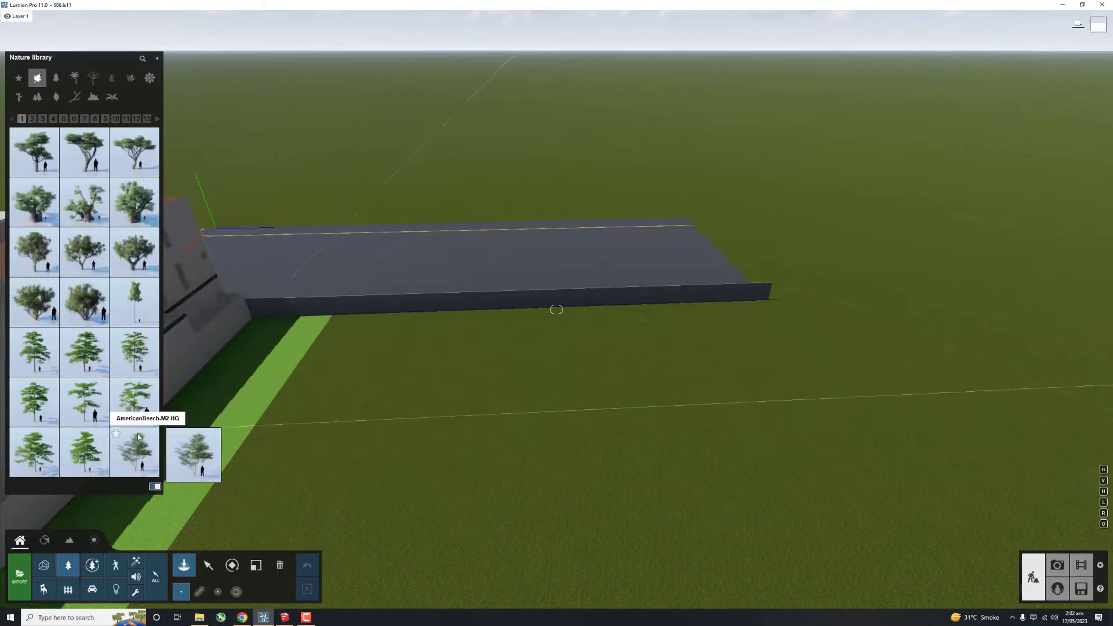
left_click(199, 591)
left_click(262, 321)
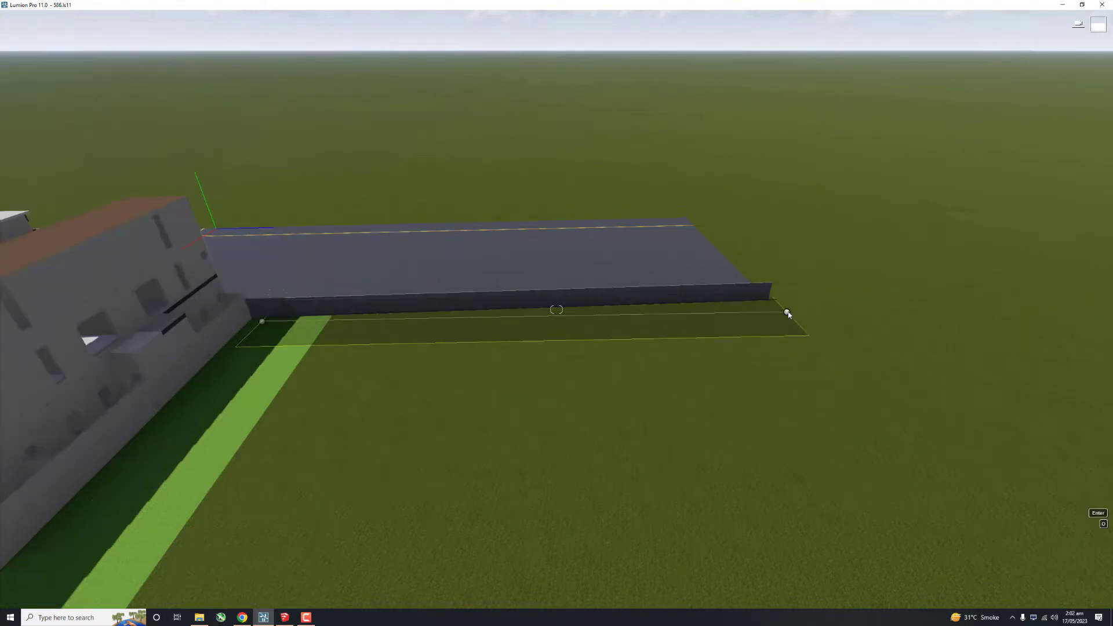
left_click(788, 311)
Step: Raise the row's Number Of Items to about 15 trees, dropping the trial second tree type
scroll(108, 380, "down", 1)
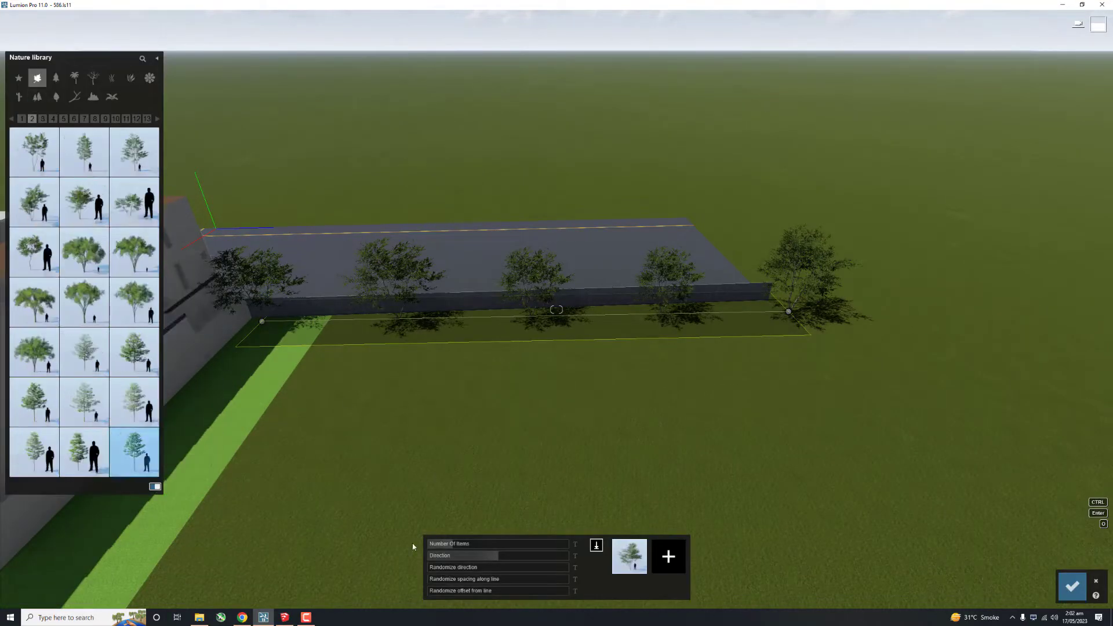
left_click_drag(451, 544, 464, 545)
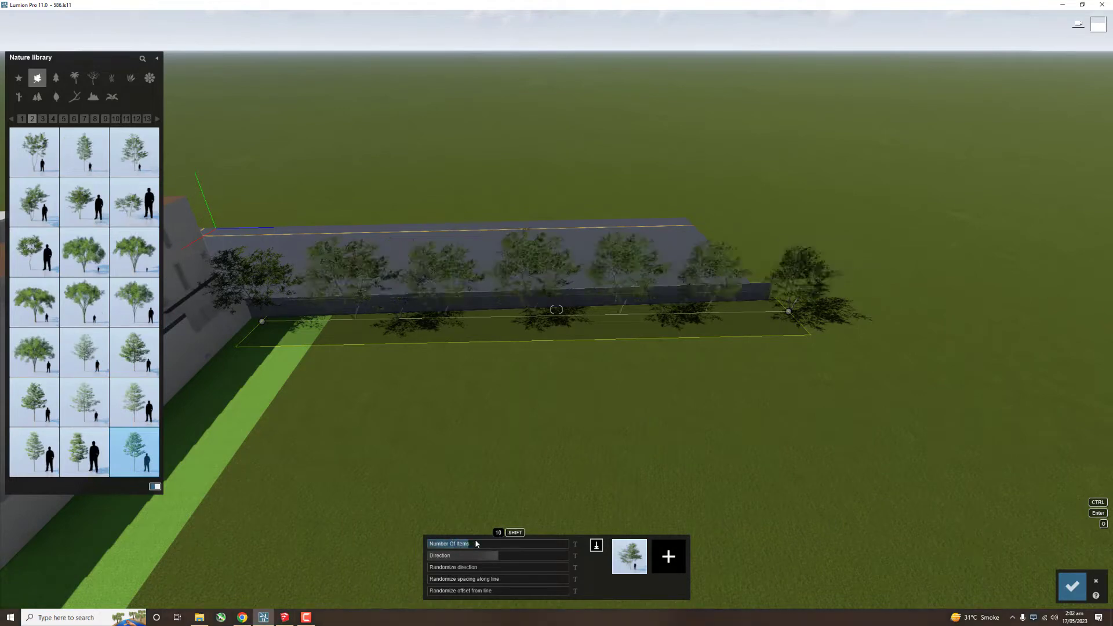
left_click(156, 441)
left_click_drag(459, 545, 491, 549)
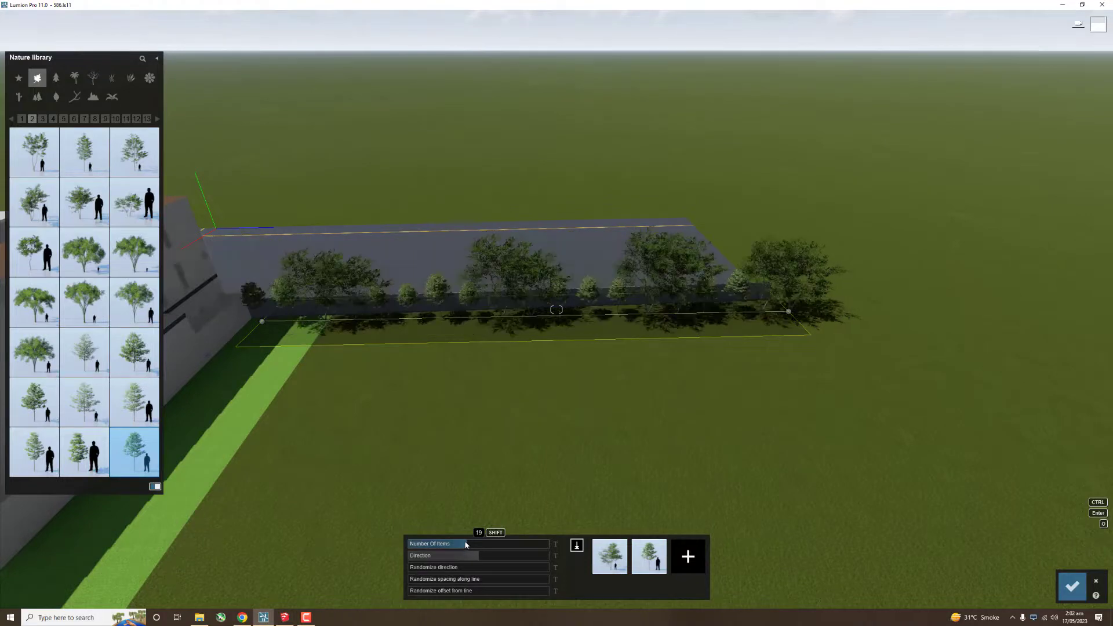
left_click(659, 546)
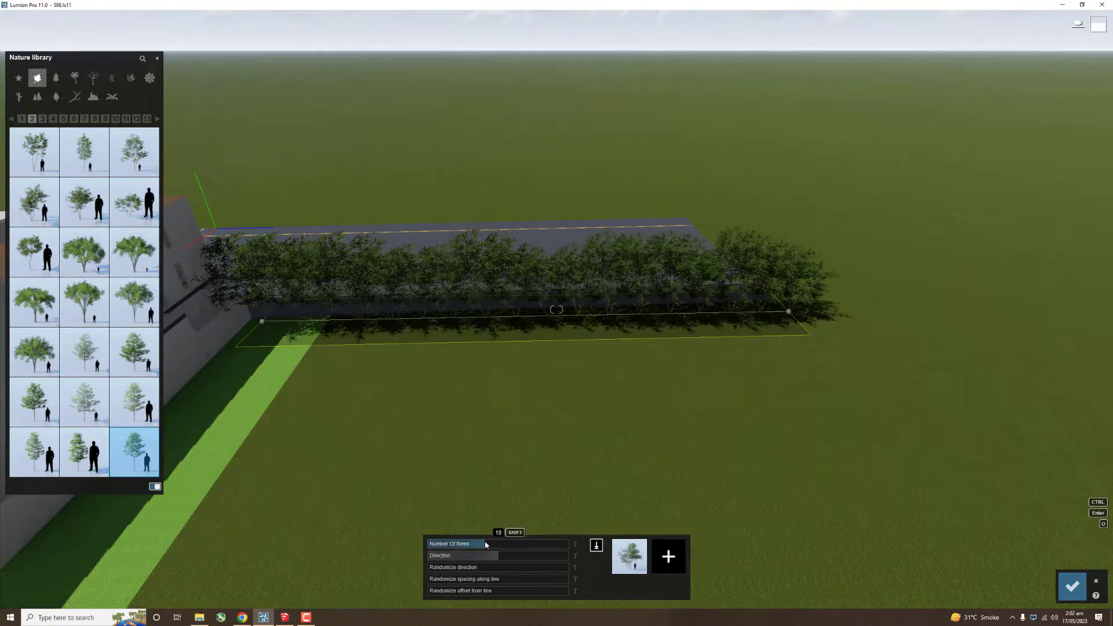
left_click_drag(484, 544, 460, 544)
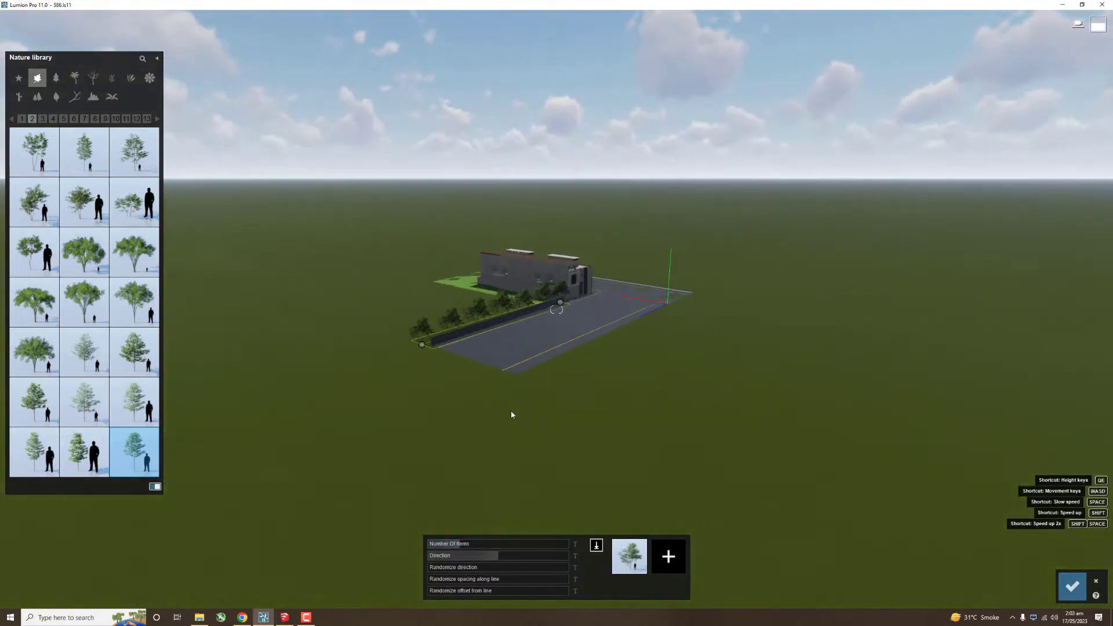
Step: Confirm the tree row and switch the Nature library to palm trees
left_click(1072, 586)
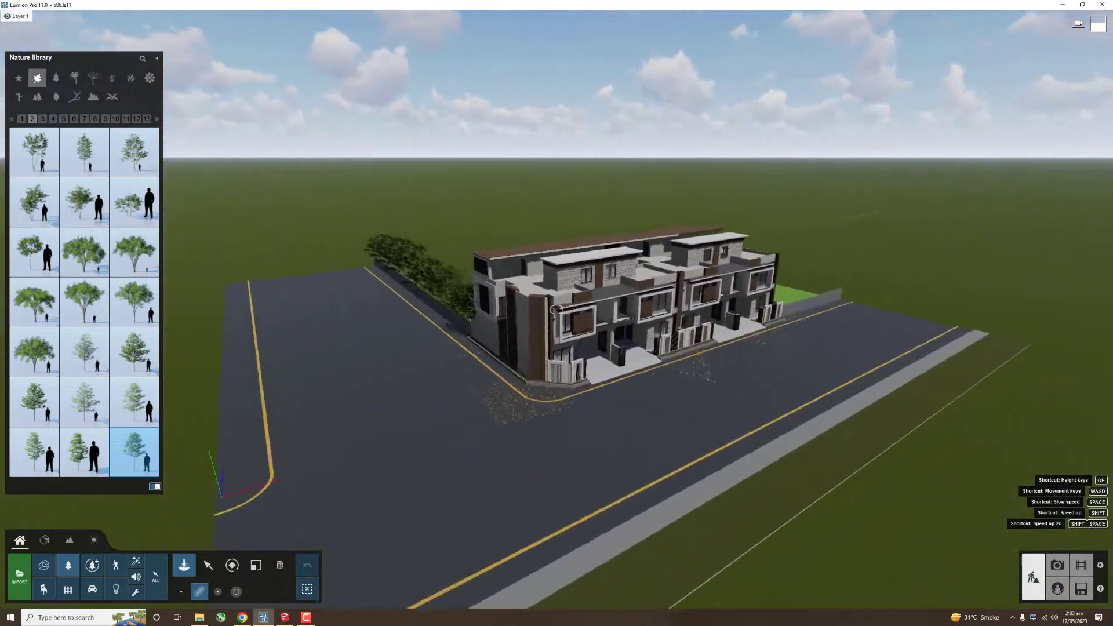
key("m")
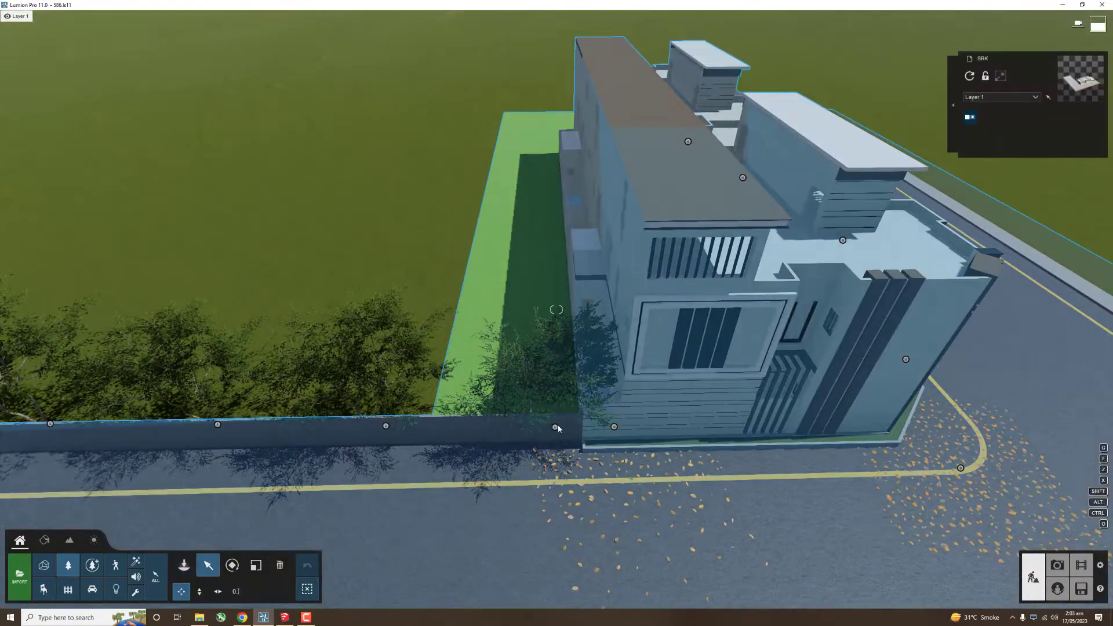
left_click(554, 428)
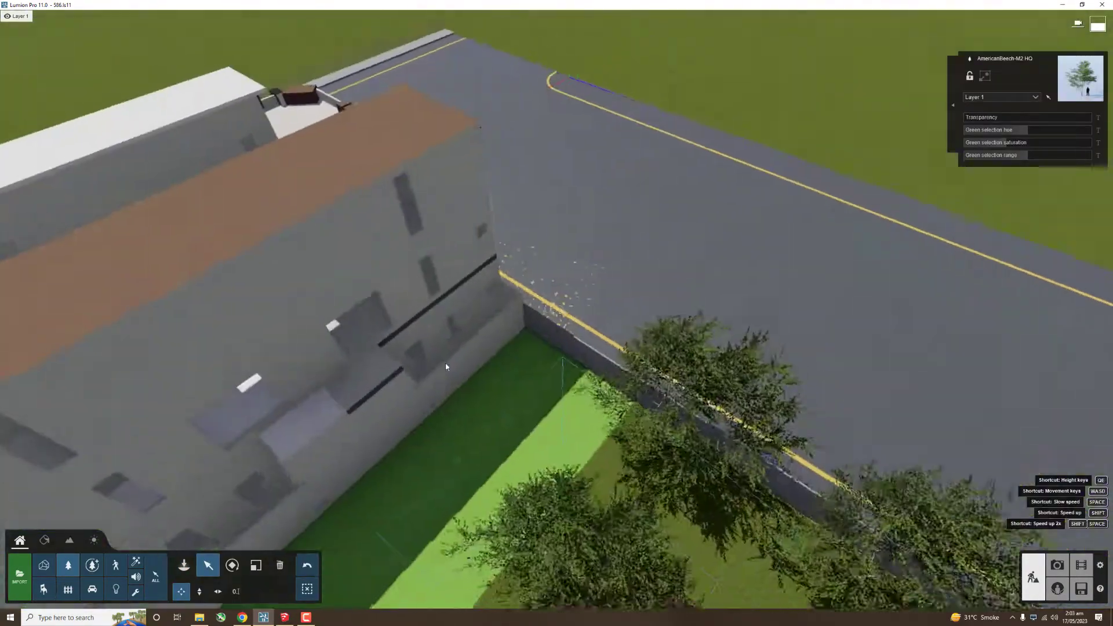
left_click(68, 567)
left_click(55, 78)
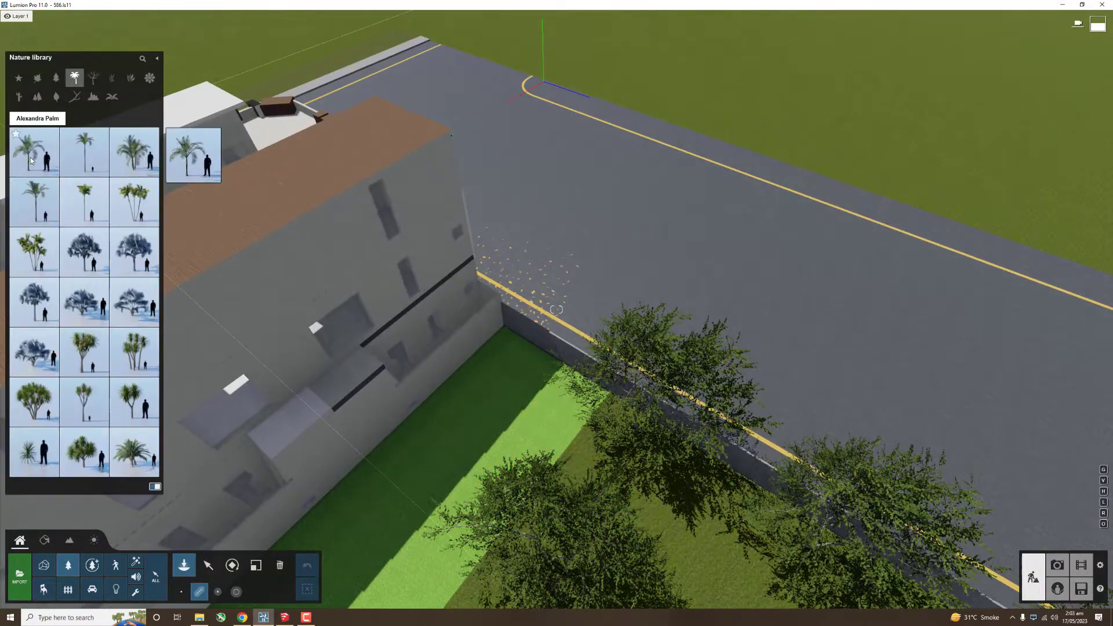
key("l")
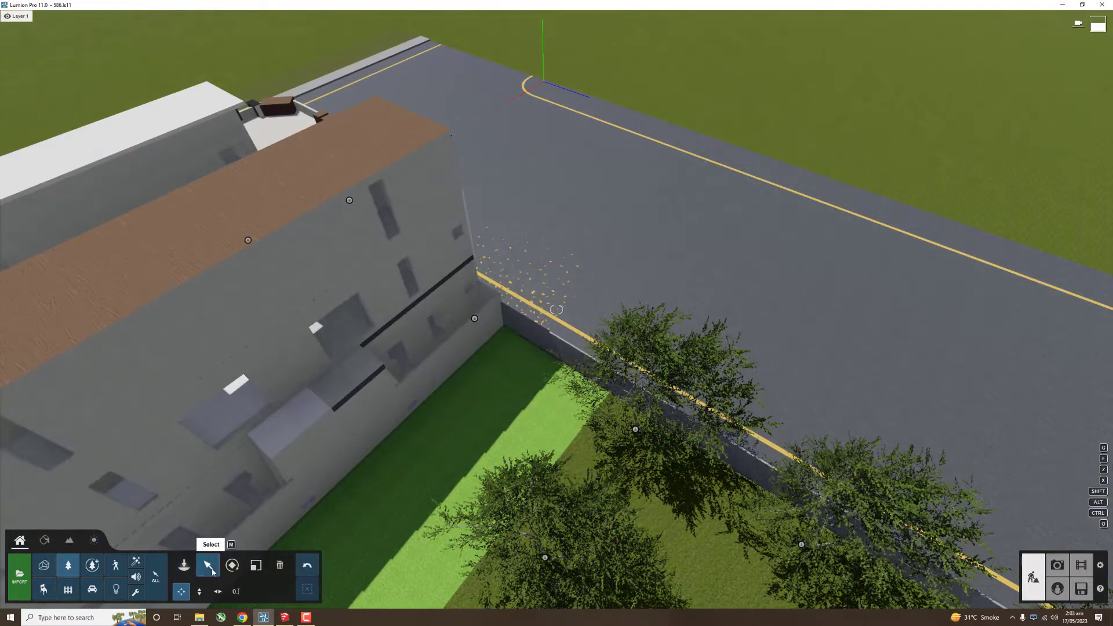
left_click(68, 565)
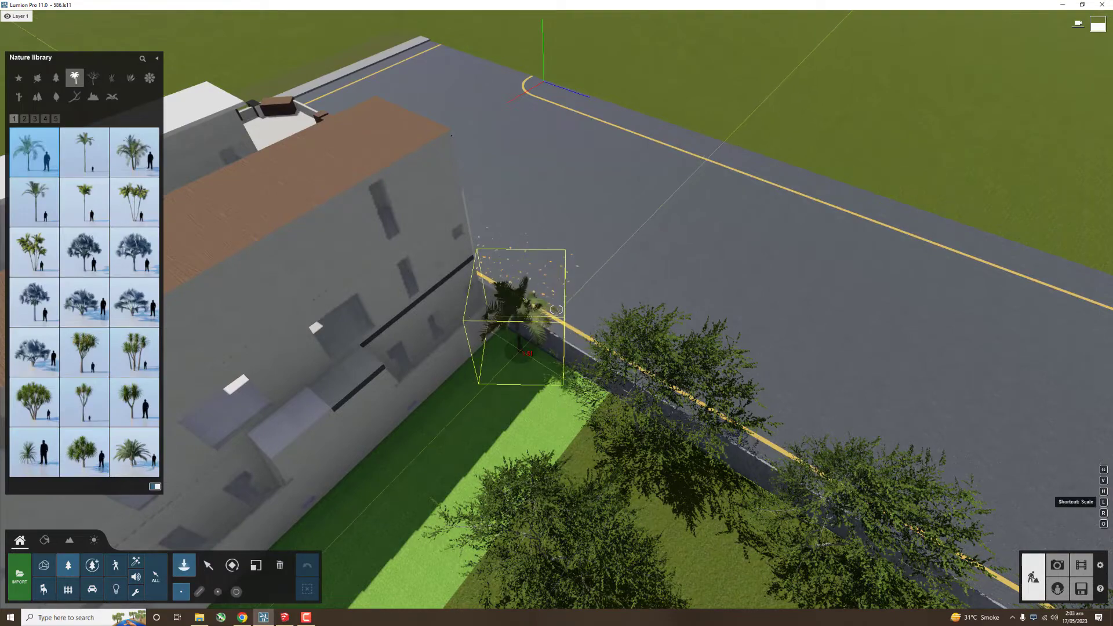
Step: Place an Alexandra Palm Extra Large at the wall corner by the end house
right_click_drag(534, 401, 499, 383)
left_click(84, 152)
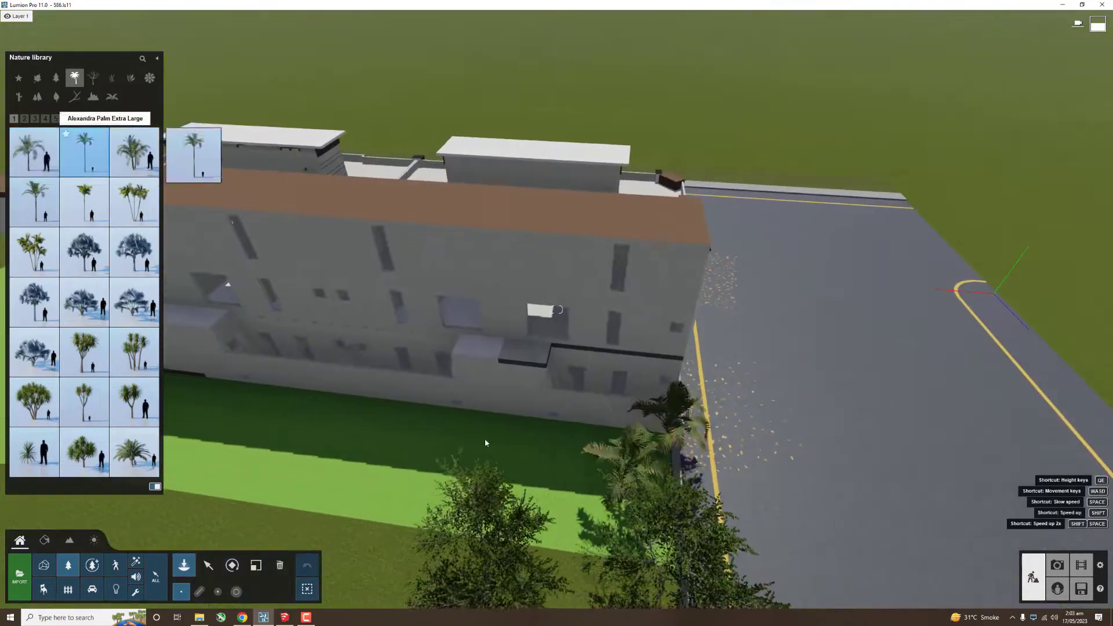
mouse_move(585, 490)
right_mouse_down()
mouse_move(608, 413)
mouse_move(556, 309)
right_mouse_up()
left_click(607, 413)
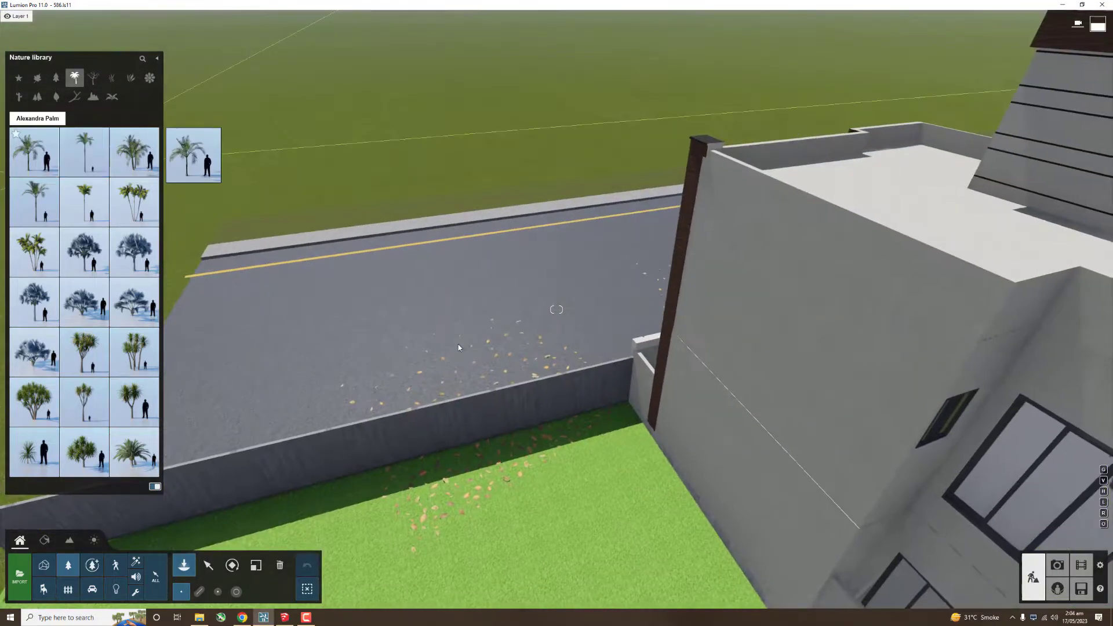
Step: Add a regular Alexandra Palm beside the end house and select it to check placement
left_click(34, 152)
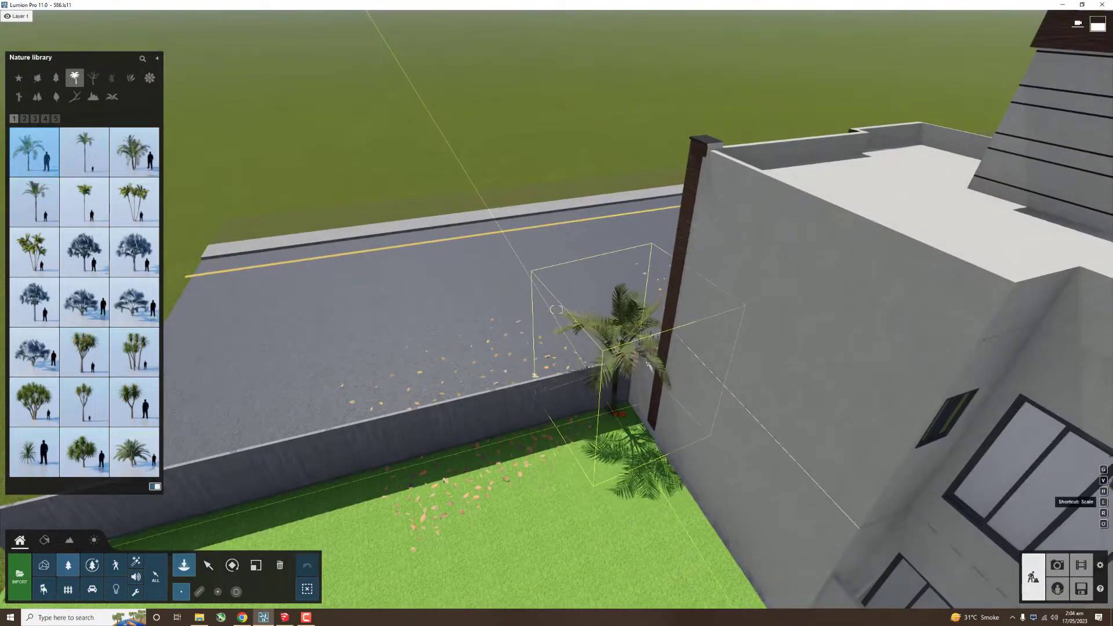
right_click_drag(616, 415, 557, 309)
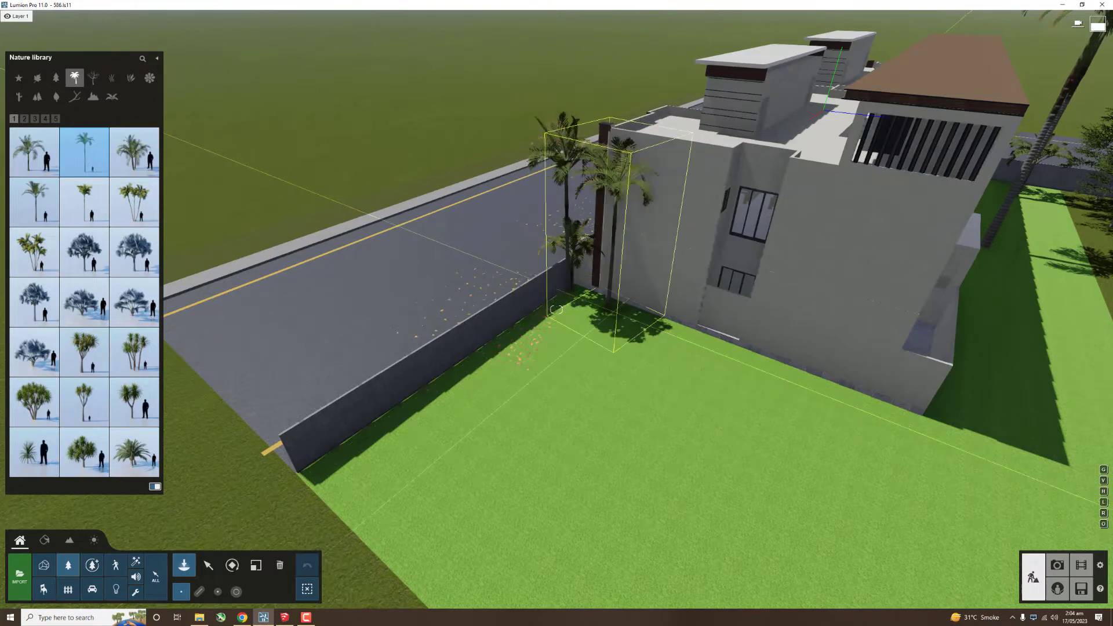
right_click_drag(556, 310, 599, 311)
left_click(599, 310)
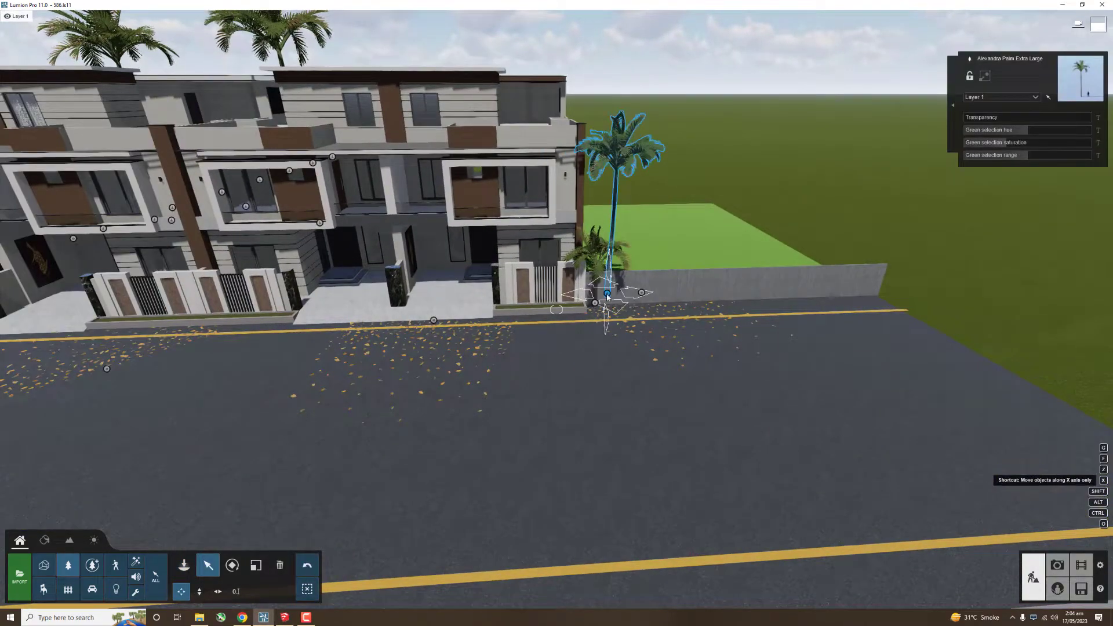
left_click(67, 565)
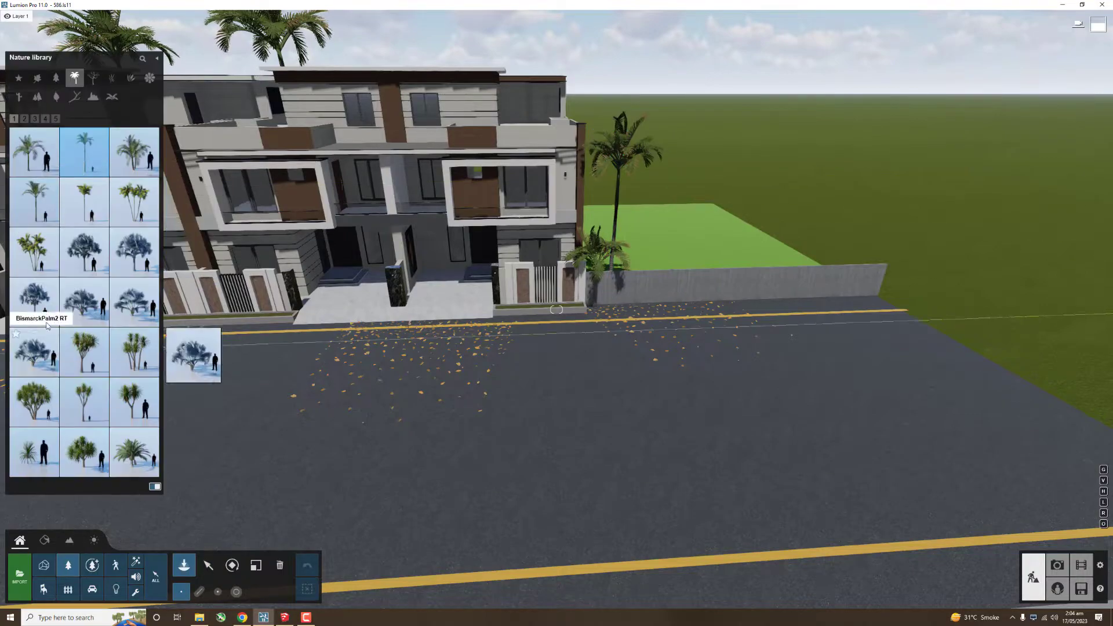
Step: Place three broadleaf trees across the side lawn
left_click(37, 78)
left_click(134, 452)
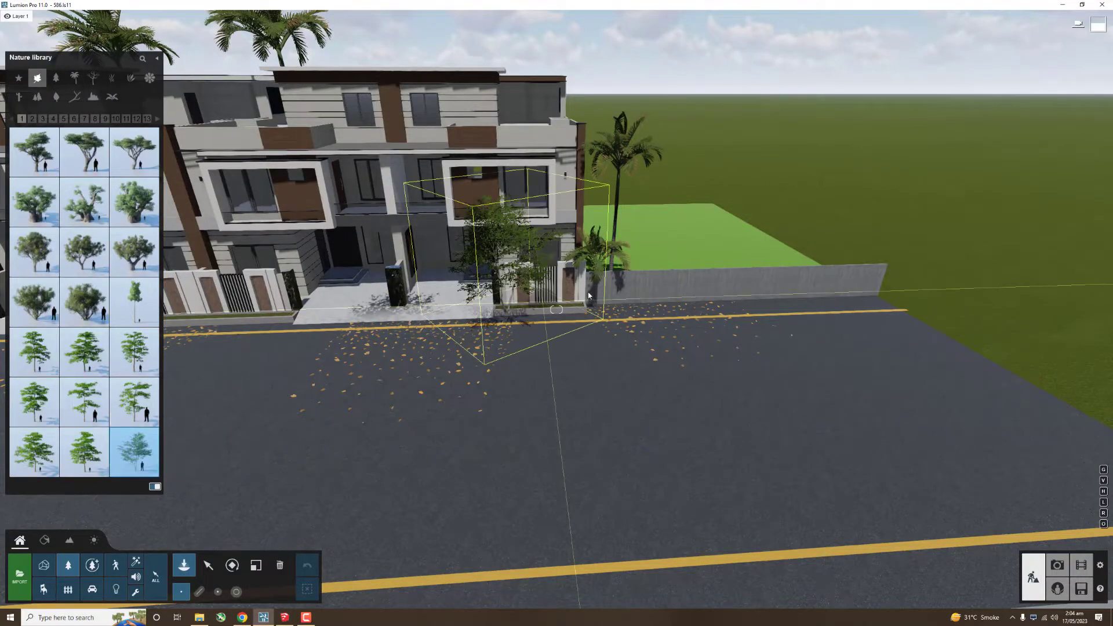
right_click_drag(497, 249, 640, 283)
left_click(556, 371)
left_click(748, 395)
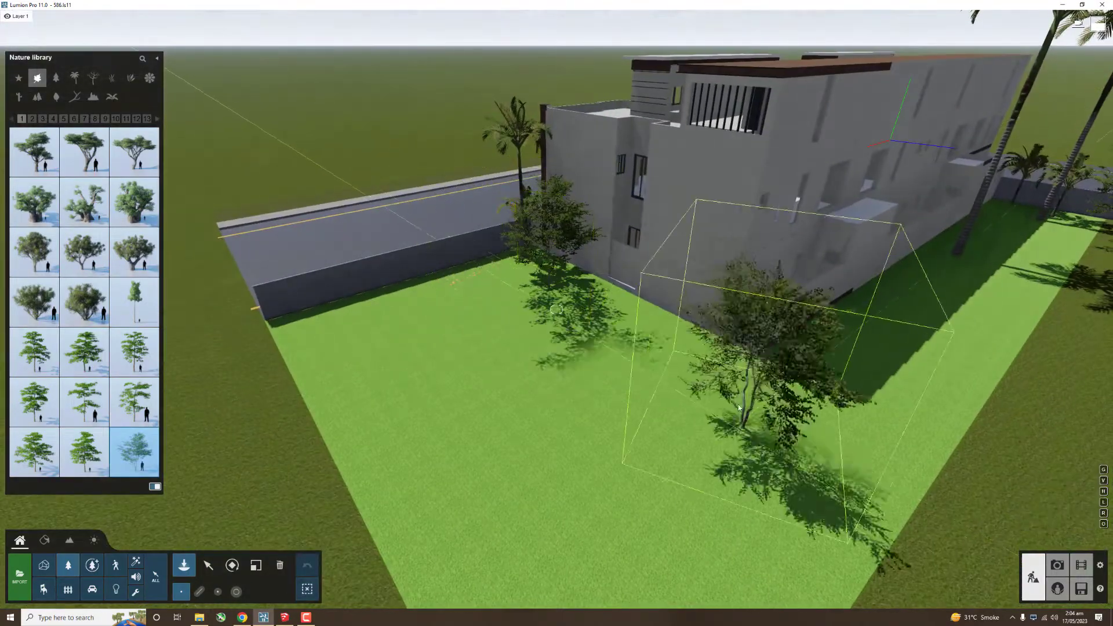
left_click(418, 325)
Step: Frame the townhouse row from across the lawn and enter Photo mode
scroll(98, 174, "down", 1)
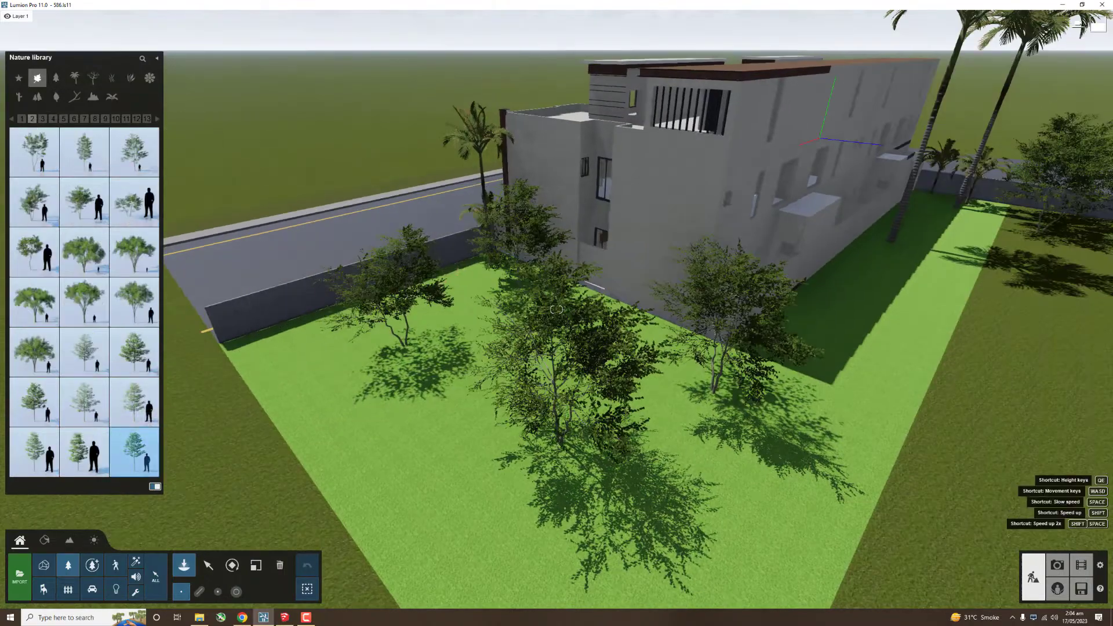
right_click_drag(405, 289, 493, 316)
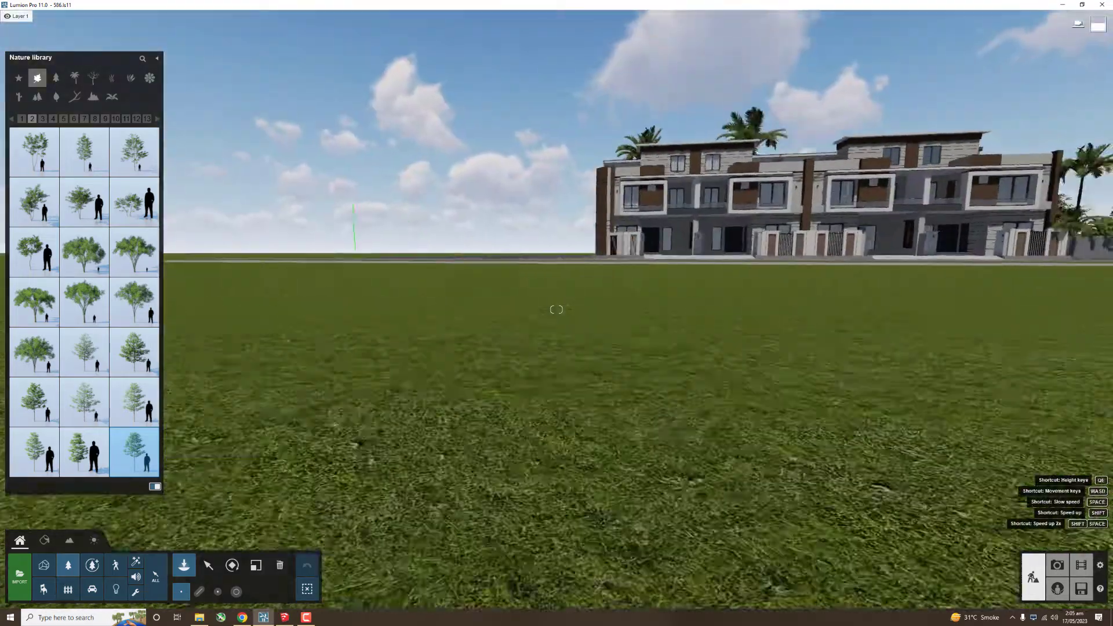
right_click_drag(556, 309, 556, 309)
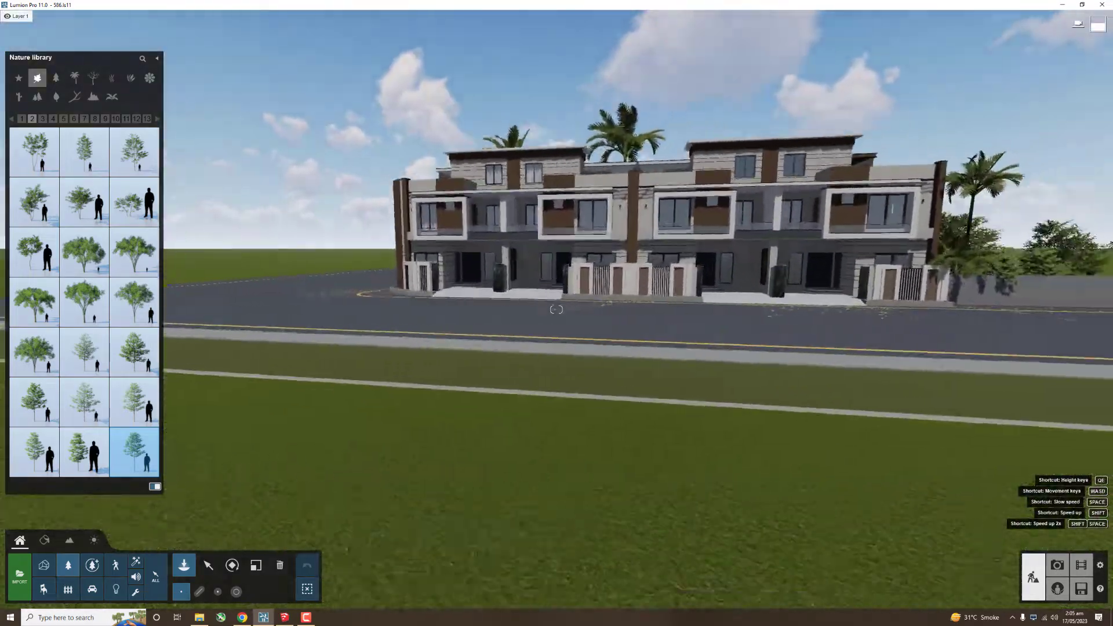
key("s")
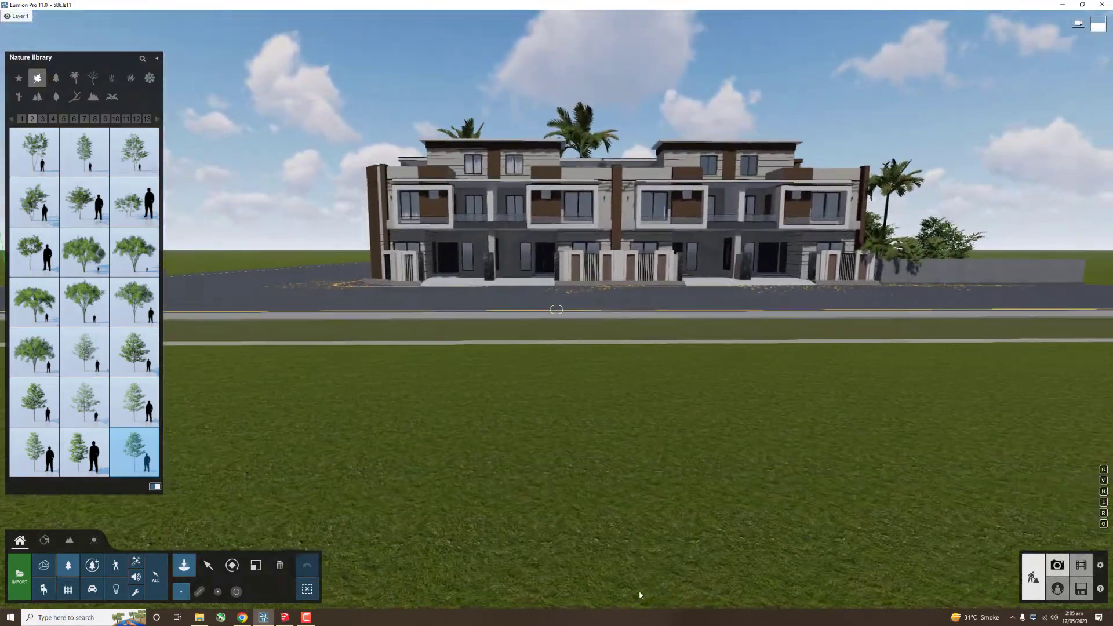
left_click(1057, 565)
Step: Frame the facade at eye level with about 31mm focal length and save it to photo slot 1
left_click_drag(648, 471, 681, 461)
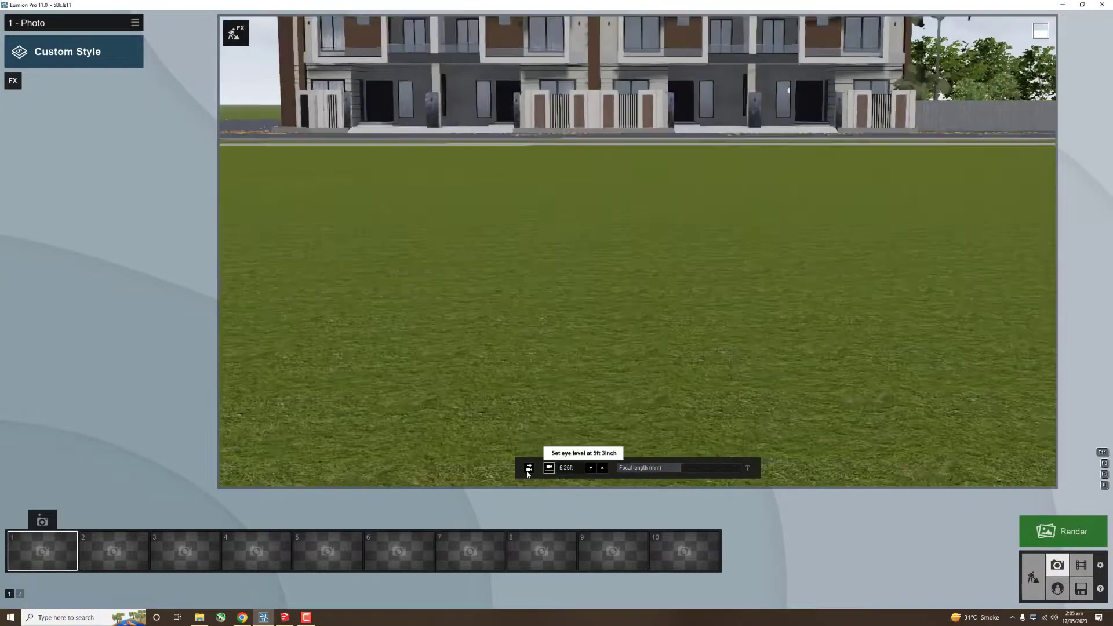
left_click(540, 369)
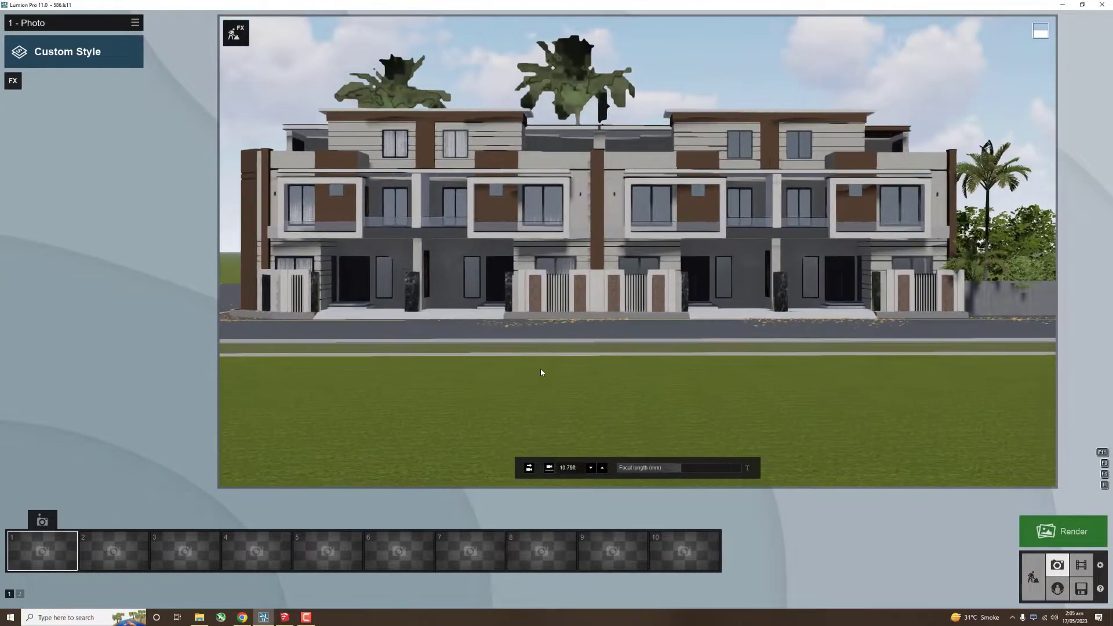
scroll(540, 369, "up", 3)
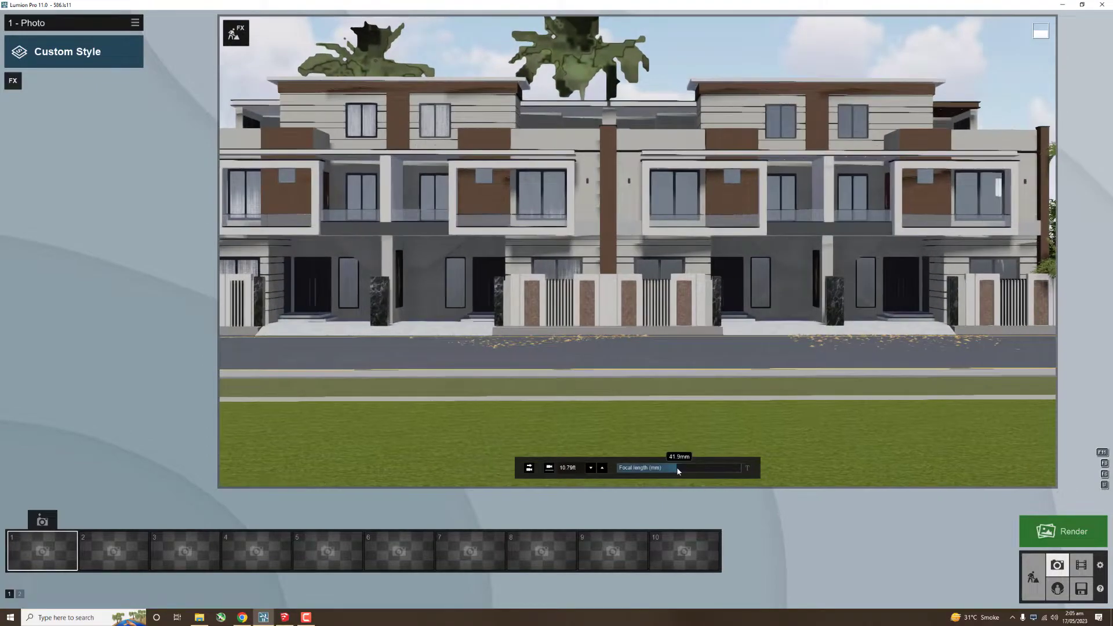
left_click_drag(676, 467, 670, 461)
key("q")
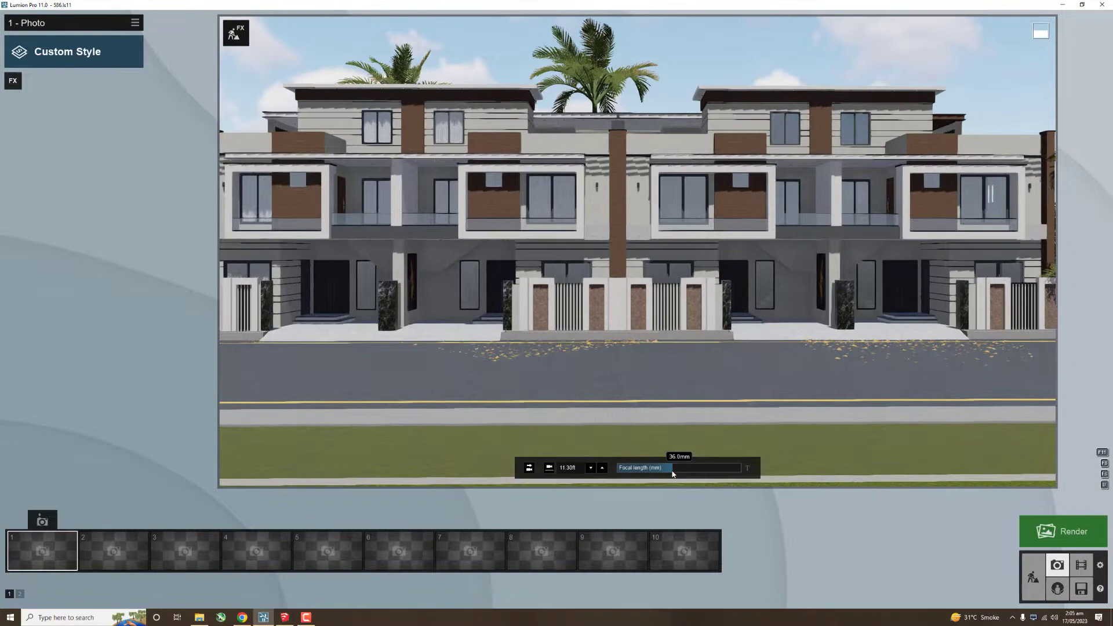
left_click_drag(672, 474, 670, 472)
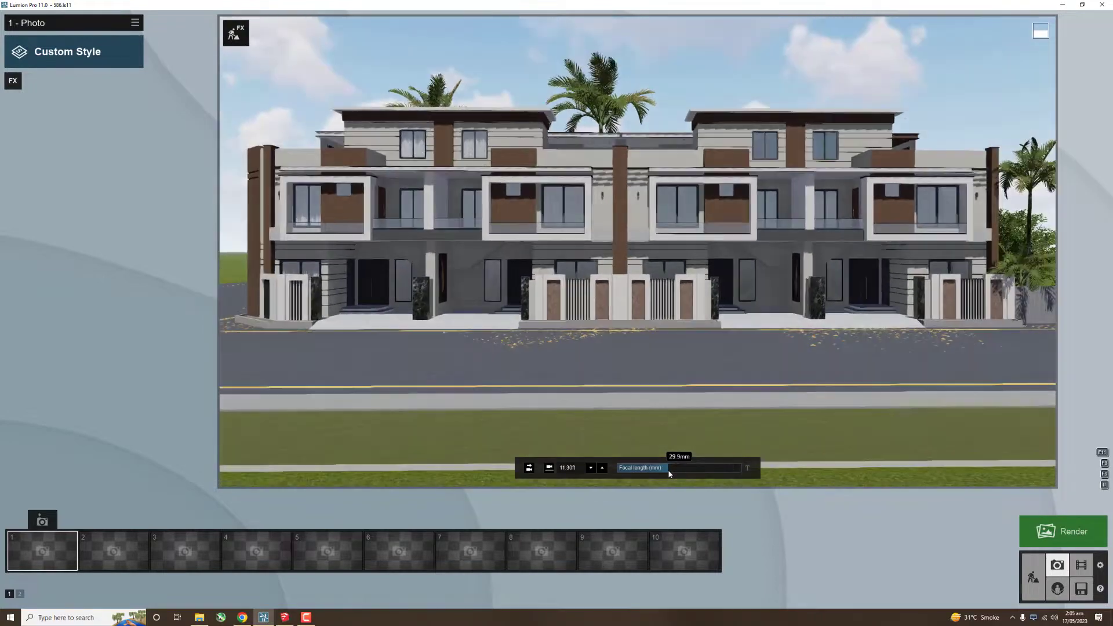
key("s")
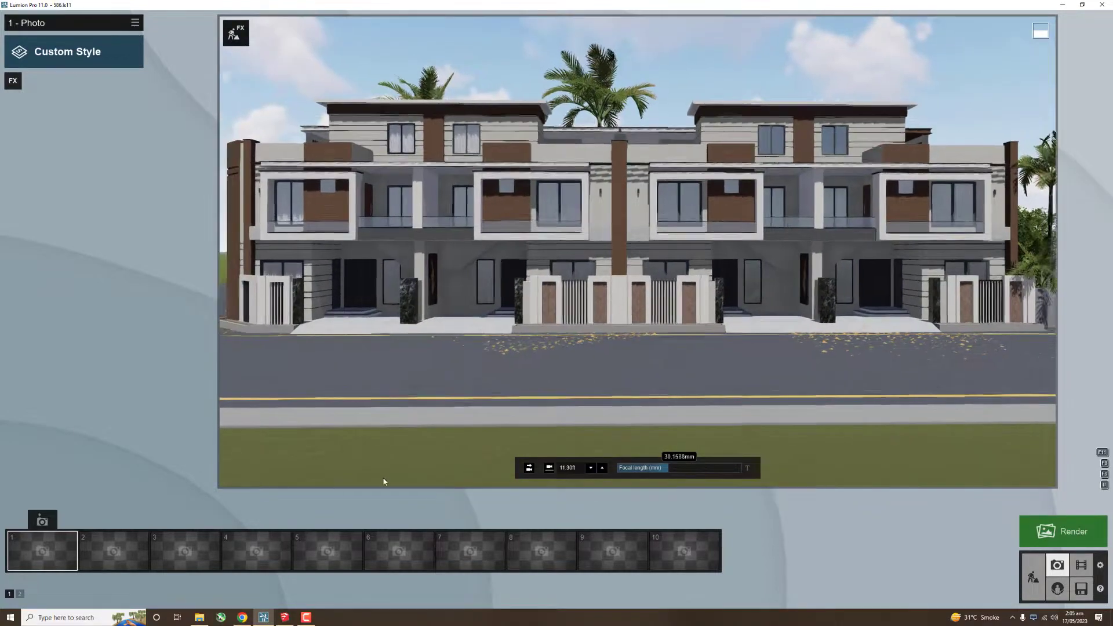
key("e")
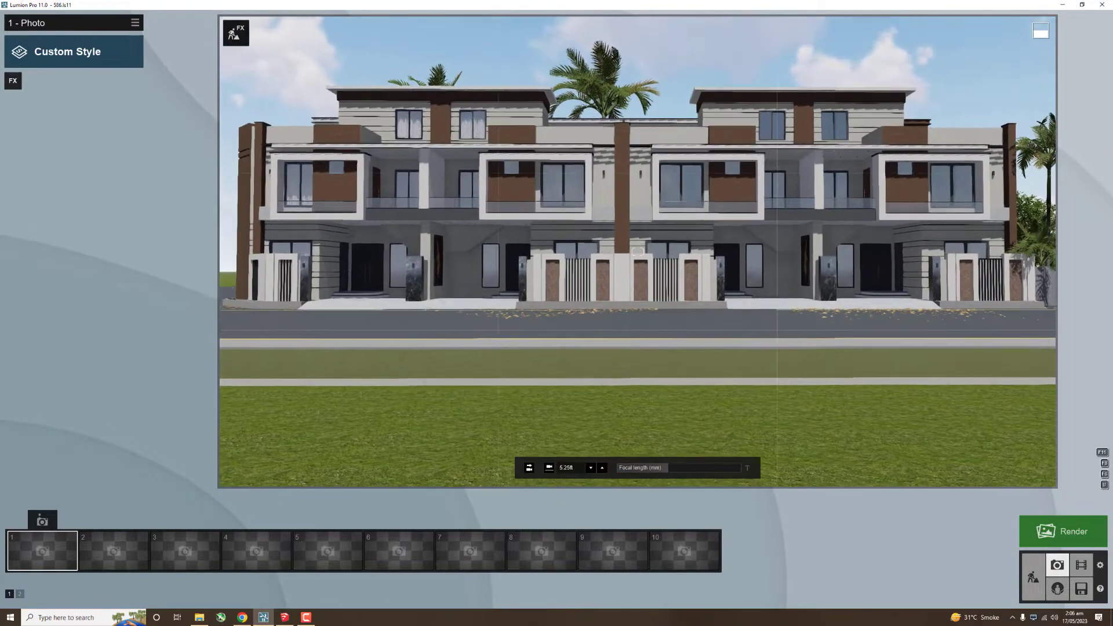
key("q")
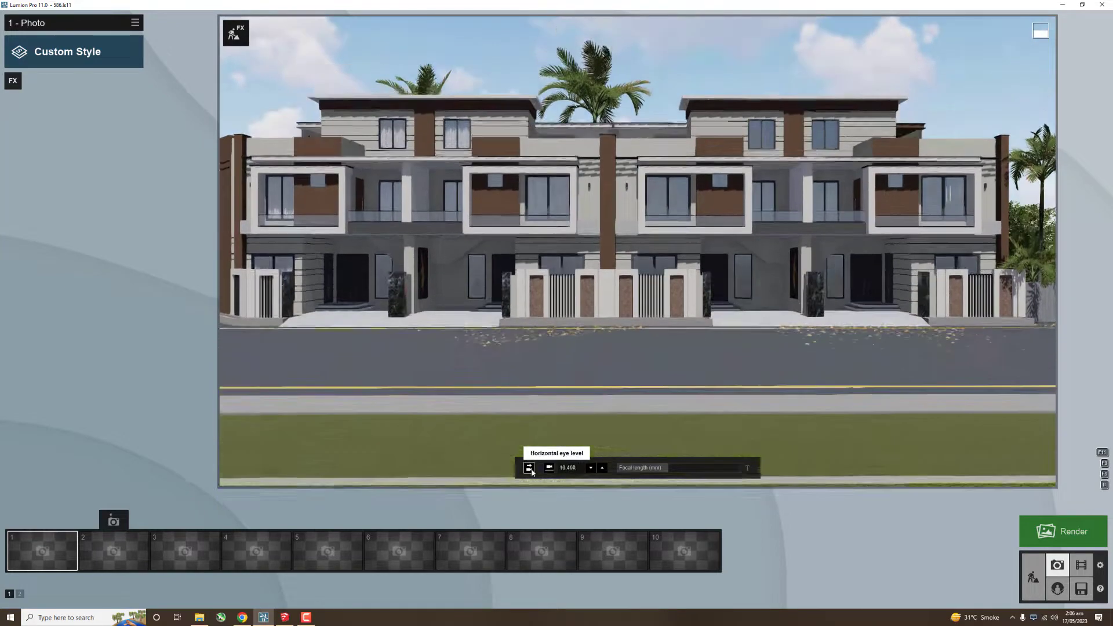
key("q")
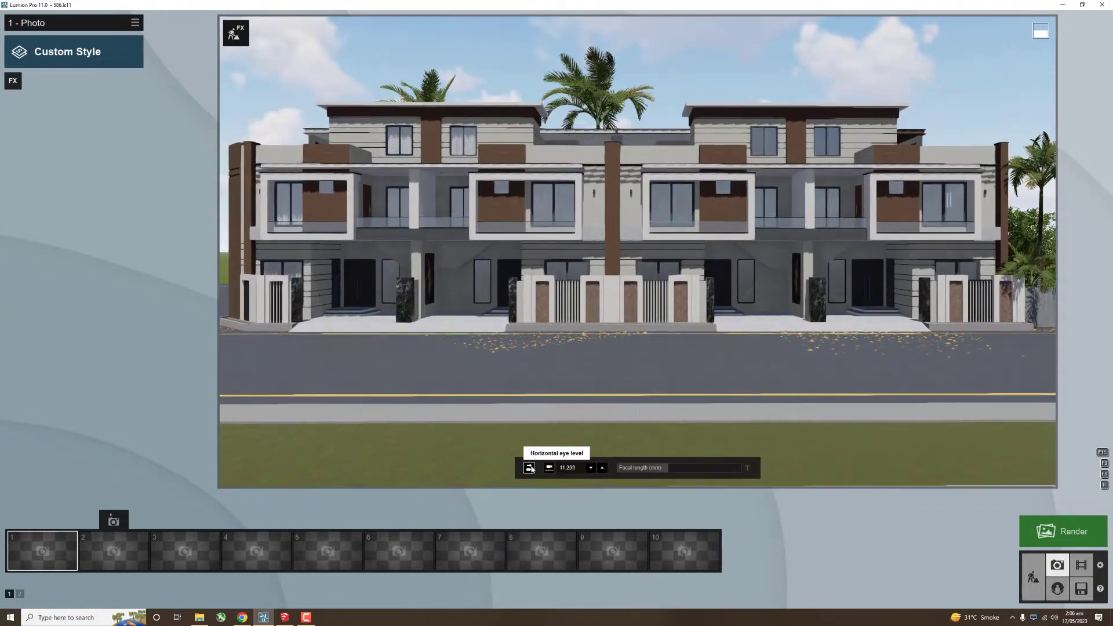
left_click(49, 523)
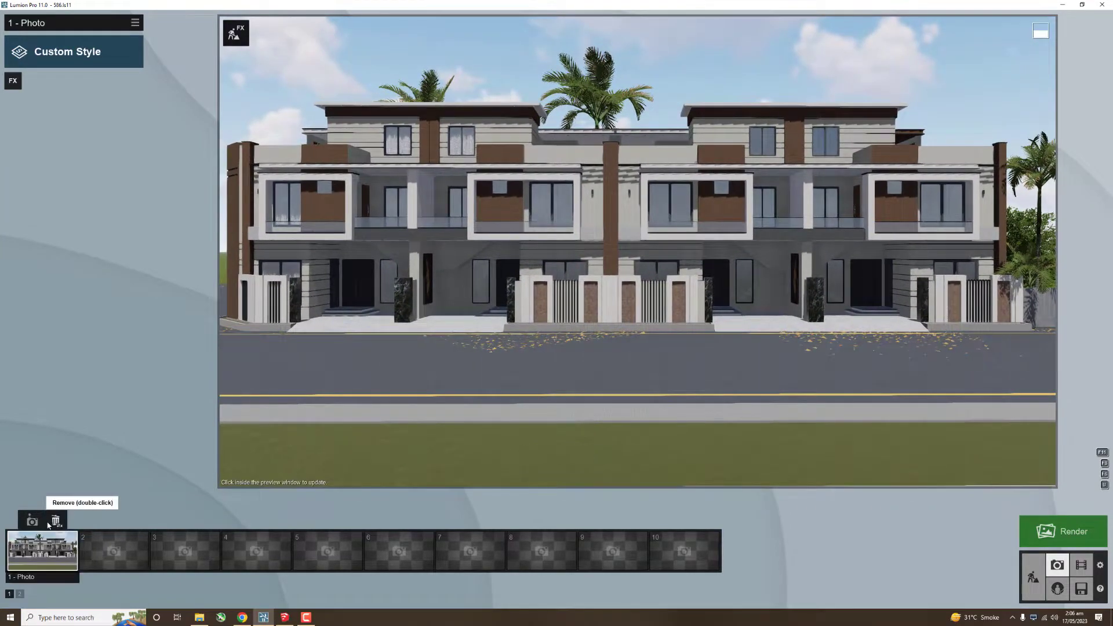
Step: Move the preview camera to a closer, lower street-front viewpoint
left_click(41, 562)
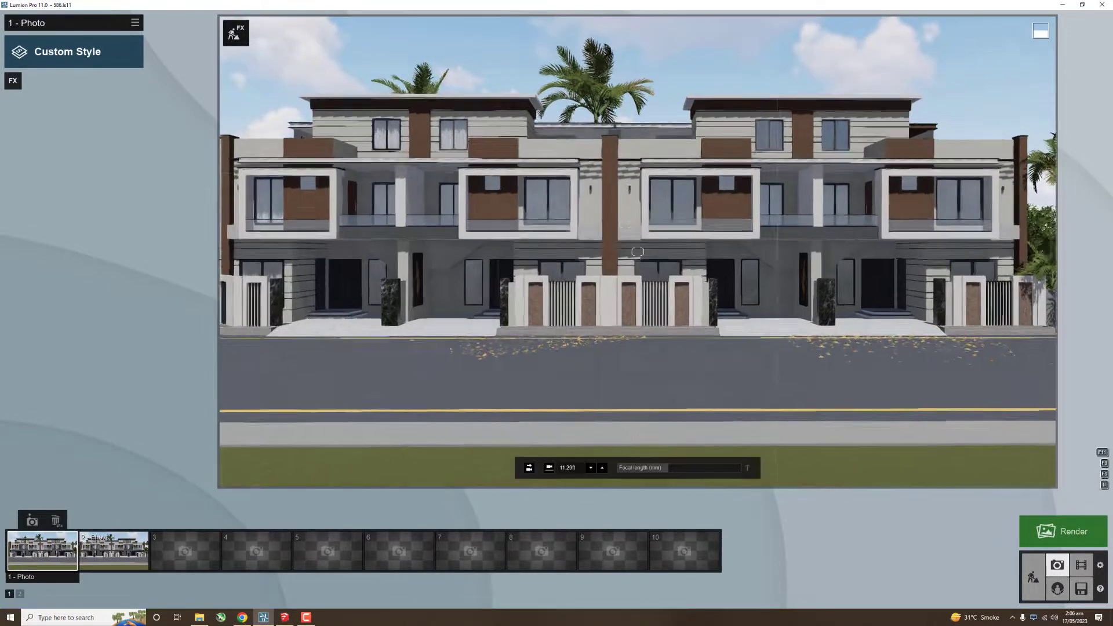
key("q")
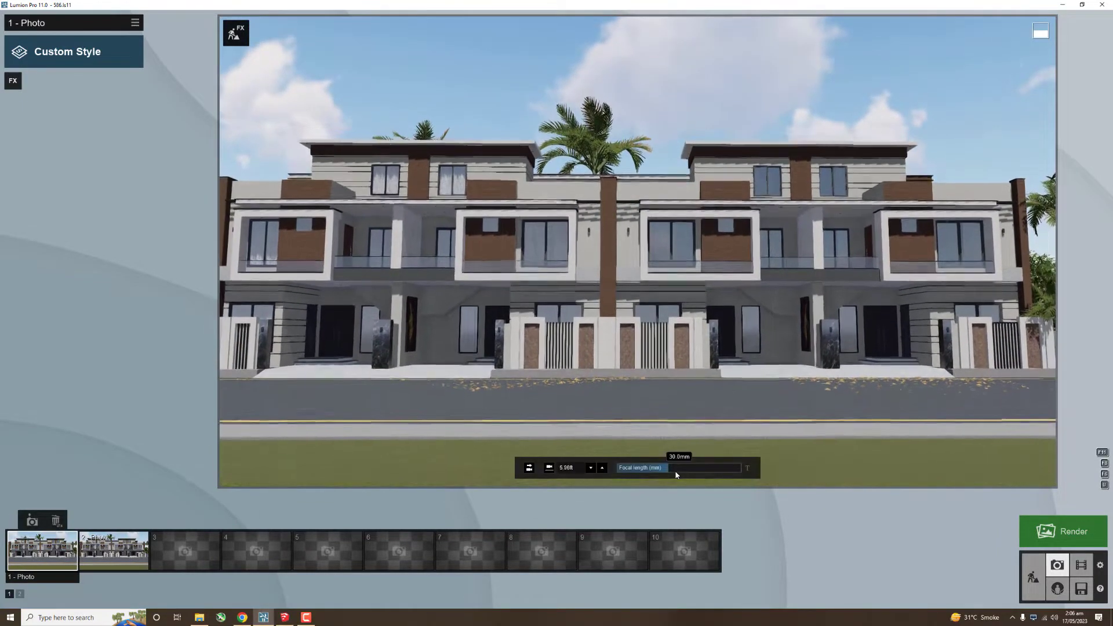
key("w")
key("s")
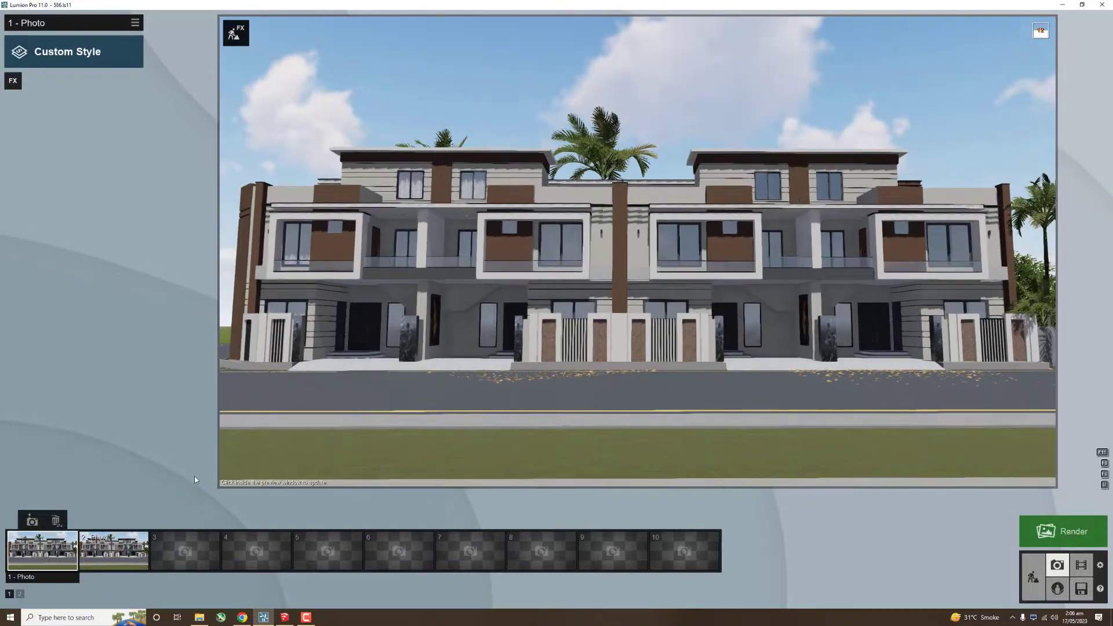
left_click(135, 22)
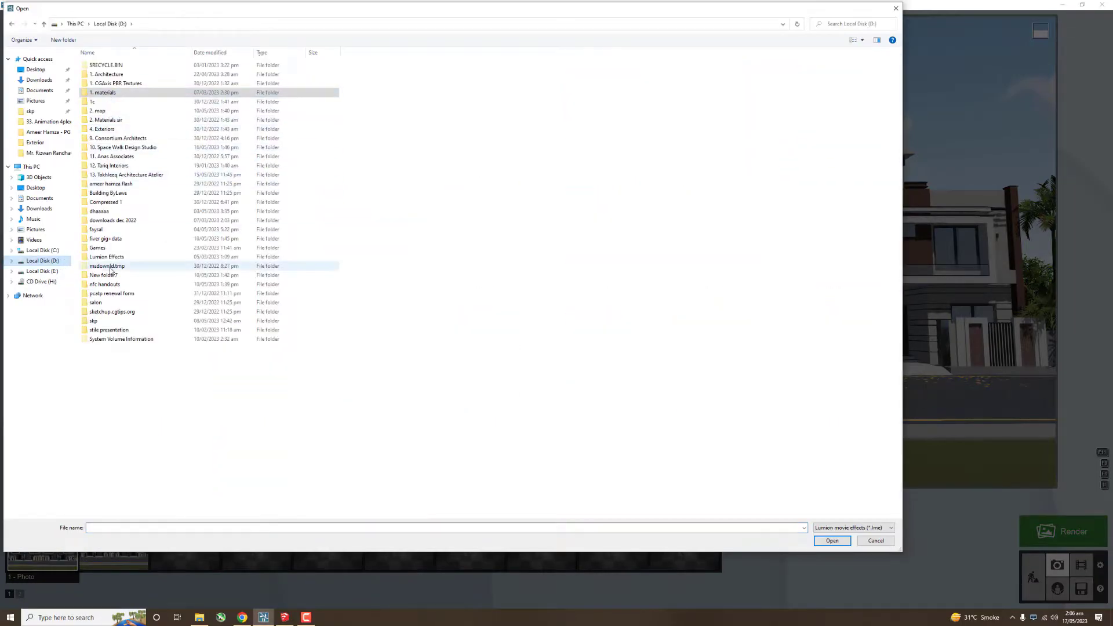
Step: Load the saved .lme effects file (Real Skies, Fog, Shadow) onto photo 1 and refresh its preview
key("Escape")
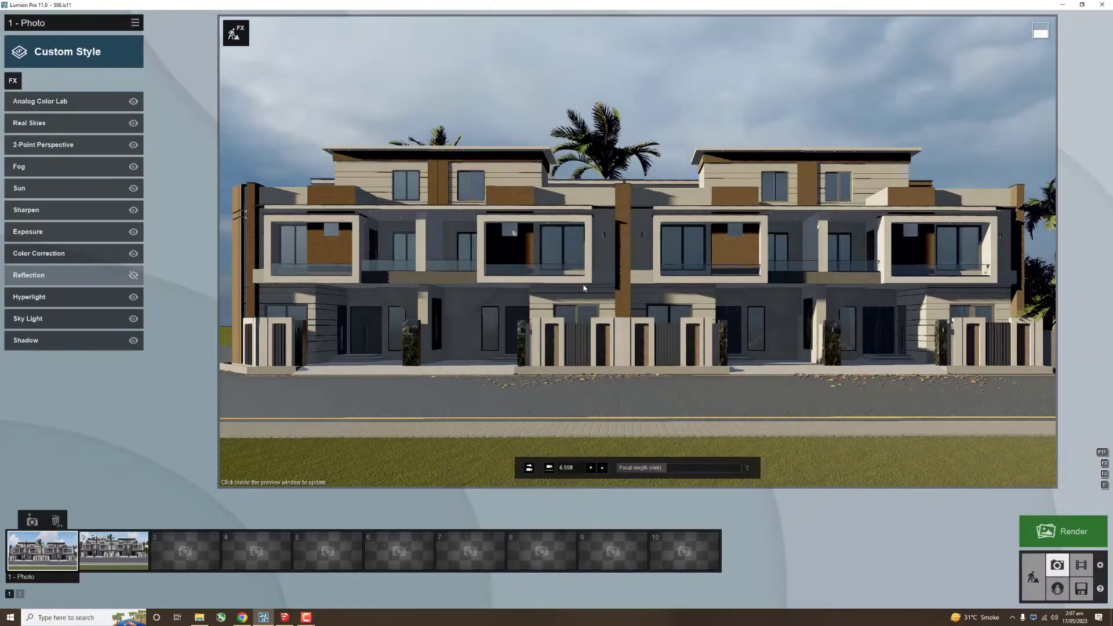
left_click(584, 288)
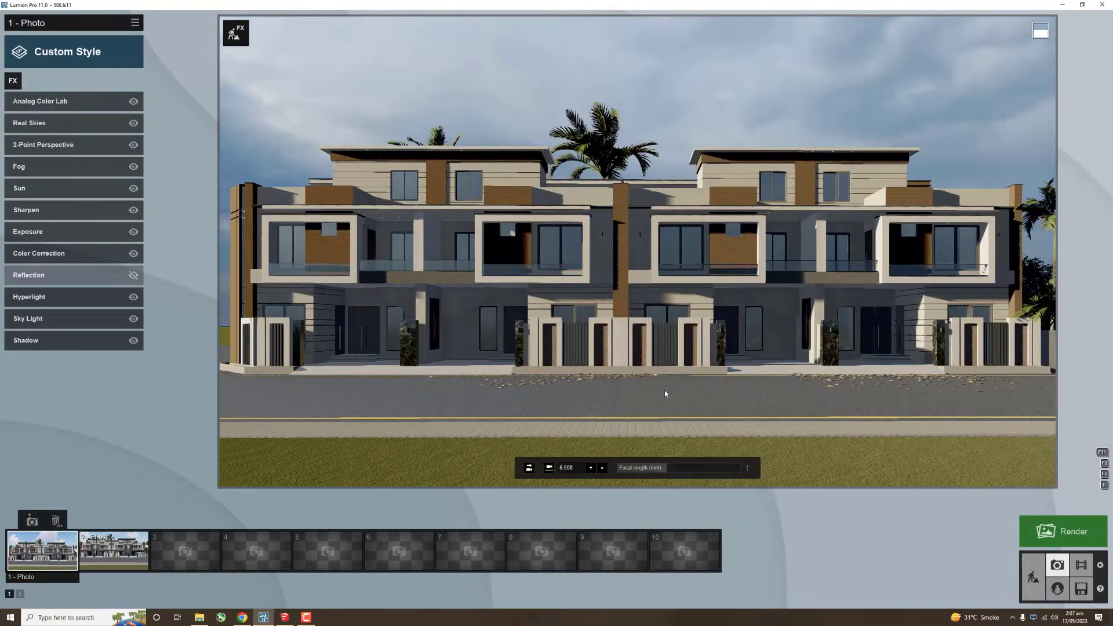
left_click(32, 520)
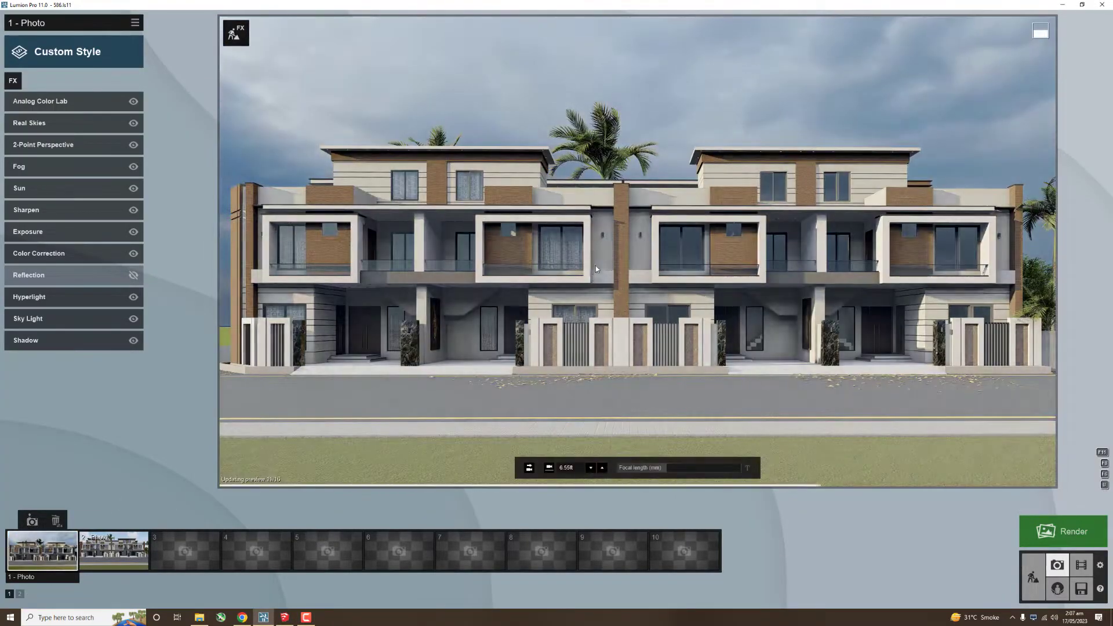
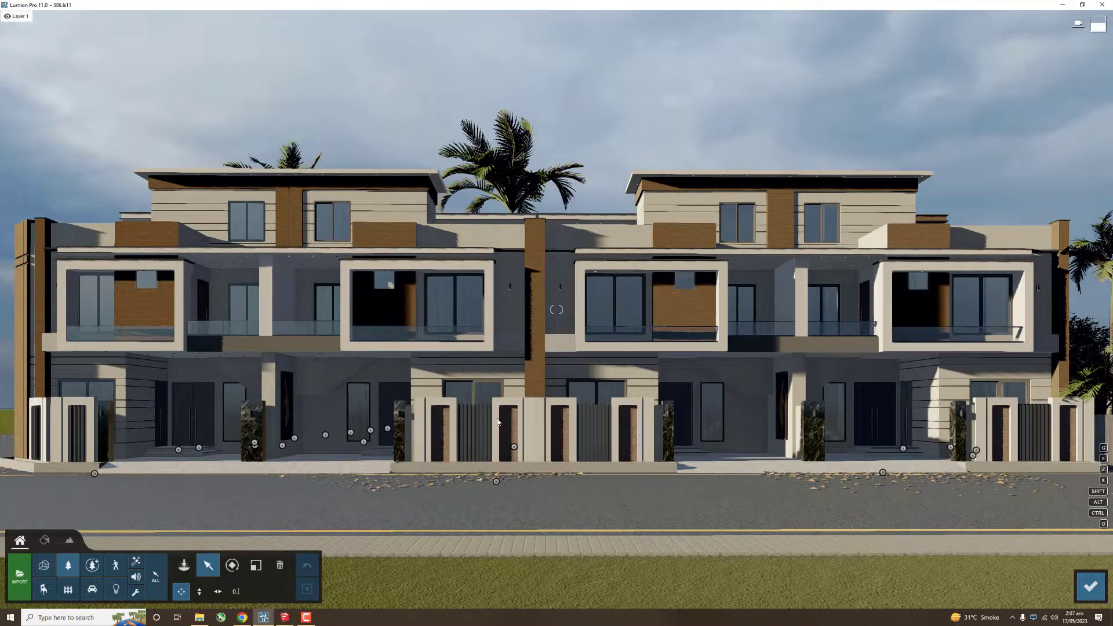
Step: Move the first palm tree along the ground to the right end of the row
key("h")
left_click(513, 446)
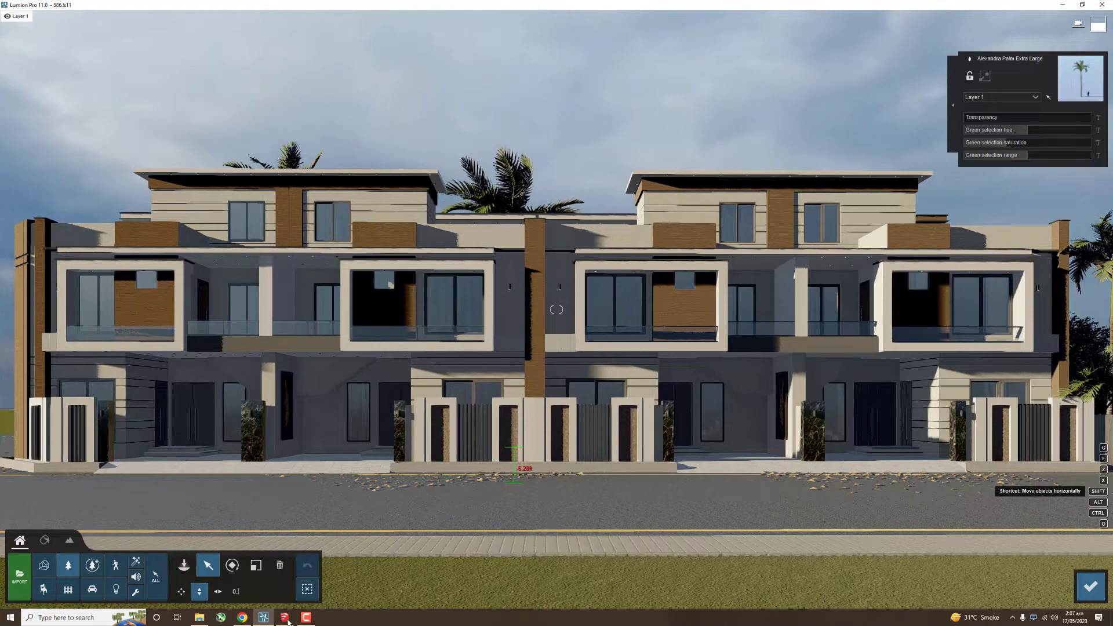
left_click_drag(515, 486, 991, 489)
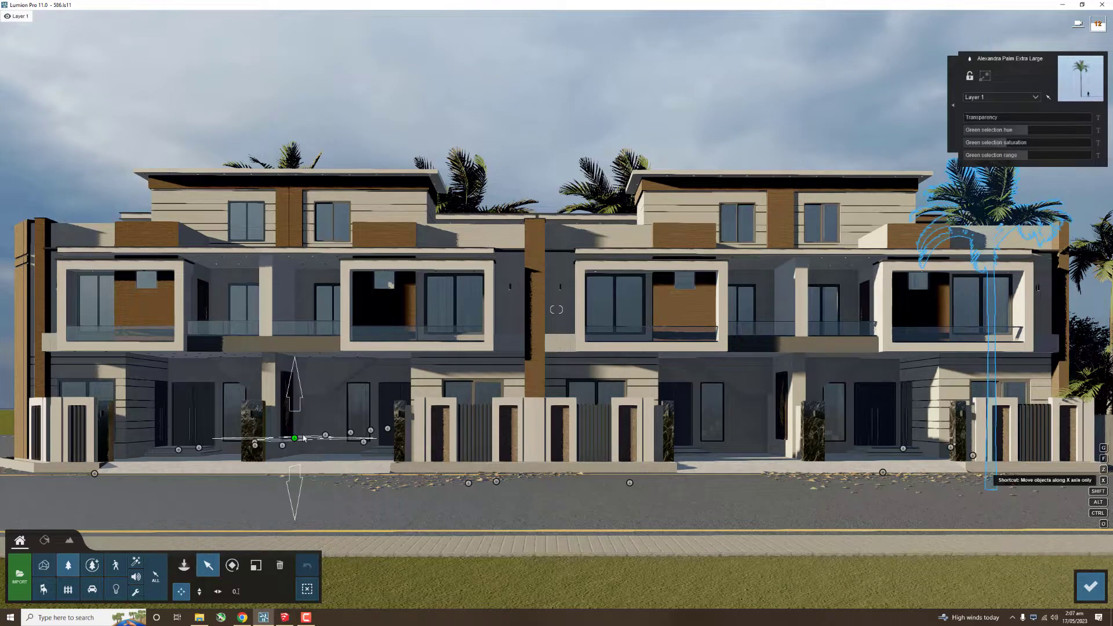
Step: Reposition the palm at the left entrance and swing the view to the building corner
left_click_drag(225, 385, 304, 487, "ctrl")
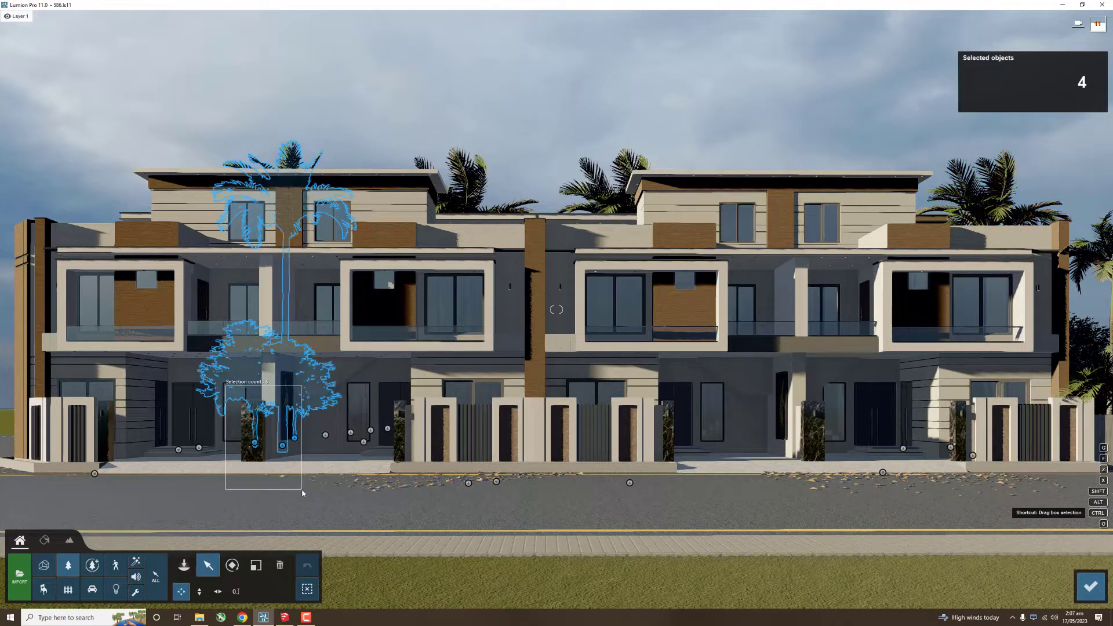
left_click(282, 447)
left_click(307, 589)
left_click(282, 447)
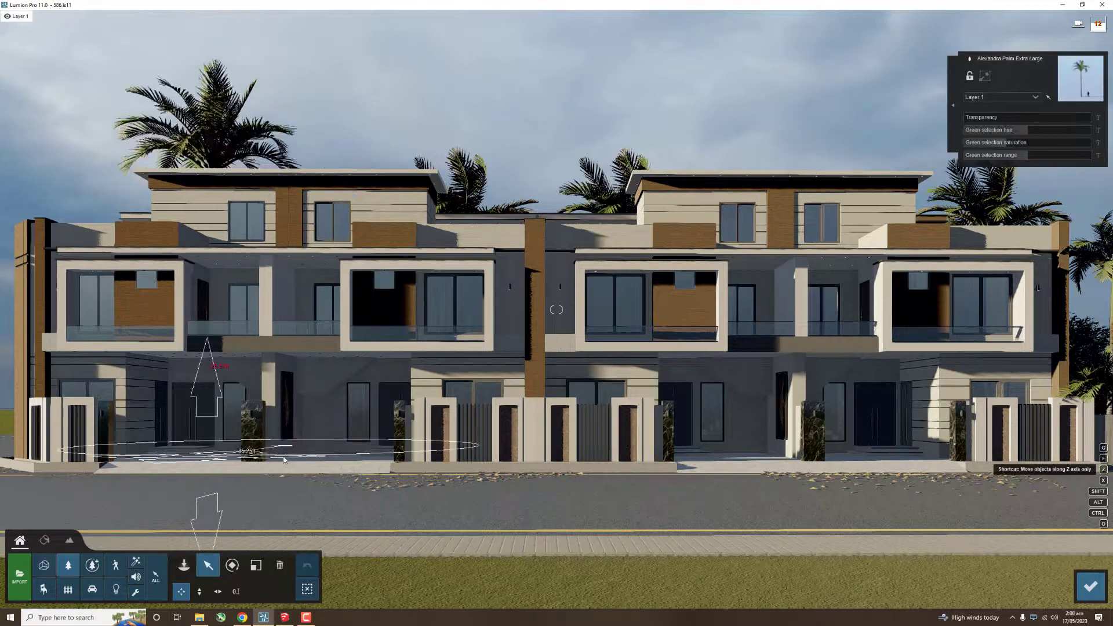
scroll(202, 413, "down", 5)
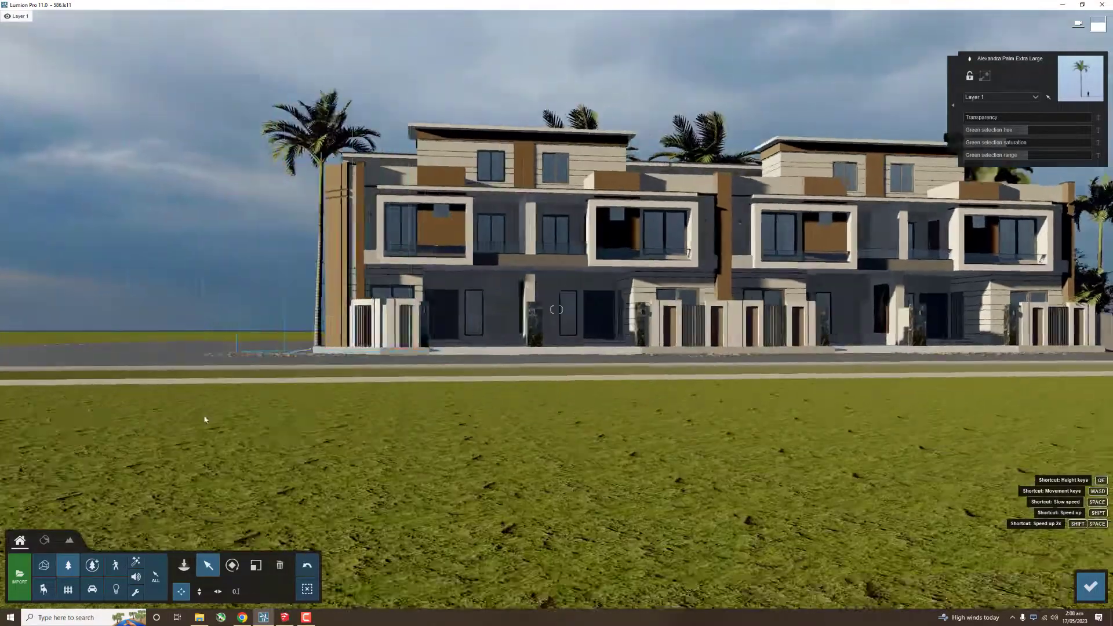
right_click_drag(201, 412, 348, 406)
scroll(360, 377, "up", 5)
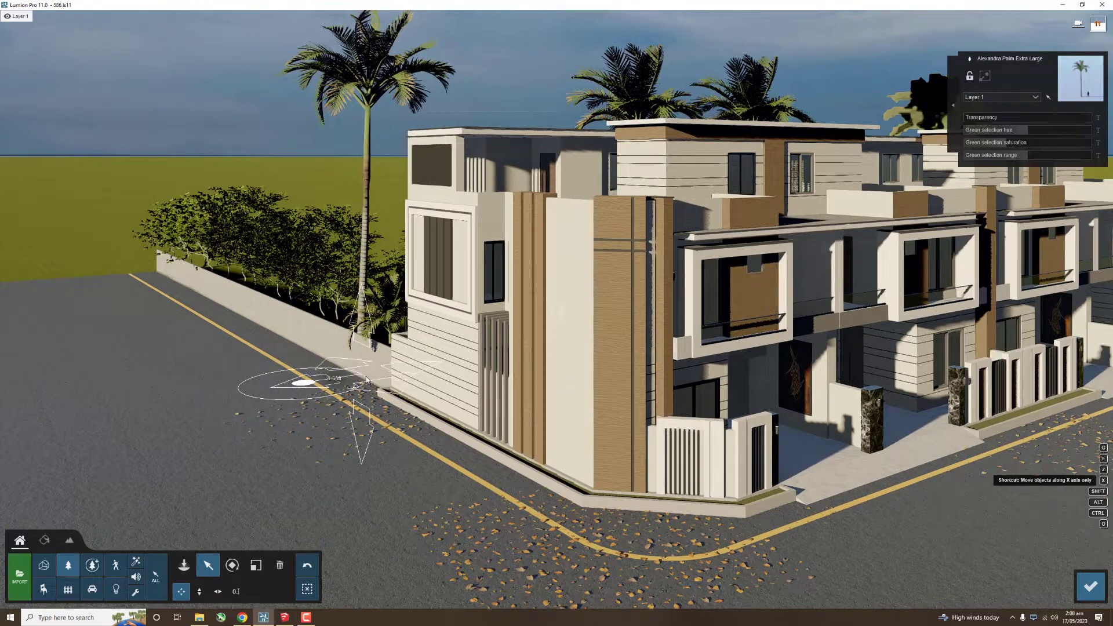
Step: Enter the Material Editor and select the driveway surface
left_click(1091, 587)
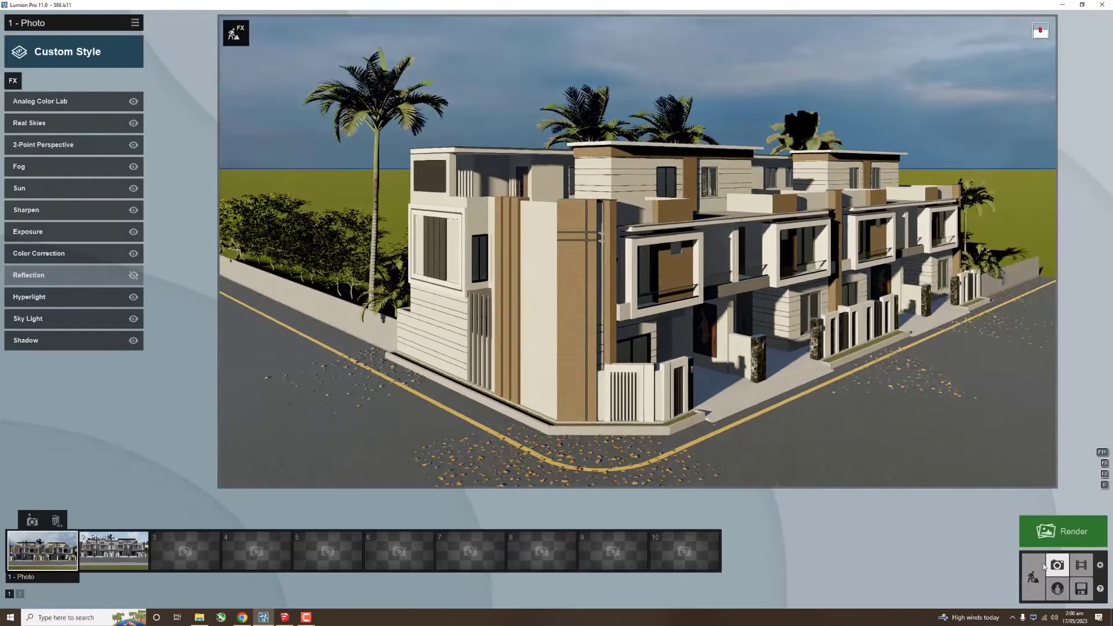
left_click(1043, 578)
scroll(556, 348, "up", 5)
left_click(44, 540)
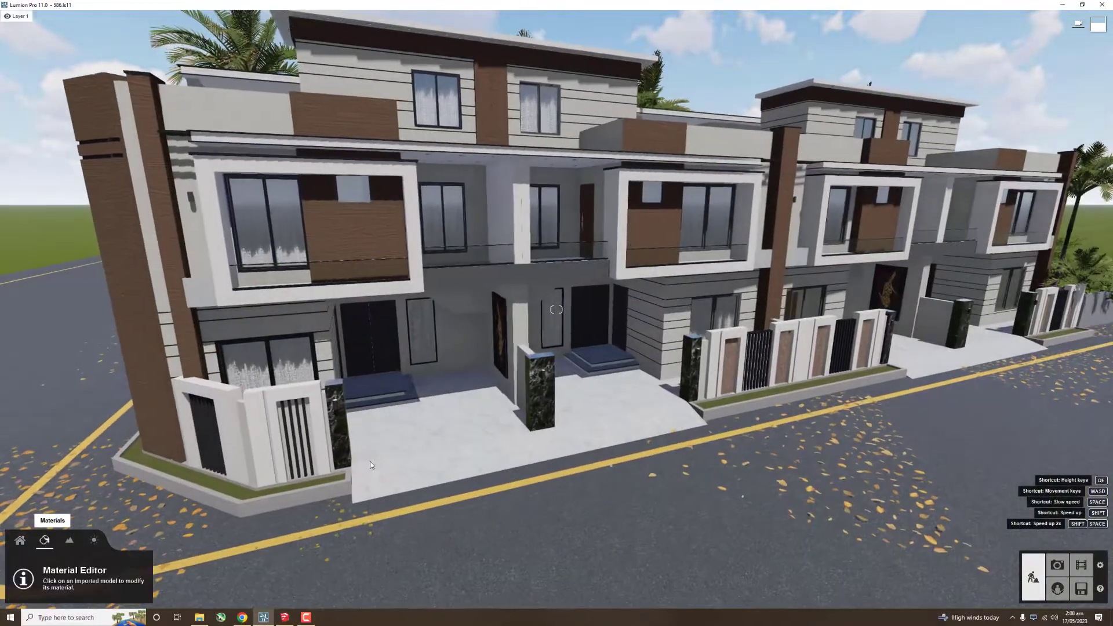
left_click(191, 378)
Step: Apply a patterned outdoor concrete paving material to the driveway and confirm
left_click(35, 370)
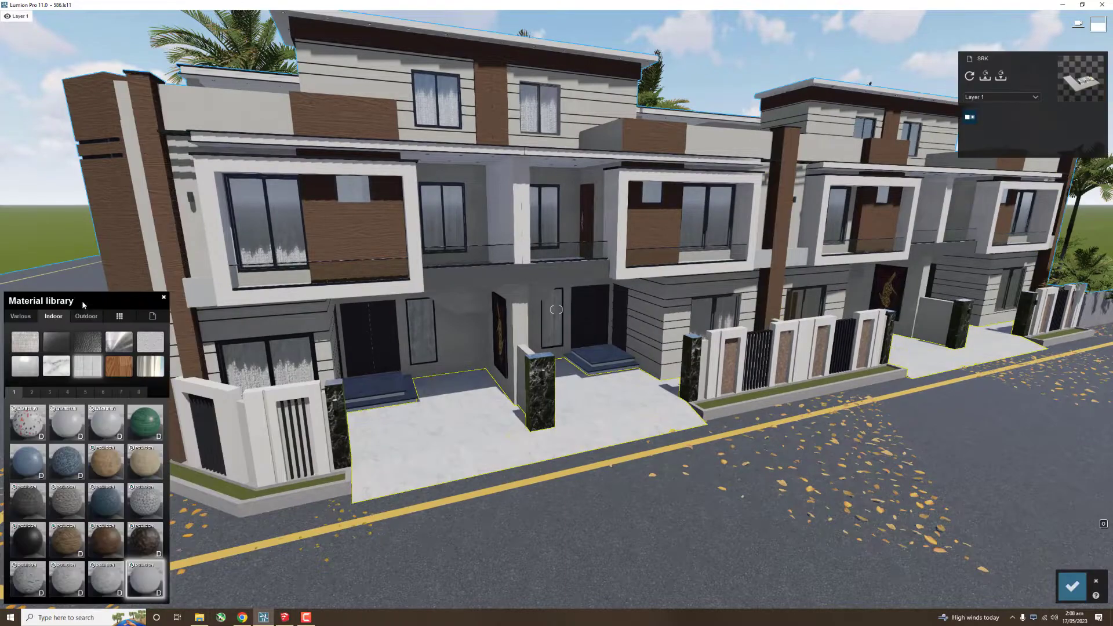
left_click(86, 315)
left_click(57, 365)
left_click(145, 578)
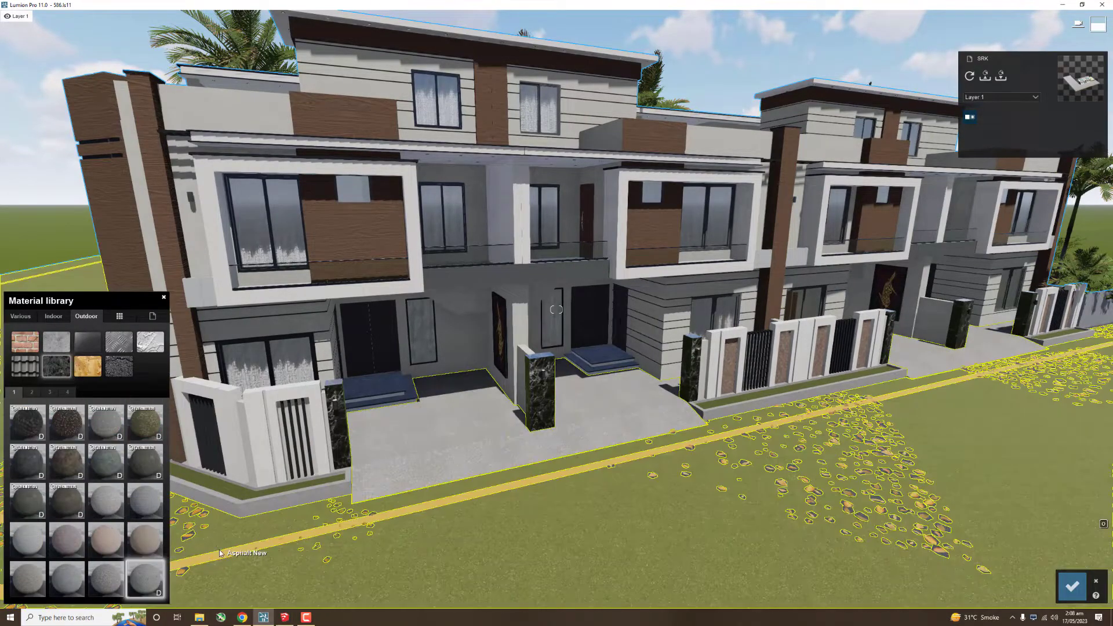
scroll(387, 510, "down", 5)
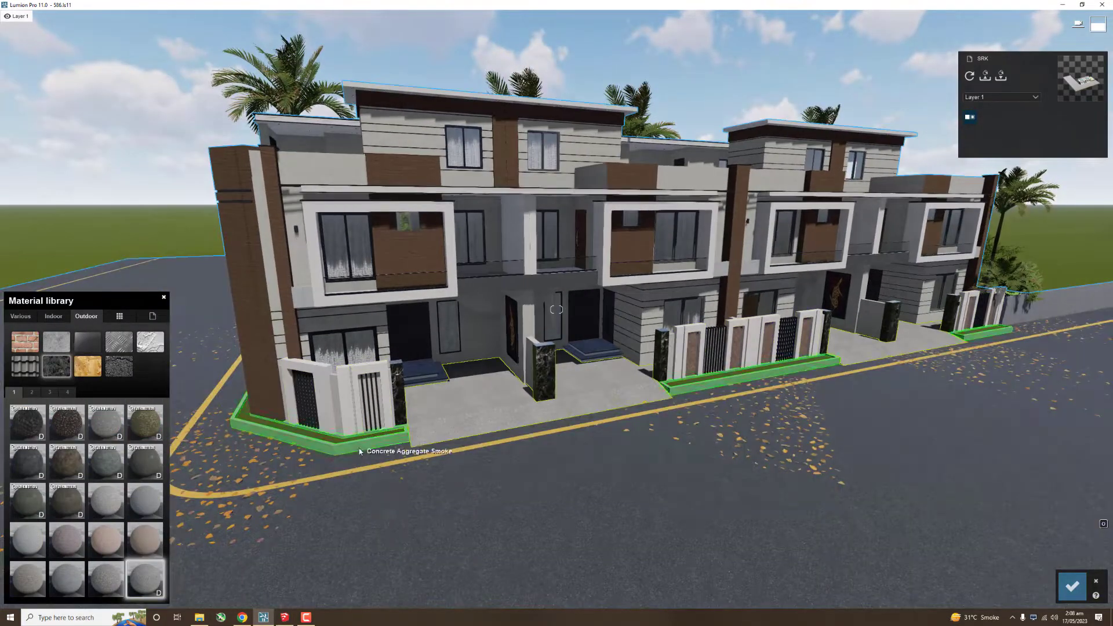
left_click(25, 342)
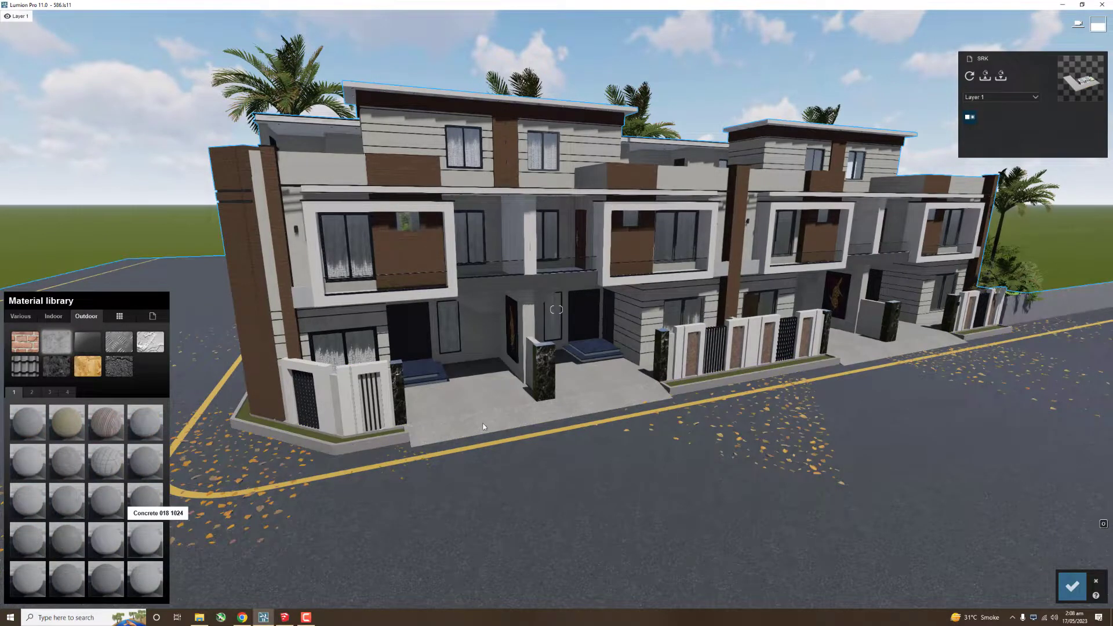
scroll(373, 440, "up", 5)
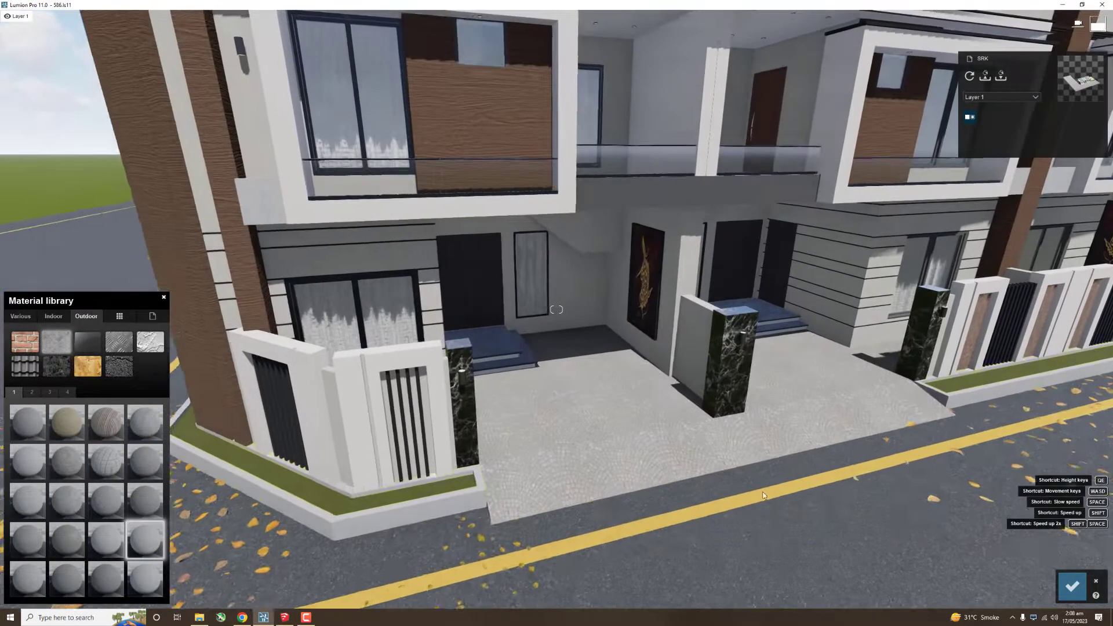
left_click(1072, 587)
left_click(20, 540)
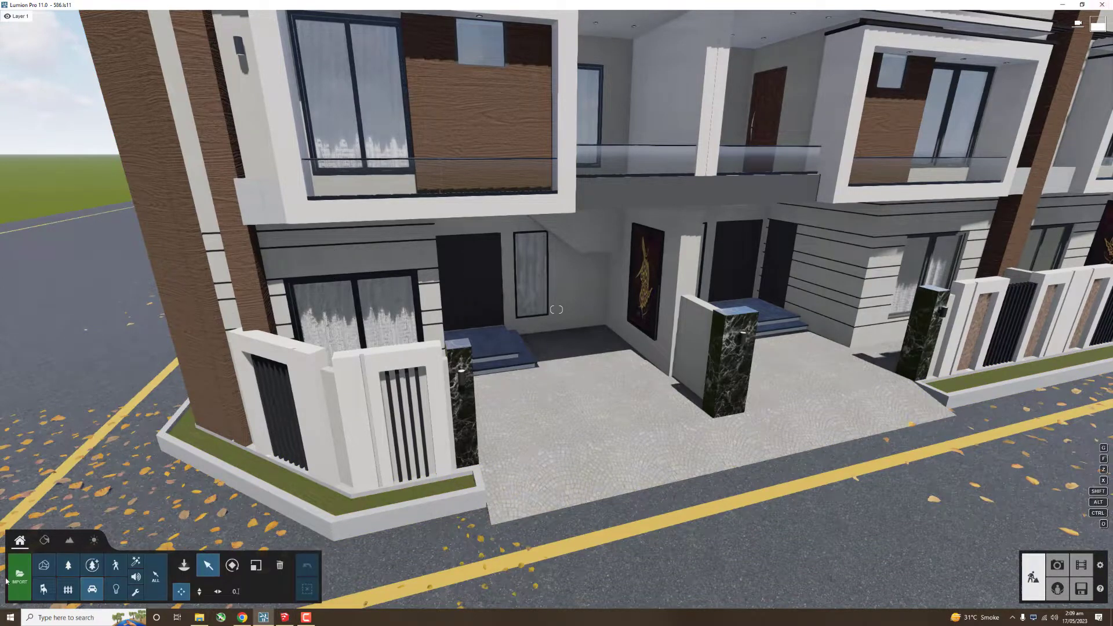
Step: Park a red sports car in the corner house's driveway
left_click(93, 590)
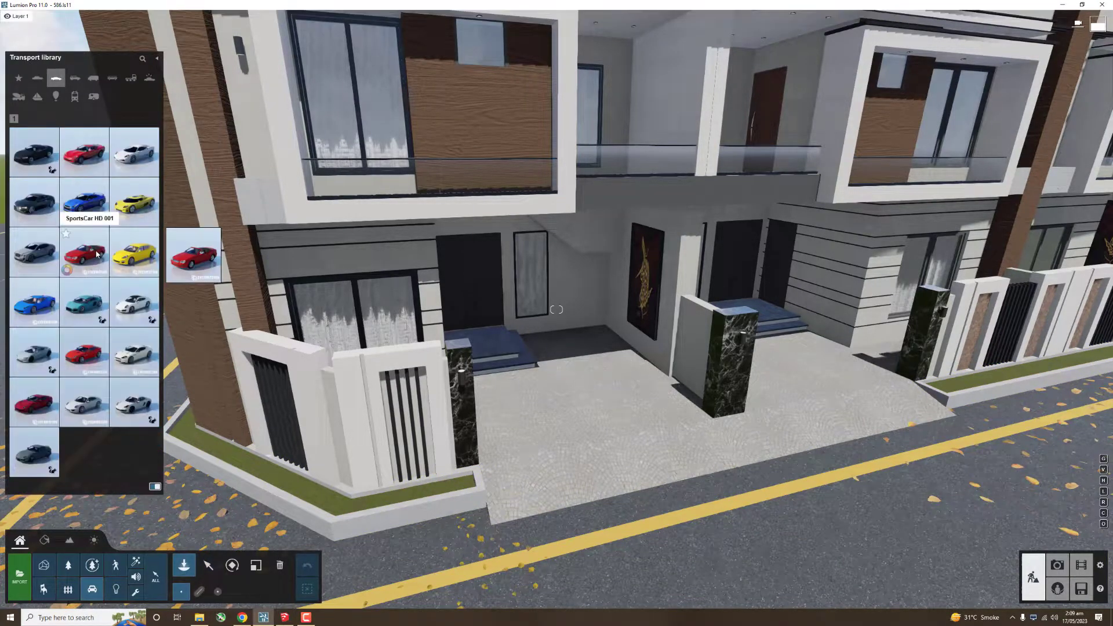
left_click(84, 251)
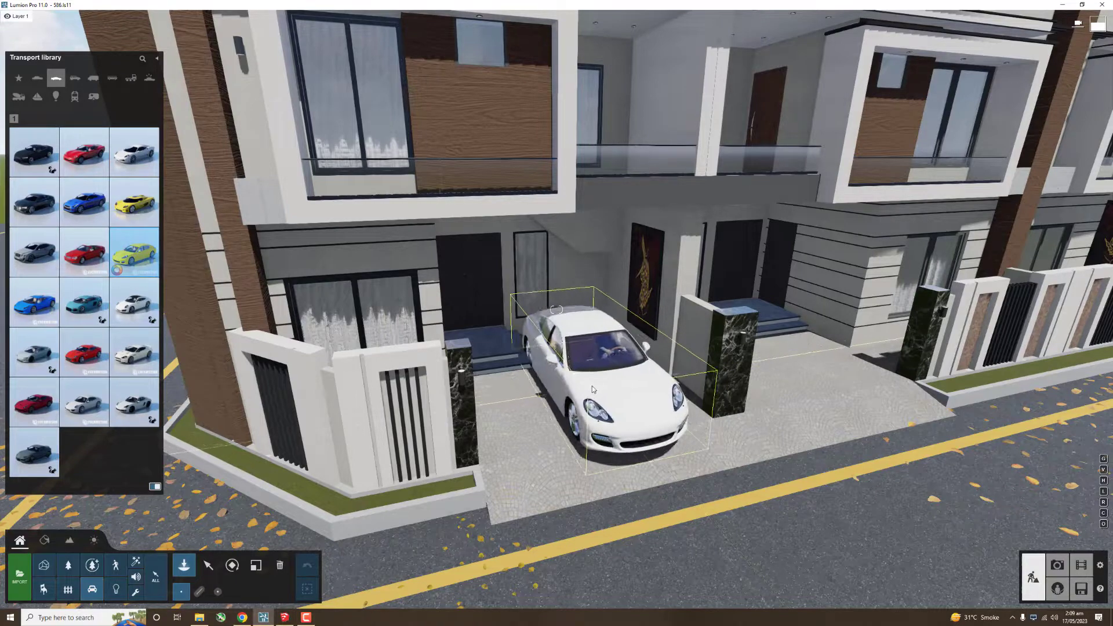
left_click(84, 352)
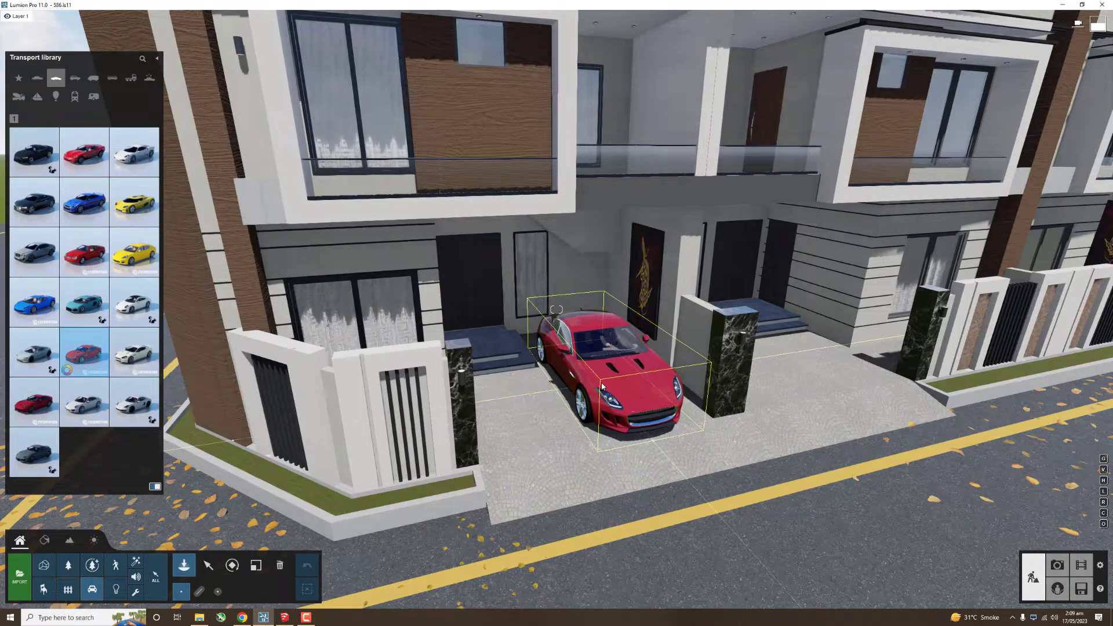
left_click(601, 387)
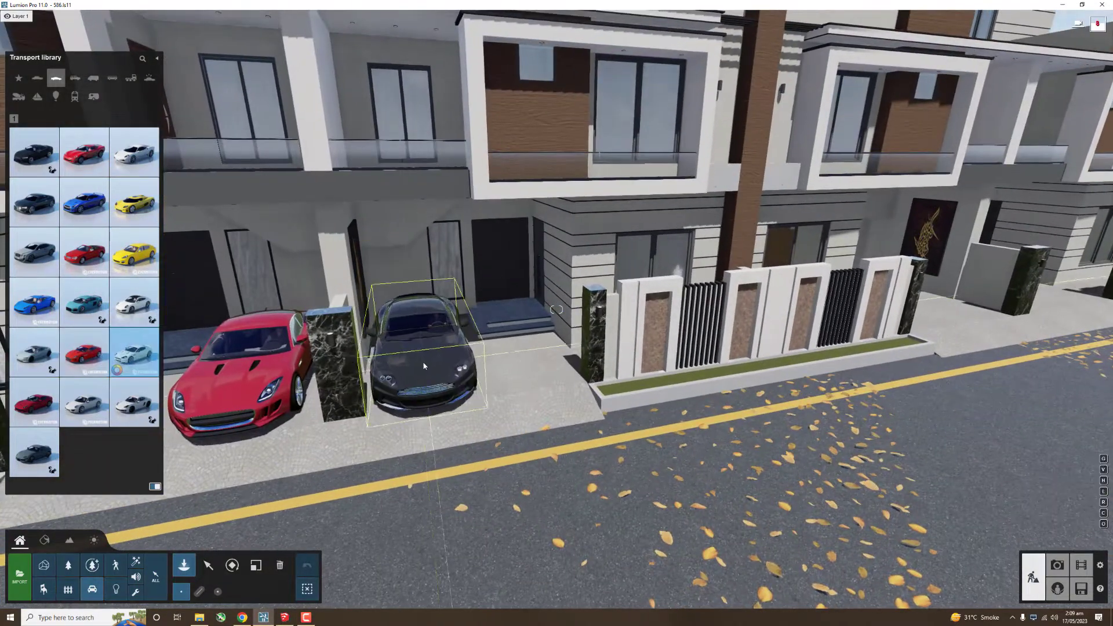
key("d")
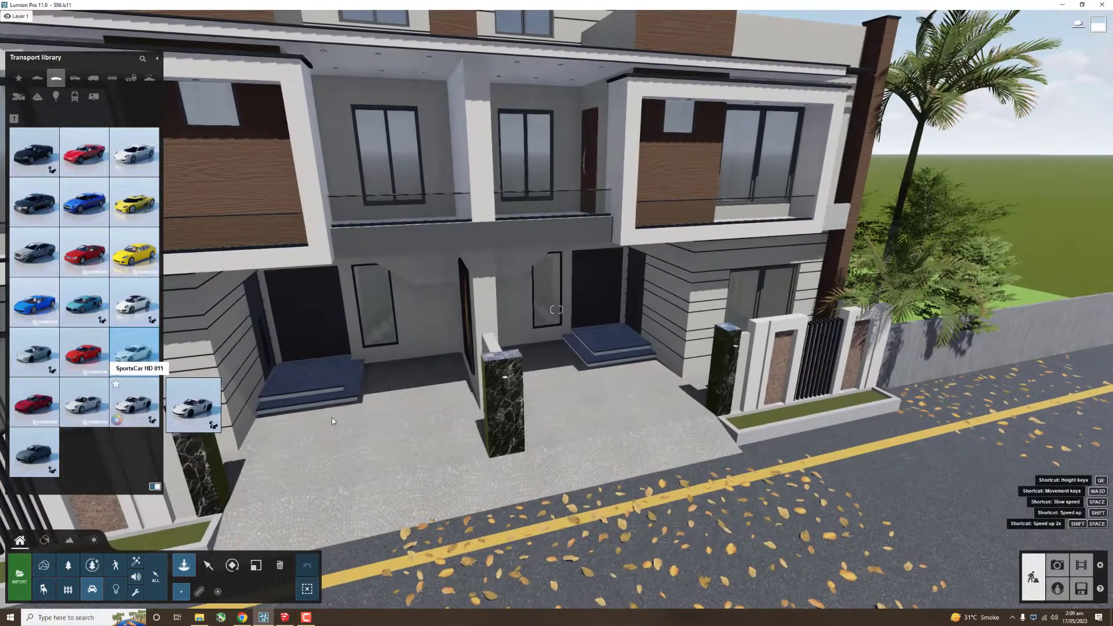
Step: Park a white sports car and a white SUV in the next house's driveways
left_click(418, 428)
left_click(568, 396)
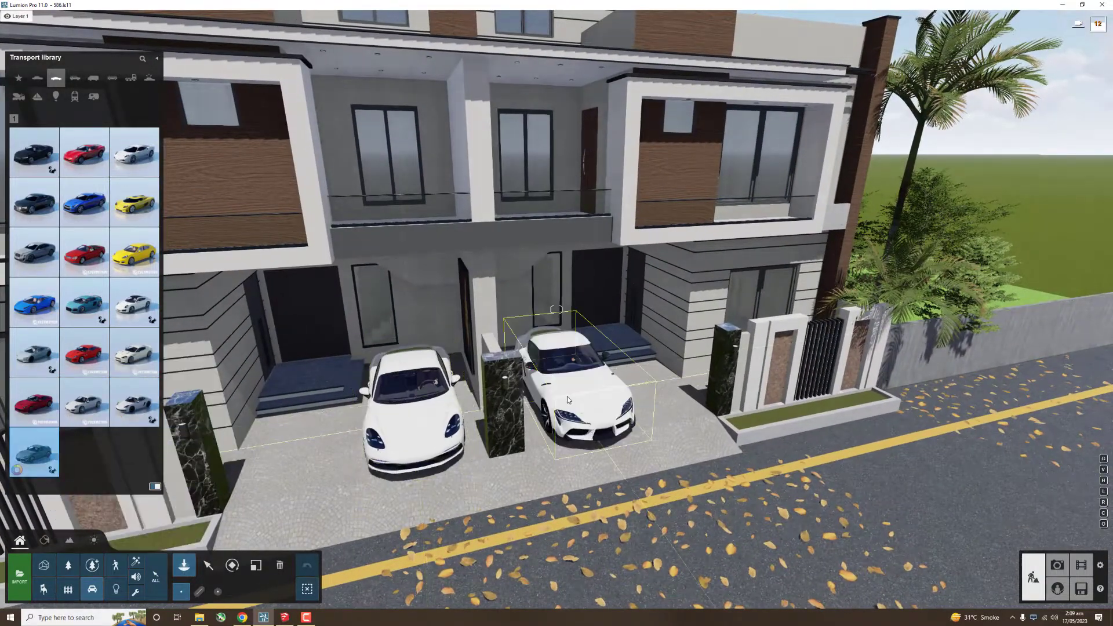
scroll(493, 404, "up", 3)
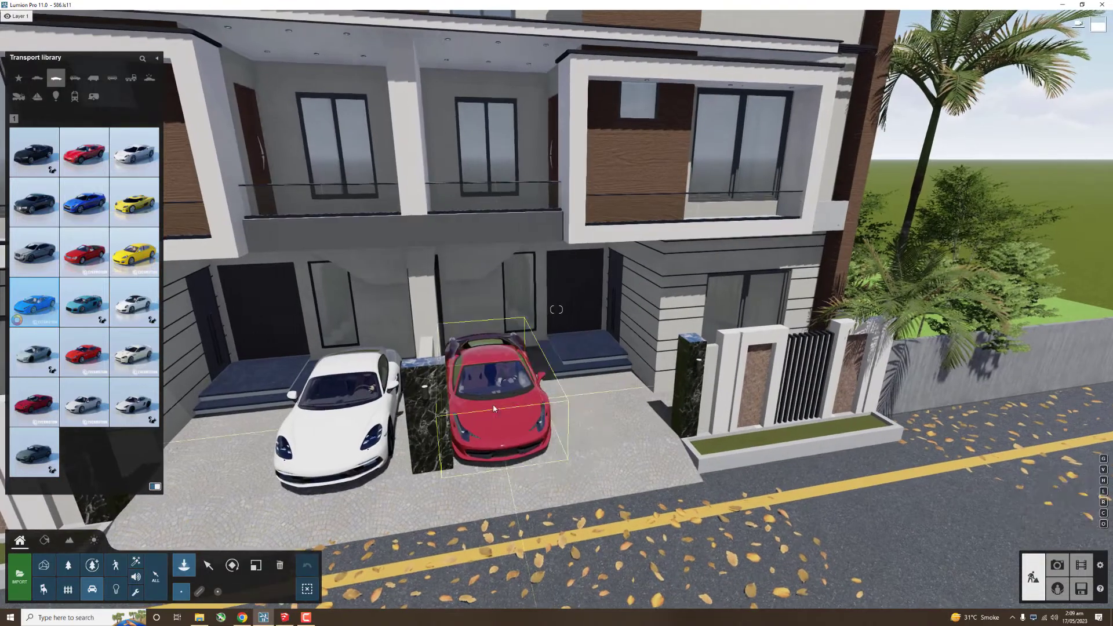
left_click(34, 301)
left_click(74, 79)
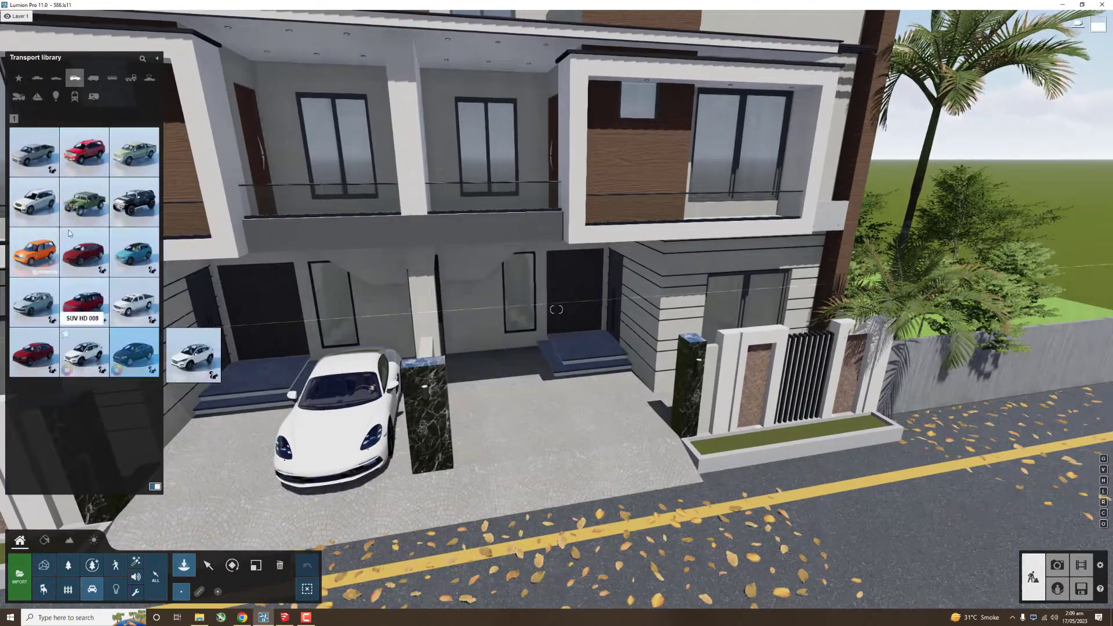
left_click(84, 352)
left_click(505, 413)
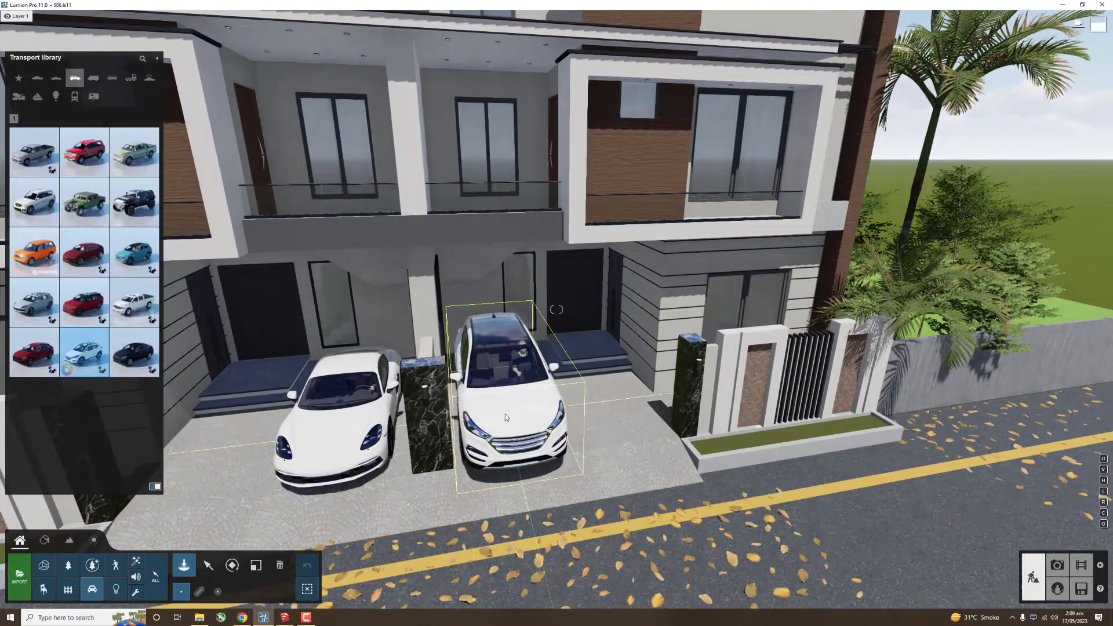
scroll(511, 438, "down", 10)
scroll(347, 406, "up", 5)
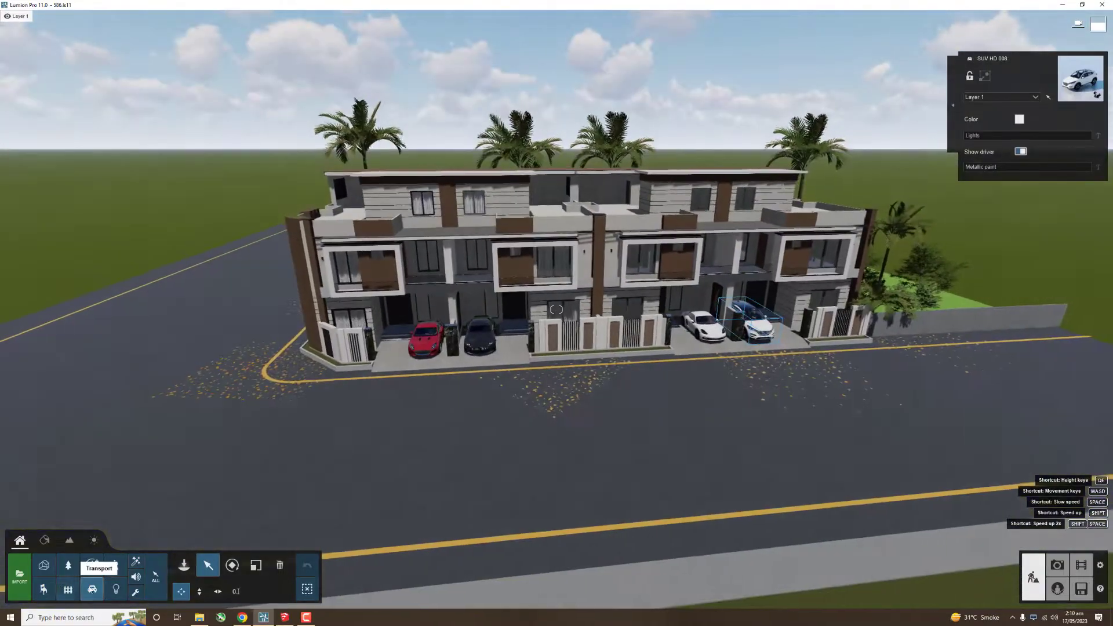
Step: Place a dark grey SUV on the road, then browse other SUV and car models
left_click(92, 589)
left_click(134, 352)
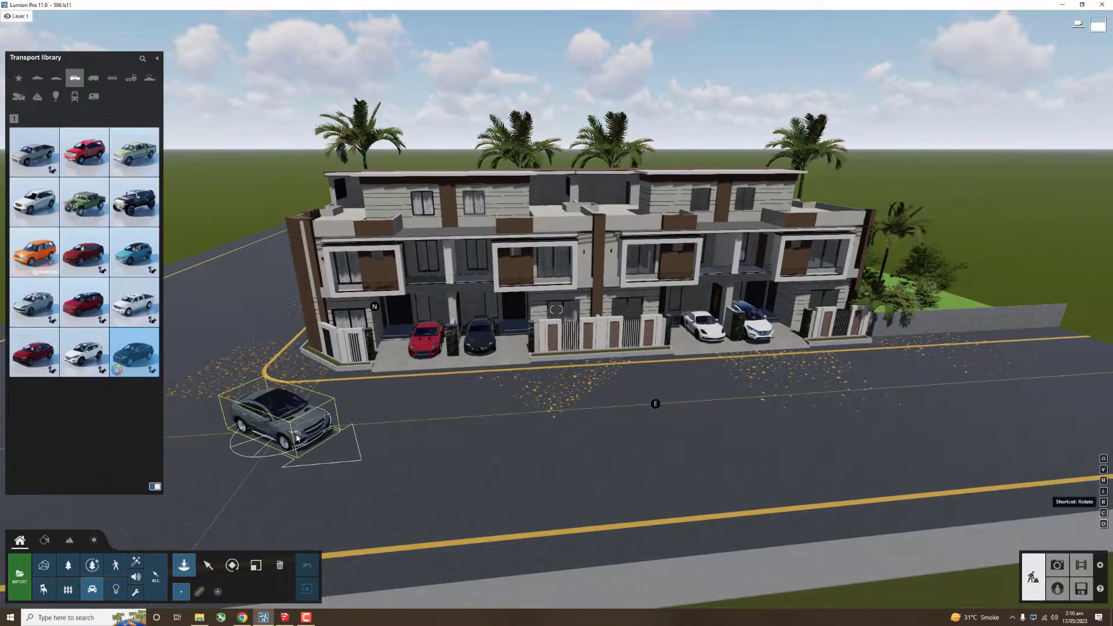
scroll(355, 427, "up", 4)
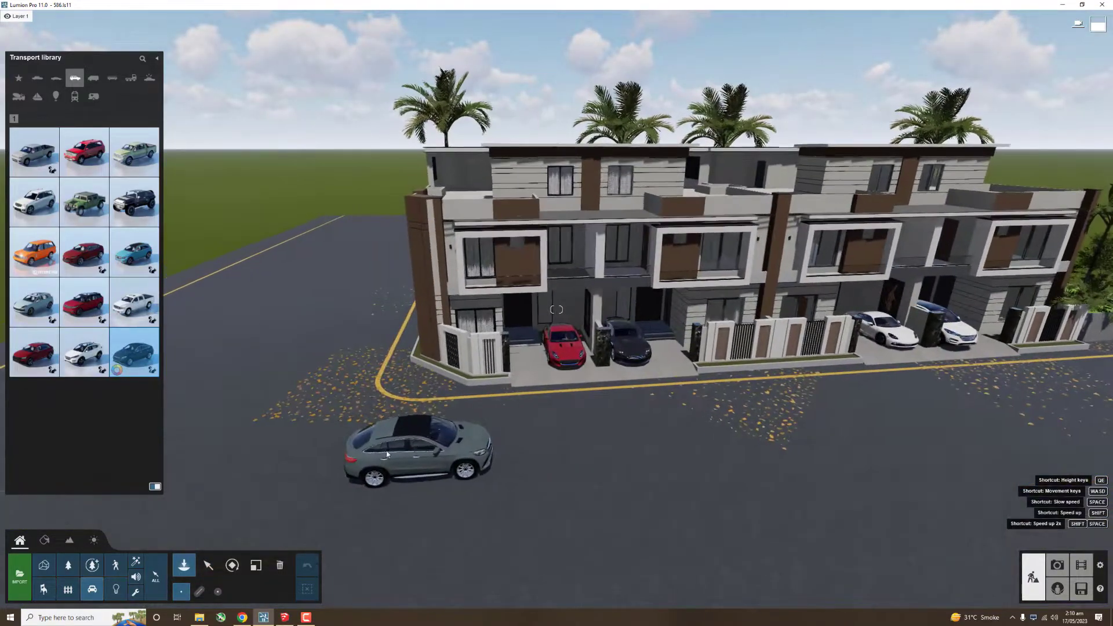
left_click(409, 476)
left_click(35, 352)
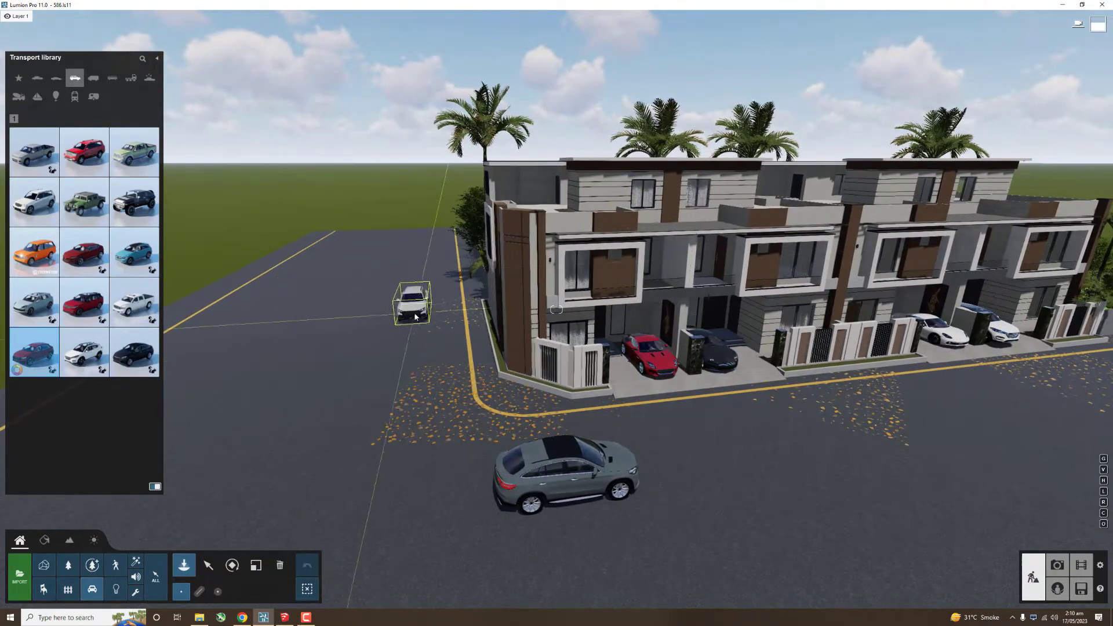
left_click(36, 79)
mouse_move(85, 353)
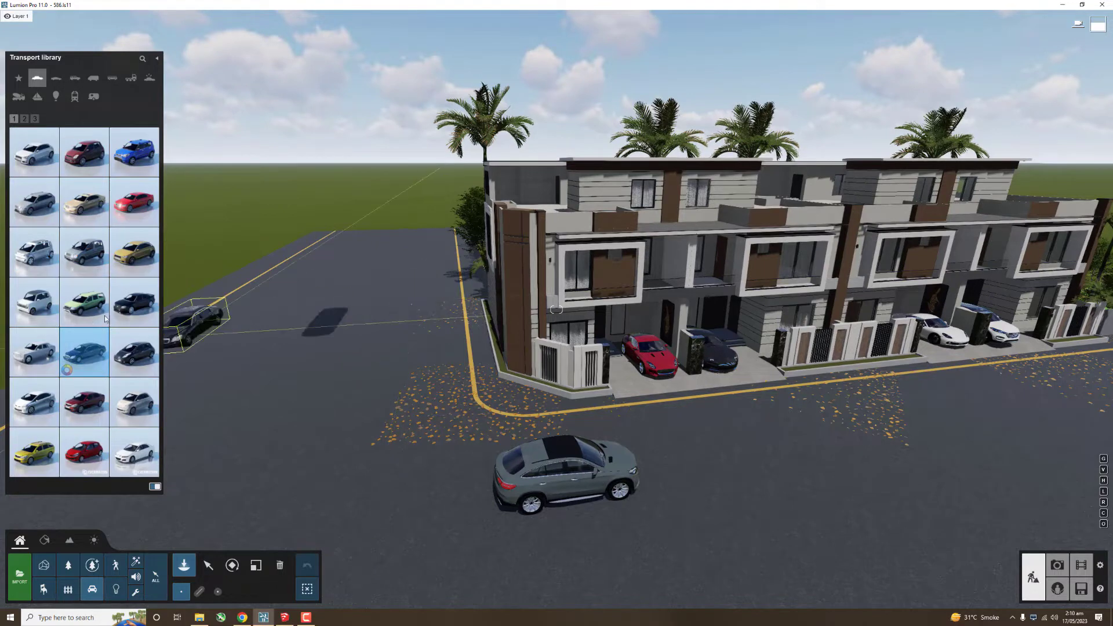
left_click(124, 316)
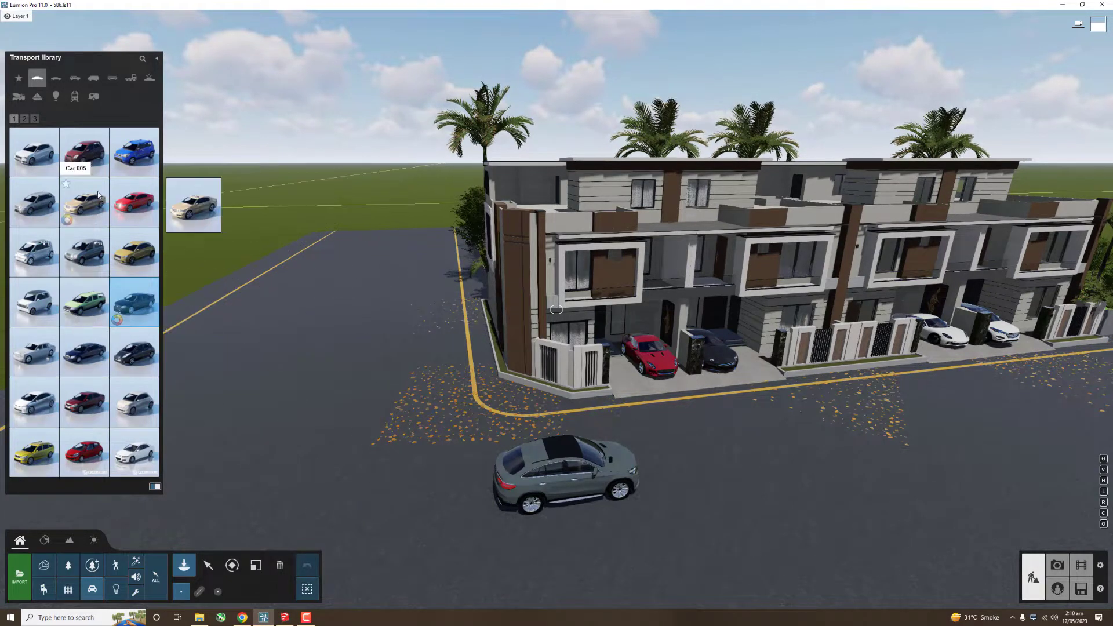
left_click(24, 119)
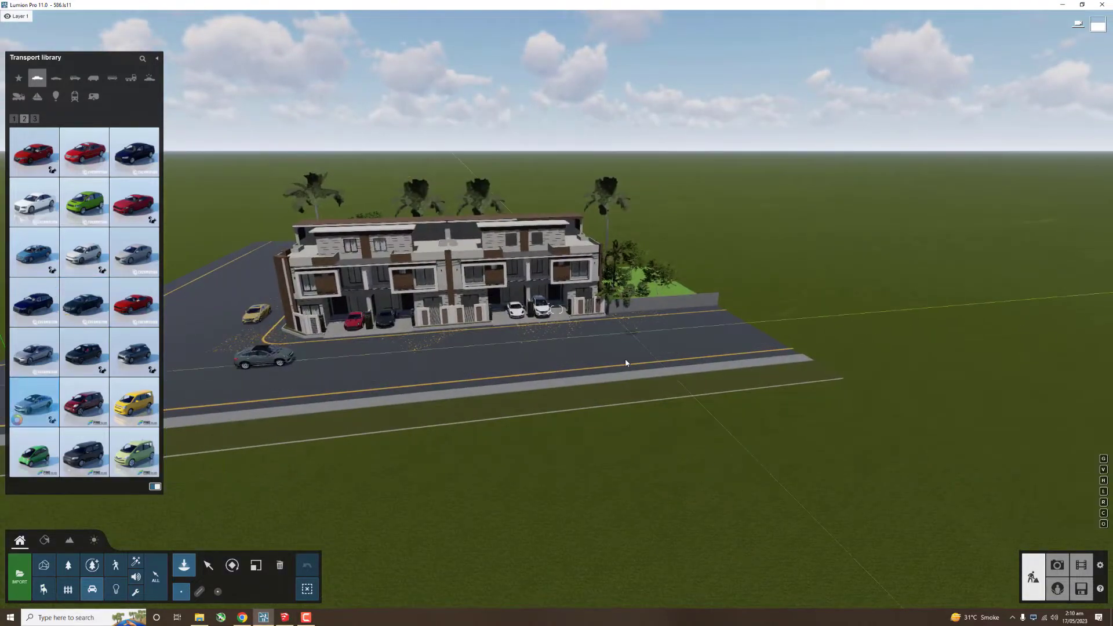
Step: Park a sport motorbike by the gate and a cruiser motorbike on the road
left_click(94, 96)
left_click(34, 352)
scroll(610, 336, "up", 5)
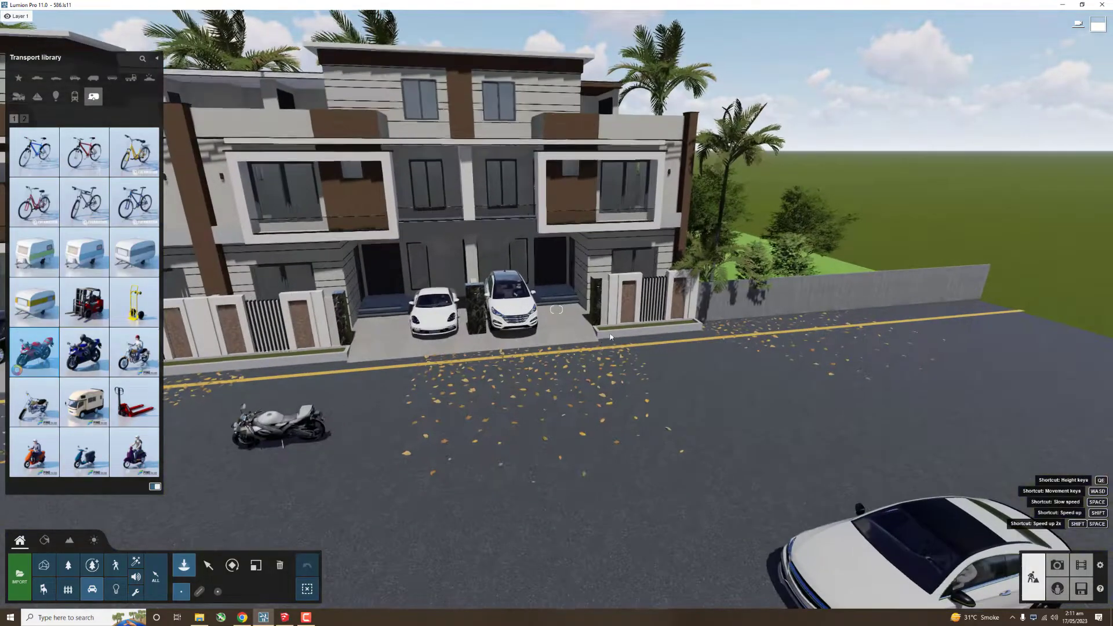
scroll(610, 336, "up", 5)
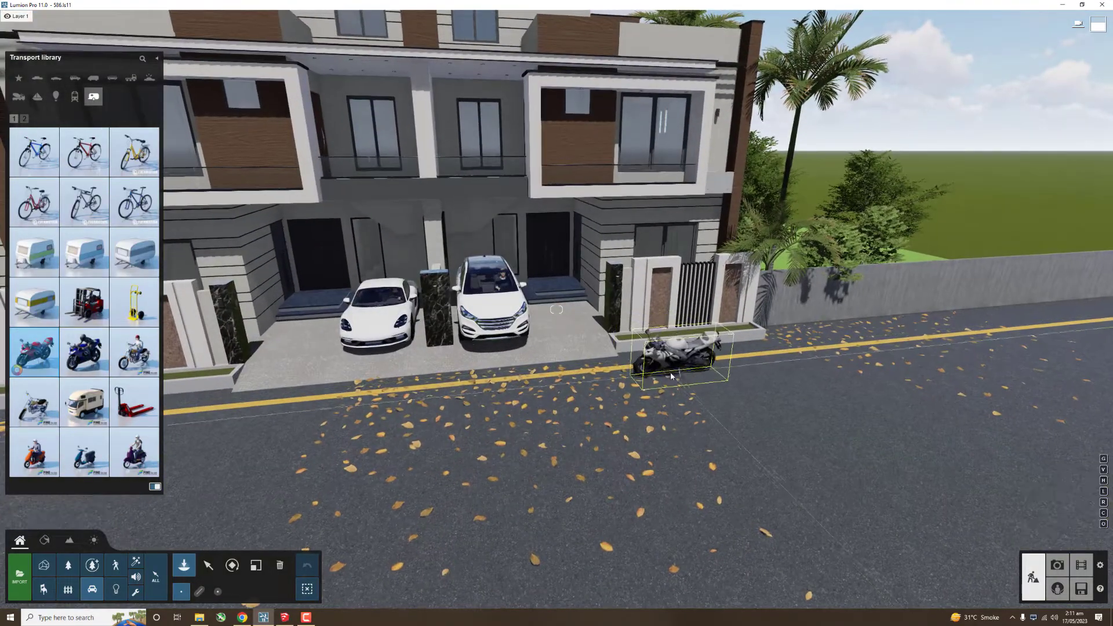
scroll(779, 354, "down", 3)
scroll(649, 408, "up", 4)
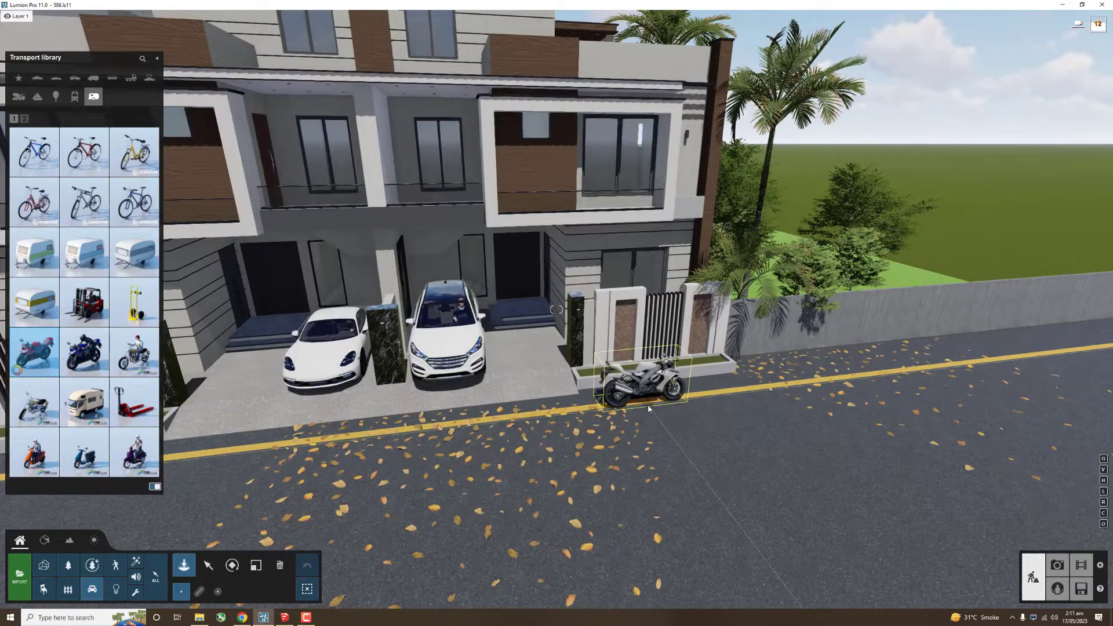
left_click(657, 415)
left_click(34, 402)
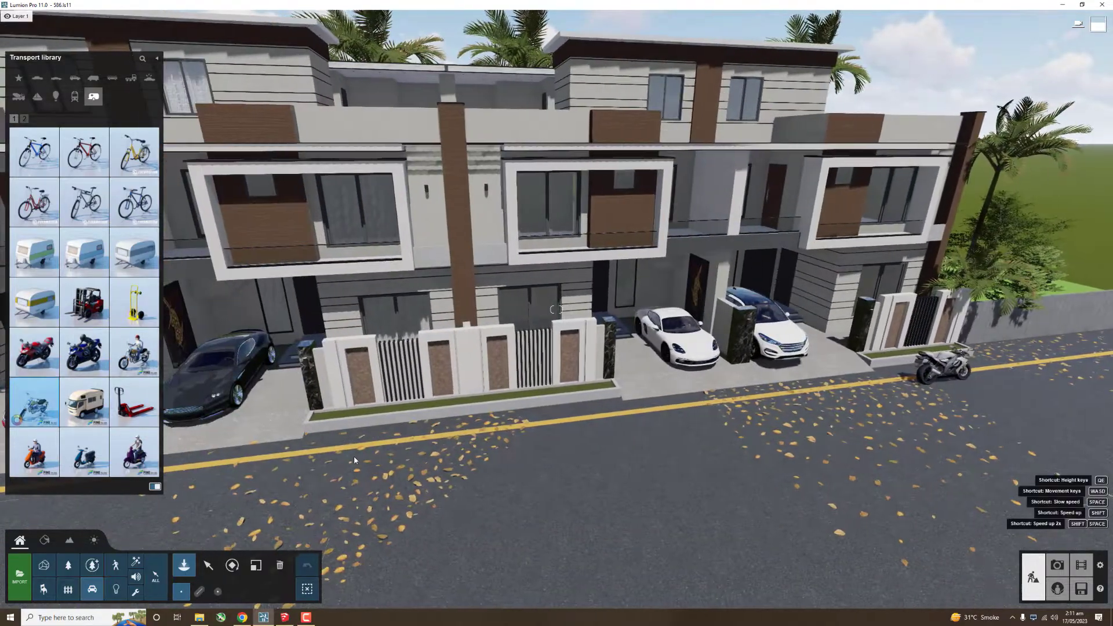
left_click(354, 459)
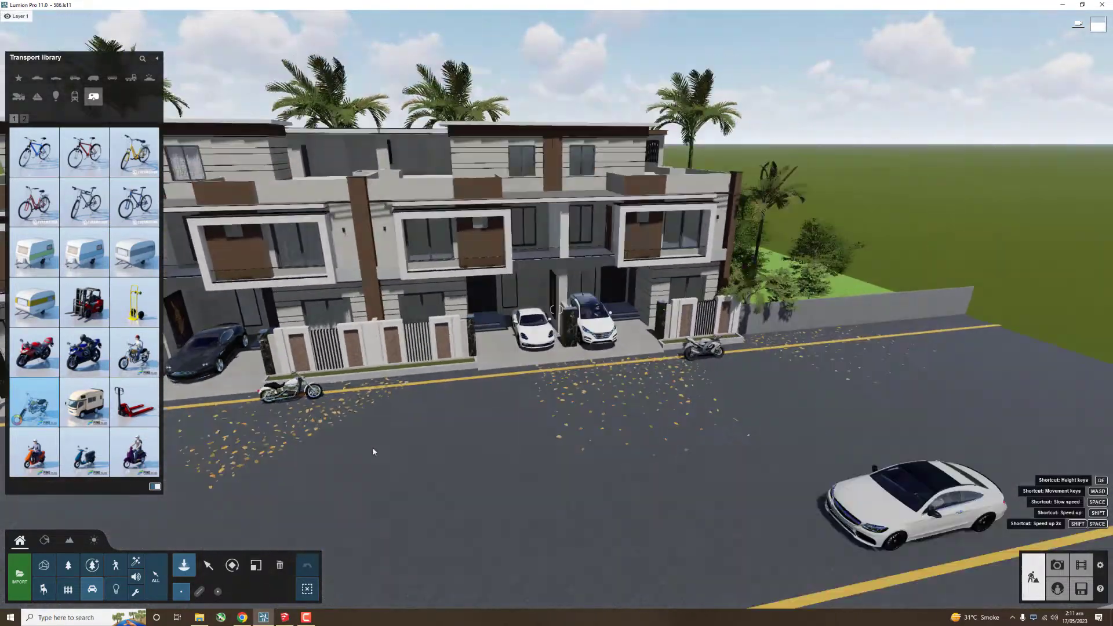
scroll(211, 382, "down", 5)
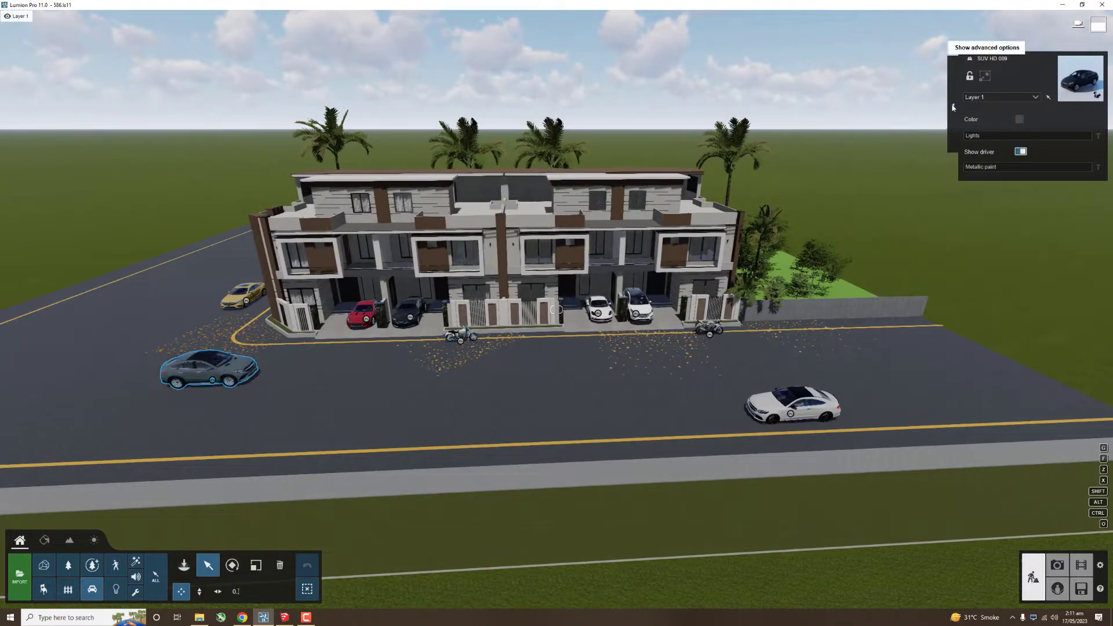
Step: Turn on Show driver for the selected SUV in its advanced options
left_click(953, 108)
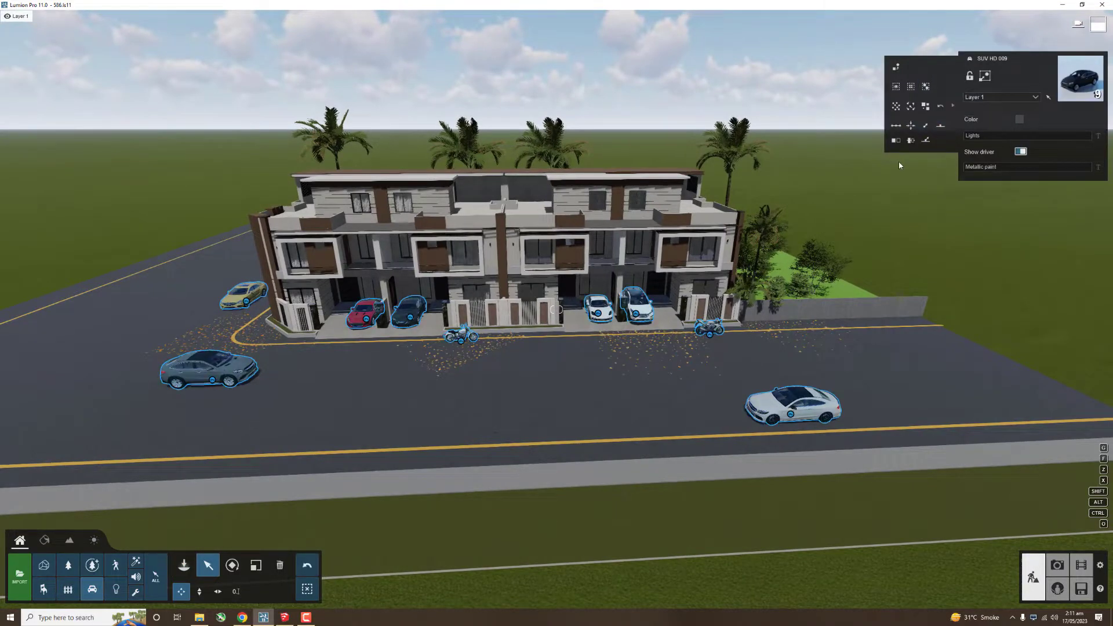
left_click(1021, 152)
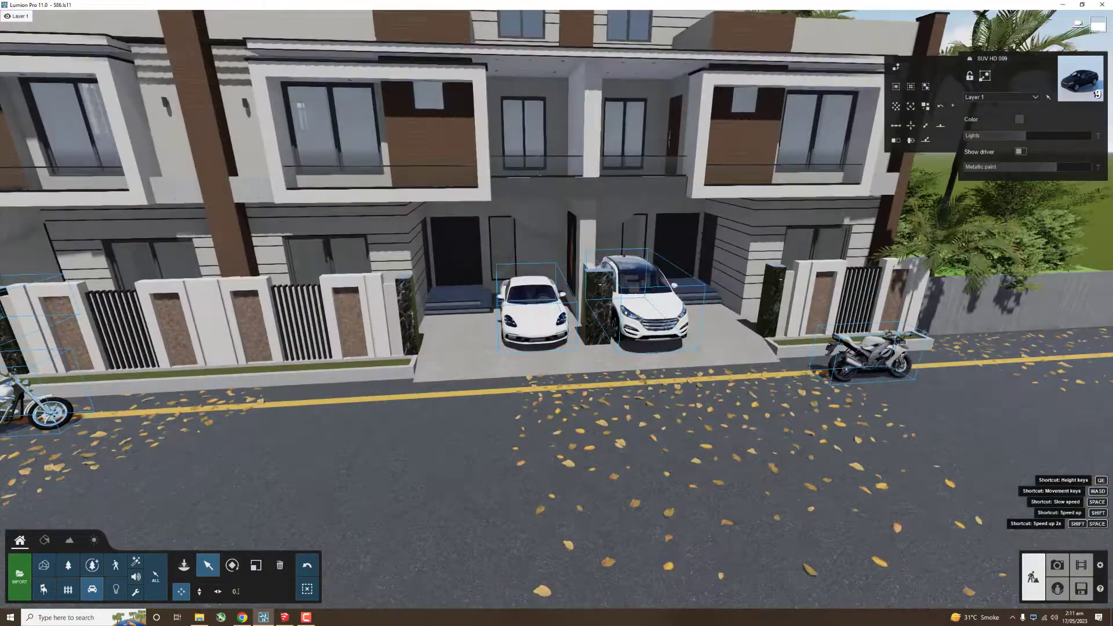
key("s")
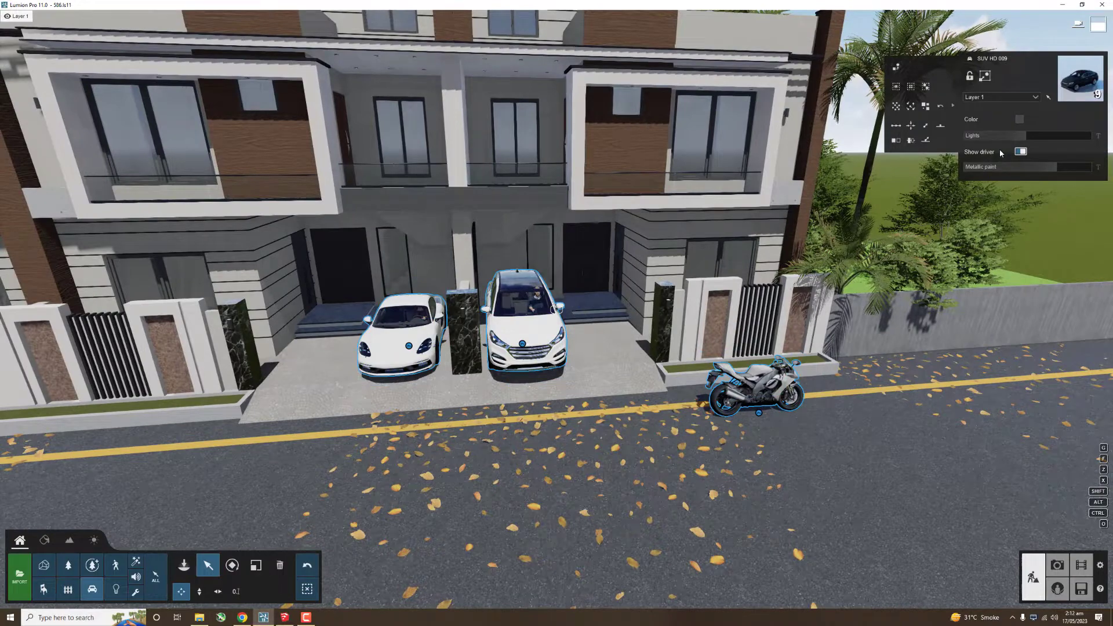
key("s")
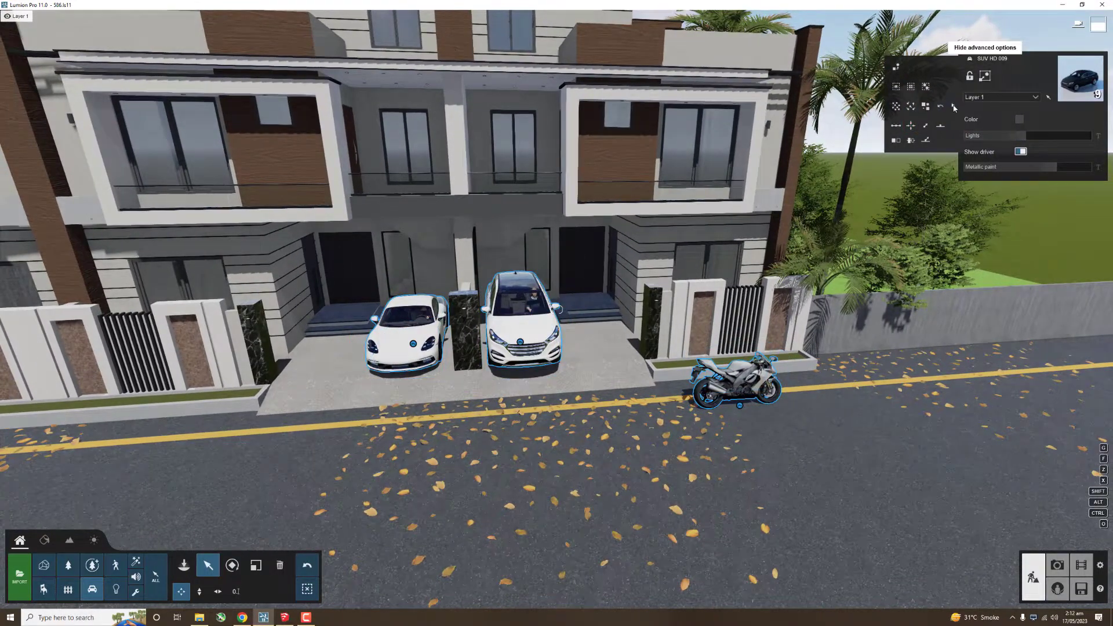
key("s")
Step: Recolour the motorbike and the driveway cars: white SUV, white and red sports cars
left_click(708, 356)
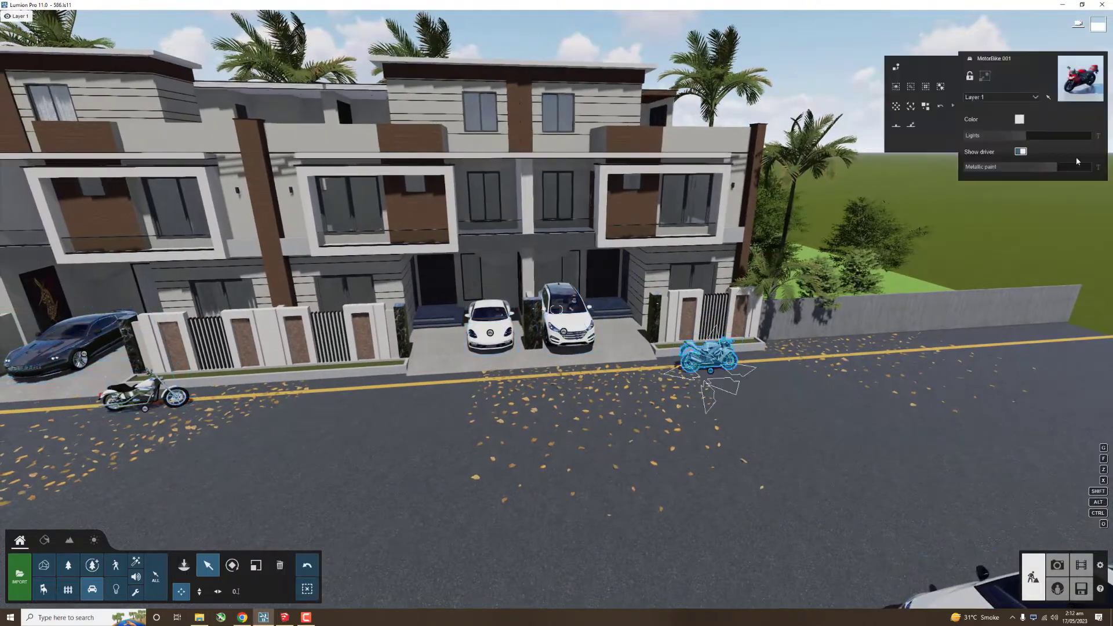
left_click(1019, 118)
key("w")
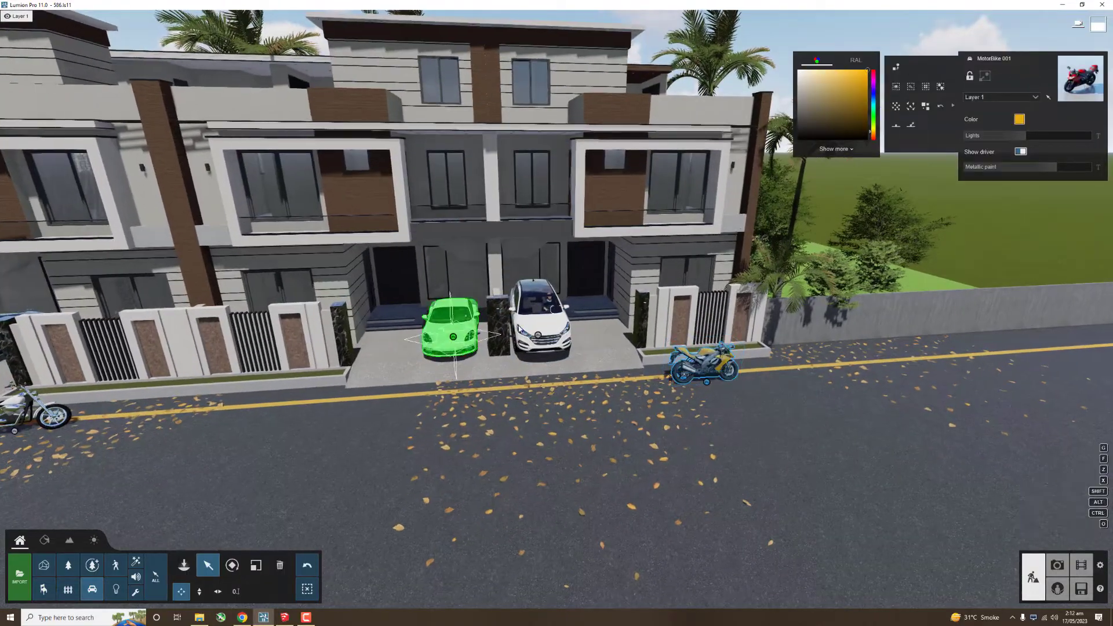
left_click(540, 318)
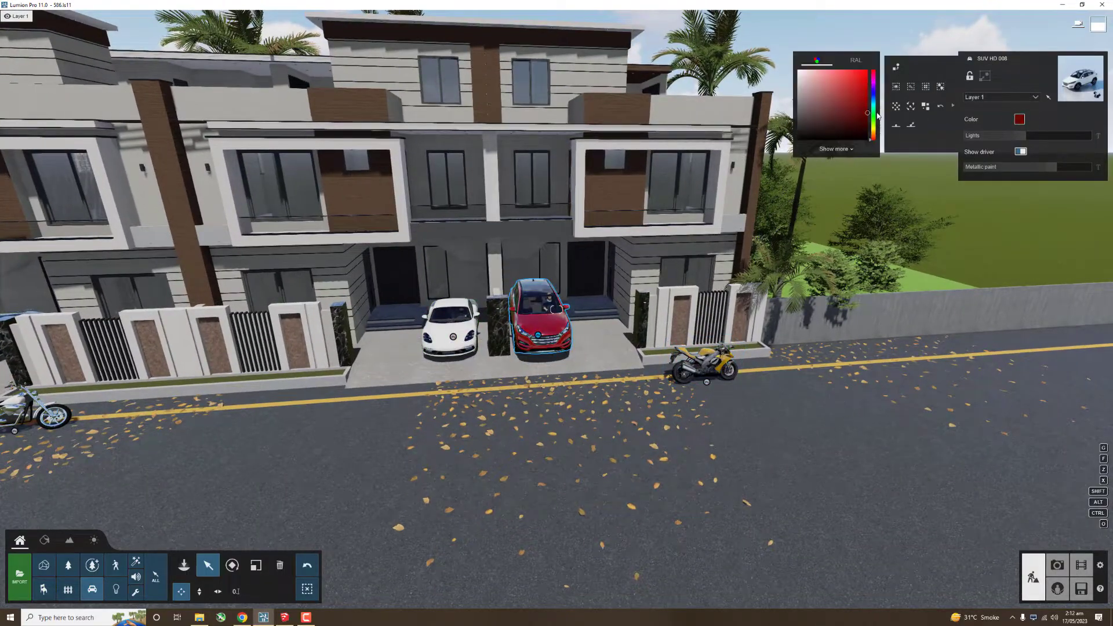
left_click(464, 329)
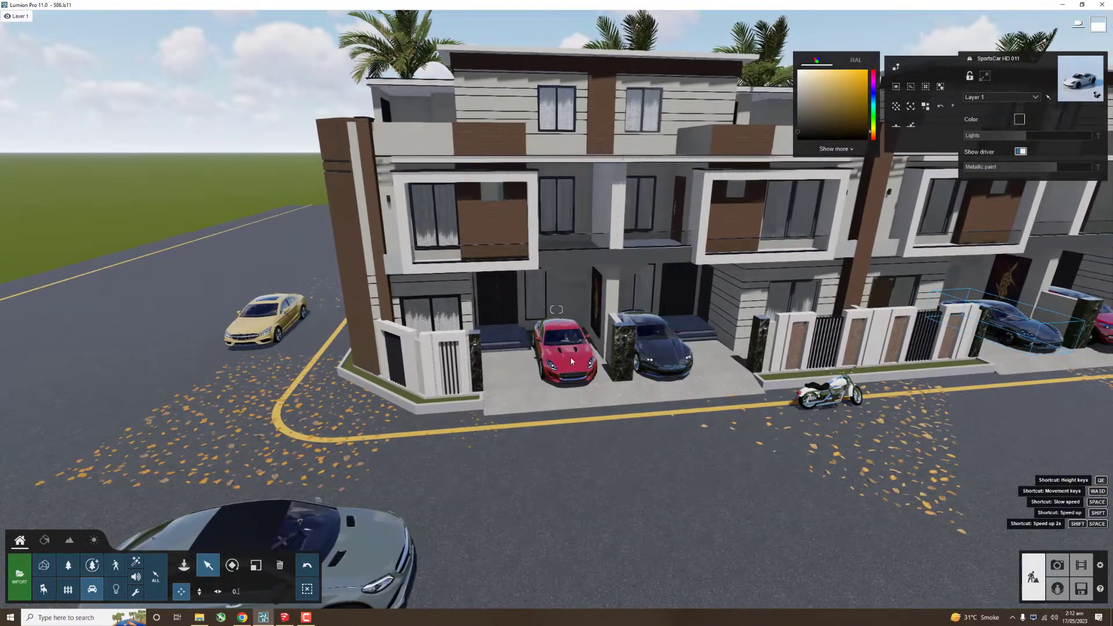
left_click(563, 353)
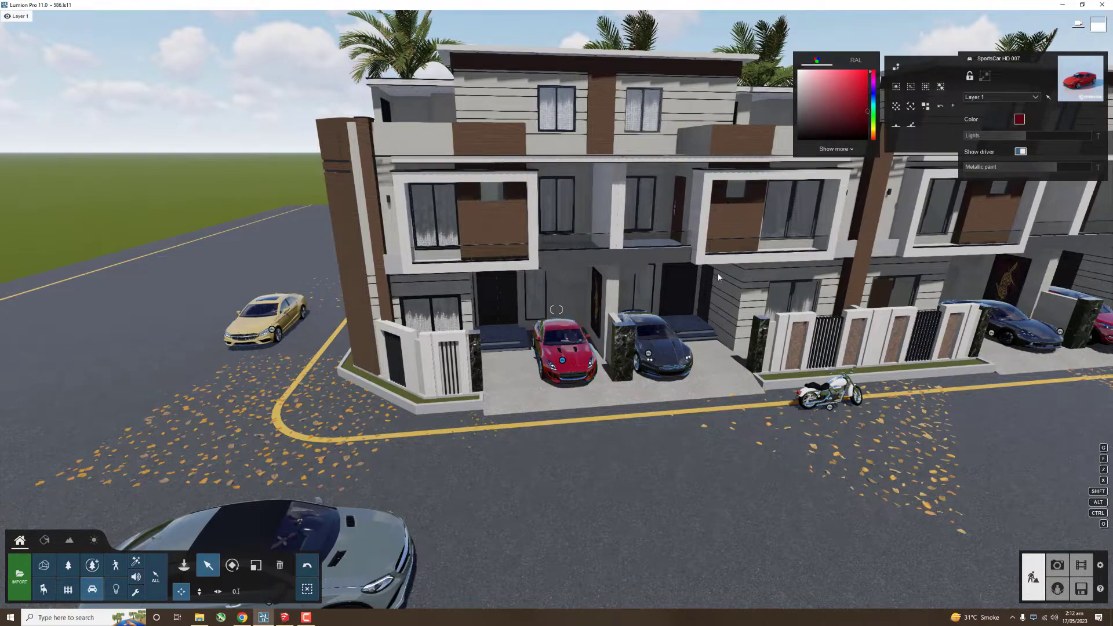
left_click(648, 351)
Step: Paint the grey road SUV black and recolour the yellow car on the side road
left_click(1018, 120)
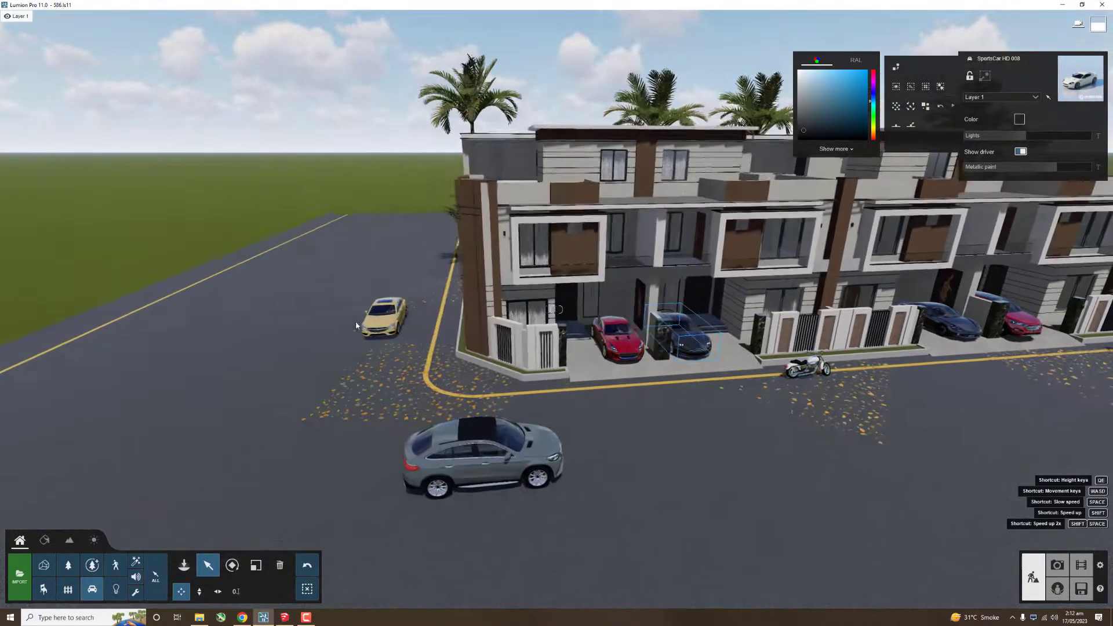
left_click(493, 458)
left_click(1019, 120)
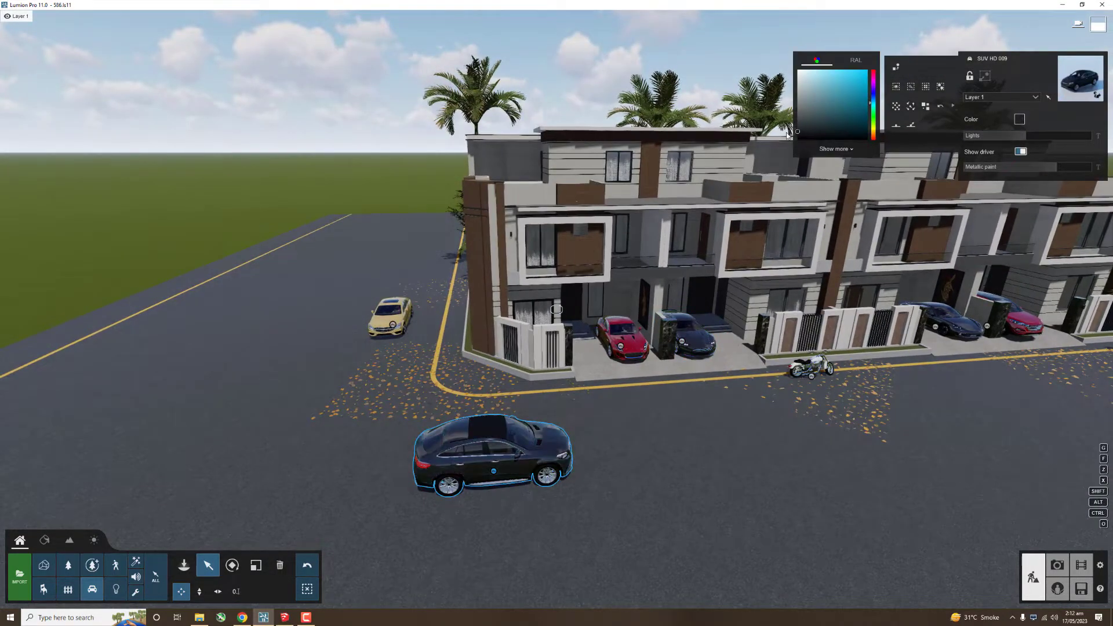
left_click(389, 316)
left_click(1019, 119)
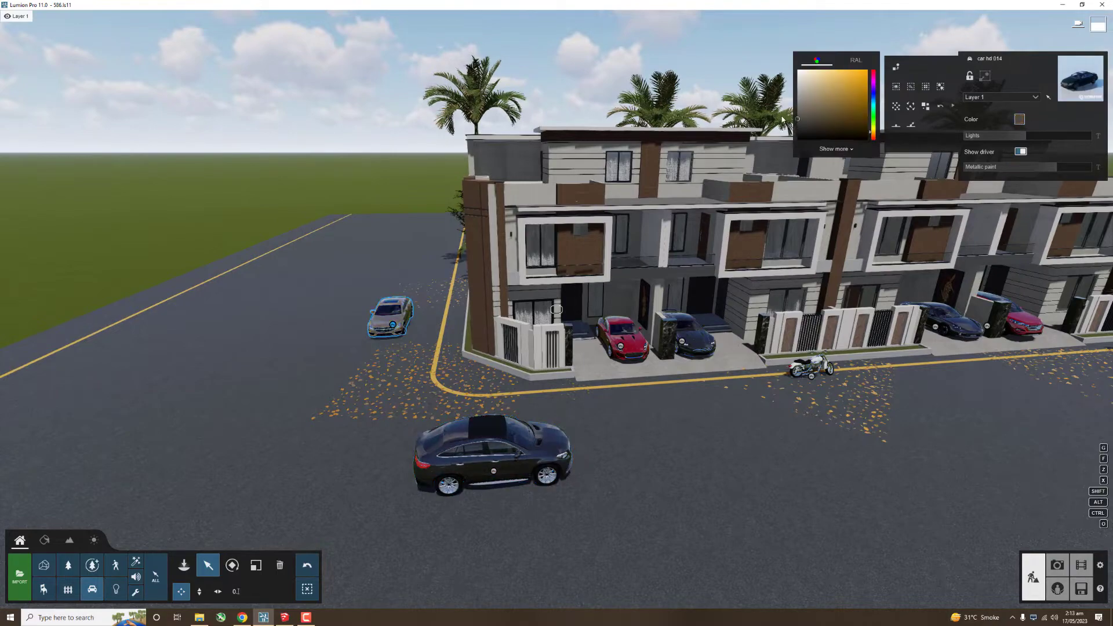
scroll(761, 32, "down", 5)
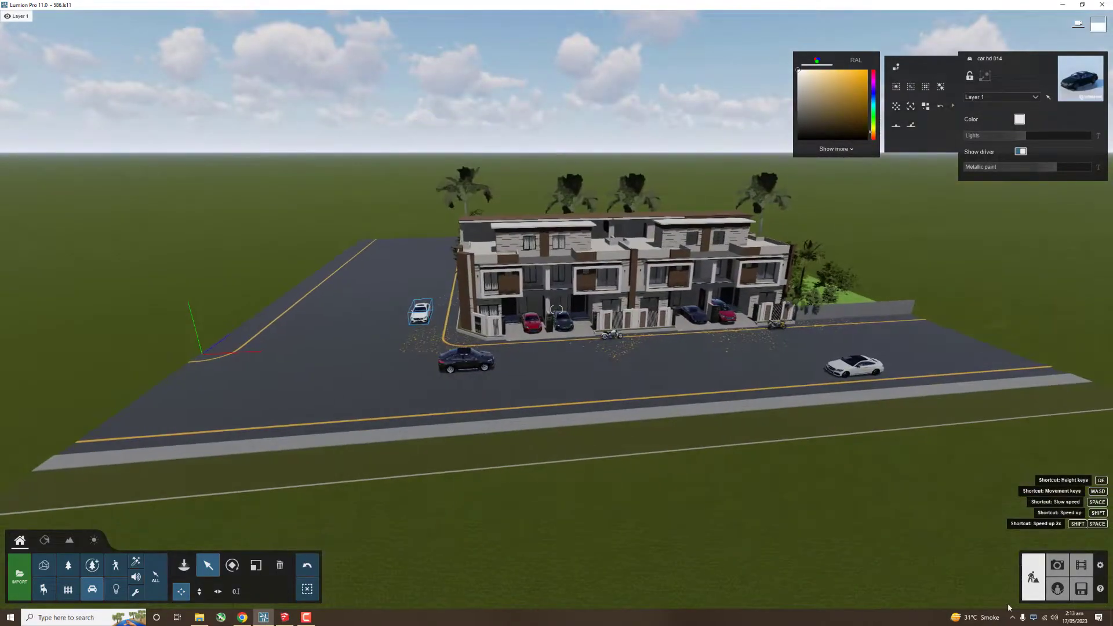
scroll(70, 574, "up", 10)
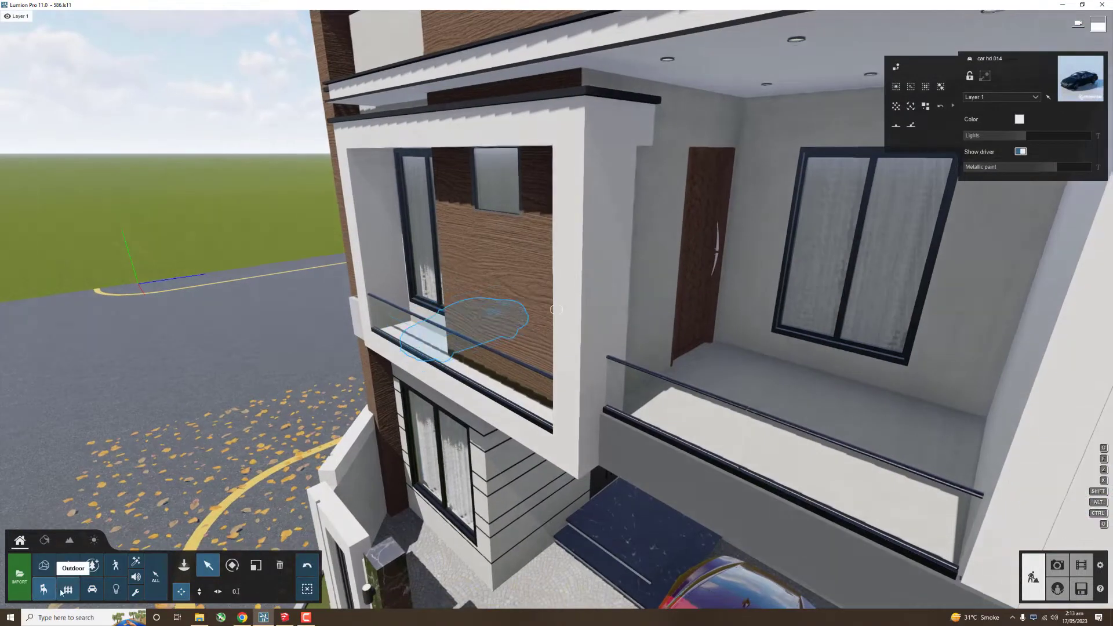
Step: Find Wall Concrete on page 3 of the Outdoor library's Access category
left_click(61, 591)
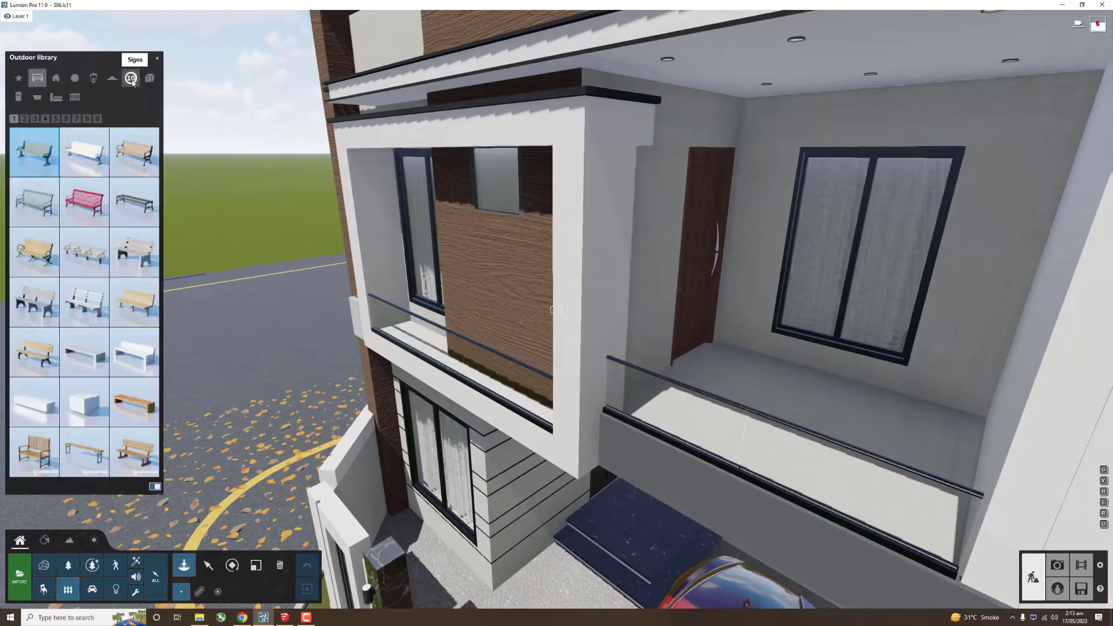
left_click(18, 97)
left_click(35, 119)
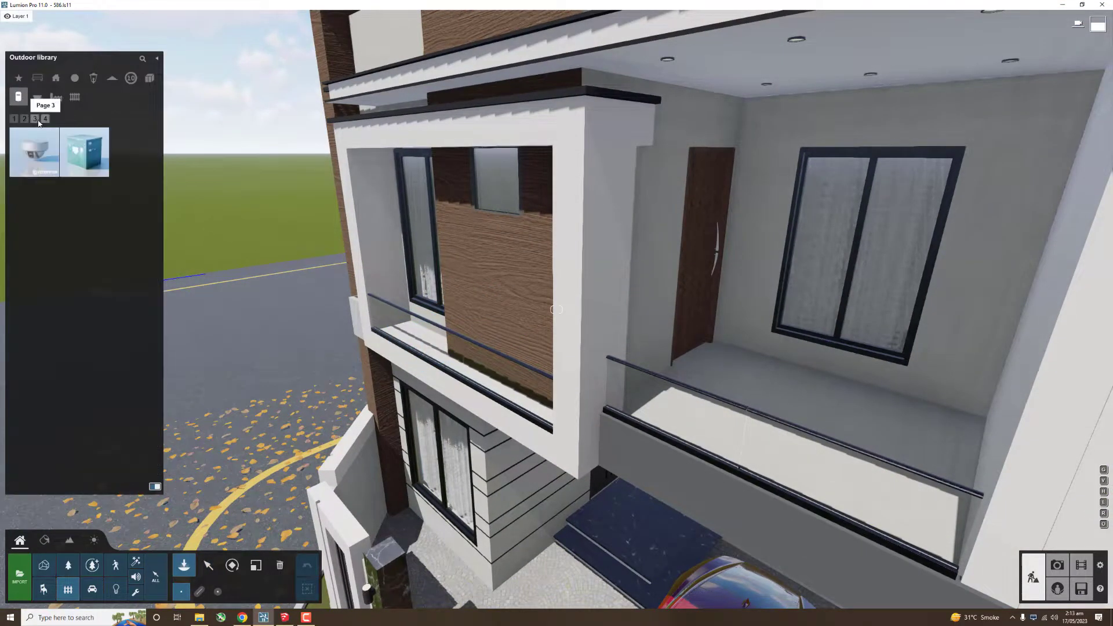
left_click(36, 97)
left_click(34, 119)
left_click(54, 98)
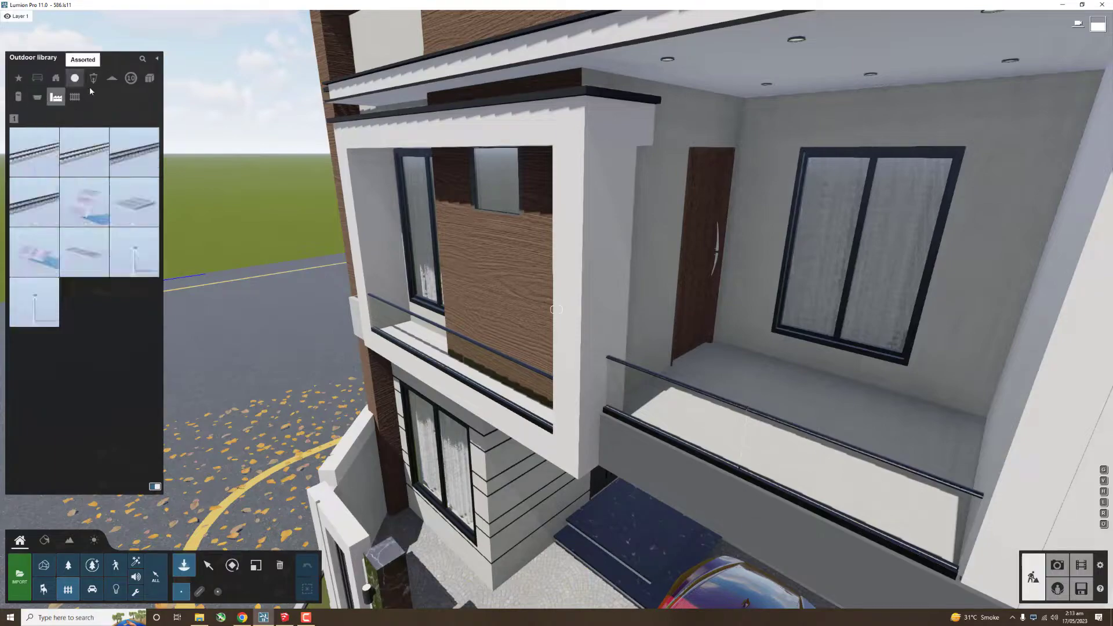
left_click(35, 118)
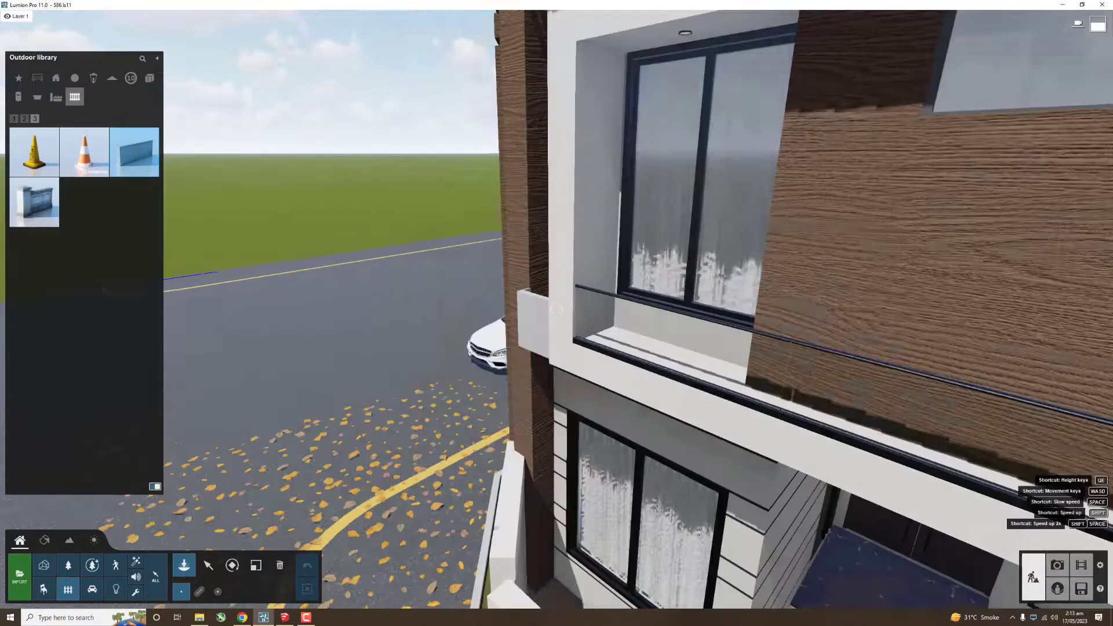
Step: Lay a line of Wall Concrete 001 across the road's far edge and confirm
right_click_drag(278, 423, 582, 357)
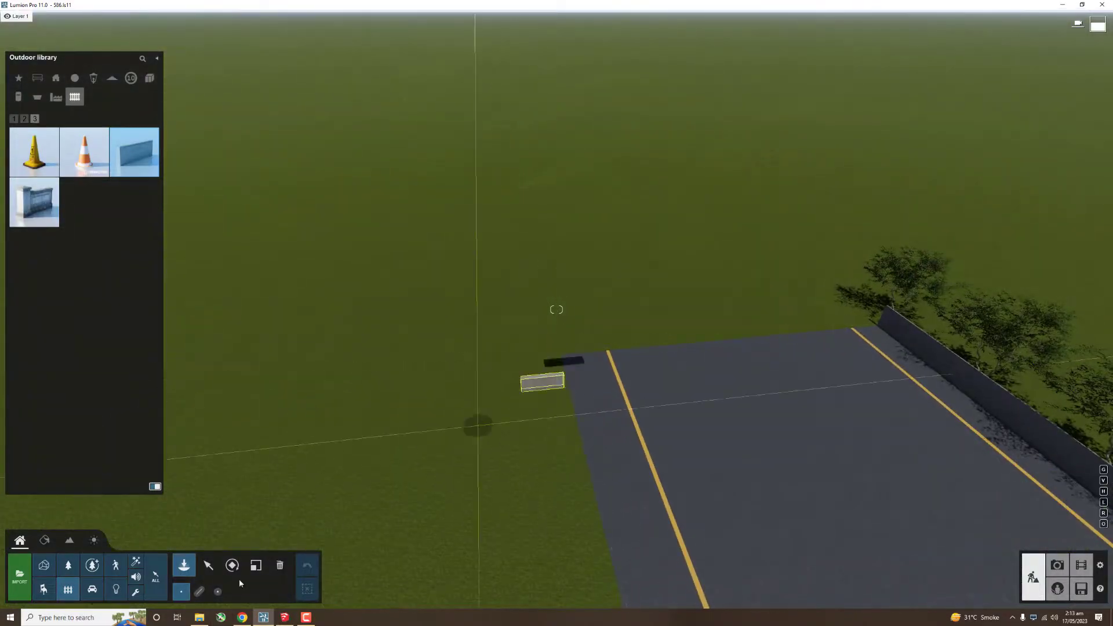
left_click(852, 325)
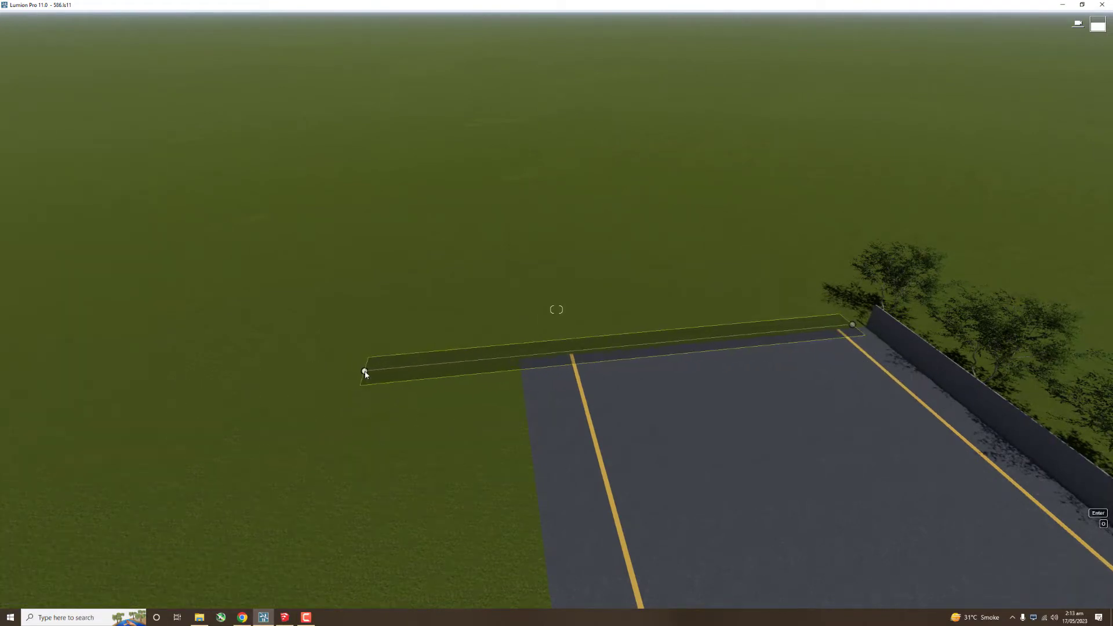
left_click(364, 371)
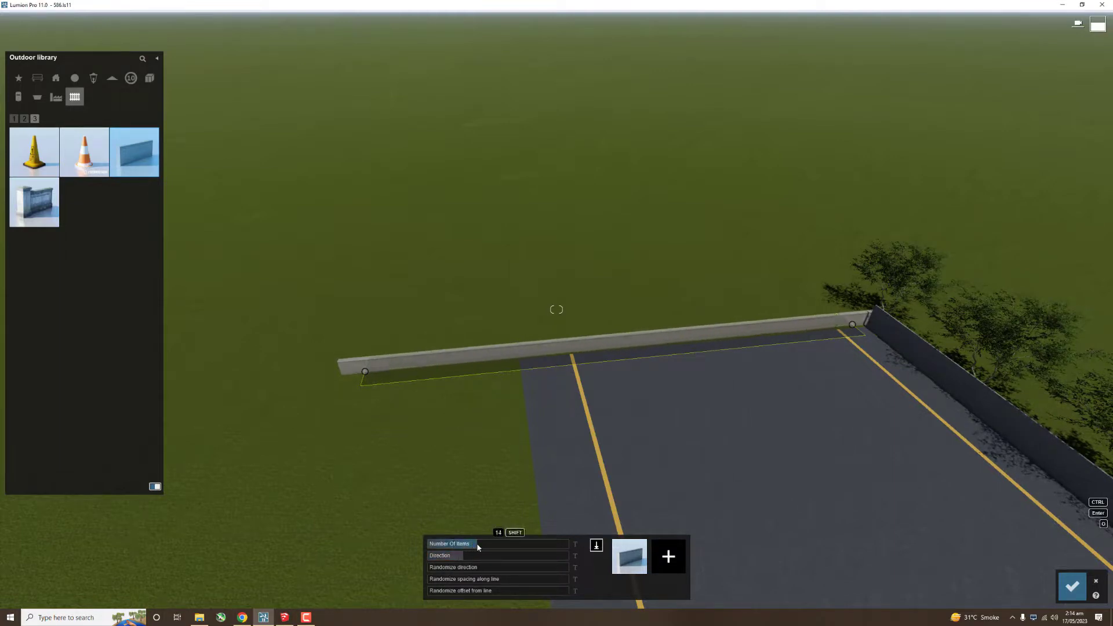
left_click(1072, 586)
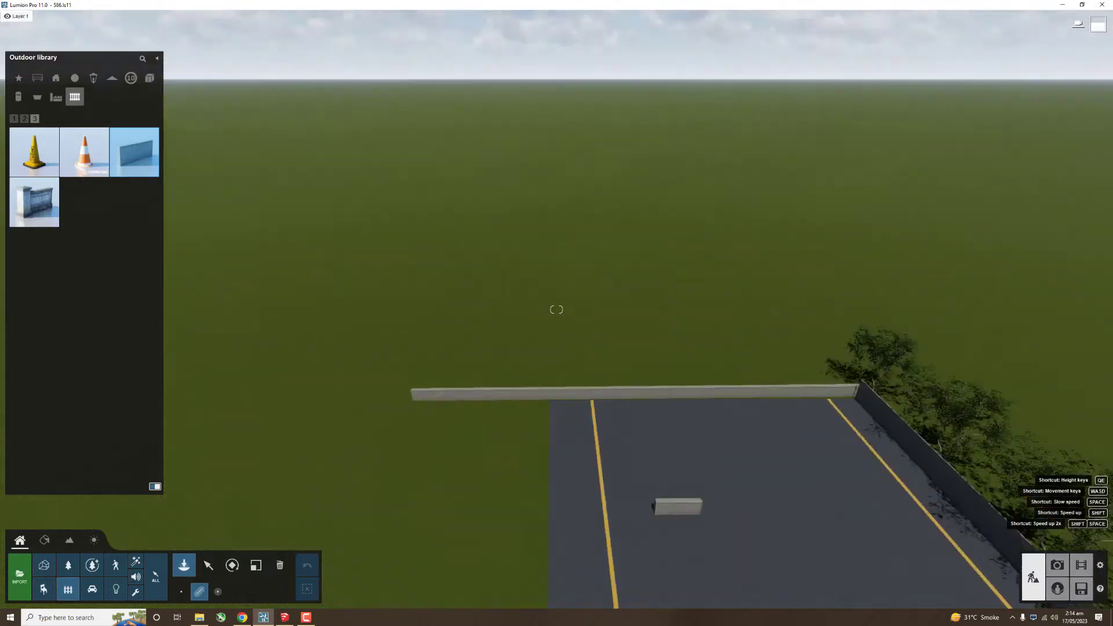
mouse_move(445, 475)
right_mouse_down()
mouse_move(467, 364)
mouse_move(750, 459)
right_mouse_up()
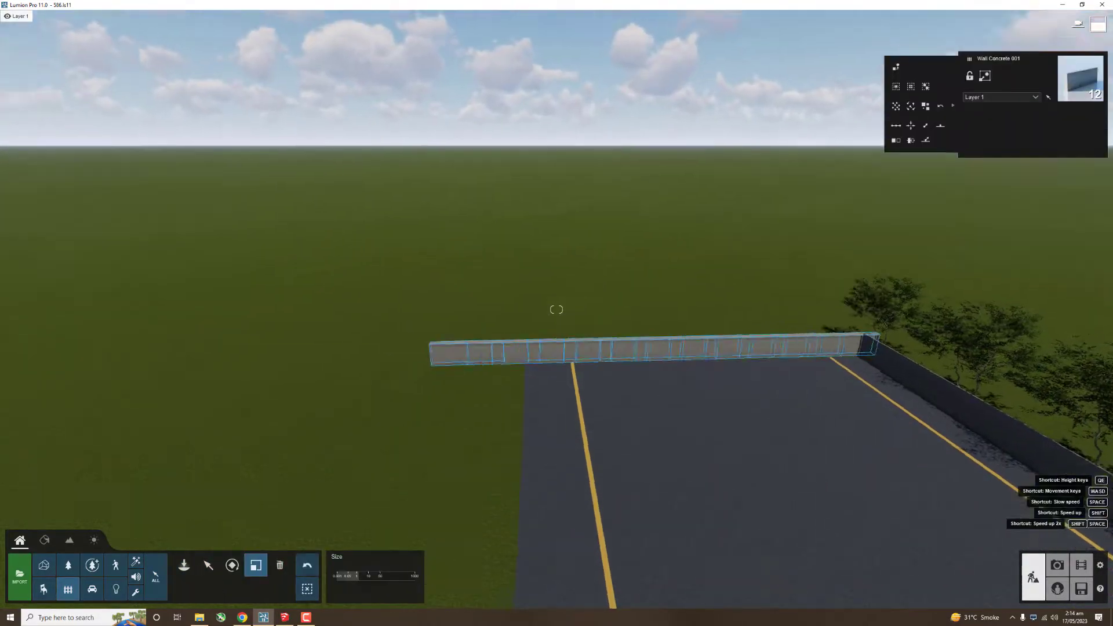
mouse_move(885, 361)
right_mouse_down()
mouse_move(632, 464)
mouse_move(305, 518)
right_mouse_up()
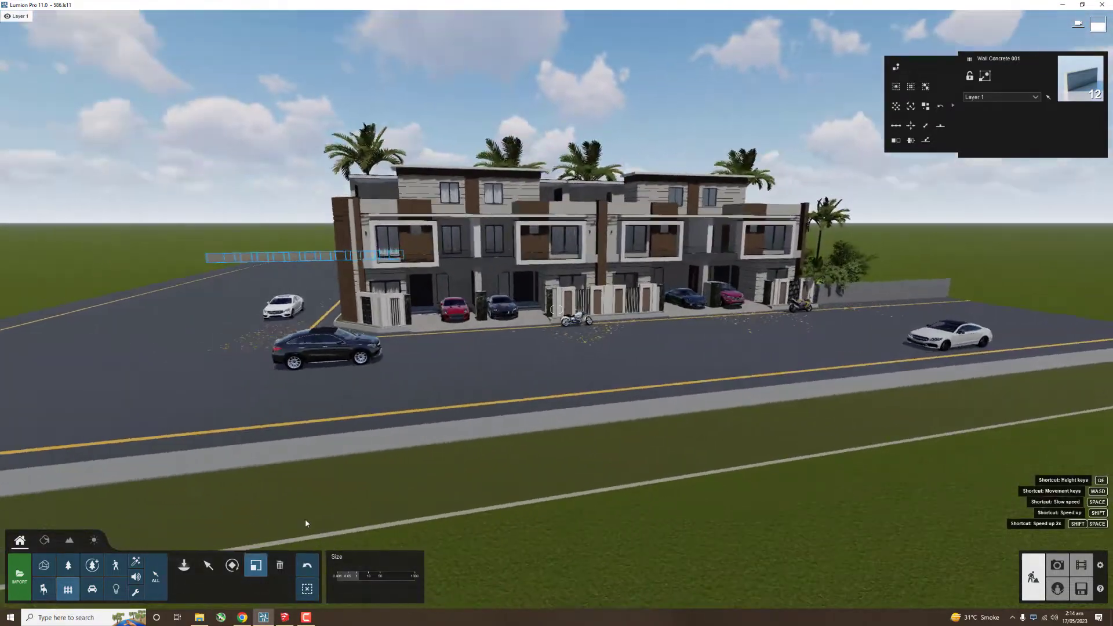
Step: Fly in toward the motorcycle and gate and open the motorbike's colour settings
key("ctrl")
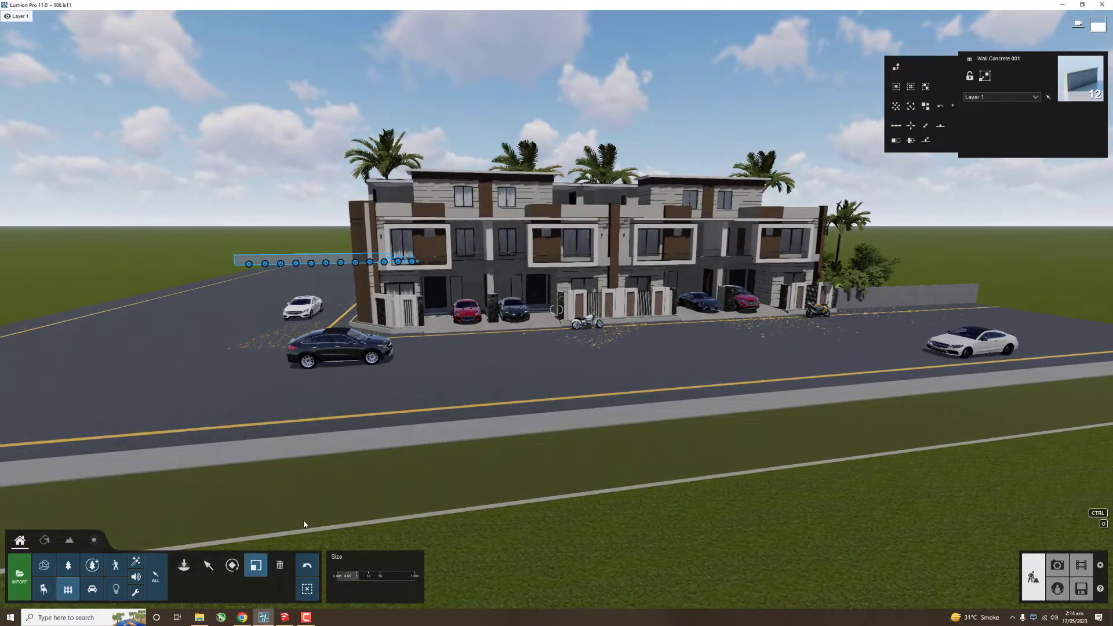
right_click_drag(304, 524, 361, 490)
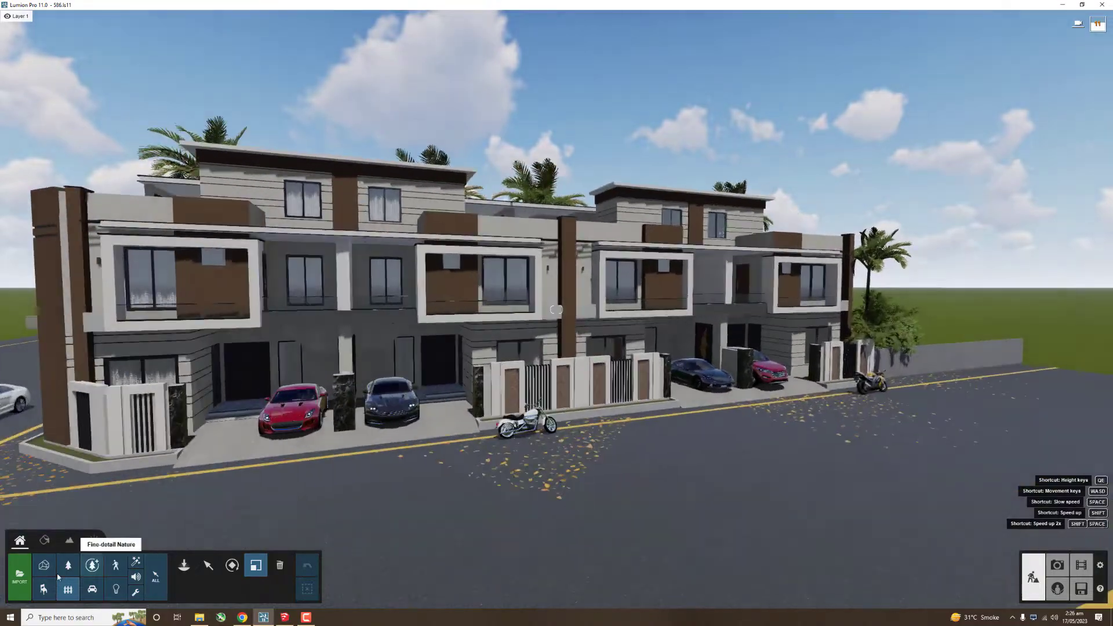
right_click_drag(58, 577, 371, 550)
left_click(529, 429)
left_click(1019, 120)
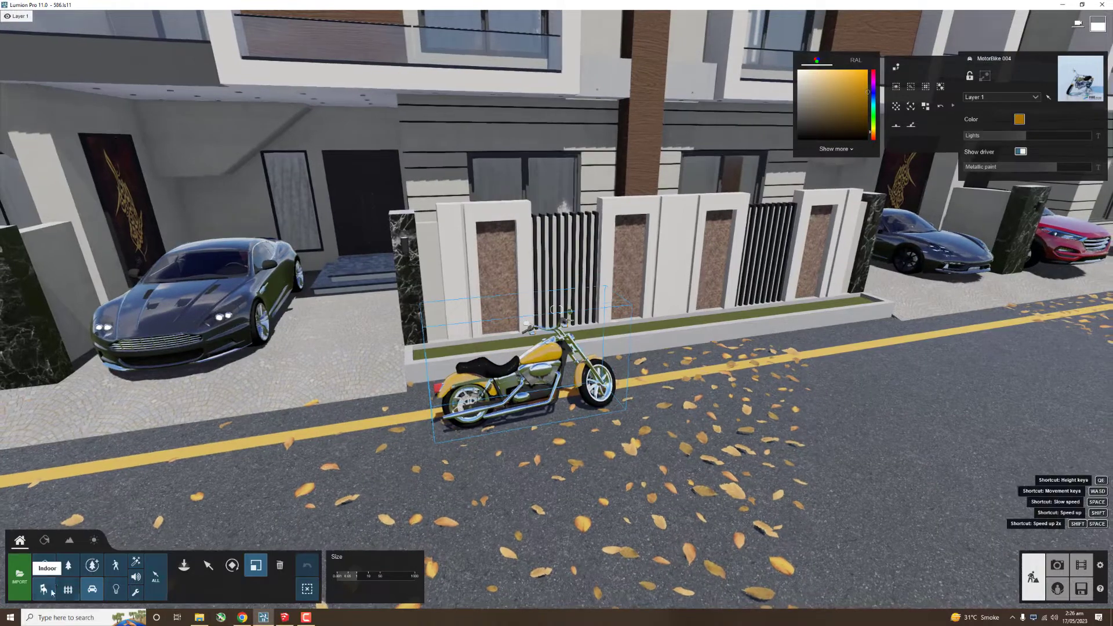
Step: Select the long rectangular planter box from the Assorted category's planter page
left_click(68, 589)
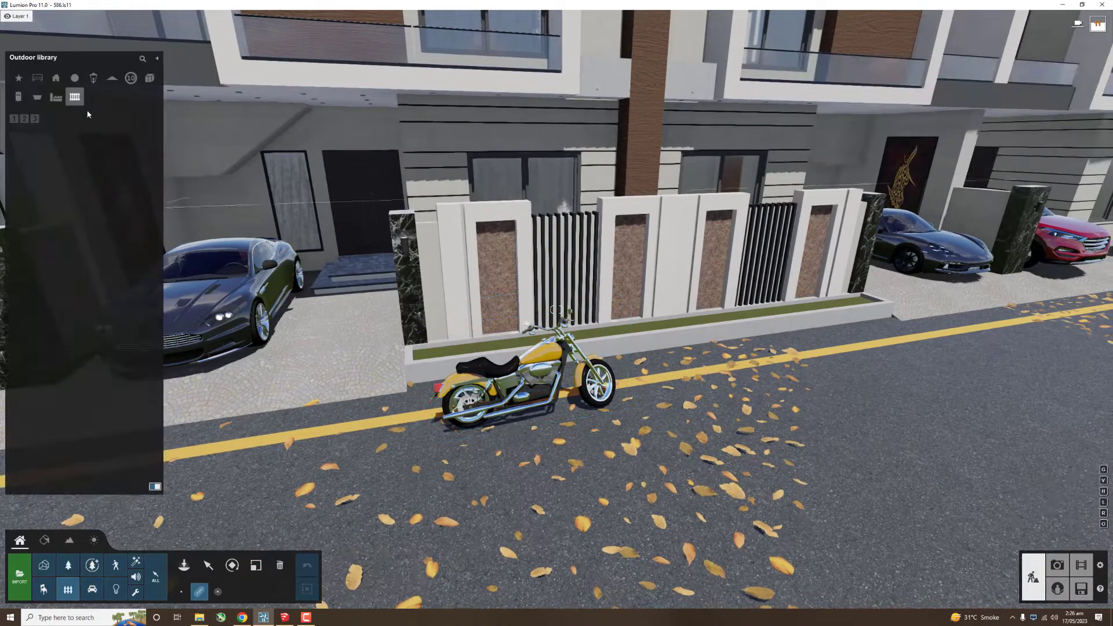
left_click(37, 97)
left_click(87, 119)
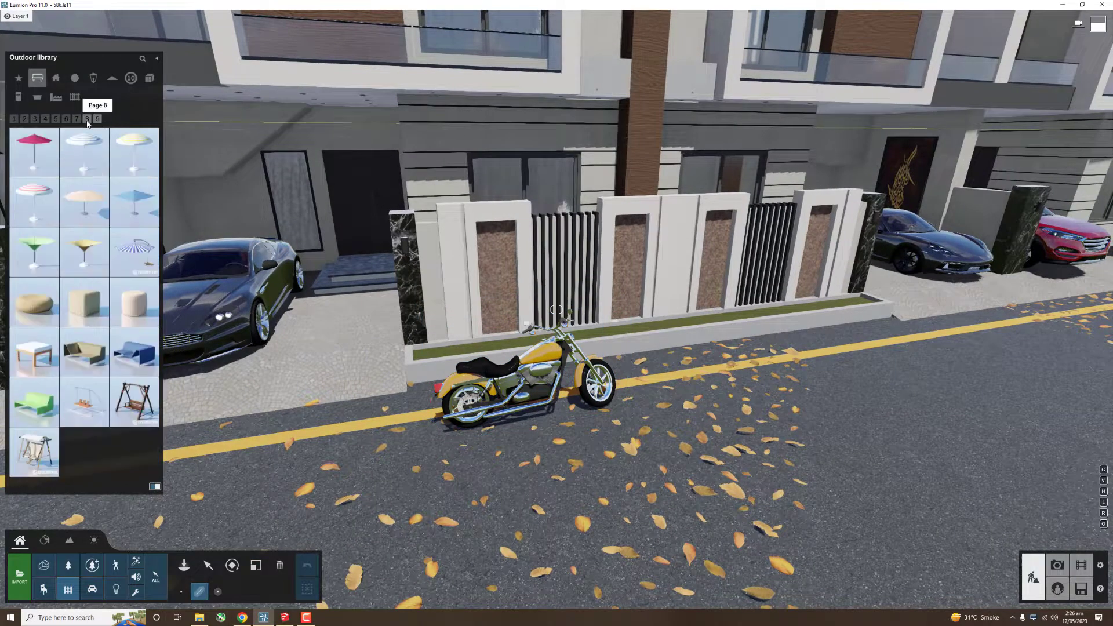
left_click(66, 119)
left_click(46, 119)
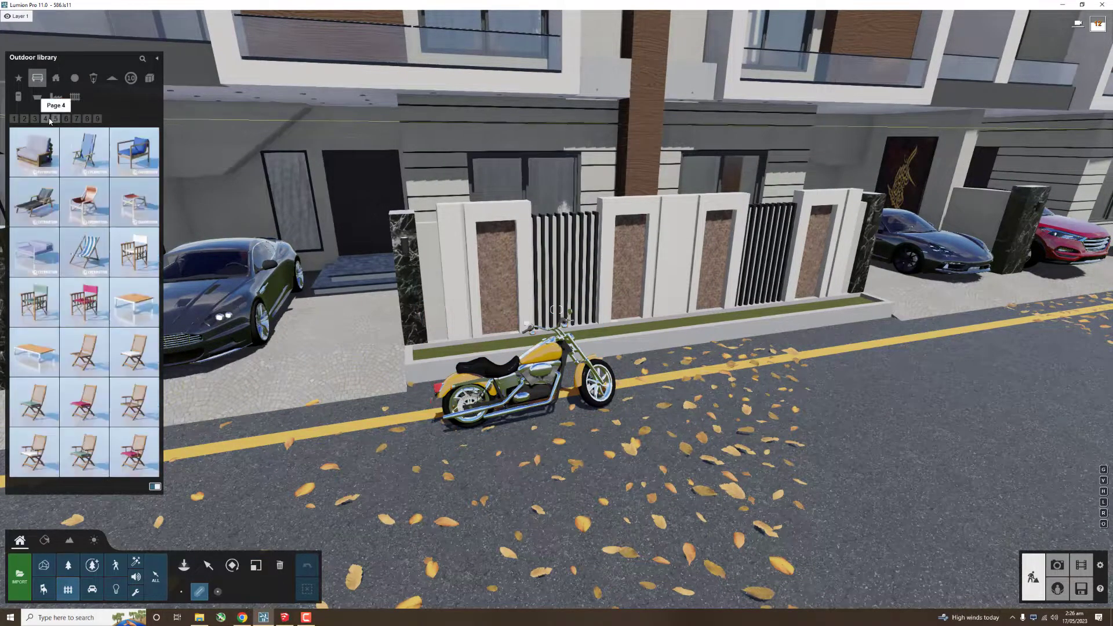
left_click(18, 97)
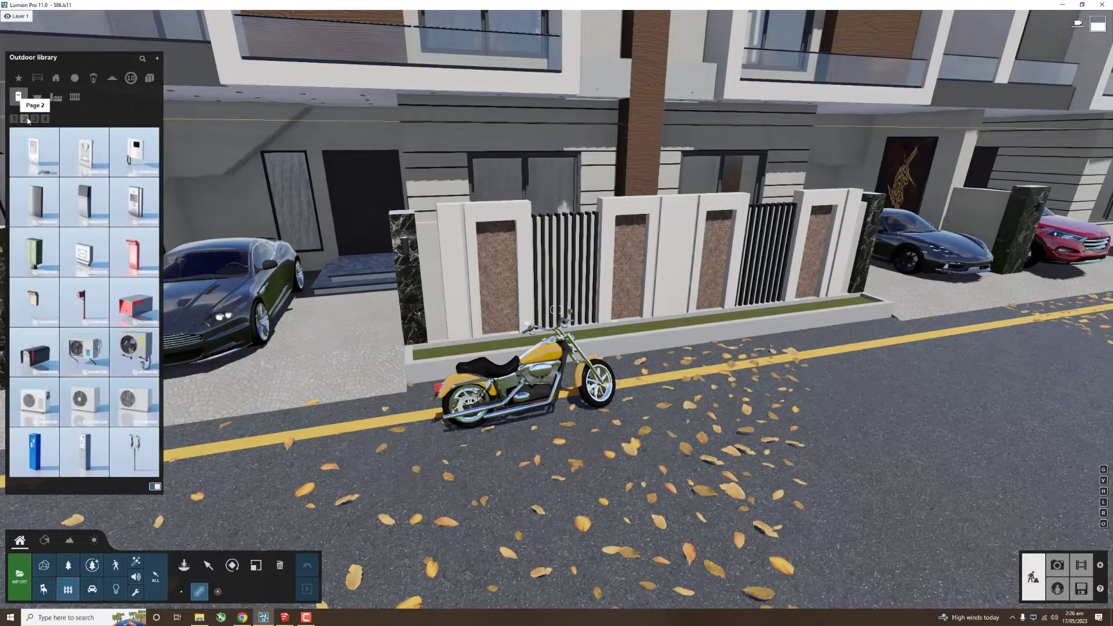
left_click(75, 78)
left_click(77, 119)
left_click(56, 119)
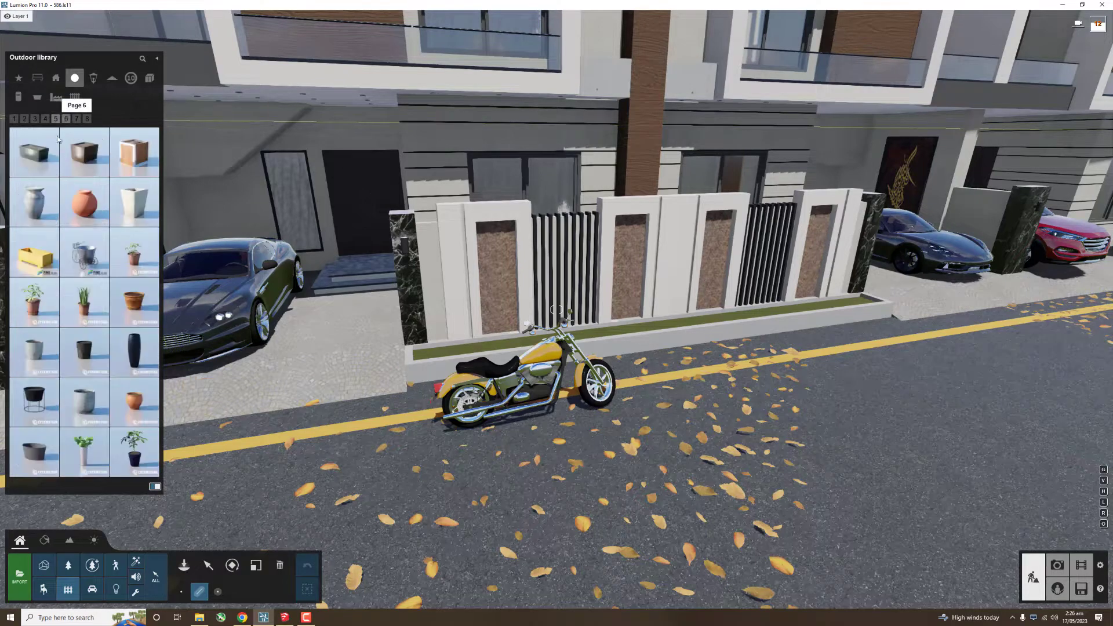
left_click(55, 120)
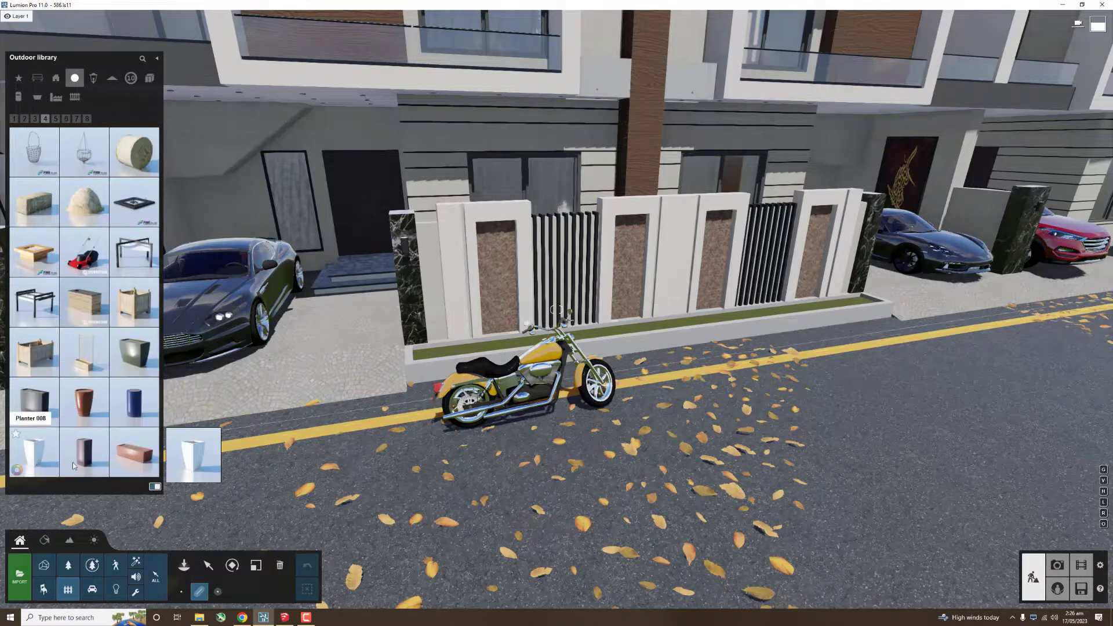
left_click(208, 565)
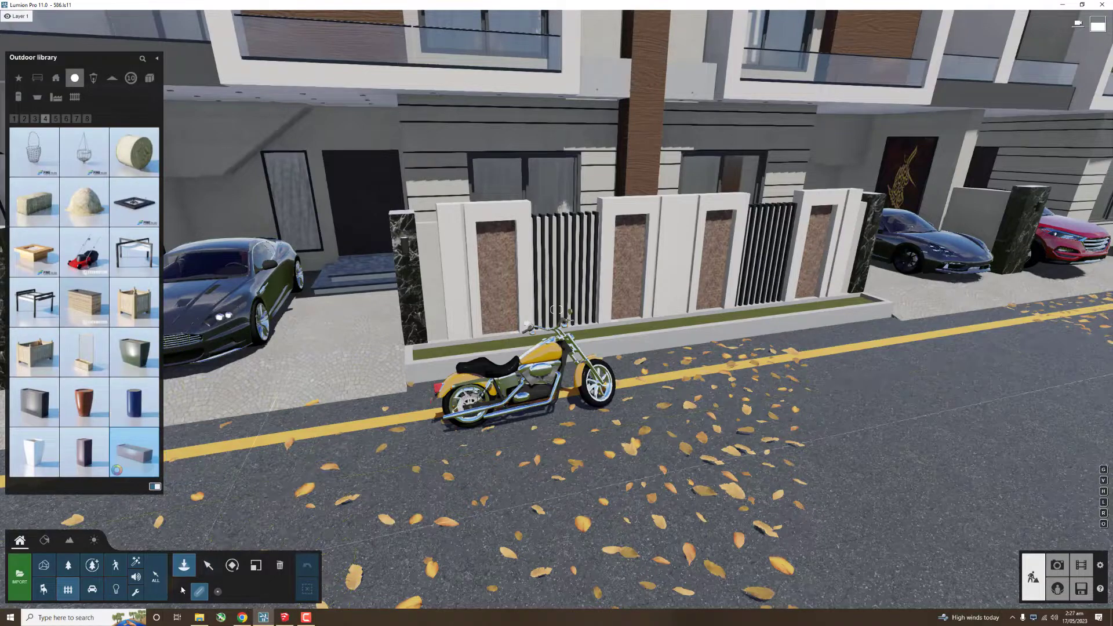
Step: Place a Planter 010 box on the balcony ledge and Alt-copy it along the railing
right_click_drag(555, 309, 556, 309)
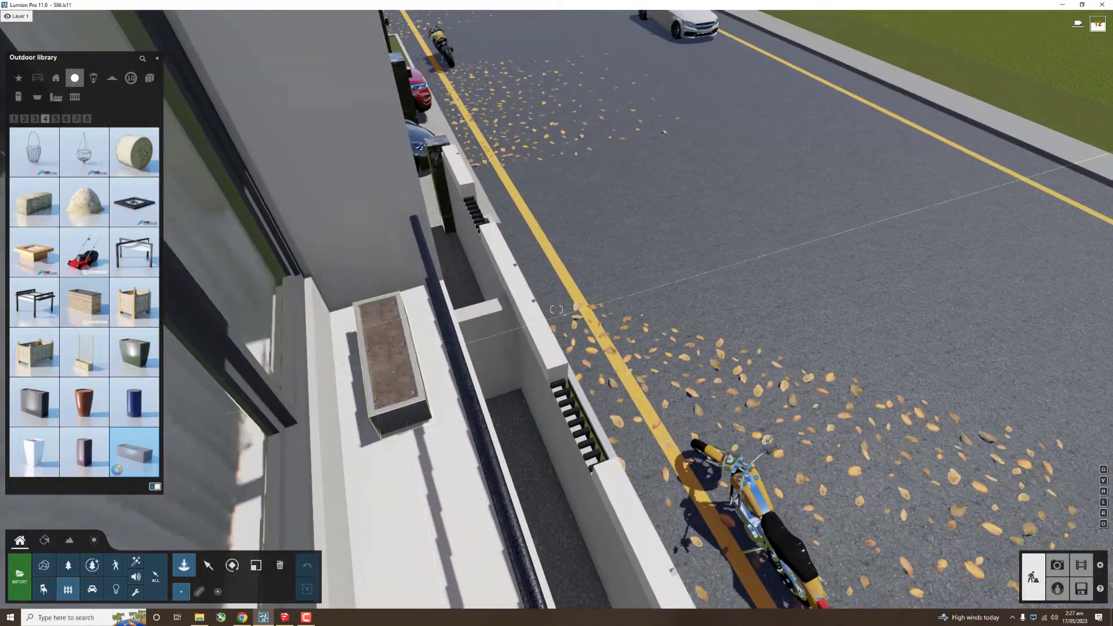
left_click_drag(391, 365, 404, 360)
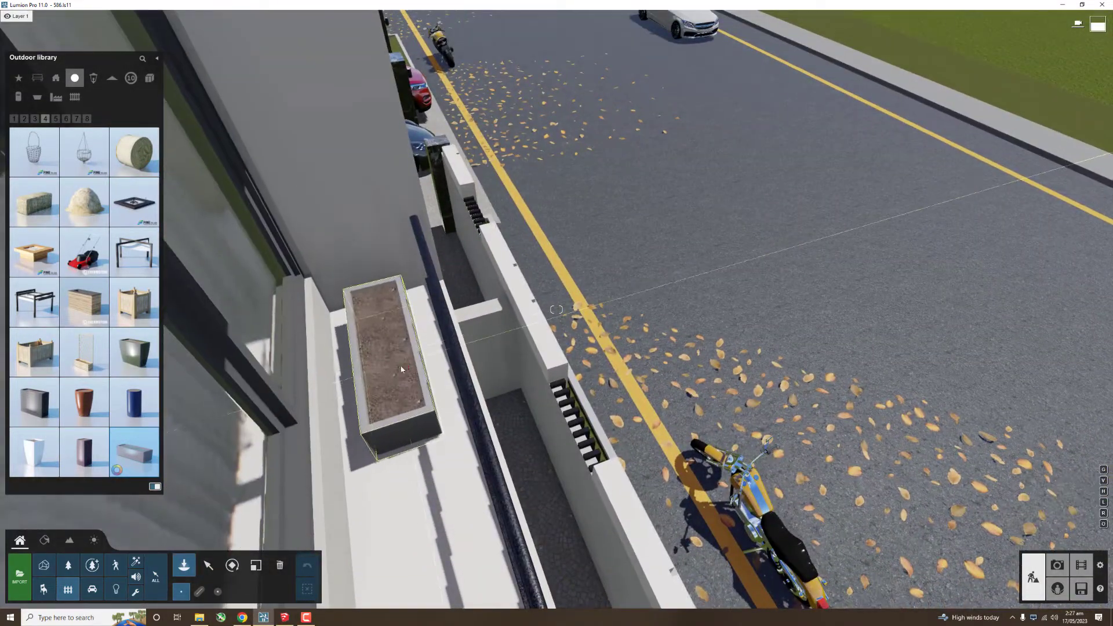
left_click(405, 360)
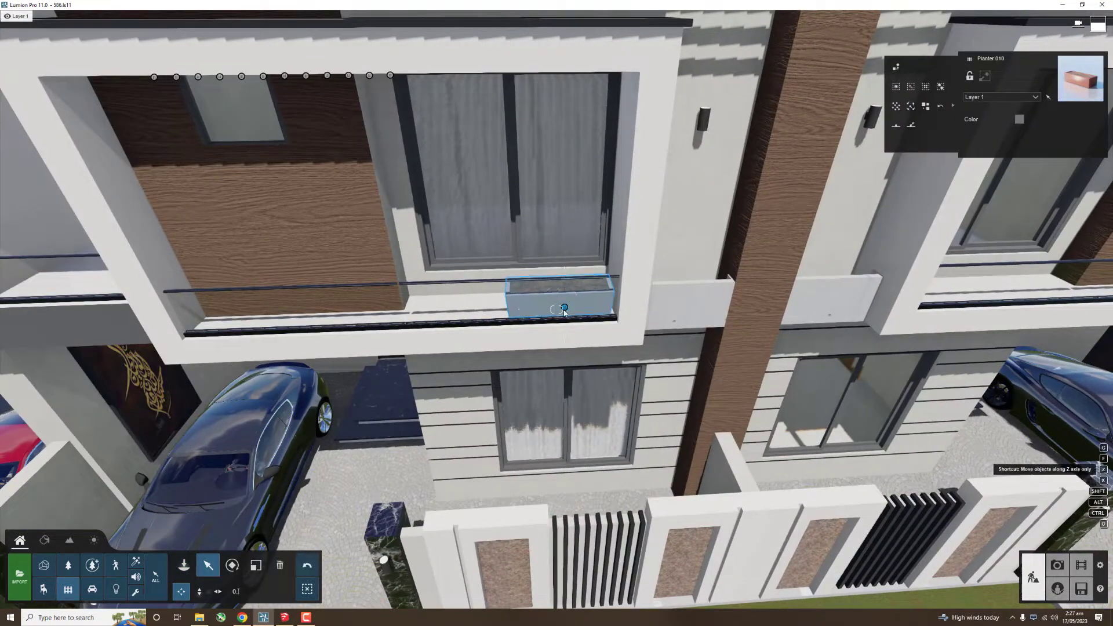
left_click_drag(479, 319, 250, 315, "alt")
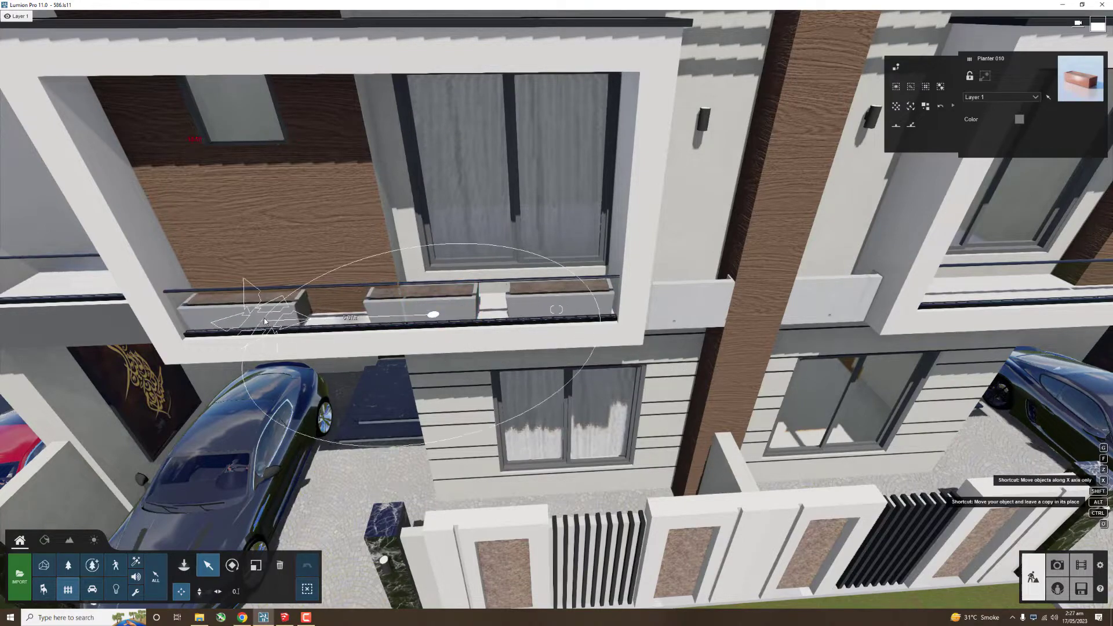
scroll(249, 315, "down", 5)
scroll(339, 319, "up", 5)
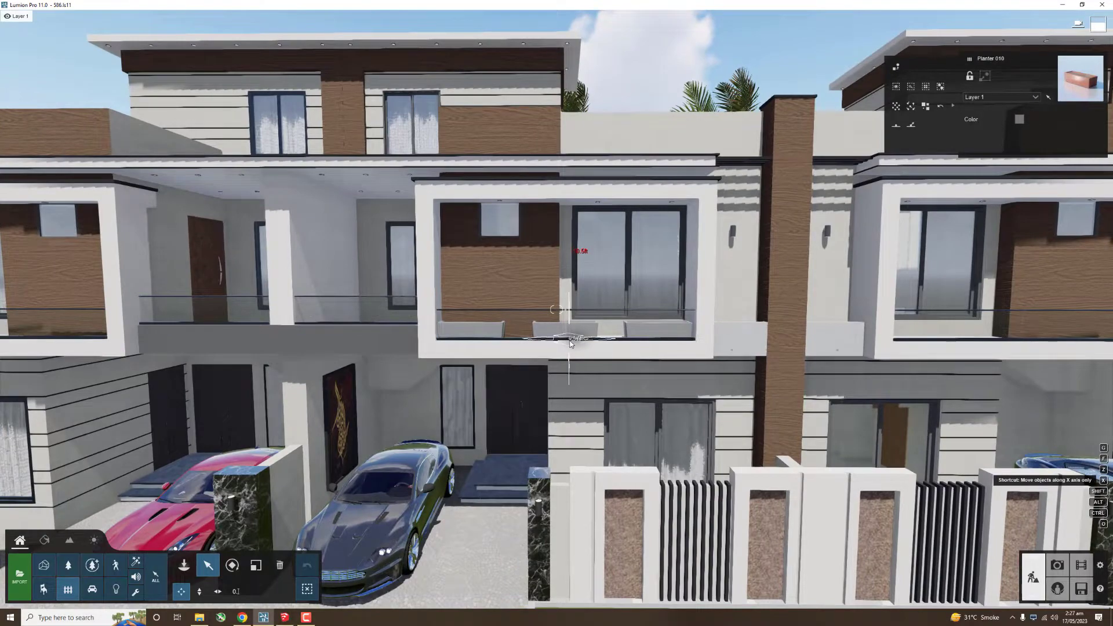
scroll(565, 353, "down", 5)
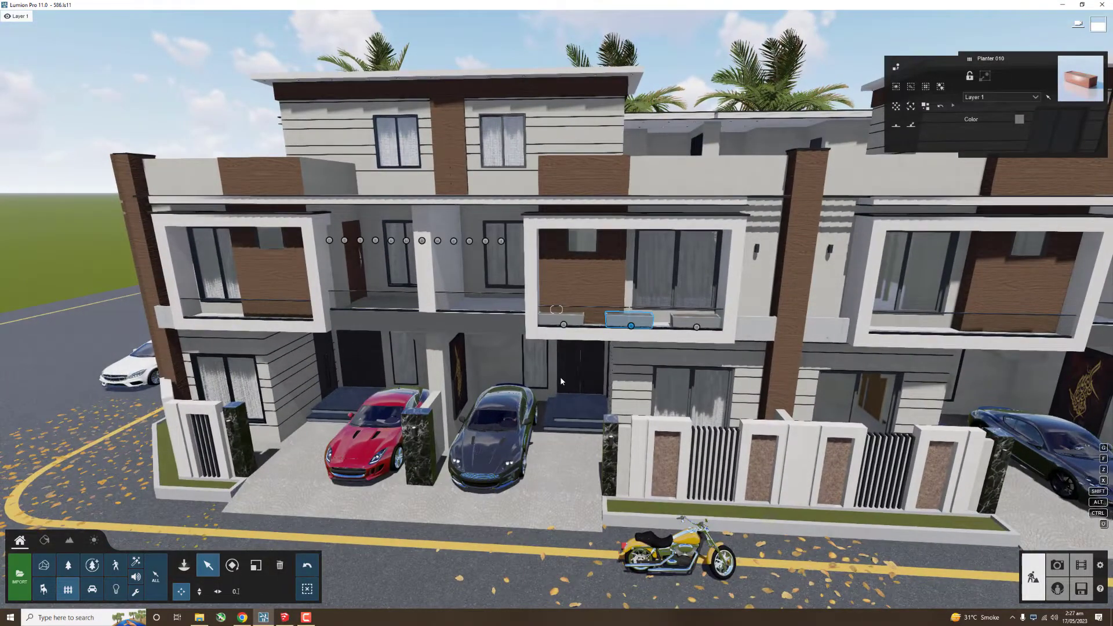
scroll(560, 380, "up", 5)
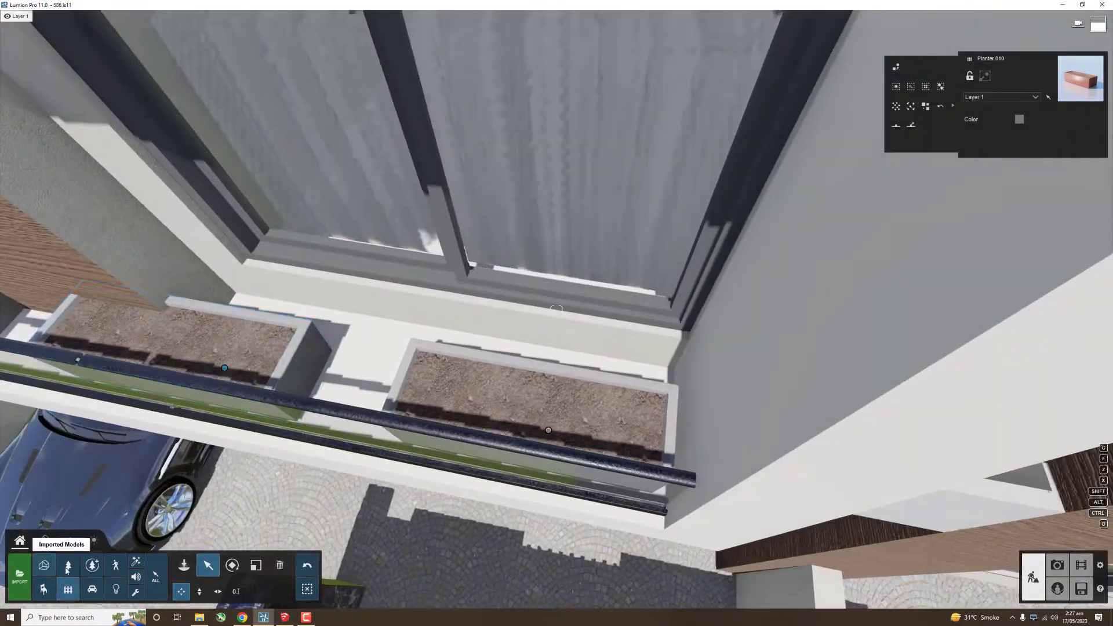
Step: Browse the Nature library's Plants pages, trying candidate plants in the planter
left_click(68, 567)
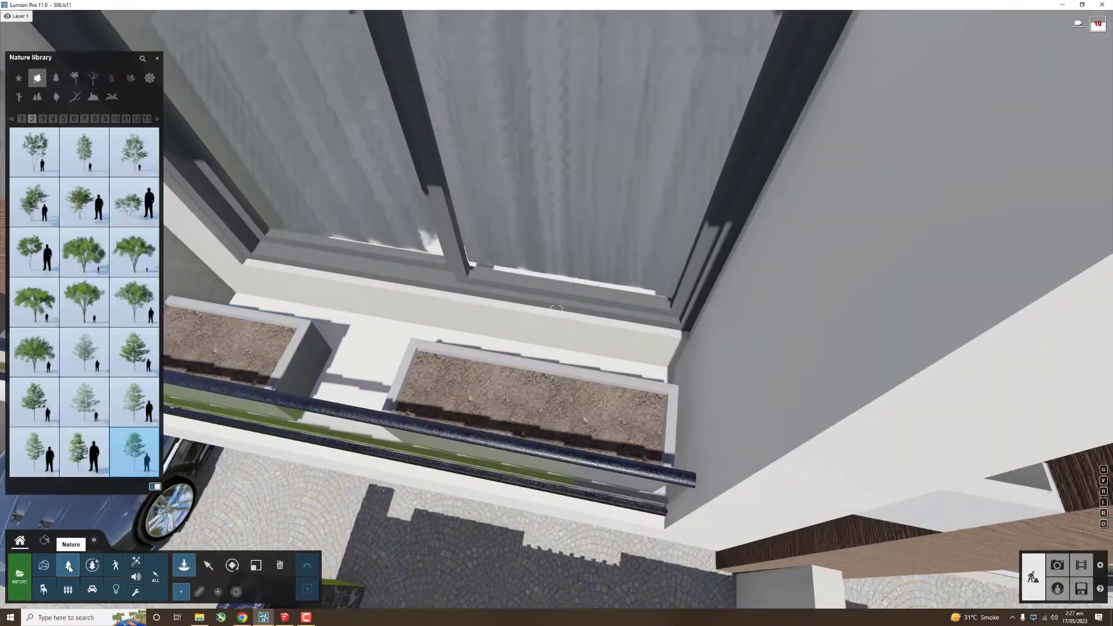
left_click(136, 83)
mouse_move(85, 151)
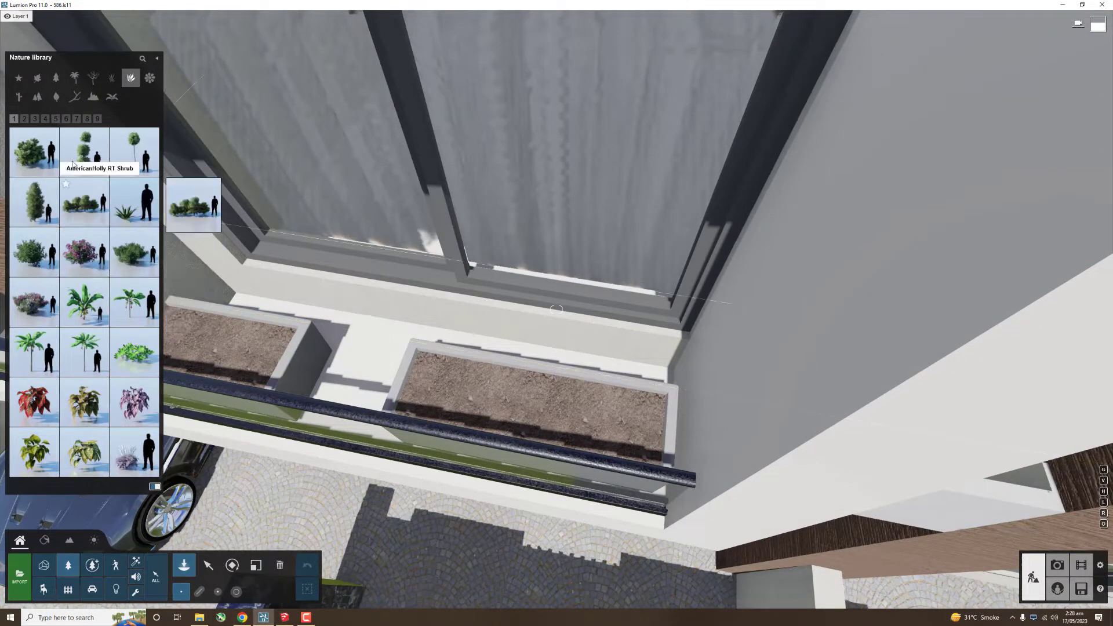
left_click(34, 452)
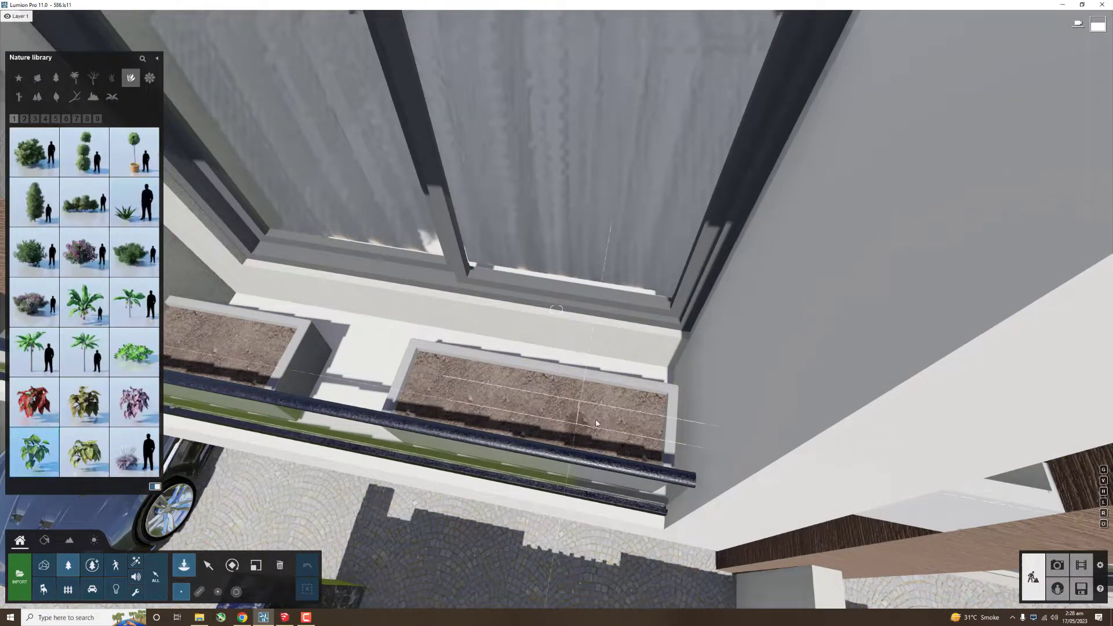
left_click(24, 118)
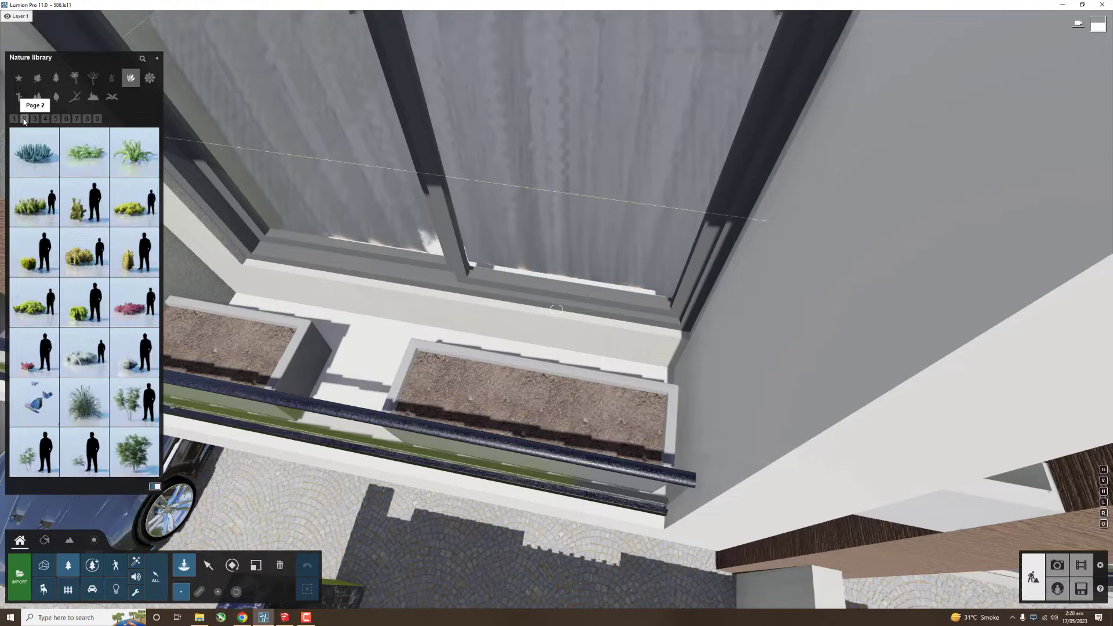
left_click(141, 472)
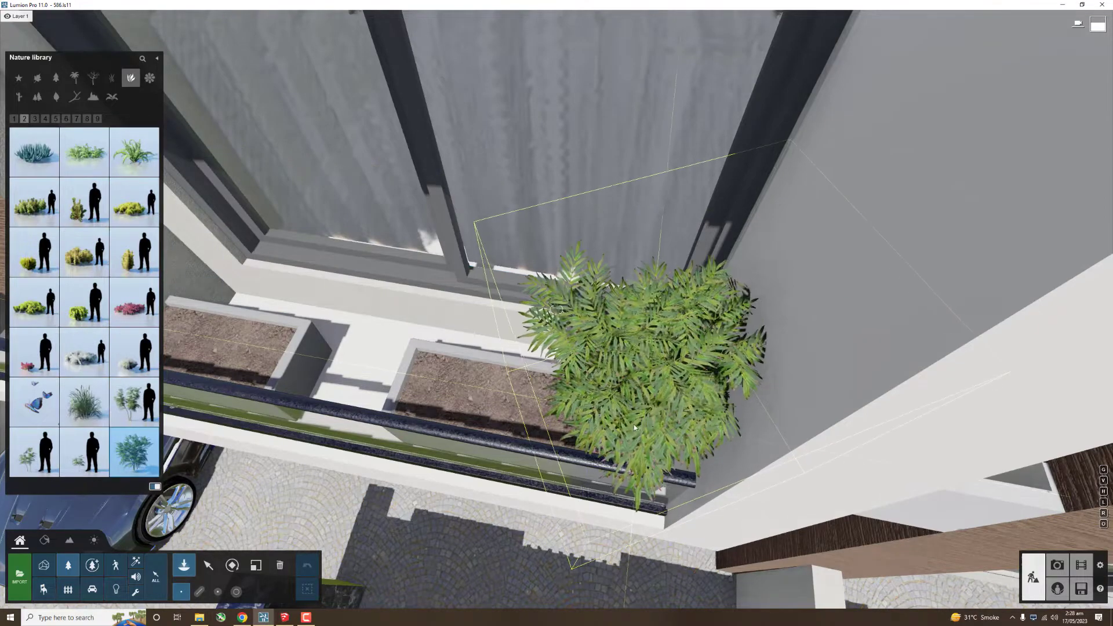
left_click(36, 119)
mouse_move(19, 15)
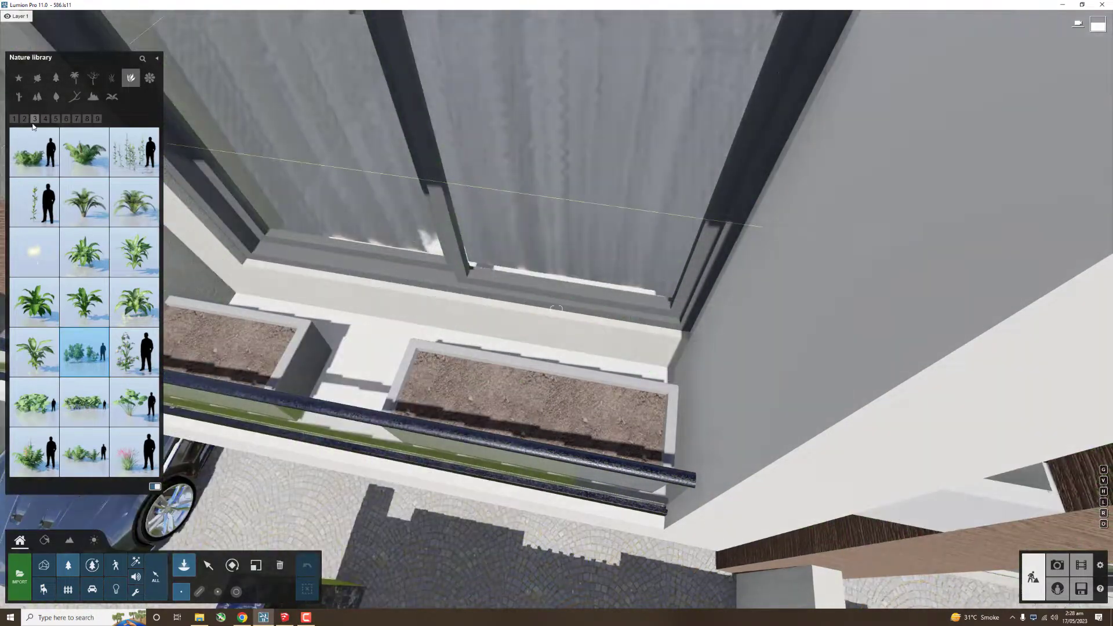
left_click(45, 119)
left_click(67, 119)
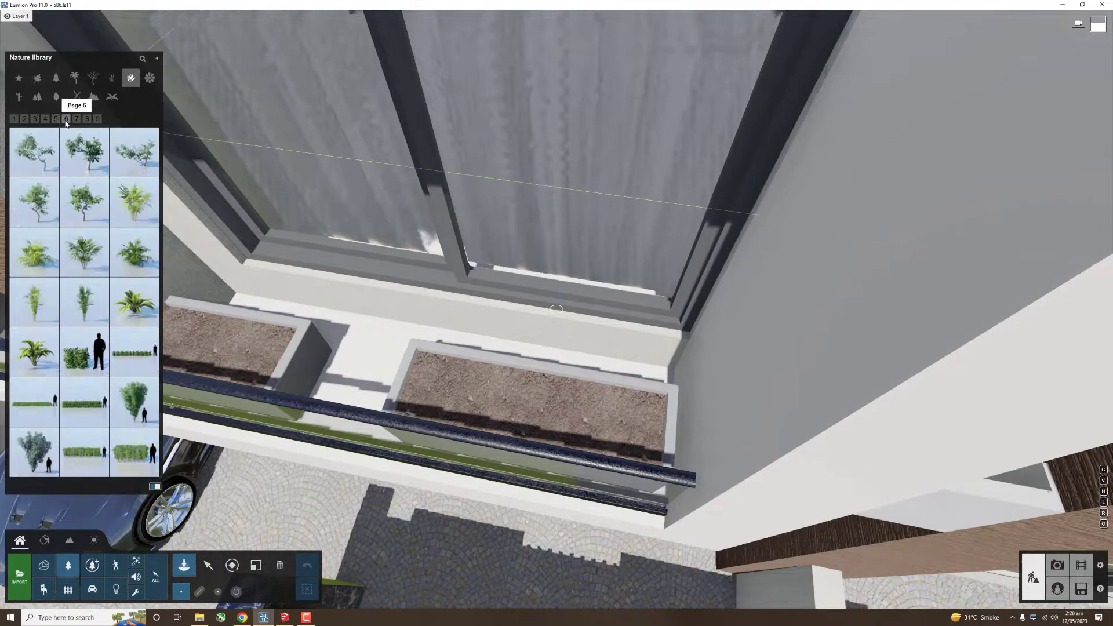
Step: Place the small leafy shrub inside the right-hand balcony planter
left_click(84, 402)
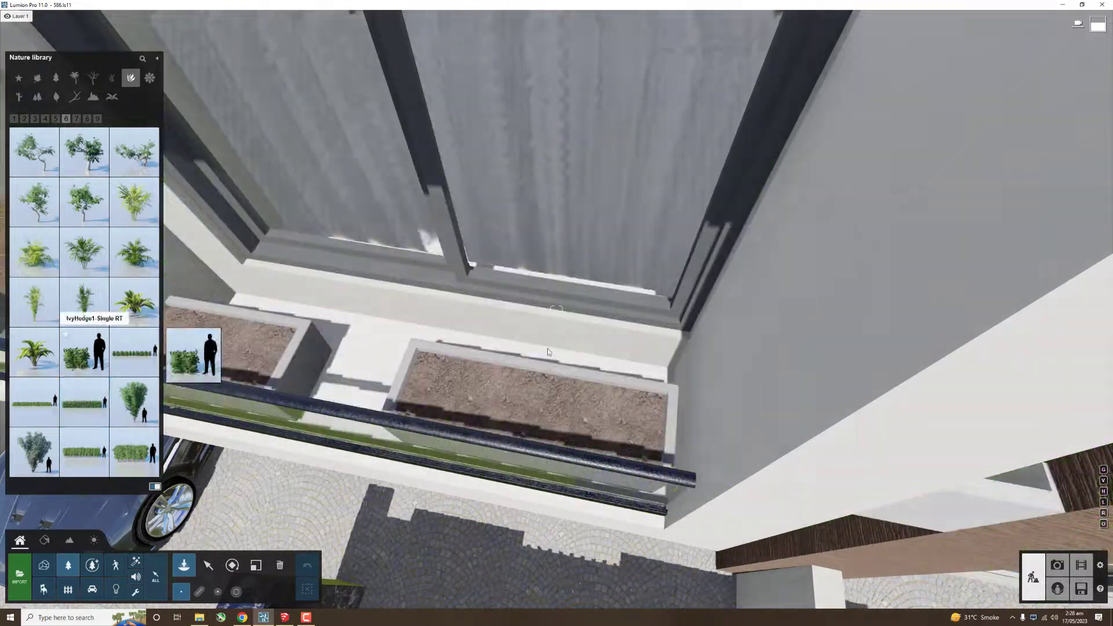
left_click(84, 352)
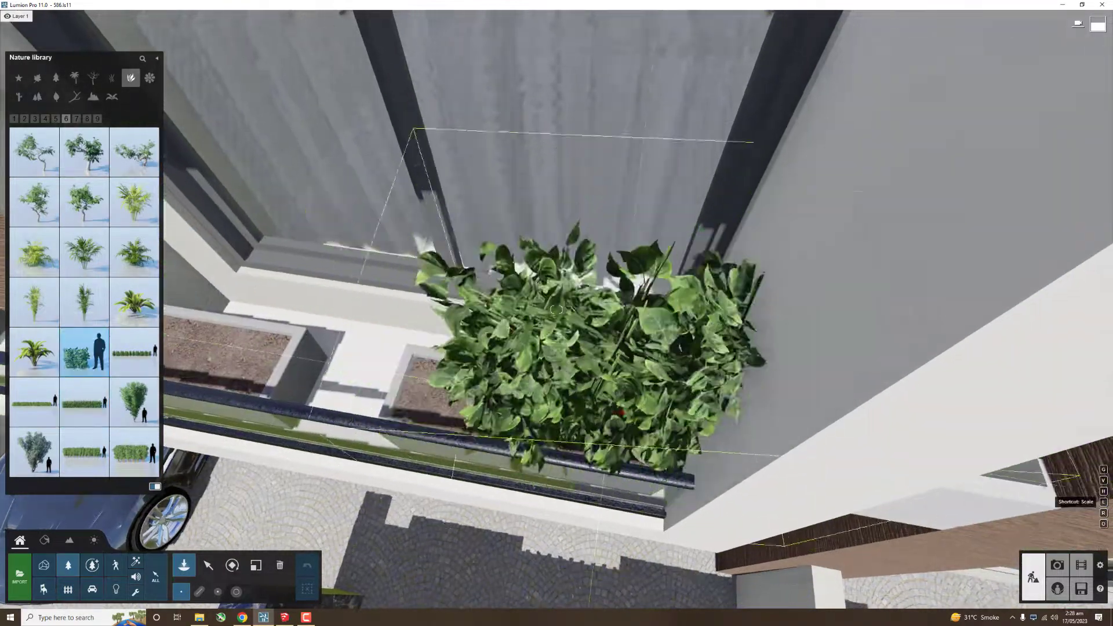
left_click(602, 435)
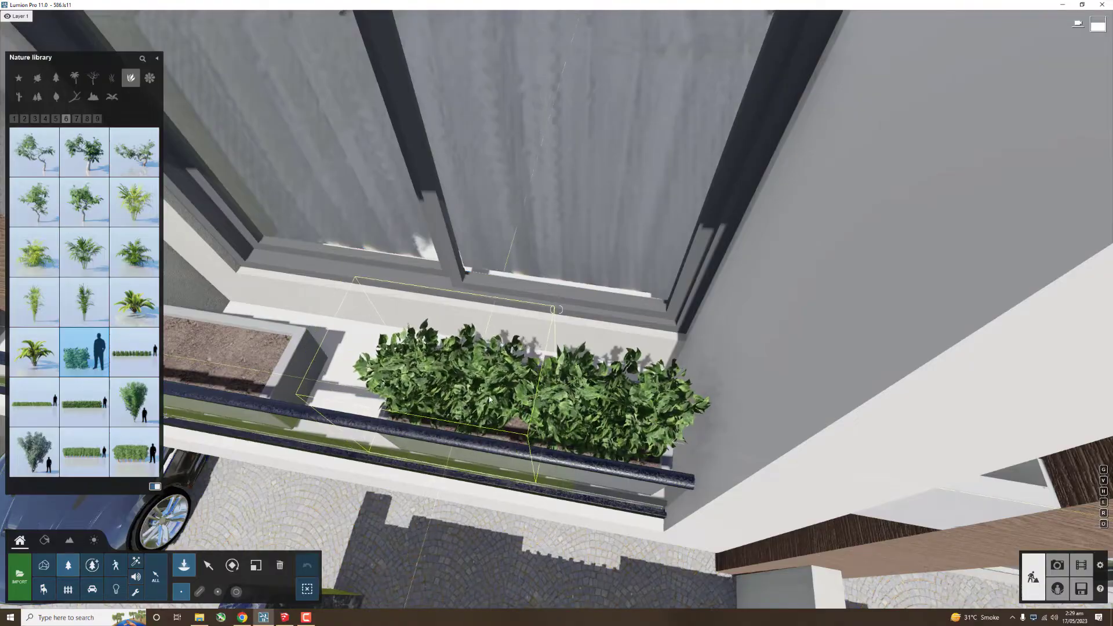
key("shift+1")
key("shift+2")
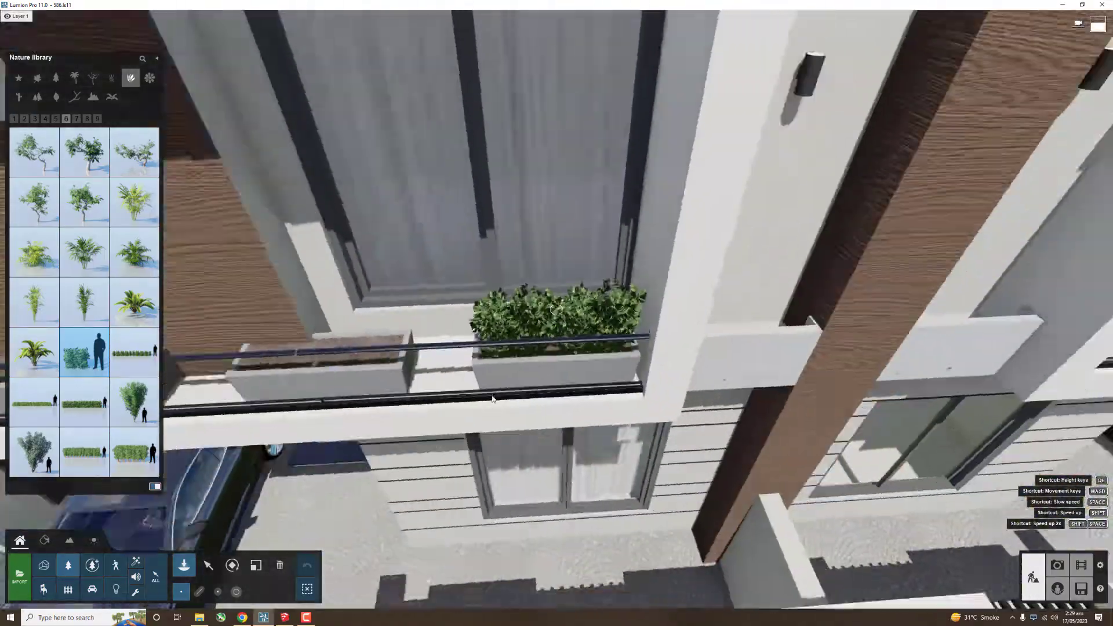
Step: Copy the planted planter onto the left balcony planter and group the planter with its shrub
left_click(208, 566)
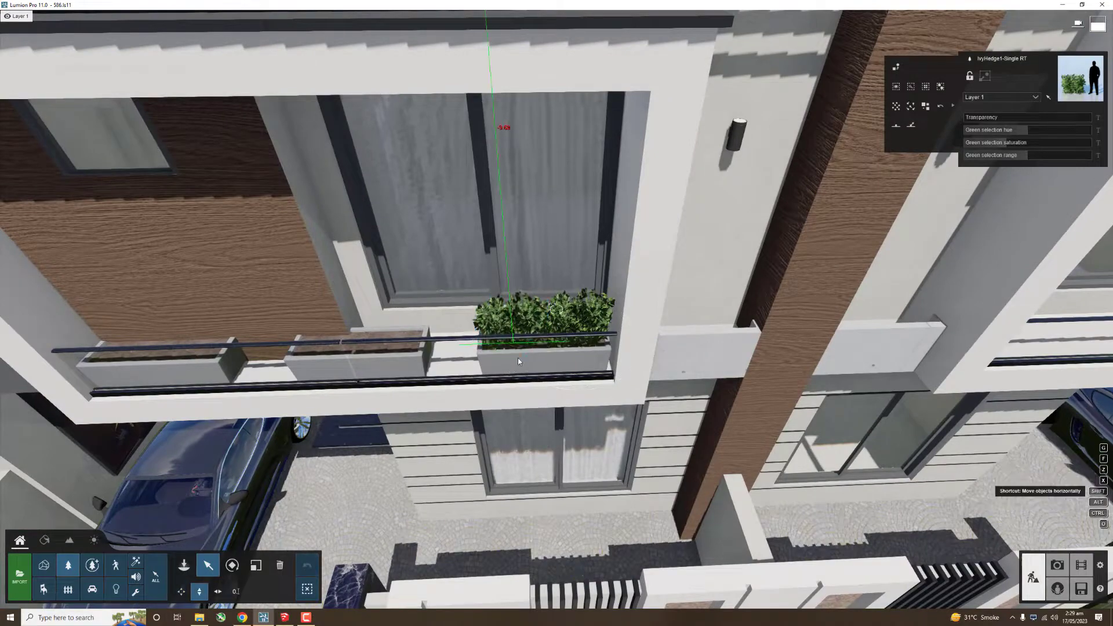
left_click(518, 362)
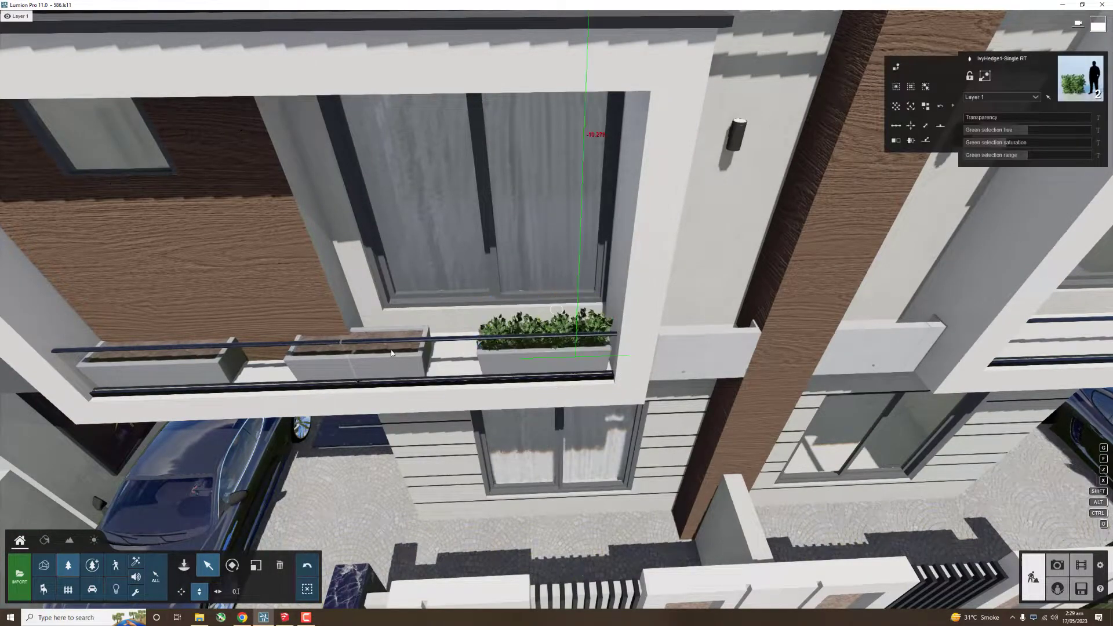
key("alt+z")
key("alt+z")
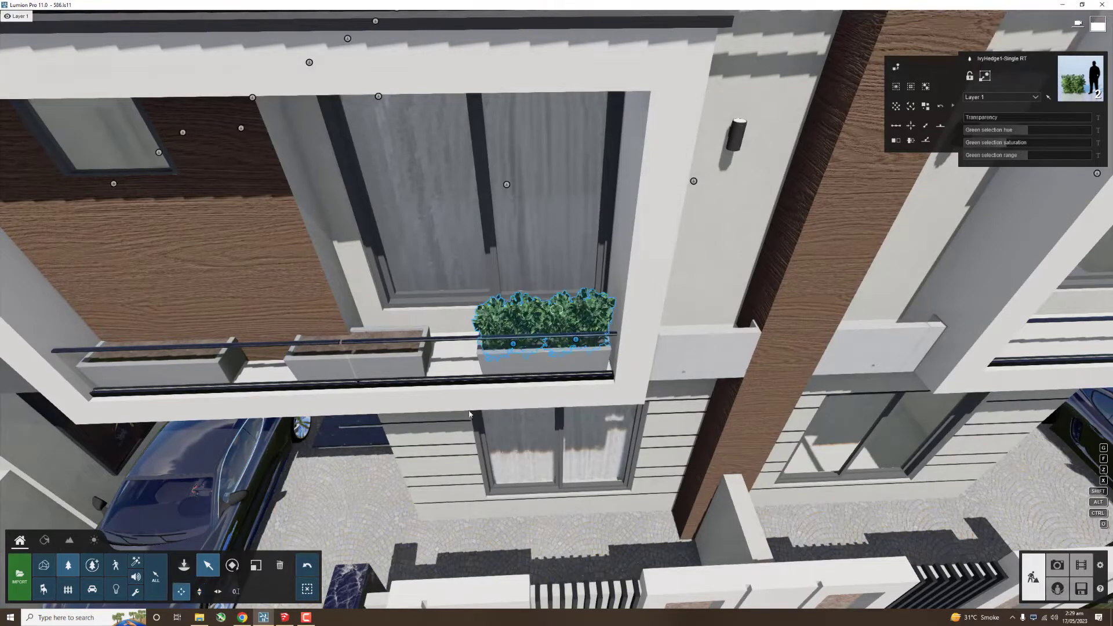
left_click_drag(513, 347, 325, 361, "alt")
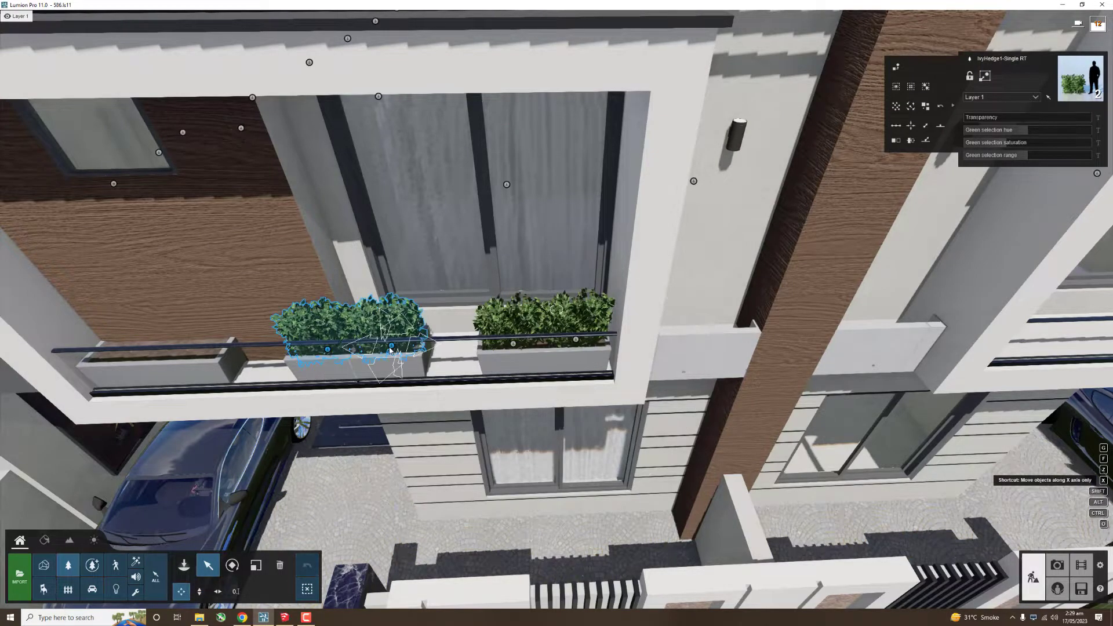
left_click_drag(390, 349, 125, 347, "alt")
scroll(556, 313, "down", 3)
scroll(556, 313, "up", 3)
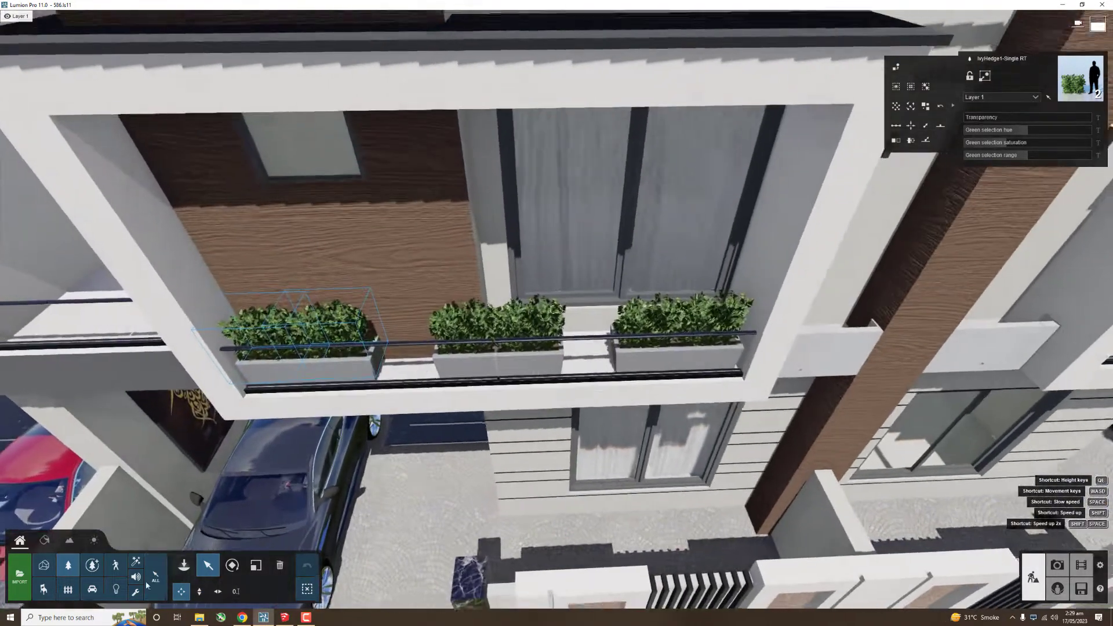
left_click(301, 328, "ctrl")
left_click(307, 366, "ctrl")
left_click(984, 75)
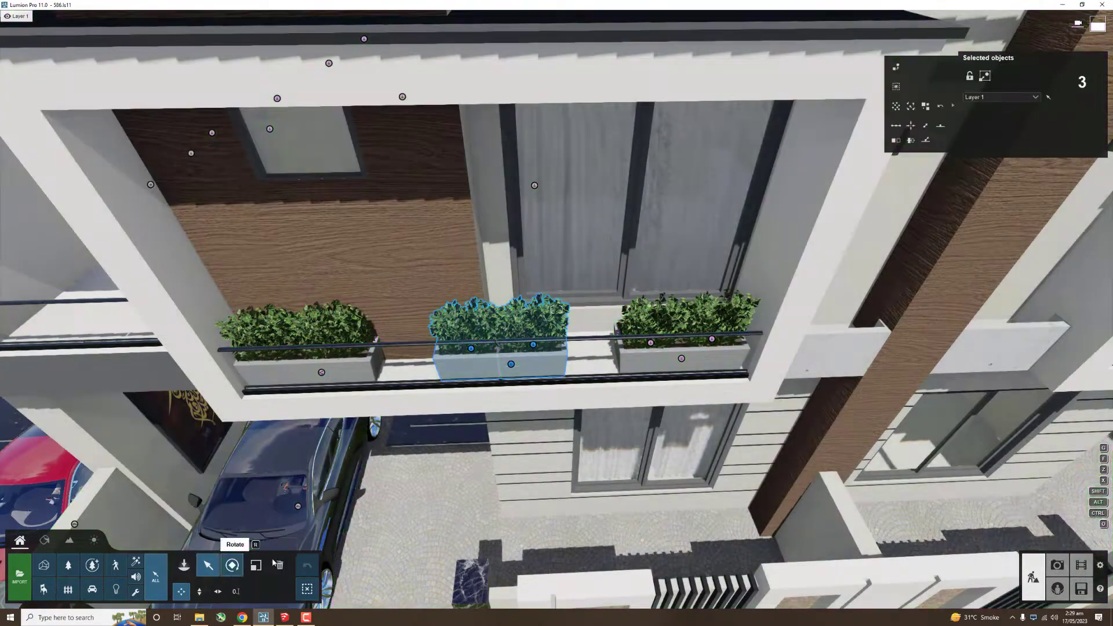
Step: Delete the middle and right planters and drag copies of the left planter into their places
left_click(279, 565)
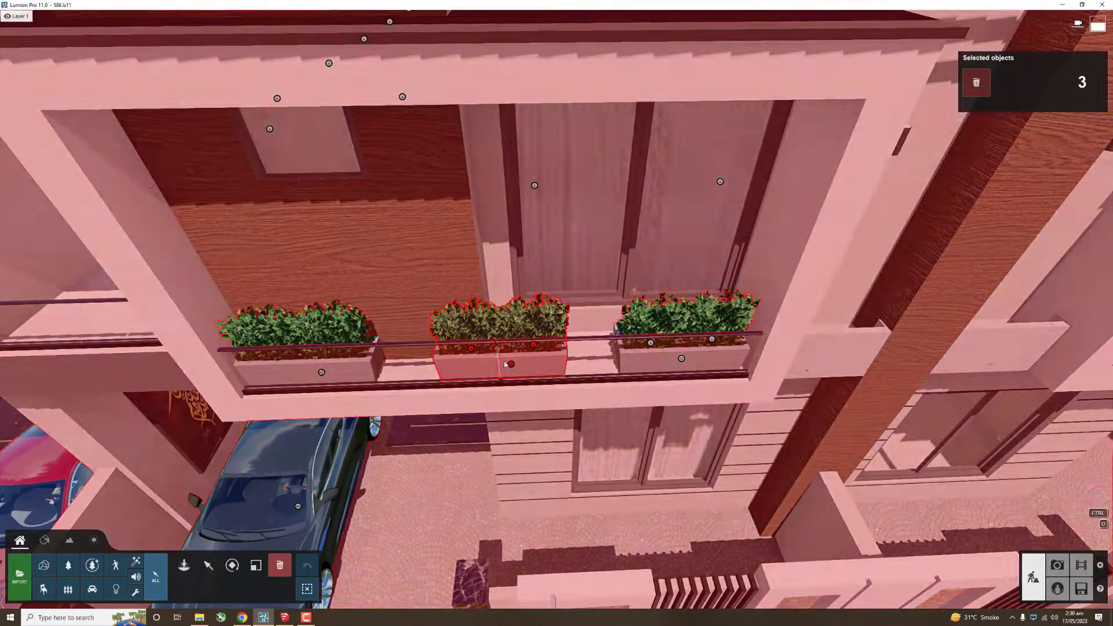
left_click(504, 364)
left_click(652, 345)
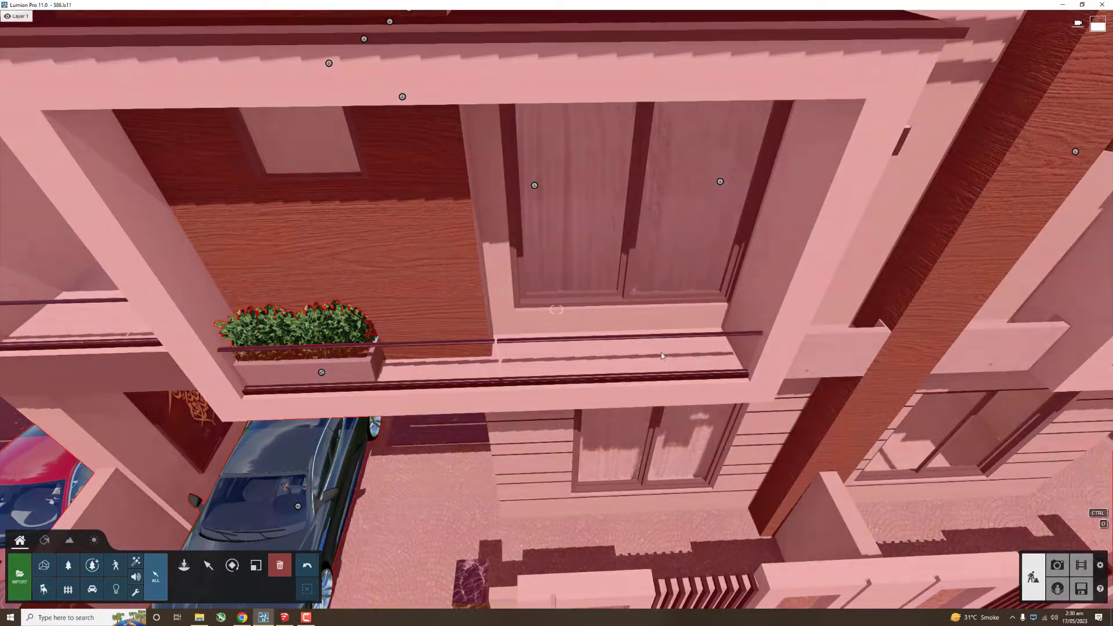
key("m")
left_click_drag(323, 374, 673, 369, "alt")
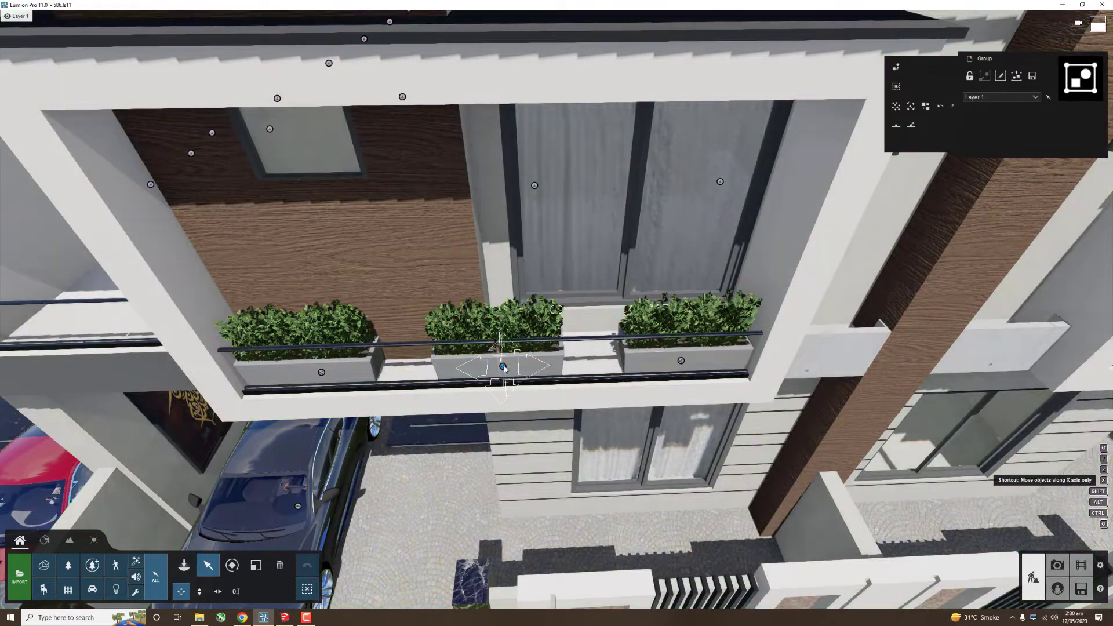
left_click(499, 348)
scroll(557, 313, "down", 10)
Step: Copy all three balcony planters onto the neighbouring balcony
scroll(557, 313, "up", 4)
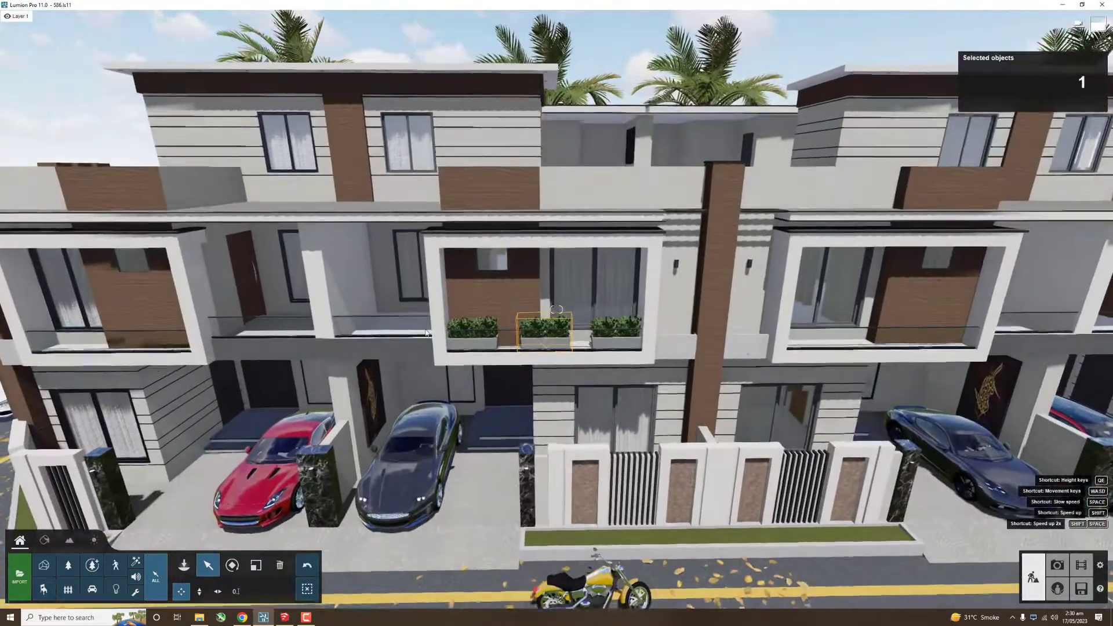
left_click_drag(429, 325, 560, 363, "ctrl")
scroll(583, 344, "down", 5)
scroll(539, 342, "down", 5)
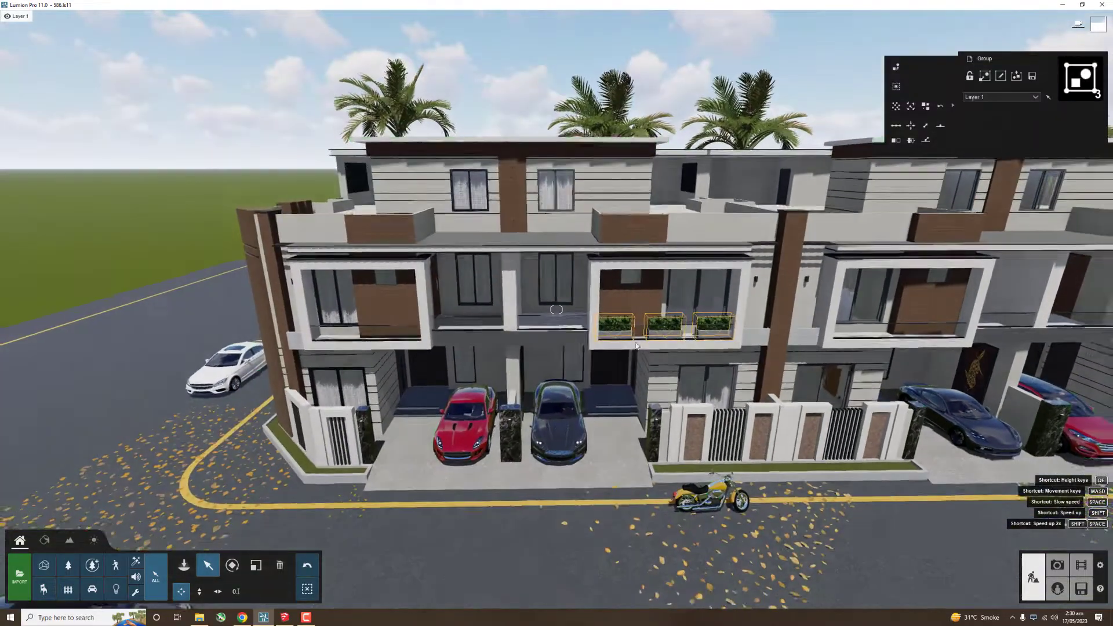
scroll(504, 341, "down", 3)
scroll(503, 340, "up", 5)
scroll(502, 340, "up", 3)
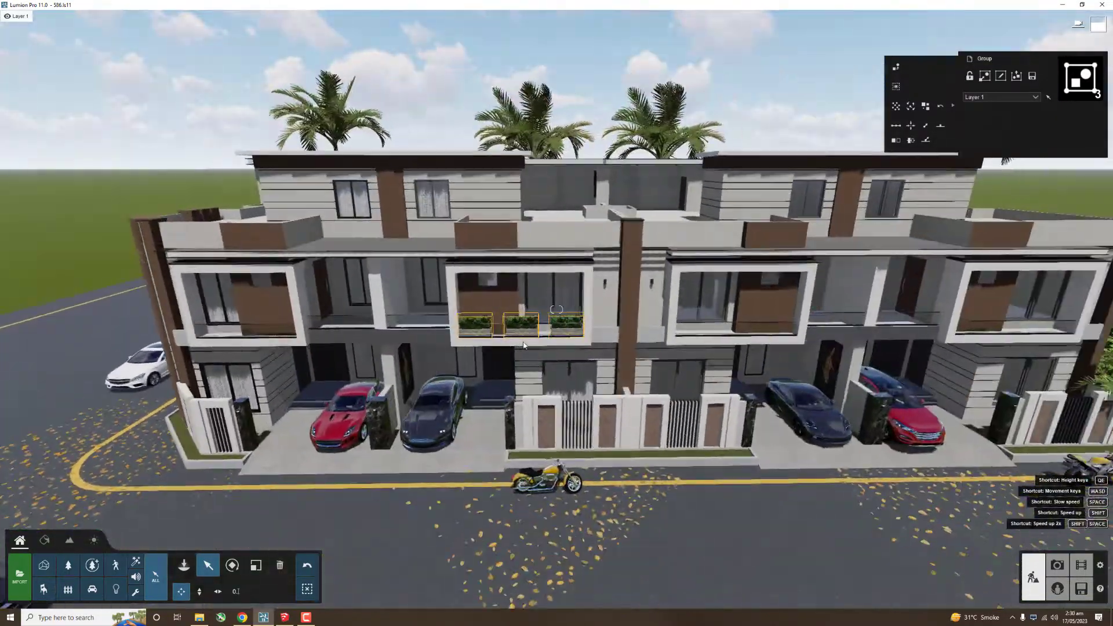
left_click_drag(522, 325, 717, 346)
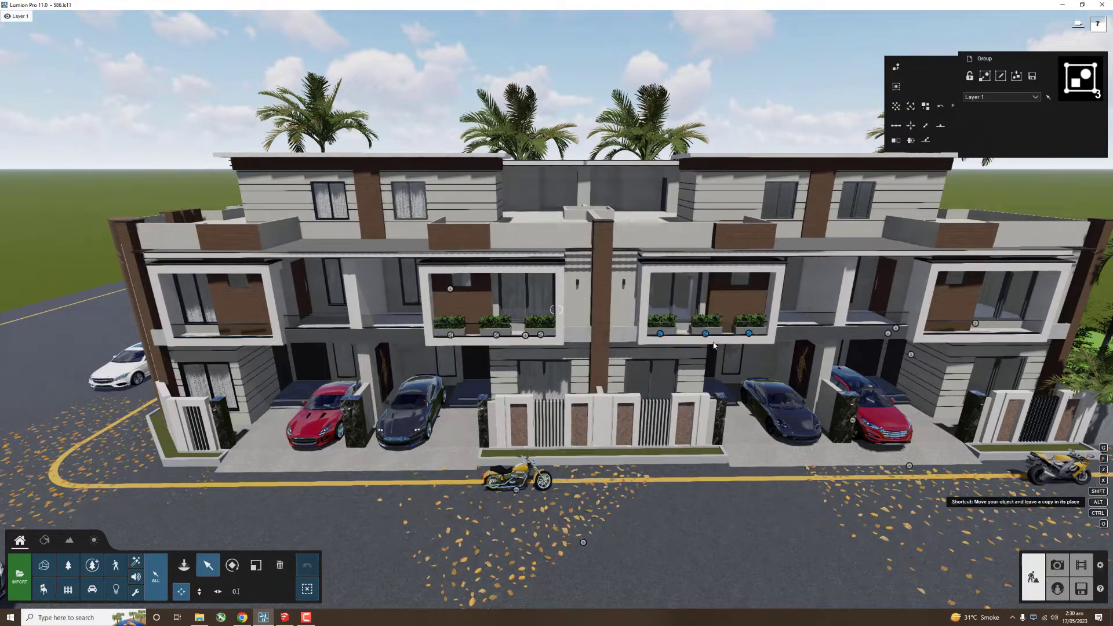
Step: Shift the corner balcony's right flower box along the balcony so two planters are spaced out
scroll(713, 346, "up", 3)
scroll(724, 354, "up", 3)
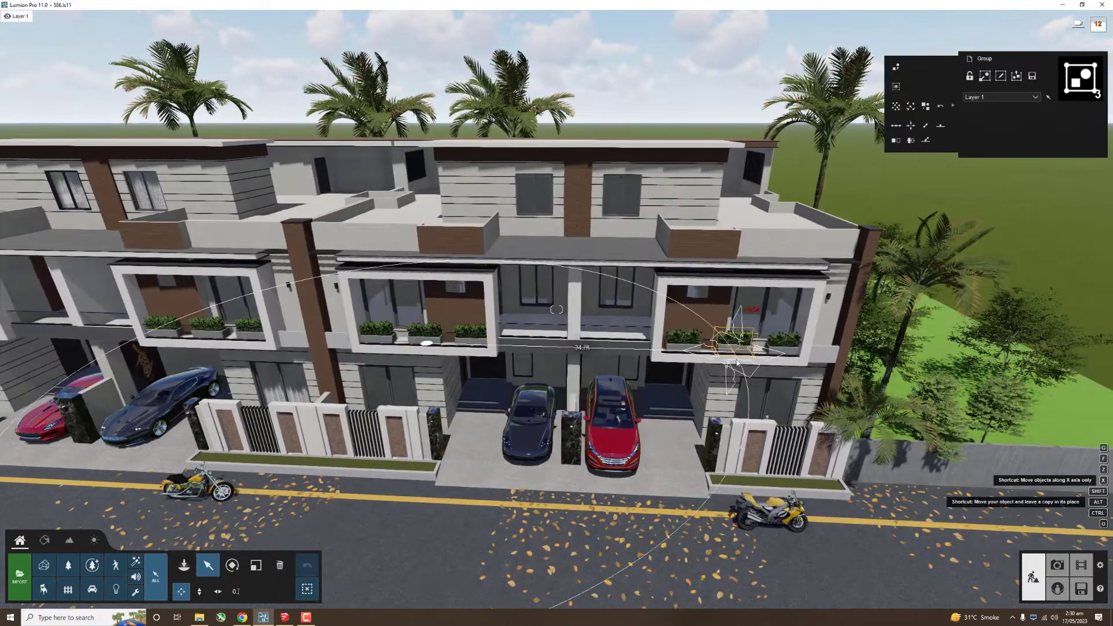
scroll(734, 360, "down", 5)
right_click_drag(732, 357, 909, 356)
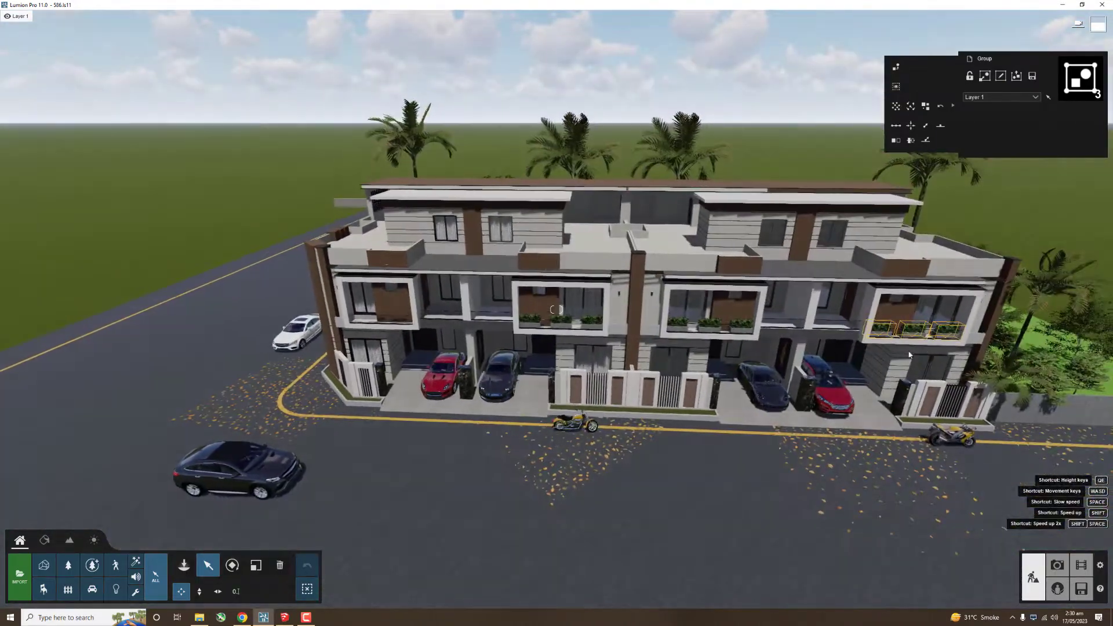
scroll(360, 338, "up", 5)
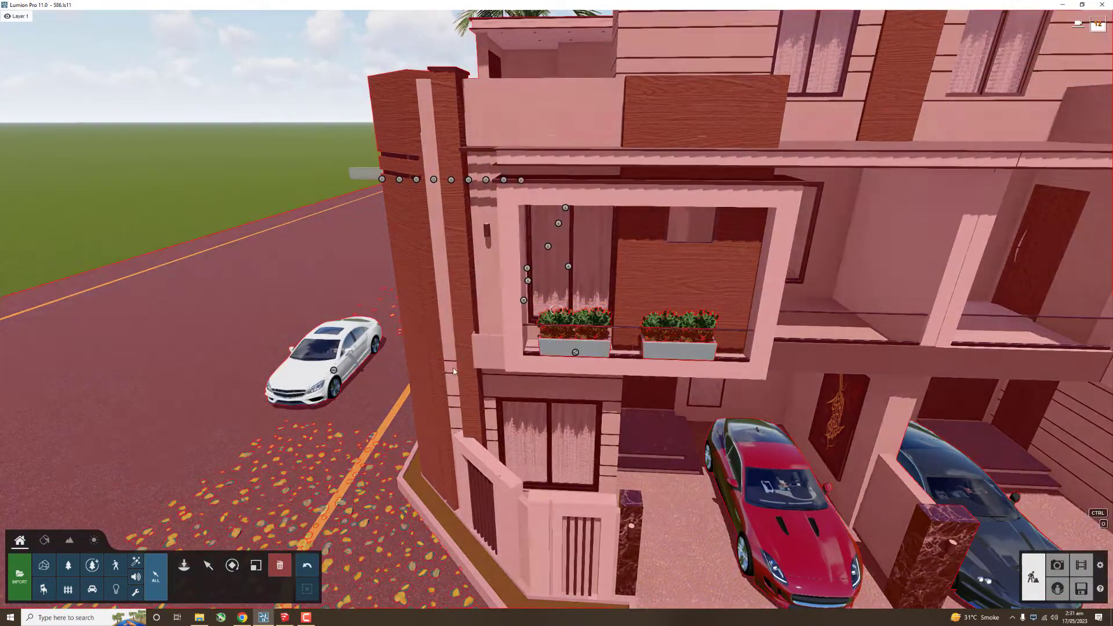
left_click(676, 358)
left_click_drag(676, 360, 692, 363)
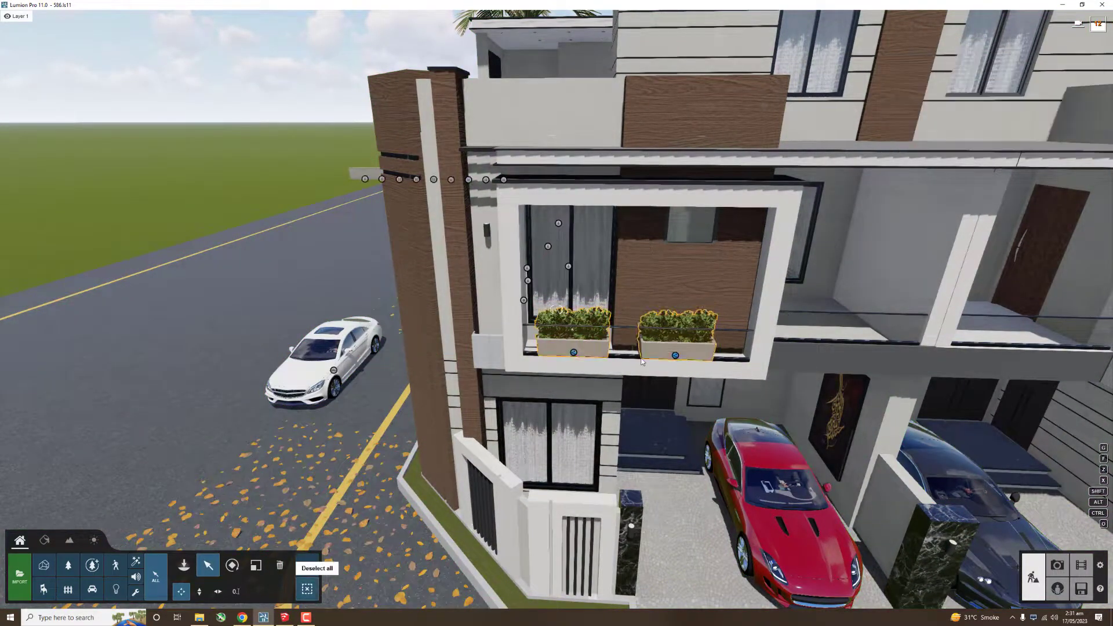
scroll(688, 364, "down", 5)
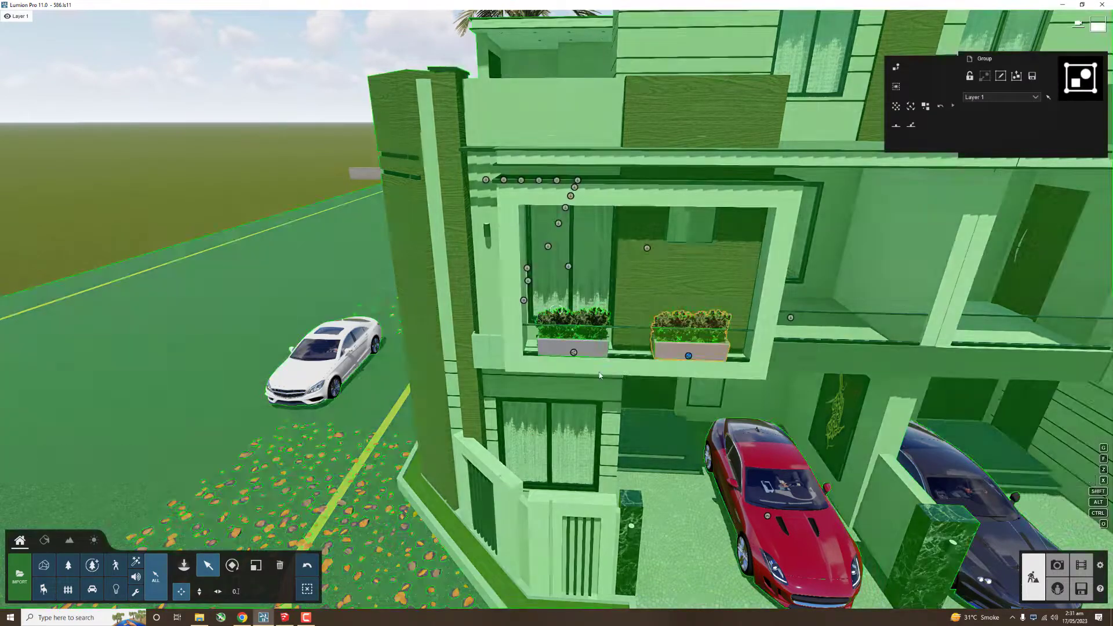
scroll(575, 576, "up", 10)
scroll(575, 575, "up", 3)
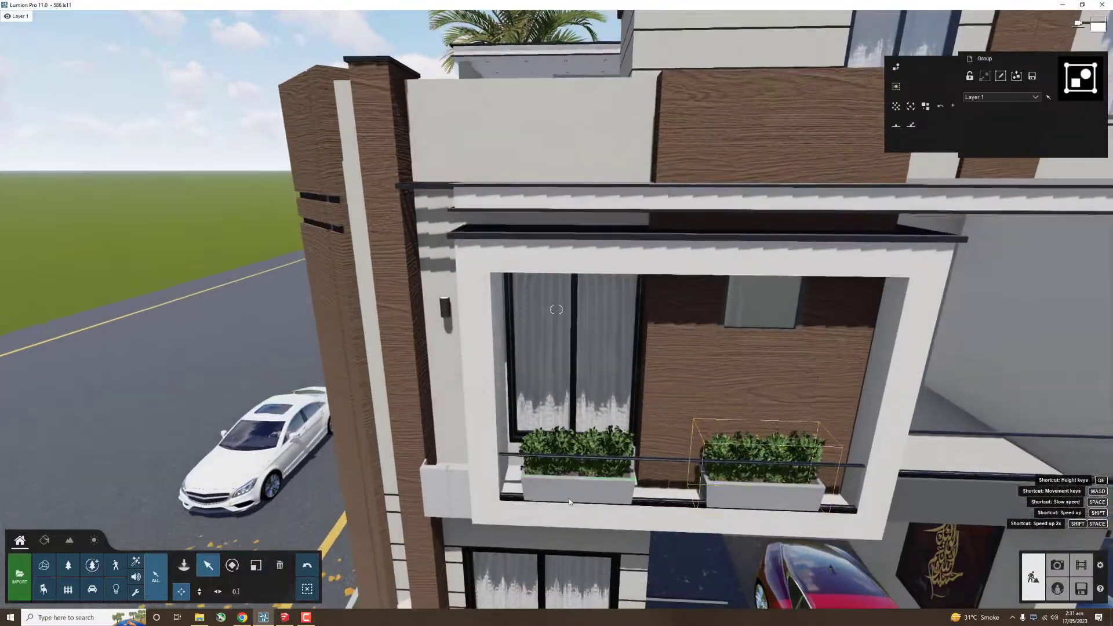
Step: Browse the Nature library to page 8 and place a plant on the ledge beside the corner balcony
left_click(68, 567)
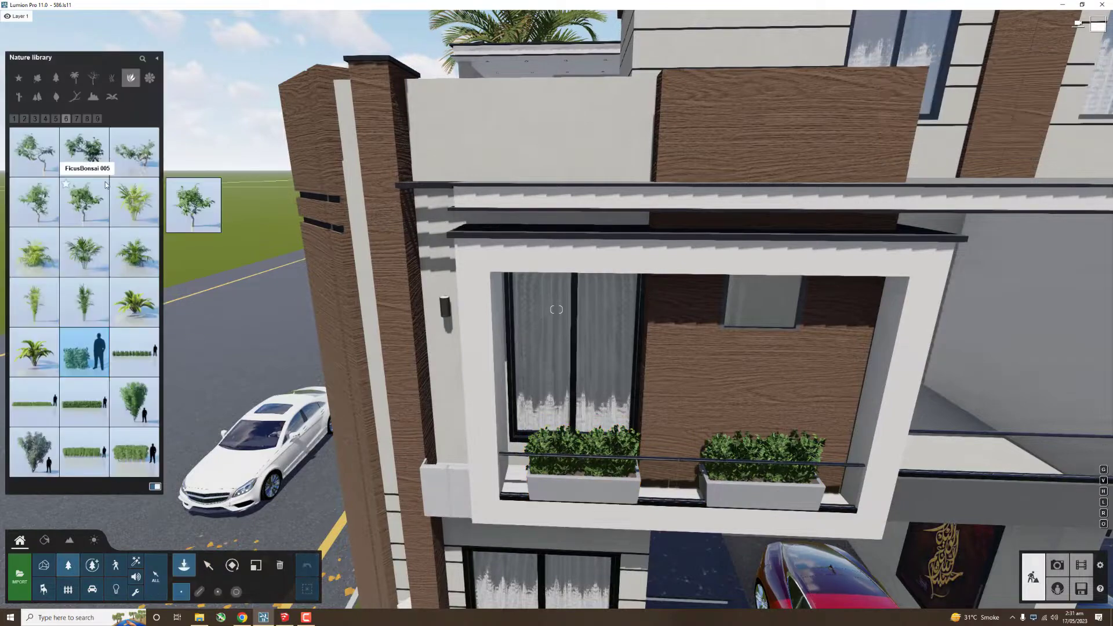
left_click(87, 119)
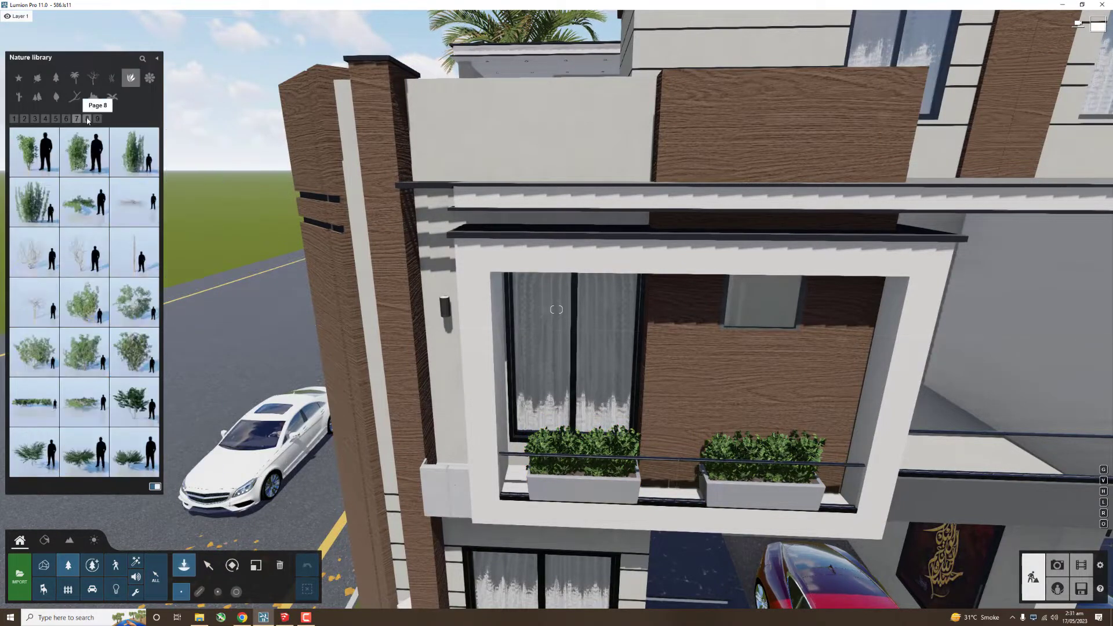
left_click(122, 411)
left_click(88, 118)
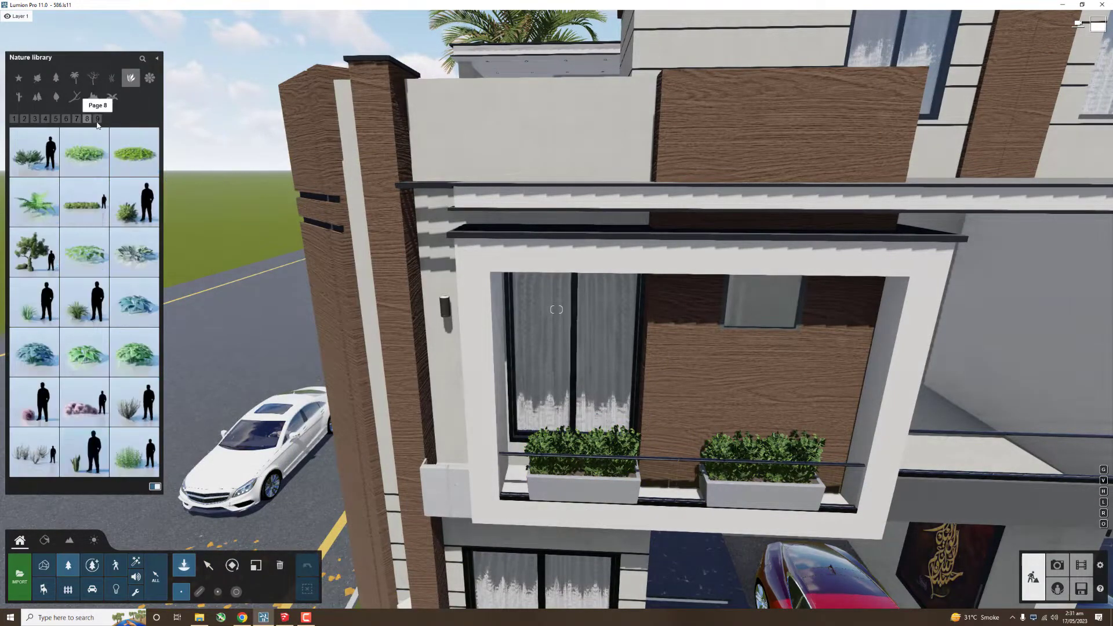
left_click(98, 119)
mouse_move(35, 203)
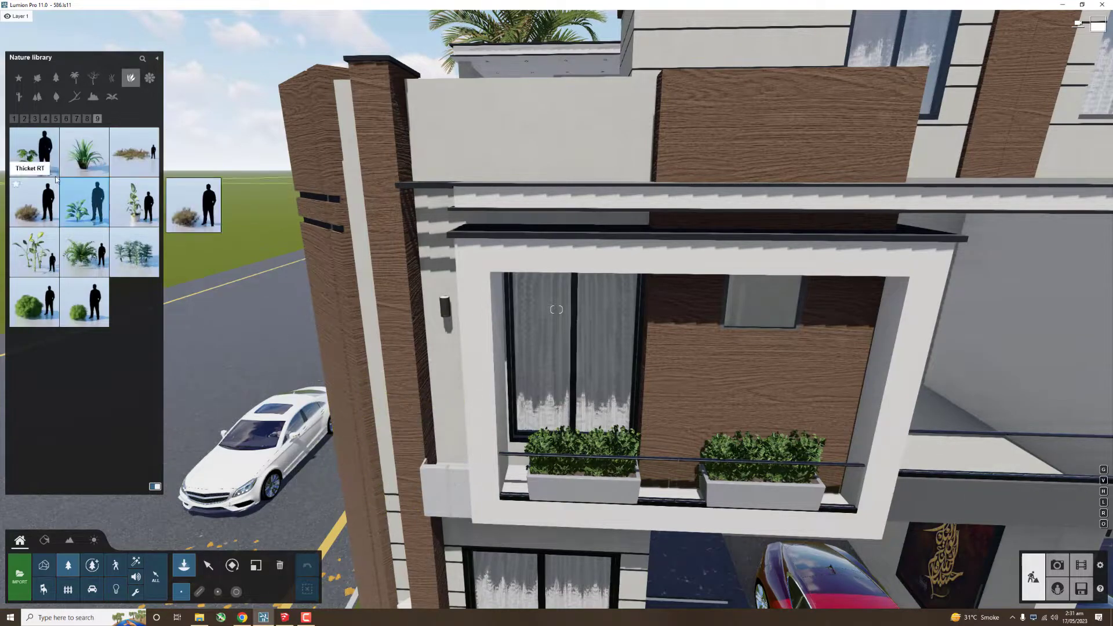
left_click(439, 476)
scroll(348, 406, "down", 5)
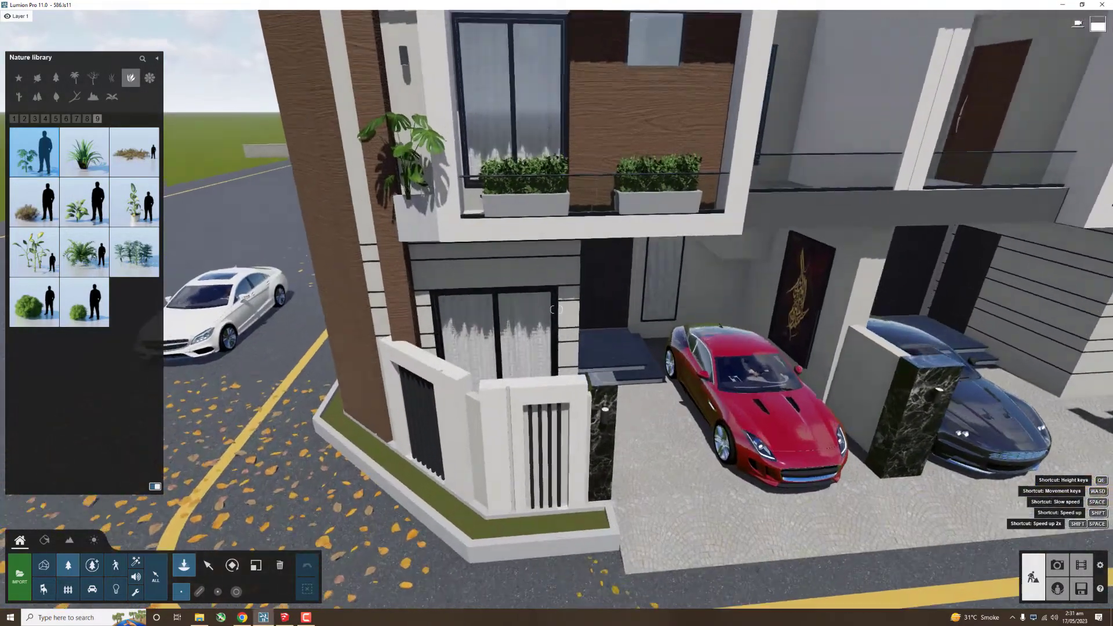
scroll(262, 379, "up", 10)
scroll(262, 380, "down", 5)
Step: Place a monstera in the ledge planter, then browse to page 2 of the plant library
left_click(134, 201)
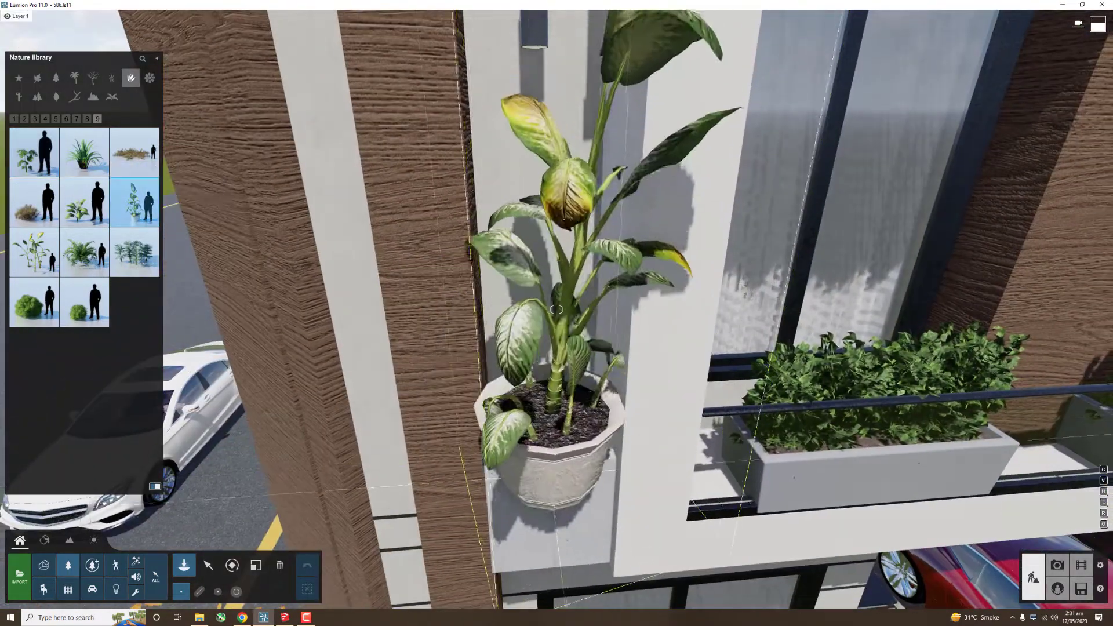
left_click(34, 152)
left_click(558, 453)
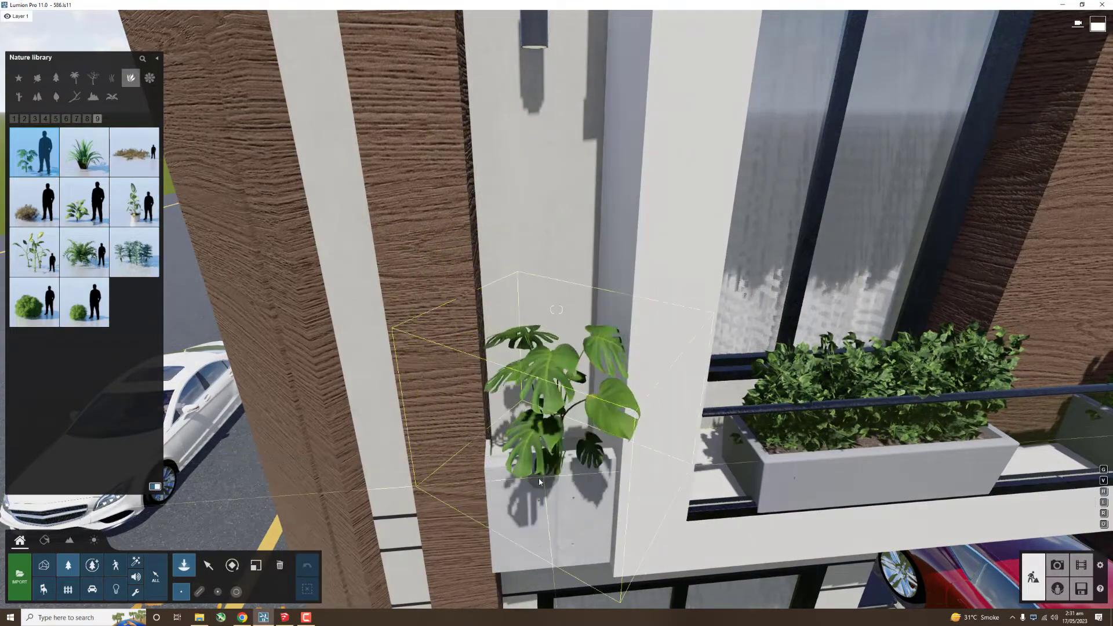
right_click_drag(558, 452, 506, 483)
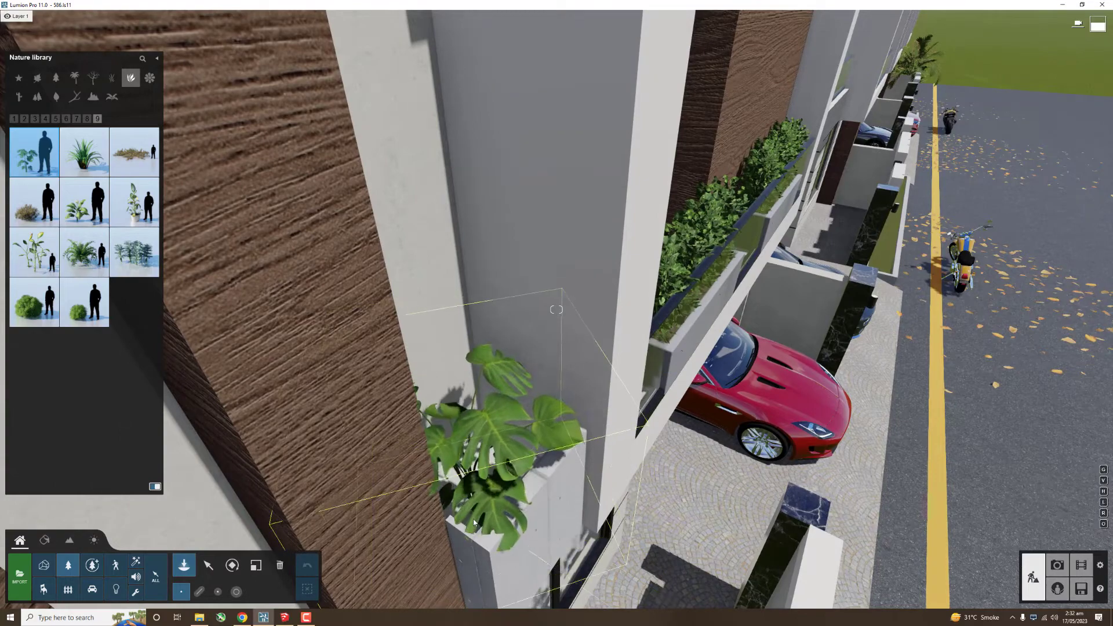
left_click(25, 120)
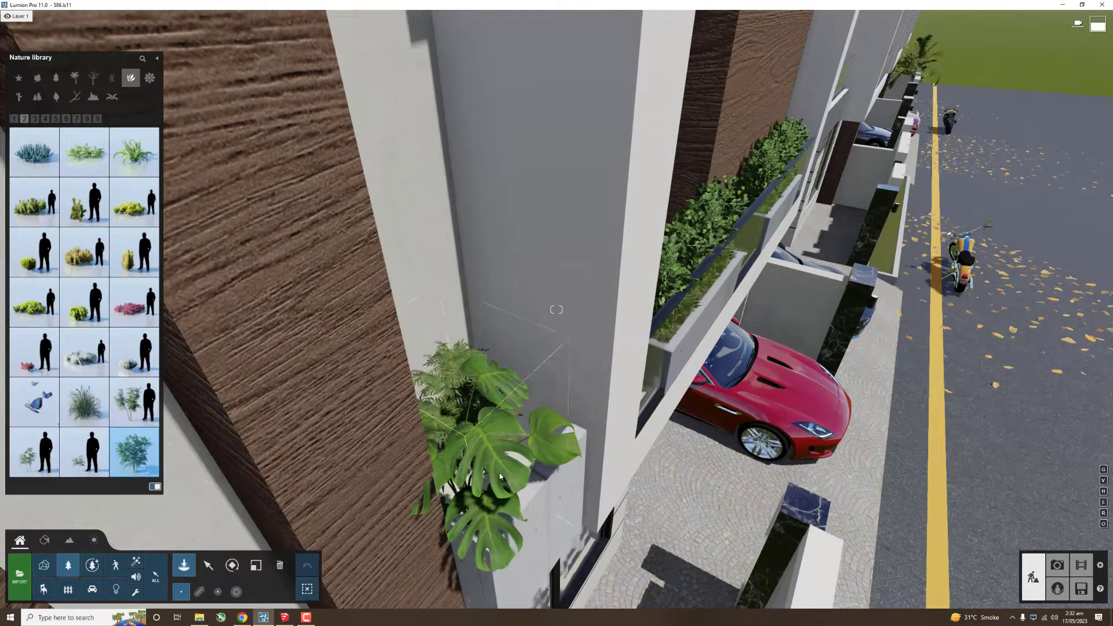
scroll(514, 495, "down", 5)
Step: Place a Chinese Mahonia in the ledge planter and raise the Swiss Cheese Plant 0.69 ft
left_click(478, 366)
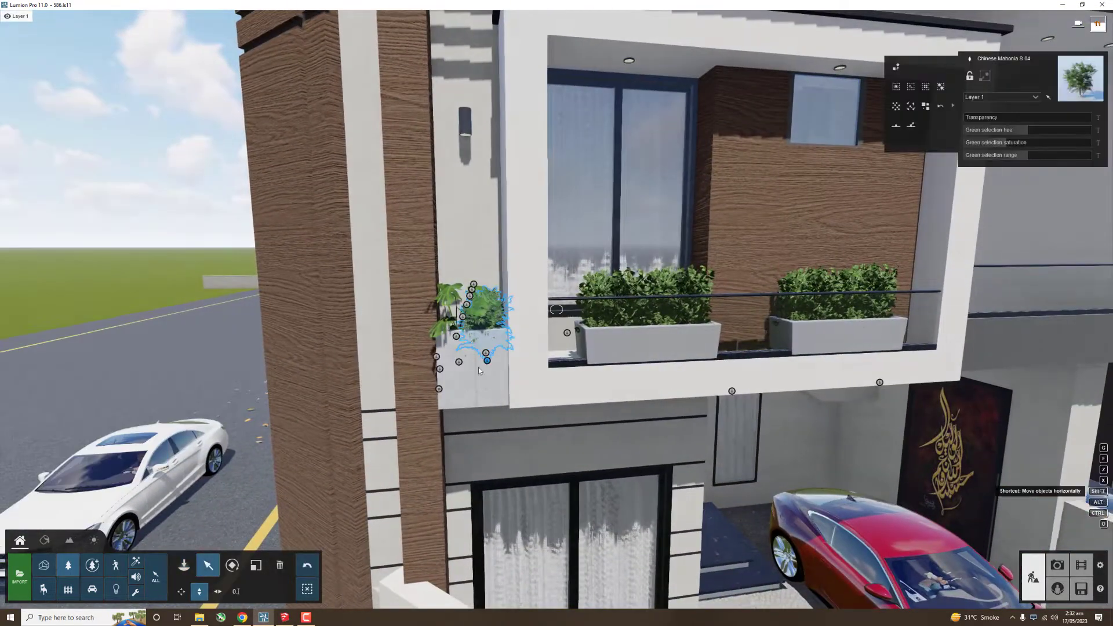
scroll(478, 367, "up", 5)
scroll(463, 346, "down", 5)
left_click(594, 346)
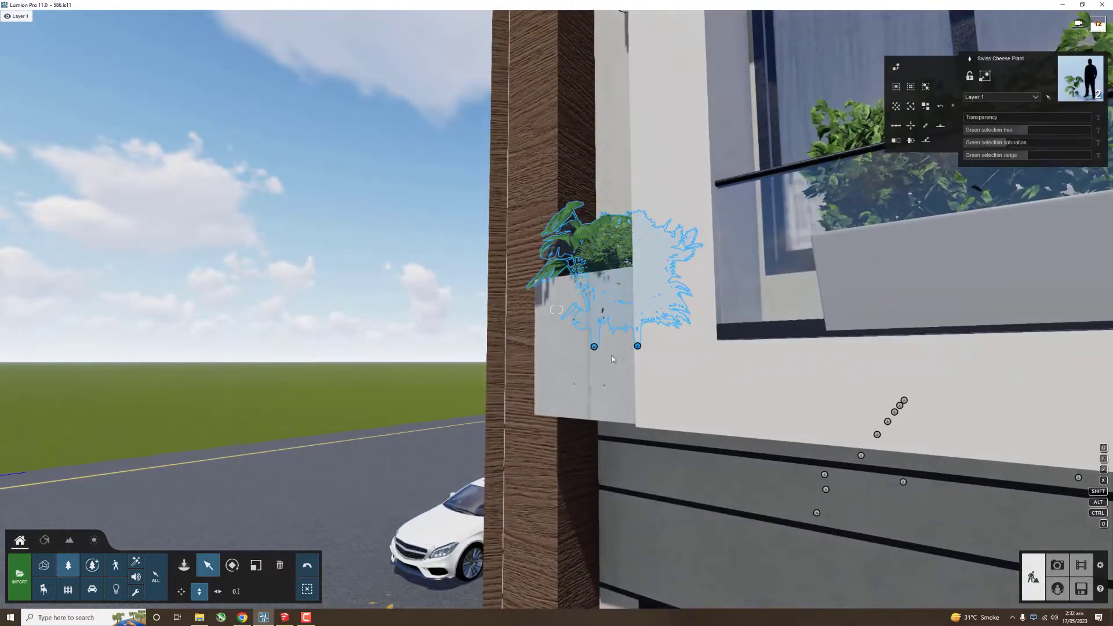
scroll(597, 280, "down", 3)
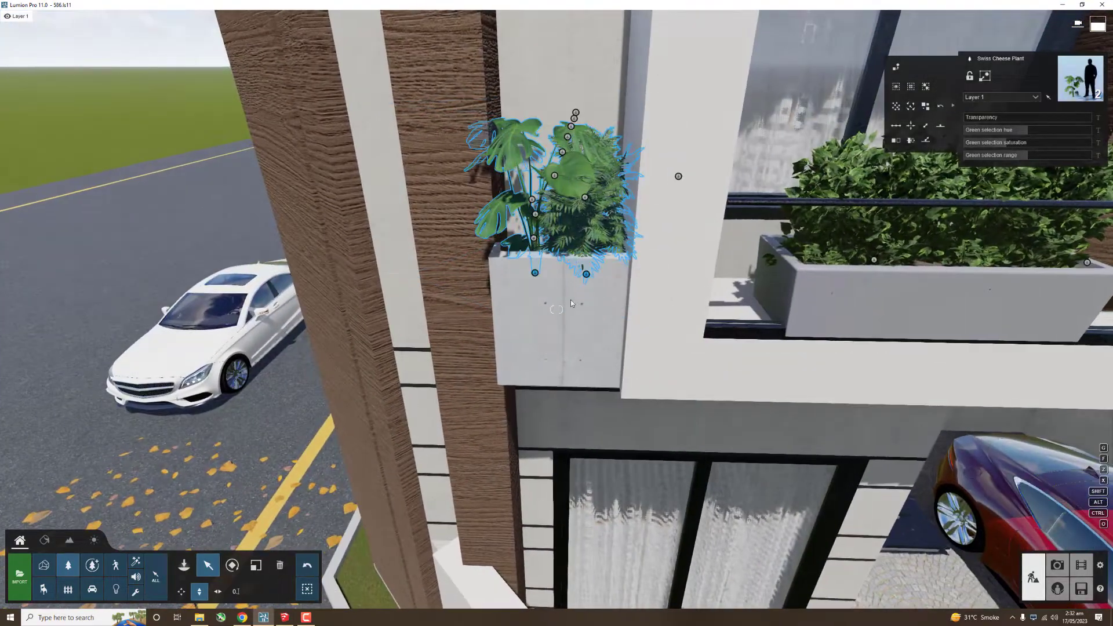
right_click_drag(597, 280, 534, 353)
scroll(533, 353, "down", 4)
left_click(181, 591)
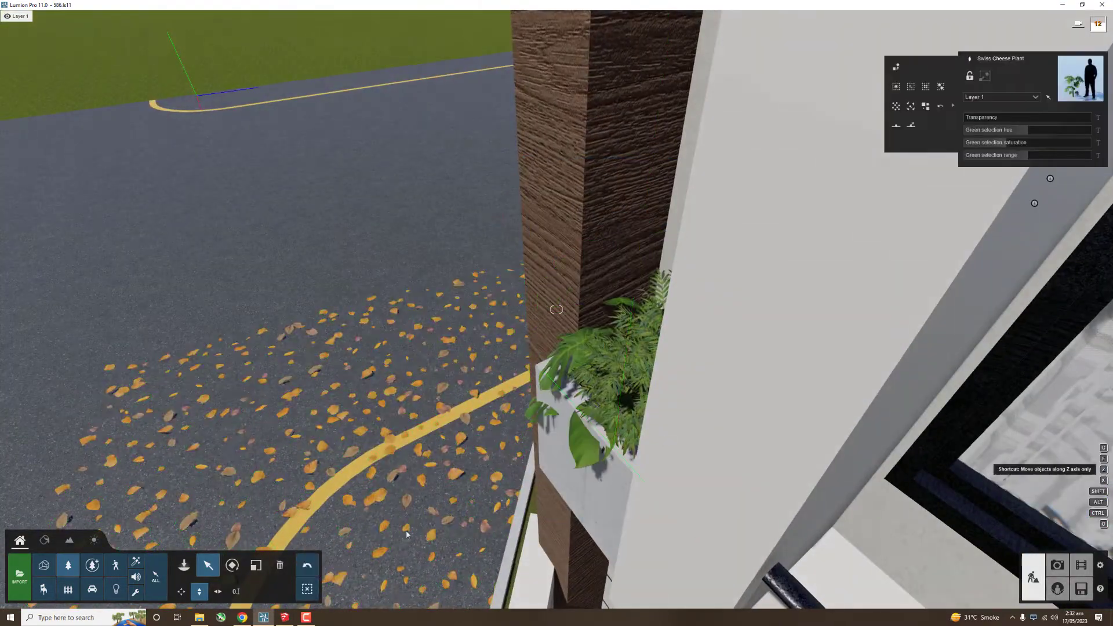
left_click_drag(621, 395, 586, 428)
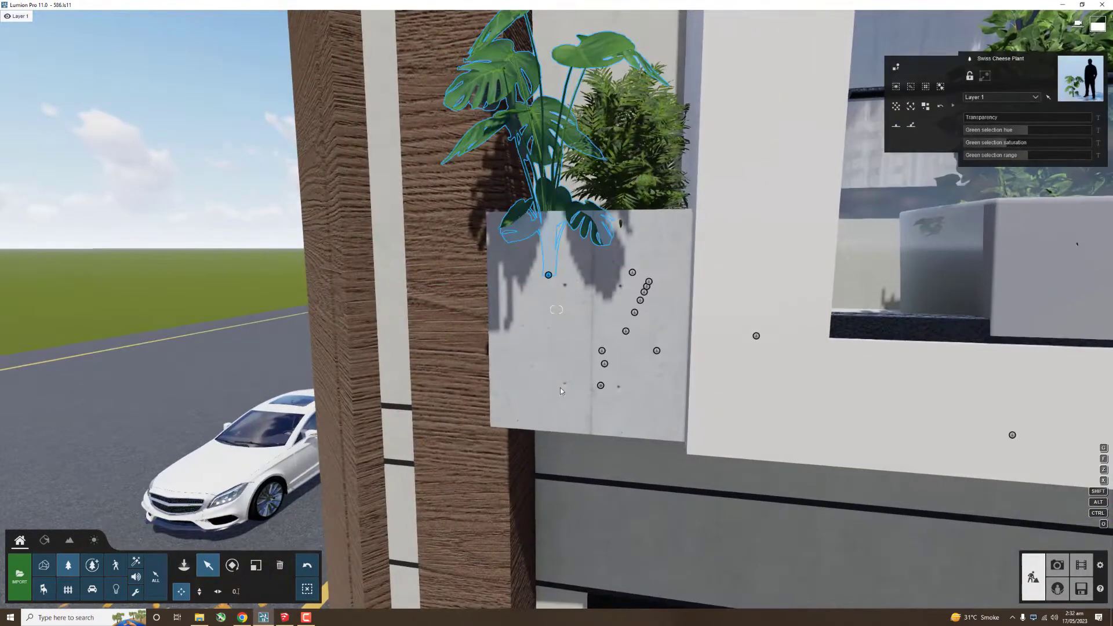
left_click_drag(559, 387, 558, 226)
Step: Undo the raise, shift the Chinese Mahonia 2.3 ft and Swiss Cheese Plant 1.61 ft into place
right_click_drag(563, 239, 401, 309)
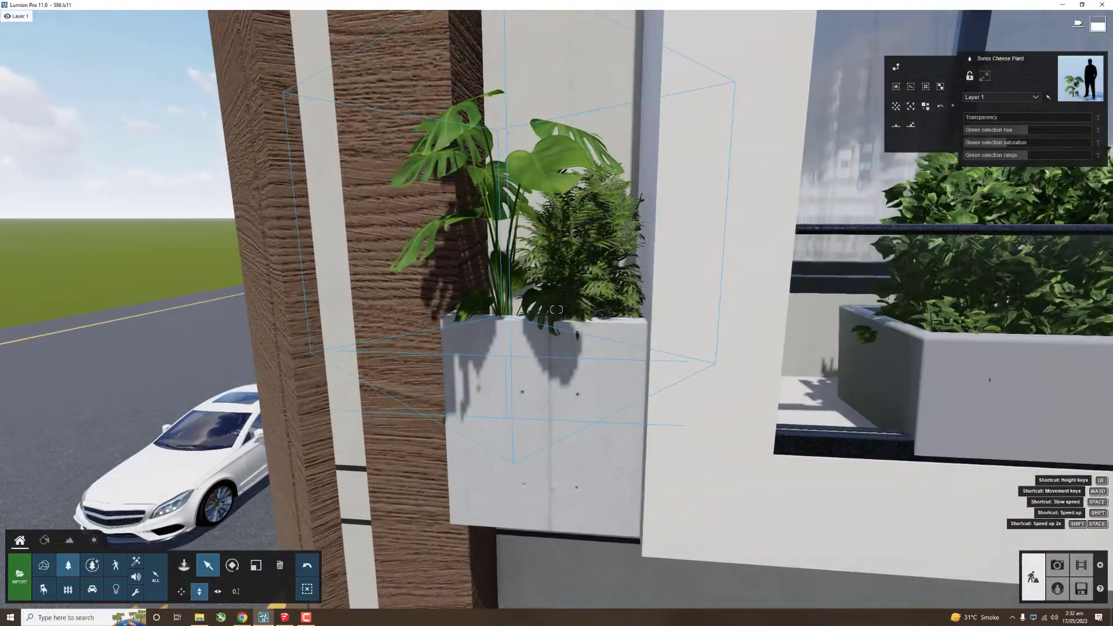
scroll(605, 434, "down", 10)
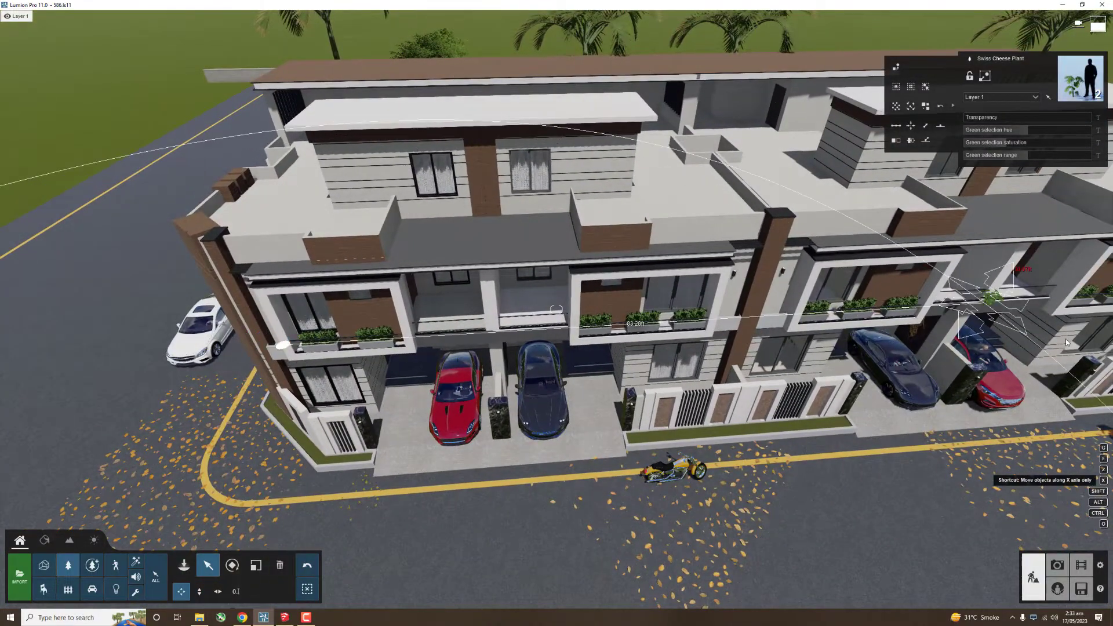
scroll(1065, 339, "up", 10)
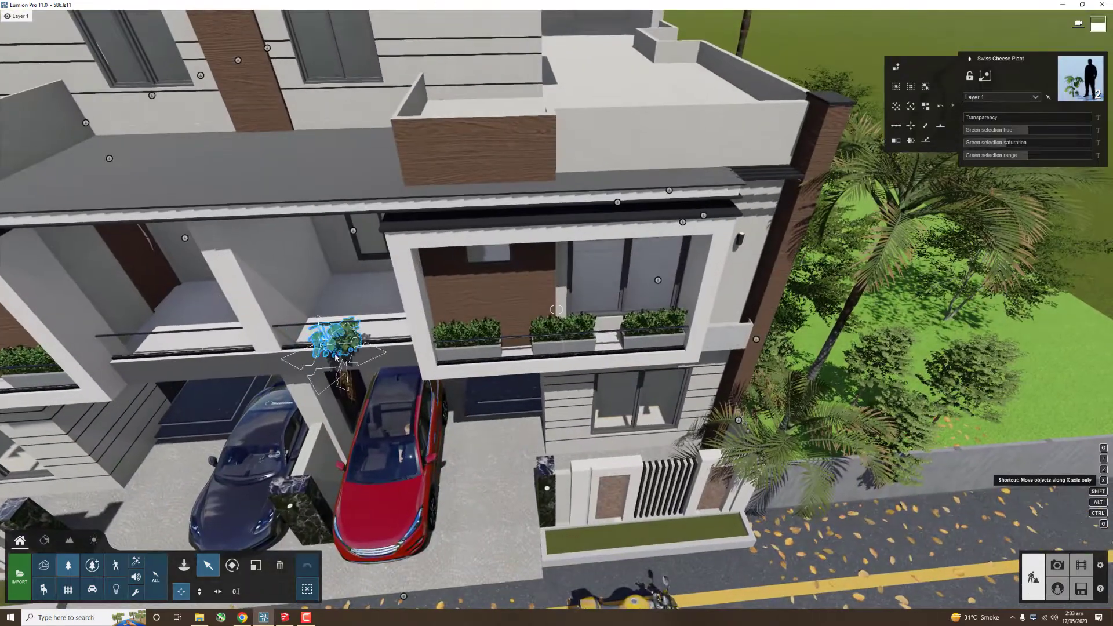
scroll(730, 332, "up", 10)
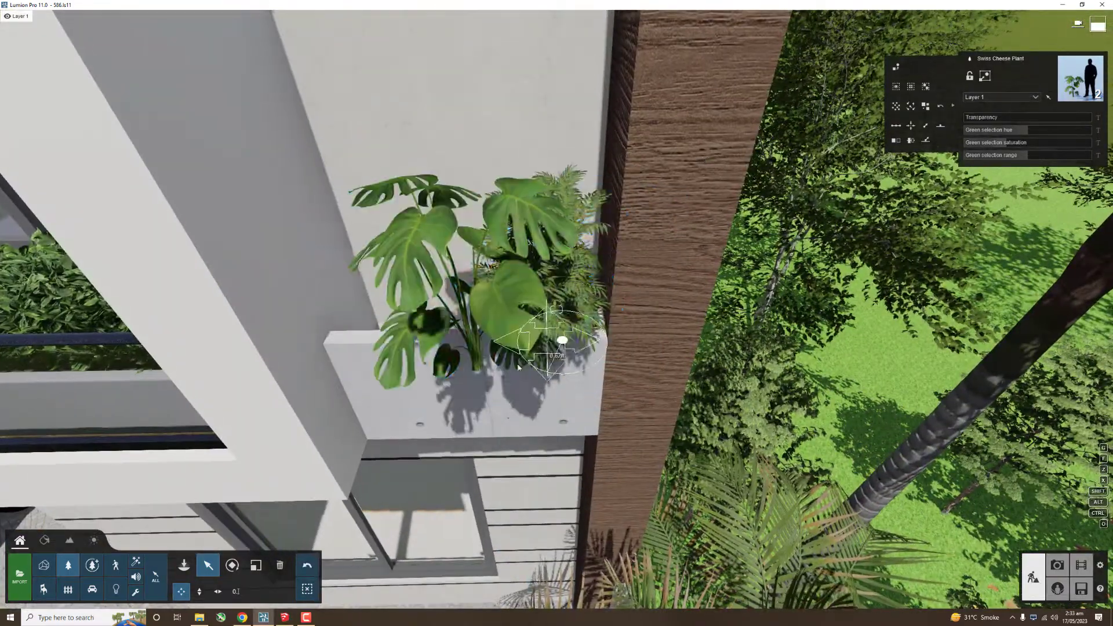
left_click(308, 565)
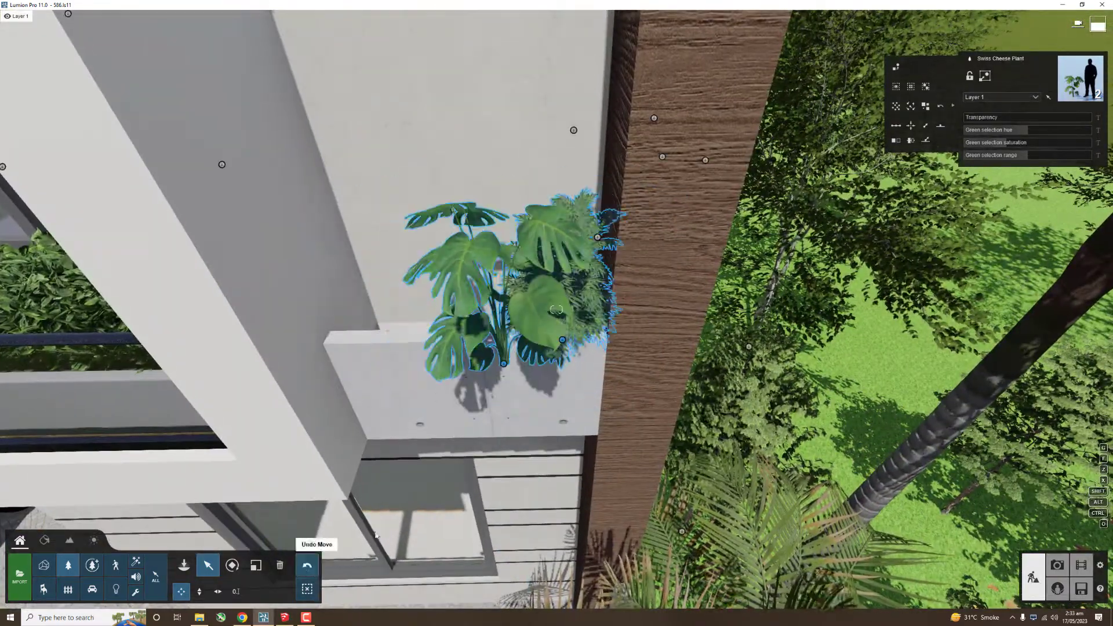
mouse_move(563, 339)
left_mouse_down()
mouse_move(400, 334)
mouse_move(568, 348)
left_mouse_up()
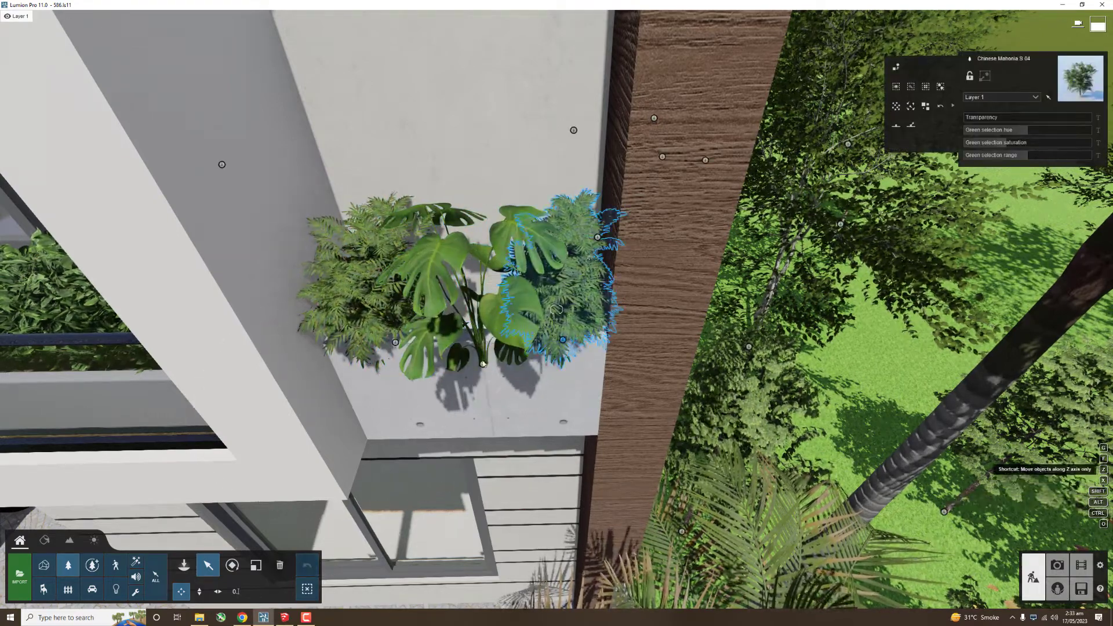
left_click_drag(486, 352, 487, 350)
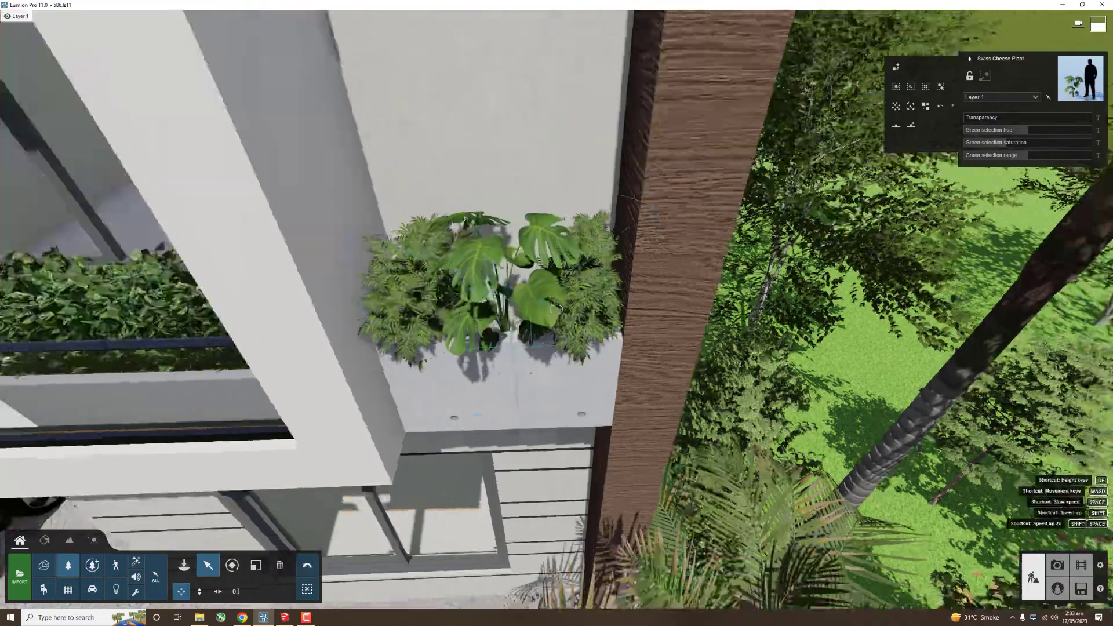
right_click_drag(481, 348, 501, 339)
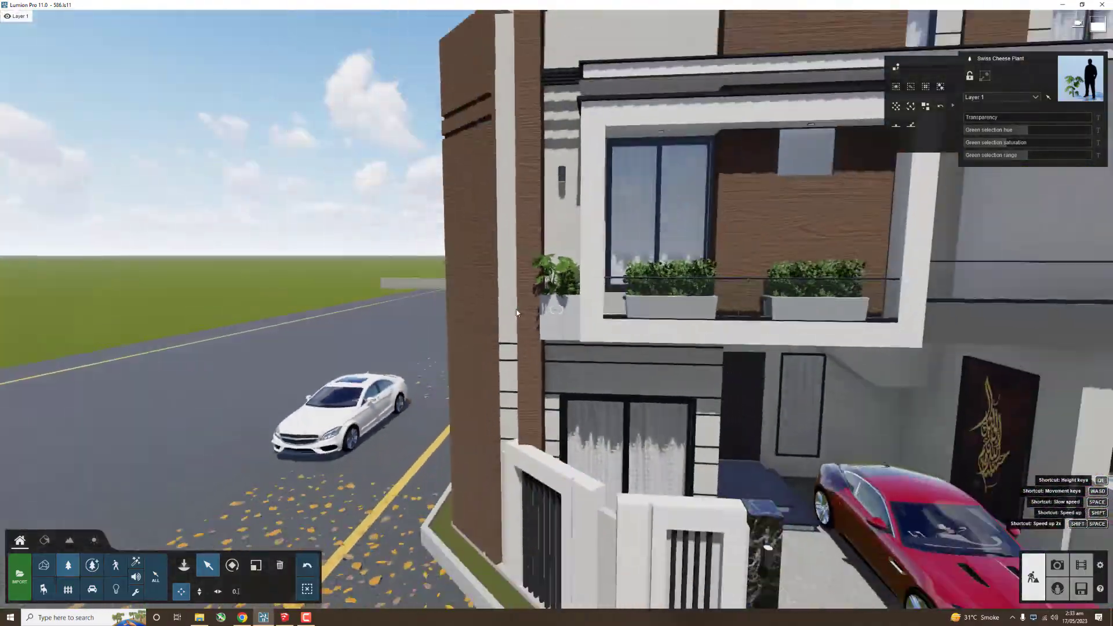
right_click_drag(502, 339, 557, 310)
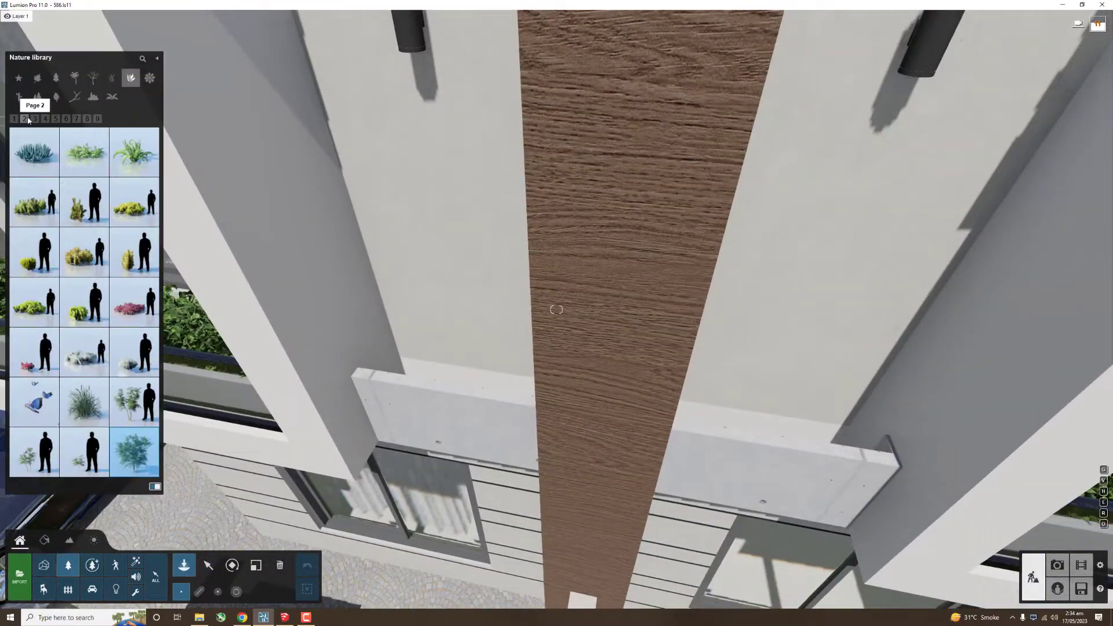
Step: Place a Kentia palm from page 6 of the Nature library in the left planter
left_click(28, 120)
left_click(36, 120)
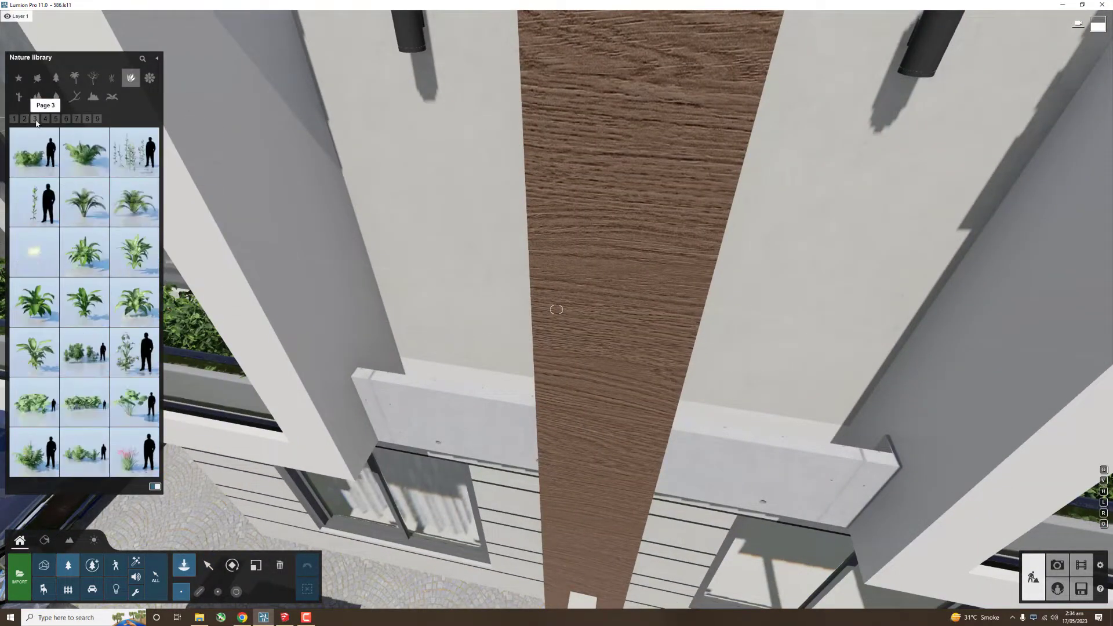
left_click(46, 122)
left_click(55, 119)
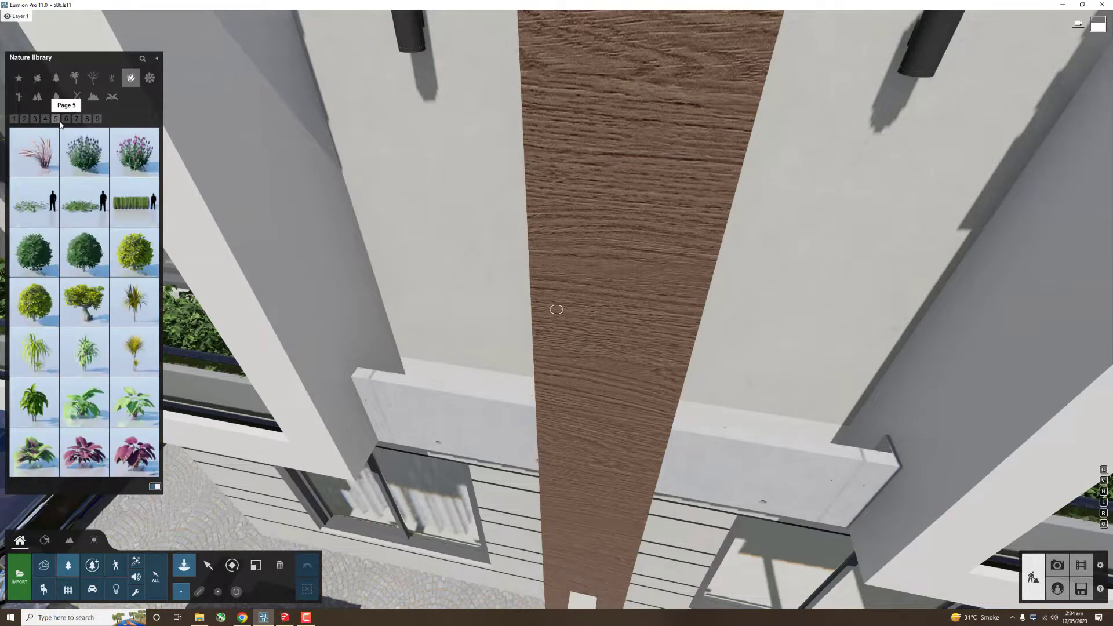
left_click(70, 122)
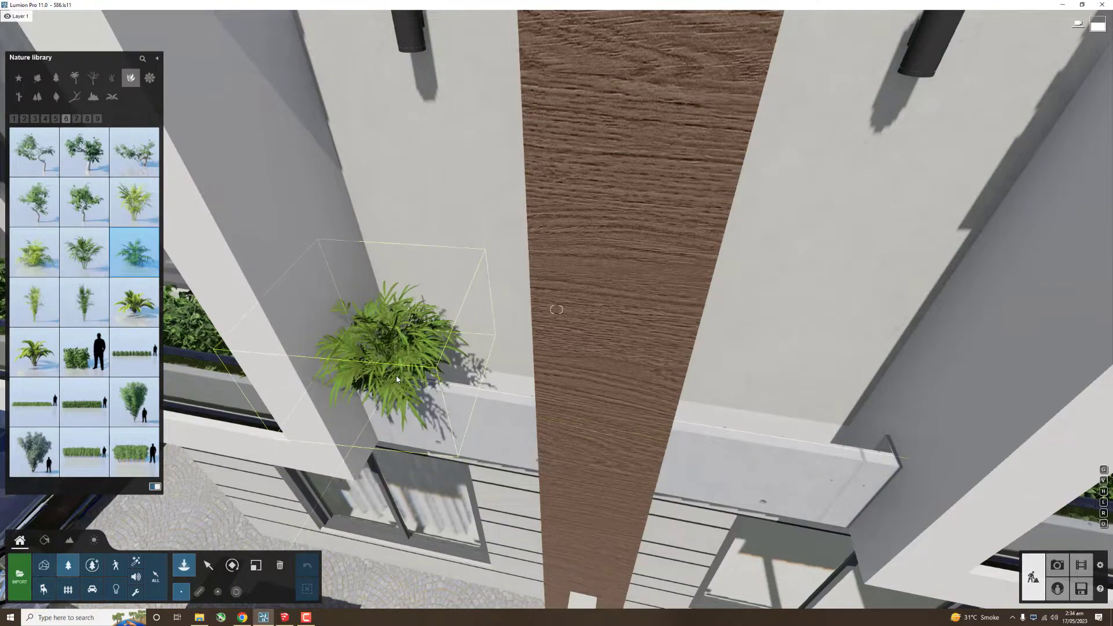
left_click(472, 394)
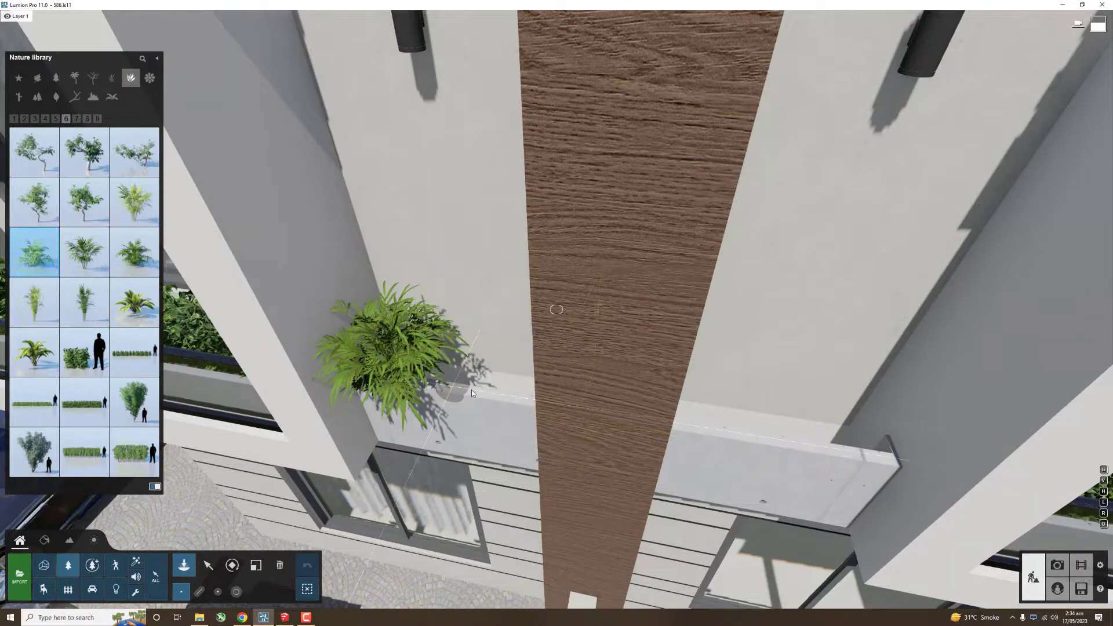
left_click(488, 396)
scroll(487, 396, "down", 5)
Step: Copy the palms into the right planter and nudge the left palm 0.4 ft into position
left_click(208, 565)
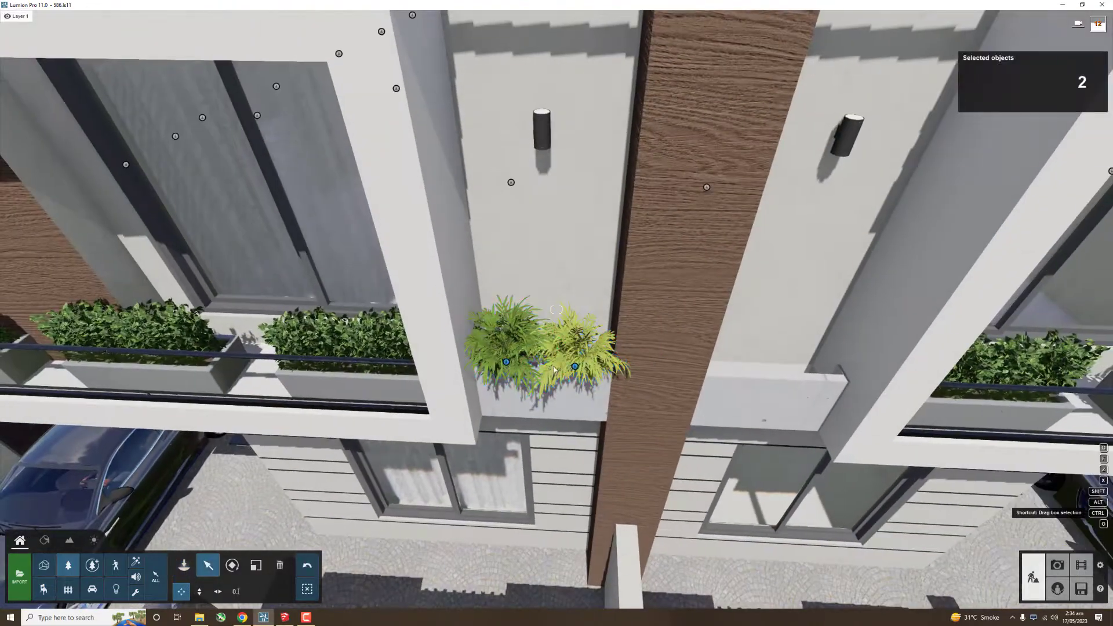
left_click_drag(575, 366, 728, 374, "alt")
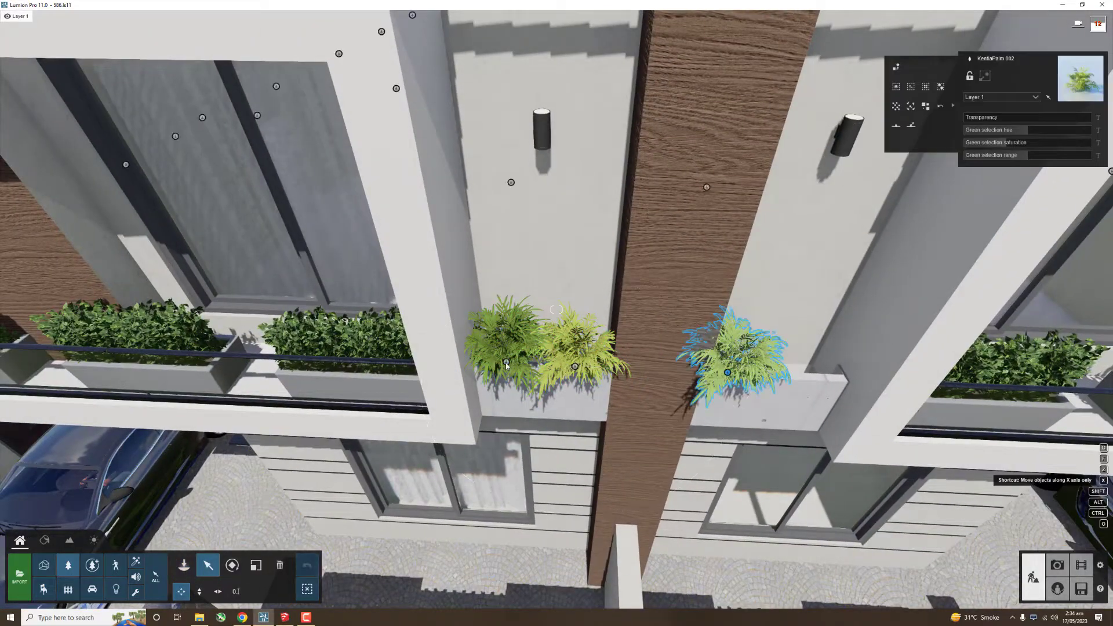
left_click_drag(506, 362, 802, 374, "alt")
left_click_drag(732, 375, 724, 370, "alt")
scroll(724, 370, "down", 3)
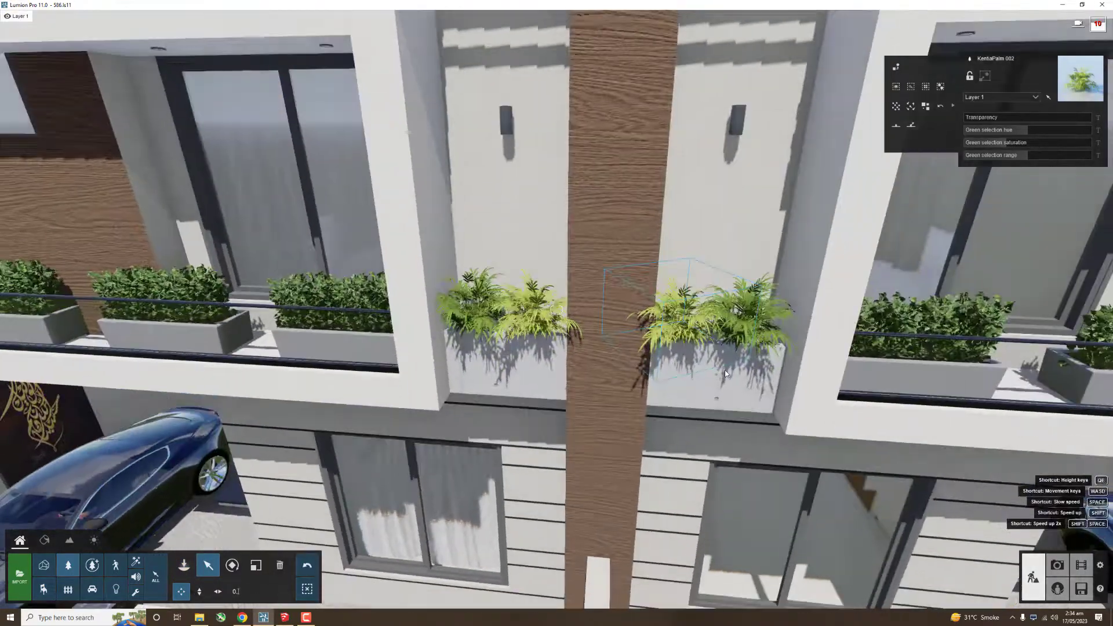
left_click_drag(441, 272, 518, 306, "ctrl")
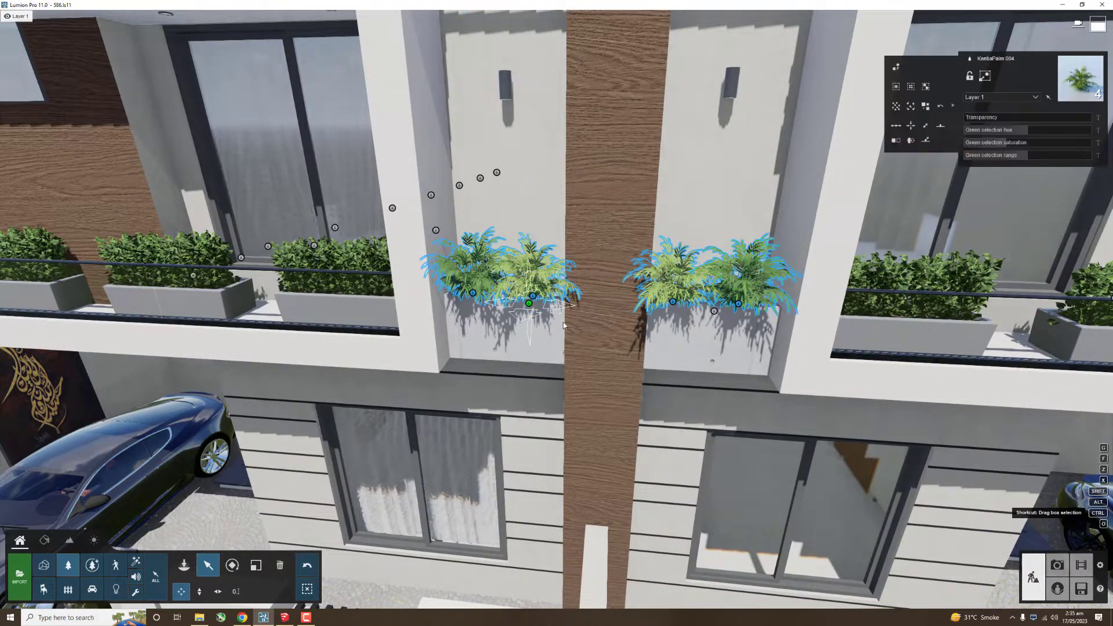
right_click_drag(536, 310, 562, 421)
left_click_drag(558, 417, 571, 409)
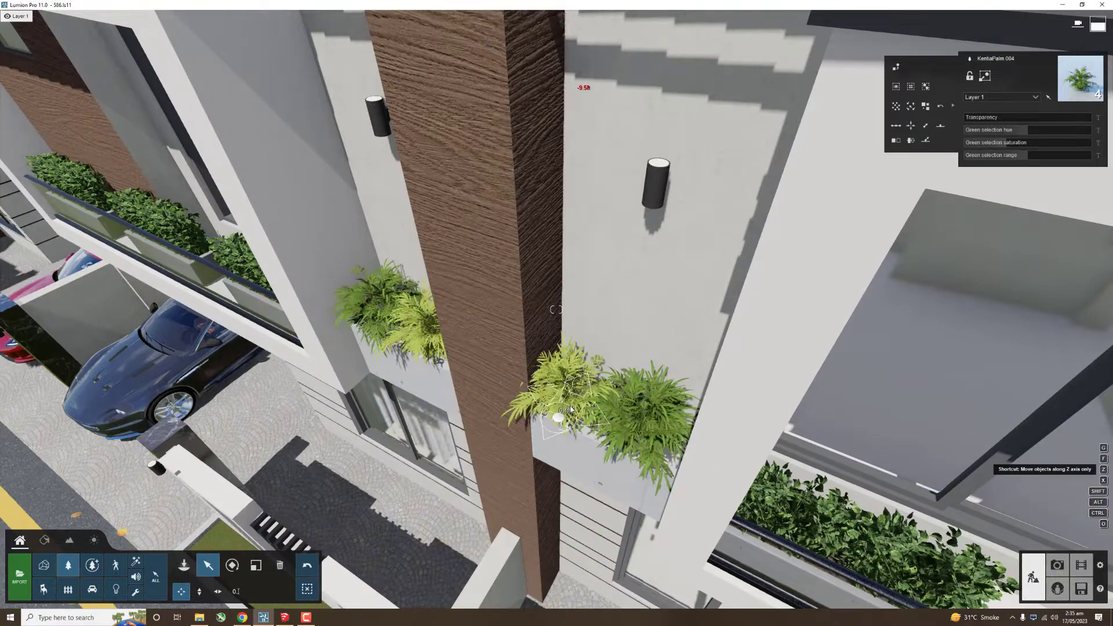
right_click_drag(570, 409, 319, 555)
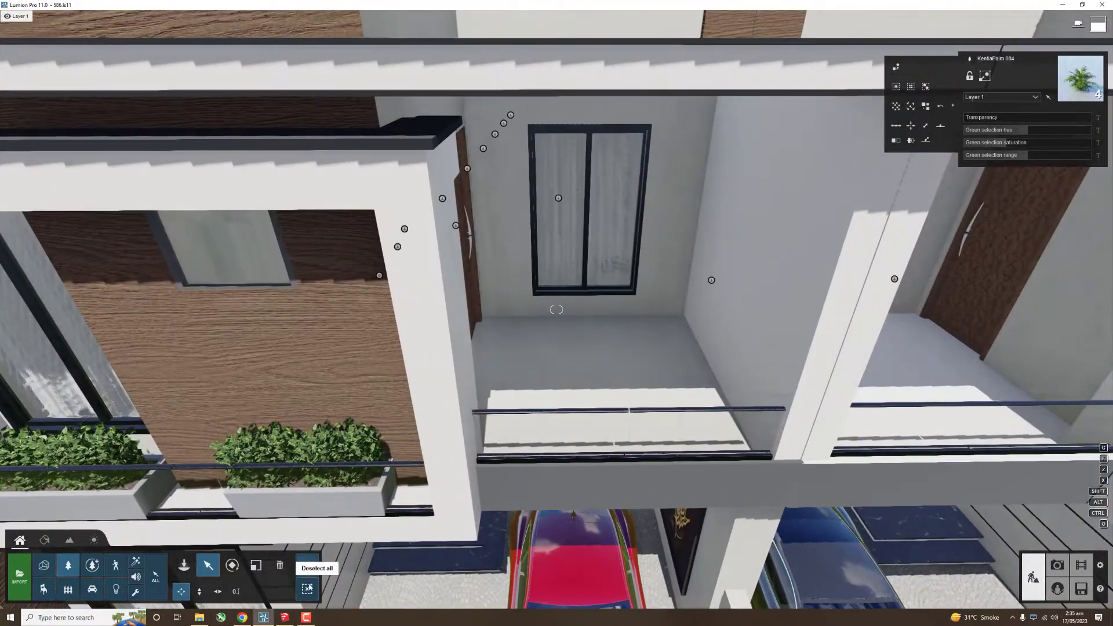
Step: Place Planter 010 from the Outdoor library on the middle balcony with a duplicate beside it
left_click(307, 588)
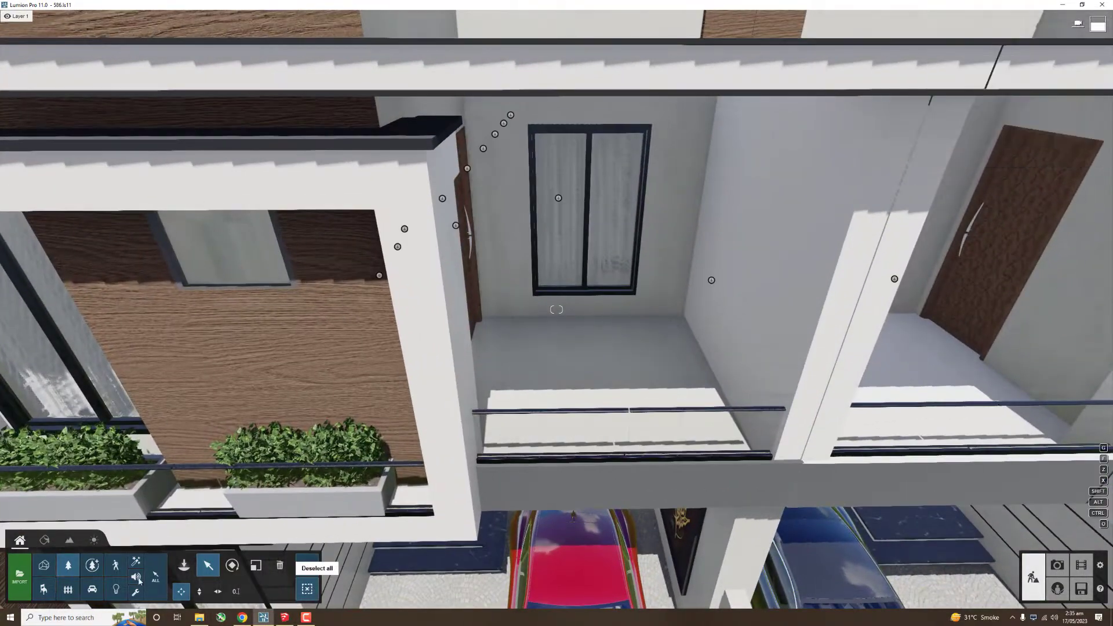
left_click(66, 595)
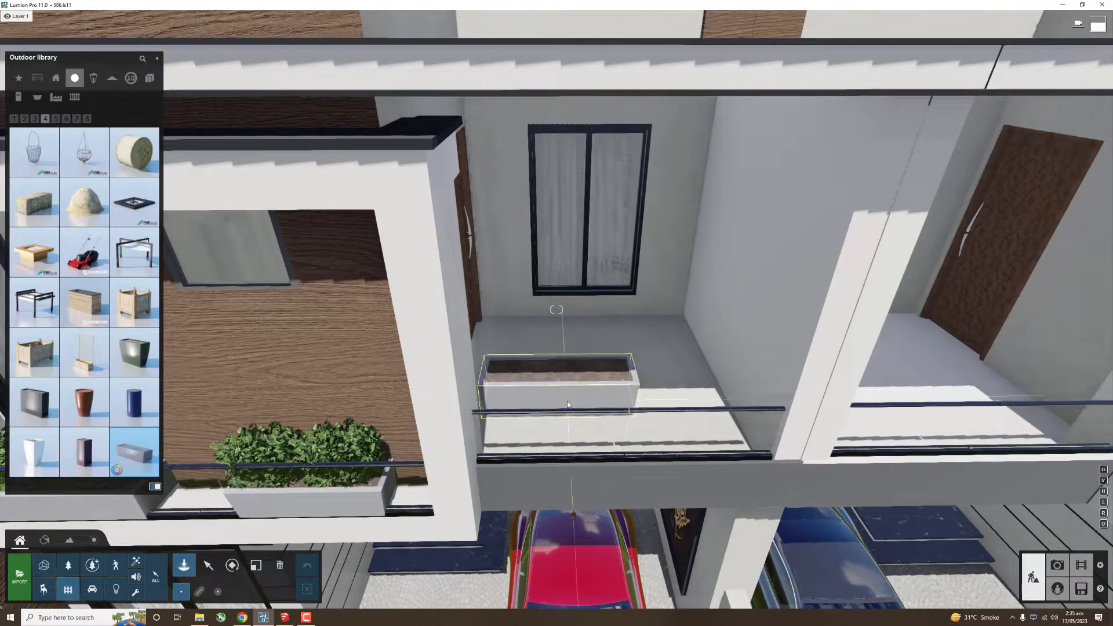
left_click(567, 404)
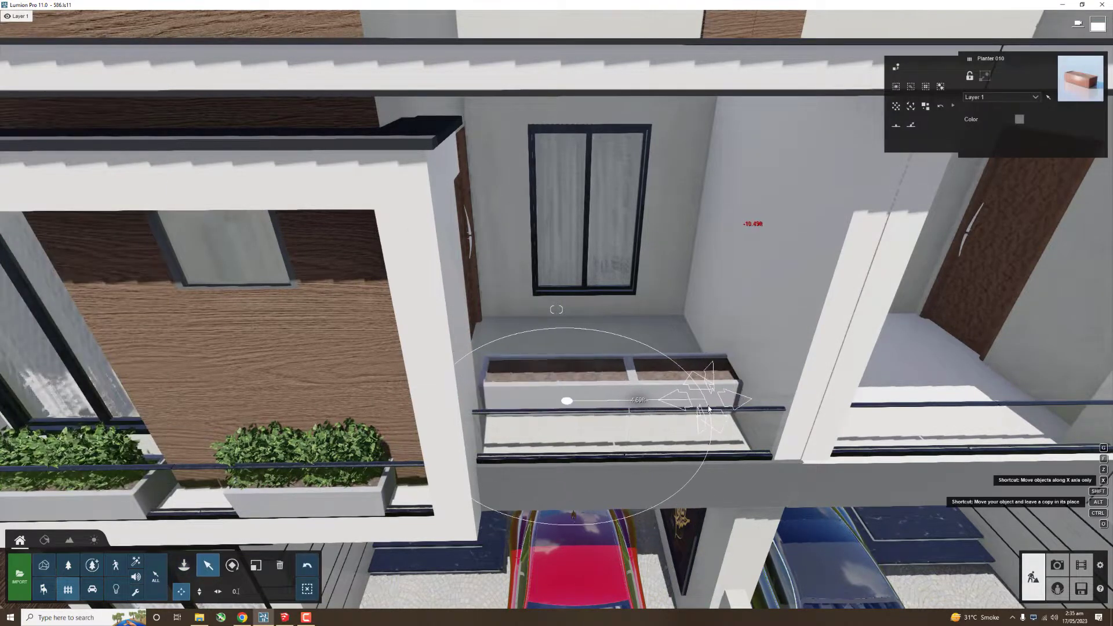
left_click_drag(714, 411, 668, 398, "alt")
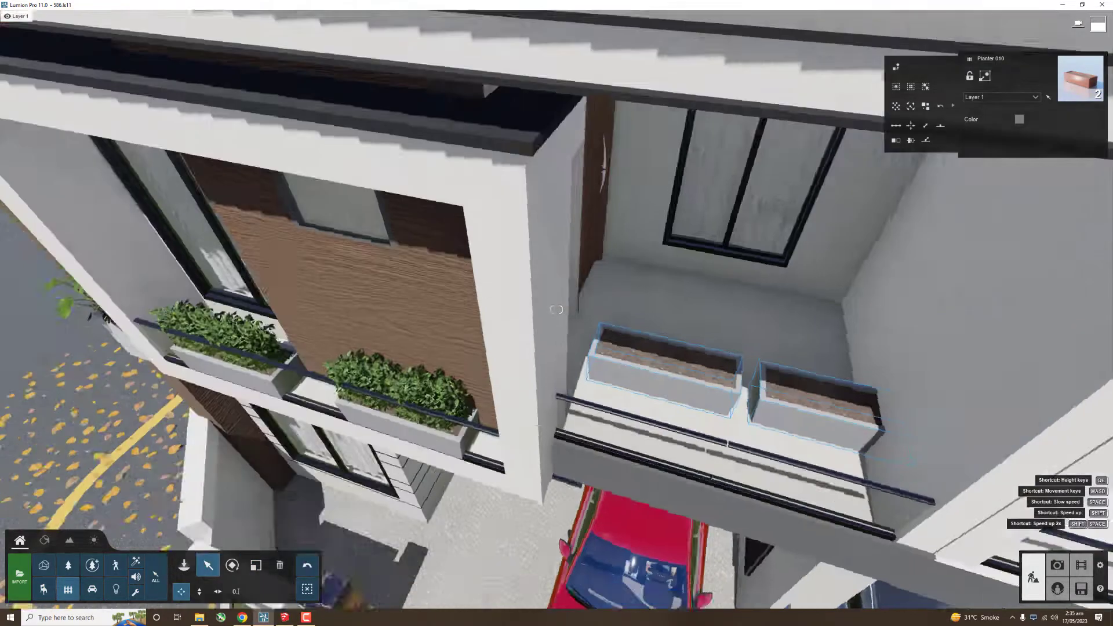
right_click_drag(589, 413, 686, 432)
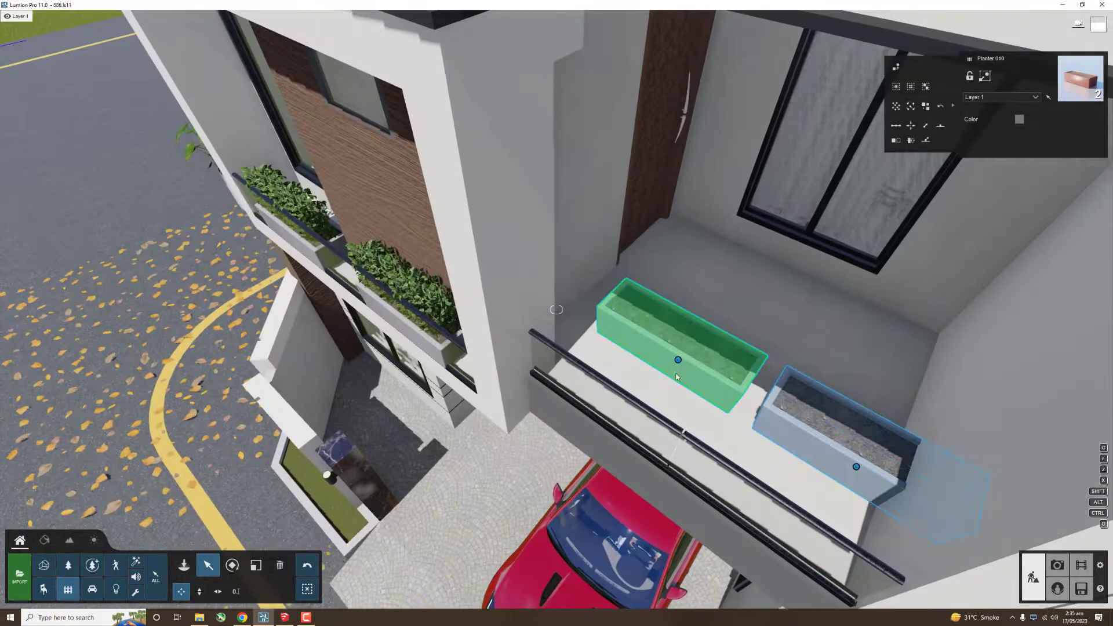
Step: Select both balcony planters and view them from the front of the house
left_click(799, 478)
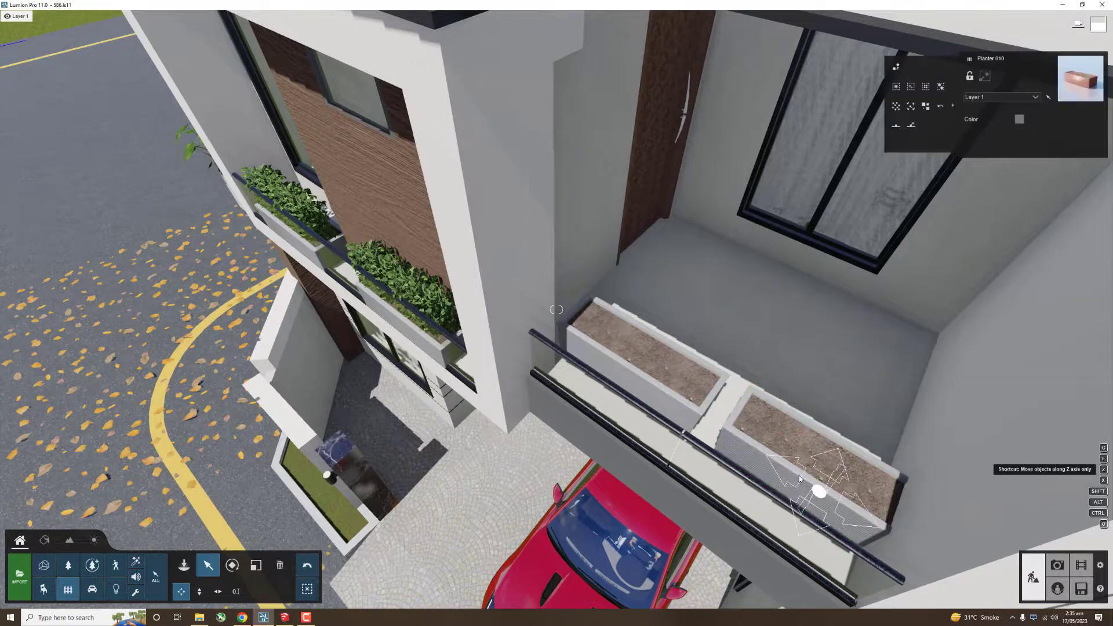
left_click(641, 378, "ctrl")
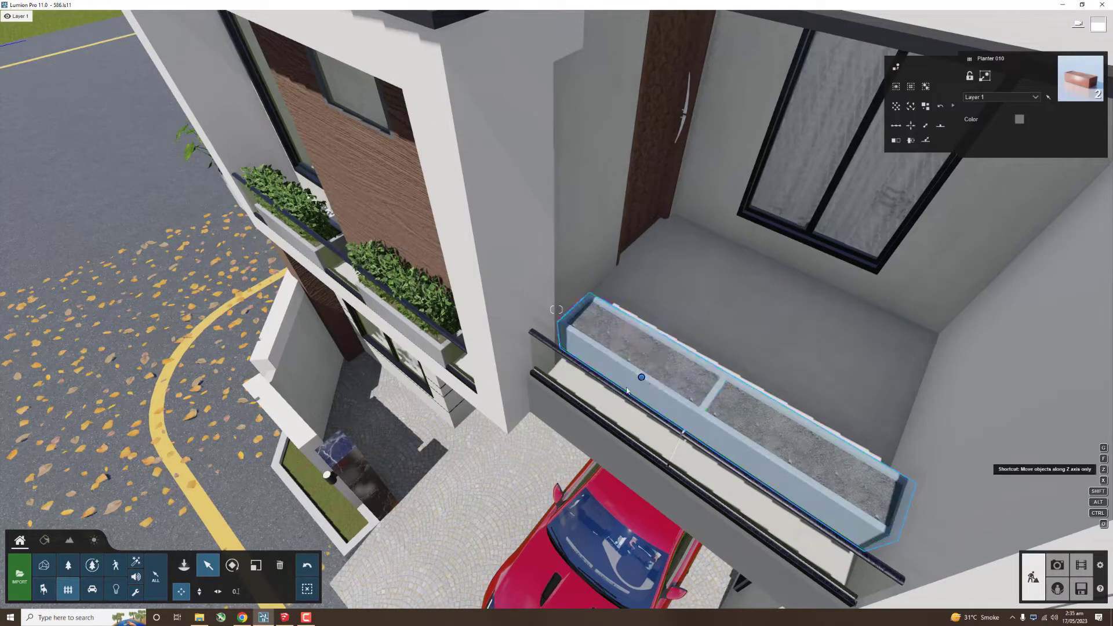
right_click_drag(627, 391, 614, 348)
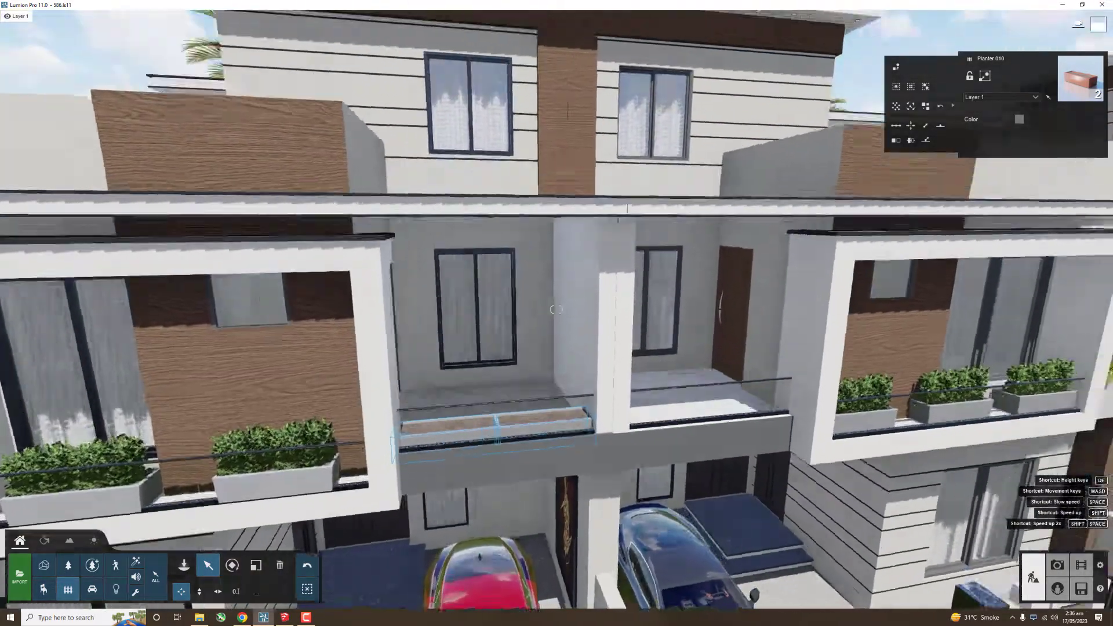
scroll(638, 404, "down", 5)
scroll(637, 403, "up", 4)
scroll(638, 404, "up", 3)
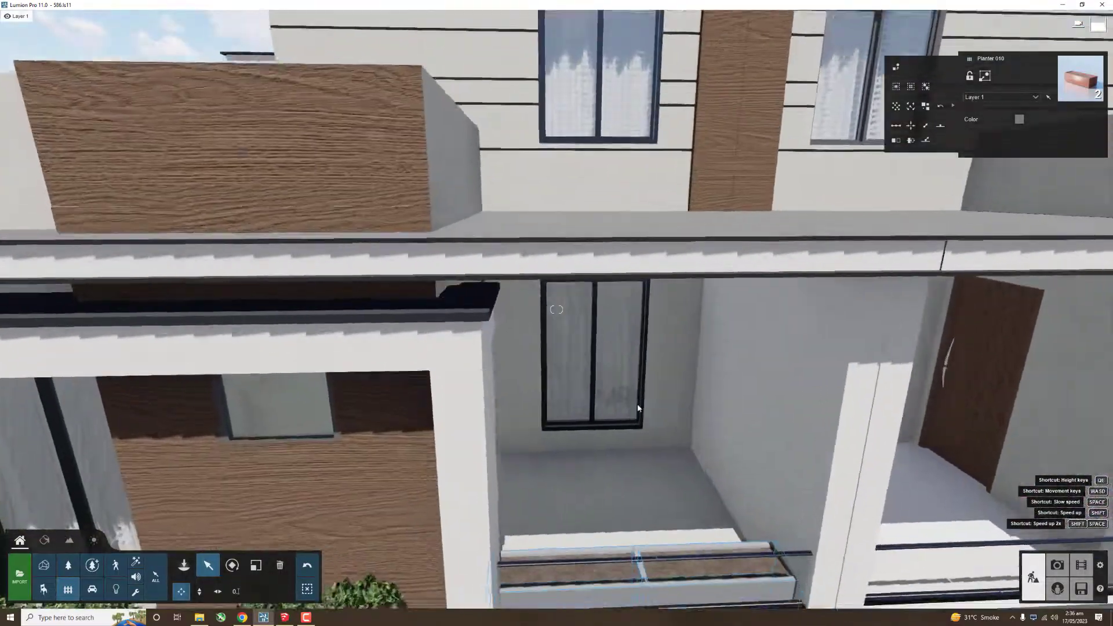
scroll(637, 403, "down", 3)
scroll(638, 404, "up", 3)
right_click_drag(637, 403, 638, 324)
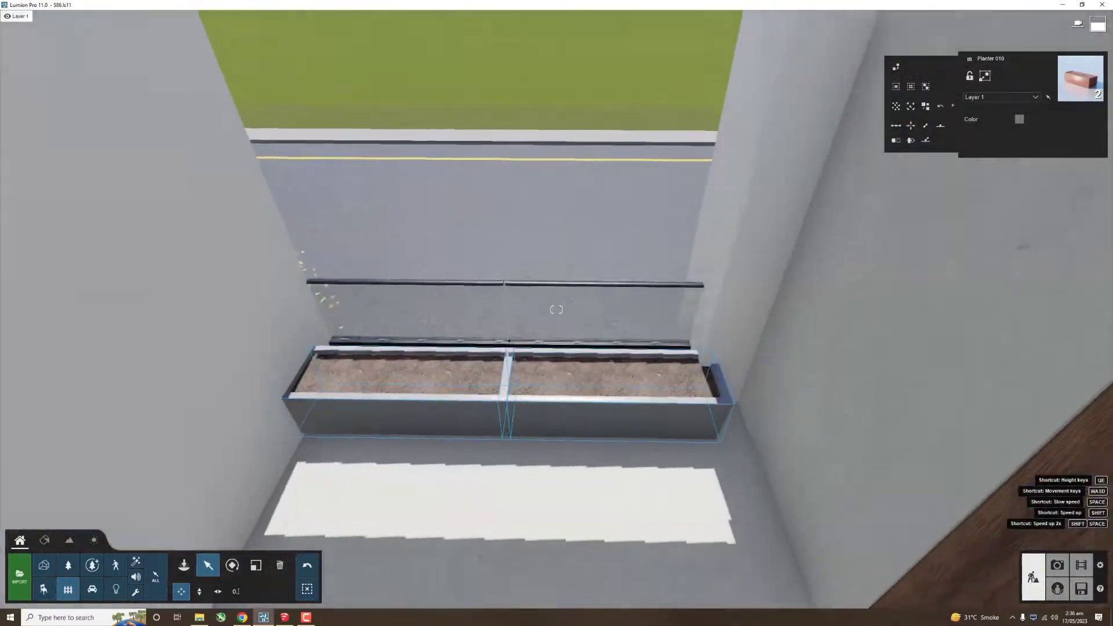
Step: Place a Swiss Cheese Plant from the Nature library in the recessed balcony planter
left_click(69, 568)
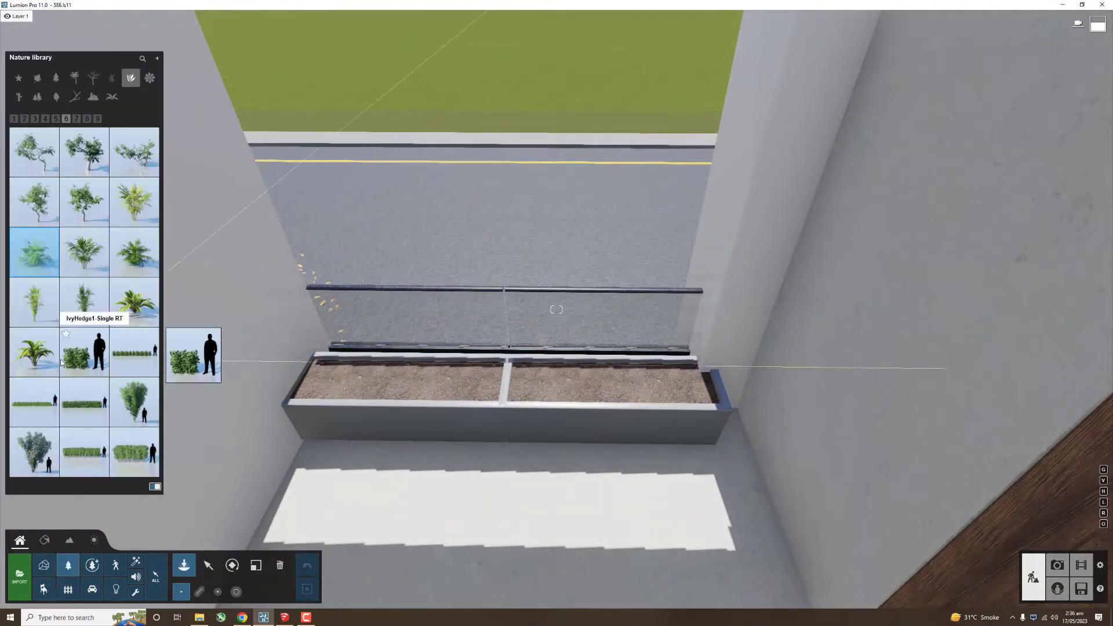
left_click(134, 252)
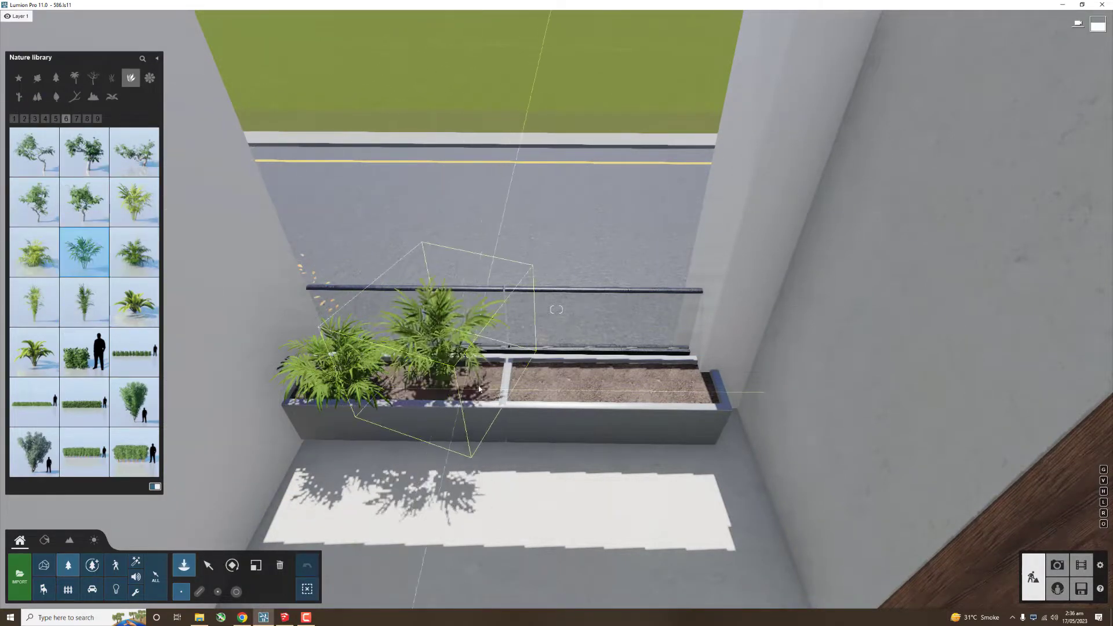
left_click(76, 118)
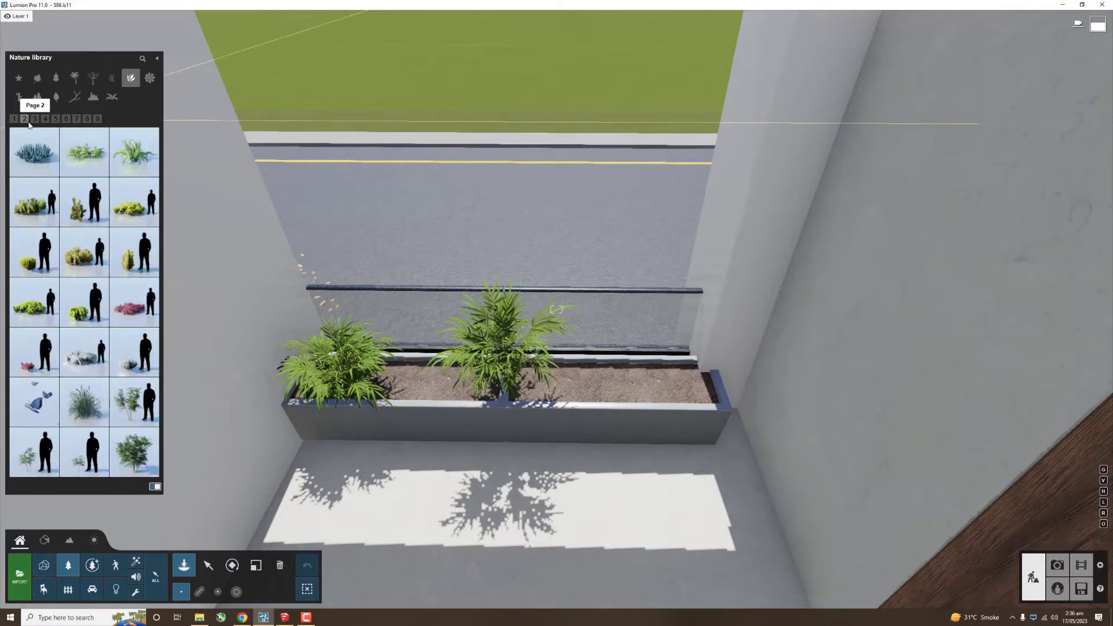
left_click(98, 119)
left_click(34, 152)
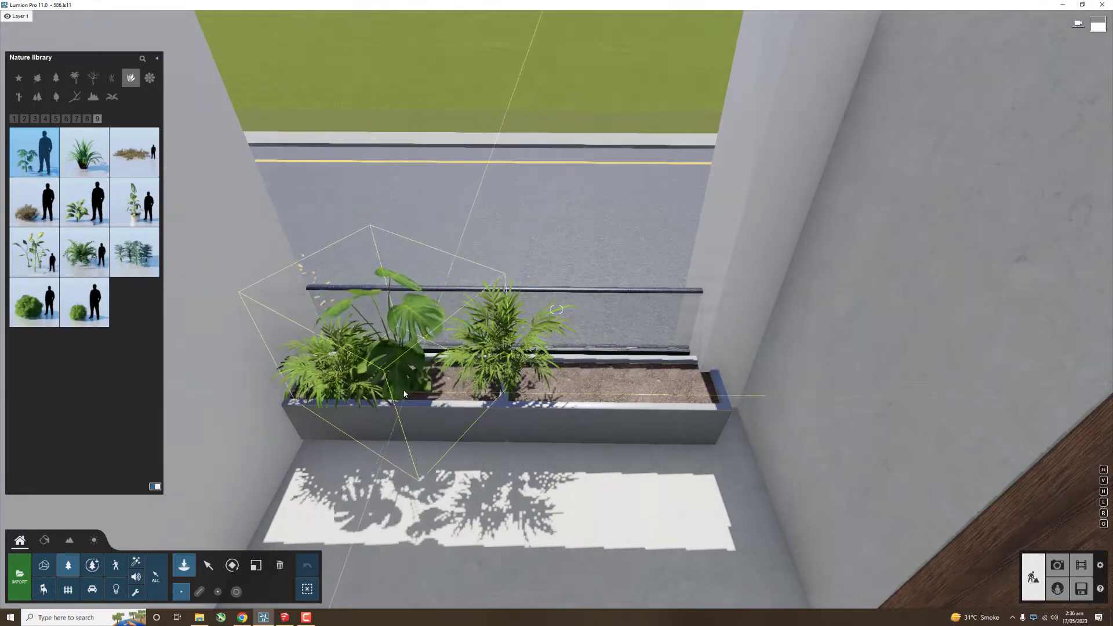
left_click(396, 394)
right_click_drag(397, 394, 520, 380)
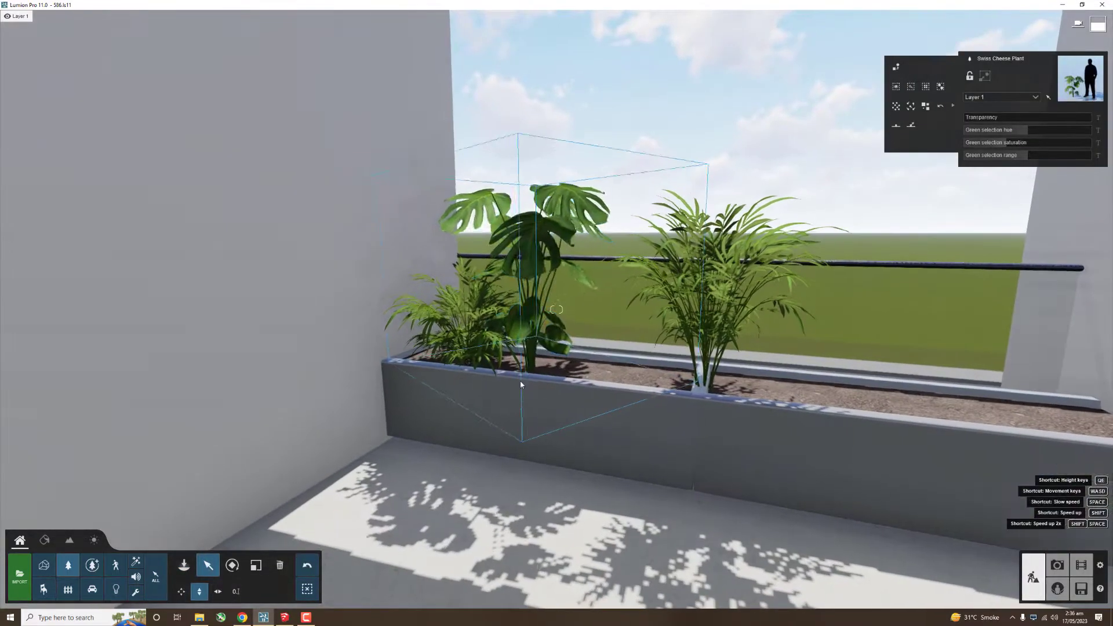
Step: Adjust the Swiss Cheese Plant's height, copy it to the planter's right end, and add a Buxus 004 shrub
key("h")
scroll(554, 415, "down", 5)
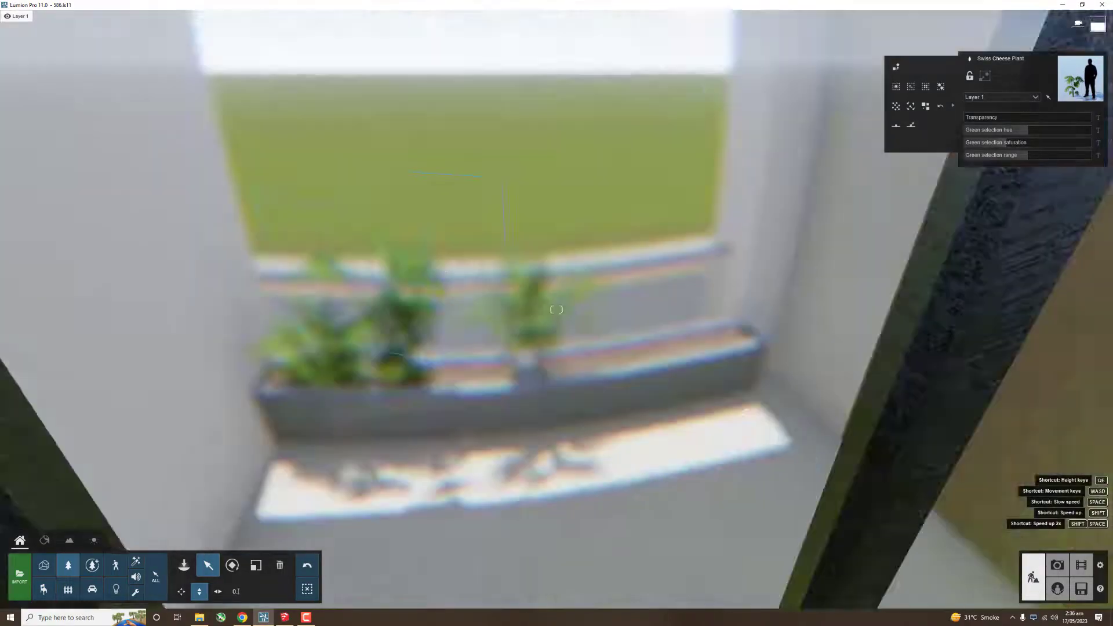
key("m")
mouse_move(388, 321)
left_mouse_down("alt")
mouse_move(671, 306)
mouse_move(655, 311)
left_mouse_up("alt")
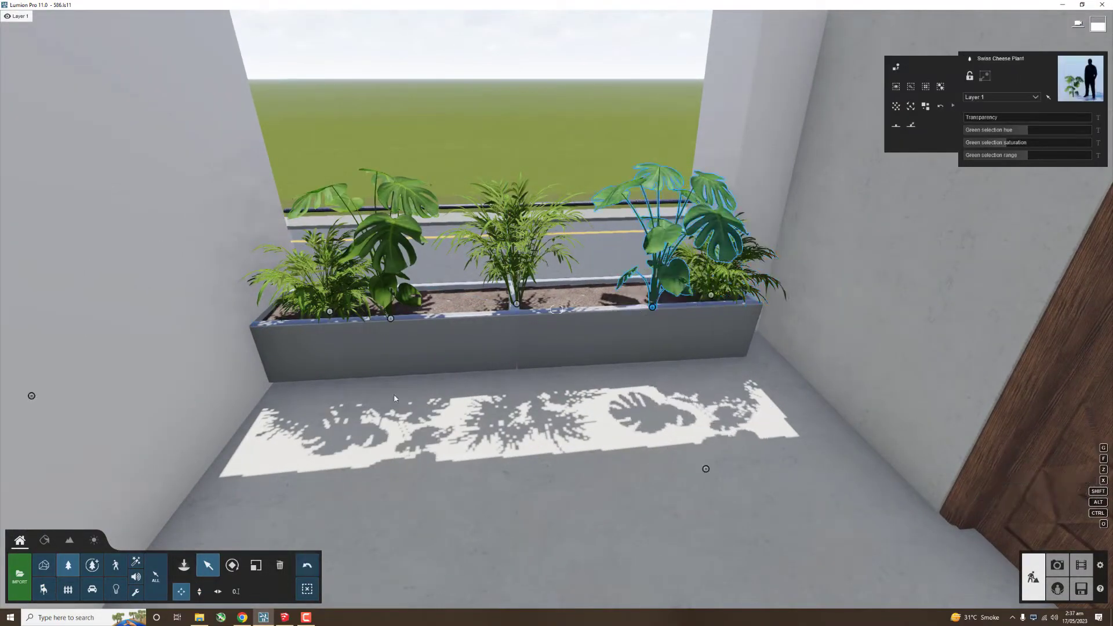
left_click(68, 565)
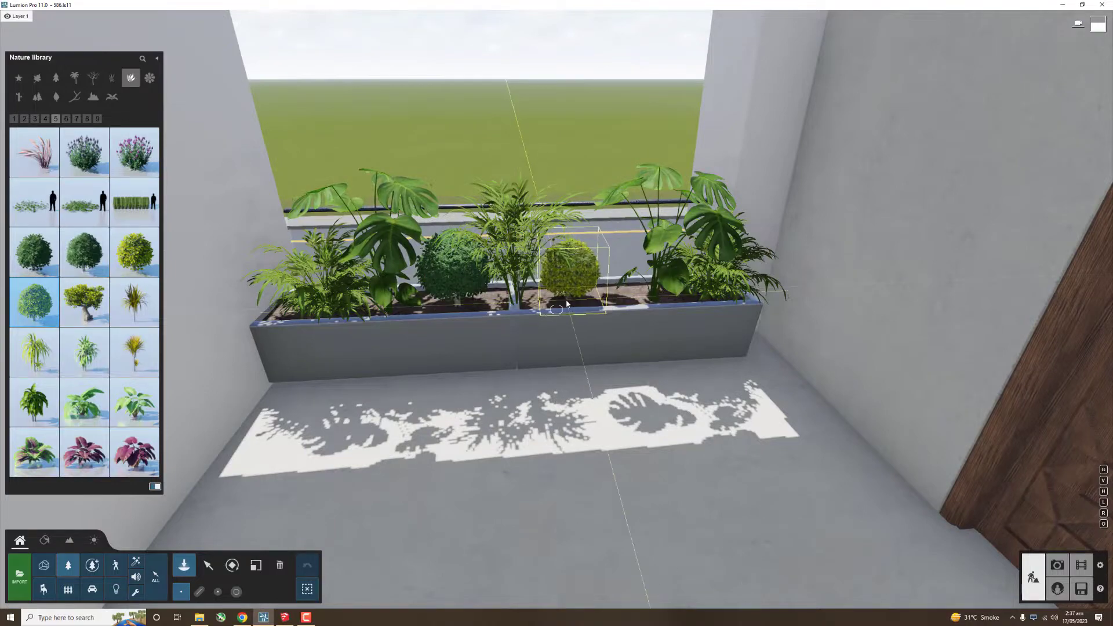
left_click(622, 303)
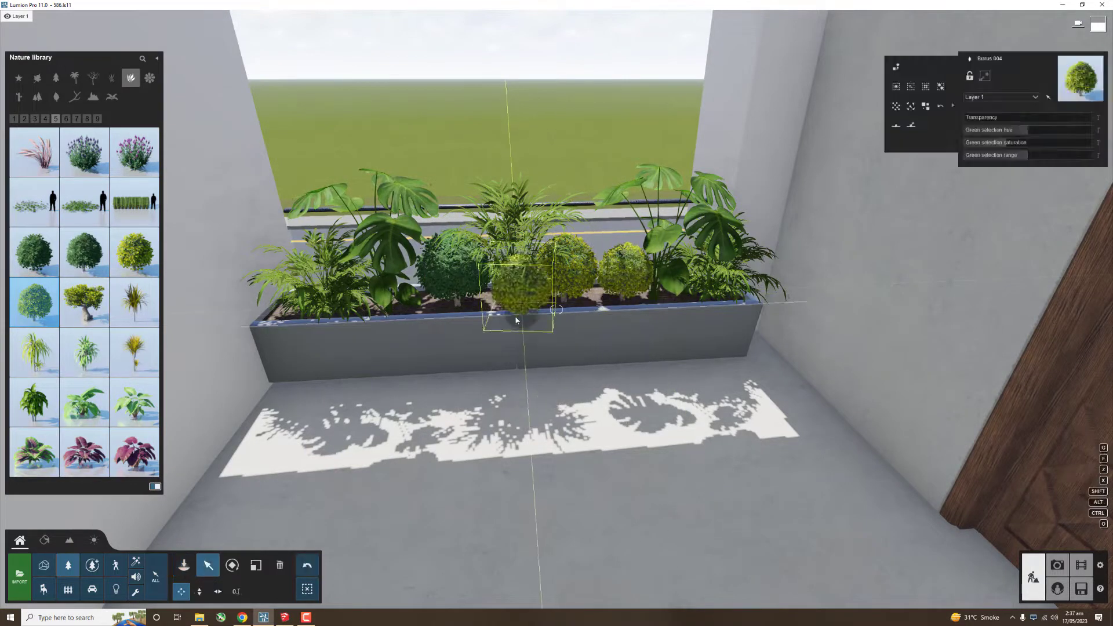
Step: Group the ten planter objects and copy the group onto the neighbouring balcony
left_click_drag(285, 316, 726, 365, "ctrl")
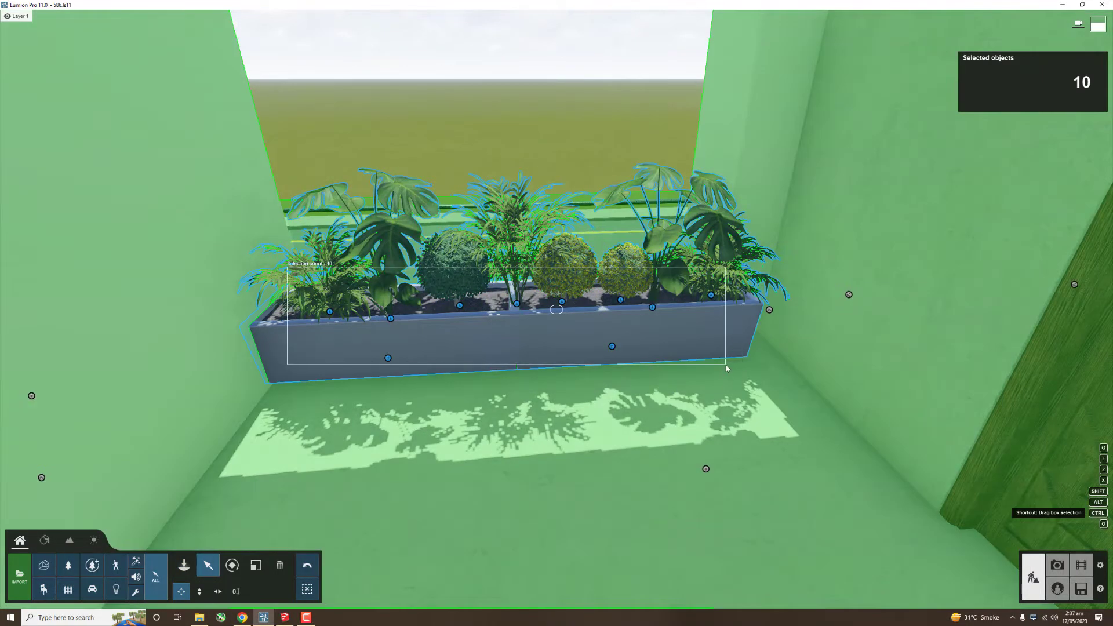
right_click_drag(726, 365, 556, 309)
scroll(556, 310, "down", 10)
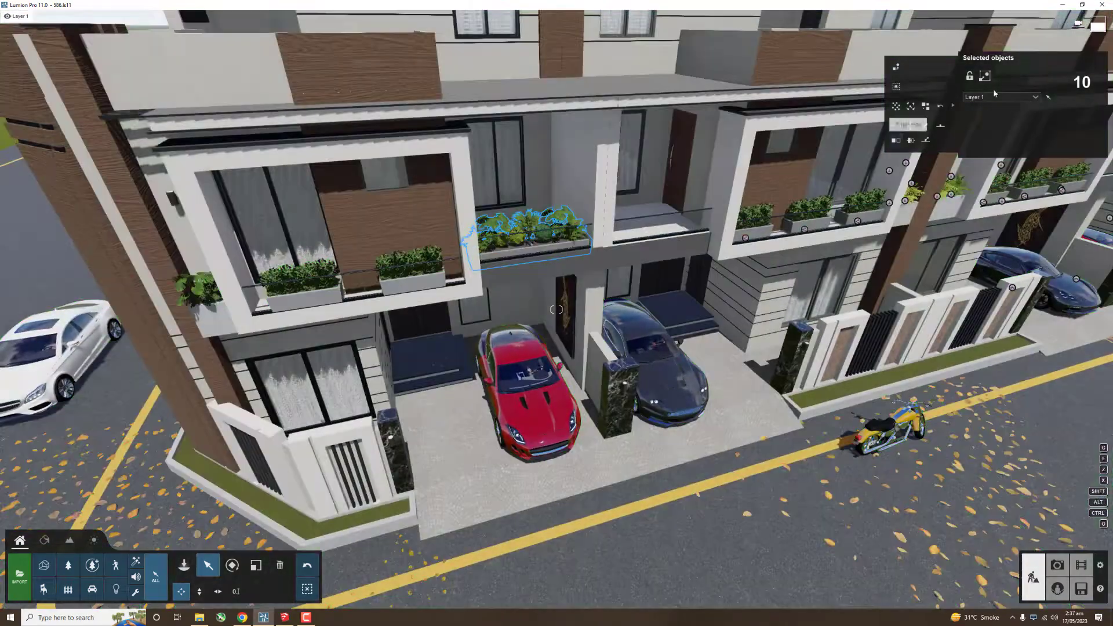
key("ctrl+g")
left_click_drag(474, 276, 647, 272)
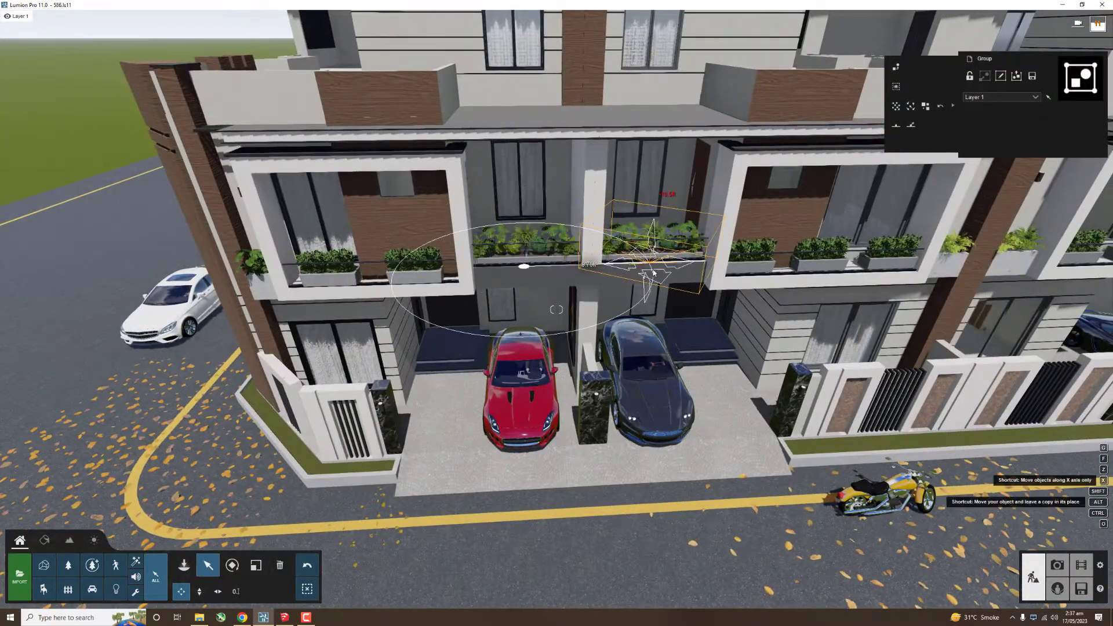
Step: Inspect the copied planter and check the stored front camera view in Photo mode
scroll(649, 276, "up", 8)
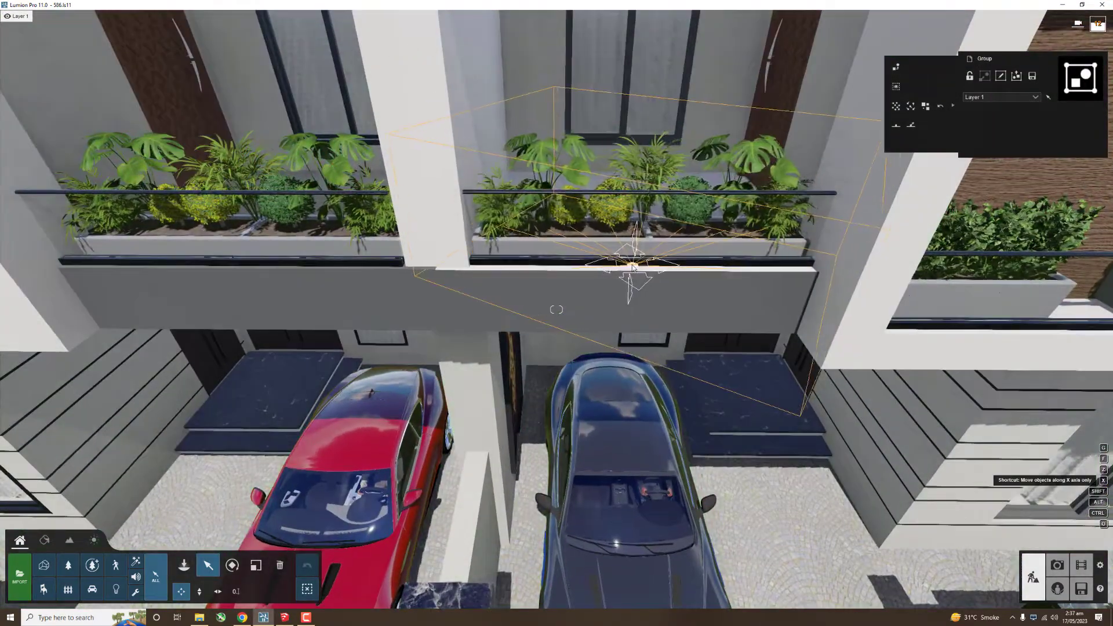
scroll(632, 266, "down", 3)
scroll(522, 279, "down", 3)
scroll(405, 289, "down", 2)
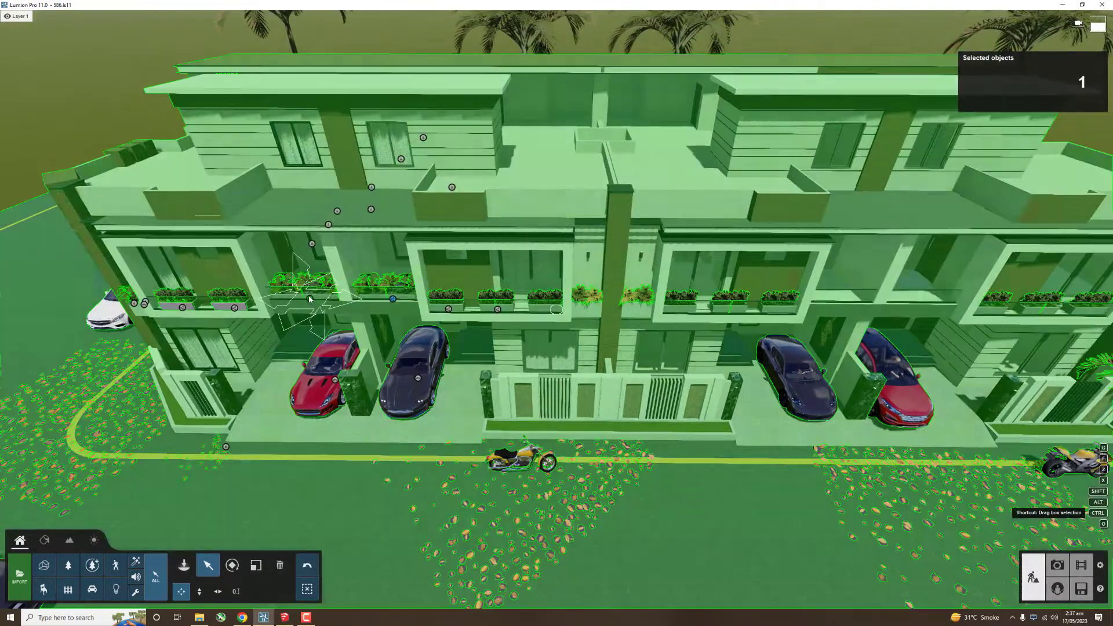
scroll(290, 301, "down", 2)
scroll(244, 303, "up", 6)
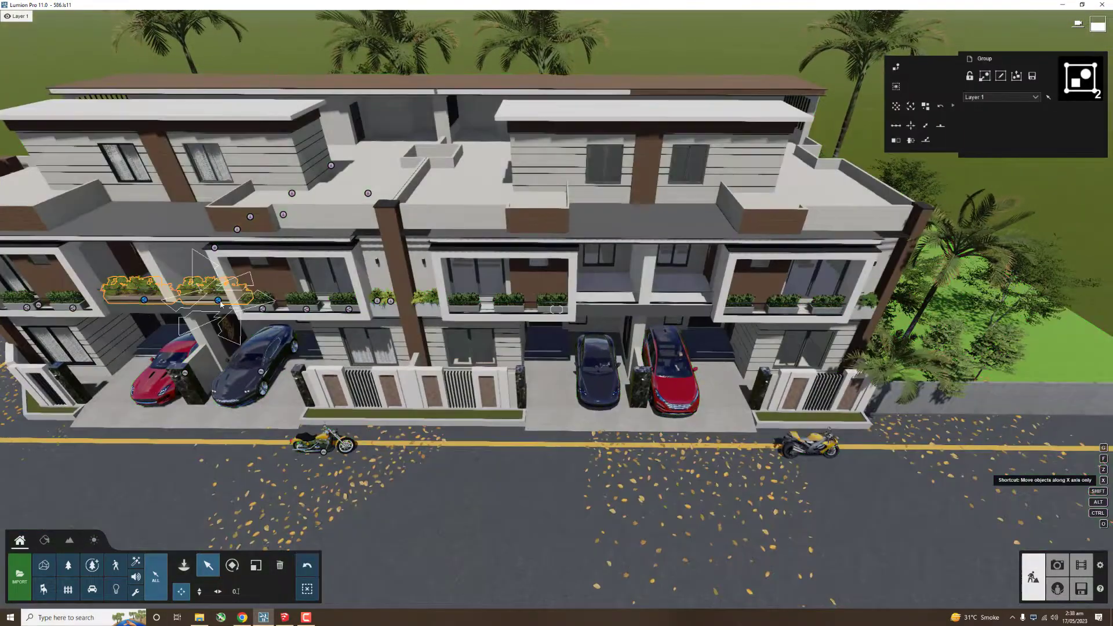
scroll(677, 295, "up", 3)
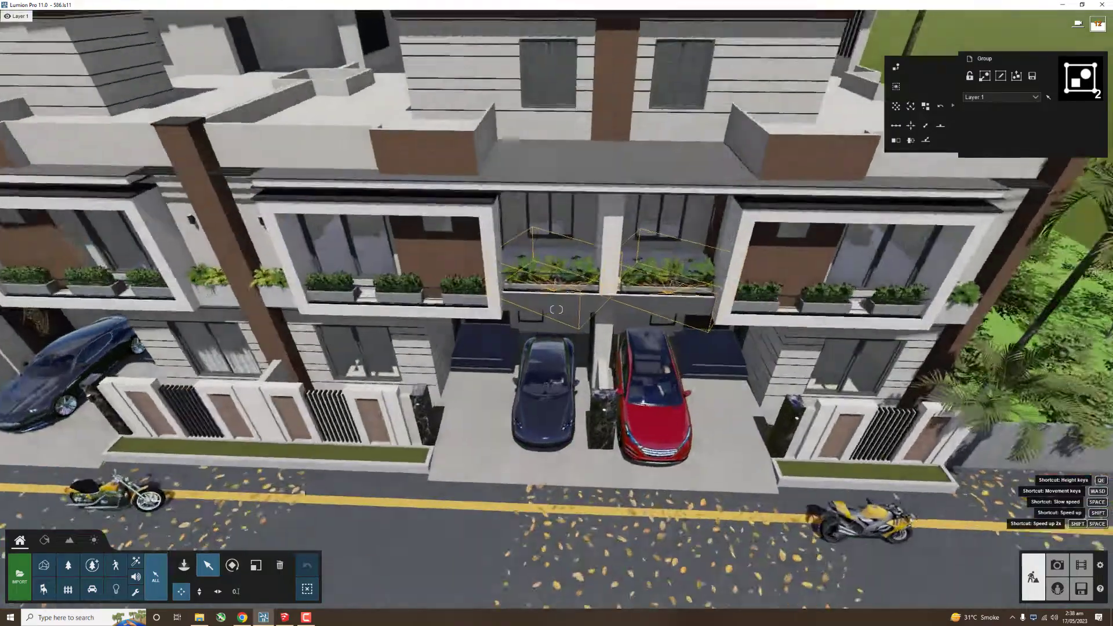
scroll(580, 296, "up", 5)
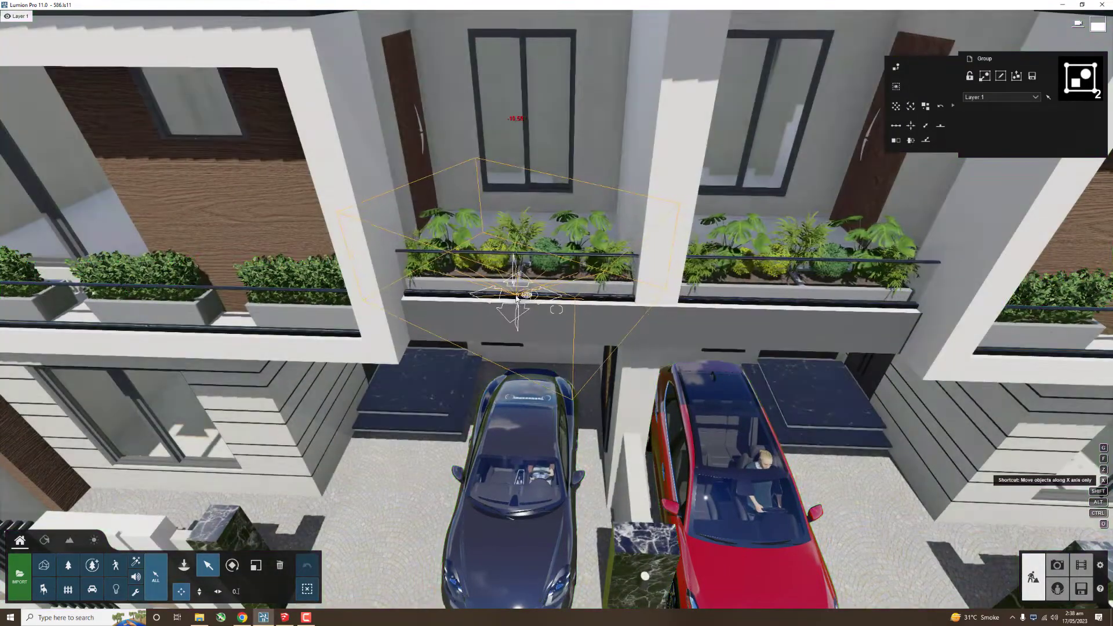
scroll(518, 298, "down", 2)
scroll(518, 298, "down", 5)
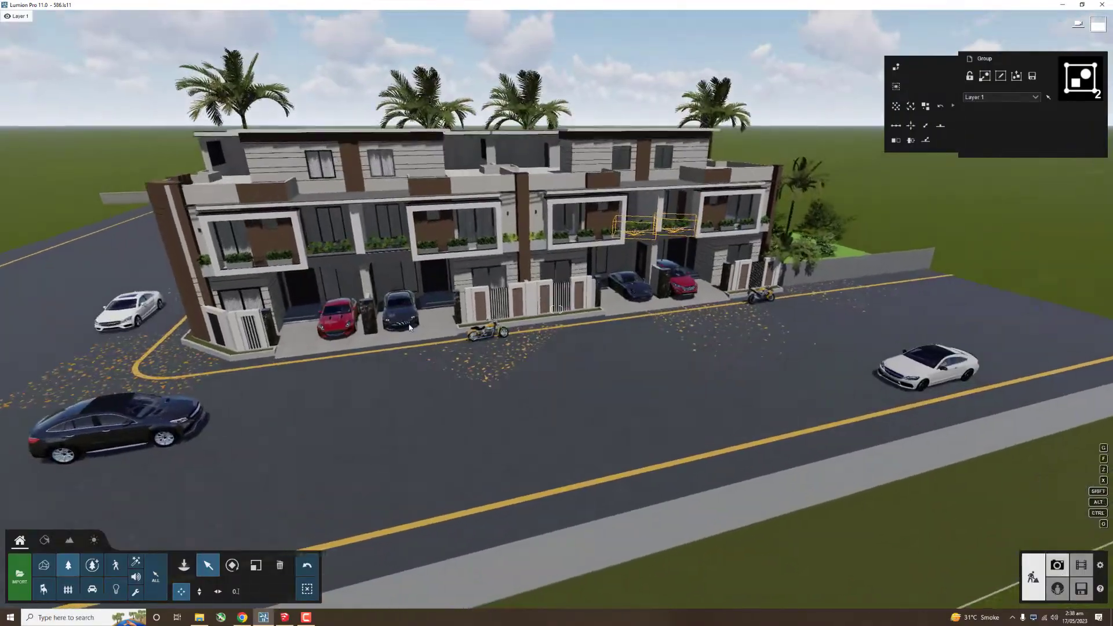
left_click(1056, 565)
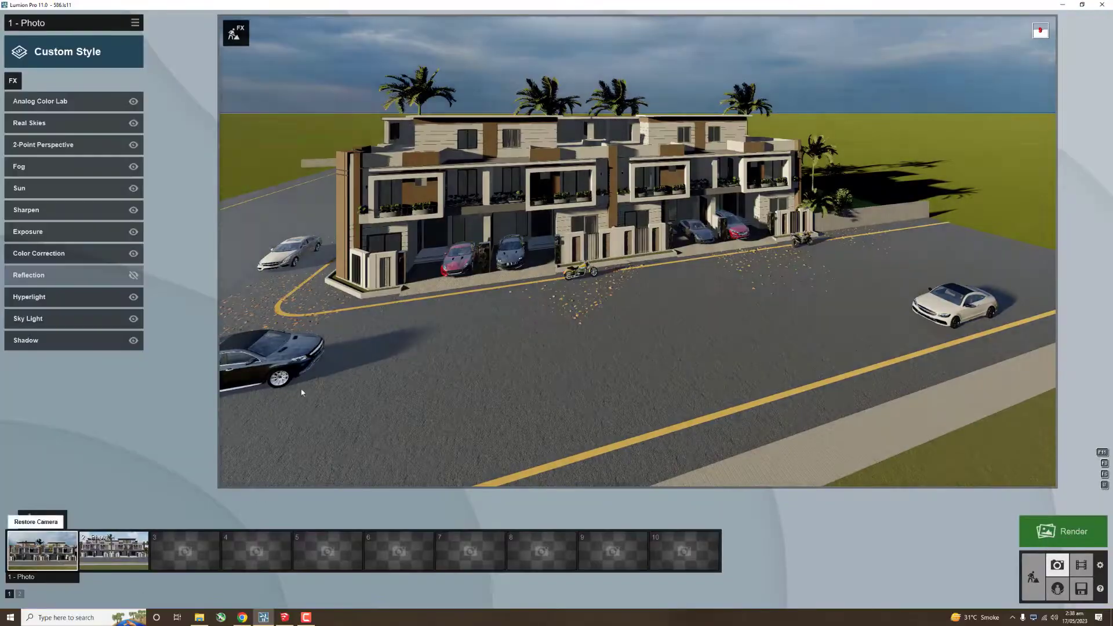
left_click(1033, 577)
Step: Place an omni light from the Lights library at the left unit's carport
left_click(116, 588)
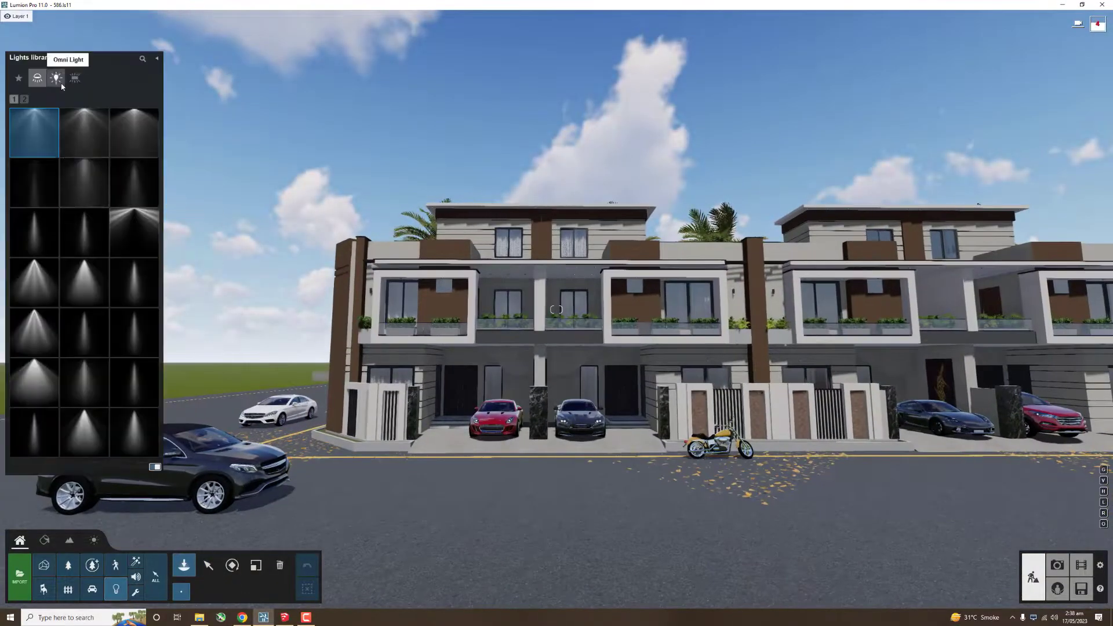
left_click(56, 78)
scroll(555, 323, "up", 3)
scroll(555, 323, "up", 3)
scroll(555, 324, "up", 2)
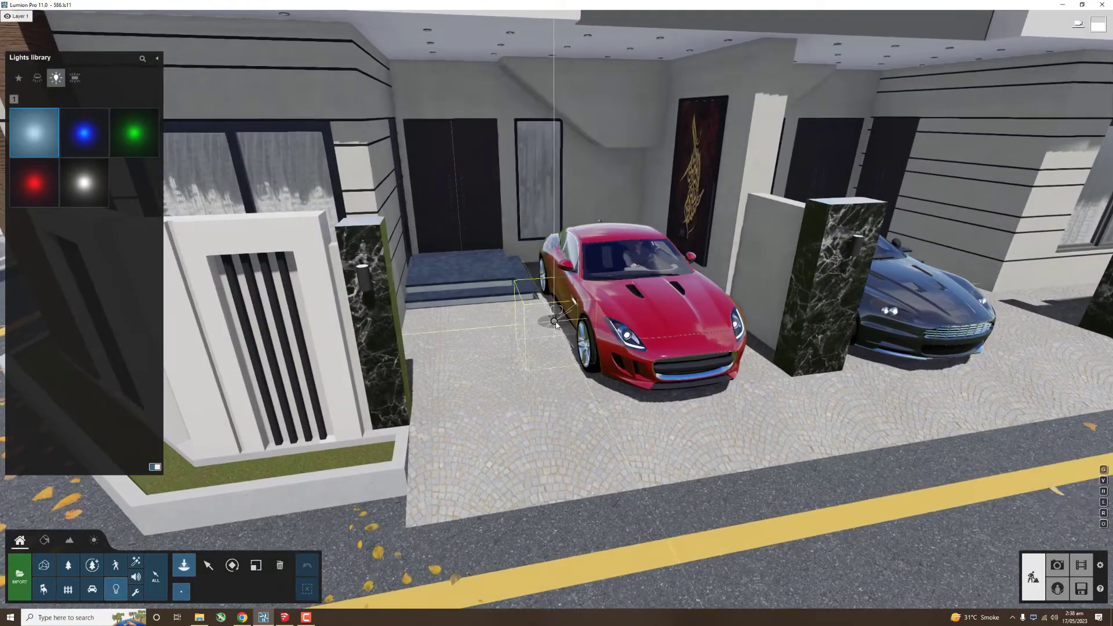
scroll(555, 323, "down", 5)
scroll(551, 344, "down", 3)
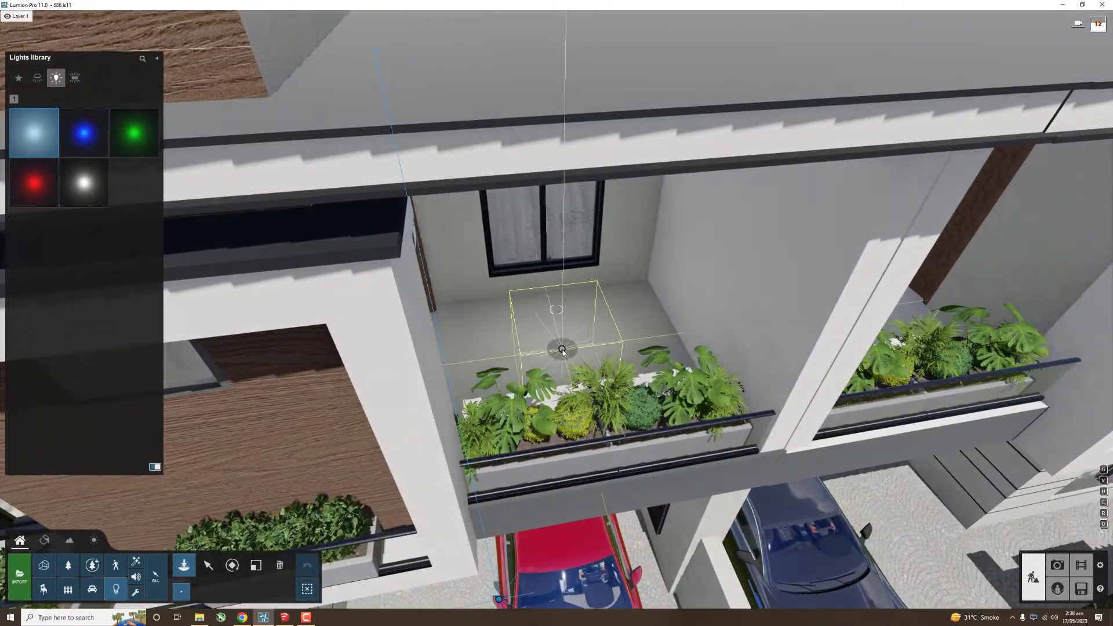
right_click_drag(551, 343, 563, 350)
left_click(563, 350)
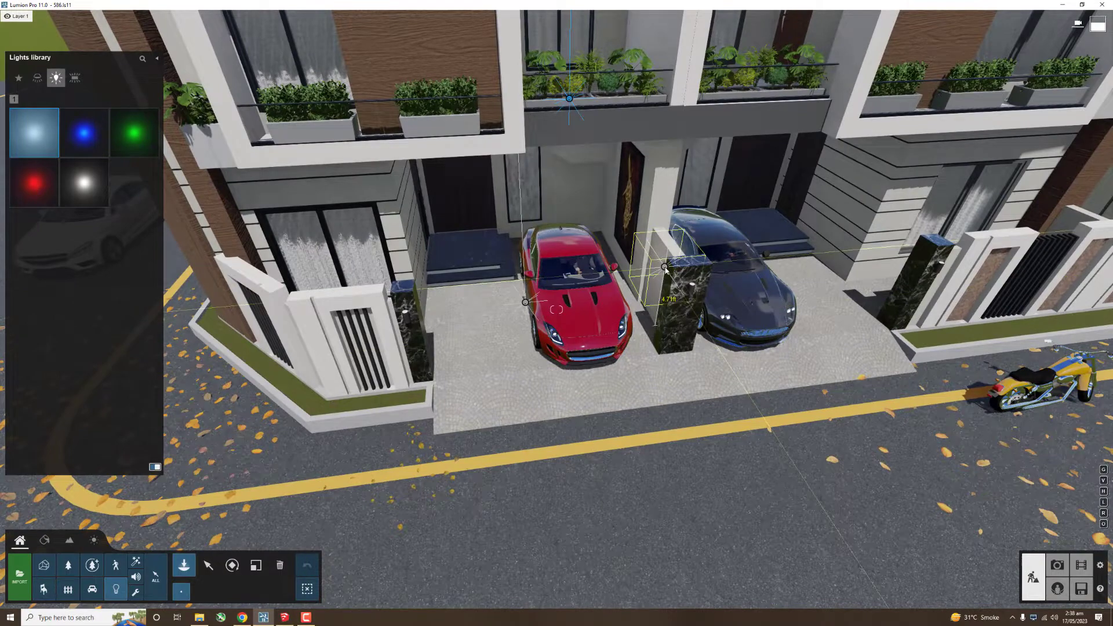
Step: Raise the placed omni light's brightness
left_click(525, 302)
type("300")
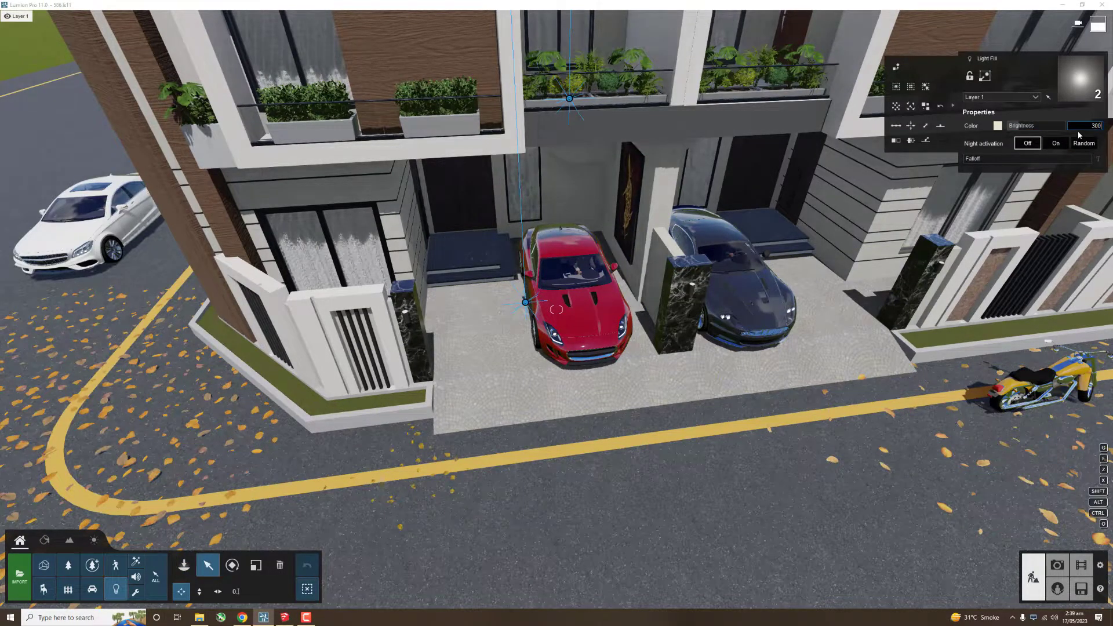
key("Return")
right_click_drag(515, 220, 514, 219)
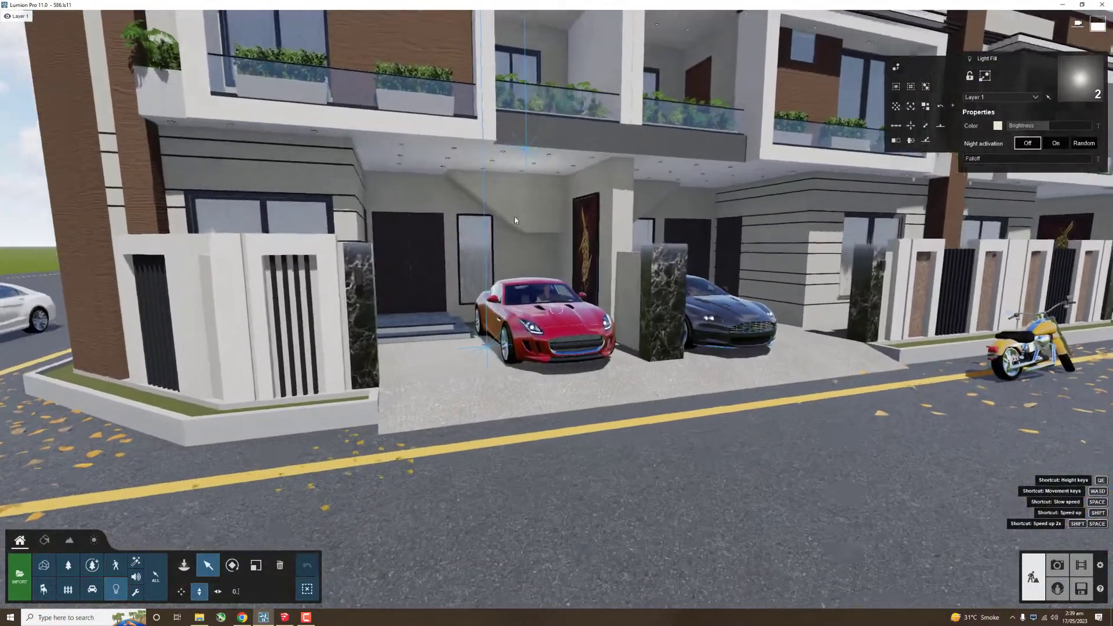
scroll(515, 219, "up", 2)
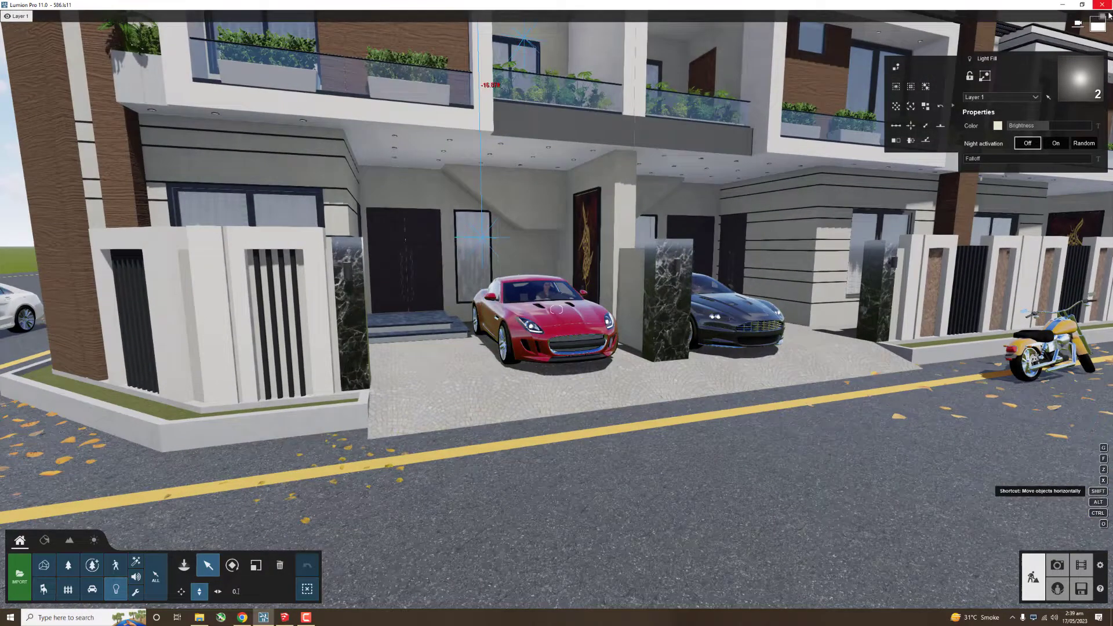
key("w")
key("q")
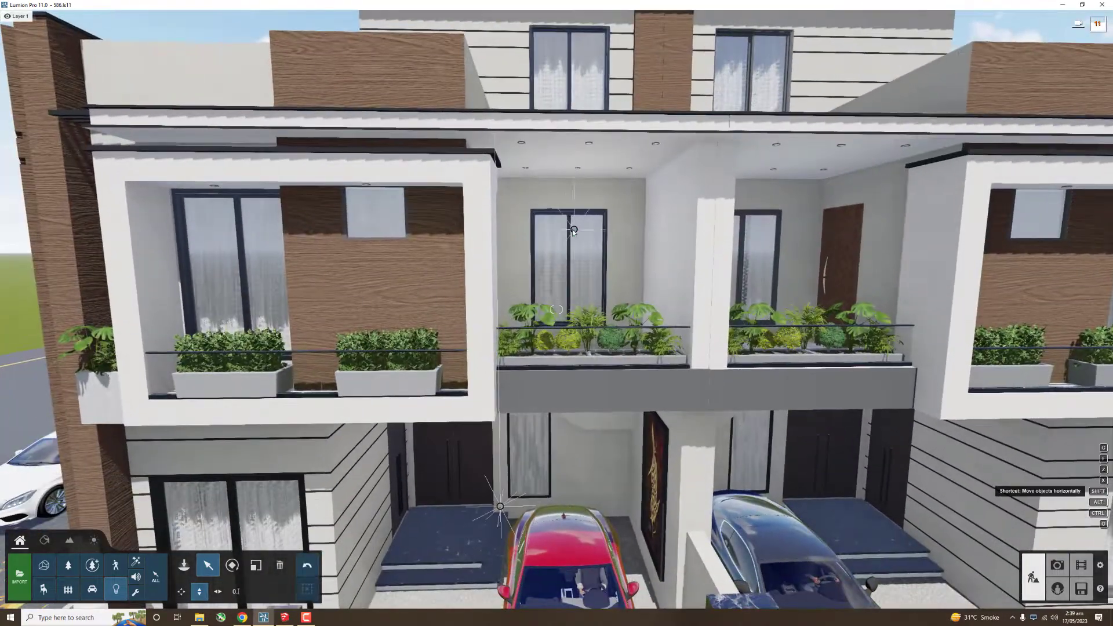
Step: Reposition the light near the front door and preview the lit entrance in Photo mode
left_click(572, 231)
key("e")
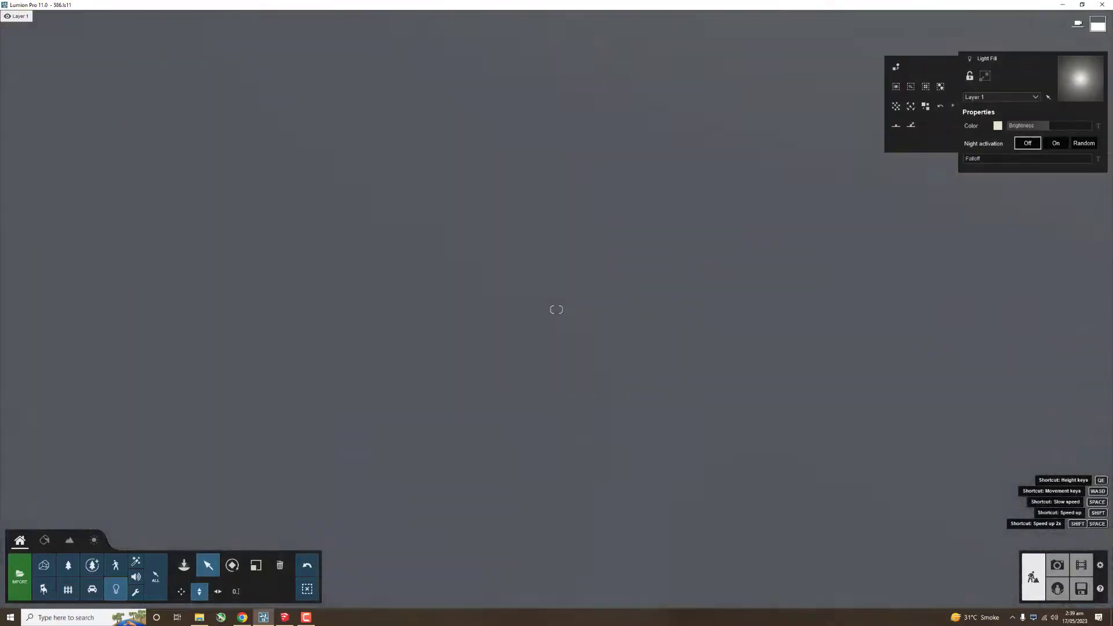
key("q")
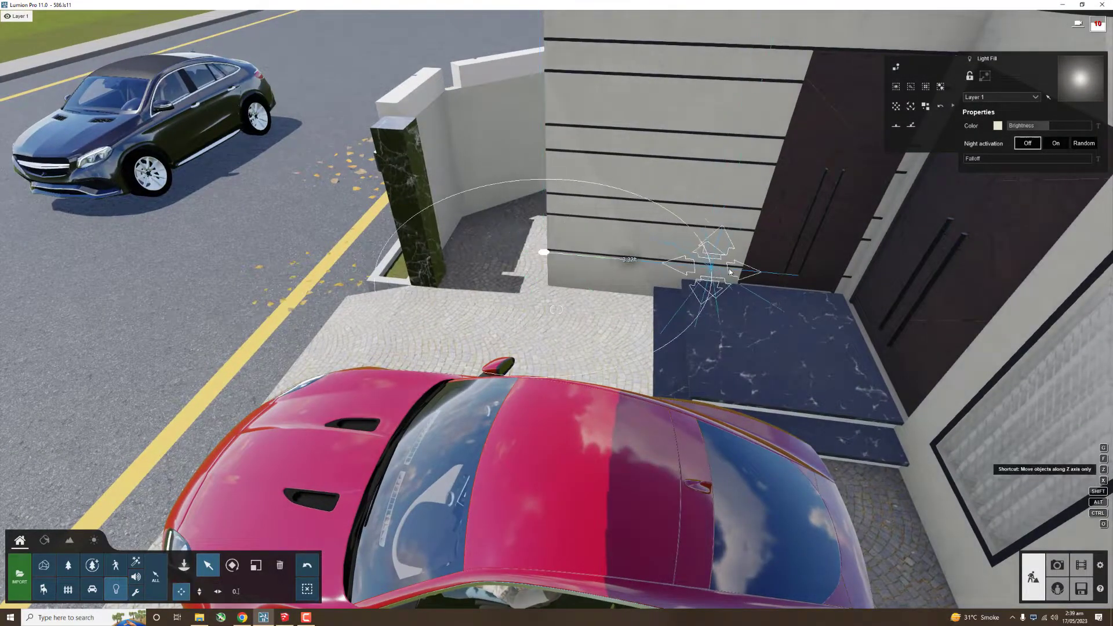
mouse_move(730, 272)
right_mouse_down()
mouse_move(477, 355)
mouse_move(436, 392)
right_mouse_up()
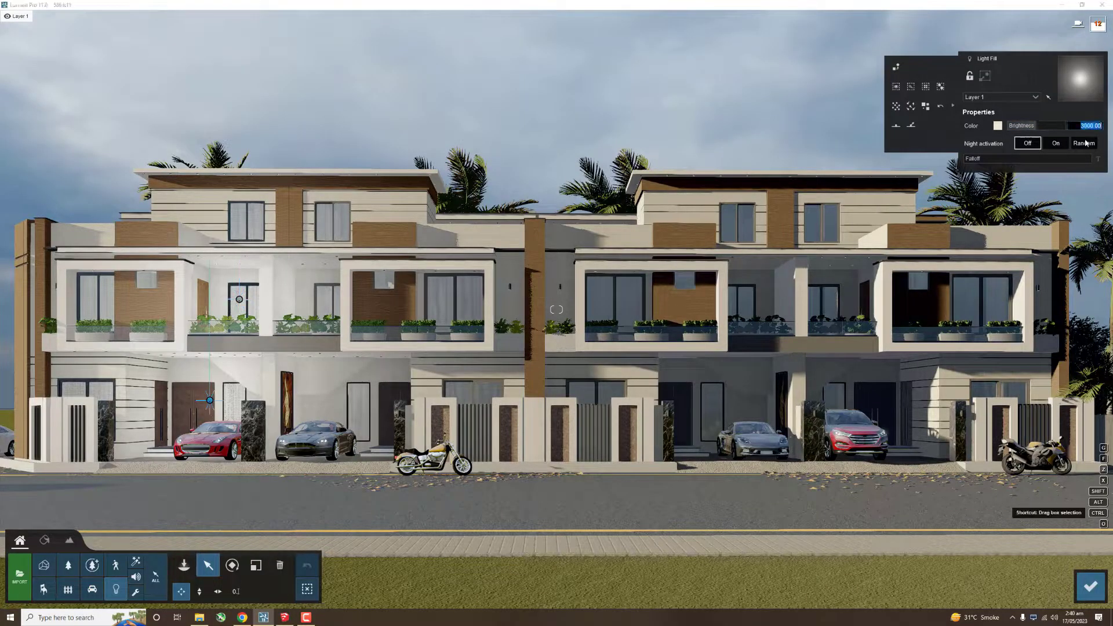
left_click(1101, 577)
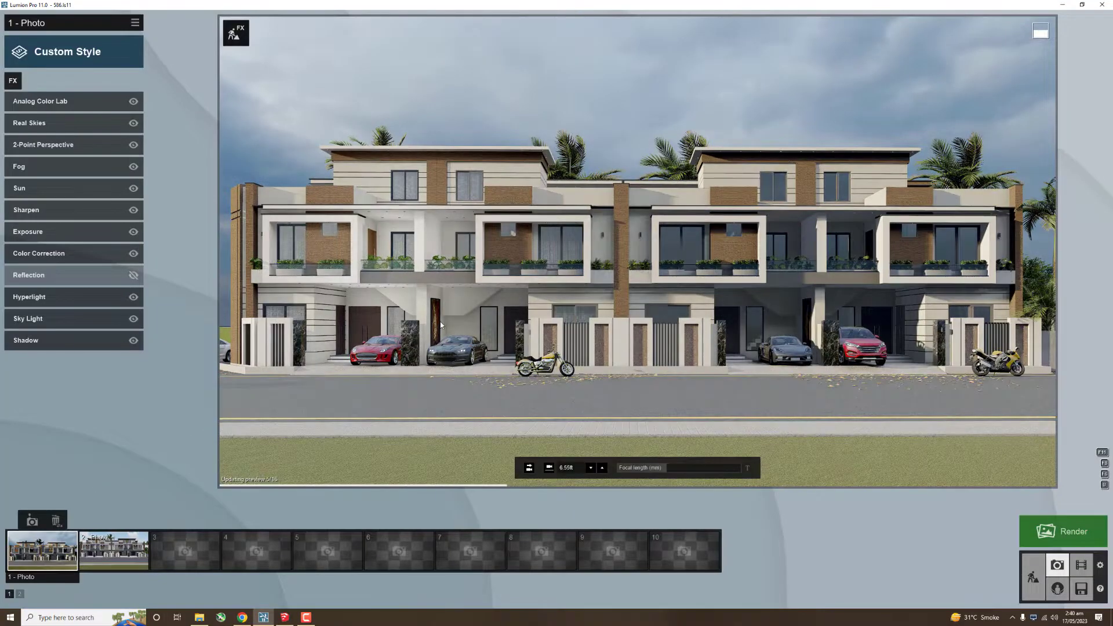
left_click(1038, 581)
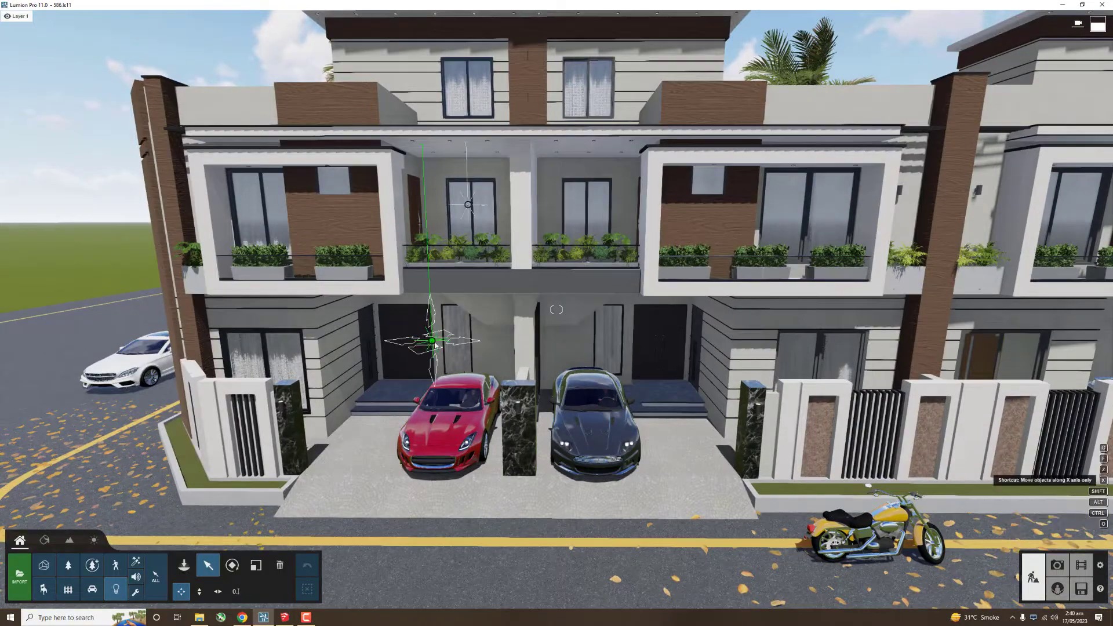
Step: Place another light by the carport and frame the view along the street
left_click(456, 356)
key("d")
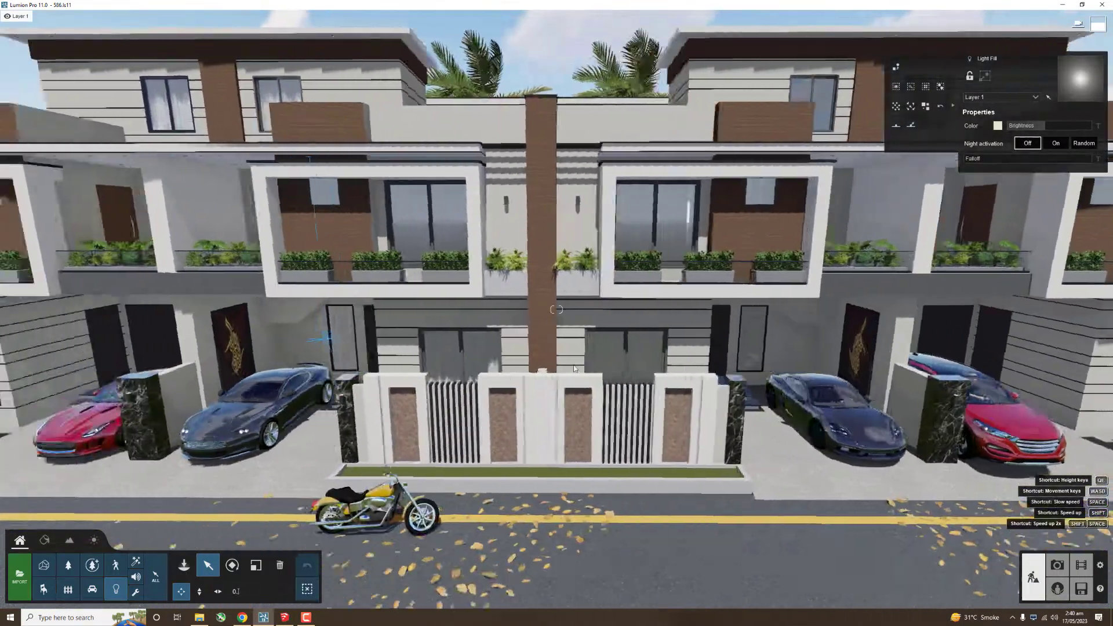
scroll(632, 367, "down", 5)
scroll(668, 370, "up", 3)
scroll(668, 370, "down", 3)
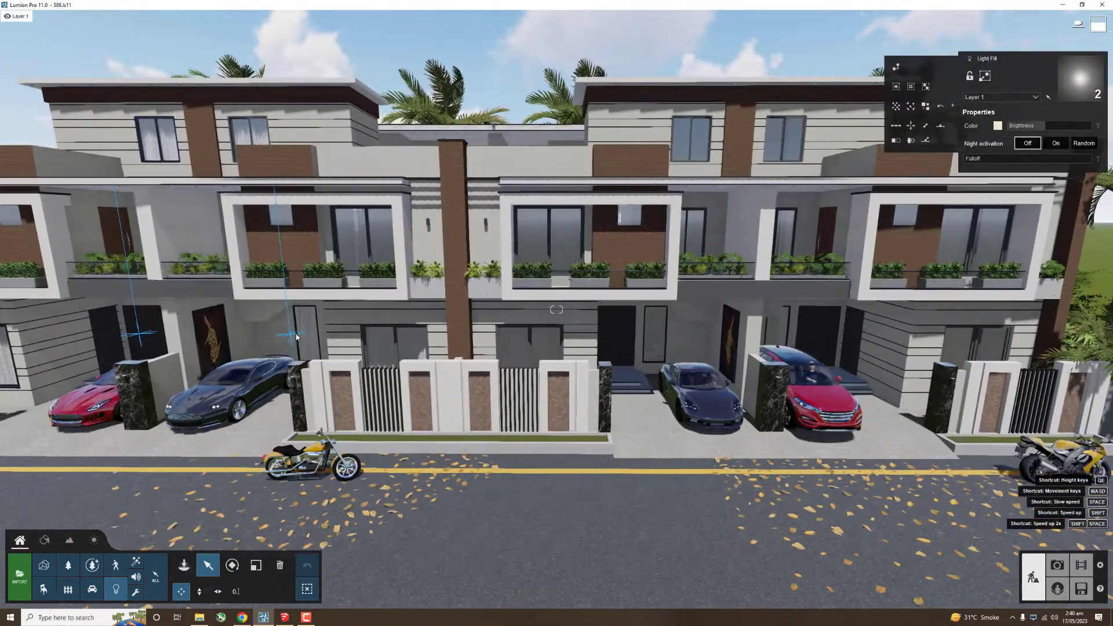
scroll(678, 373, "up", 5)
scroll(678, 374, "up", 5)
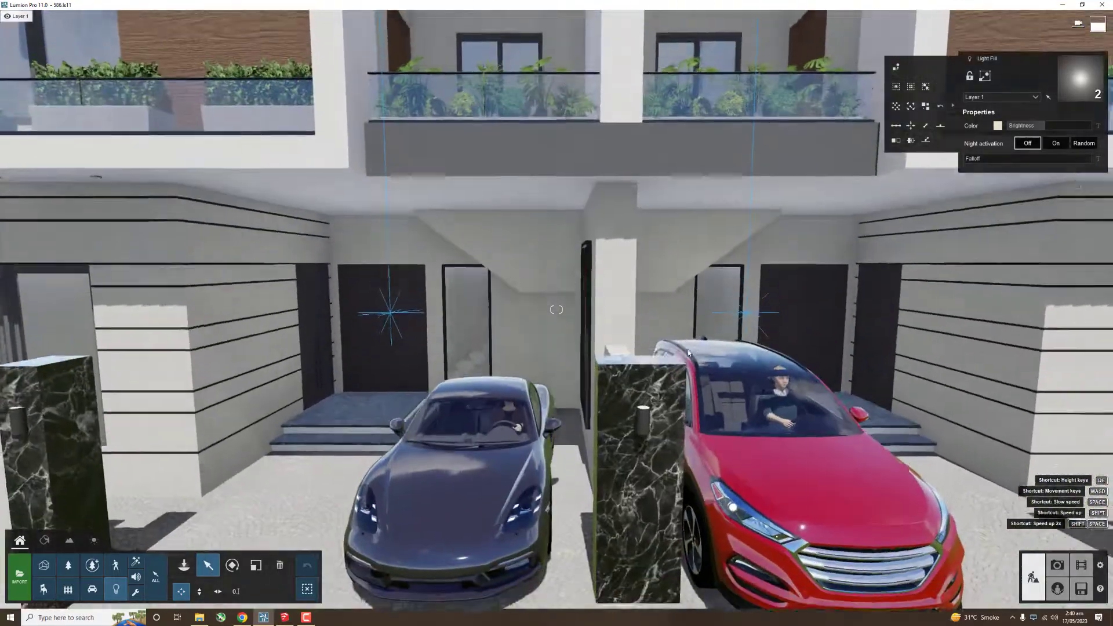
scroll(802, 303, "down", 4)
scroll(801, 303, "down", 3)
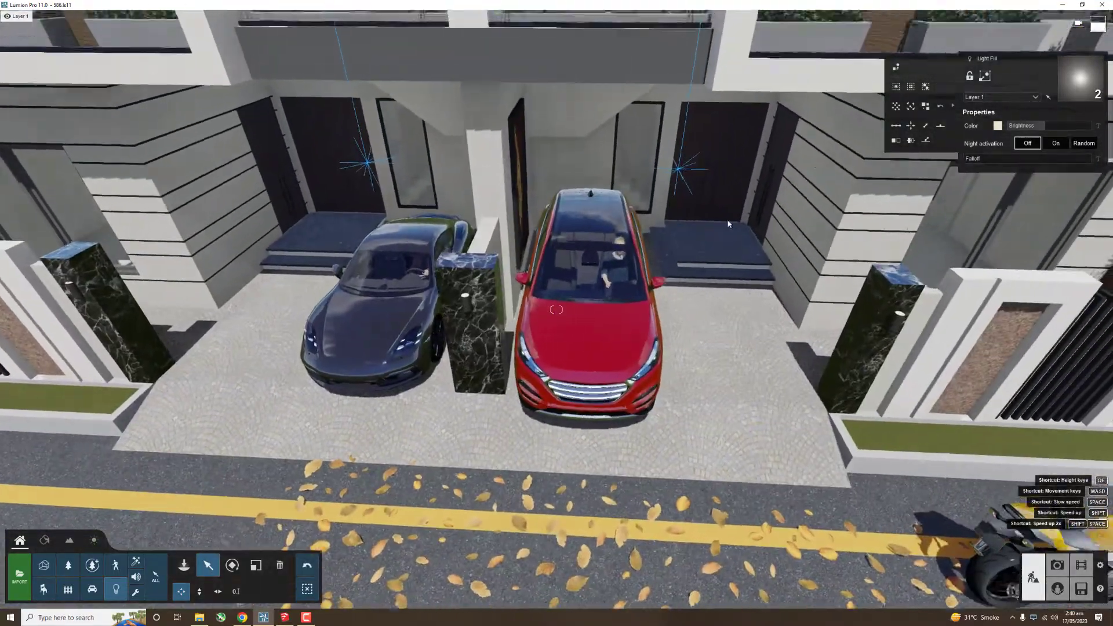
scroll(557, 313, "down", 3)
scroll(557, 313, "up", 3)
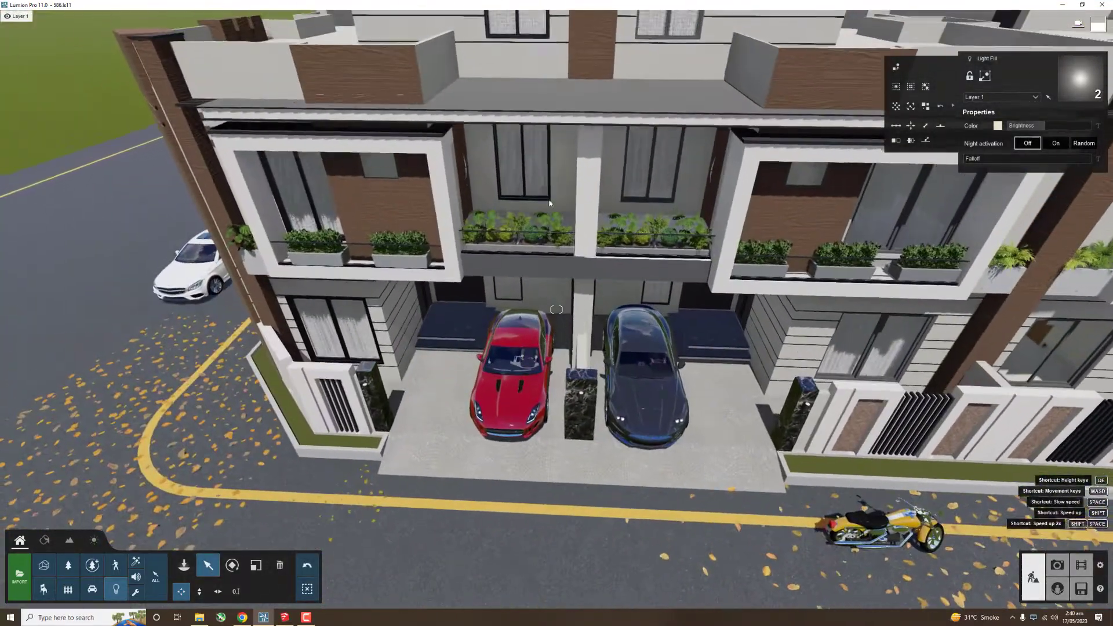
scroll(557, 313, "up", 2)
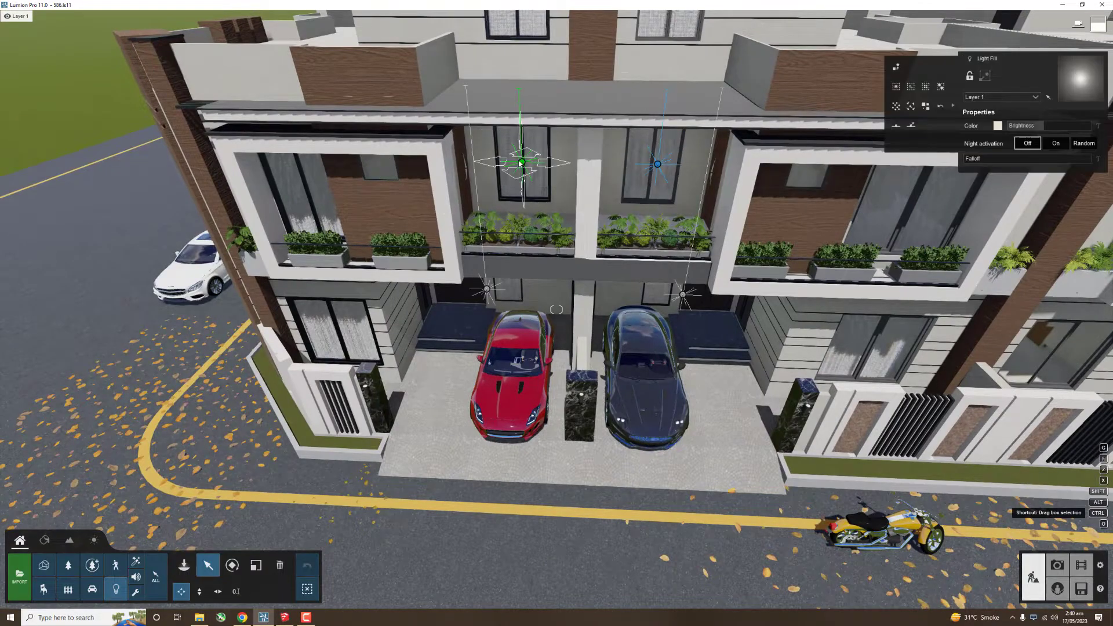
scroll(520, 164, "down", 3)
scroll(670, 133, "up", 3)
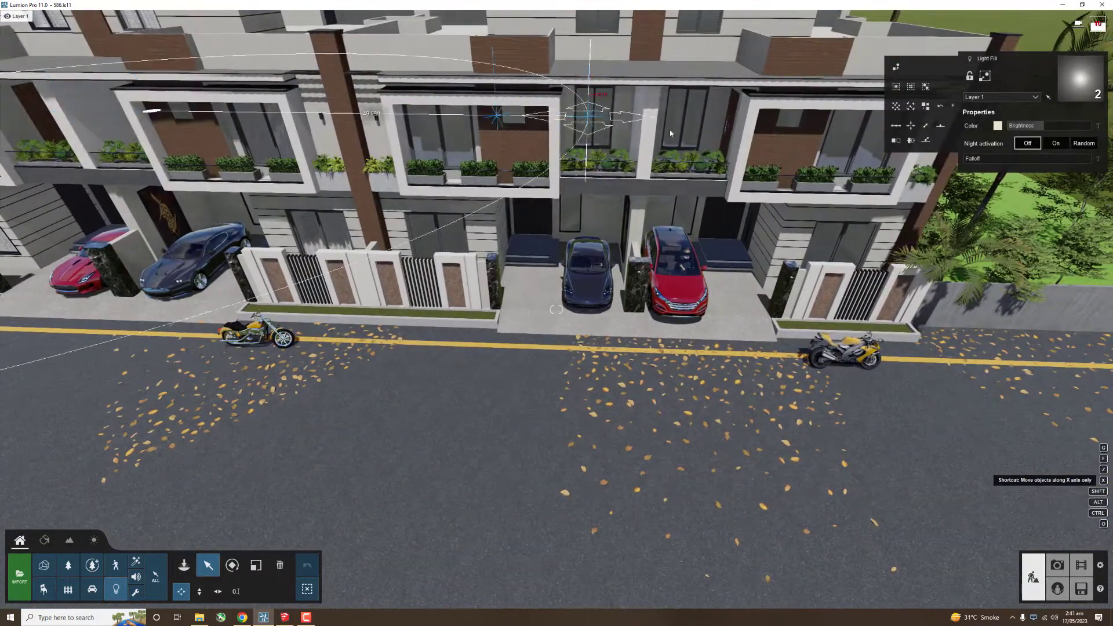
Step: Slide the light fill right along the facade and preview the terrace row in Photo mode
left_click_drag(671, 133, 699, 136)
scroll(701, 135, "down", 3)
scroll(697, 431, "down", 3)
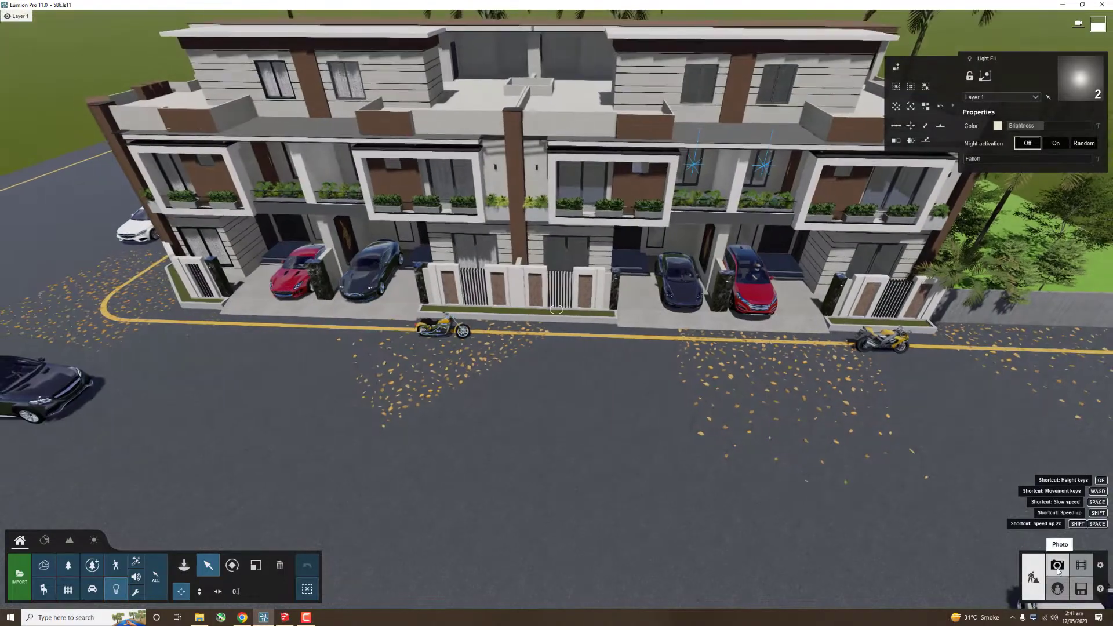
scroll(696, 432, "up", 3)
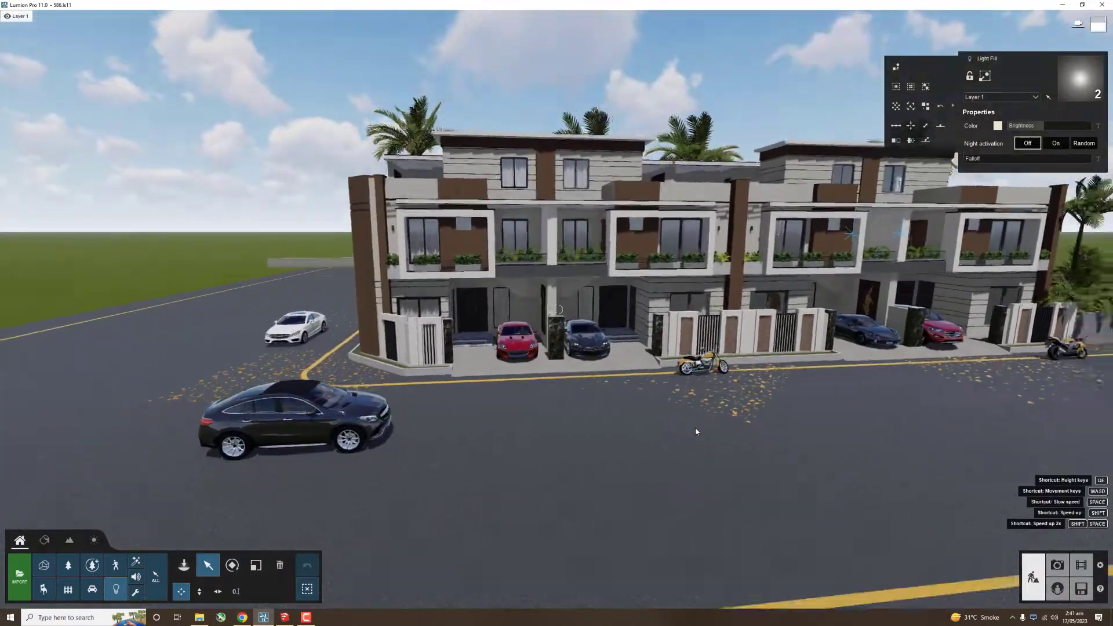
scroll(697, 431, "up", 3)
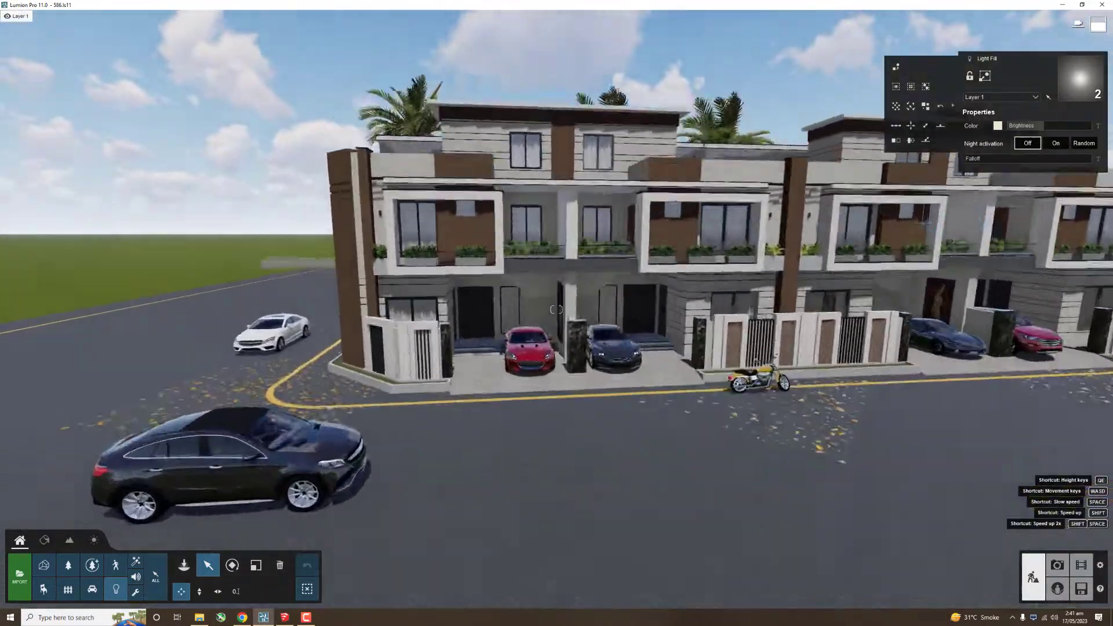
scroll(556, 310, "down", 5)
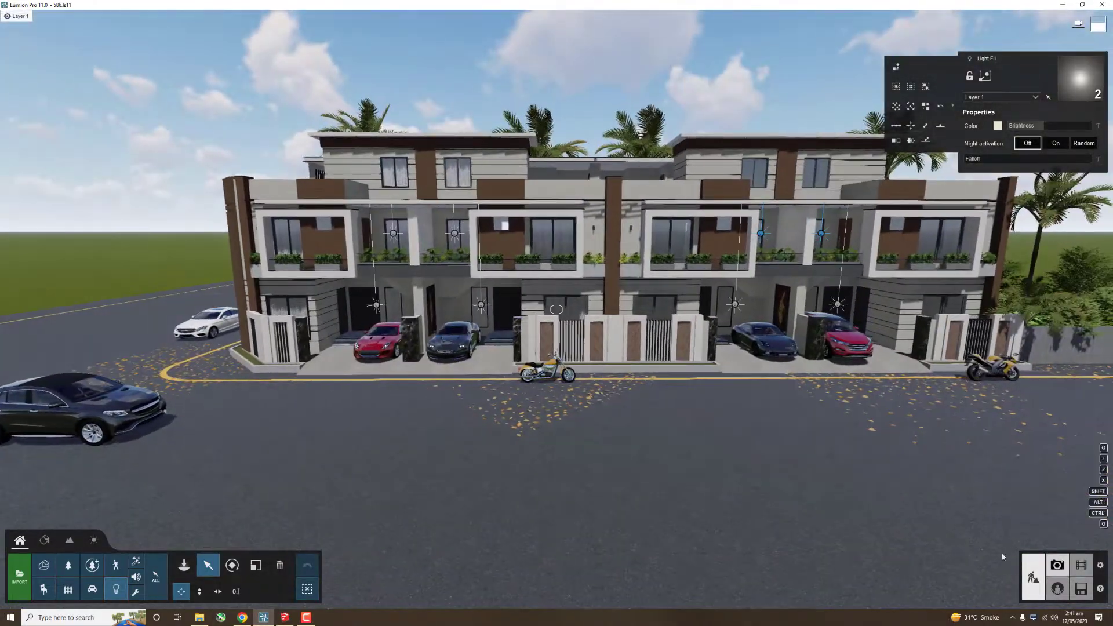
left_click(1058, 565)
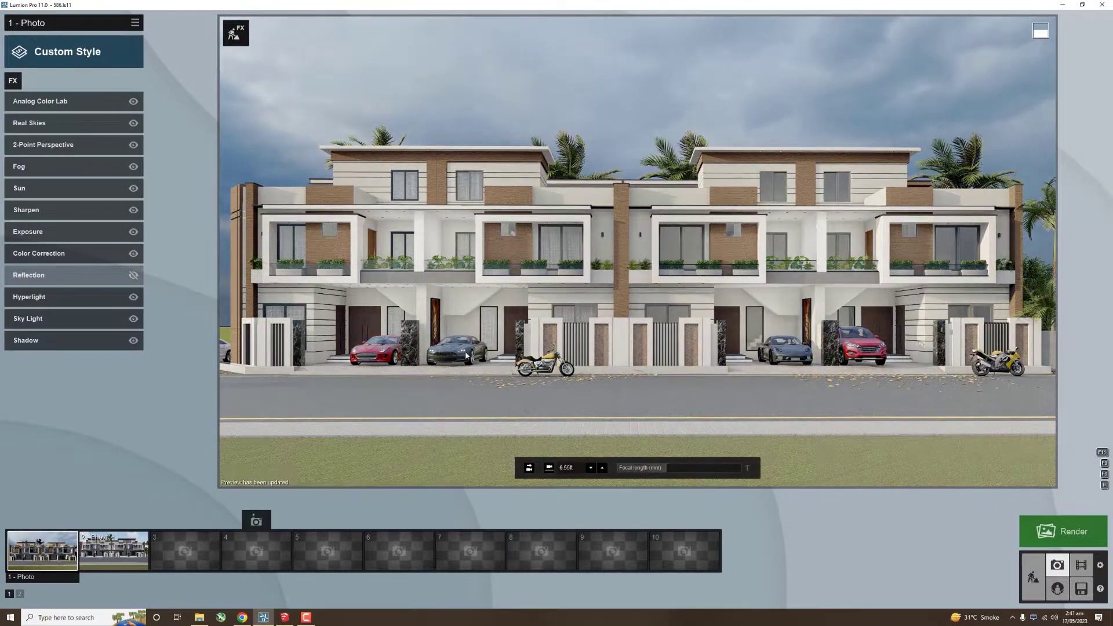
Step: Back in Build mode, set the four balcony Light Fills to Brightness 100 and Falloff 1.43
left_click(416, 262)
left_click(1090, 586)
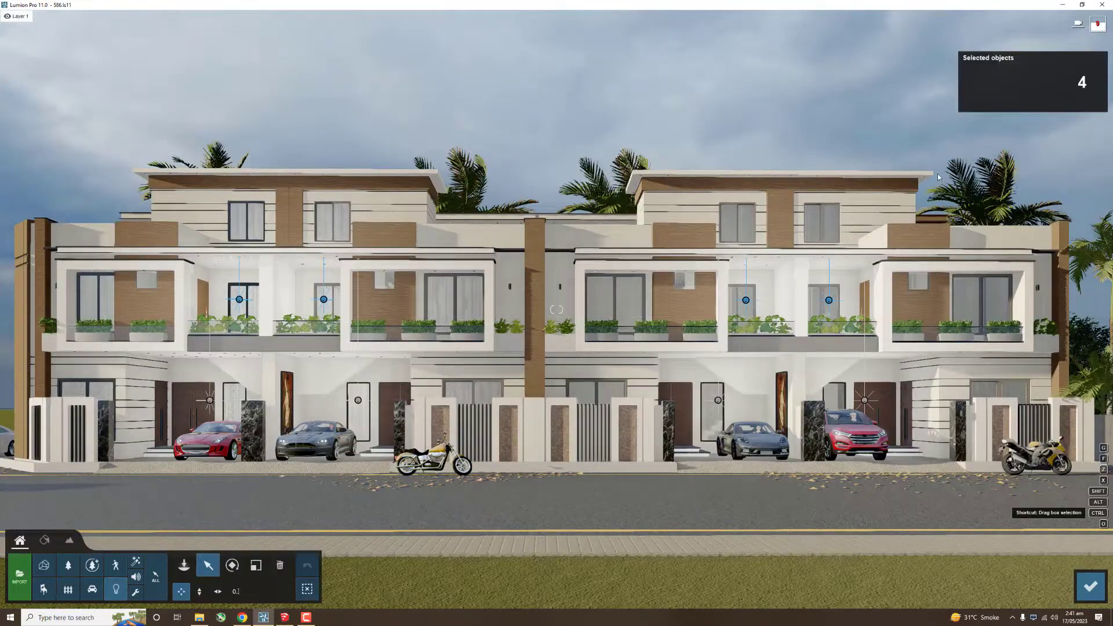
key("Return")
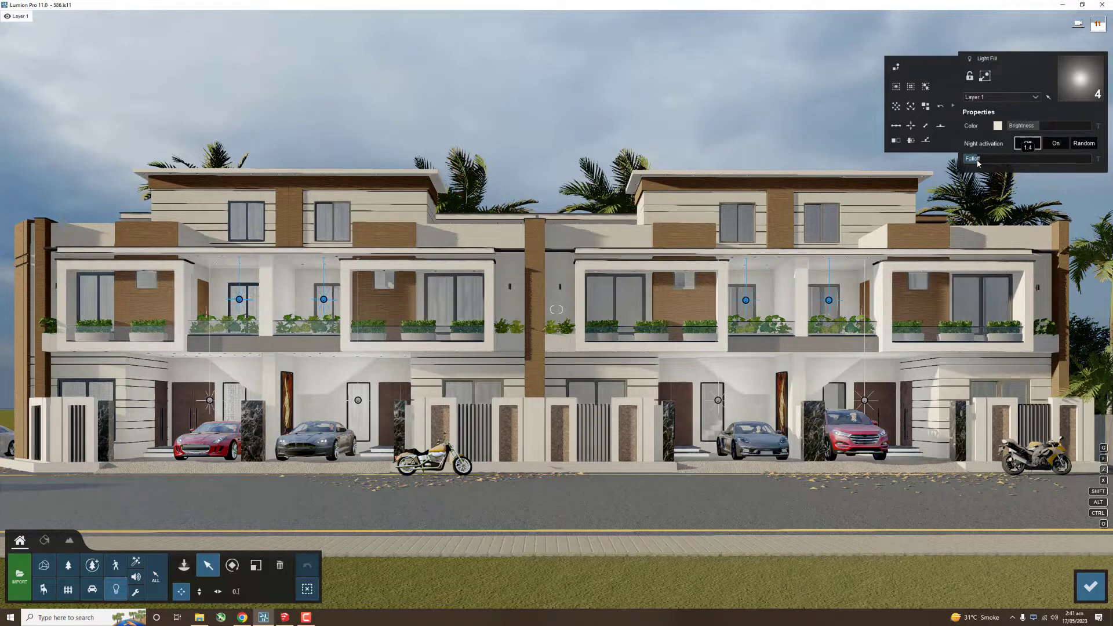
key("Return")
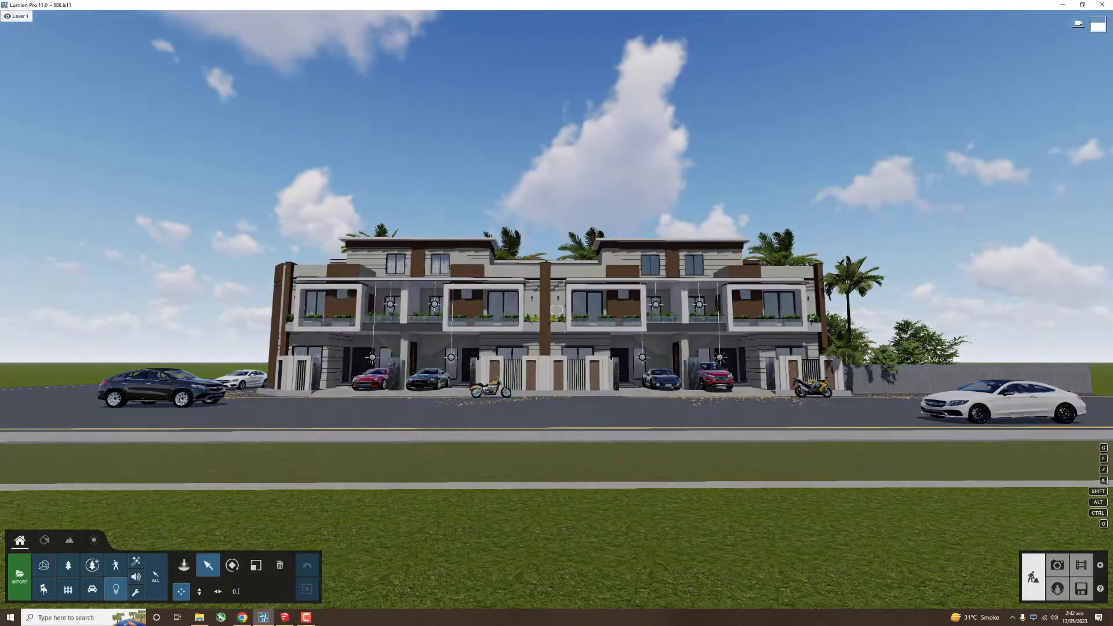
Step: Apply the Clean Cut Grass material to the roadside grass strip and adjust its colorization
right_click_drag(465, 347, 464, 408)
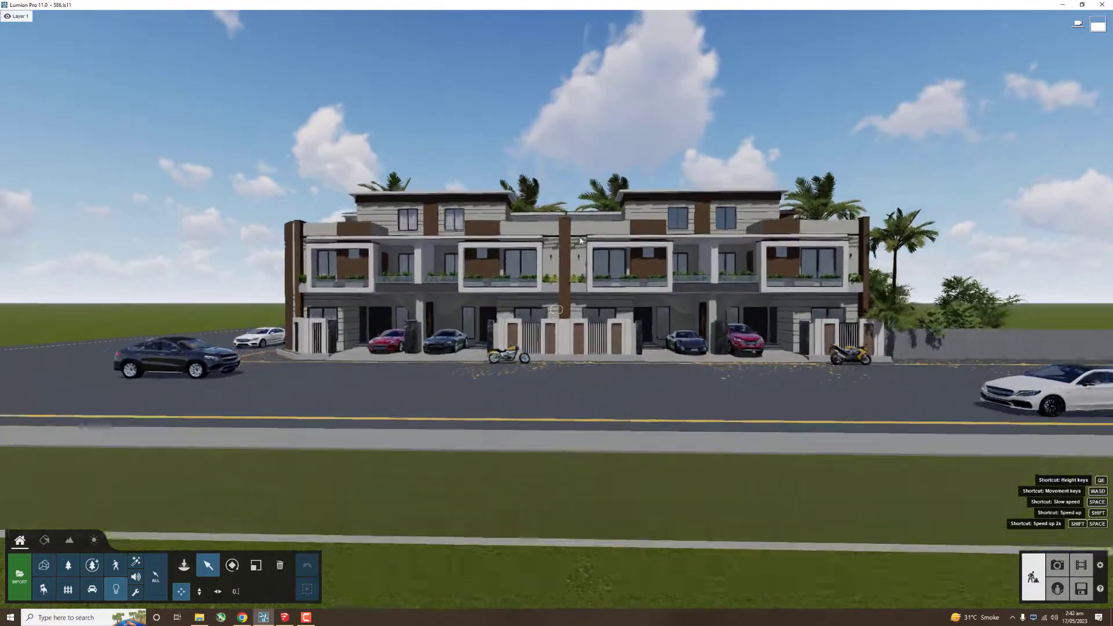
left_click(44, 540)
left_click(438, 395)
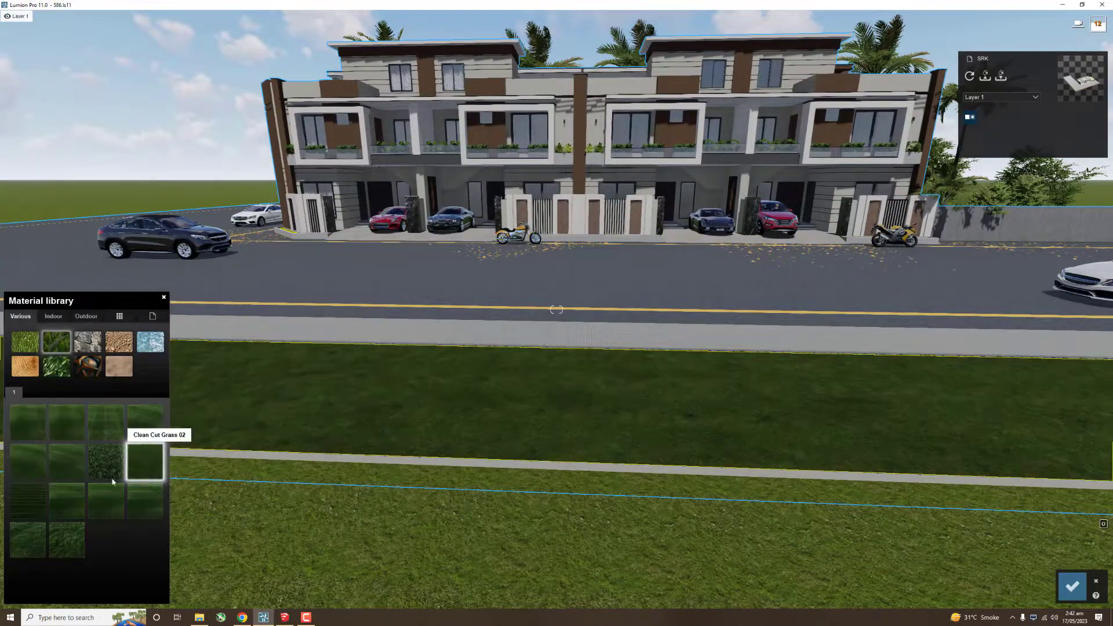
left_click_drag(145, 480, 450, 378)
left_click(116, 471)
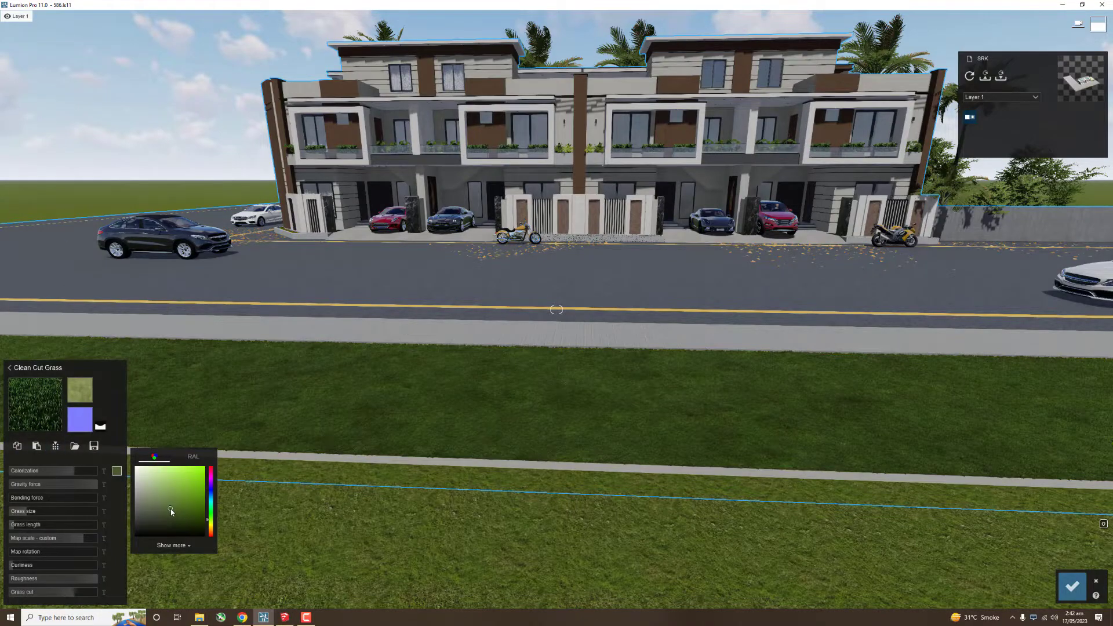
scroll(447, 416, "up", 5)
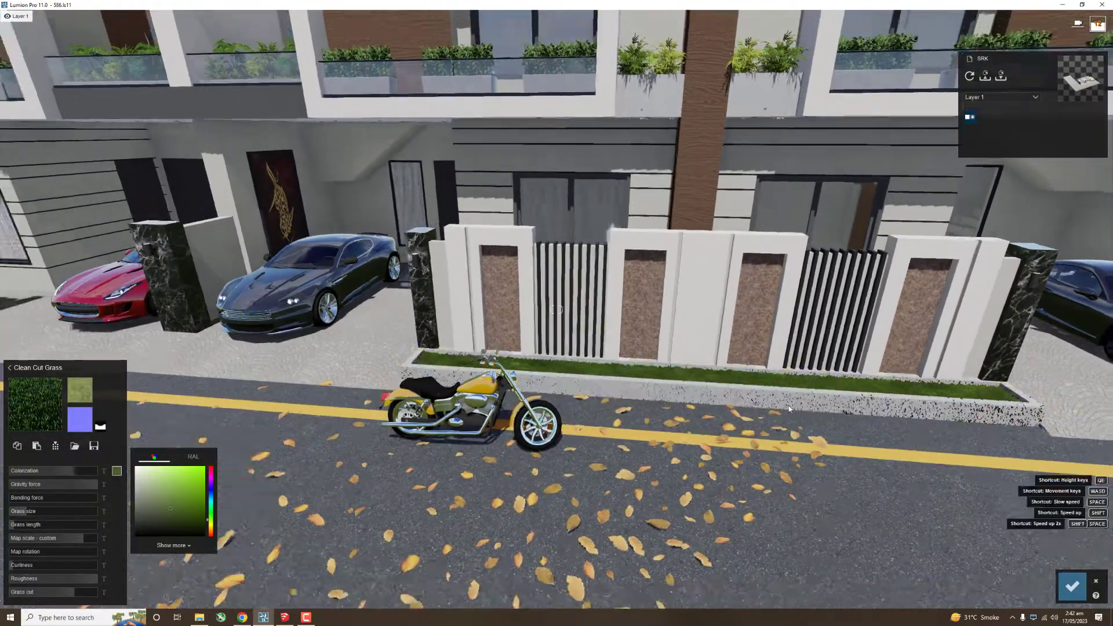
scroll(770, 418, "down", 10)
scroll(545, 357, "up", 10)
Step: Turn toward the gate and select the planter concrete to check its material
right_click_drag(544, 356, 707, 351)
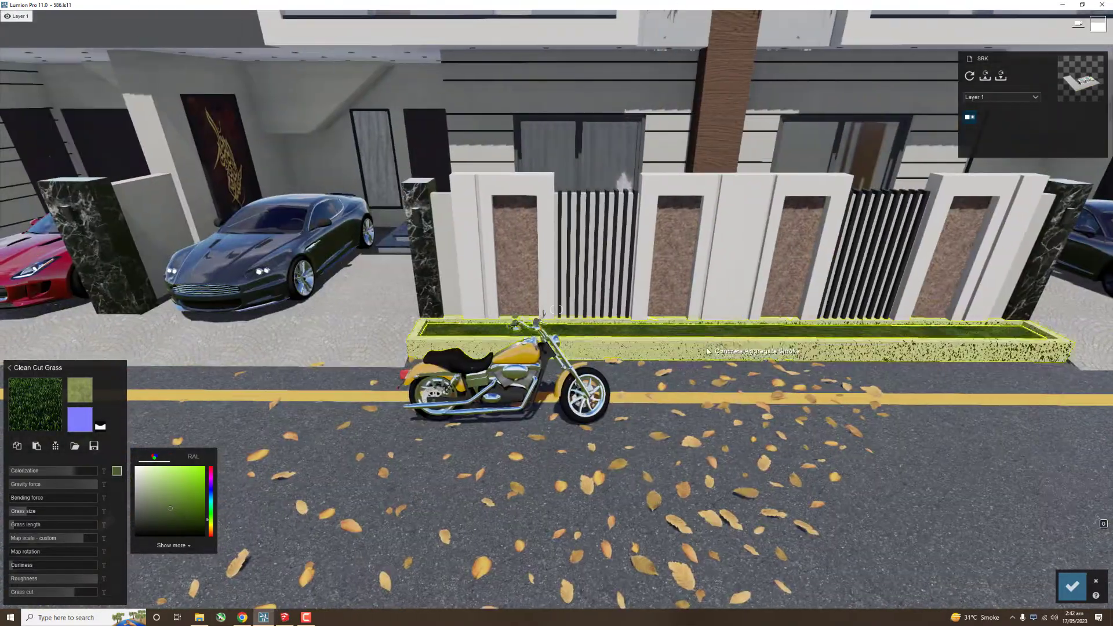
left_click(708, 351)
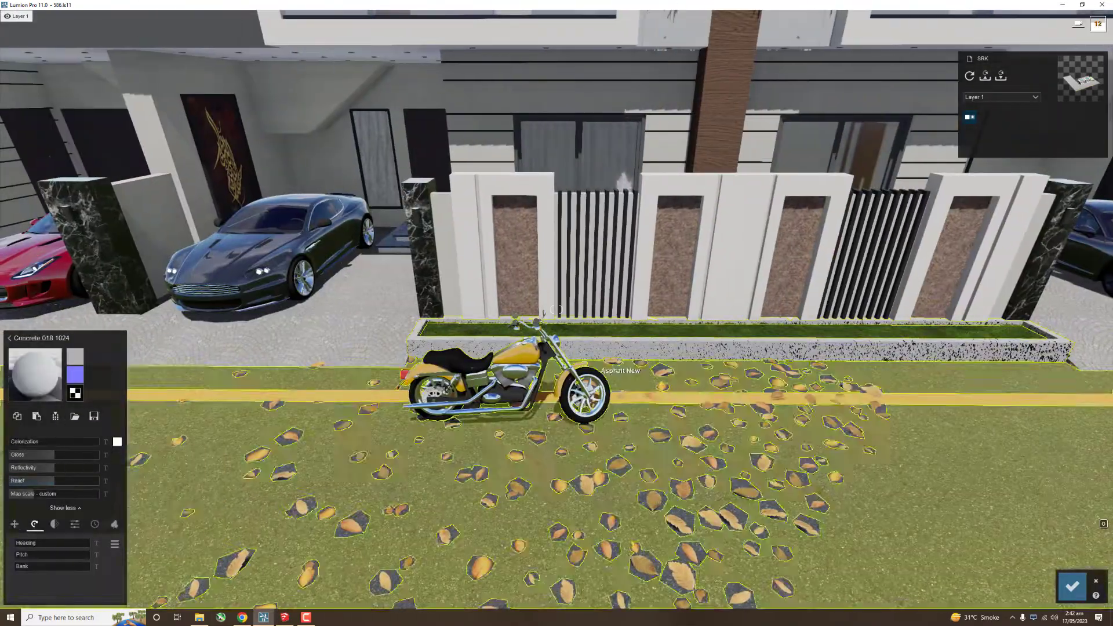
scroll(707, 350, "down", 3)
Step: Plant Buxus, yellow-green and flowering bushes from the Nature library in the gate planter
left_click(20, 540)
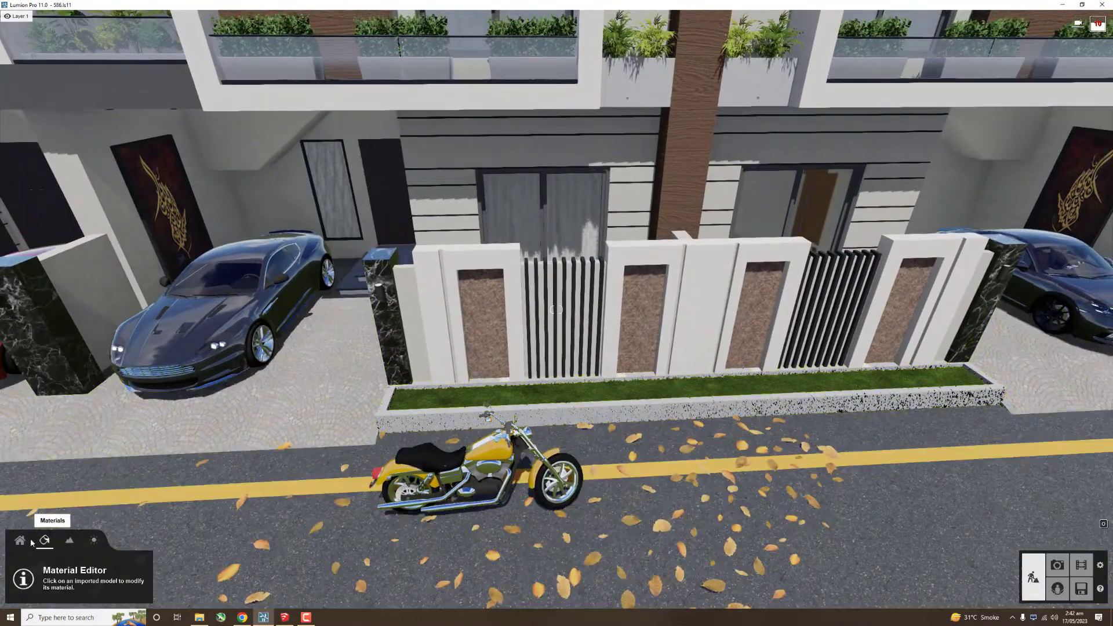
left_click(68, 565)
left_click(84, 252)
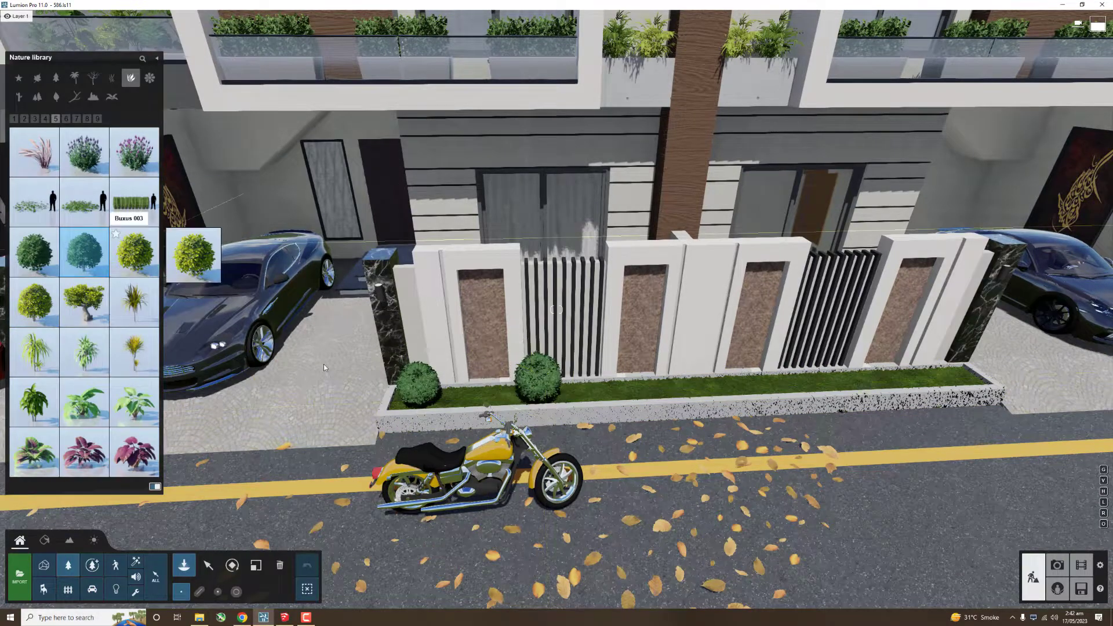
left_click(35, 302)
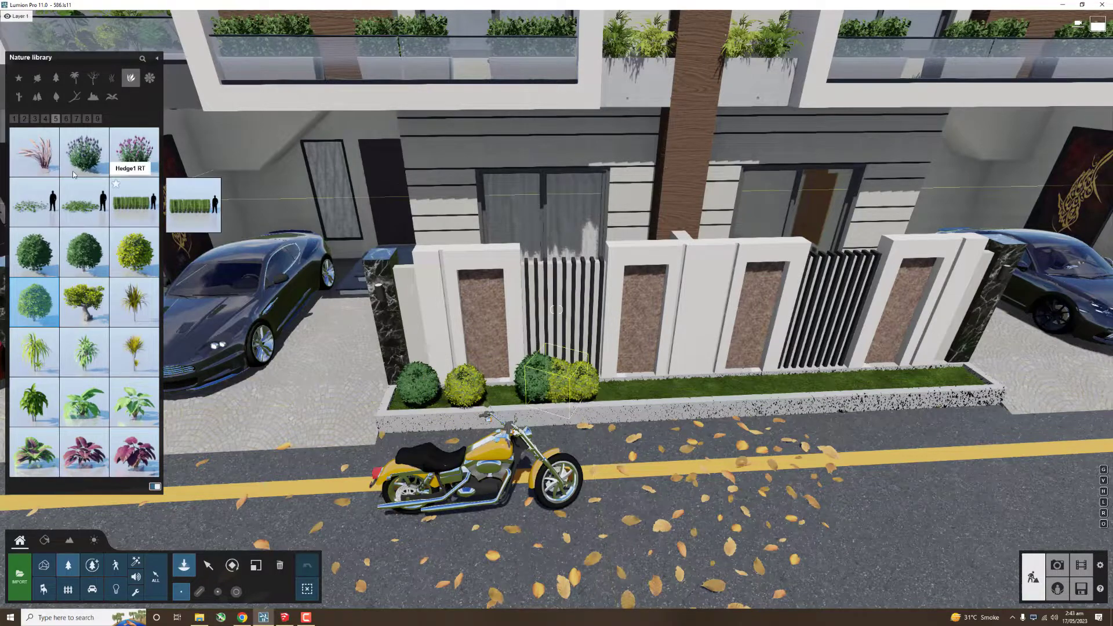
left_click(47, 120)
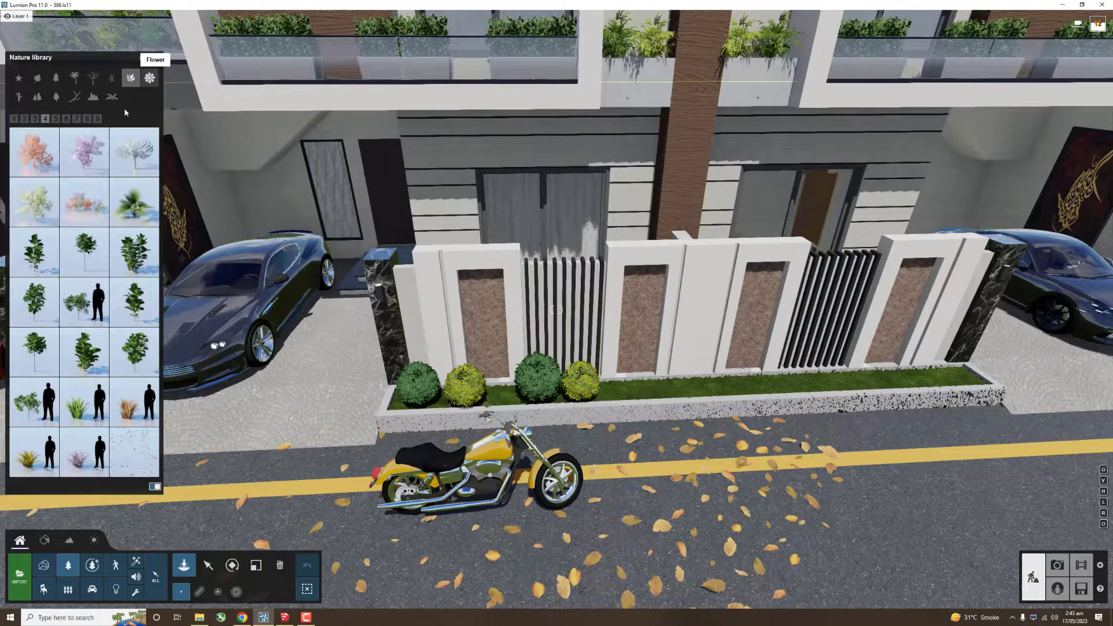
left_click(150, 78)
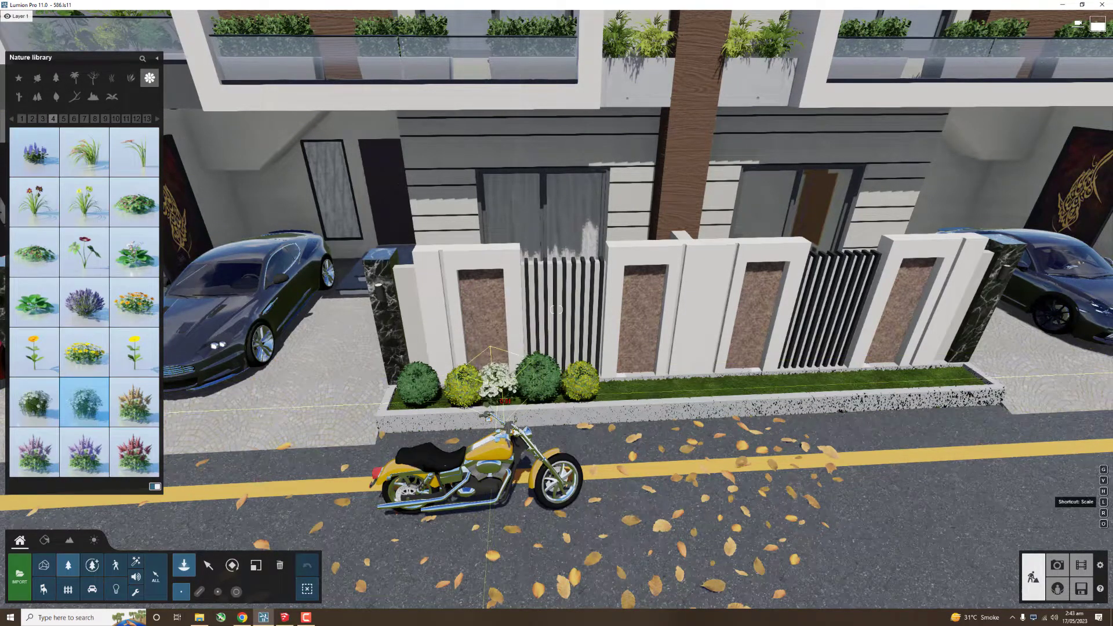
Step: Select the Buxus 002 bushes and plant English Lavender beside them
left_click(455, 404)
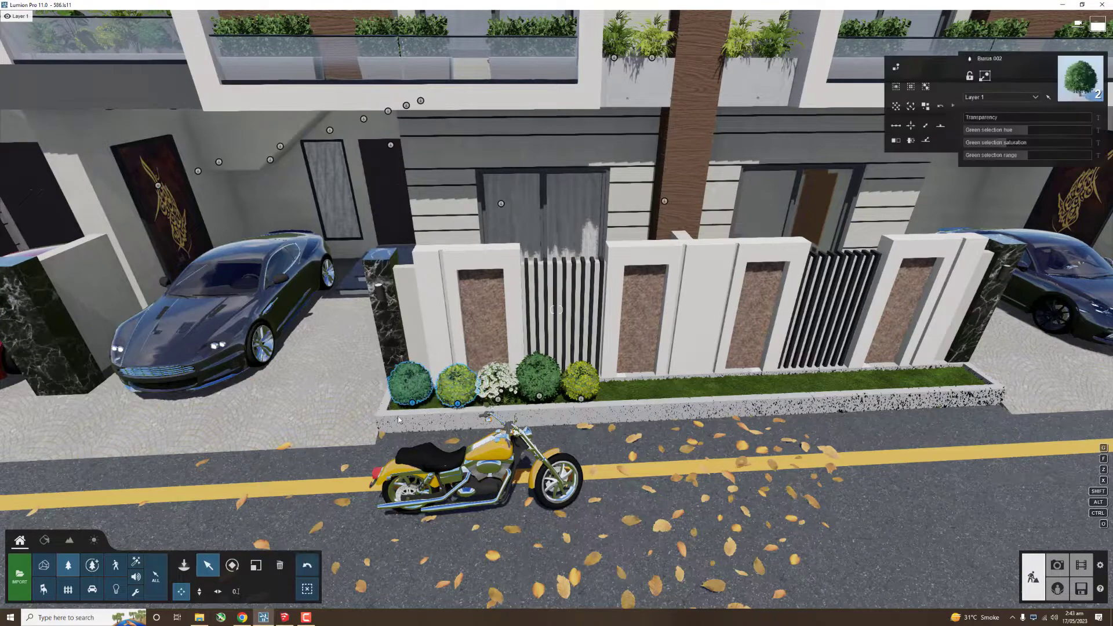
left_click(456, 404)
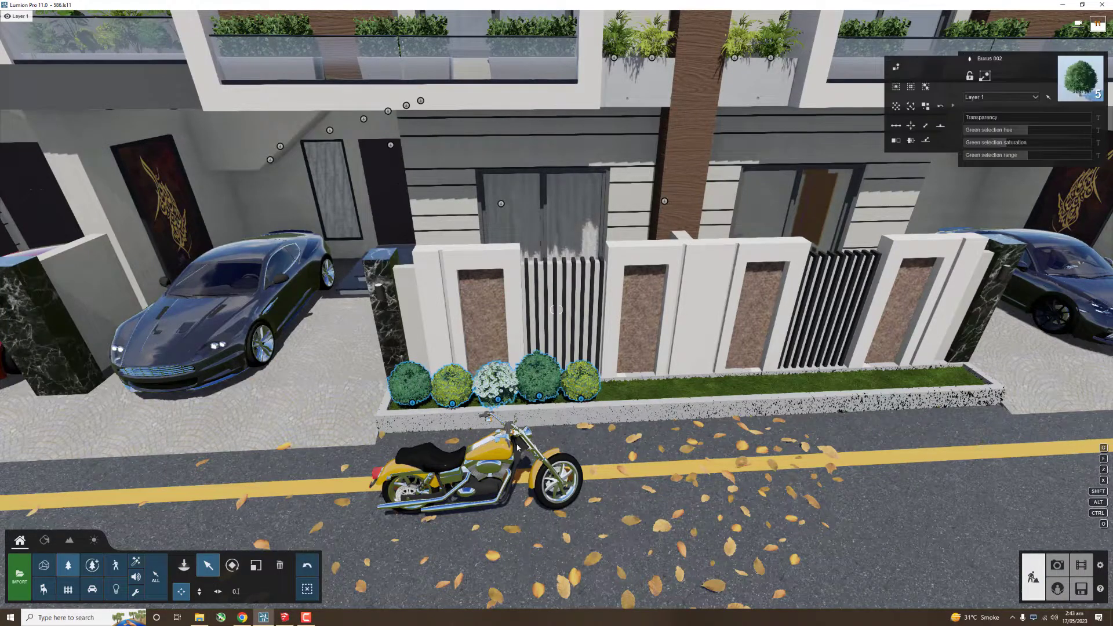
left_click(539, 397, "ctrl")
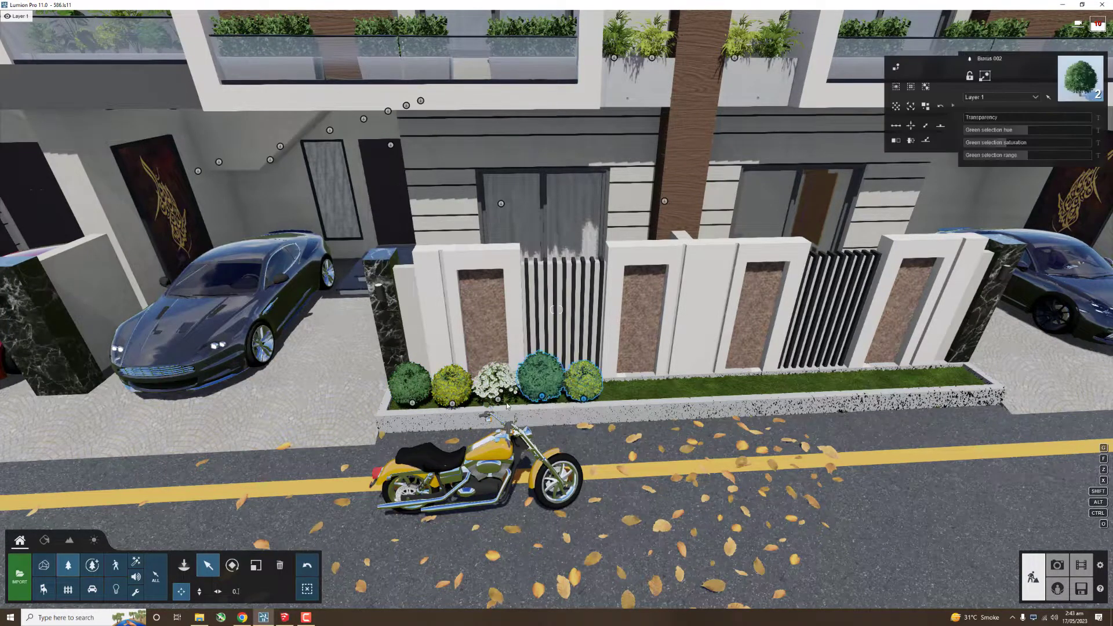
left_click(68, 565)
left_click(84, 301)
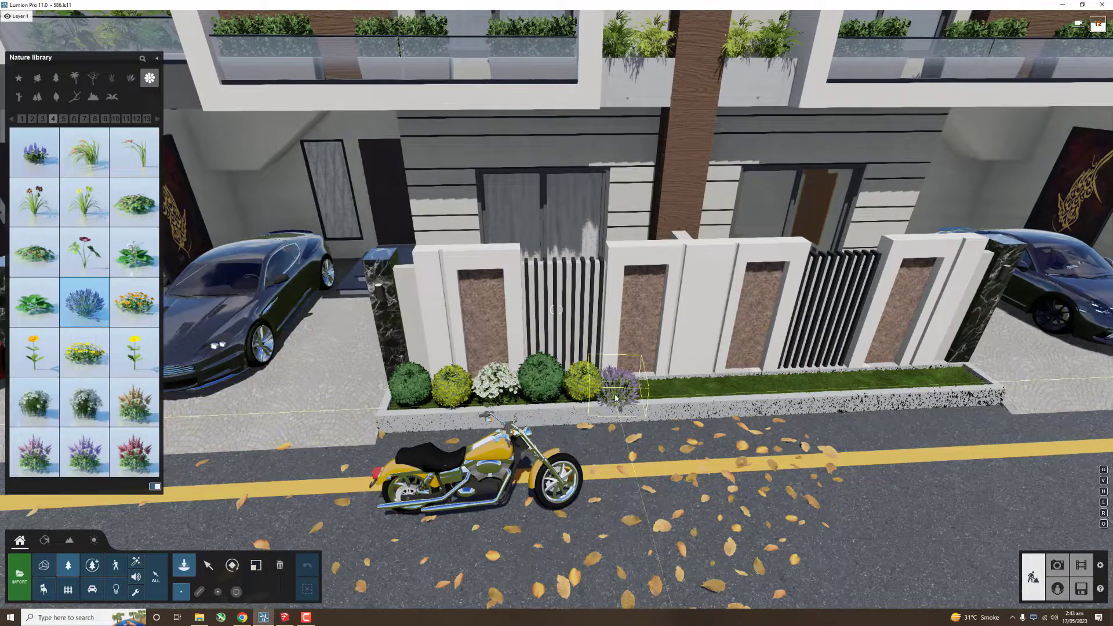
left_click(628, 394)
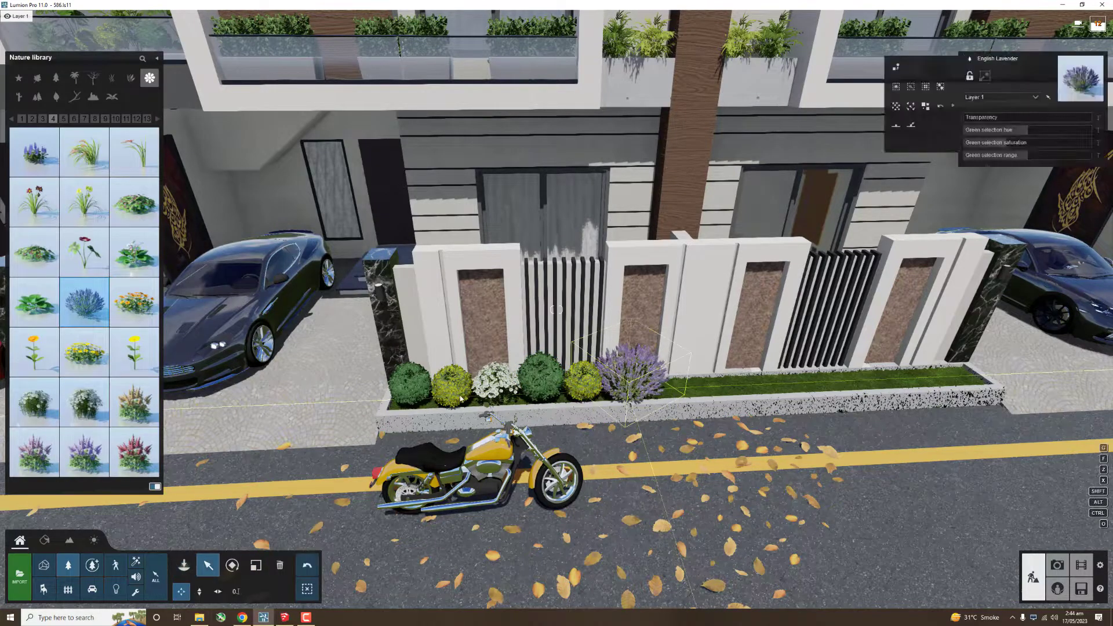
Step: Alt-drag copies of the bushes and lavender along the bed to its end
left_click_drag(377, 348, 597, 417, "ctrl")
left_click_drag(411, 394, 681, 397, "alt")
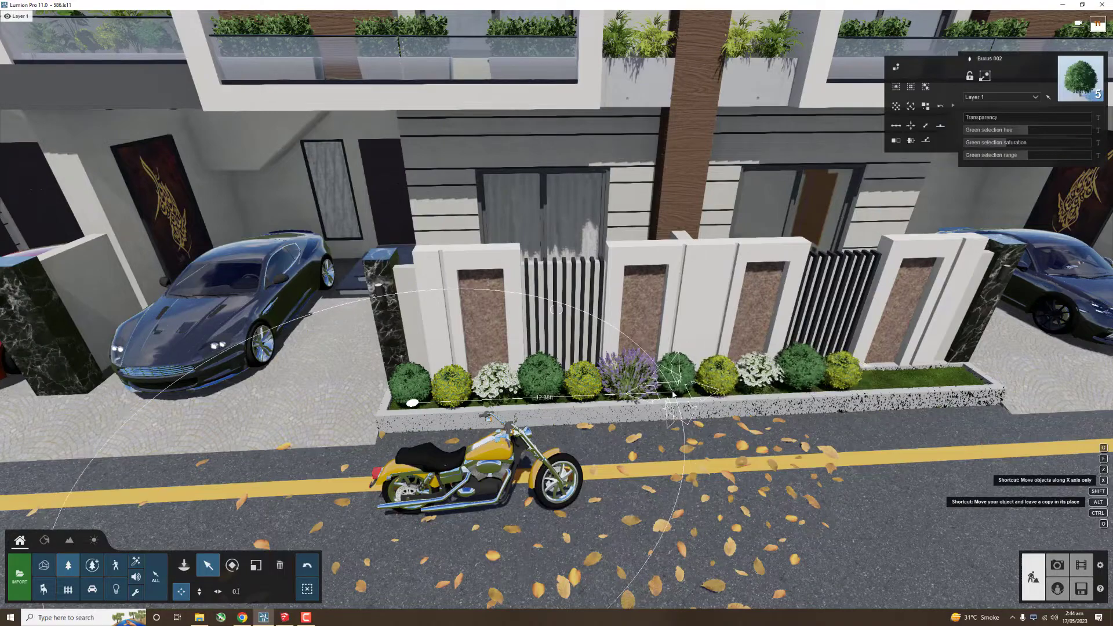
mouse_move(603, 348)
left_mouse_down("ctrl")
mouse_move(742, 406)
mouse_move(967, 389)
left_mouse_up("ctrl")
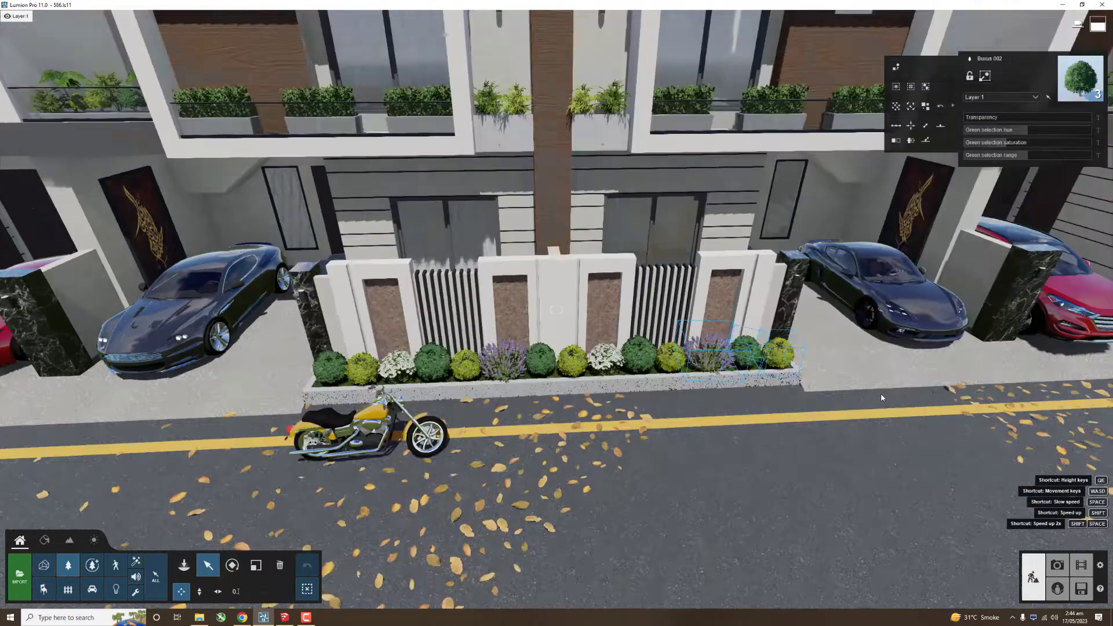
Step: Copy the 14 plants along the fence bed into the next house's planter
scroll(857, 395, "down", 10)
scroll(858, 396, "up", 10)
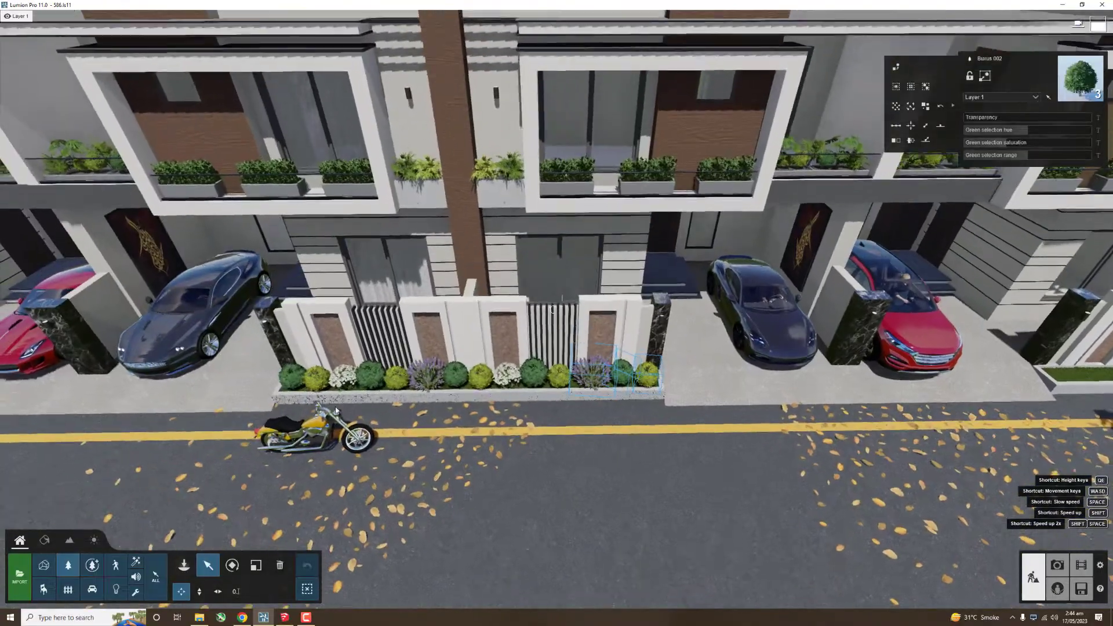
scroll(336, 411, "down", 3)
left_click_drag(264, 348, 672, 400, "ctrl")
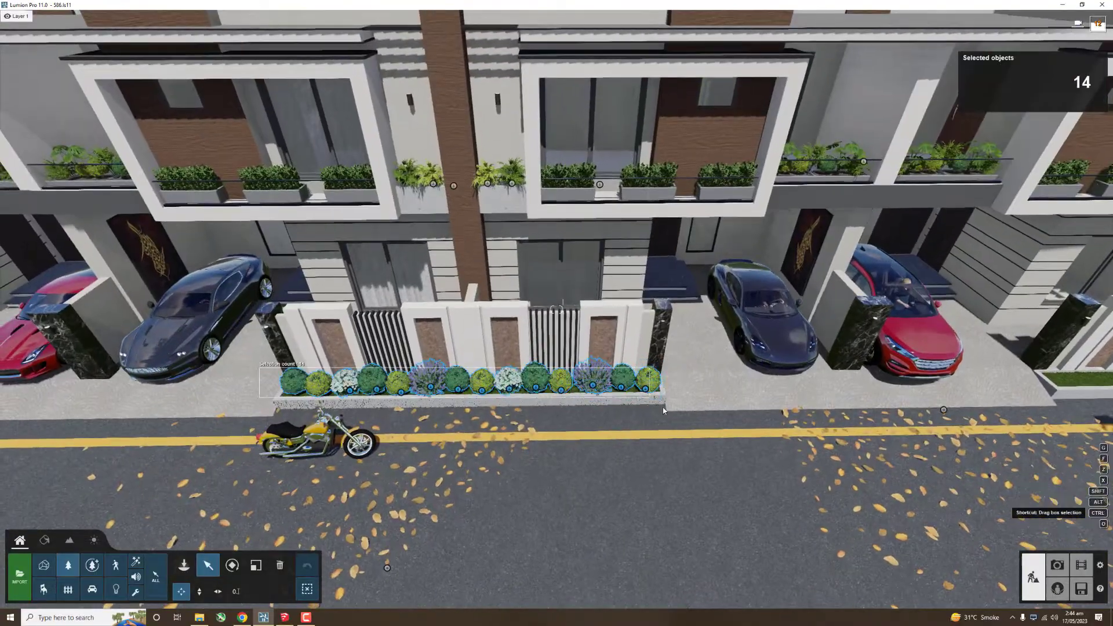
key("d")
left_click_drag(388, 371, 826, 377, "alt")
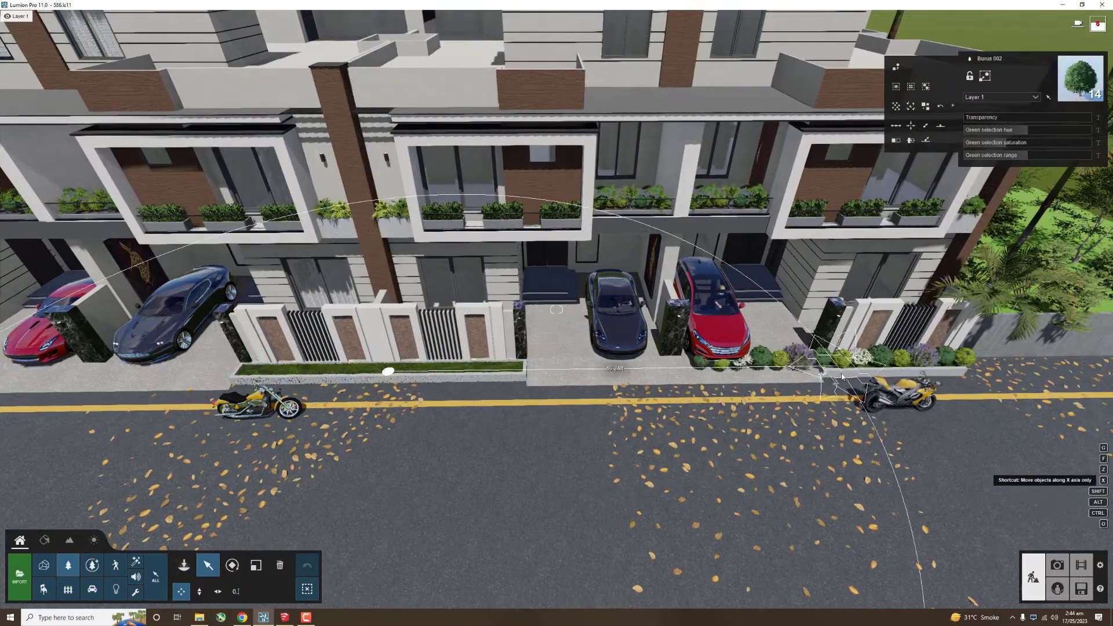
Step: Move the seven plants beside the red car into the bed on the right
scroll(819, 380, "up", 5)
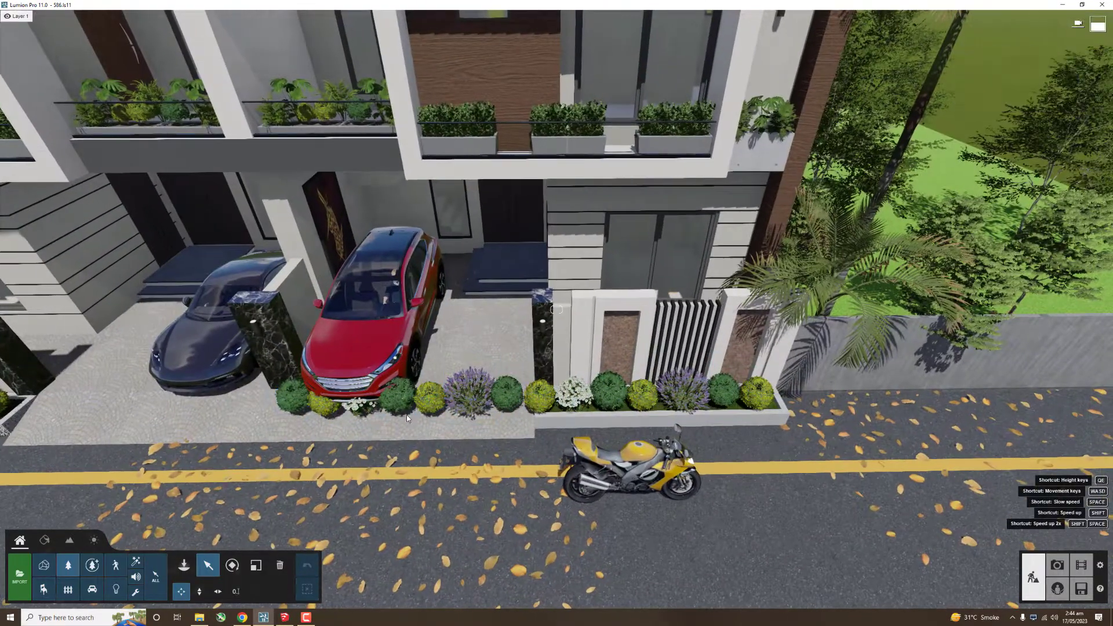
left_click_drag(239, 375, 537, 437, "ctrl")
left_click_drag(374, 443, 761, 408)
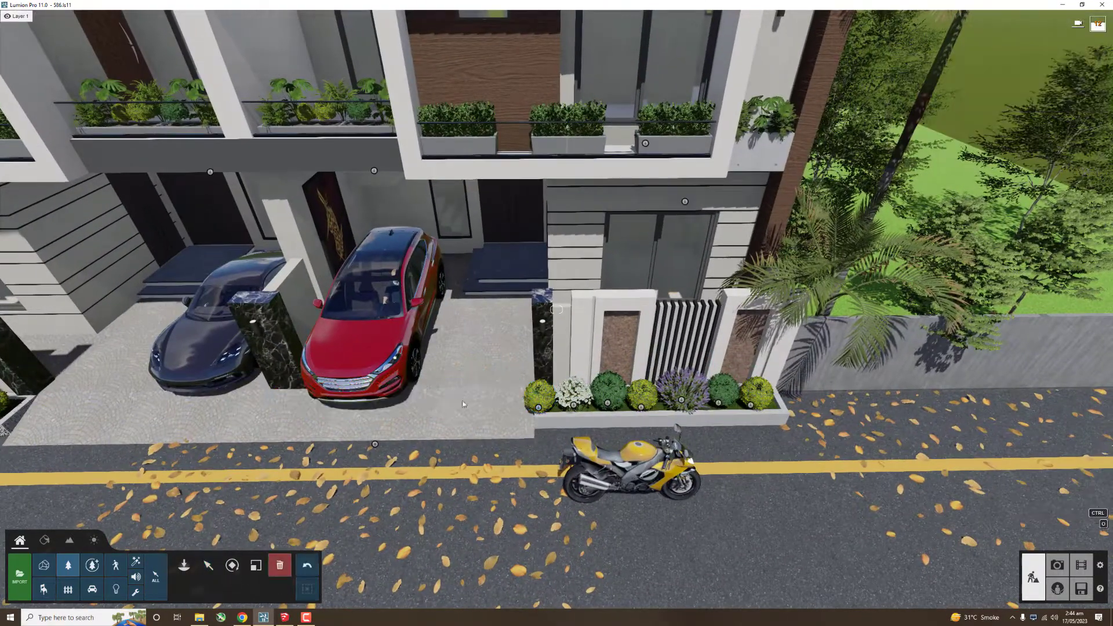
scroll(758, 411, "down", 5)
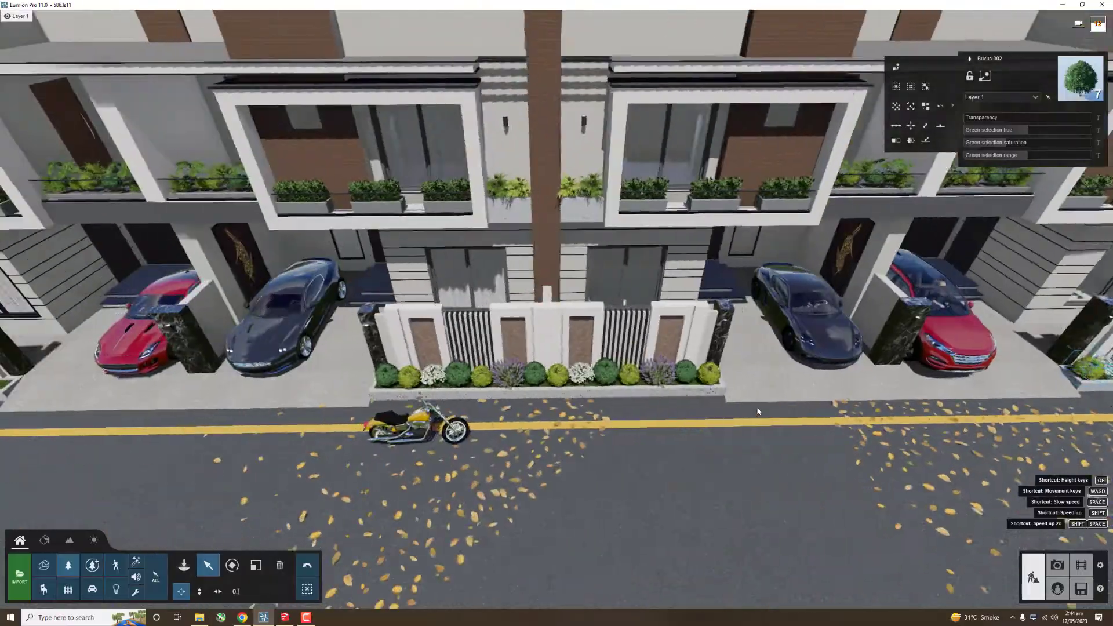
right_click_drag(758, 411, 696, 406)
Step: Copy three plants from the left of the bed into the corner planter
left_click_drag(615, 345, 659, 372, "ctrl")
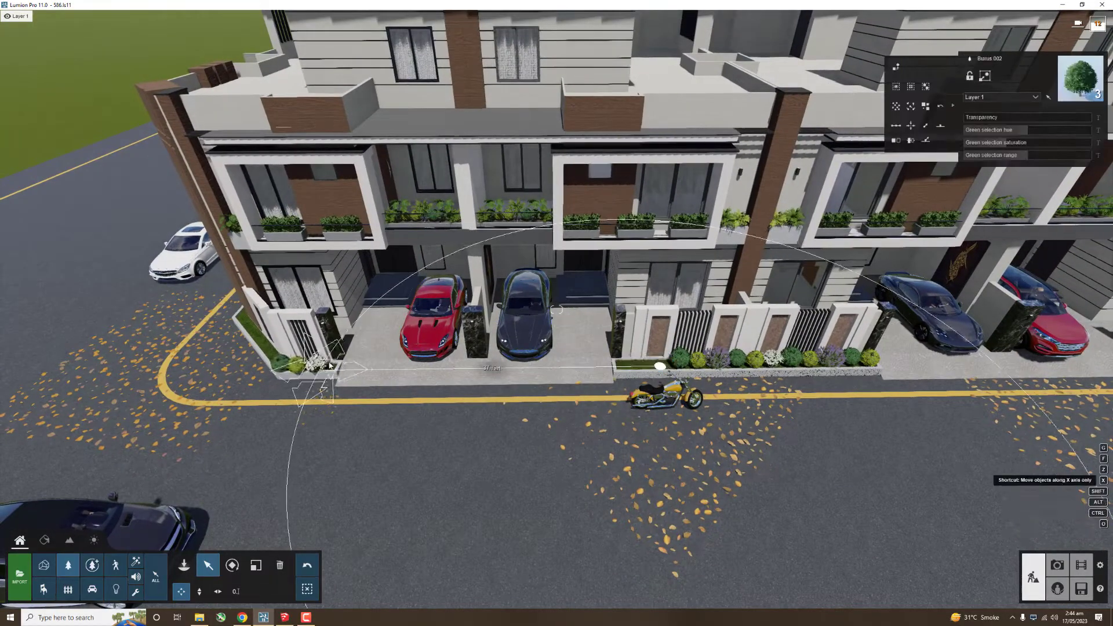
left_click_drag(329, 365, 266, 369, "alt")
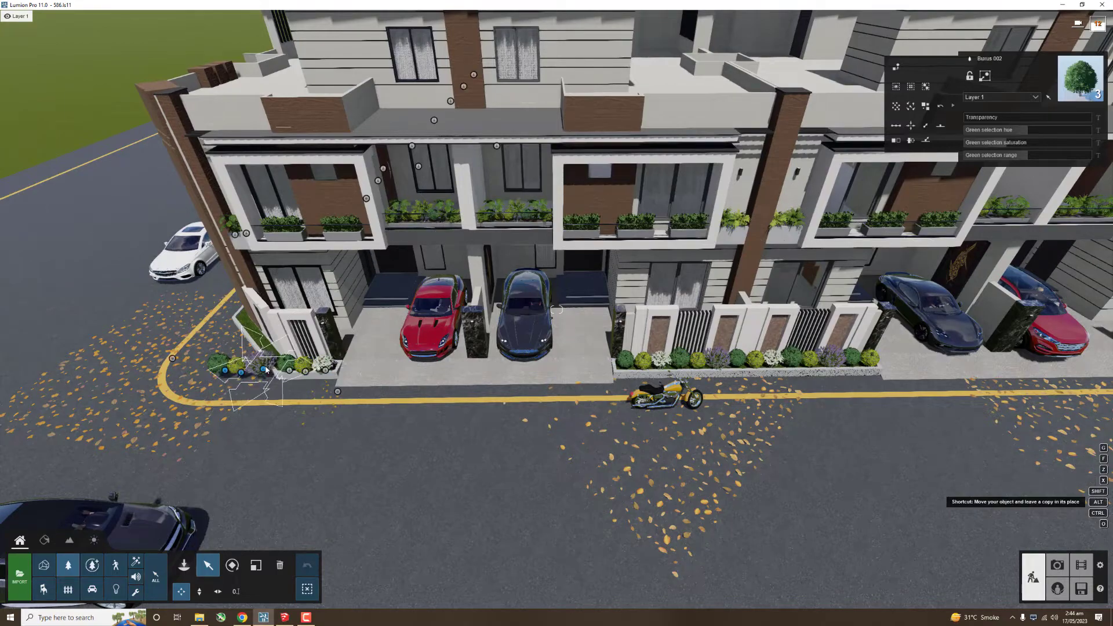
scroll(265, 370, "up", 5)
right_click_drag(266, 369, 406, 359)
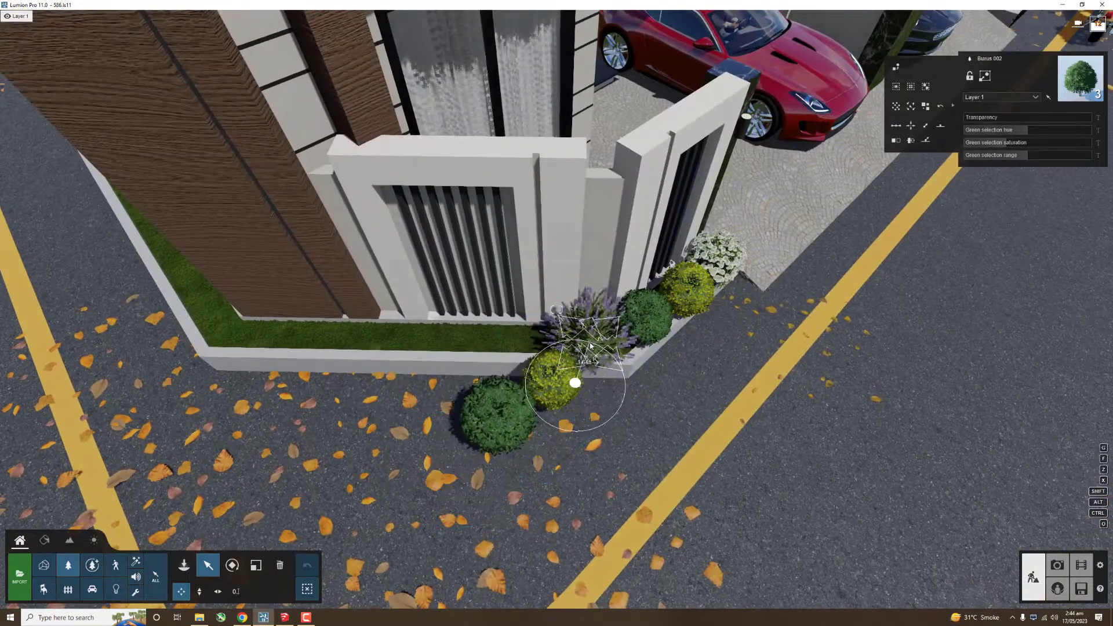
Step: Arrange copies of the yellow shrub, white flowers, Buxus and lavender along the side planter
mouse_move(552, 389)
left_mouse_down()
mouse_move(526, 351)
mouse_move(394, 341)
left_mouse_up()
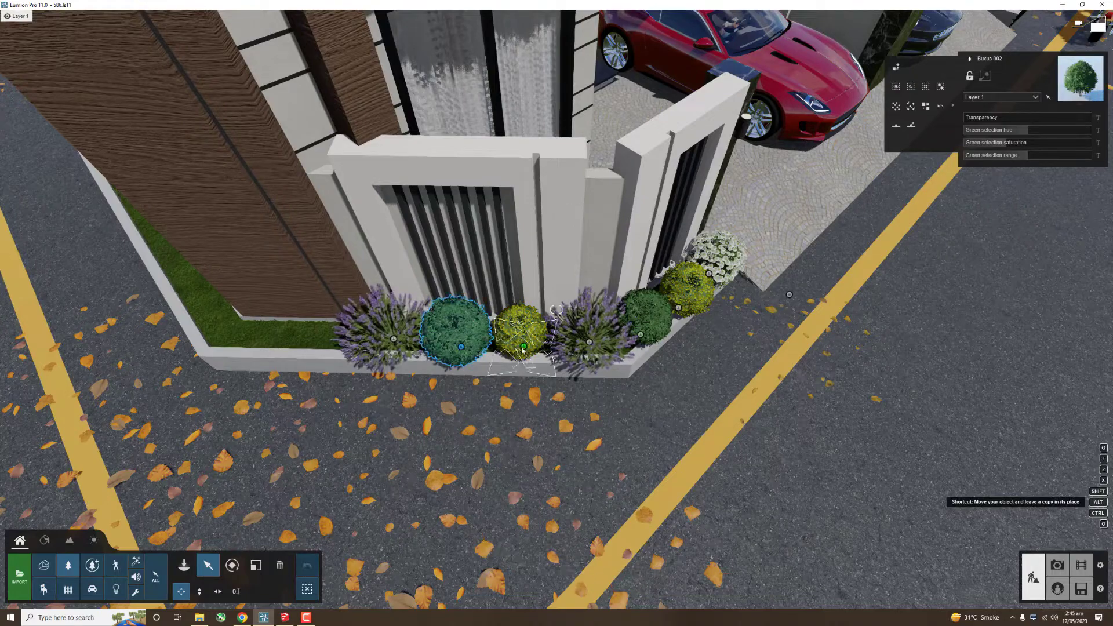
left_click_drag(522, 350, 323, 346, "alt")
left_click_drag(697, 281, 264, 343, "alt")
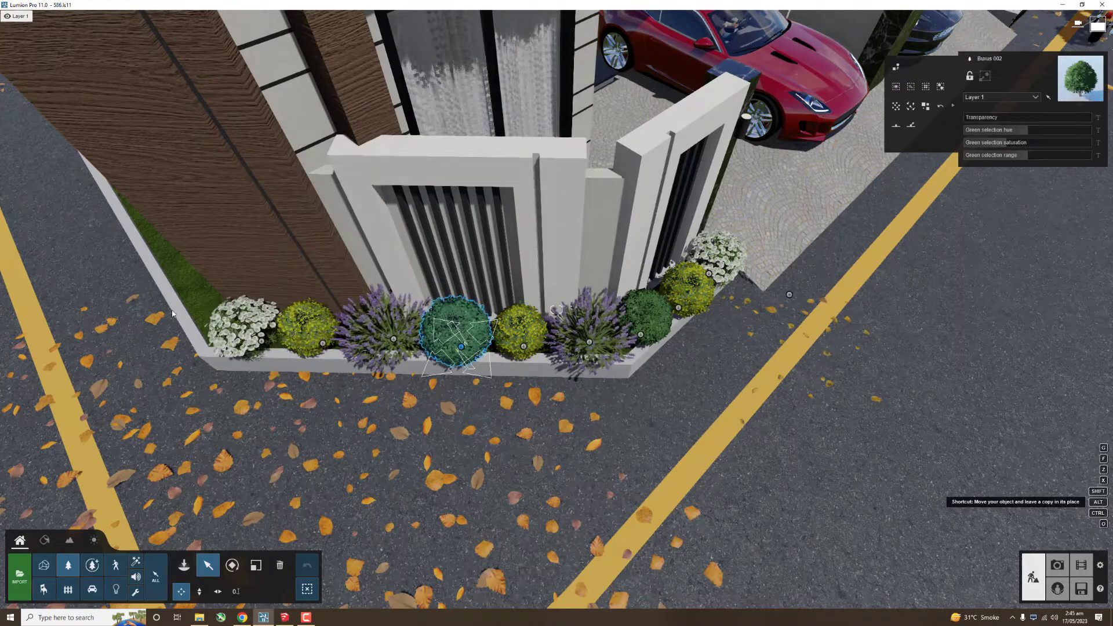
left_click_drag(171, 314, 173, 325, "alt")
left_click(426, 412)
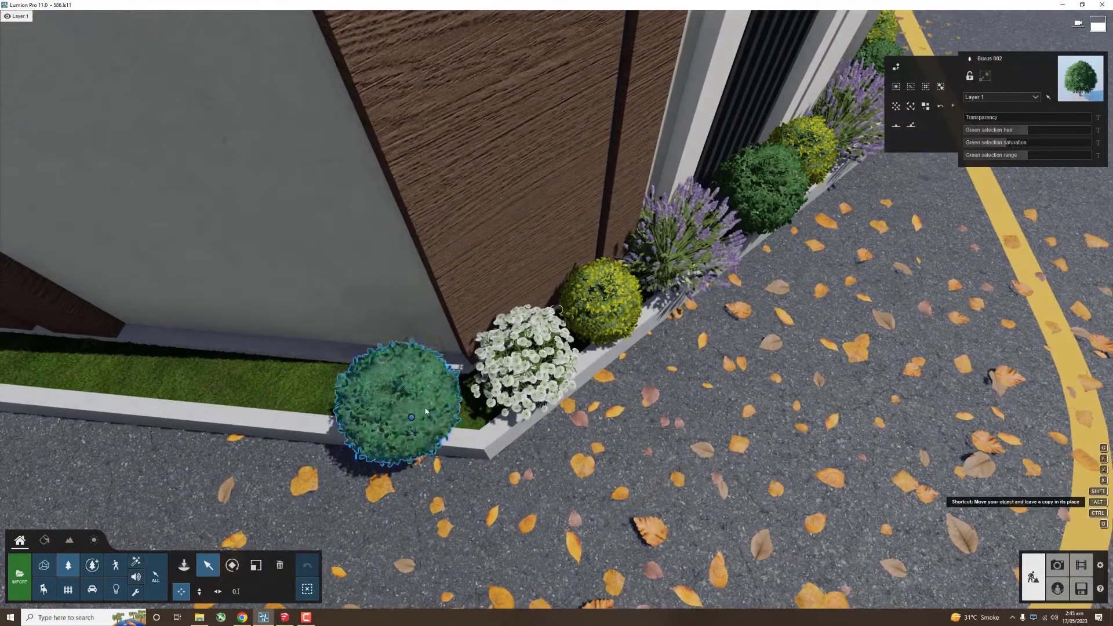
left_click_drag(426, 412, 442, 404)
left_click_drag(601, 321, 333, 393, "alt")
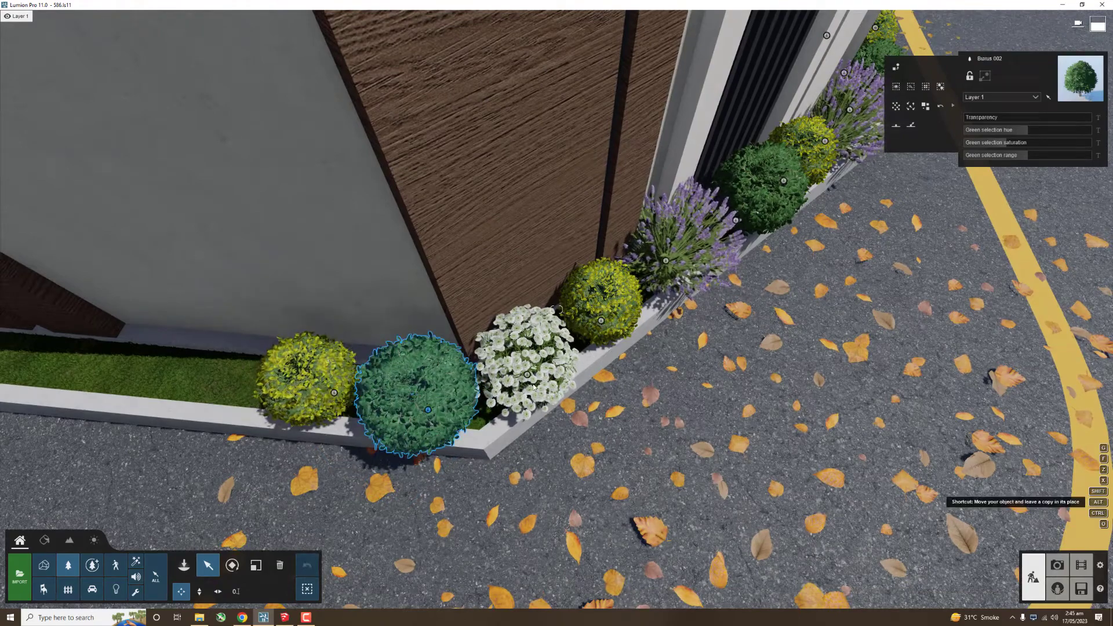
left_click_drag(534, 387, 208, 380, "alt")
left_click_drag(665, 261, 139, 366, "alt")
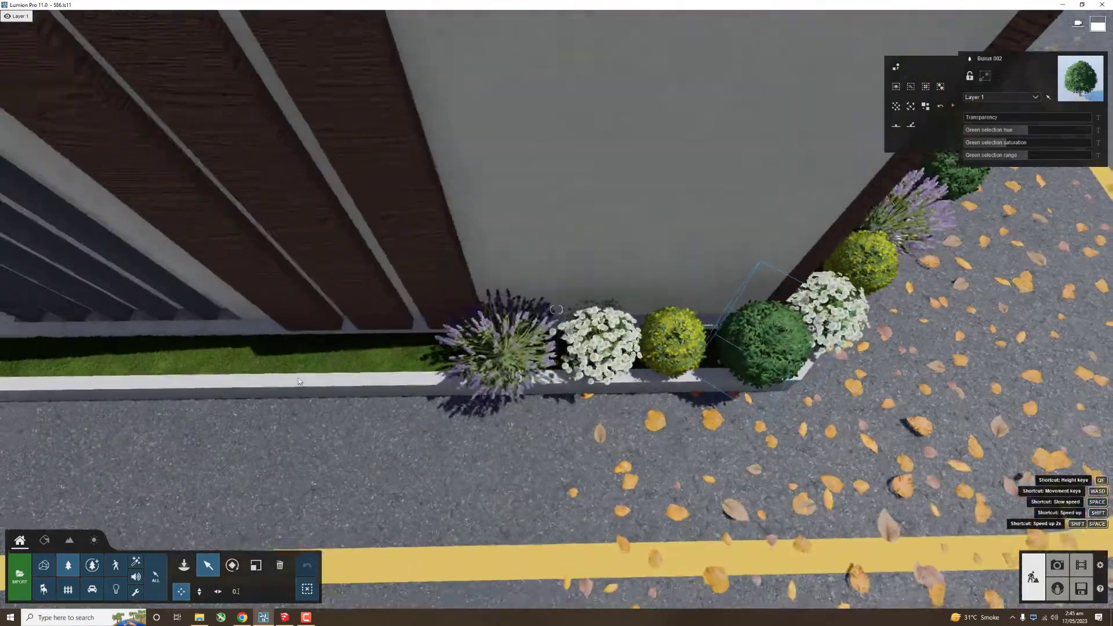
Step: Duplicate groups of four shrubs to extend the row along the planter, then pull back to an aerial view
left_click_drag(442, 310, 800, 417, "ctrl")
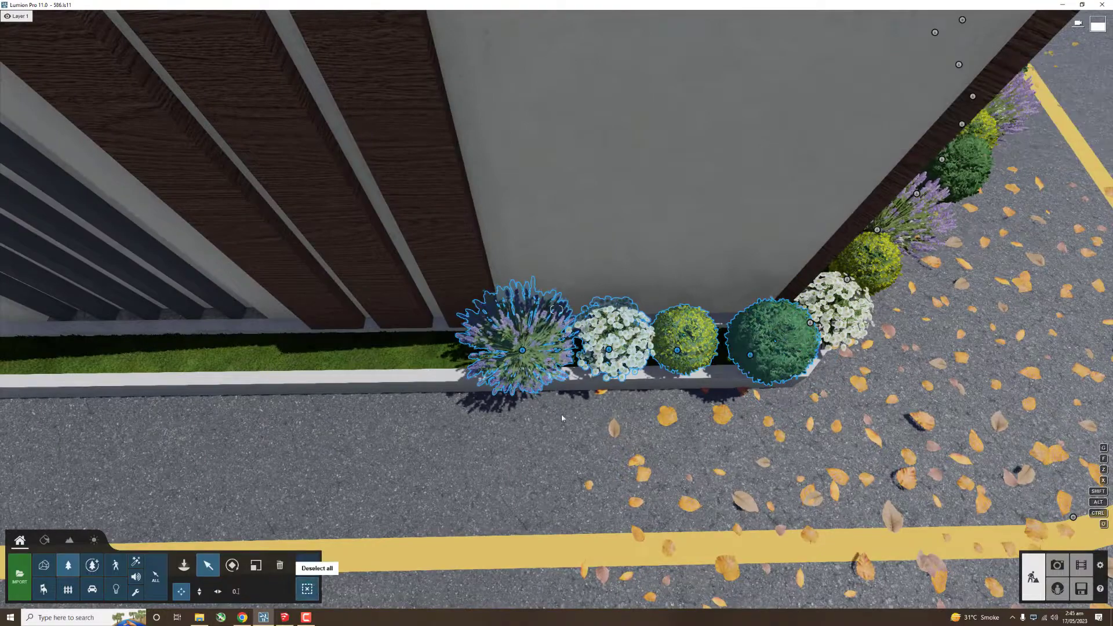
left_click_drag(749, 355, 357, 355)
right_click_drag(738, 350, 734, 409)
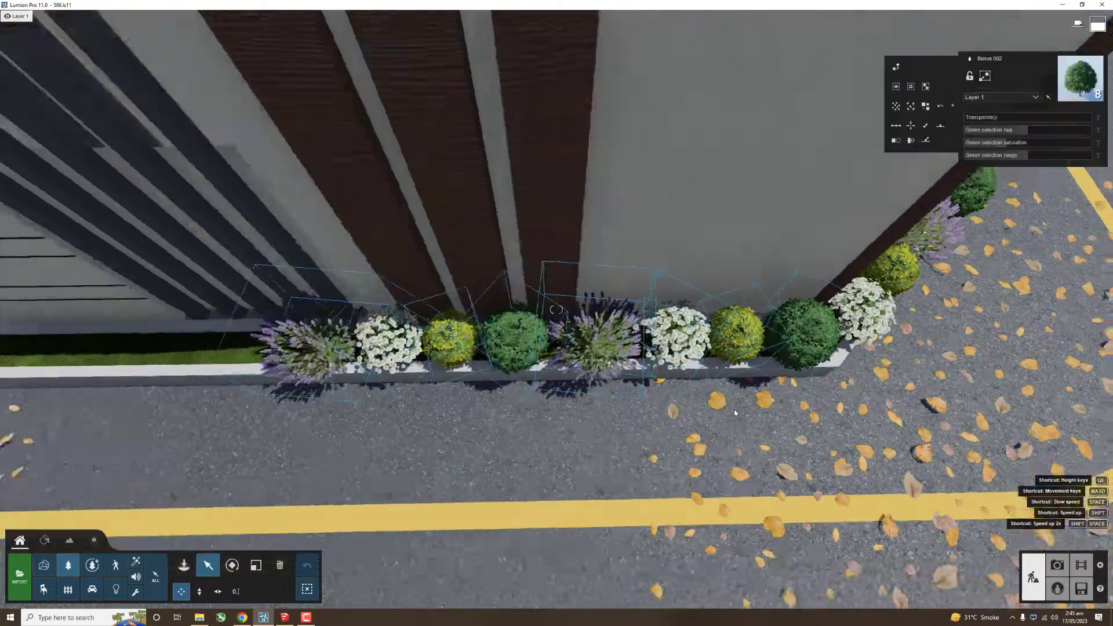
scroll(733, 409, "down", 5)
left_click_drag(897, 329, 622, 334, "alt")
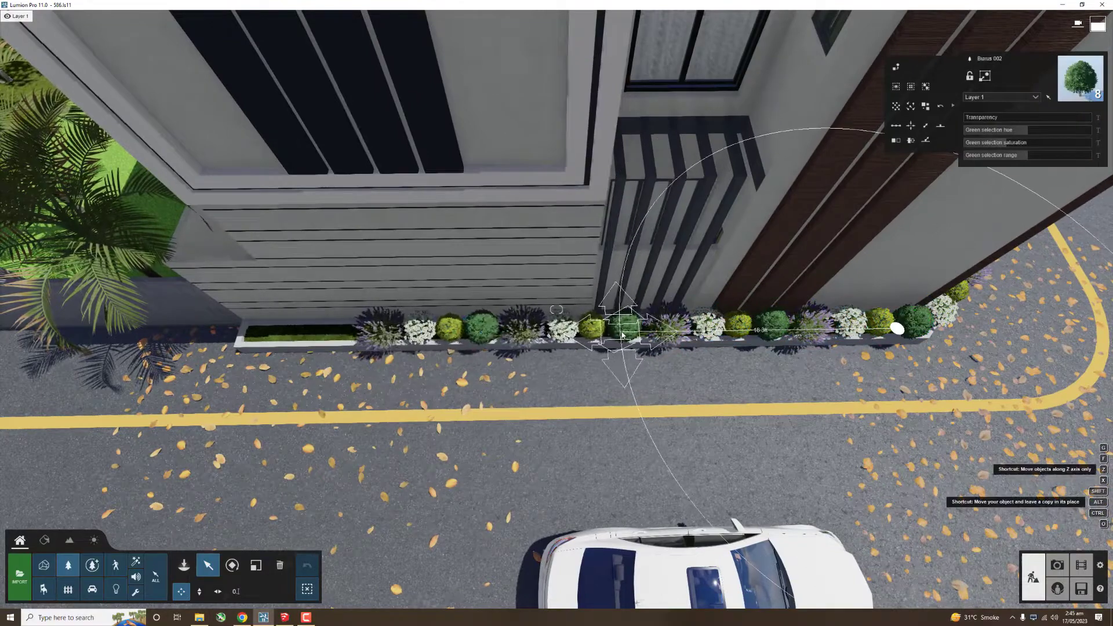
mouse_move(522, 313)
left_mouse_down("ctrl")
mouse_move(643, 348)
mouse_move(345, 329)
left_mouse_up("ctrl")
scroll(393, 337, "down", 5)
mouse_move(393, 336)
right_mouse_down()
mouse_move(554, 360)
mouse_move(560, 373)
right_mouse_up()
scroll(554, 359, "down", 5)
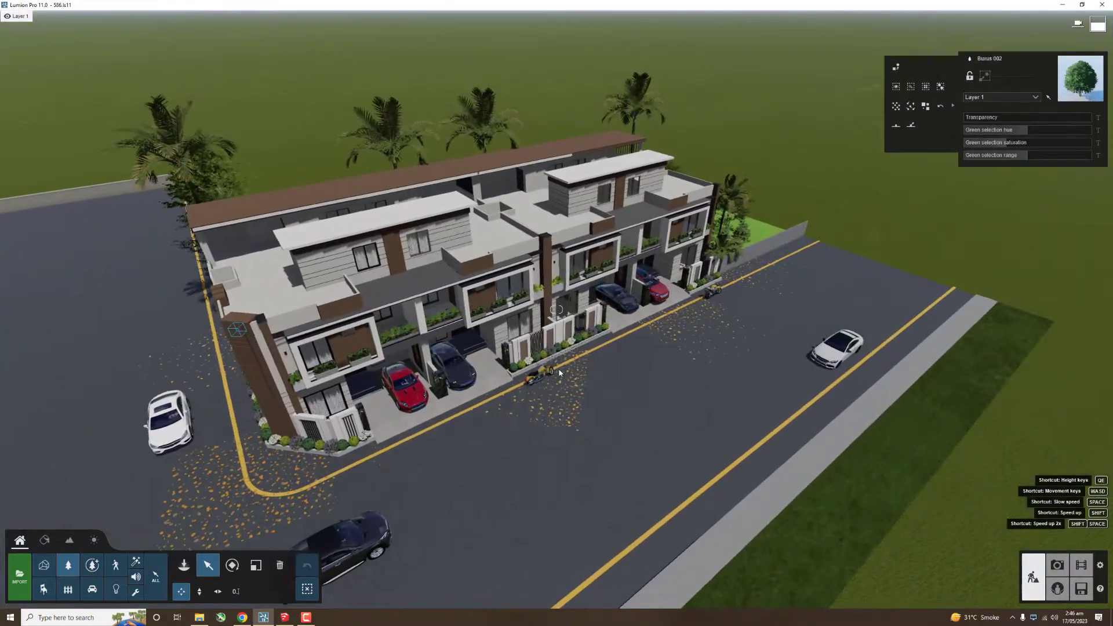
Step: Preview the street from the first stored photo camera, then return to Build mode
left_click(1056, 557)
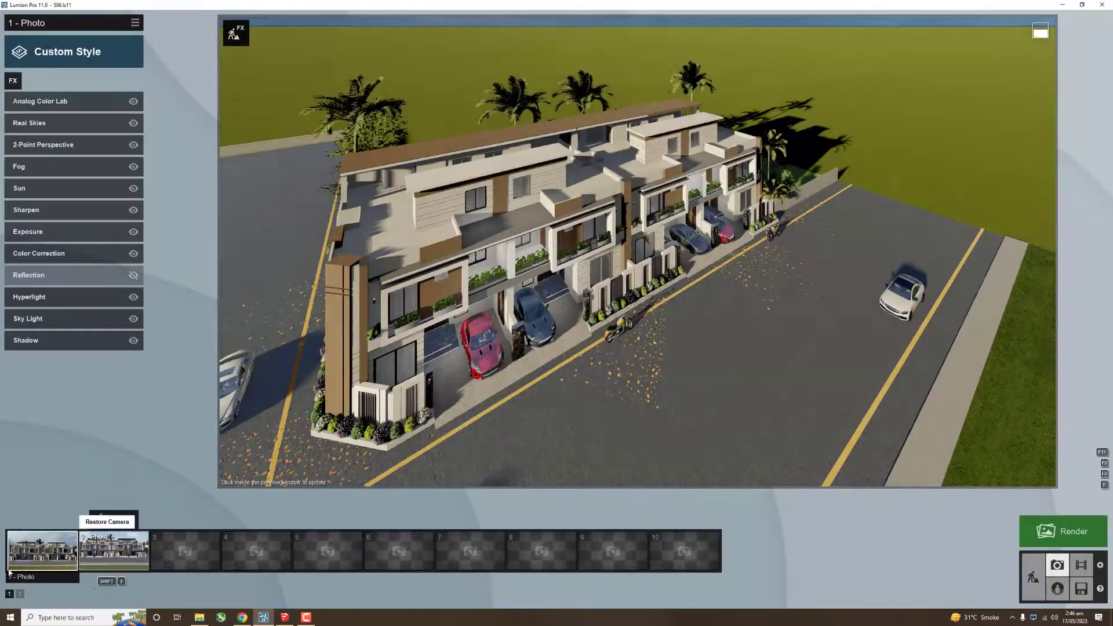
left_click(26, 558)
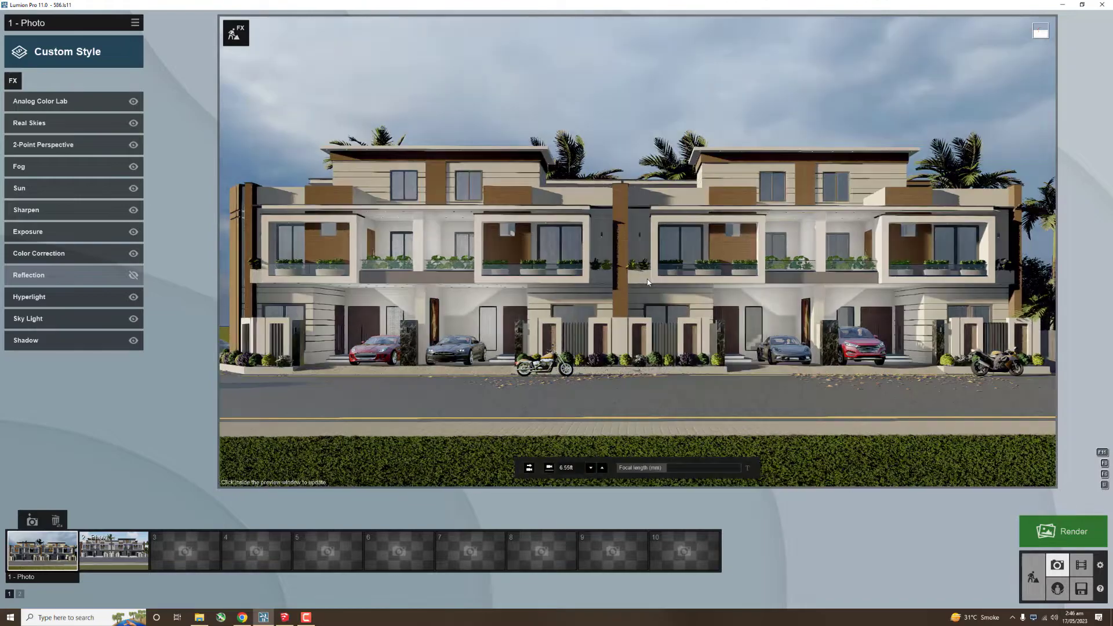
key("a")
left_click(35, 551)
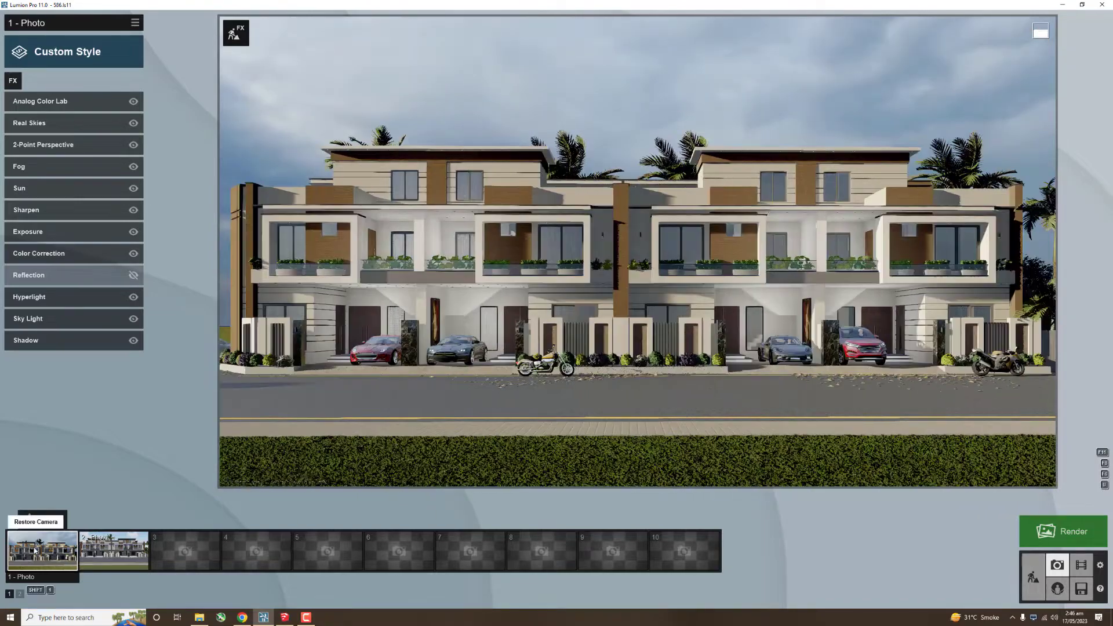
left_click(1035, 577)
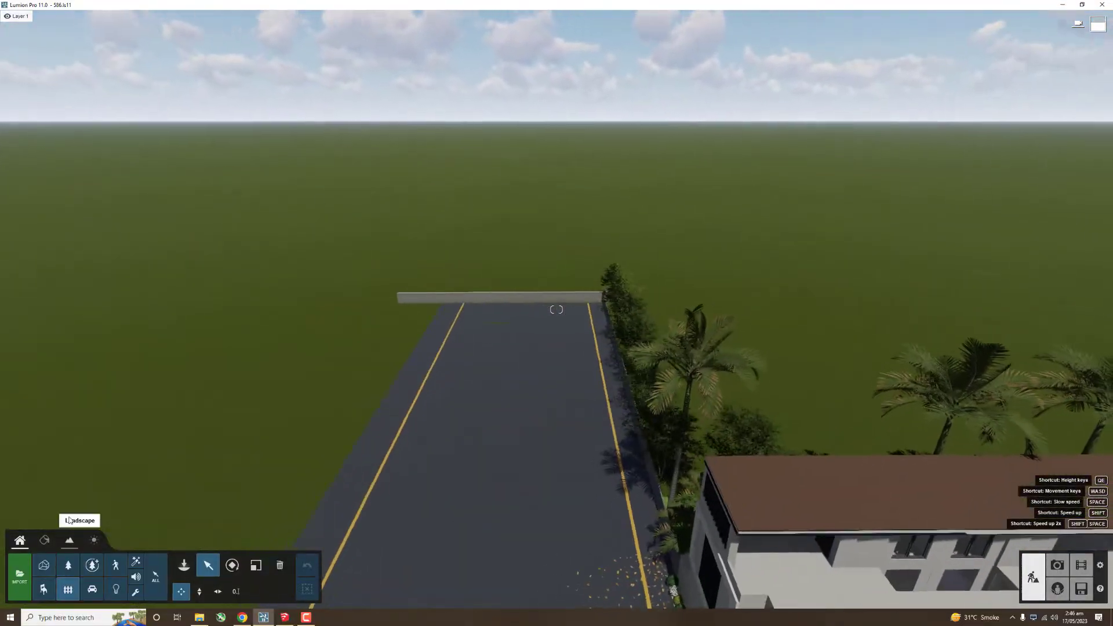
Step: Copy the road-end wall to the left so it spans the end of the road
left_click_drag(367, 241, 648, 349, "ctrl")
left_click_drag(592, 316, 351, 315, "alt")
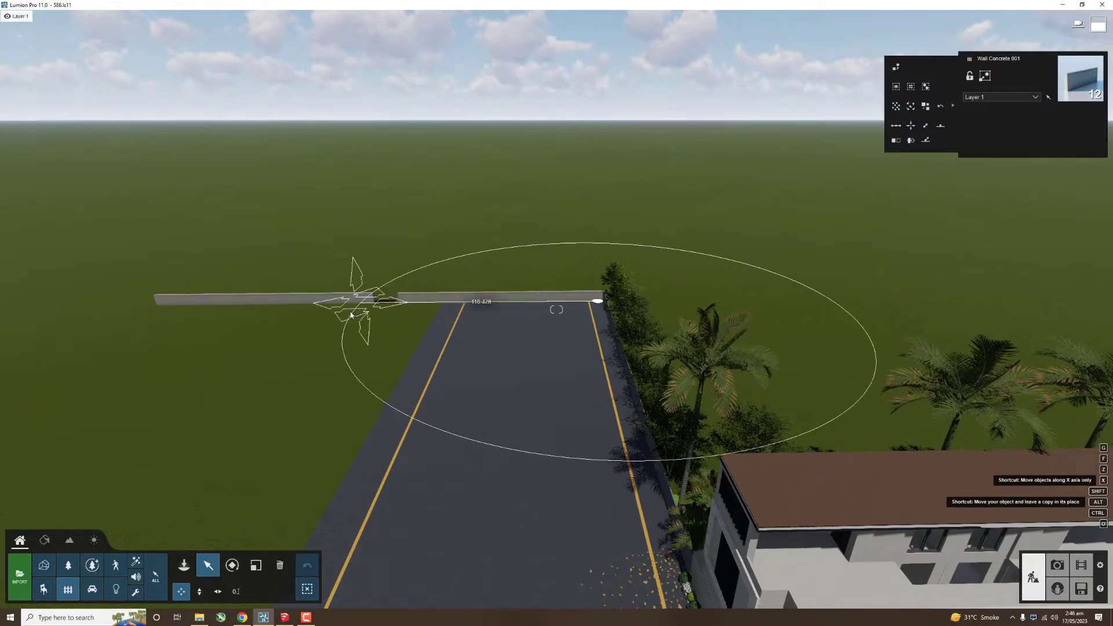
left_click(1054, 565)
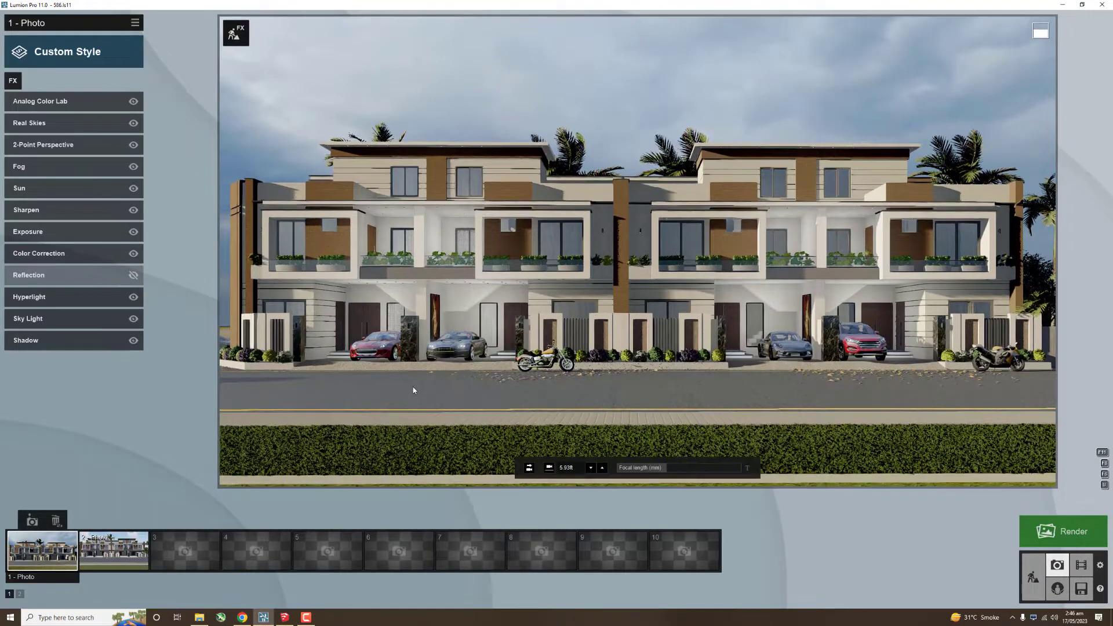
left_click(1033, 576)
left_click_drag(202, 330, 661, 379, "ctrl")
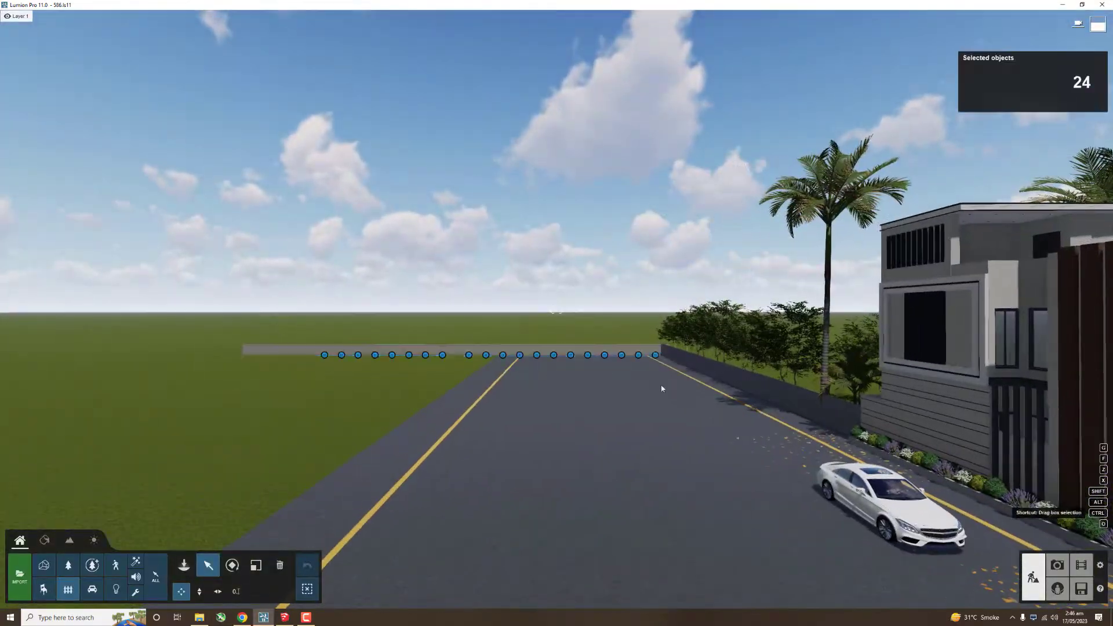
key("l")
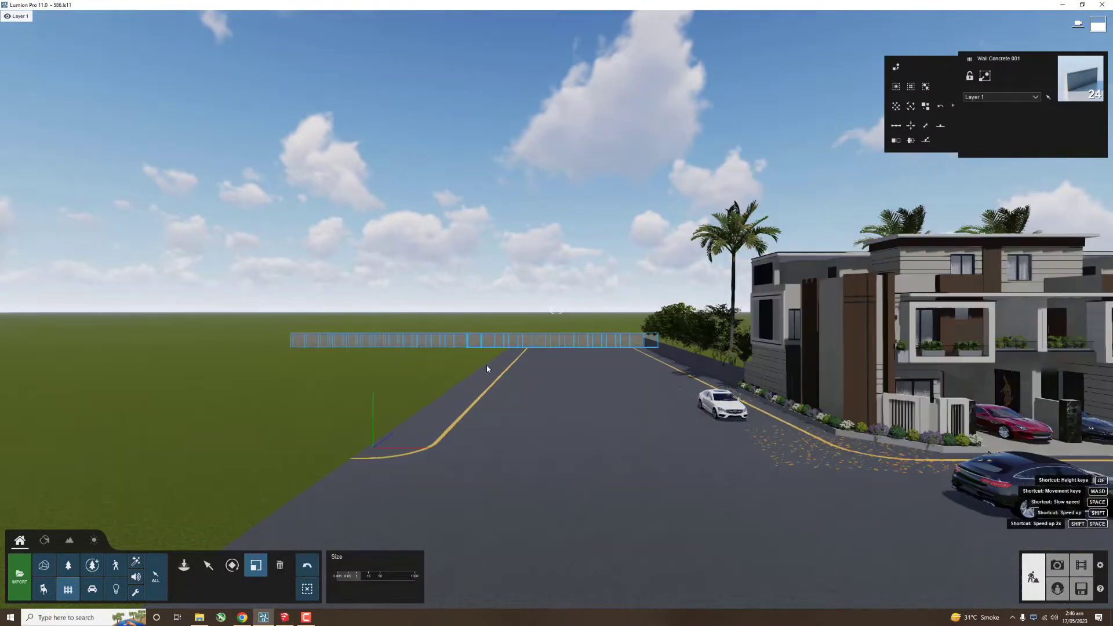
Step: Check the lengthened wall from photo camera 1, then step the camera back in Build mode
left_click(1057, 565)
left_click(70, 560)
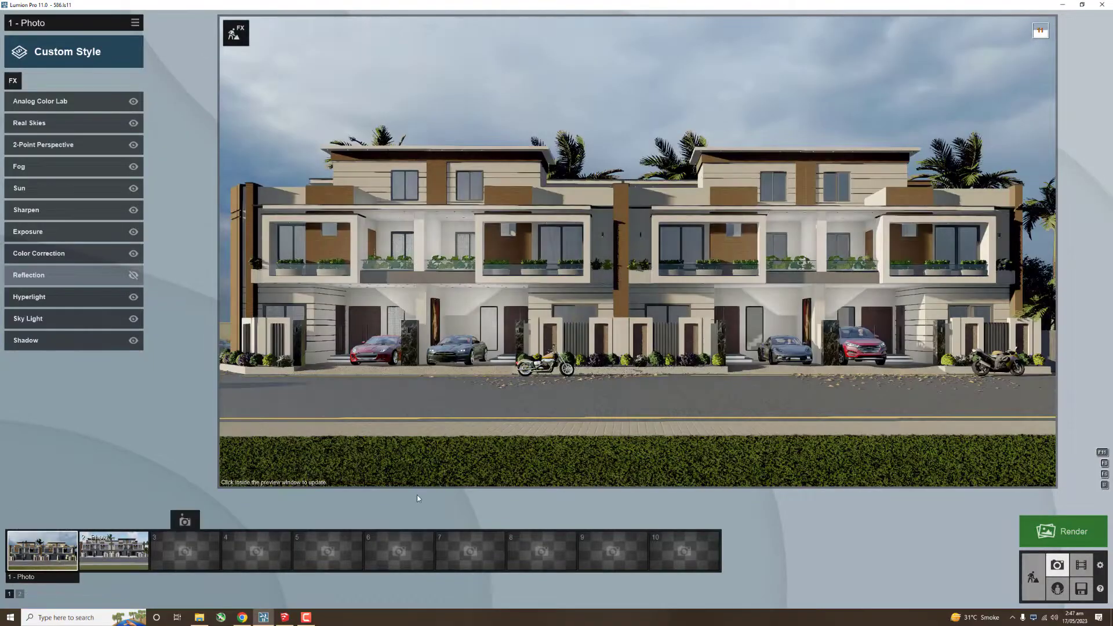
key("Escape")
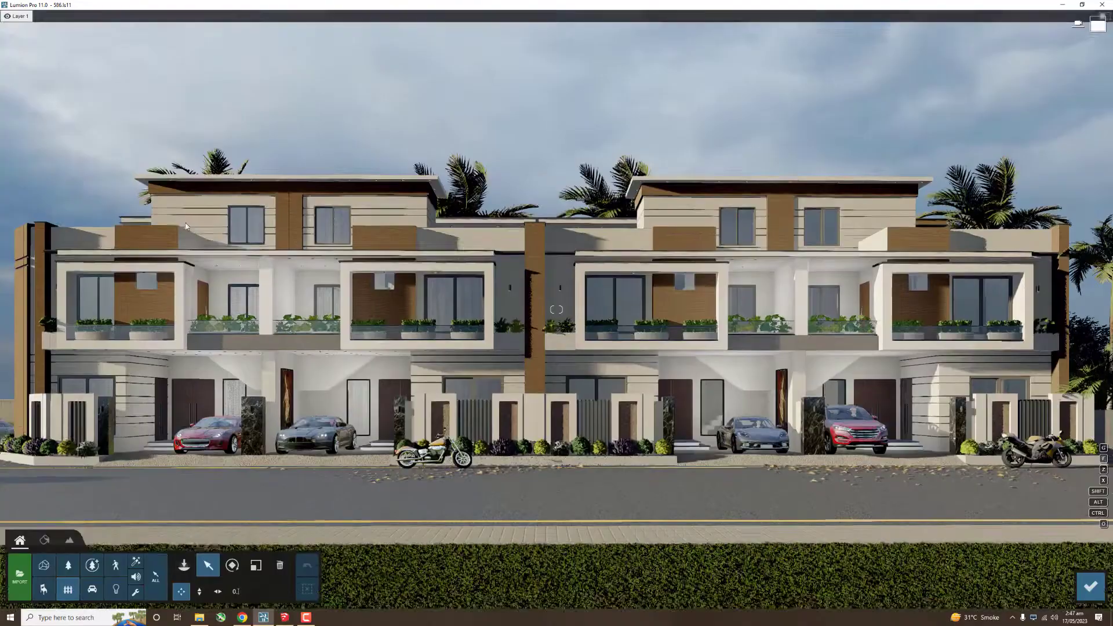
key("s")
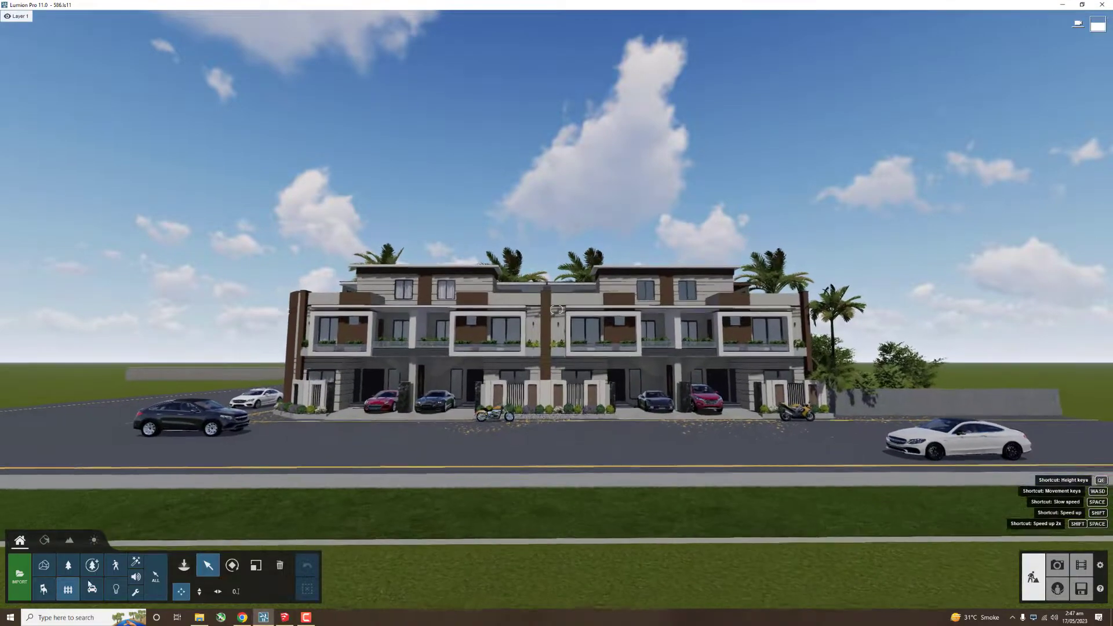
Step: Place bushes and a Boxwood 003 from the Fine-detail Nature library on the foreground grass
left_click(92, 565)
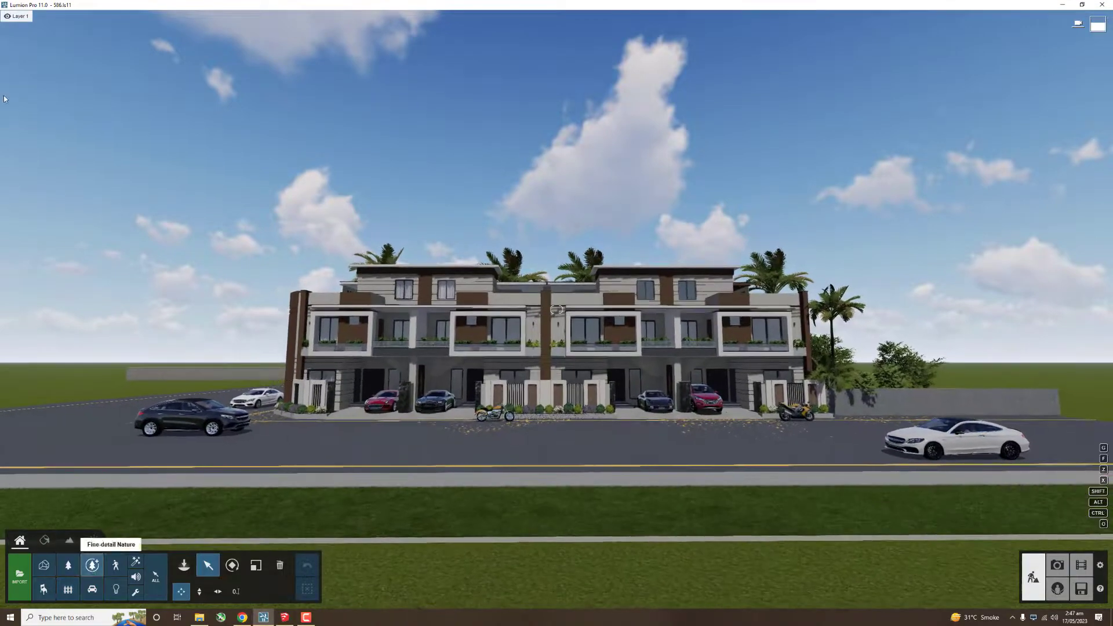
left_click(92, 564)
left_click(56, 78)
left_click(34, 232)
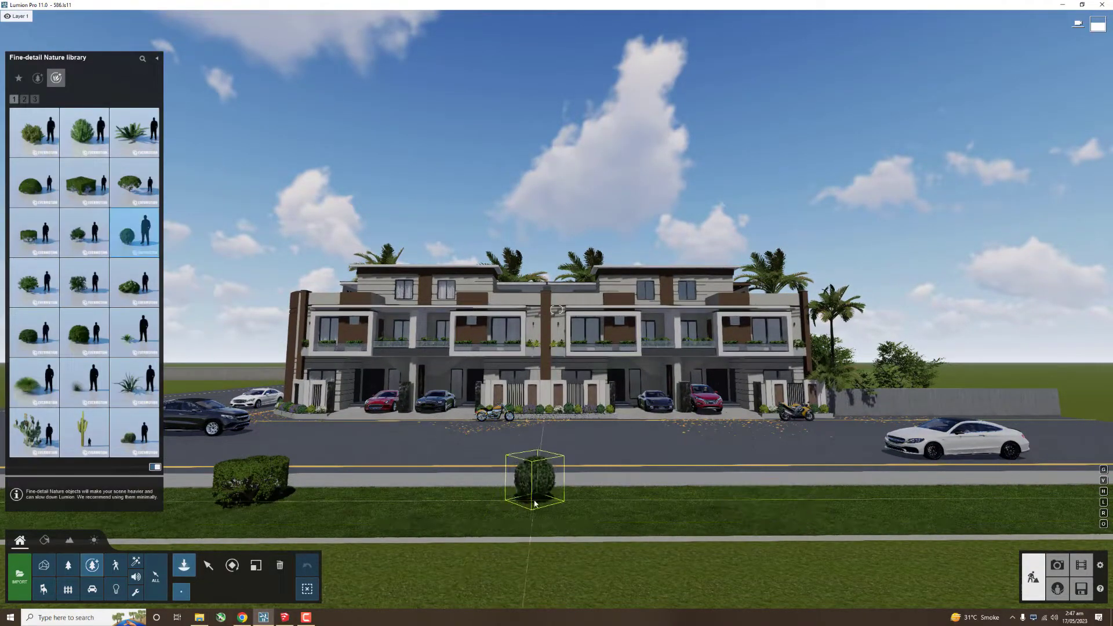
left_click(126, 294)
left_click(33, 342)
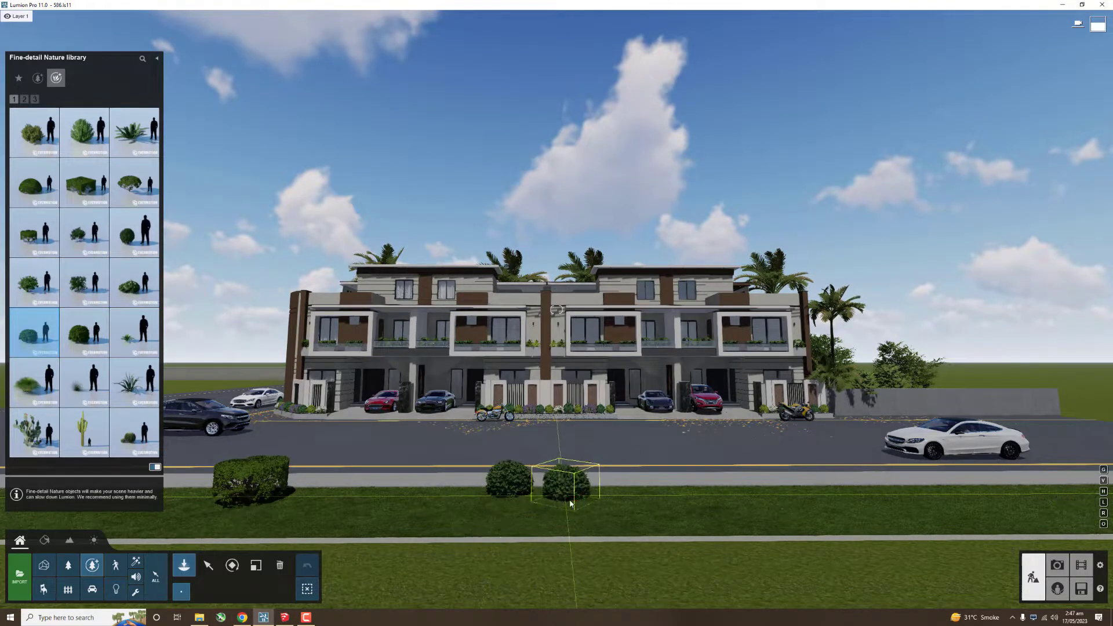
left_click(98, 196)
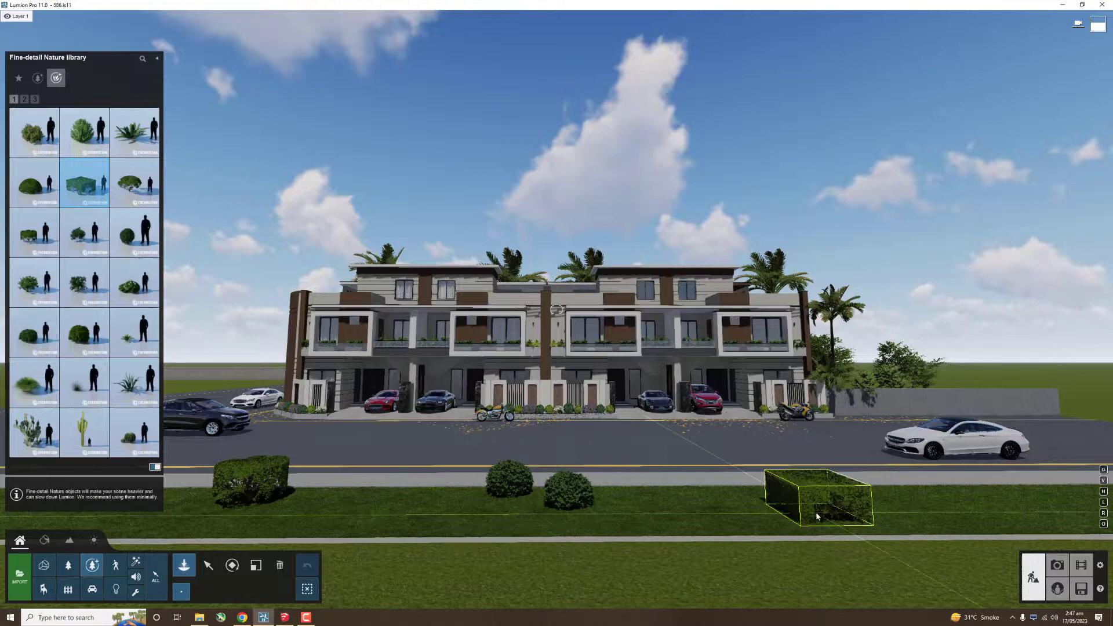
left_click(120, 193)
Step: Check the verge from photo camera 1, then space out the boxwood hedge and round boxwood
left_click(1057, 568)
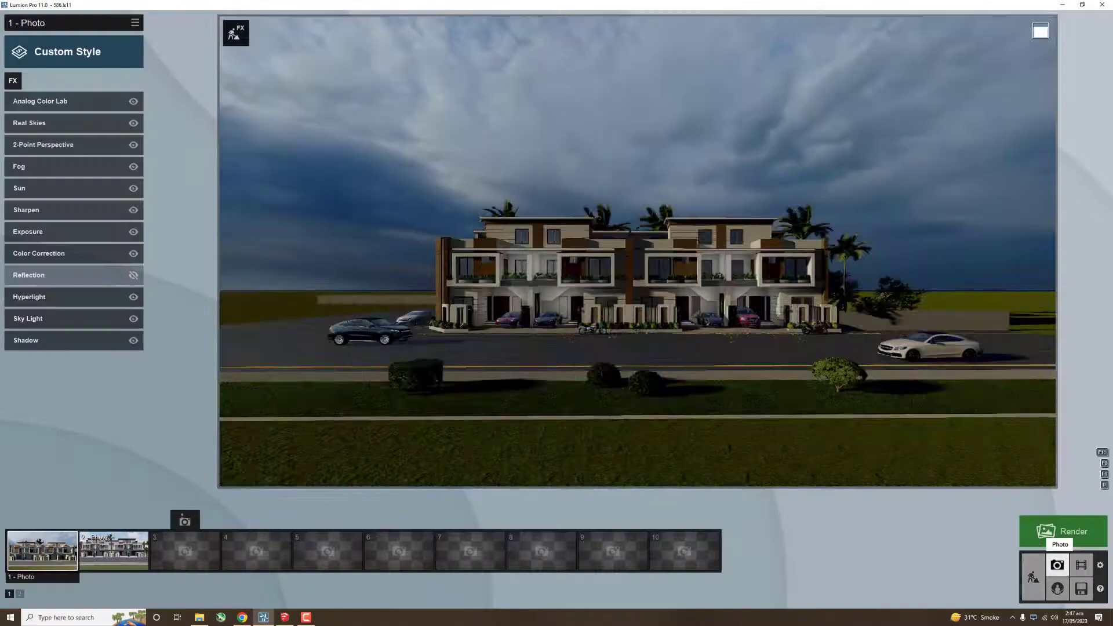
left_click(58, 554)
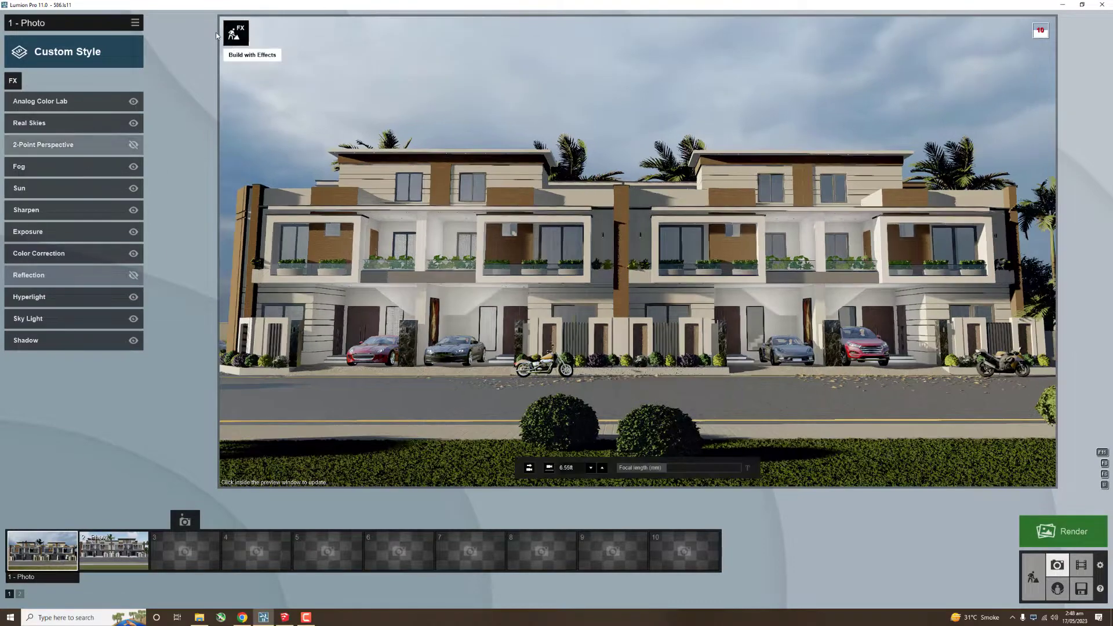
left_click(236, 33)
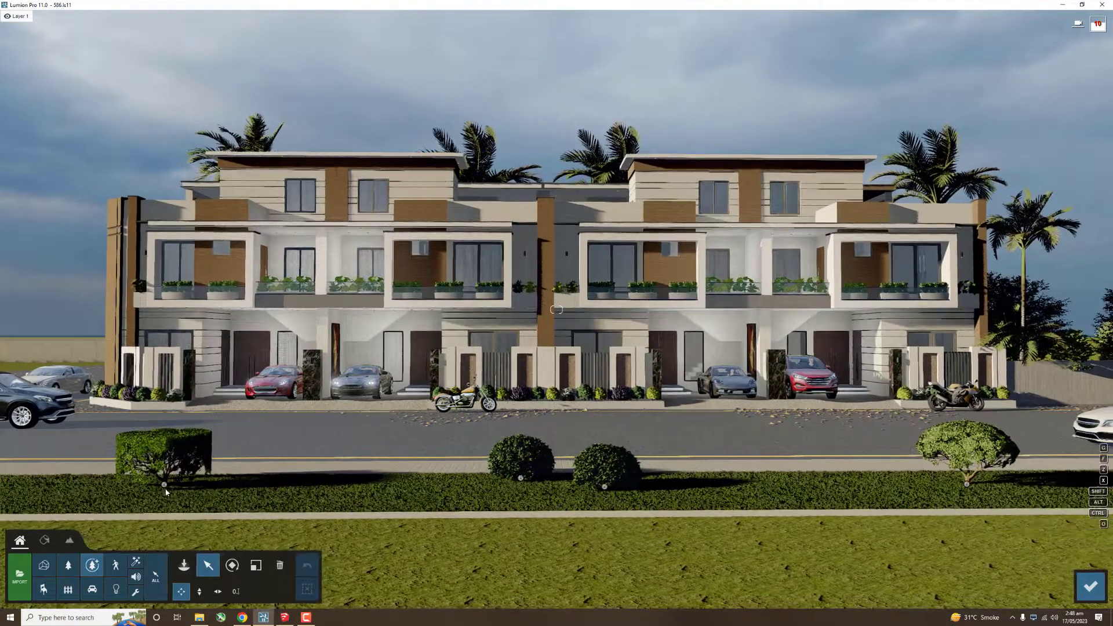
left_click_drag(161, 489, 284, 507)
left_click_drag(966, 488, 895, 484)
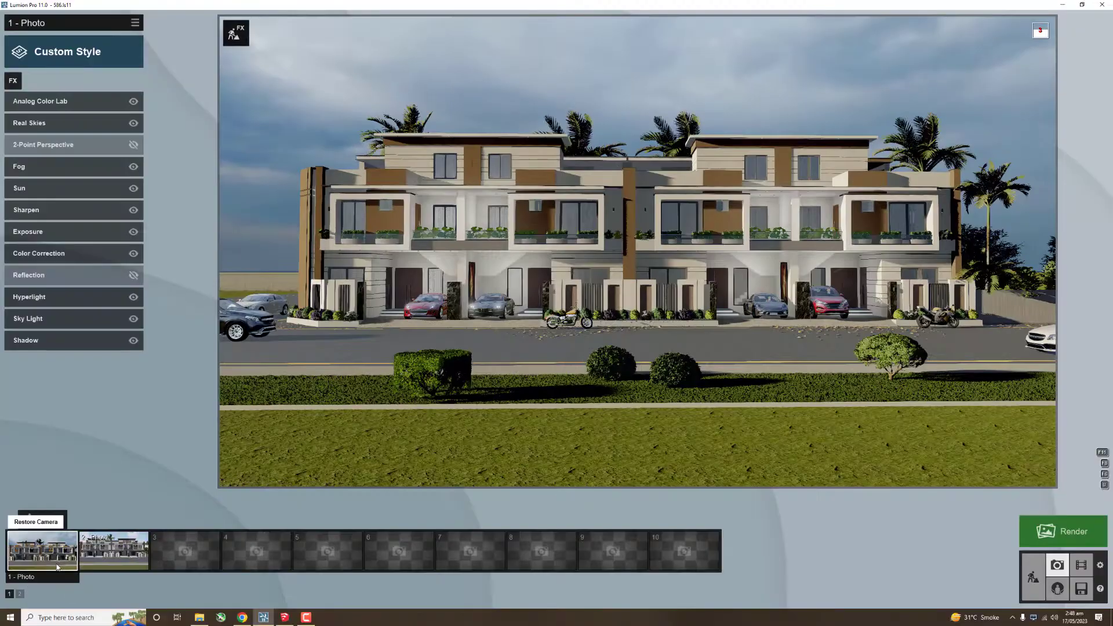
Step: From Photo 1's saved view, pull the camera back and move the square boxwood hedge
left_click(57, 566)
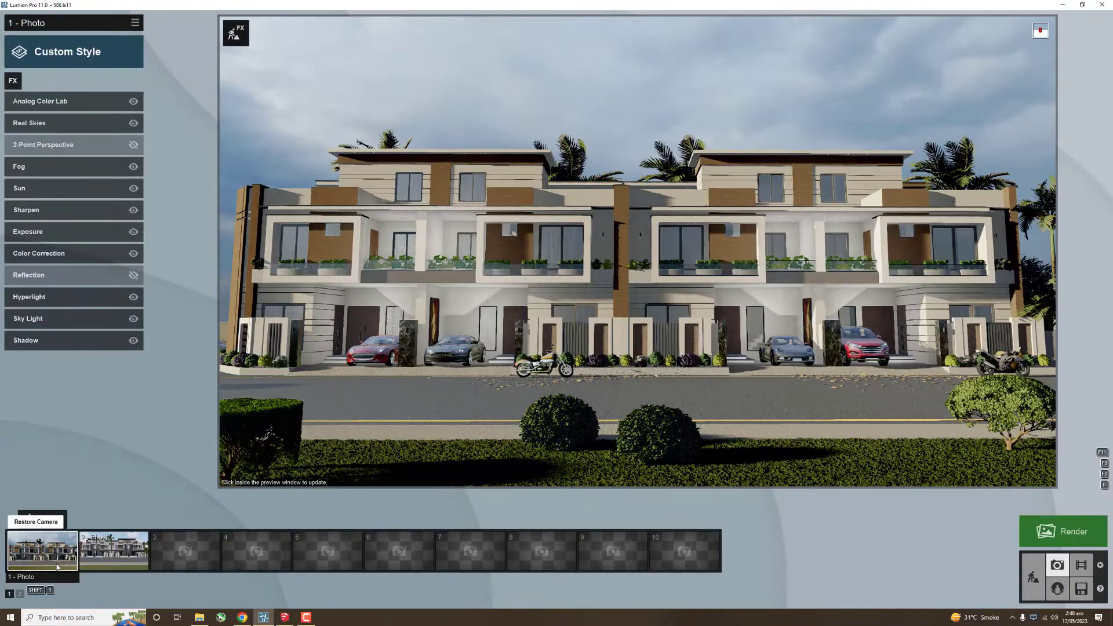
left_click(1032, 577)
left_click(737, 483)
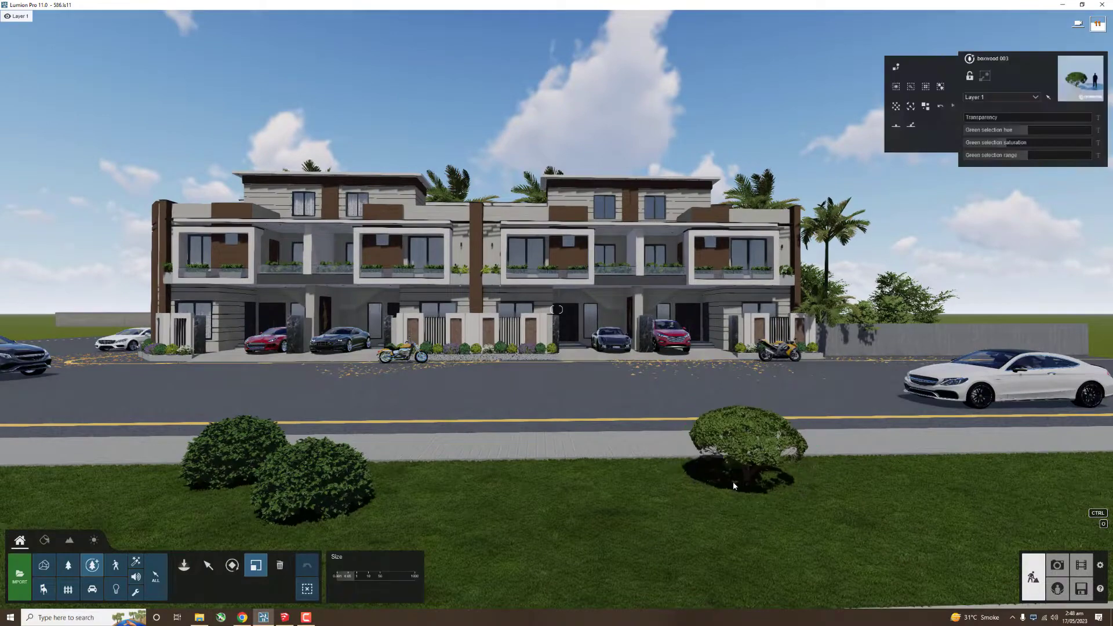
right_click_drag(732, 484, 482, 492)
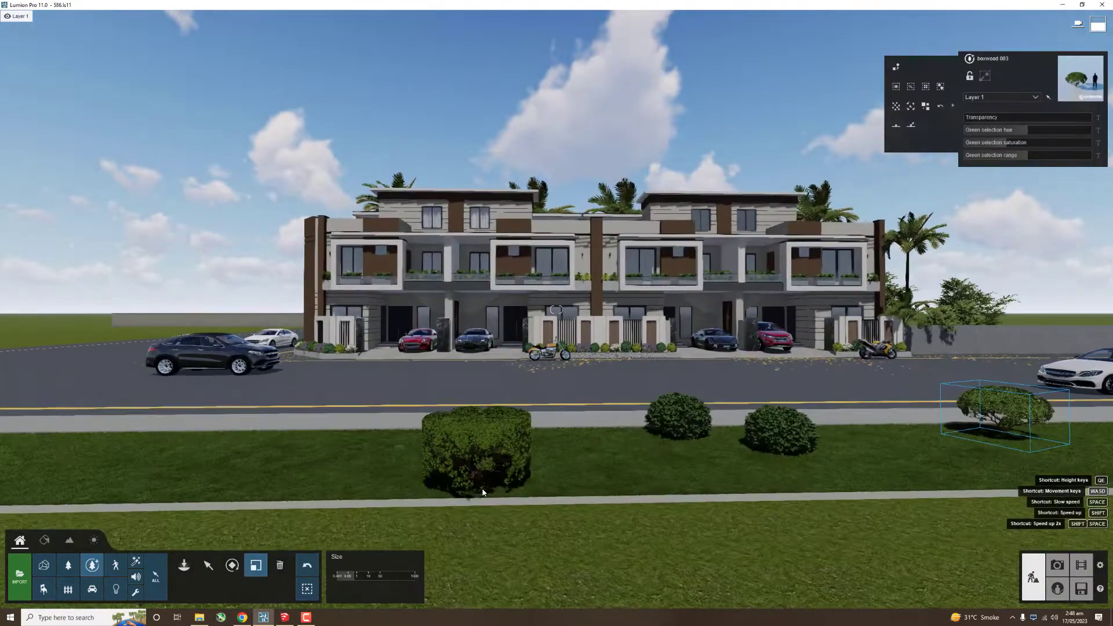
left_click(208, 566)
left_click_drag(477, 492, 530, 473)
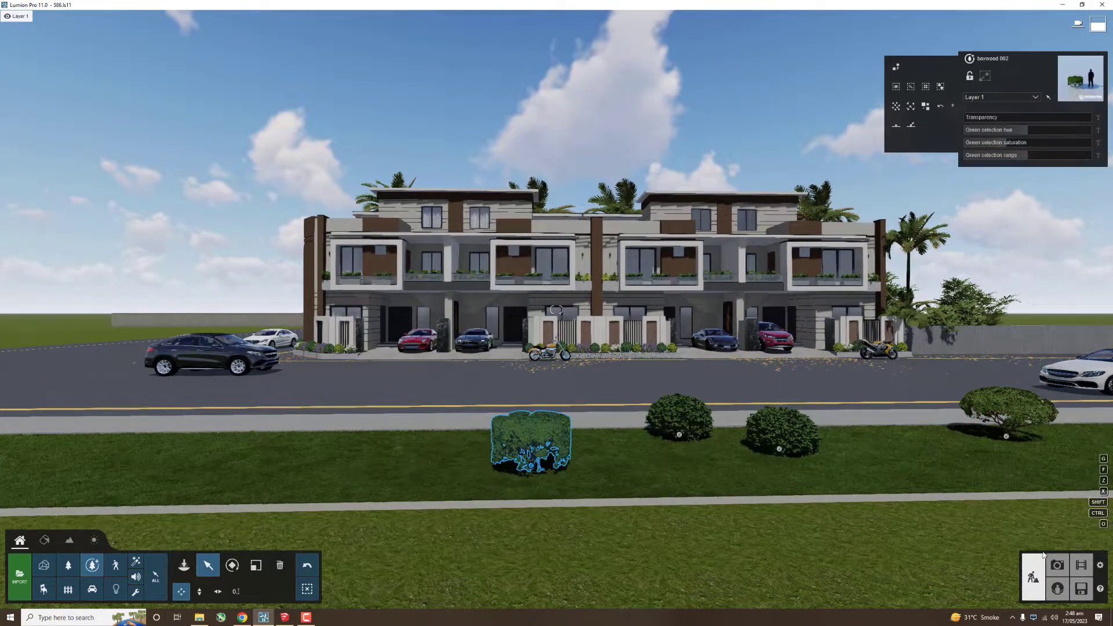
Step: Enable 2-Point Perspective for Photo 1, then shift the square hedge left and round shrub right
left_click(1055, 563)
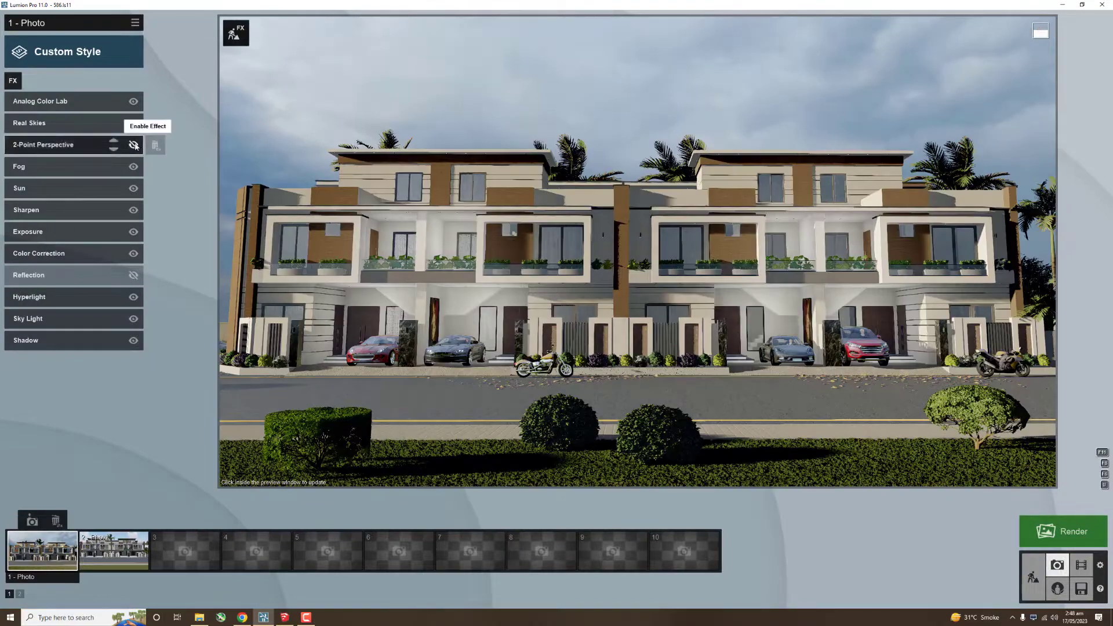
left_click(134, 145)
left_click(277, 56)
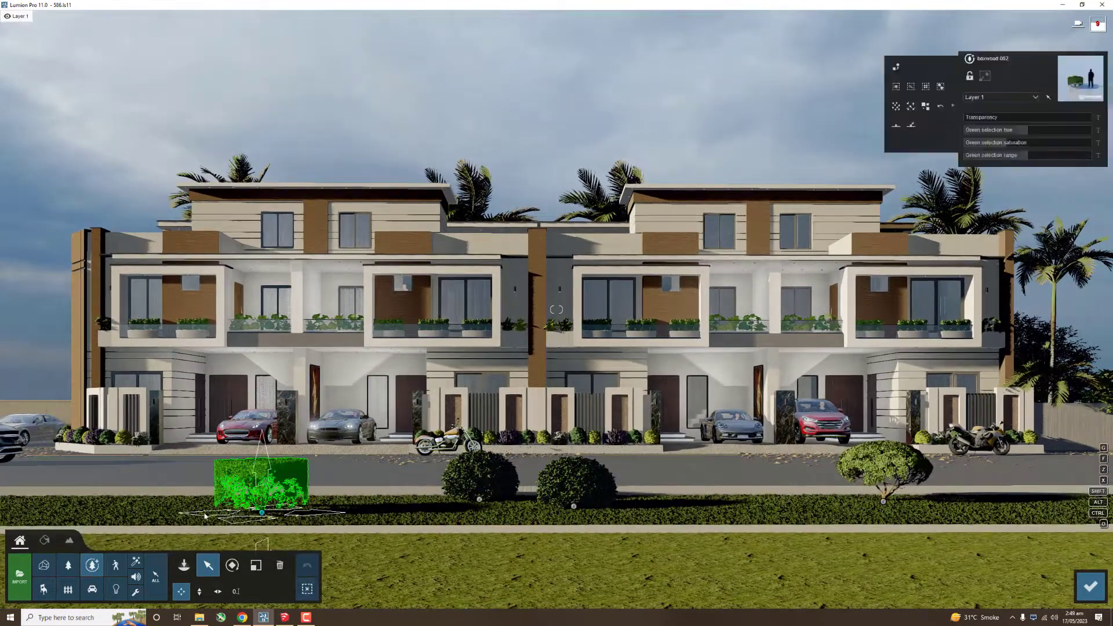
left_click_drag(205, 516, 146, 516)
left_click_drag(883, 501, 897, 504)
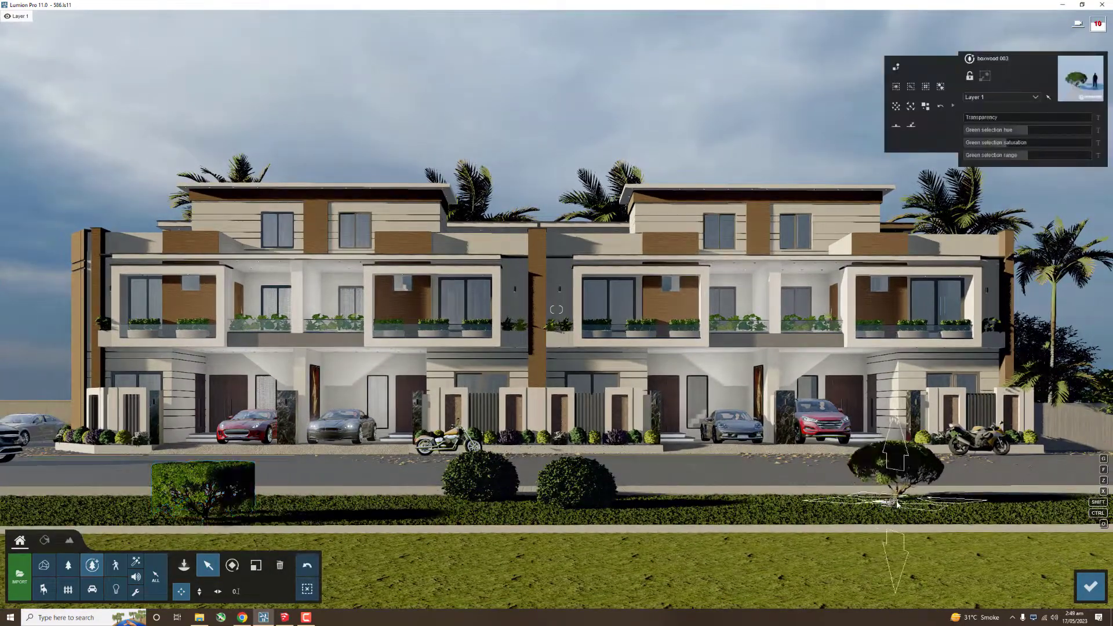
Step: From Photo 1's viewpoint, move the round boxwood shrub further right and reselect the square hedge
left_click(1091, 591)
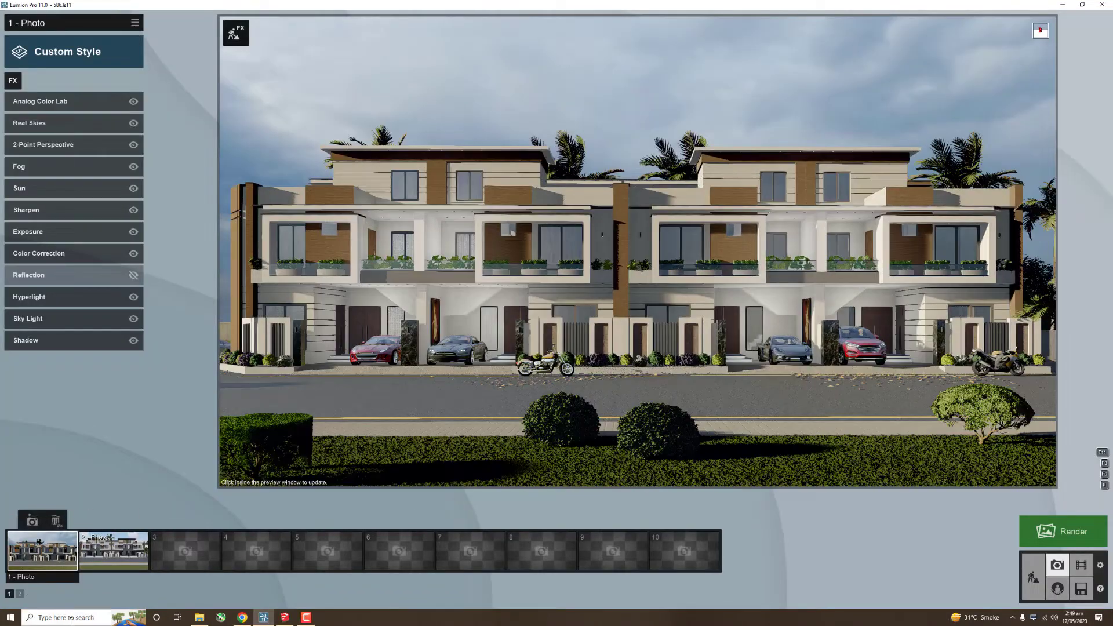
left_click(226, 201)
left_click_drag(1013, 571, 1052, 574)
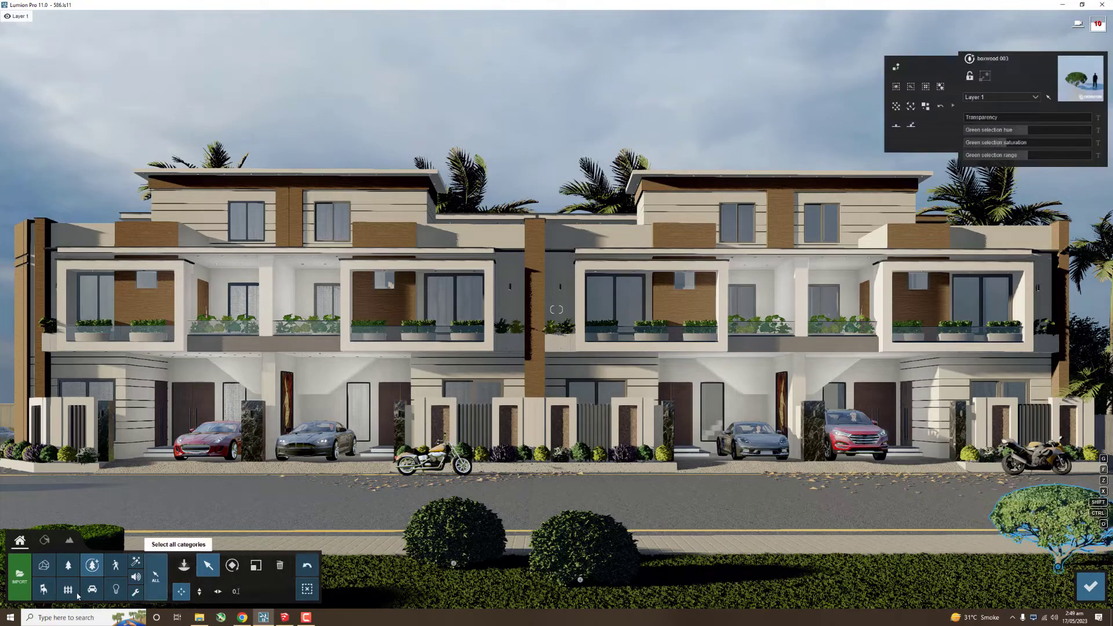
key("s")
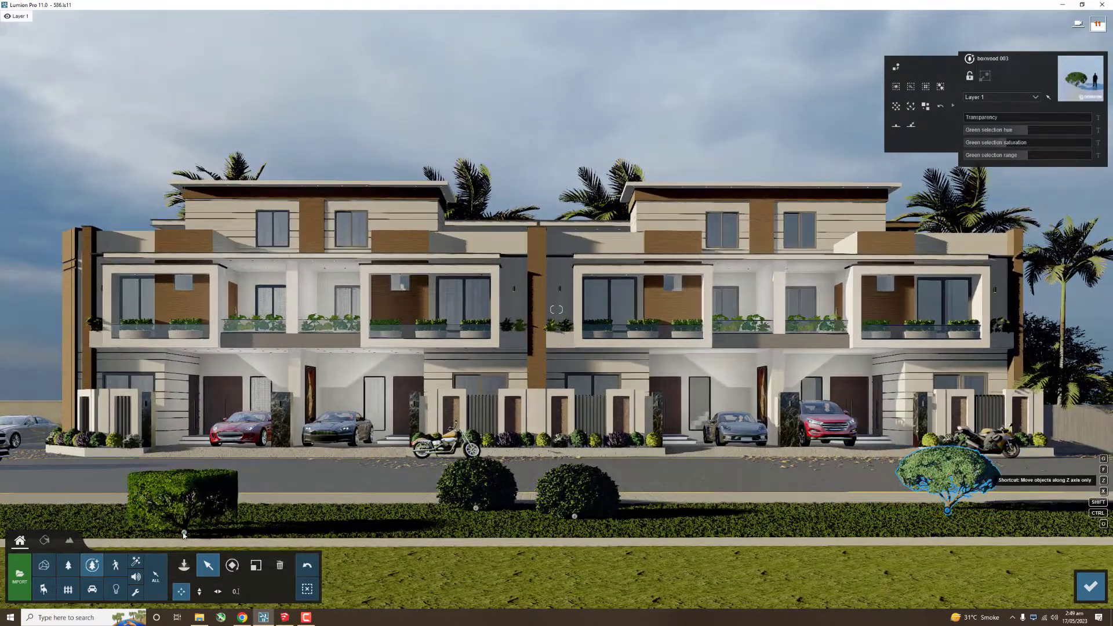
key("w")
left_click(240, 502)
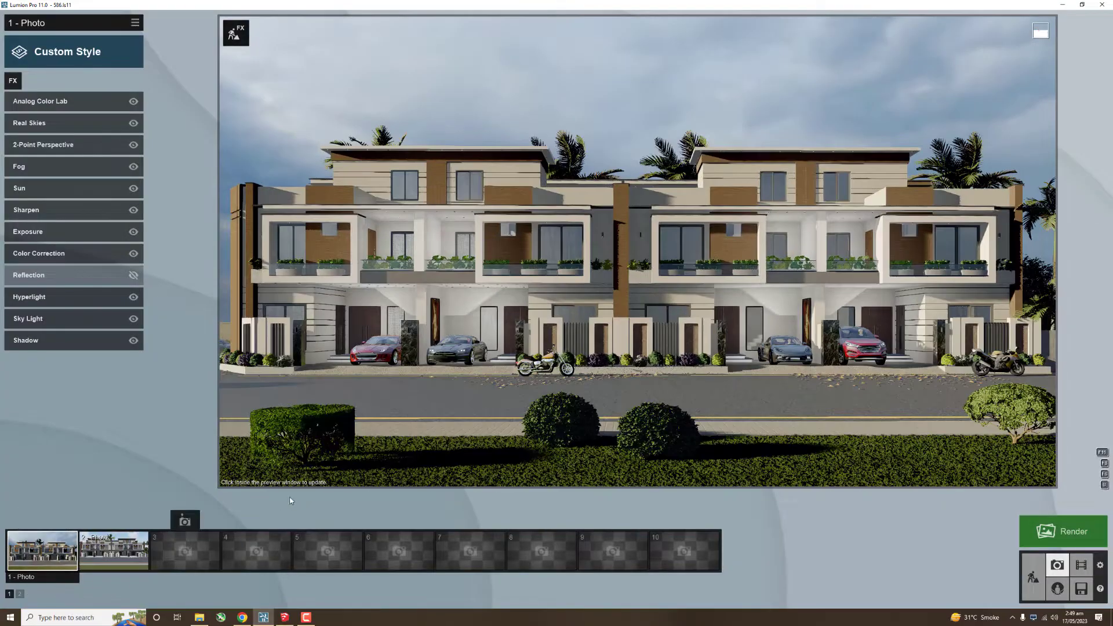
Step: In Photo mode, swing the camera to an angled street-level view of the row houses
left_click(1033, 597)
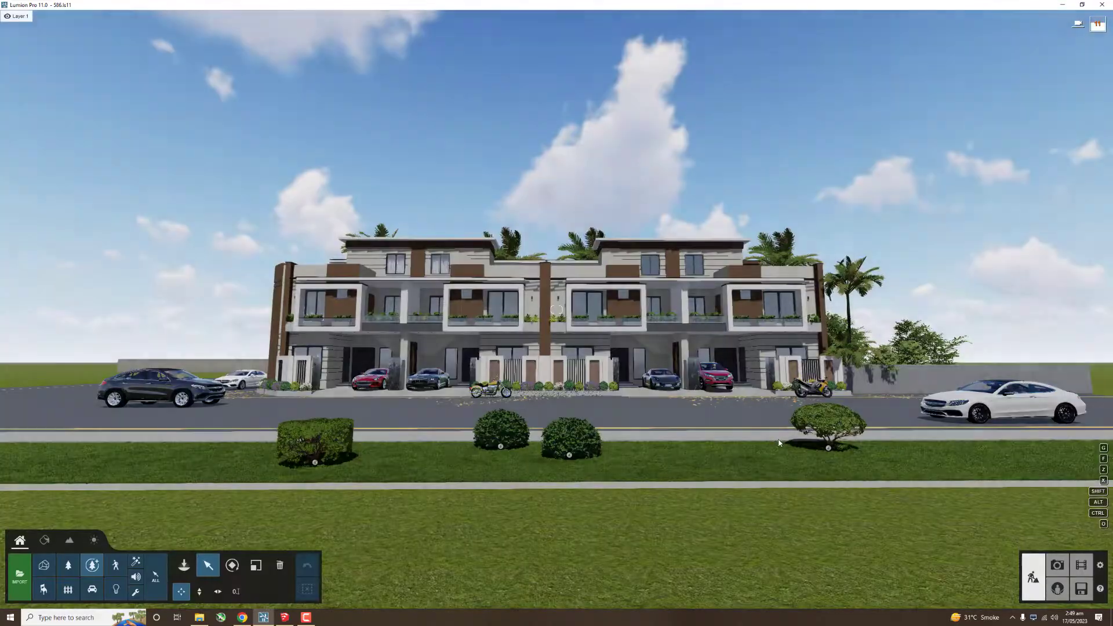
left_click(1057, 565)
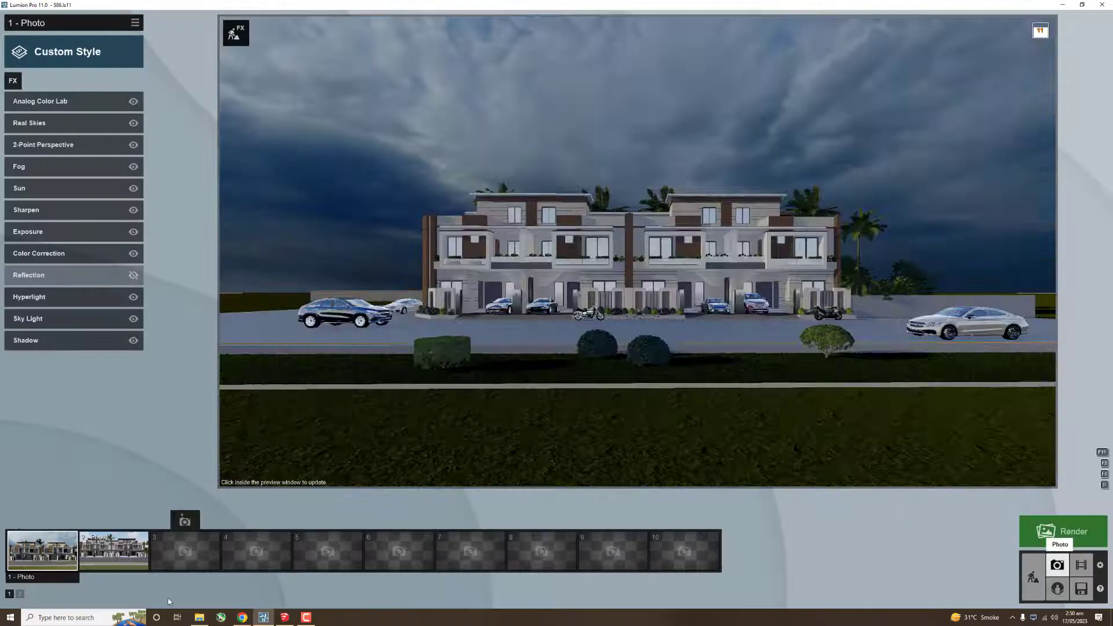
left_click(58, 563)
right_click_drag(296, 449, 638, 252)
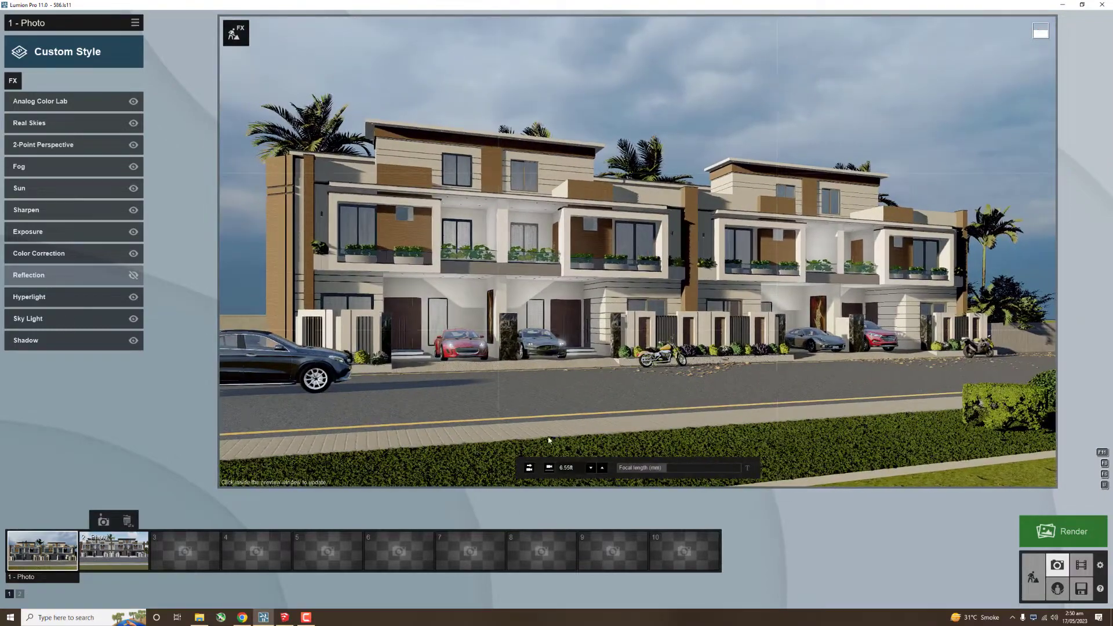
left_click(58, 548)
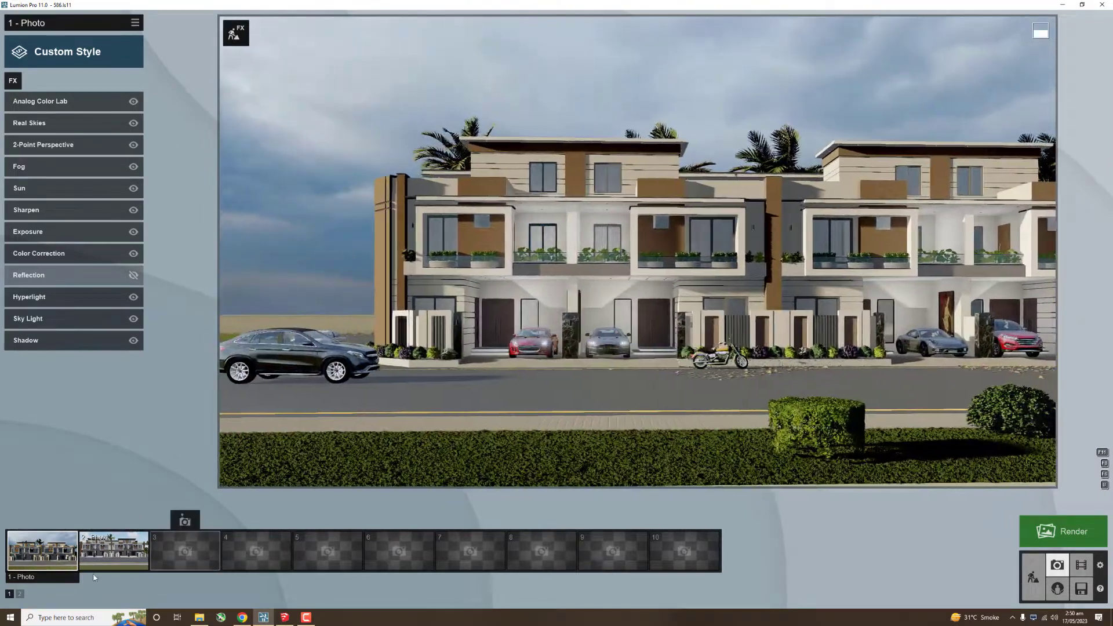
left_click(75, 548)
right_click_drag(522, 348, 406, 348)
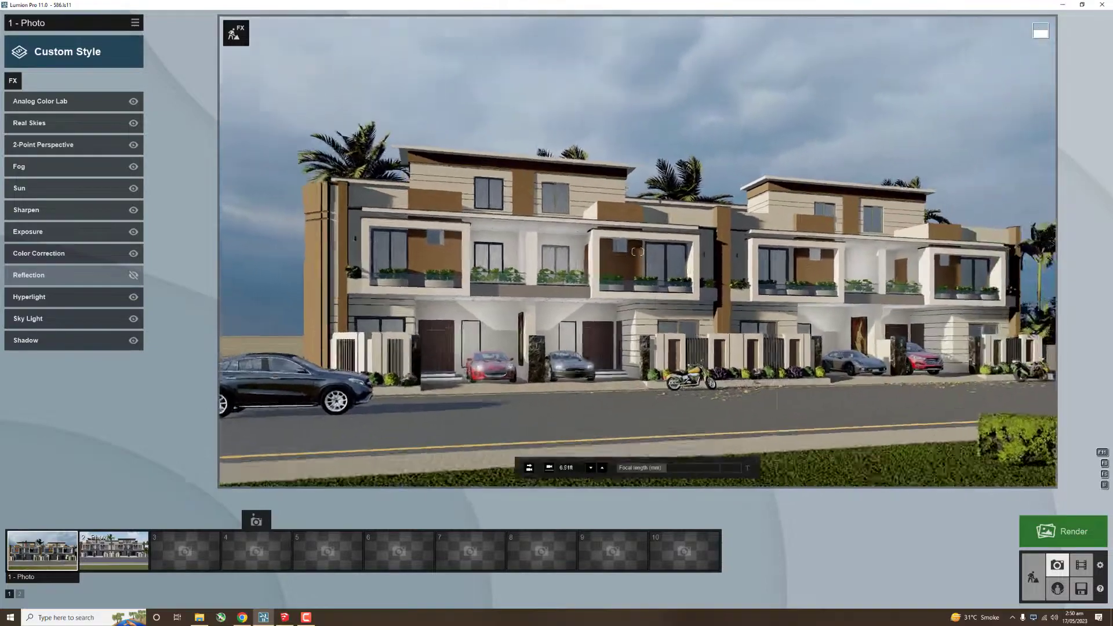
Step: Fine-tune the camera height with Q/E and store the angled view in the tenth photo slot
key("q")
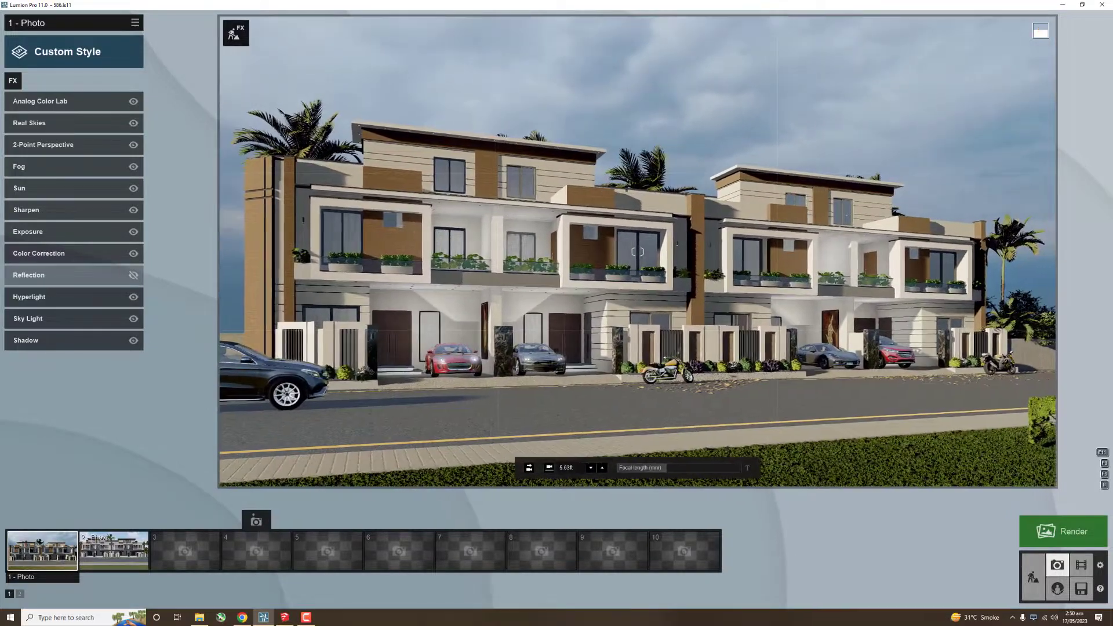
key("e")
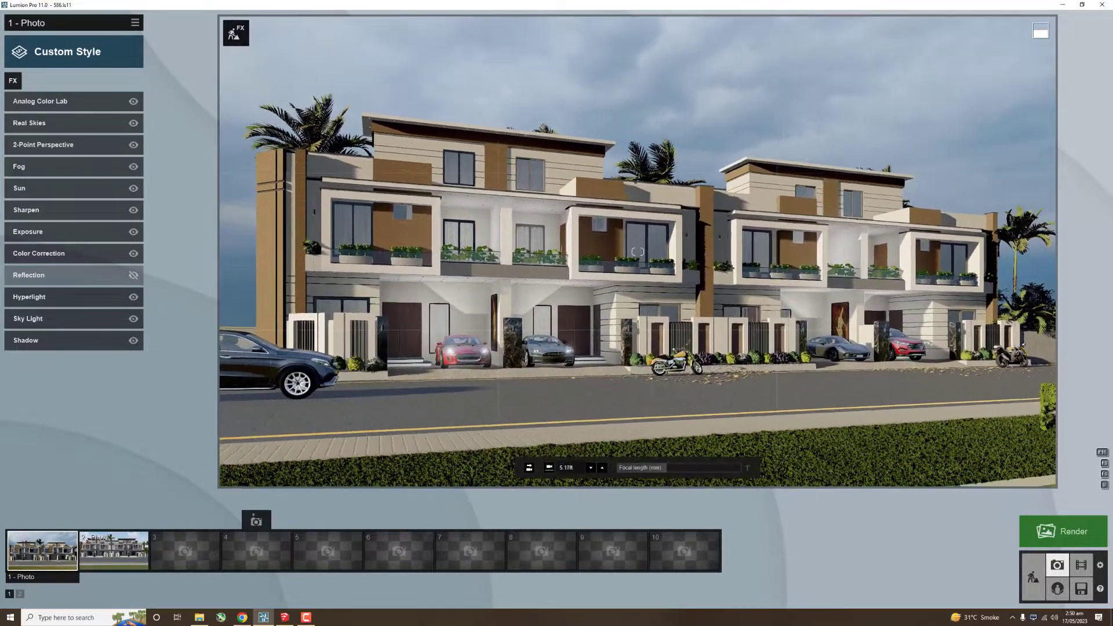
left_click(328, 521)
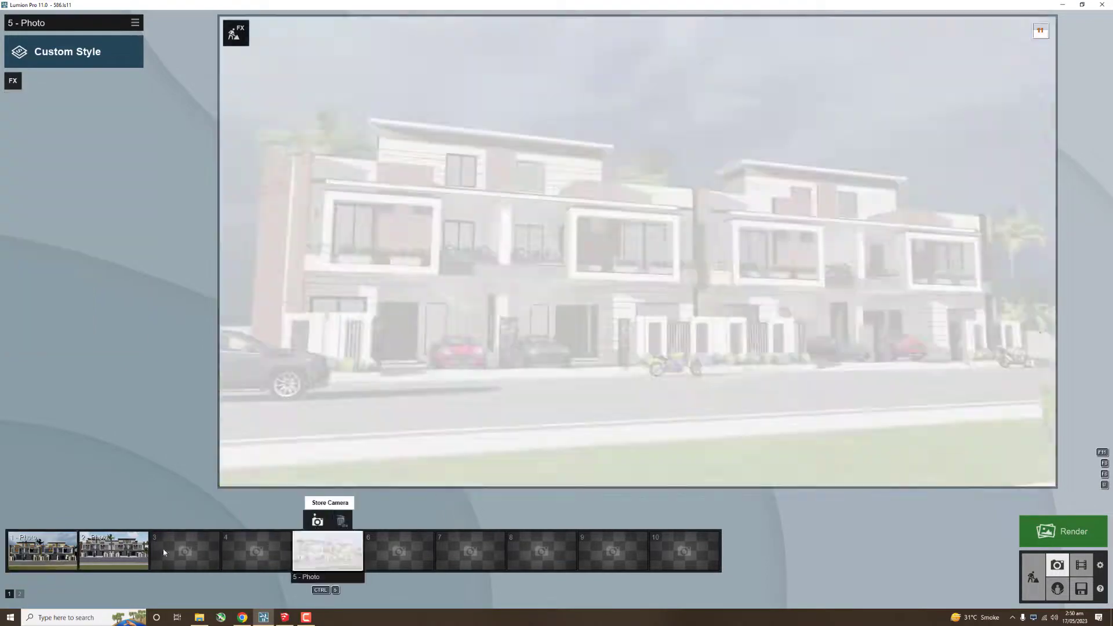
left_click(654, 529)
Step: Rotate Photo 1's Real Skies heading to 87.5°
left_click(101, 542)
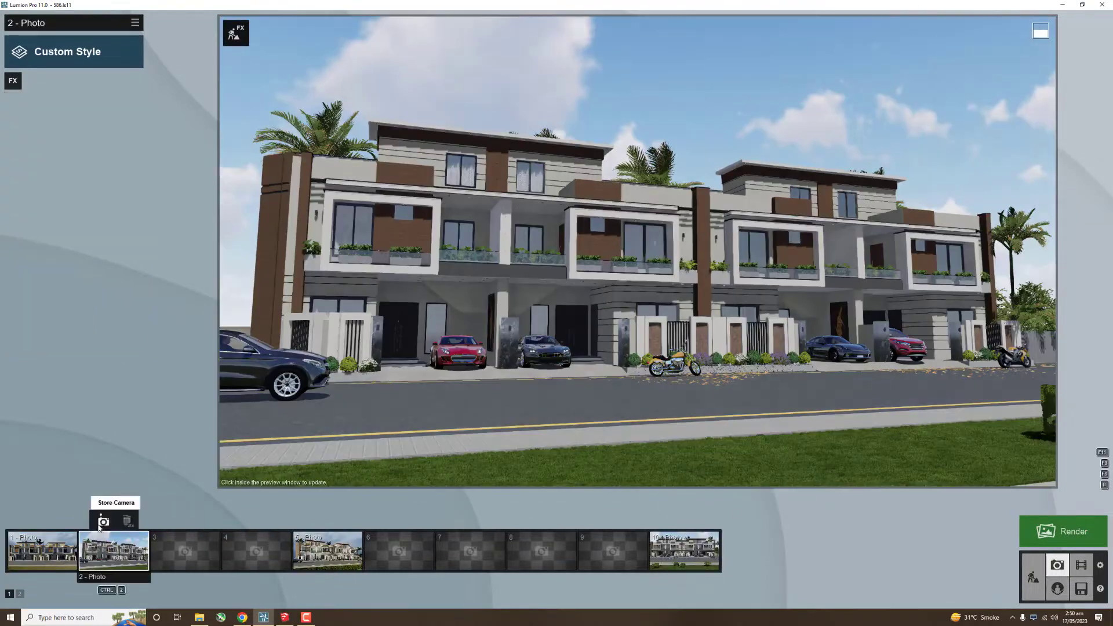
left_click(42, 551)
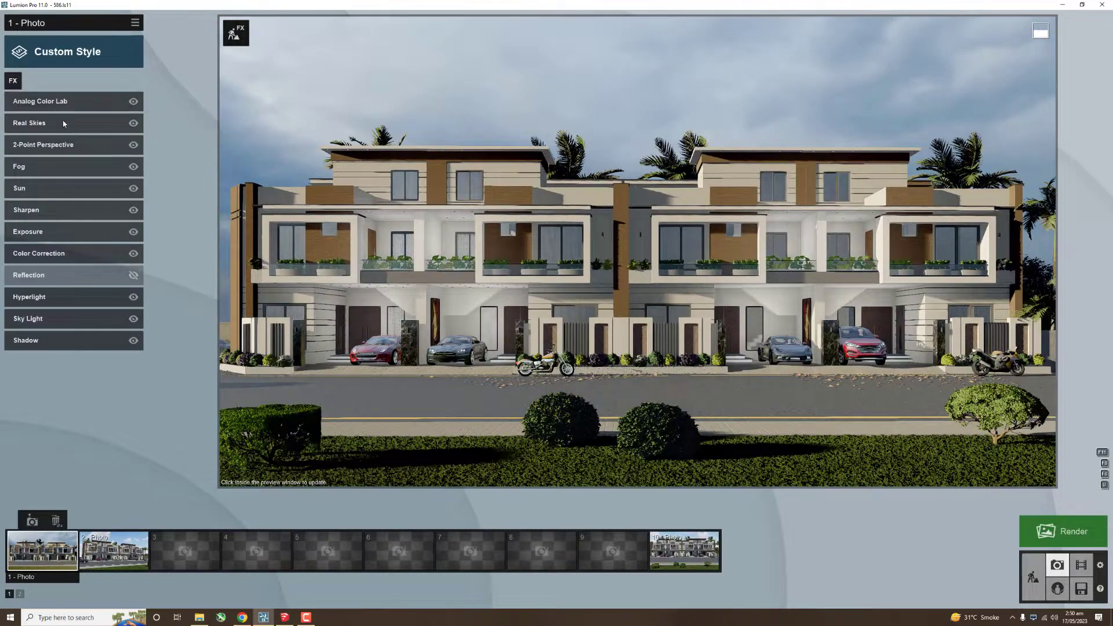
left_click(64, 123)
left_click_drag(69, 153, 100, 190)
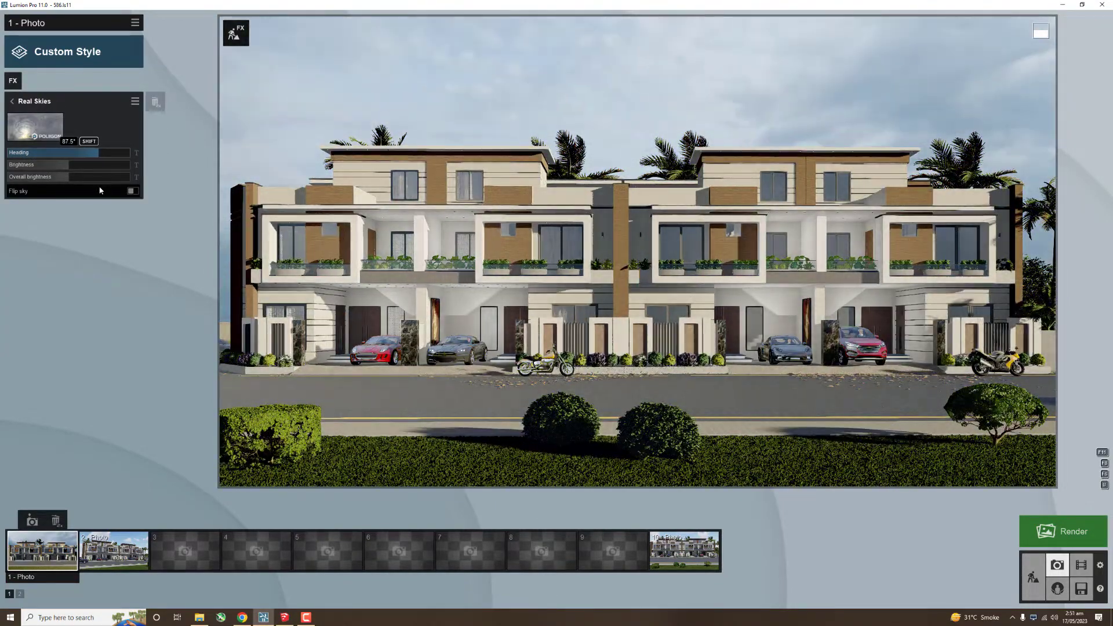
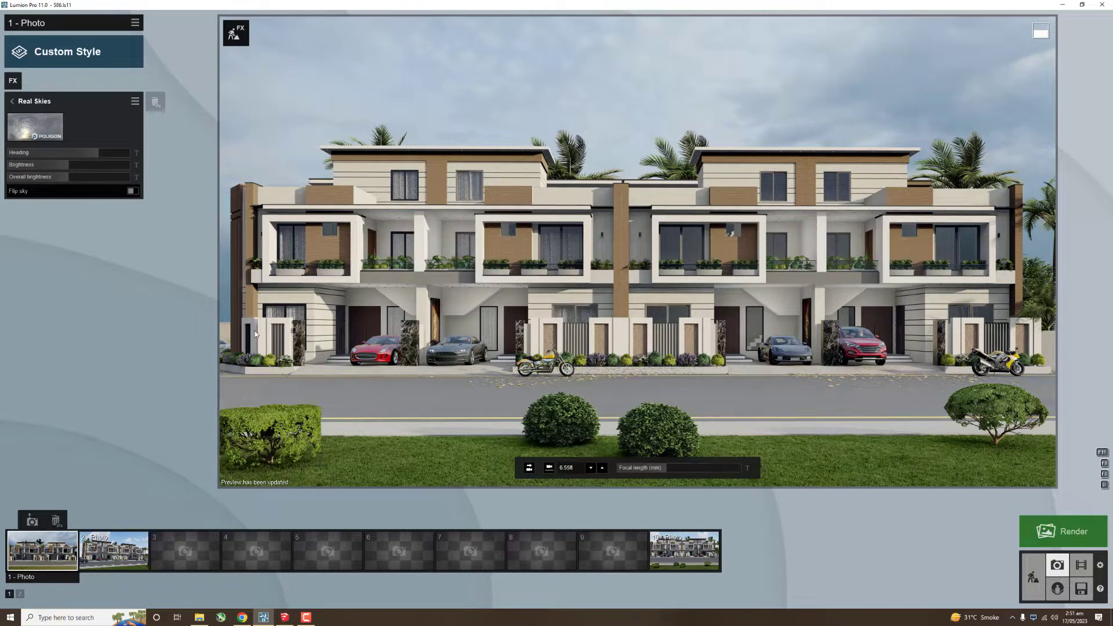
Step: Add a Reflection effect with a reflection plane on the road surface
left_click(12, 81)
left_click(35, 268)
left_click(28, 127)
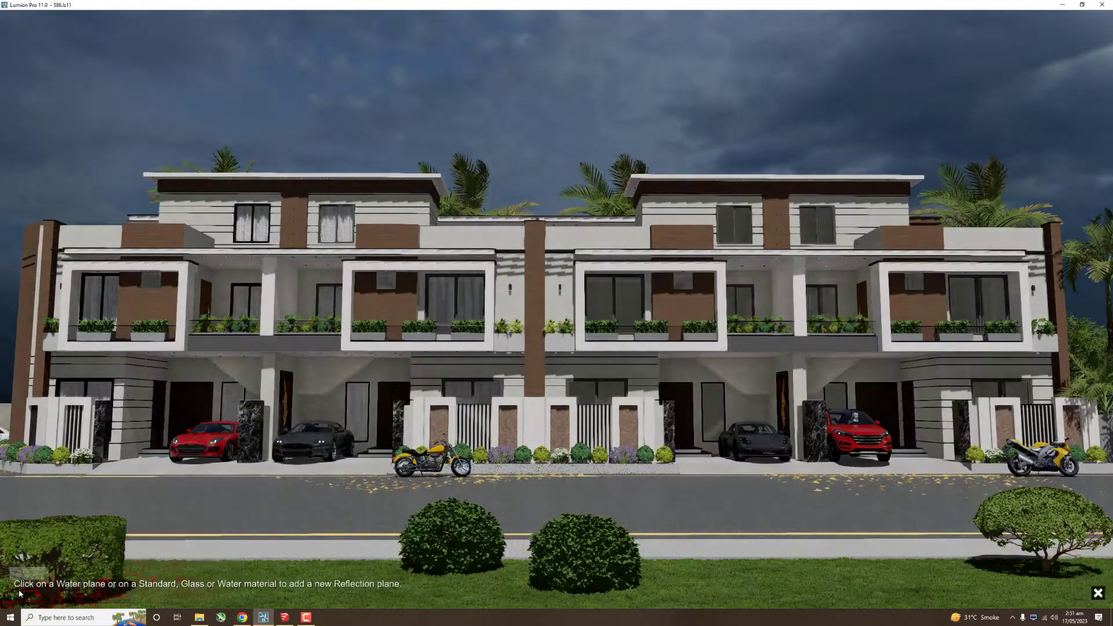
left_click(290, 522)
left_click(1097, 593)
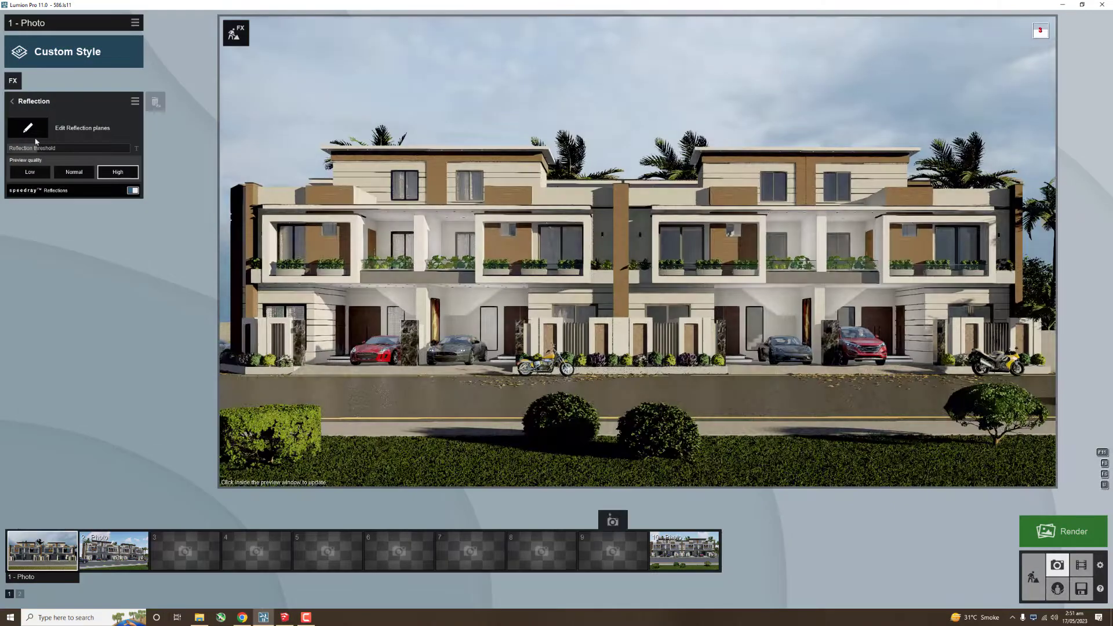
left_click(12, 101)
Step: Add a Weather > Precipitation effect and set its precipitation phase to 0.4
left_click(13, 81)
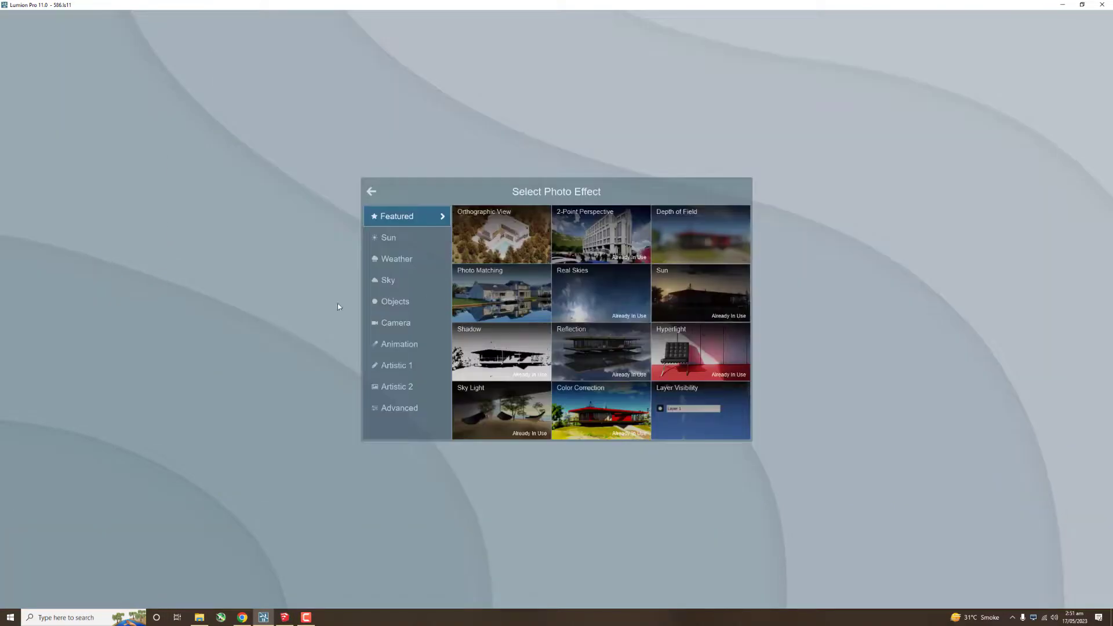
left_click(397, 258)
left_click(695, 237)
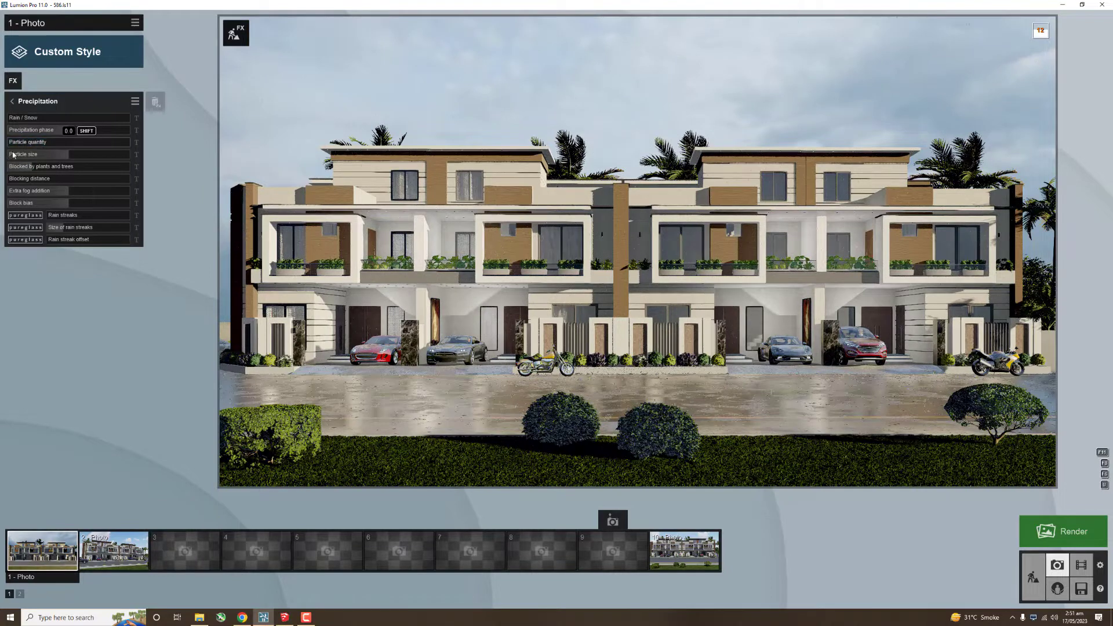
left_click_drag(56, 128, 39, 137)
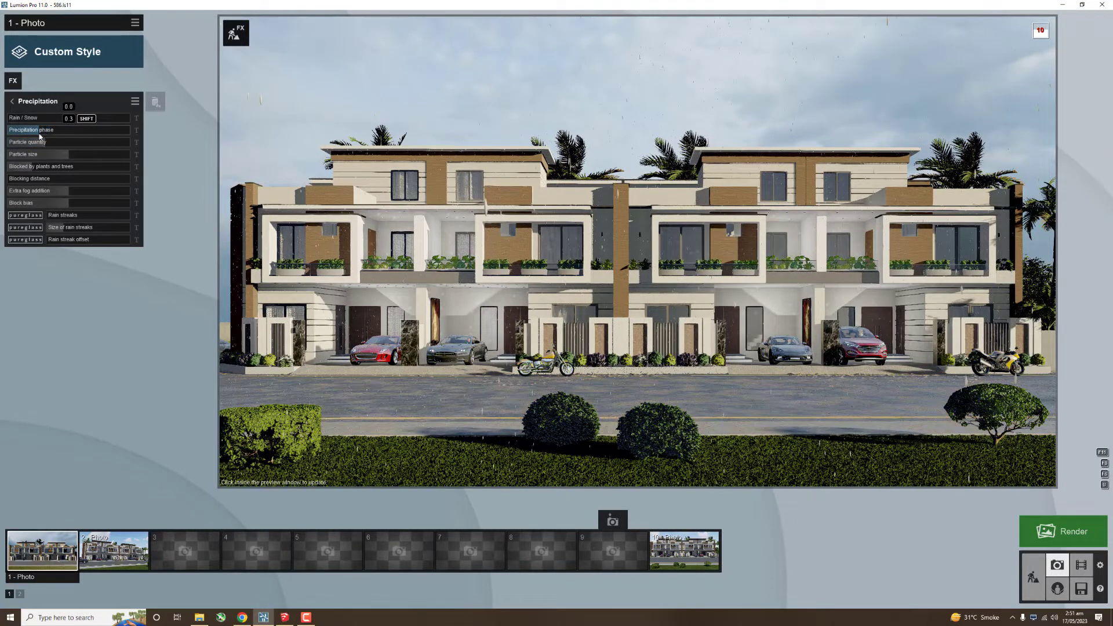
left_click(136, 139)
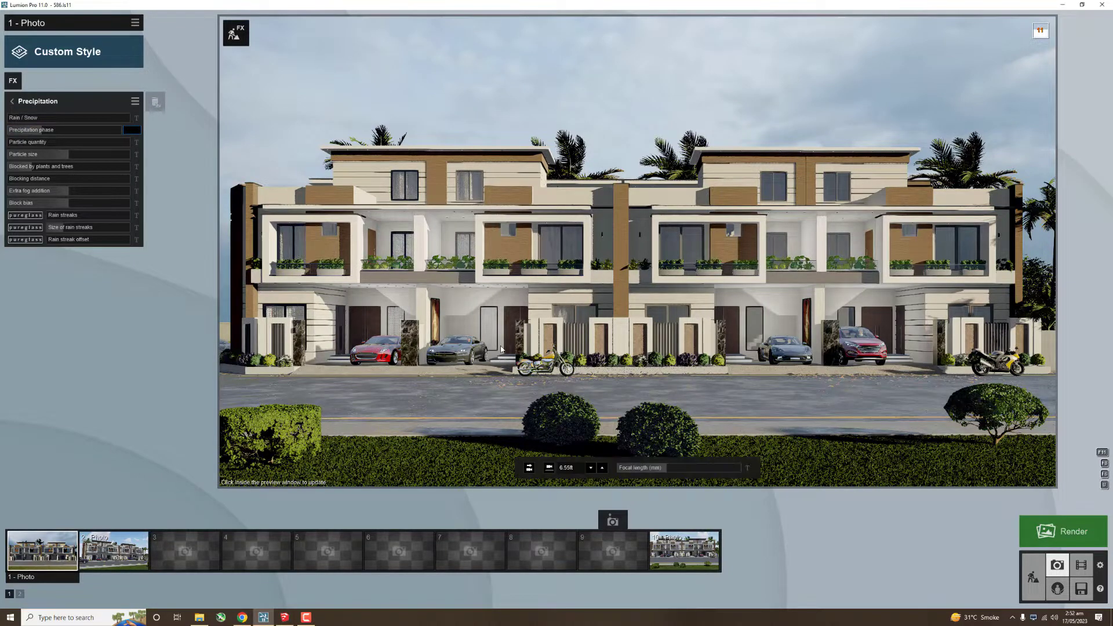
type("0.5")
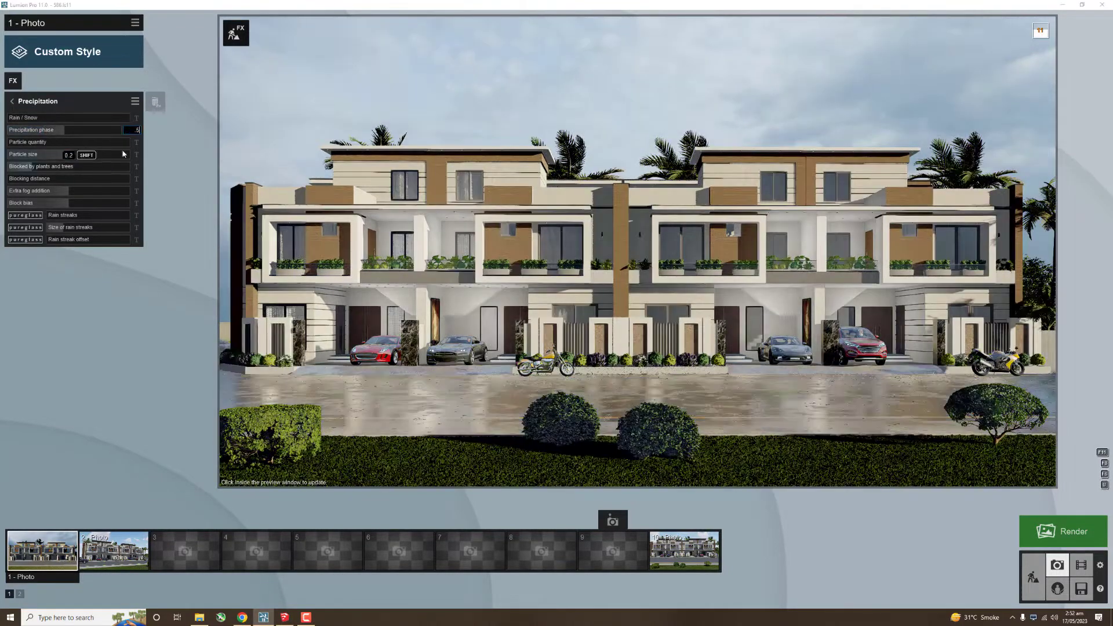
key("BackSpace")
type("4")
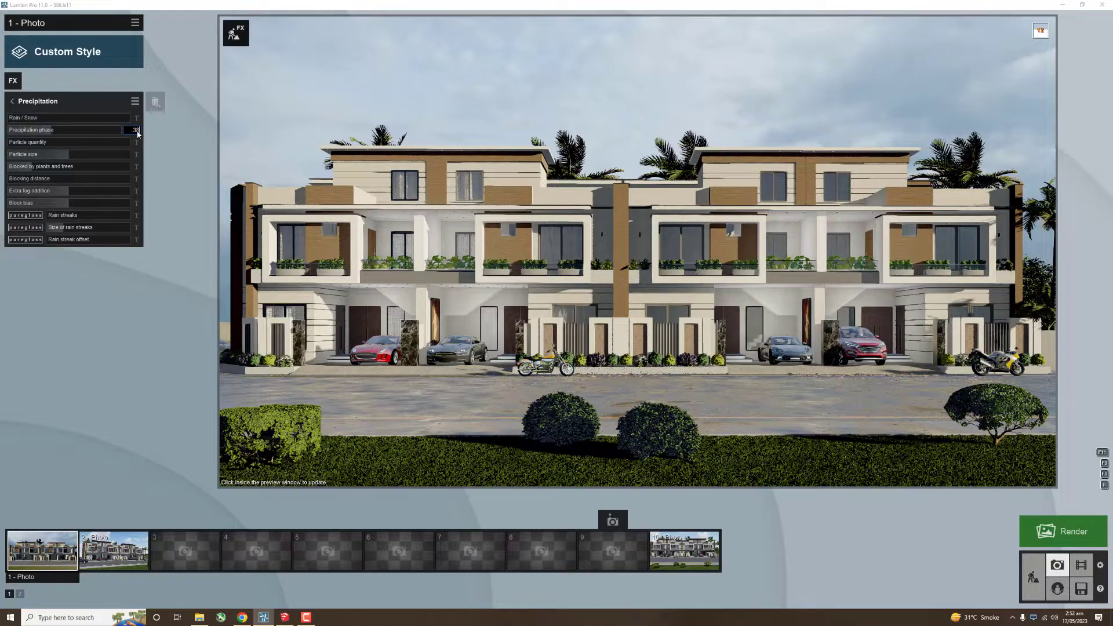
left_click(662, 242)
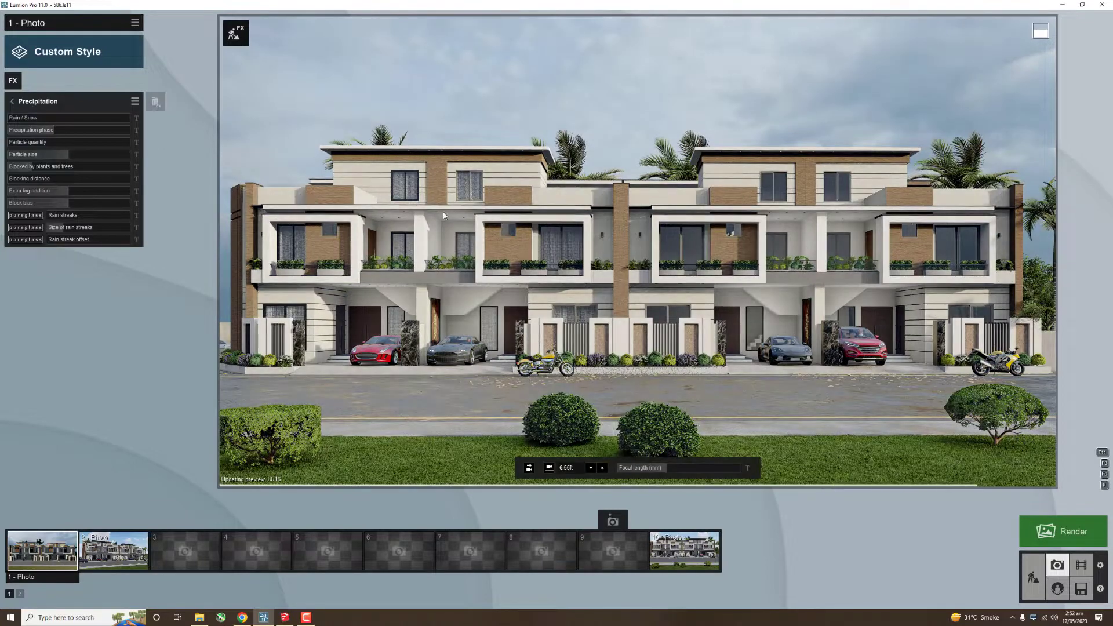
Step: Copy Photo 1's effects onto Photo 2, store Photo 2's camera, and go to Build mode
left_click(13, 102)
left_click(102, 54)
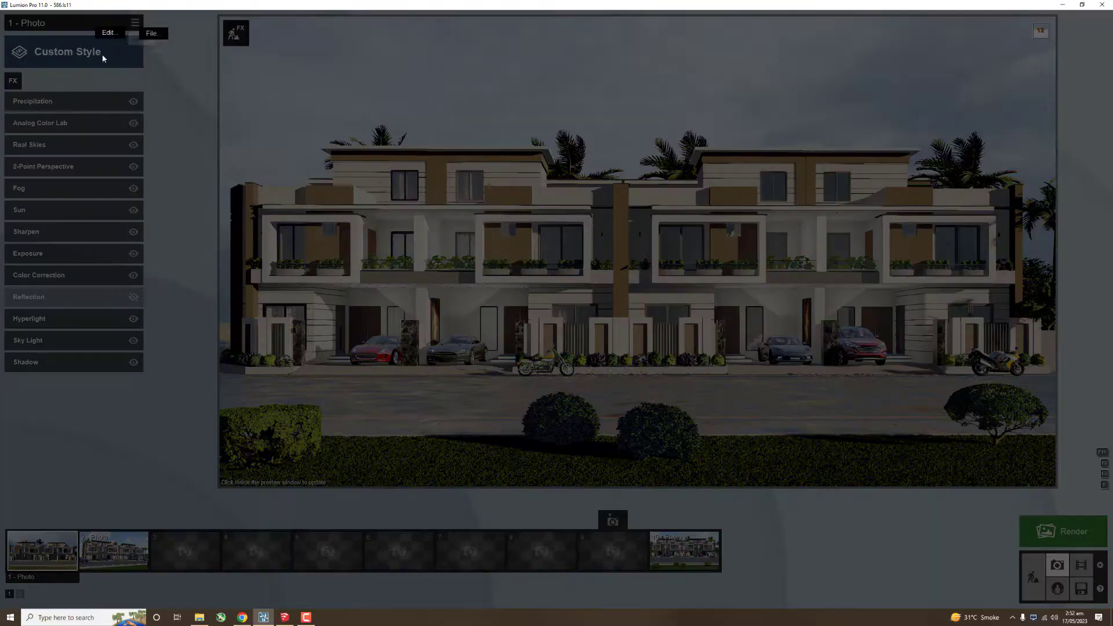
left_click(142, 47)
left_click(114, 551)
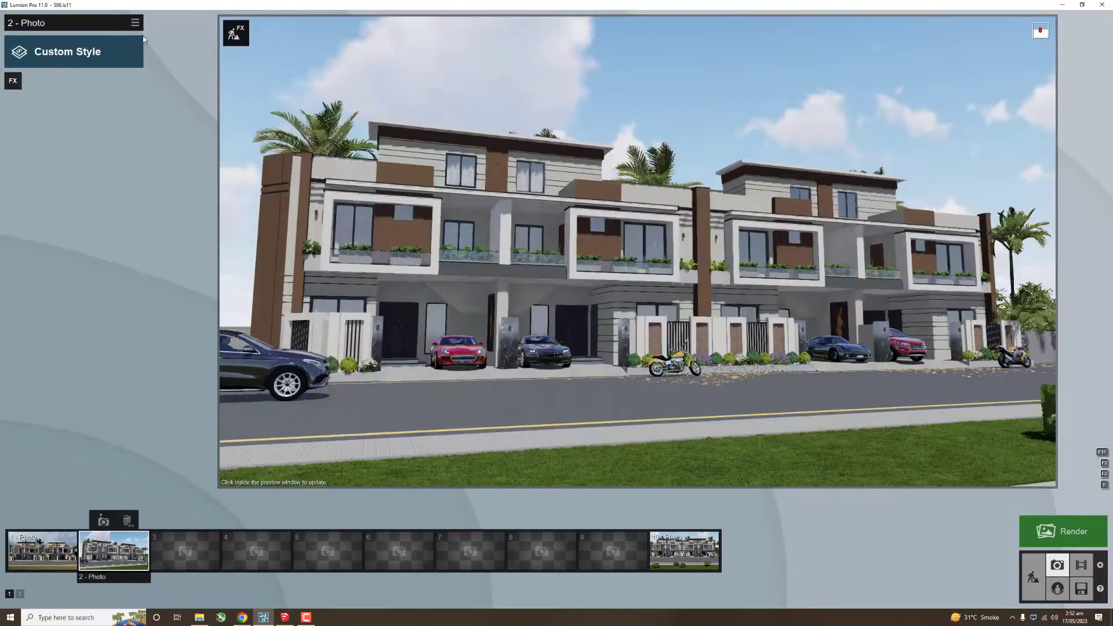
left_click(135, 22)
left_click(114, 60)
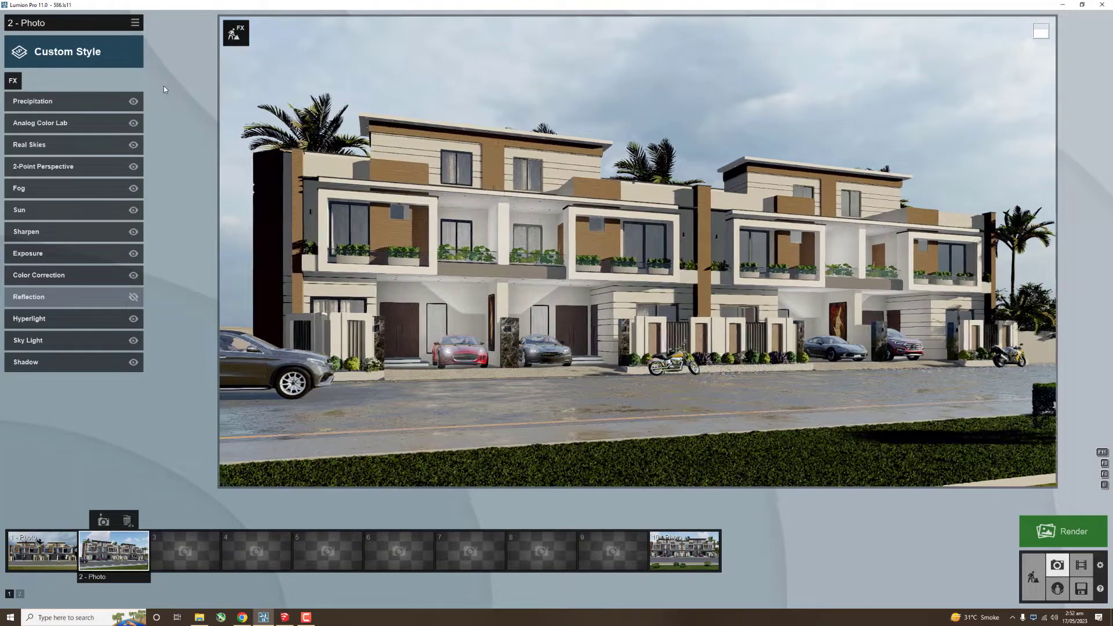
left_click(103, 520)
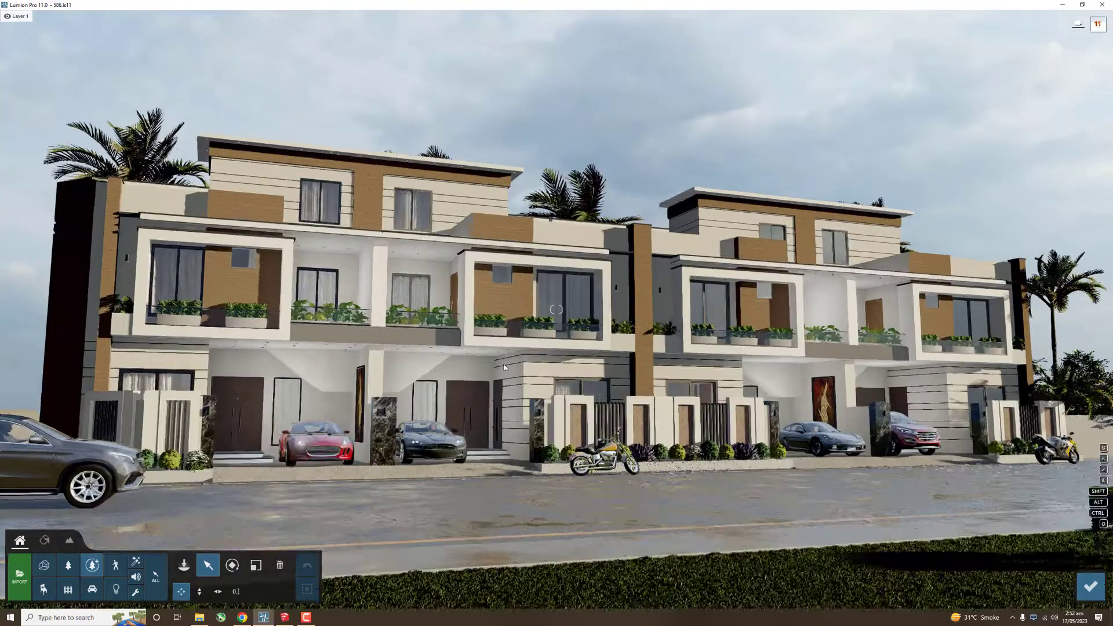
left_click(1033, 577)
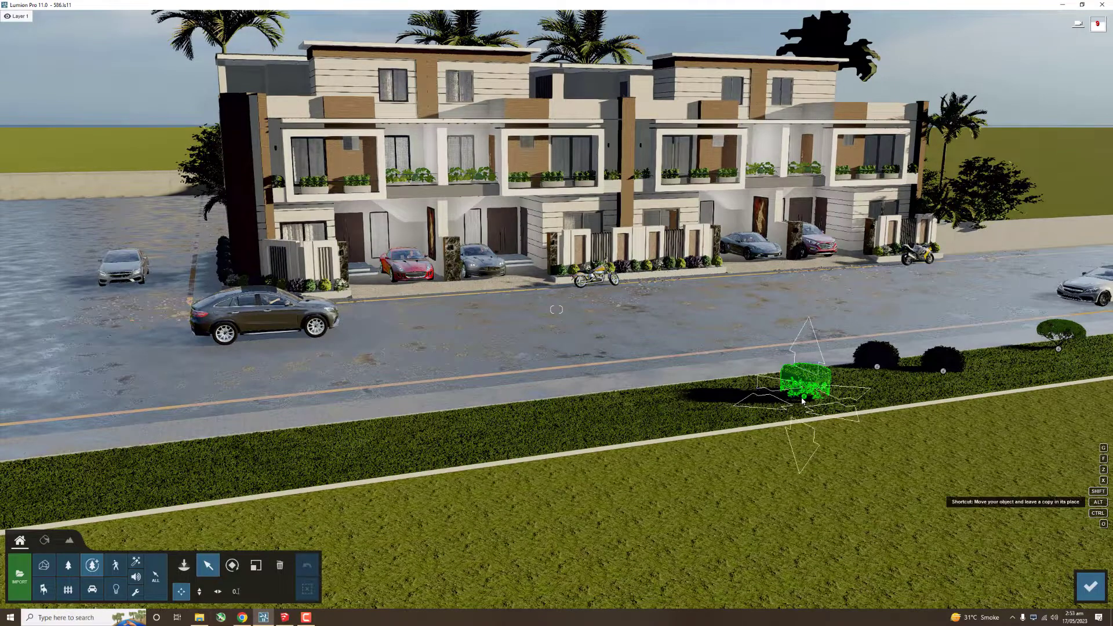
Step: Shift the four verge bushes left and add a copied bush further along the verge
left_click_drag(802, 399, 601, 415)
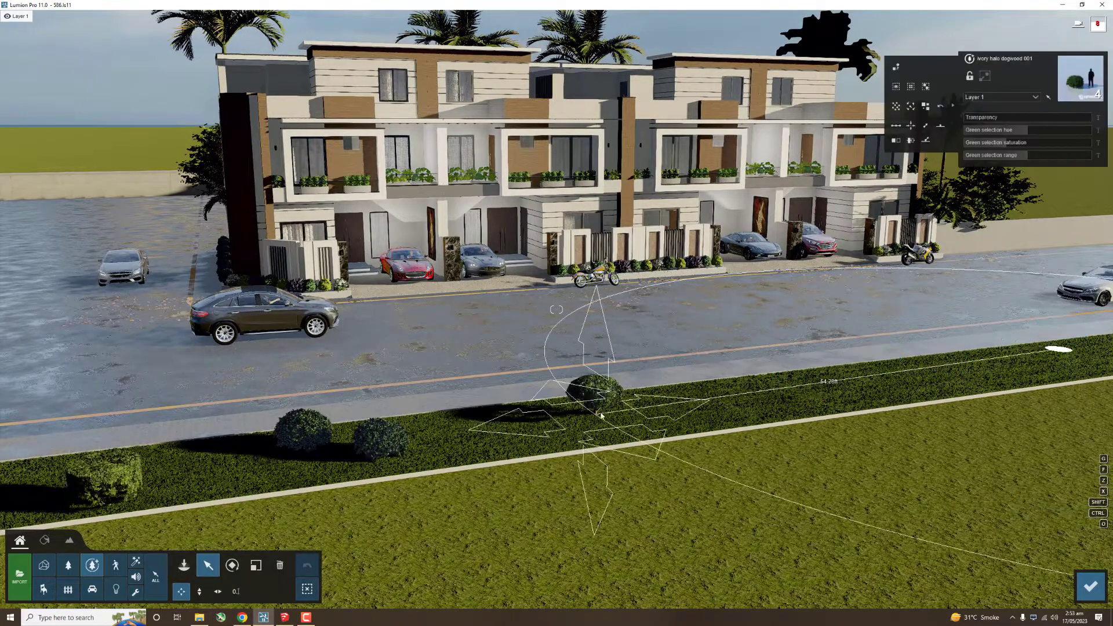
key("ctrl+z")
key("ctrl+z")
left_click_drag(875, 371, 515, 418, "alt")
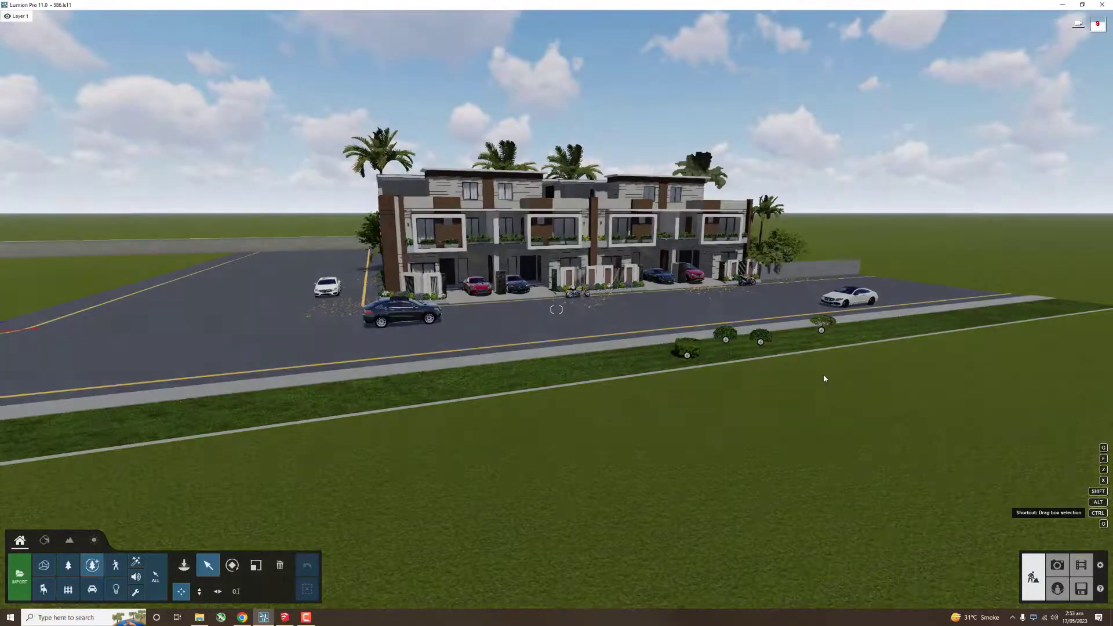
left_click_drag(824, 379, 666, 313, "ctrl")
left_click_drag(822, 330, 565, 360)
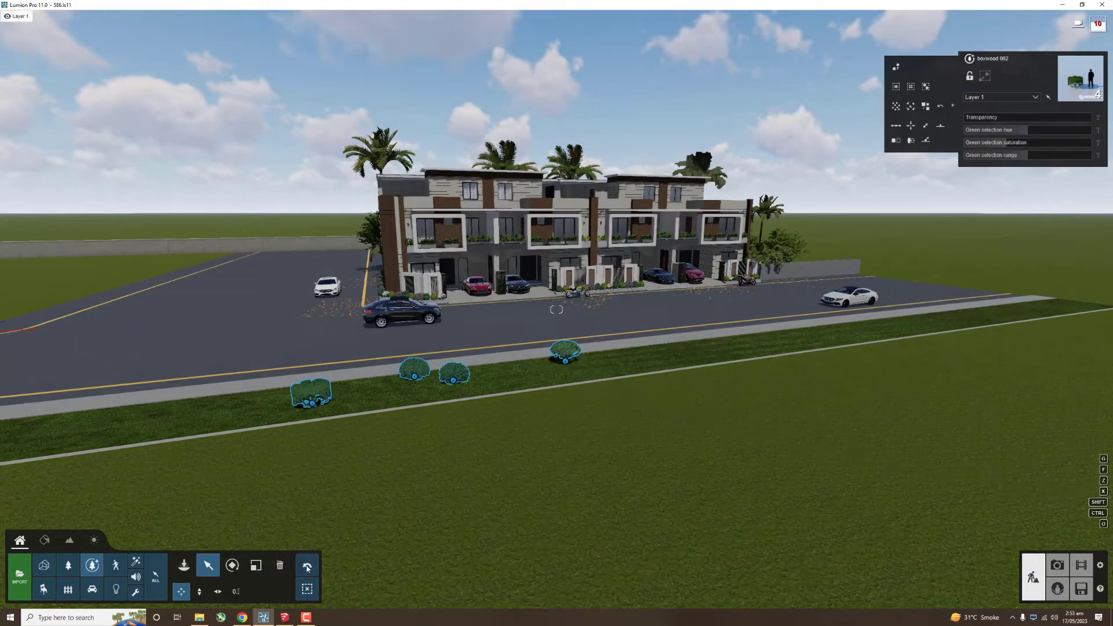
left_click(308, 589)
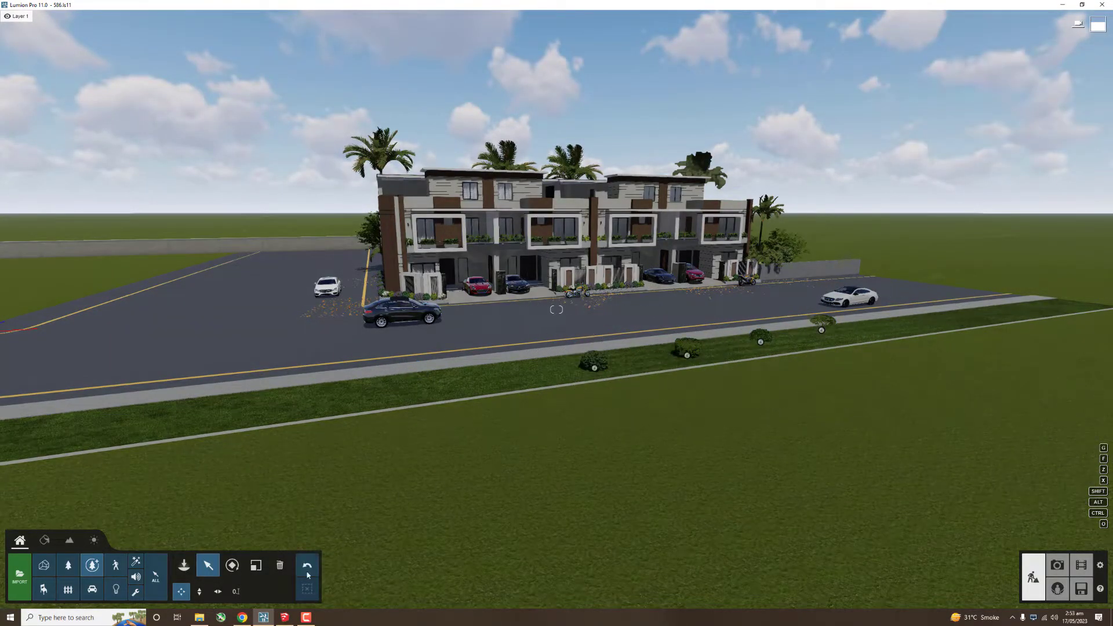
Step: Place a boxwood bush from the Fine-detail Nature library on the verge
key("w")
left_click(93, 565)
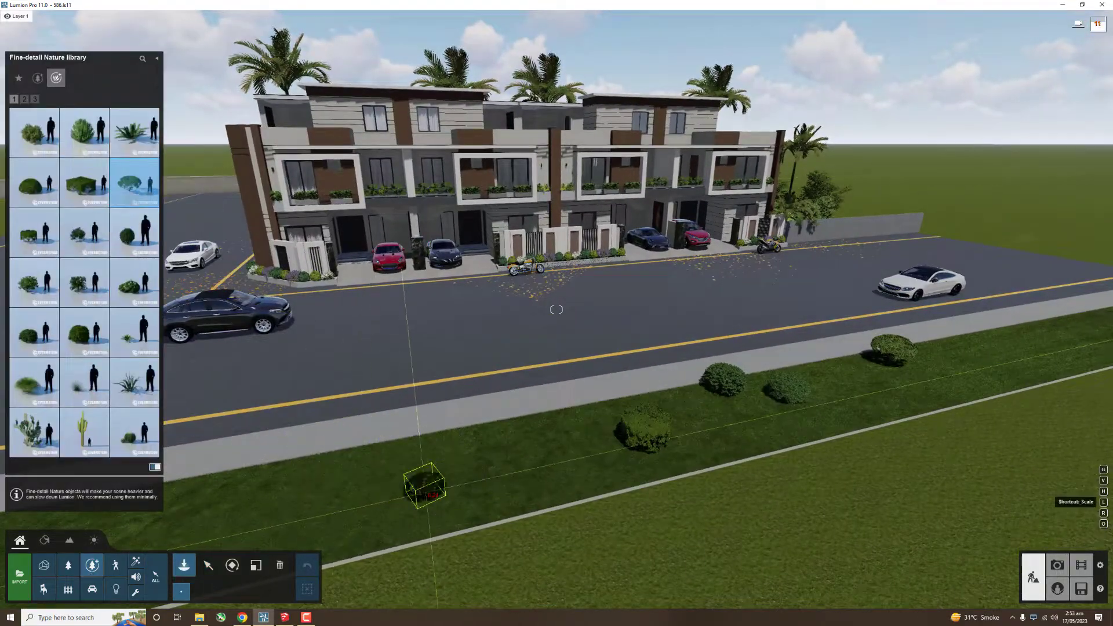
left_click(397, 469)
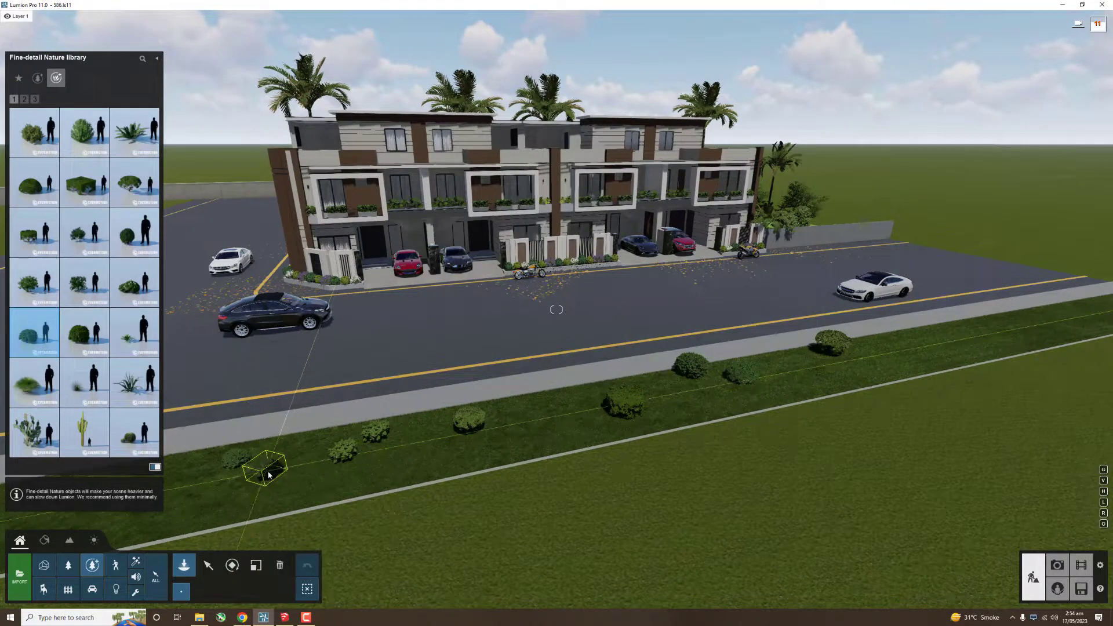
Step: Check Photo 2's view, then move the bush beside the car along the verge
left_click(1056, 563)
left_click(134, 546)
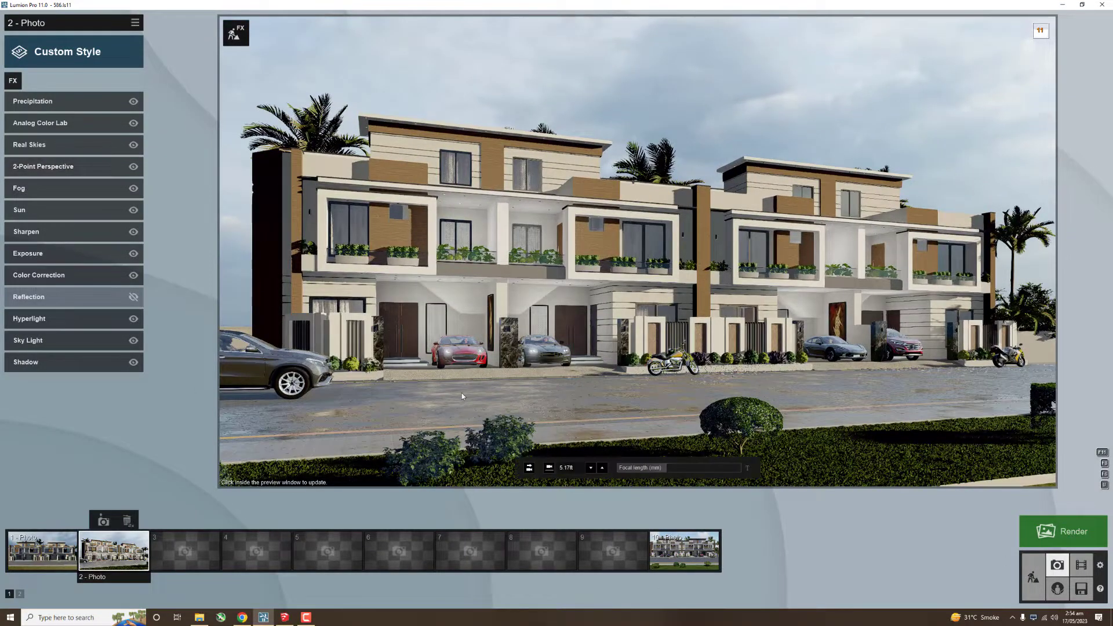
key("s")
left_click(236, 33)
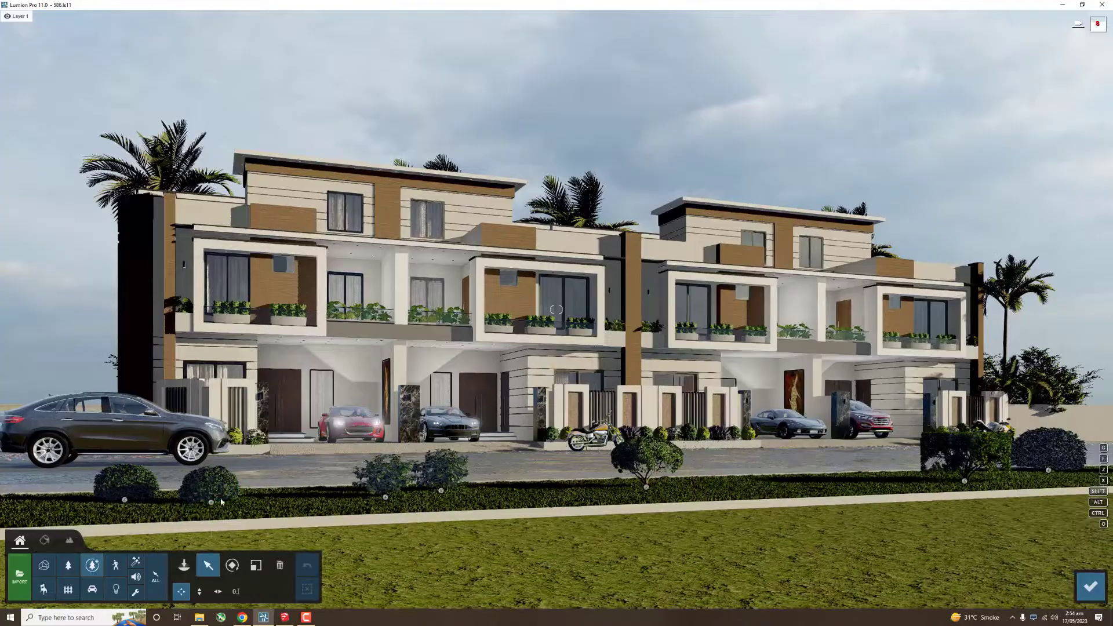
left_click(701, 494)
left_click_drag(520, 494, 674, 500)
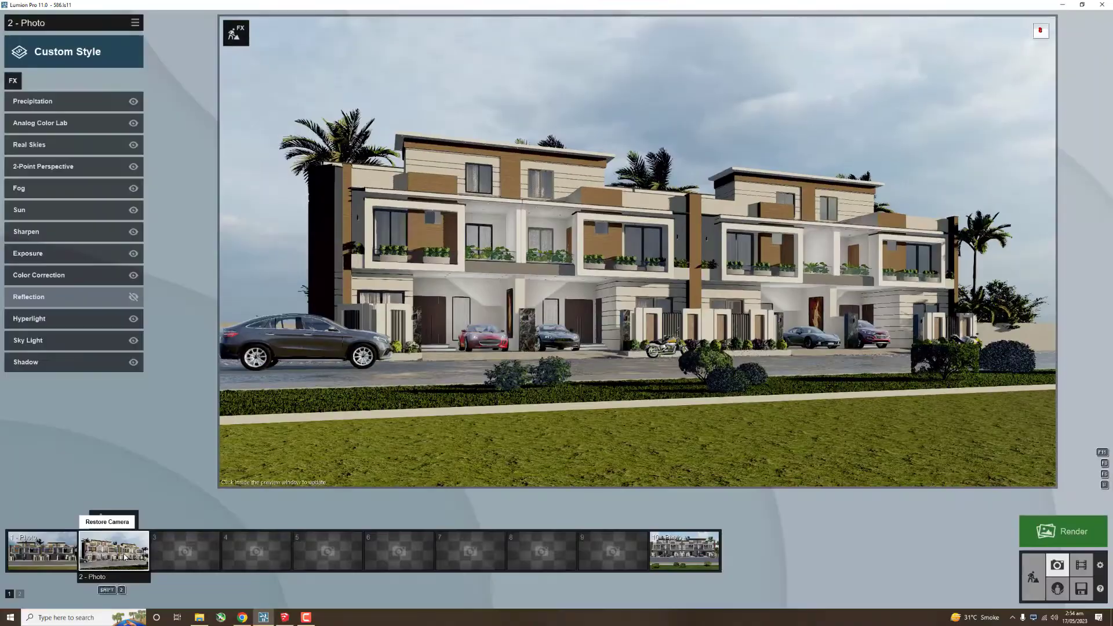
Step: Place another boxwood shrub on the lawn behind the verge bushes
left_click(124, 556)
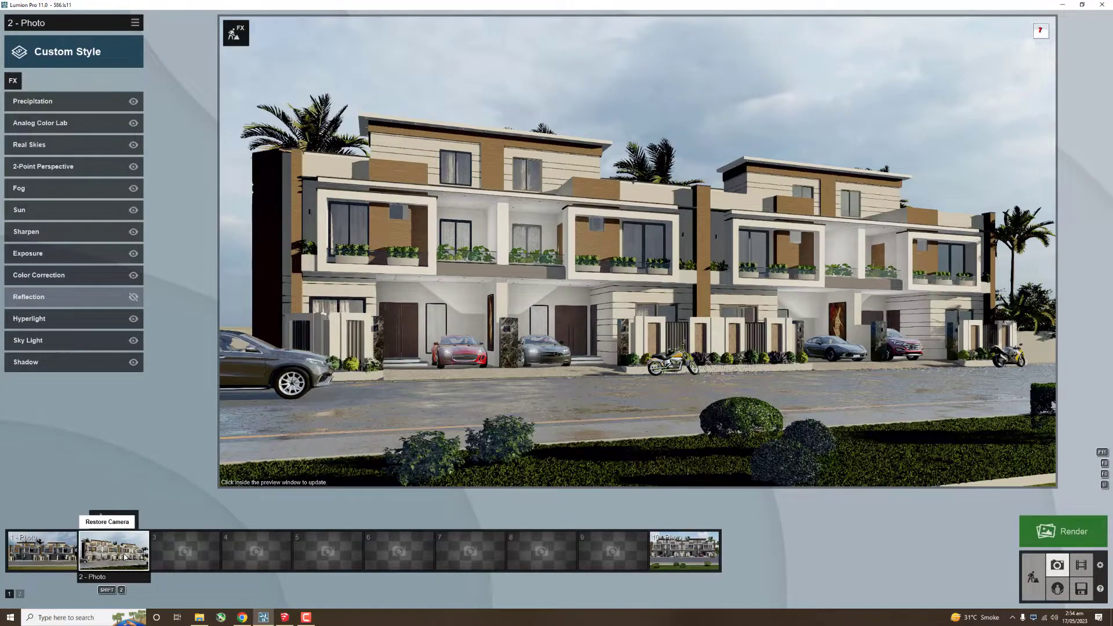
left_click(1030, 586)
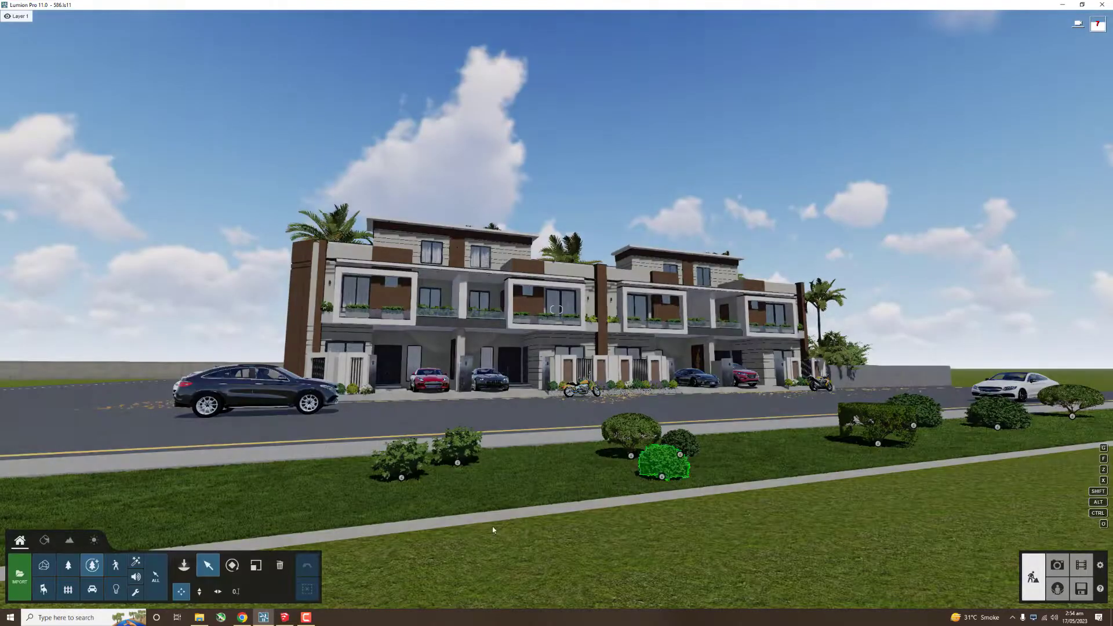
left_click(99, 563)
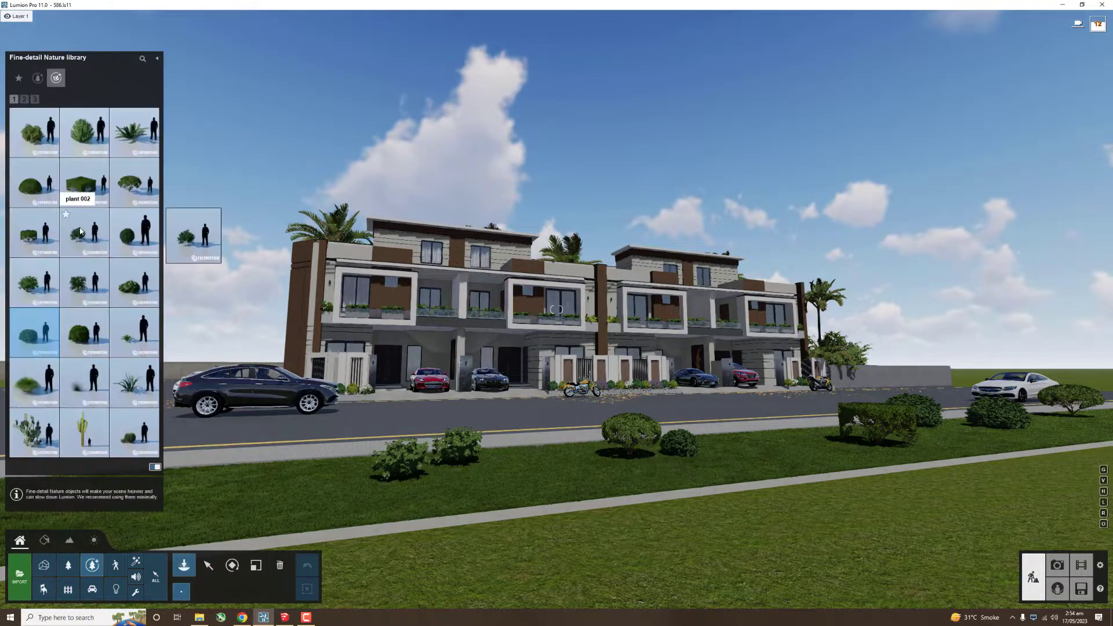
left_click(133, 244)
left_click(753, 446)
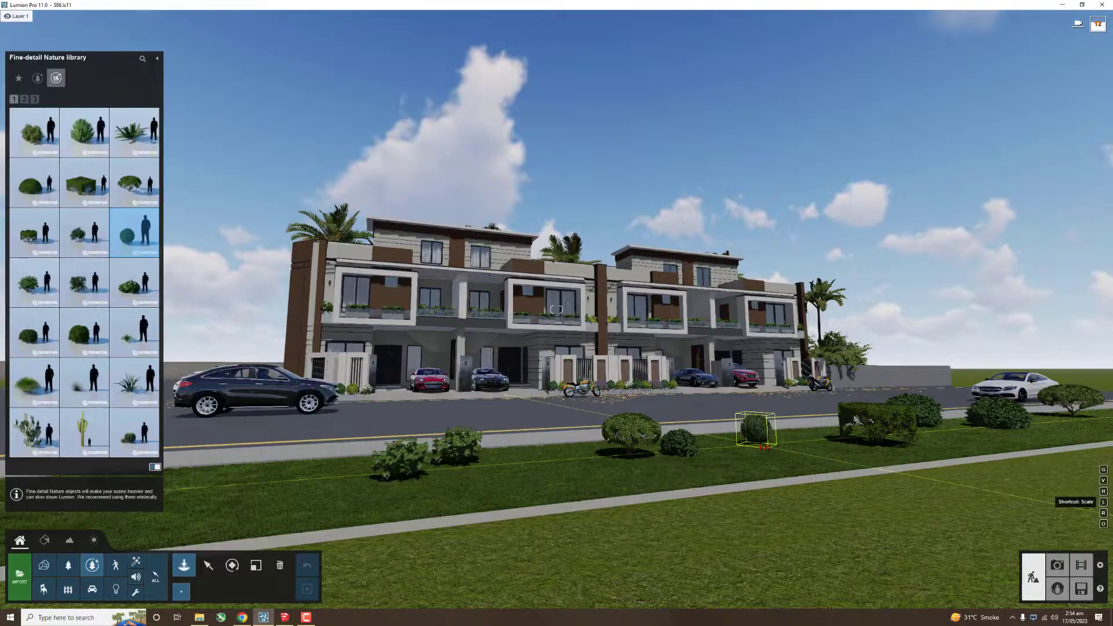
left_click(1058, 565)
Step: Review Photos 1 and 2, then store the current view as Photo 4
left_click(41, 551)
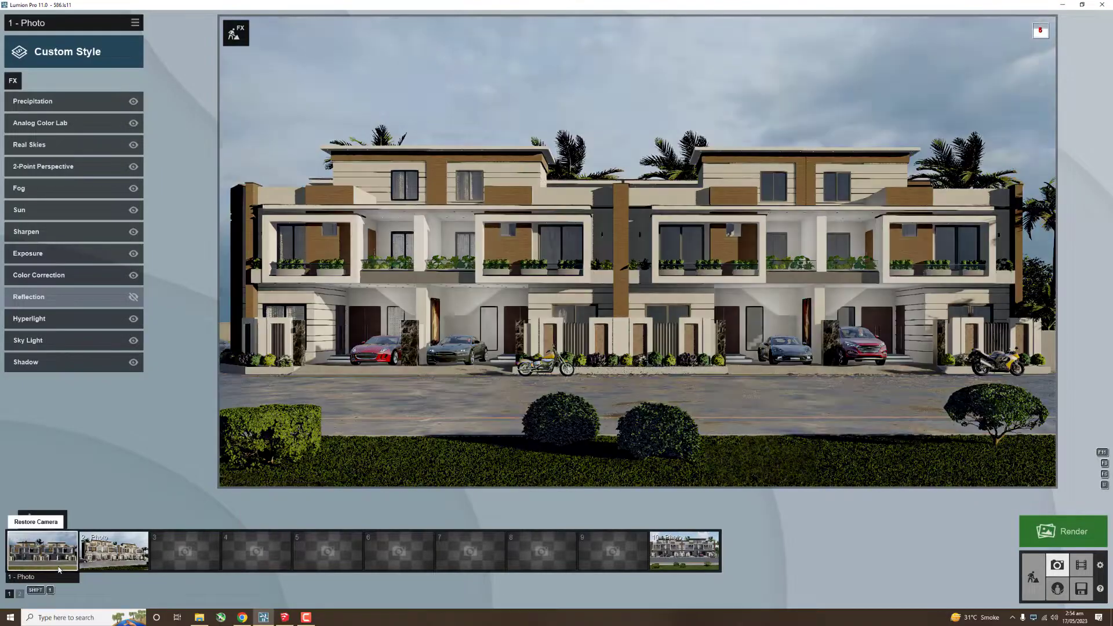
left_click(106, 559)
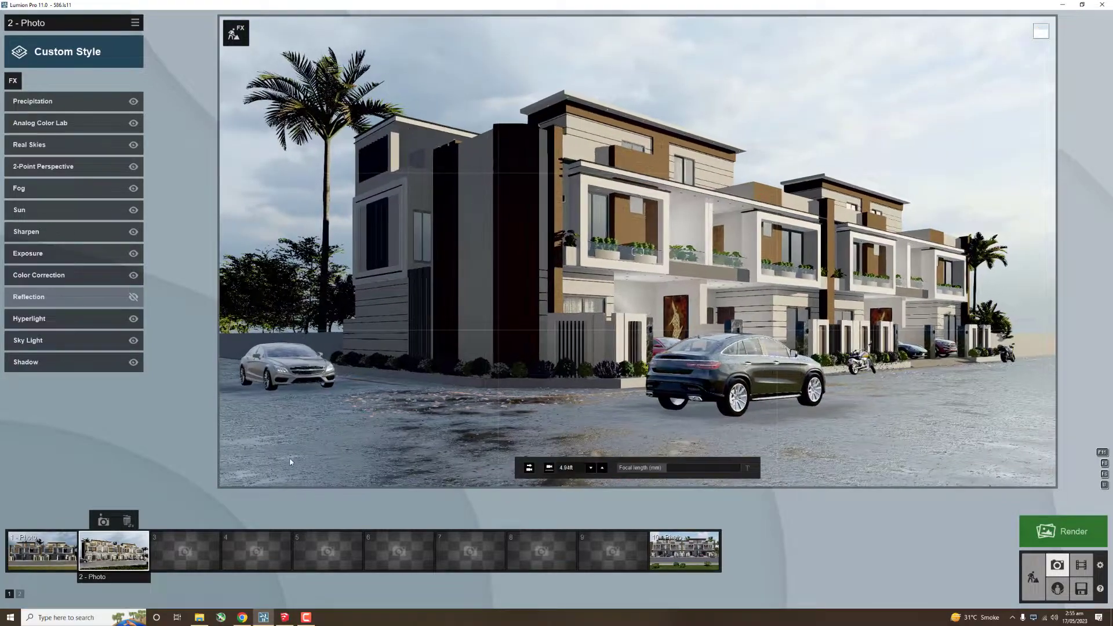
left_click(184, 550)
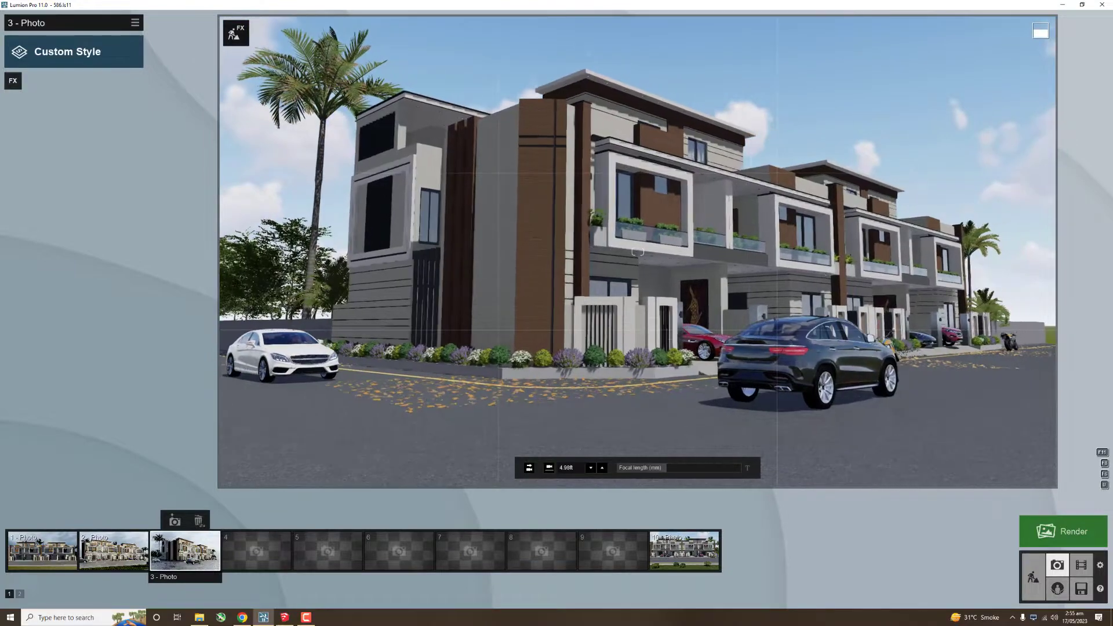
left_click(256, 521)
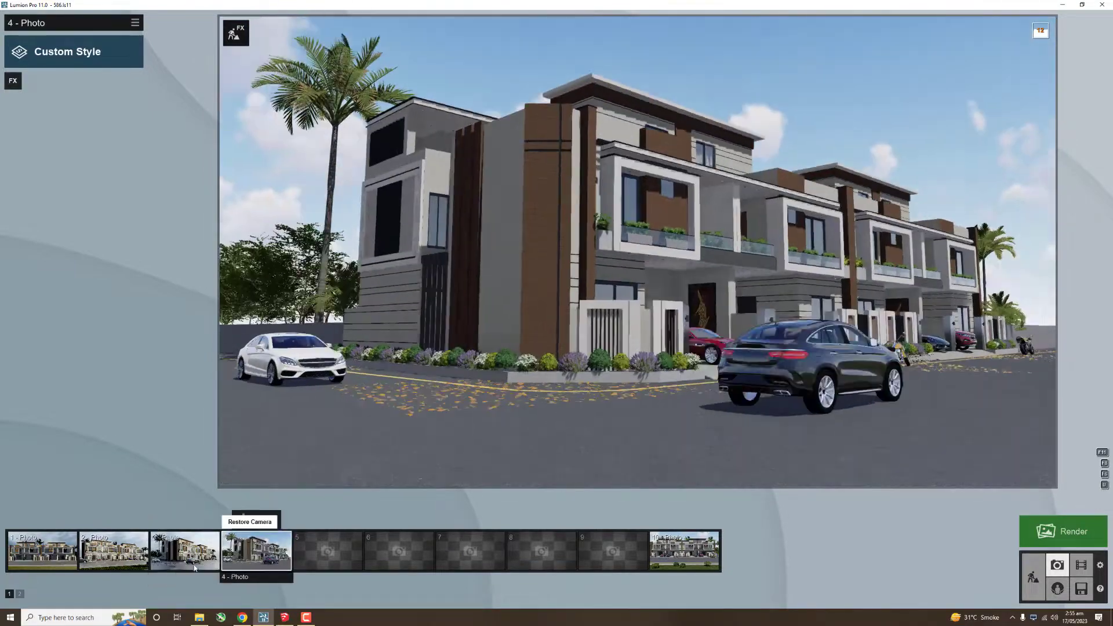
Step: Paste the copied effects onto Photo 3
left_click(135, 22)
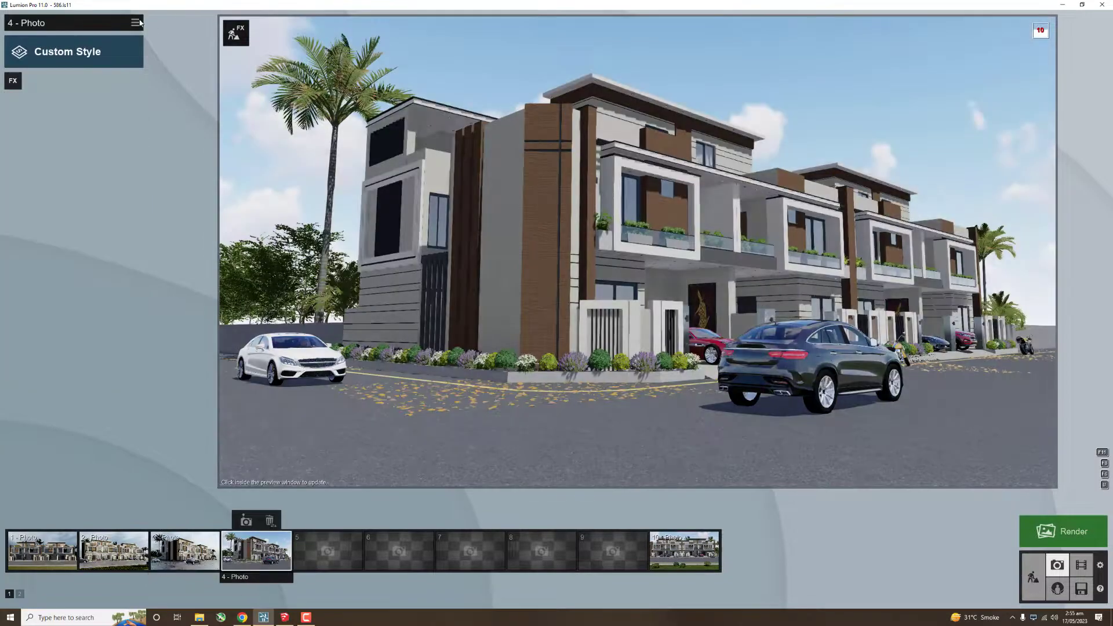
left_click(135, 23)
left_click(167, 28)
left_click(185, 547)
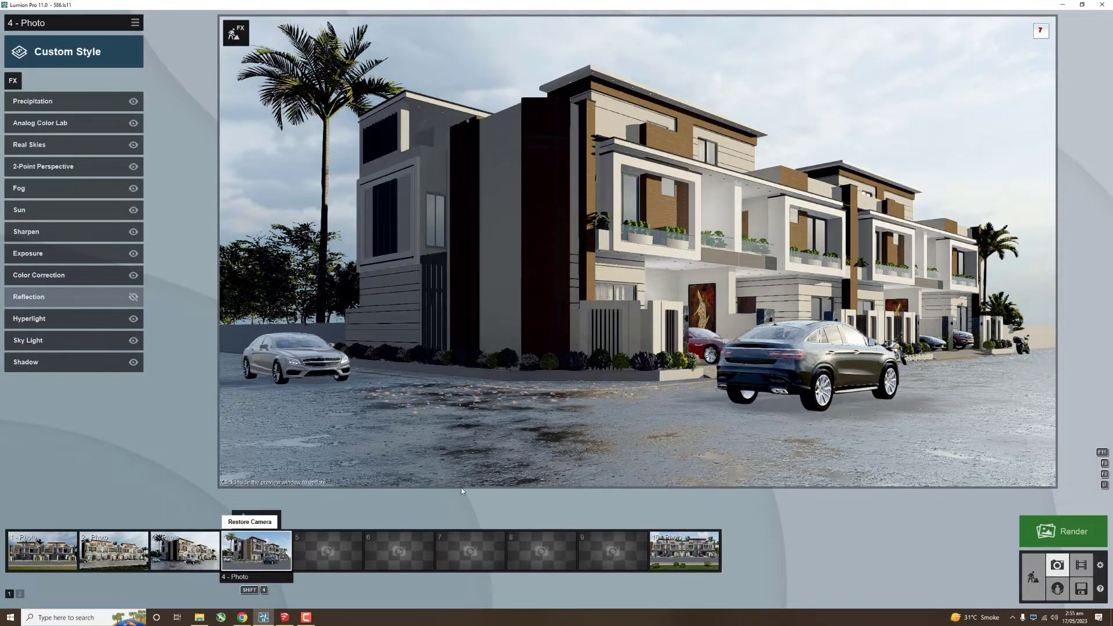
Step: Delete Photo 4 and rotate Photo 3's Real Skies heading to about -152.1°
left_click(259, 555)
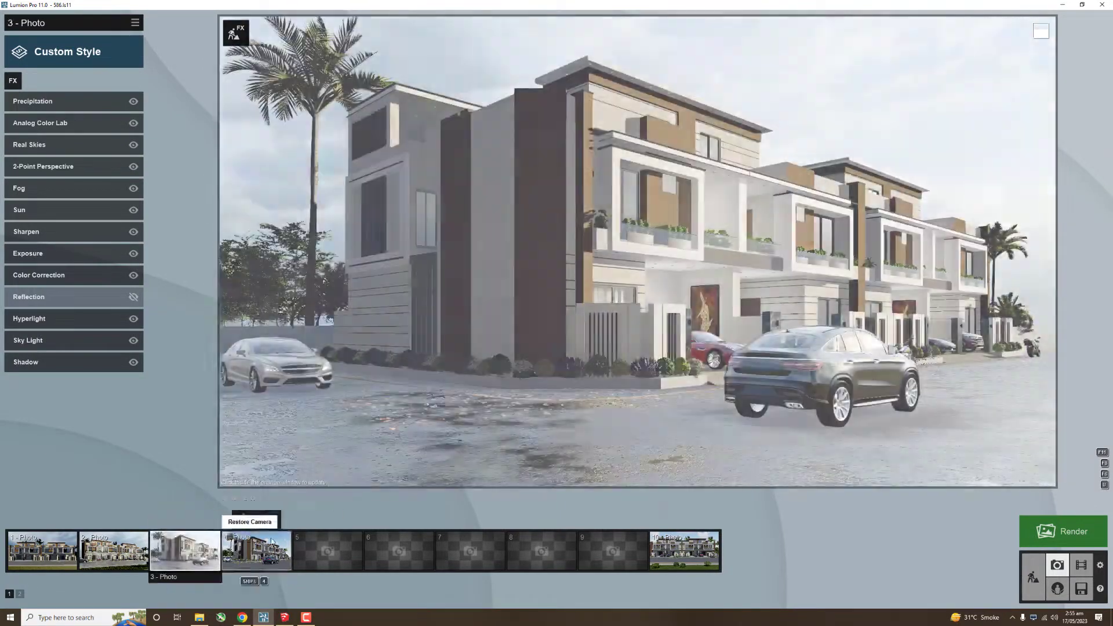
double_click(269, 521)
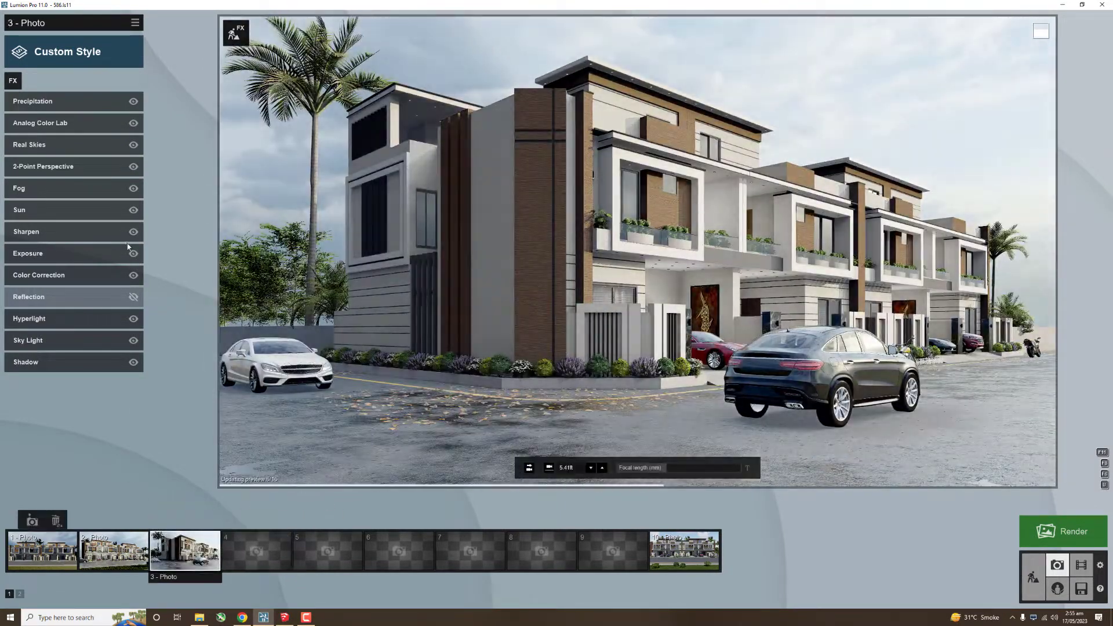
left_click(46, 144)
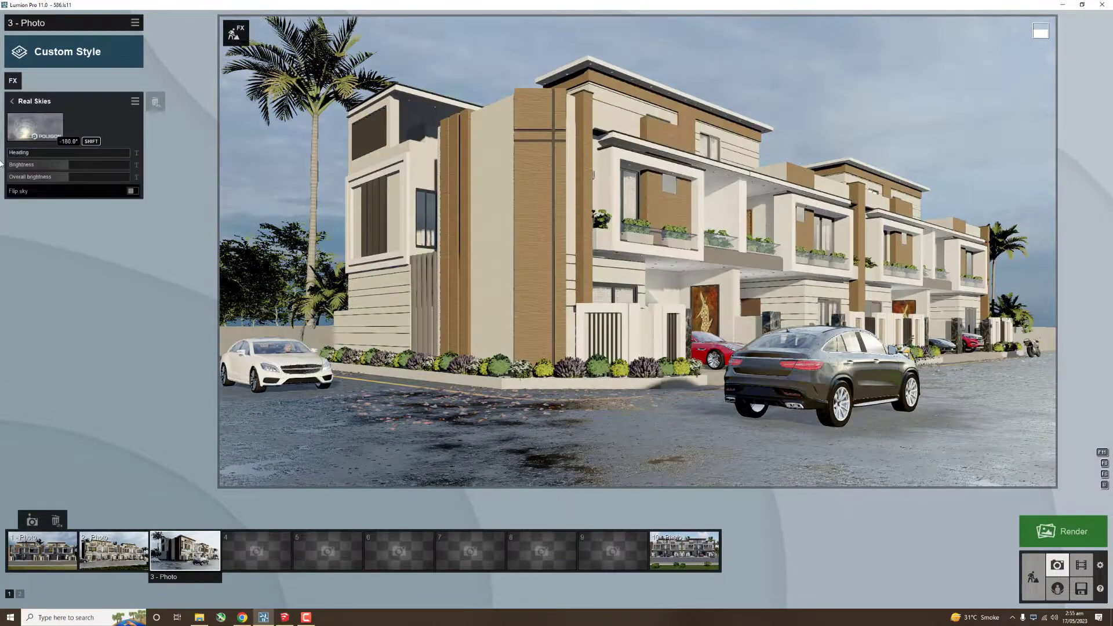
left_click_drag(11, 152, 16, 153)
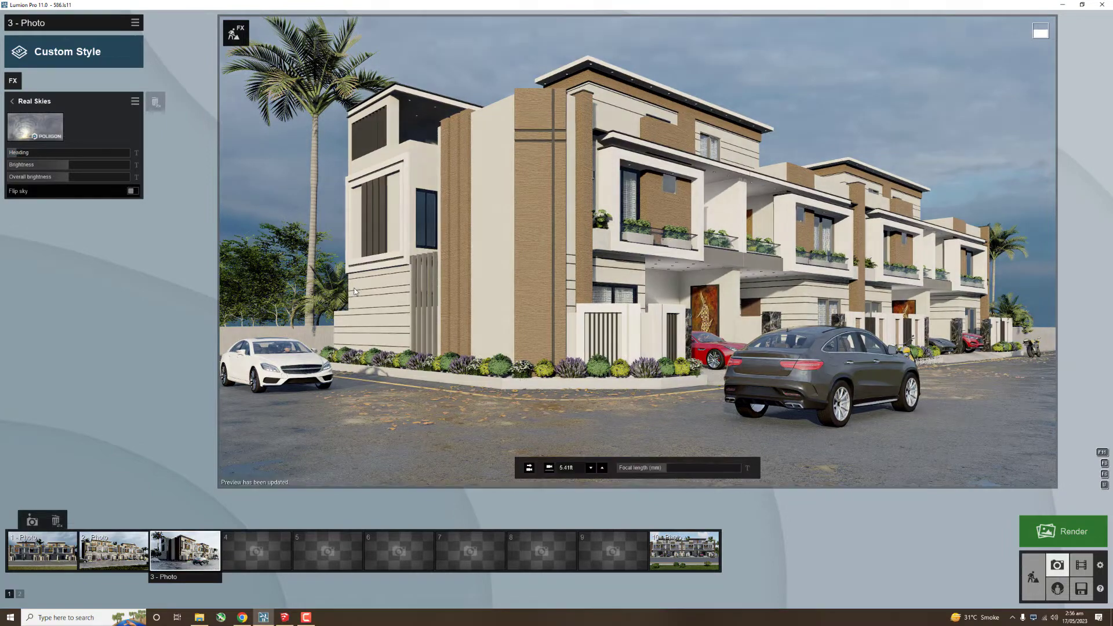
Step: Set the Precipitation phase to 3 on Photos 2 and 3
left_click(12, 101)
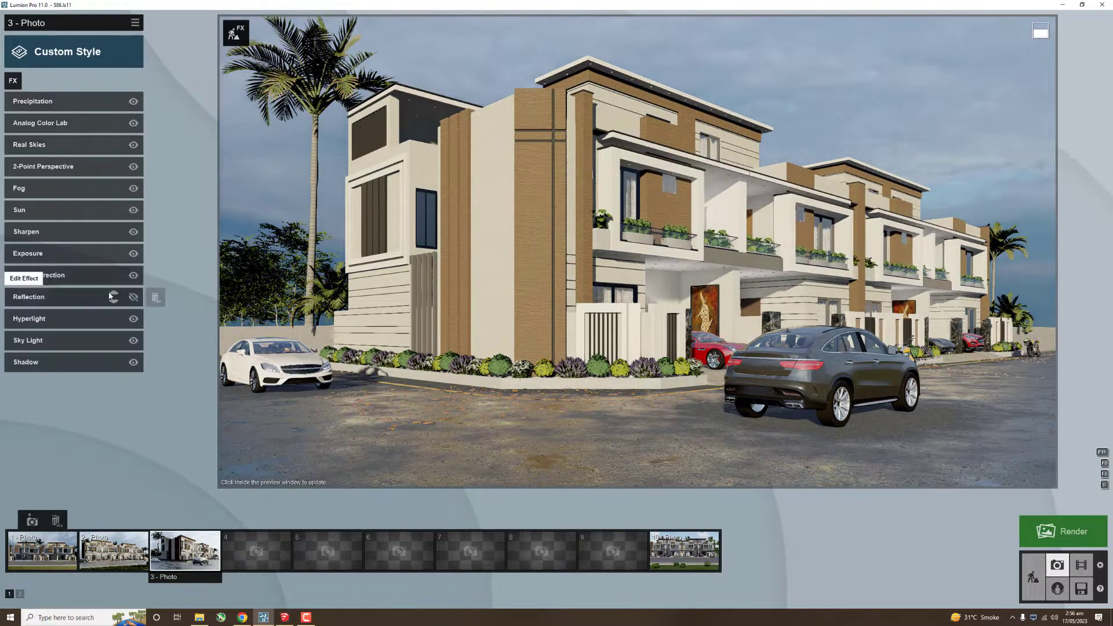
left_click(42, 551)
left_click(114, 550)
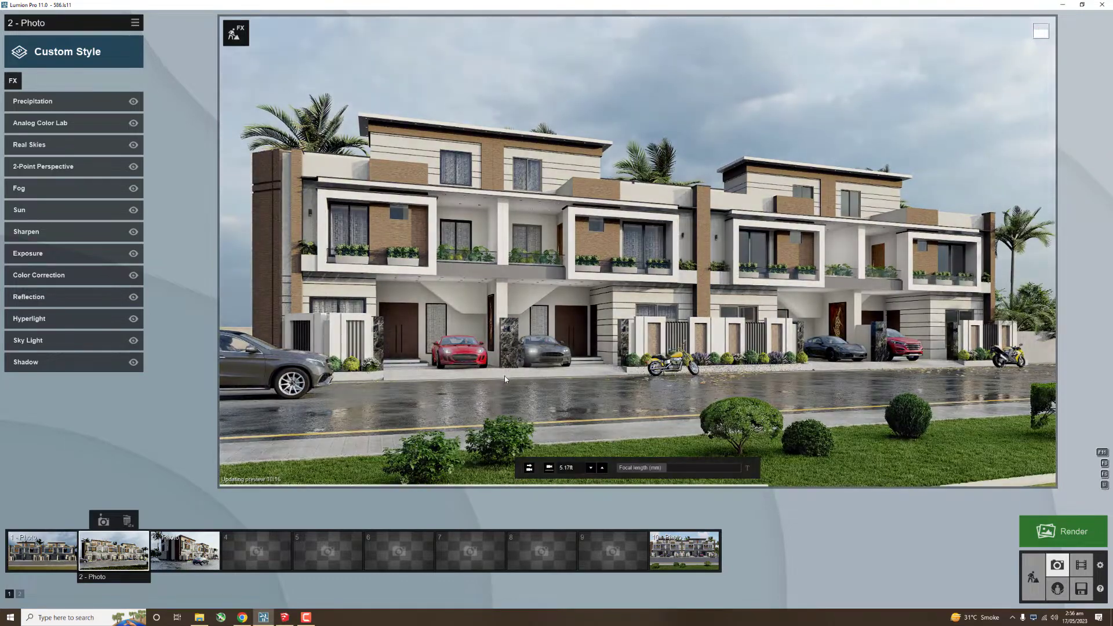
left_click(124, 107)
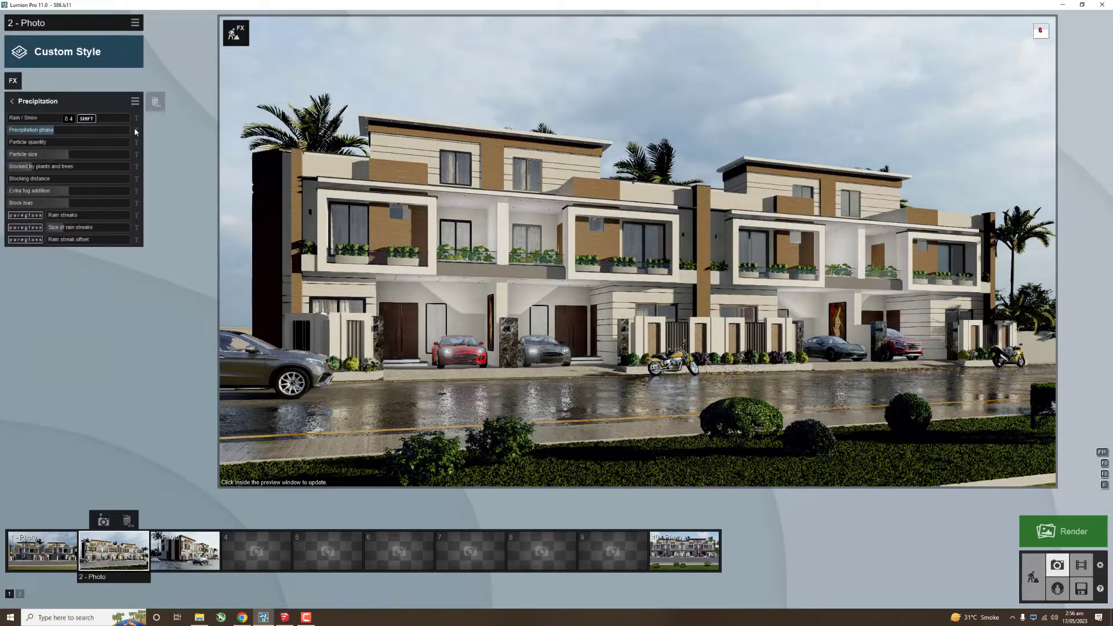
type("3")
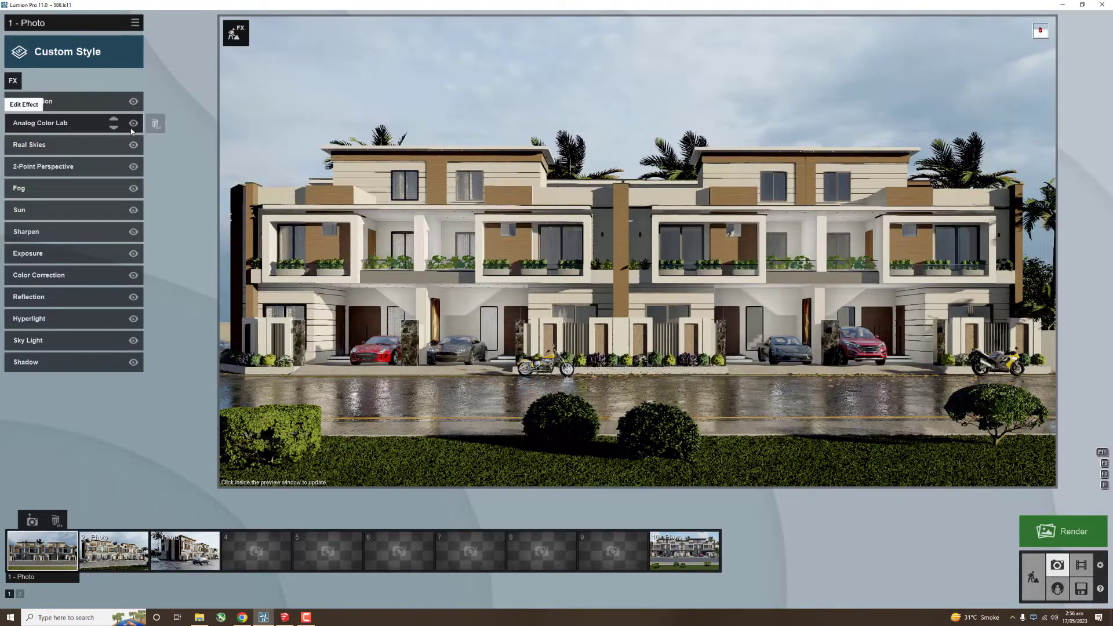
type("3")
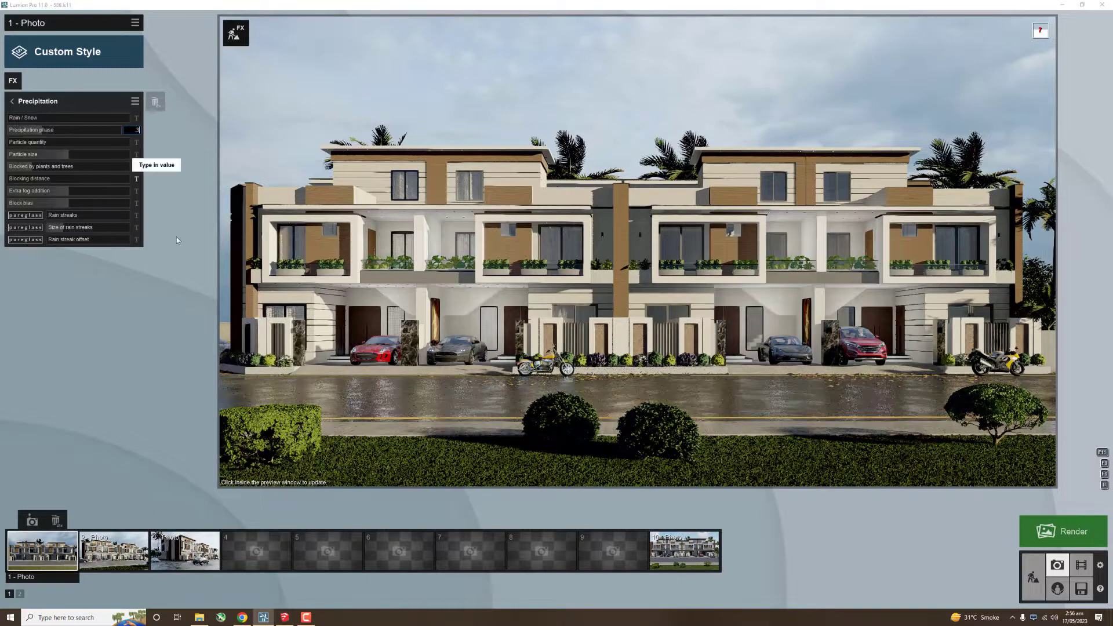
left_click(187, 567)
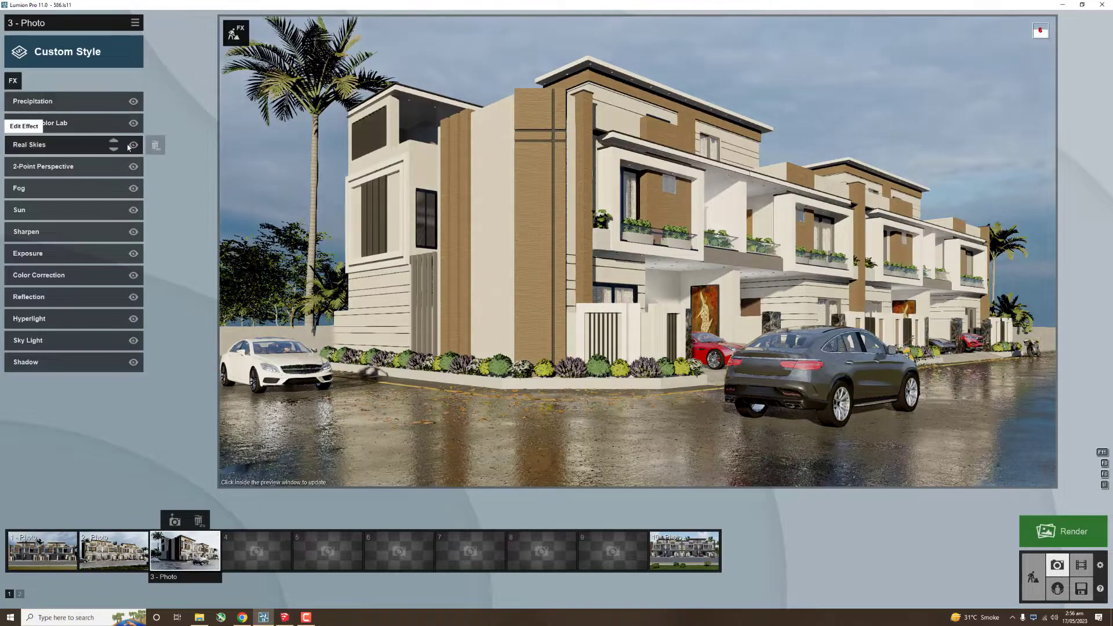
left_click(94, 109)
type("3")
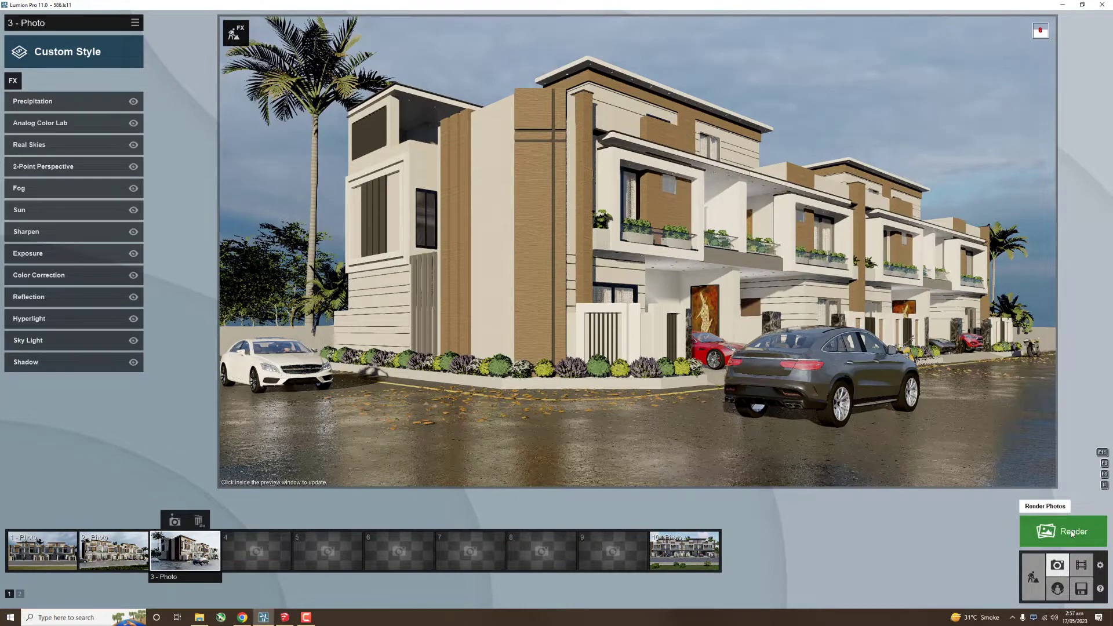
Step: Render the whole photo set at Print size, 3840x2160
left_click(1071, 533)
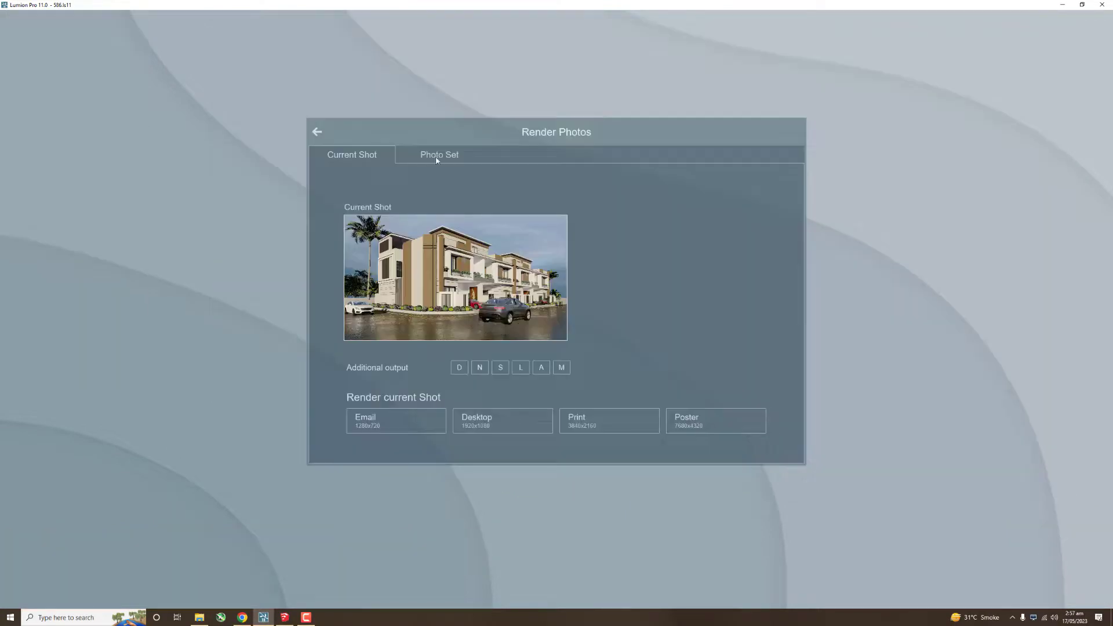
left_click(439, 154)
left_click(615, 428)
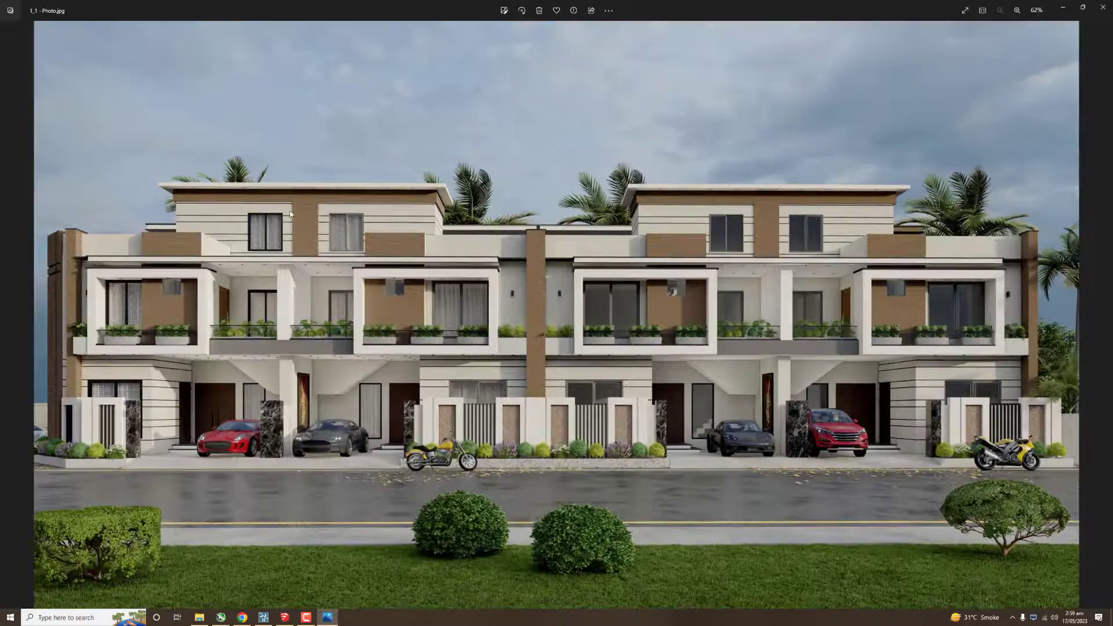
scroll(486, 350, "down", 5)
scroll(562, 393, "up", 1)
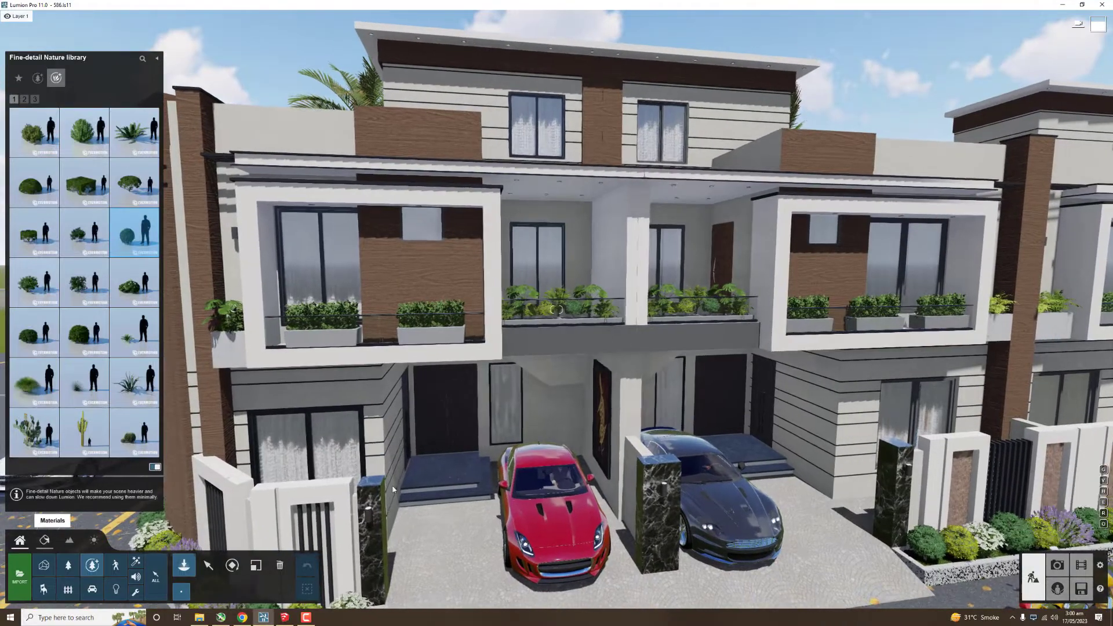
Step: Make the facade band under the balcony planters a dark grey Color material and save the edits
left_click(370, 429)
left_click(16, 520)
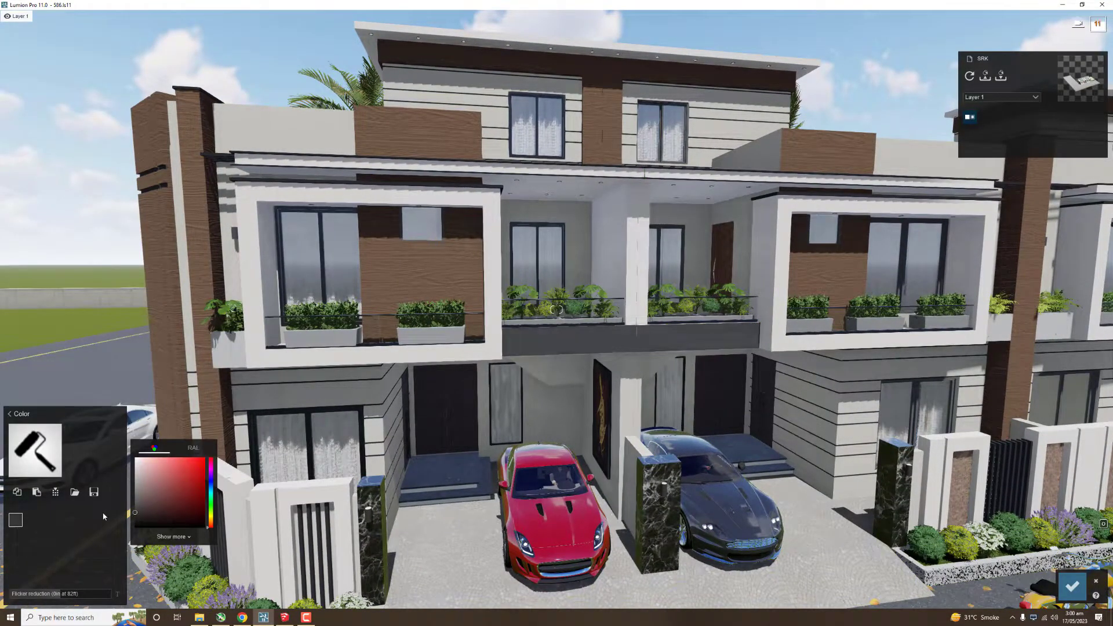
left_click(227, 348)
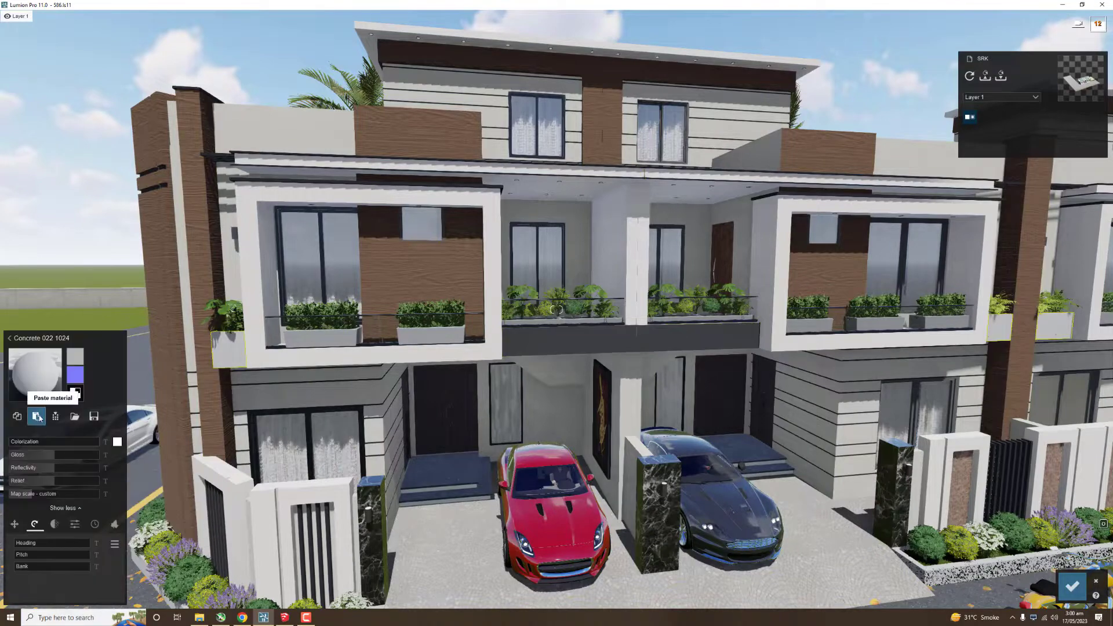
left_click(341, 428)
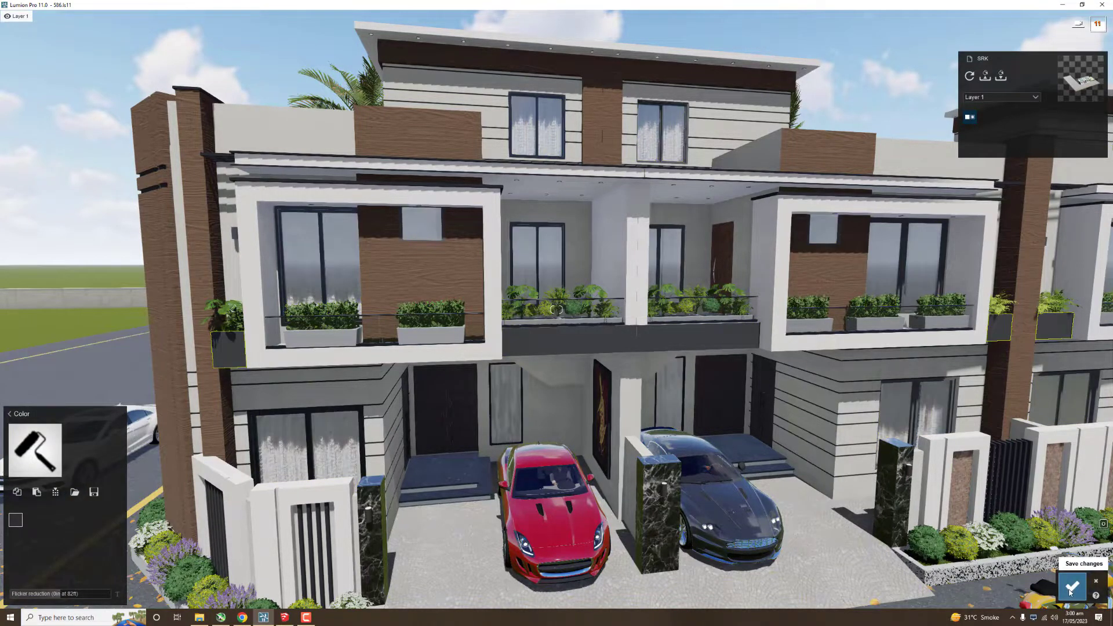
left_click(1072, 585)
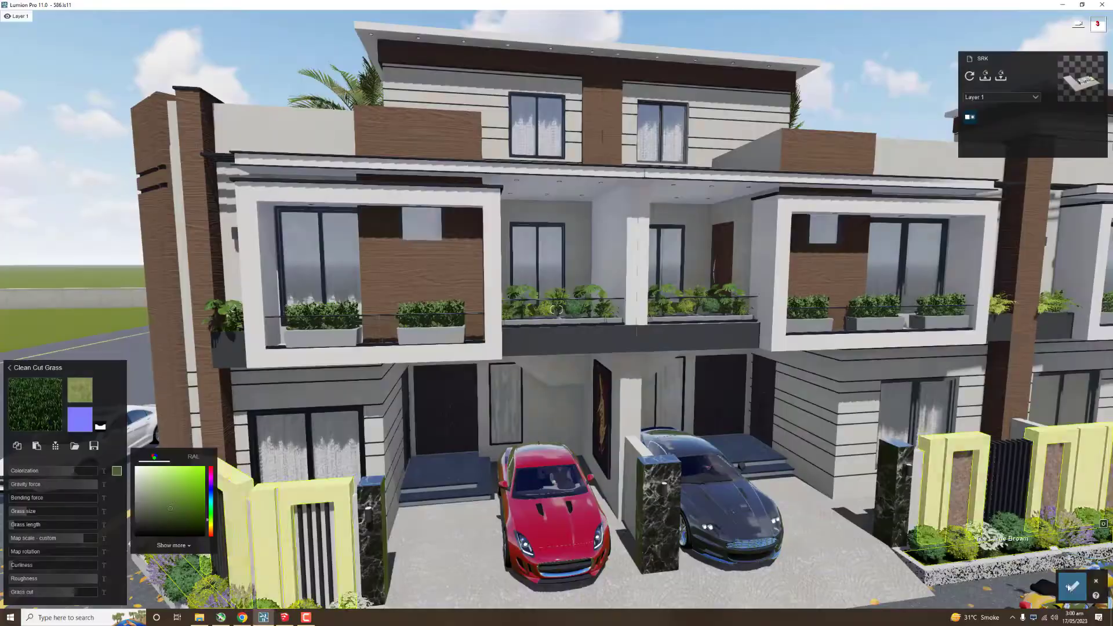
left_click(1069, 586)
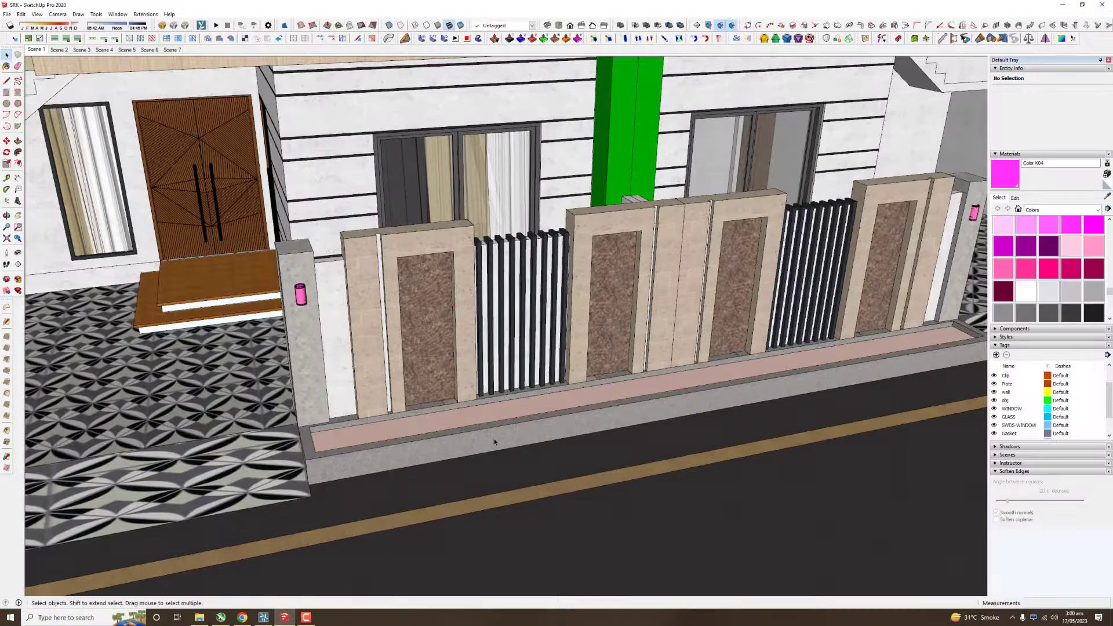
Step: Paint the planter group's top face with pink Color B01 and save the model
scroll(494, 441, "up", 3)
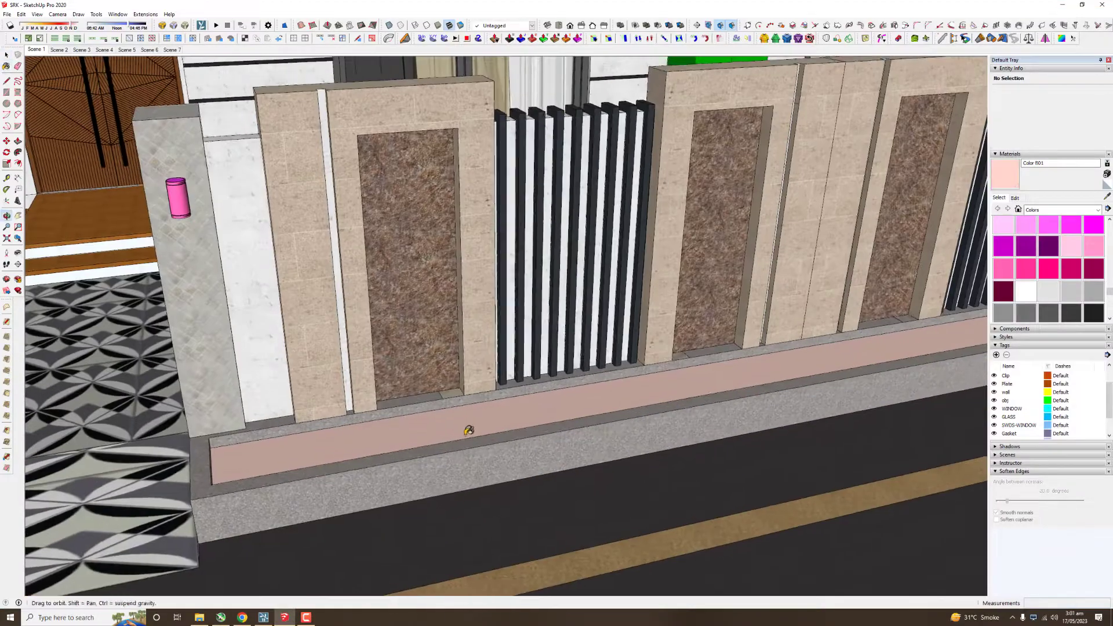
double_click(480, 462)
scroll(484, 457, "down", 2)
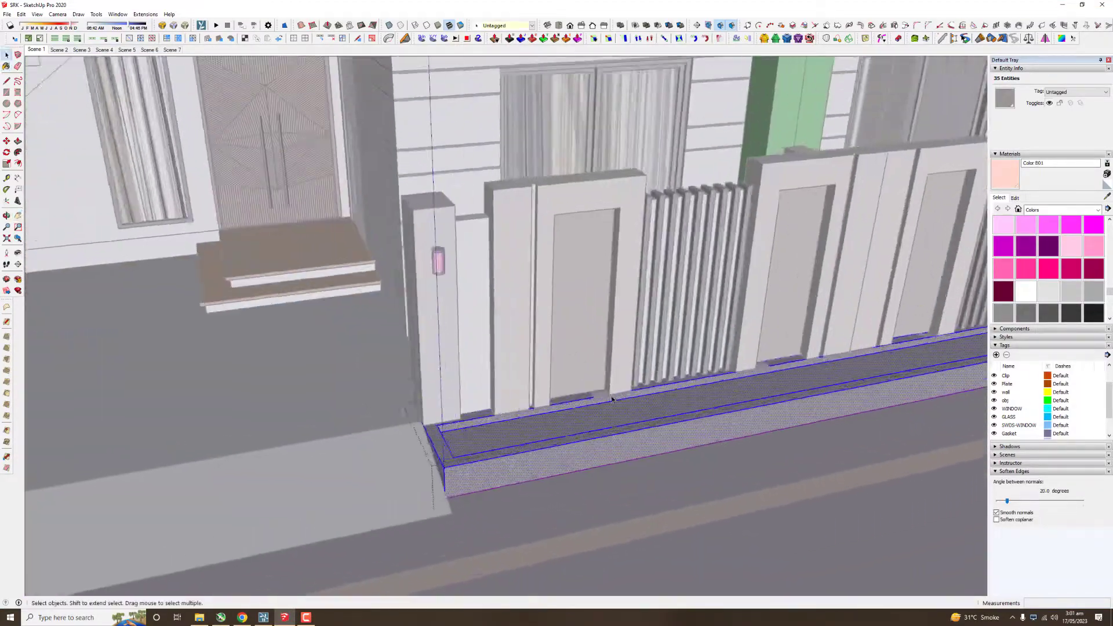
left_click(597, 426)
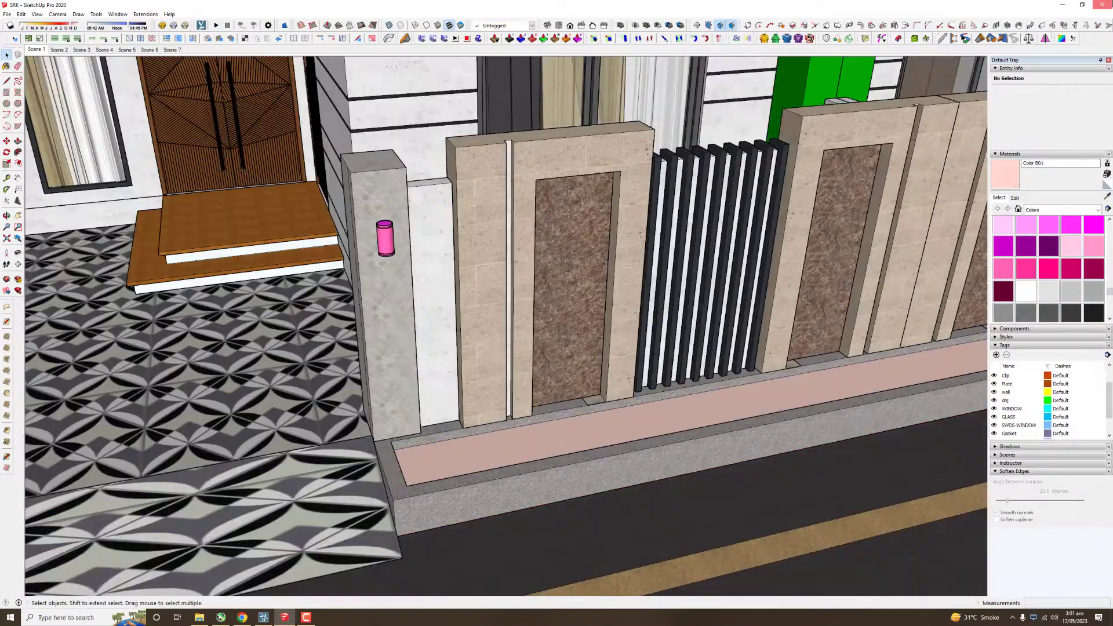
left_click(1101, 5)
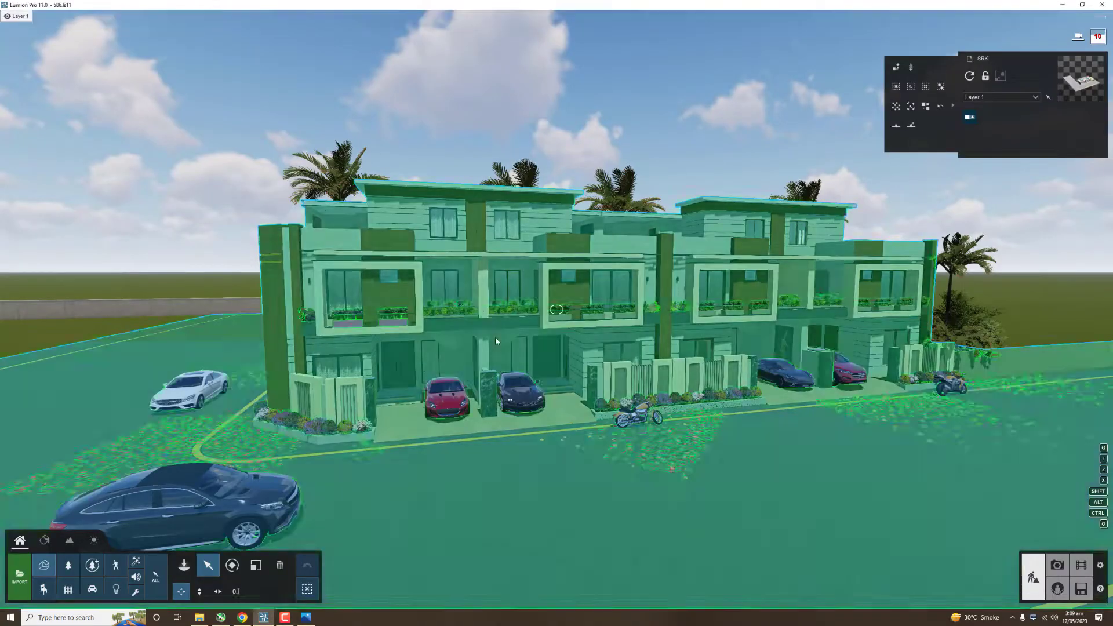
Step: Adjust the colour tint of one balcony planter box
key("w")
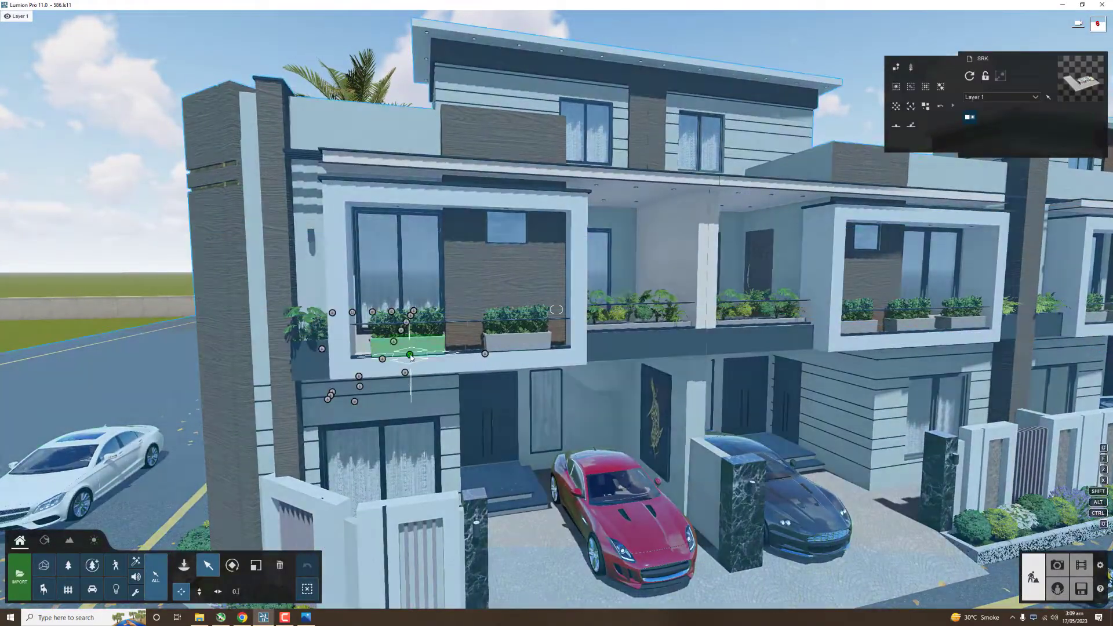
left_click(385, 318)
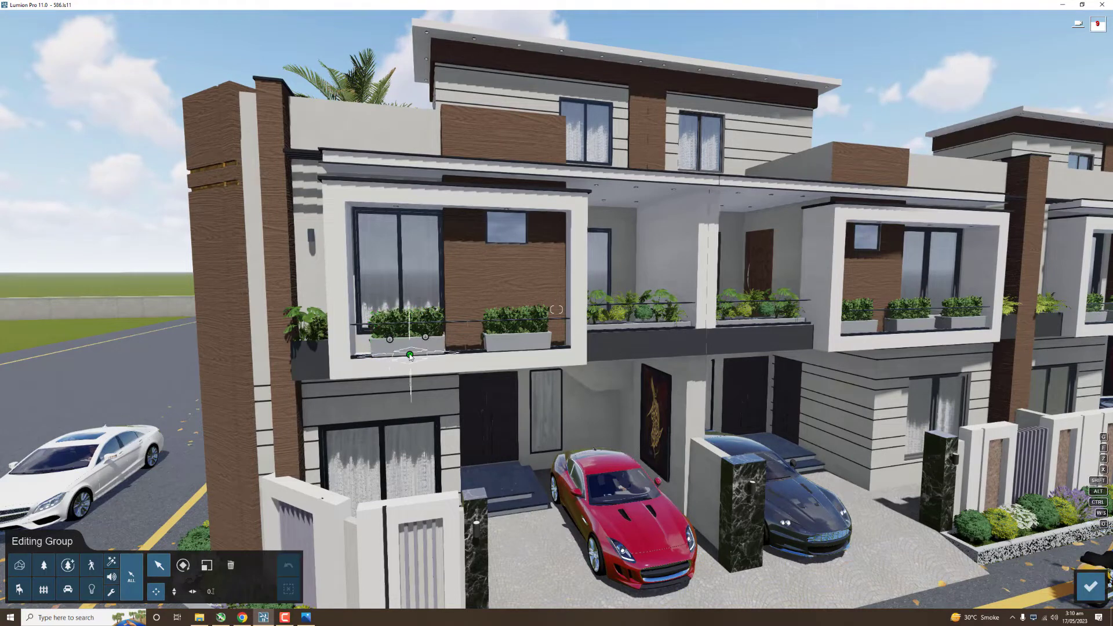
left_click(409, 356)
left_click(1019, 119)
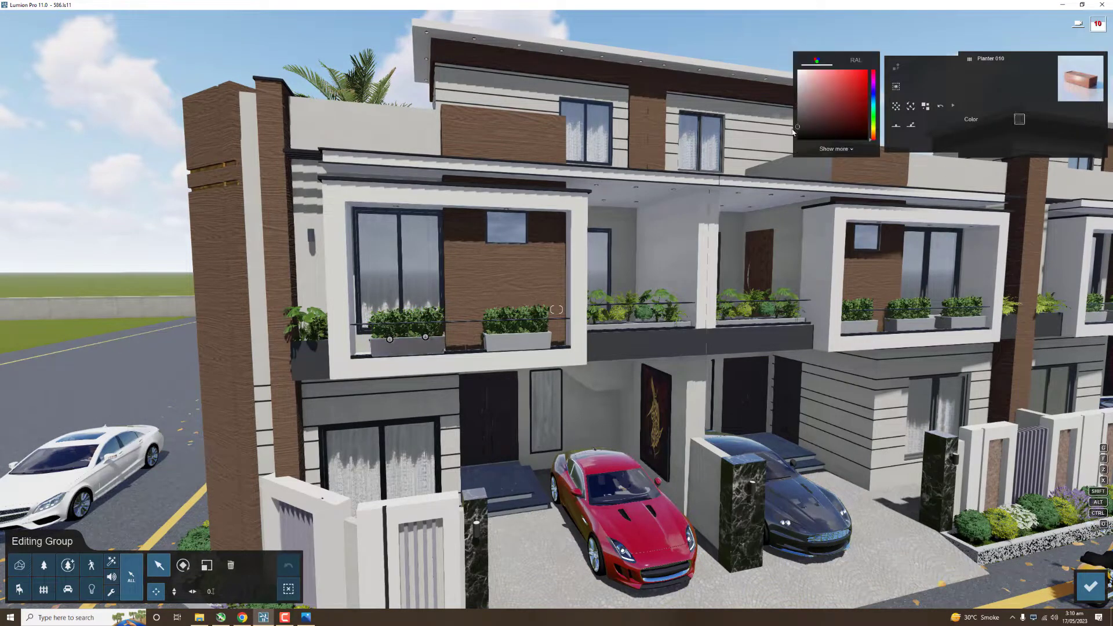
left_click_drag(784, 135, 784, 131)
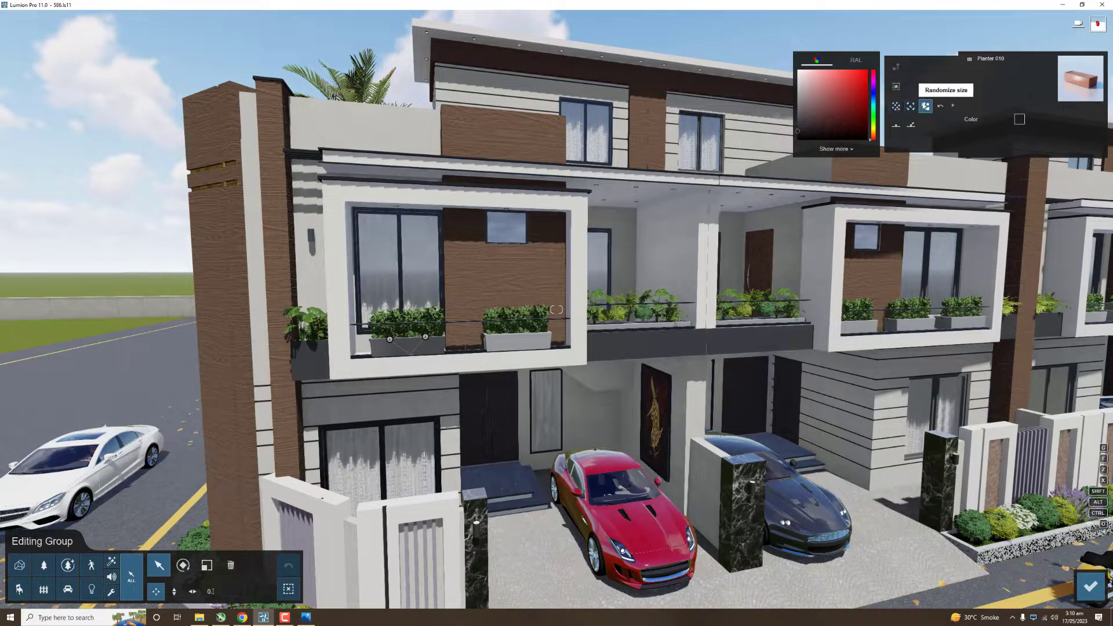
key("s")
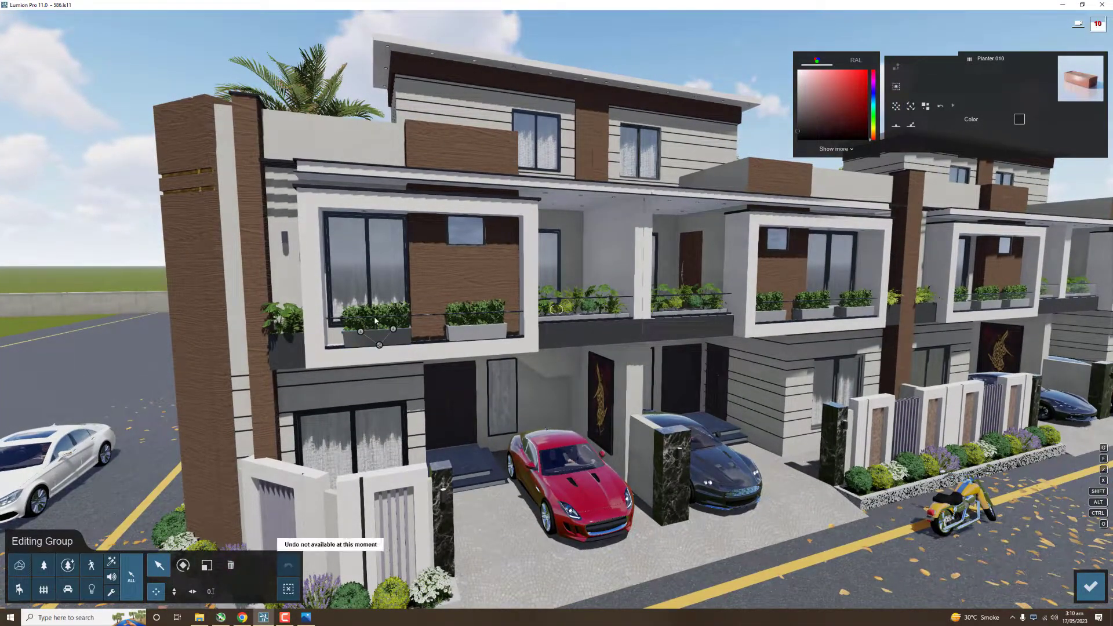
left_click(1091, 587)
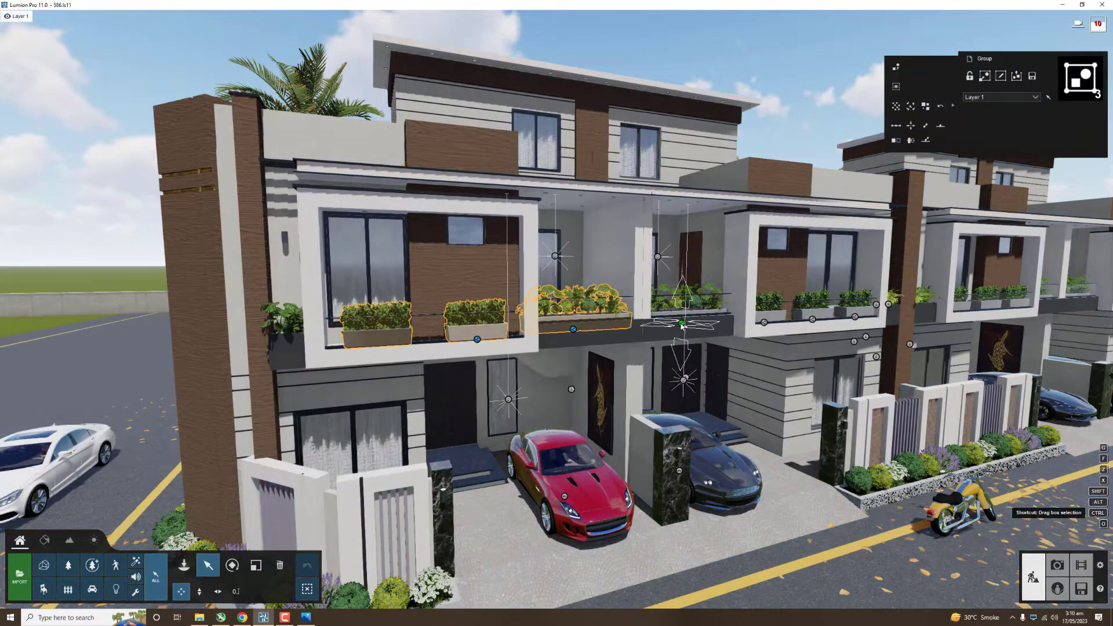
Step: Select the remaining balcony planters along the row and group them
left_click(682, 326, "ctrl")
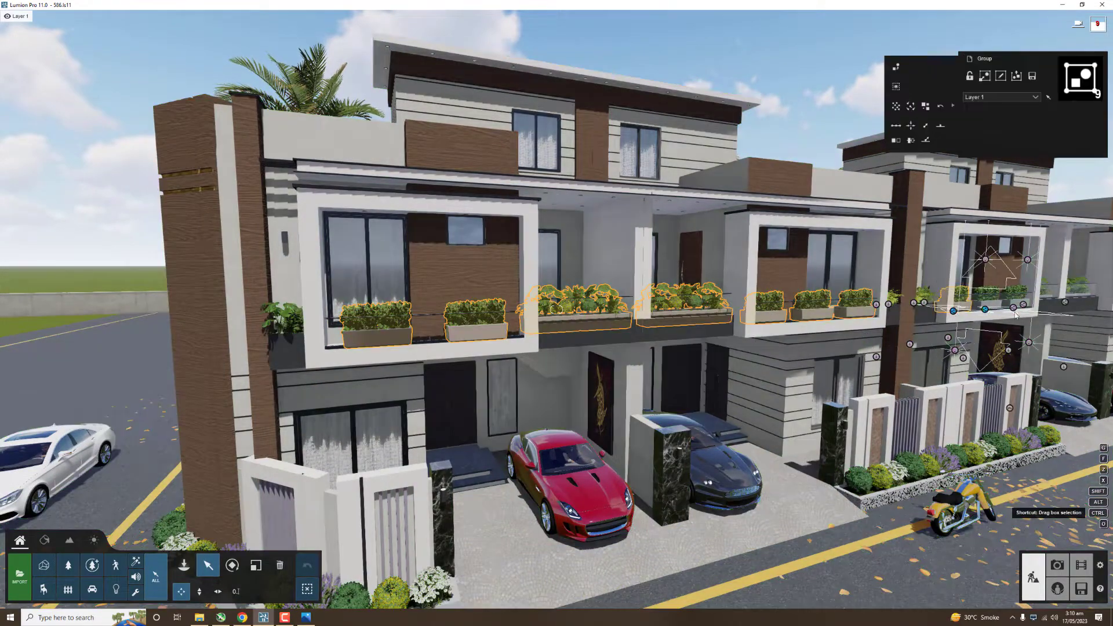
left_click(955, 314, "ctrl")
key("s")
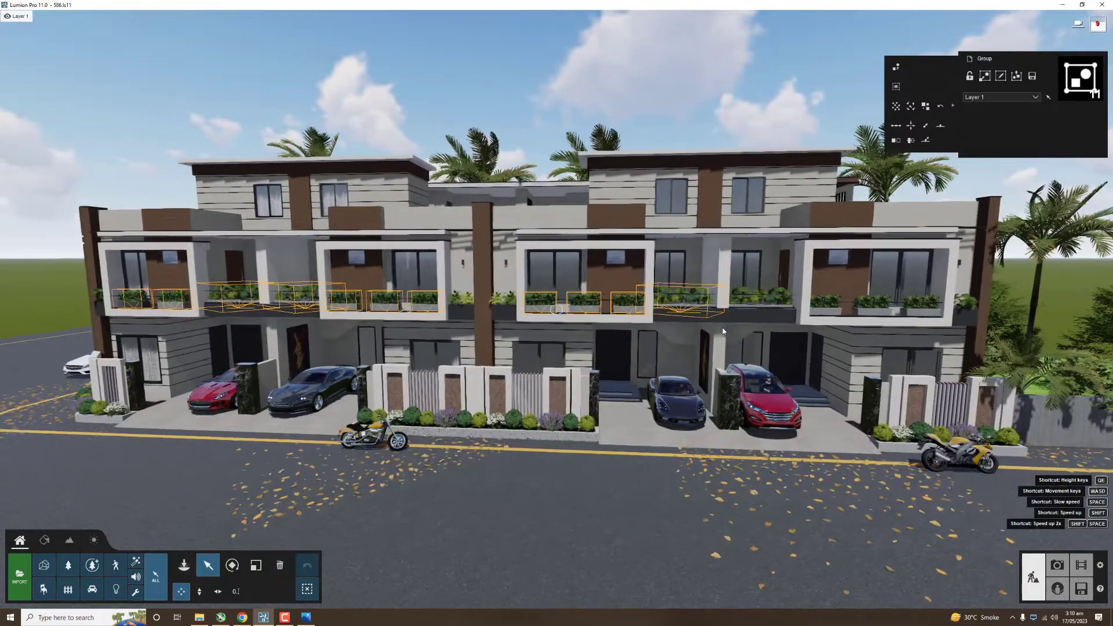
left_click(864, 318, "ctrl")
left_click(864, 318, "ctrl")
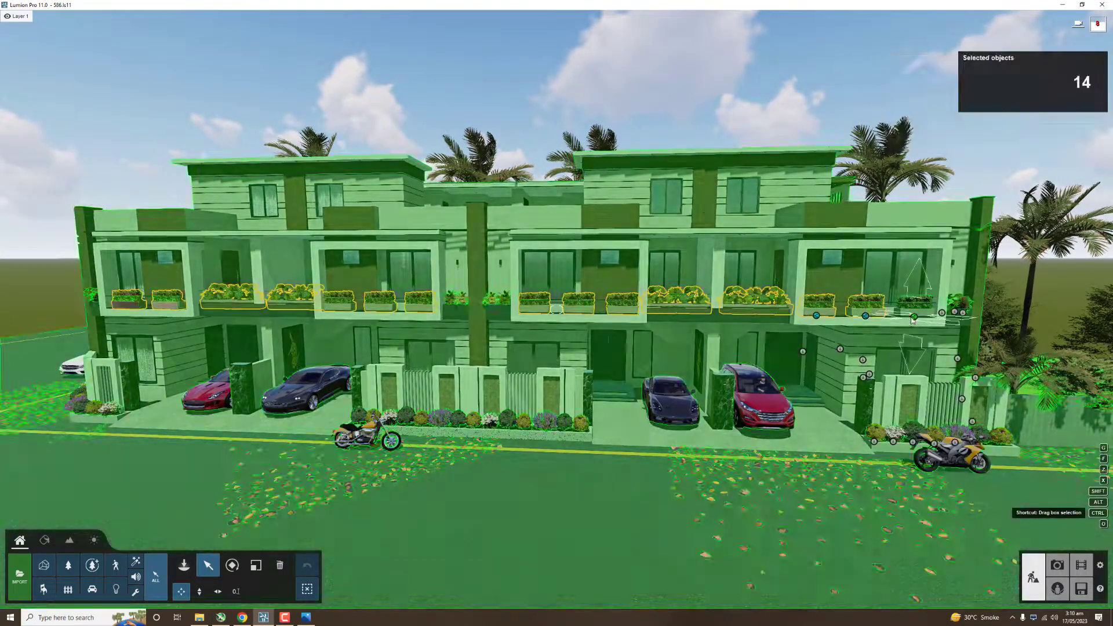
left_click(914, 317, "ctrl")
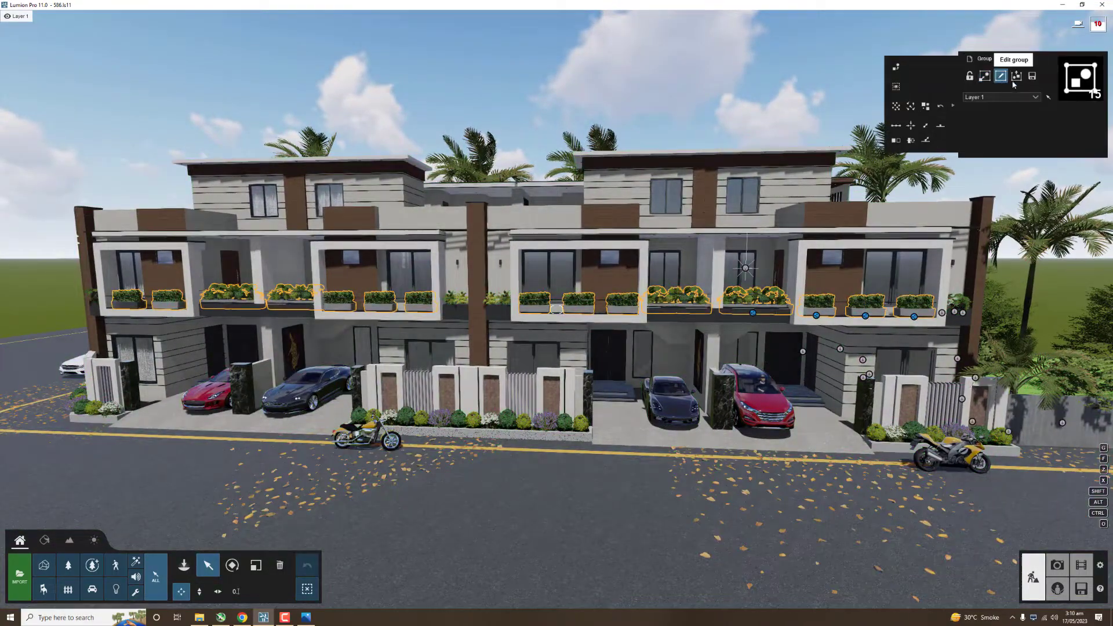
left_click(985, 76)
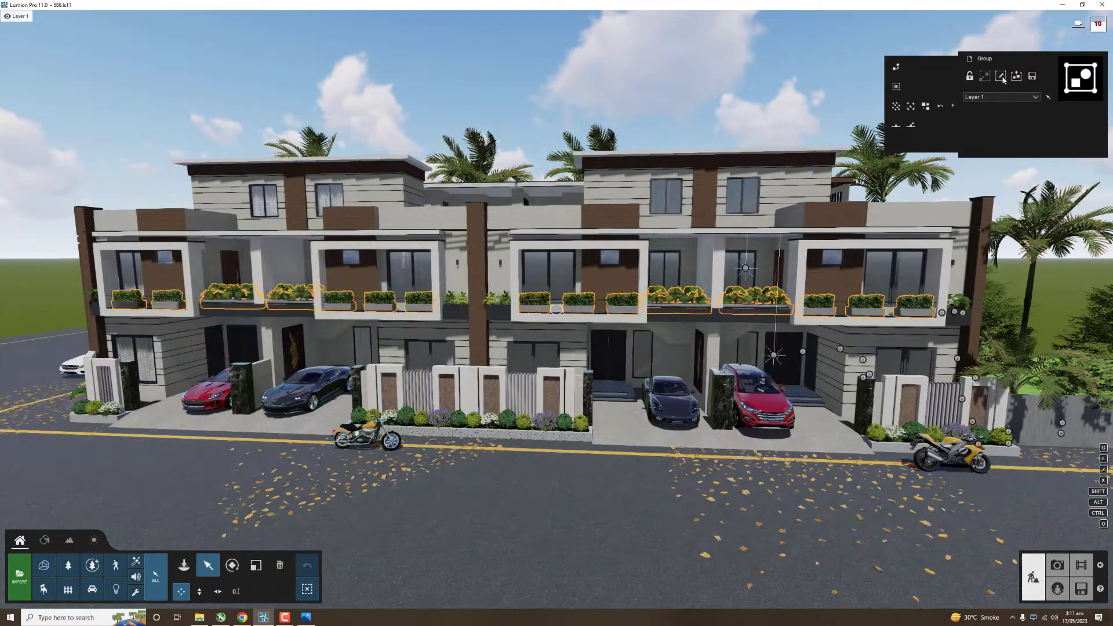
Step: Inside the group, select Planter 010 and all planters of the same type
left_click(1001, 76)
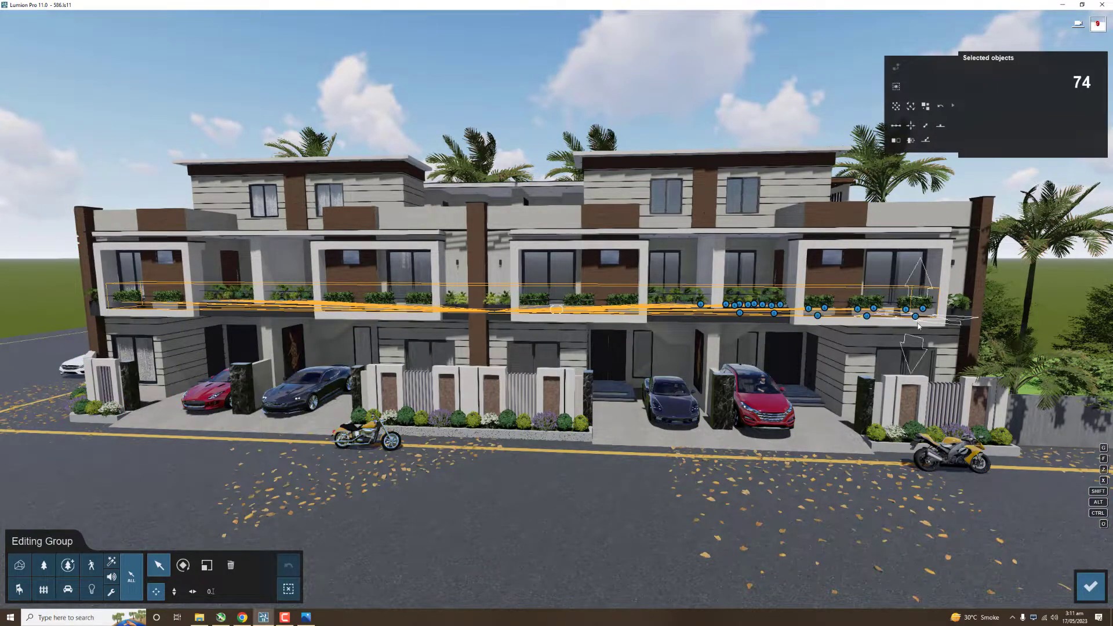
left_click(915, 313)
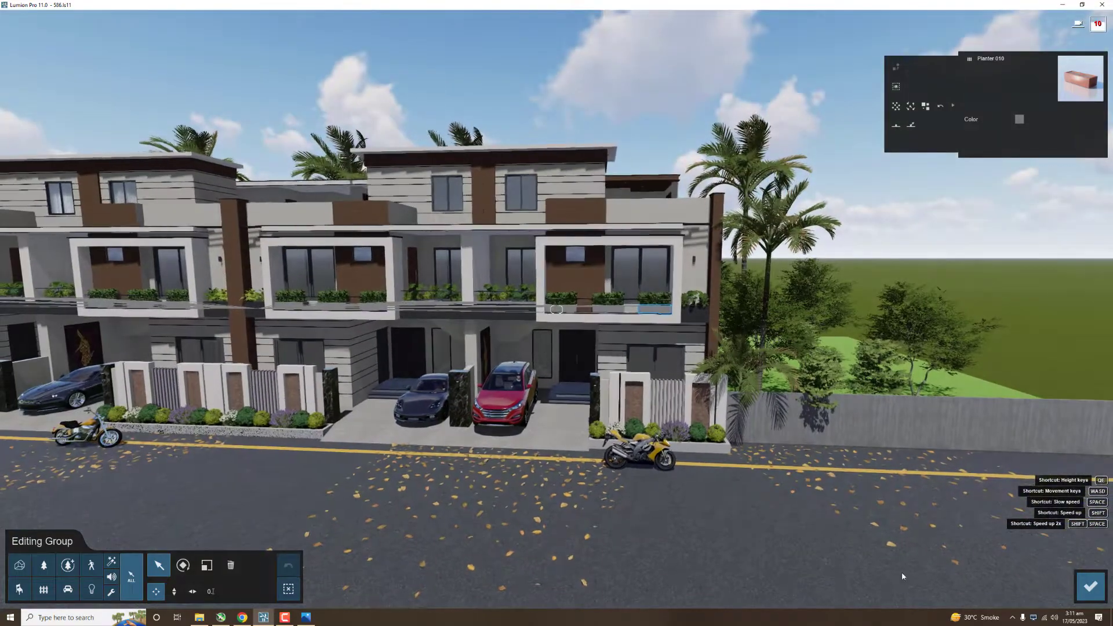
left_click(491, 301)
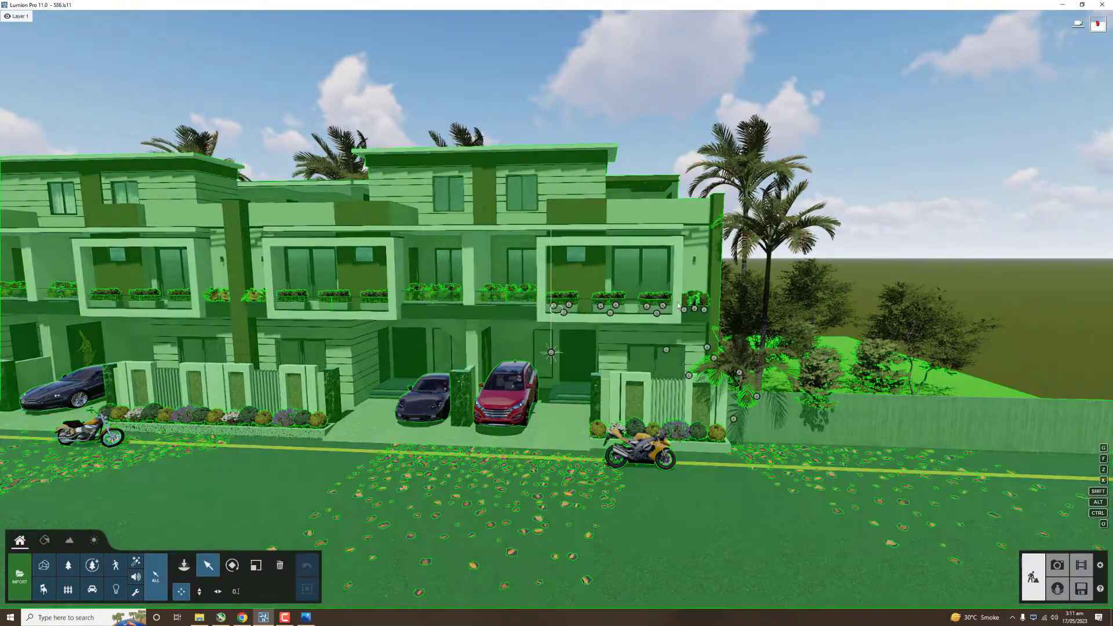
left_click(891, 101)
left_click(924, 87)
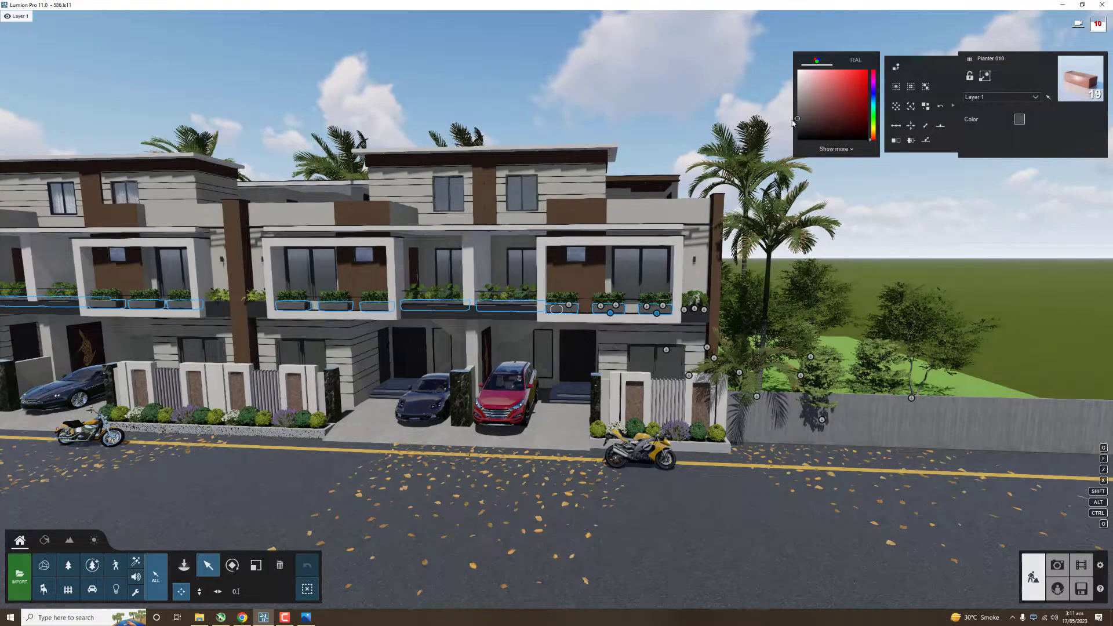
Step: Edit the porch ceiling's Light Smd downlight material, confirm it, and go to the file screen
scroll(361, 413, "up", 10)
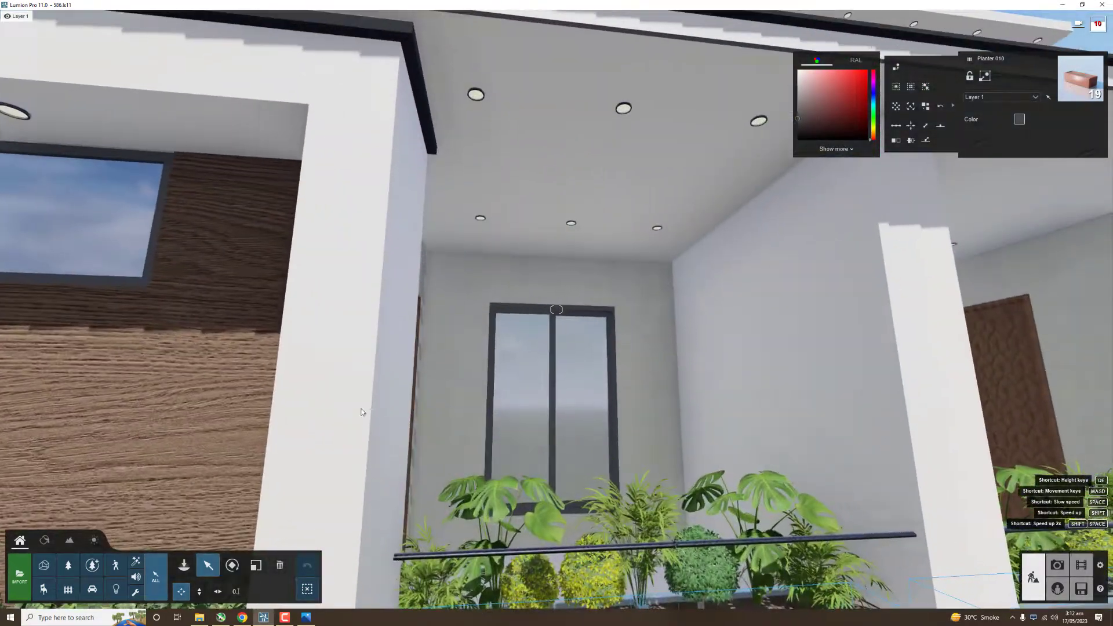
left_click(116, 589)
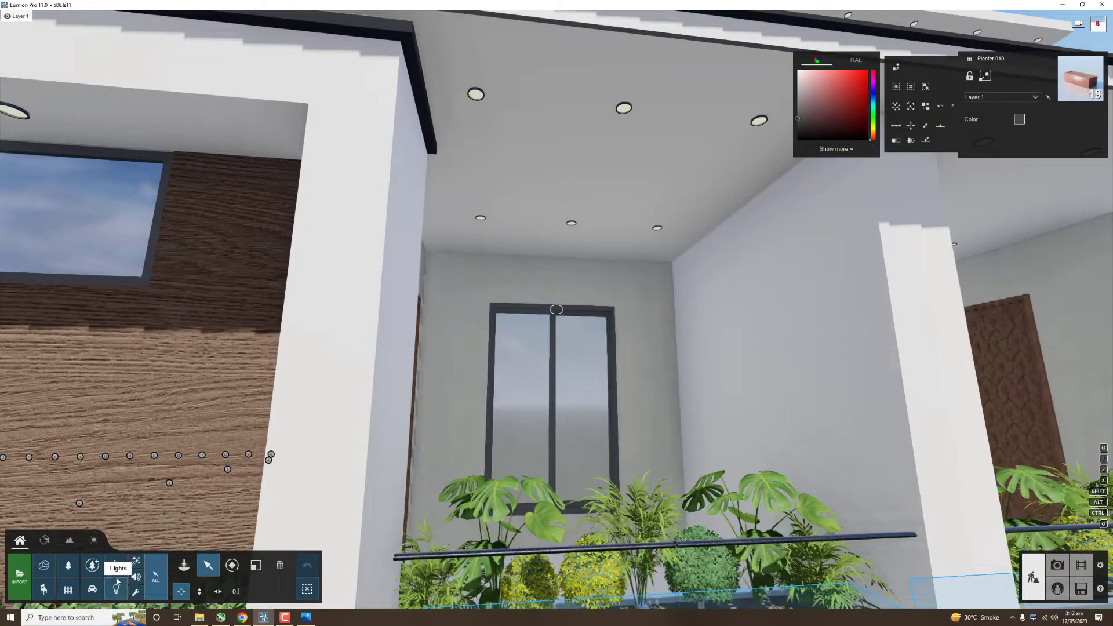
left_click(45, 545)
left_click(628, 115)
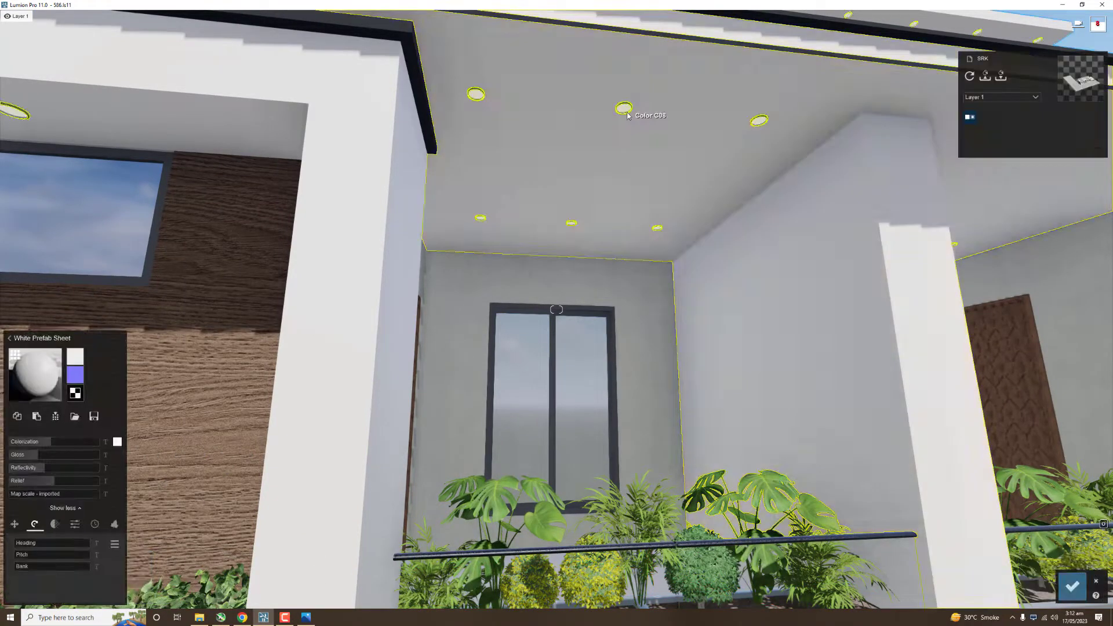
left_click(627, 114)
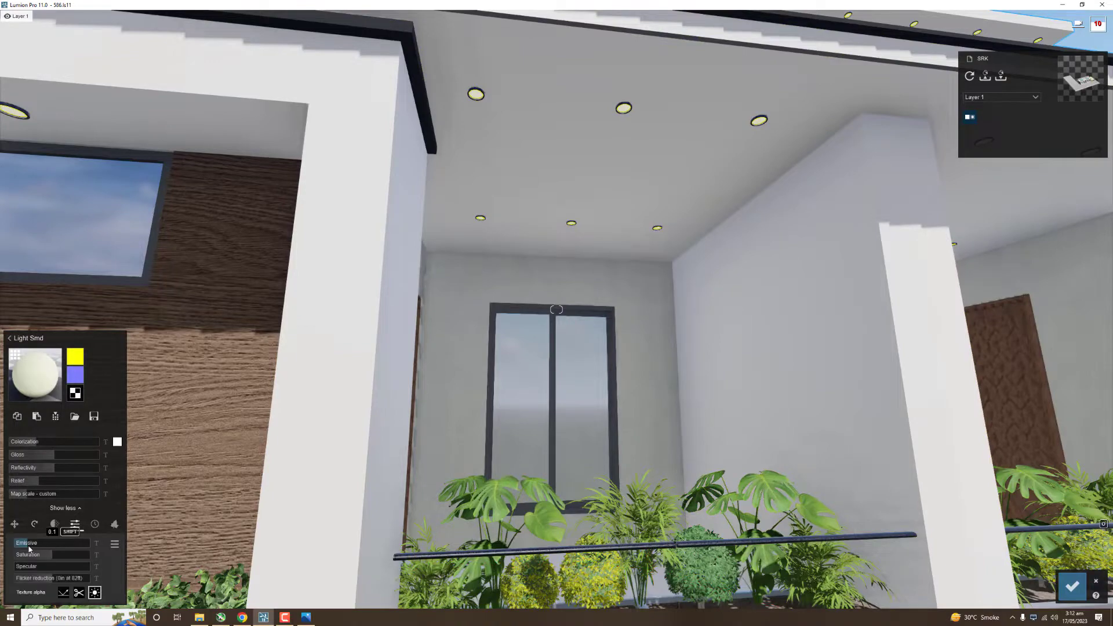
left_click(1071, 587)
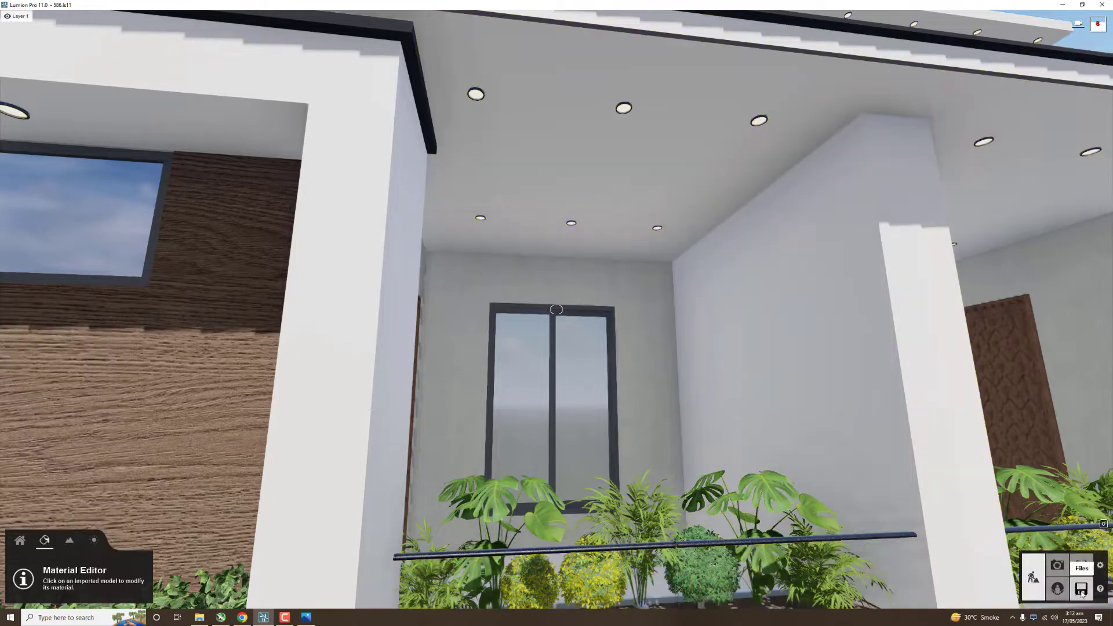
left_click(1081, 588)
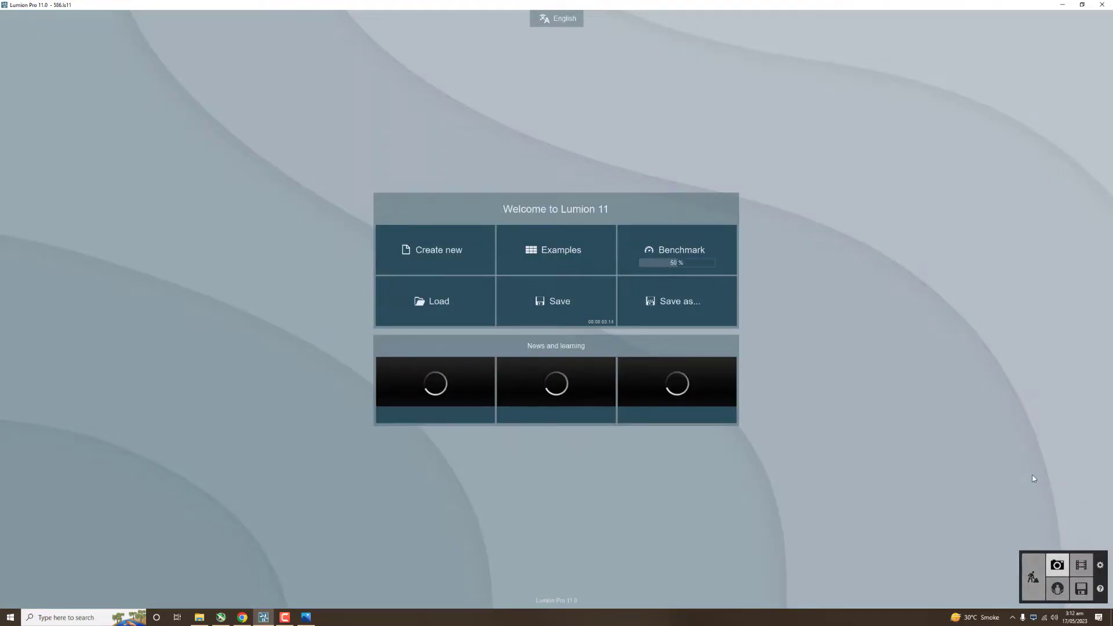
Step: Store the street-front camera on Photo 1, render it at Print 3840x2160, and open the JPG
left_click(1057, 565)
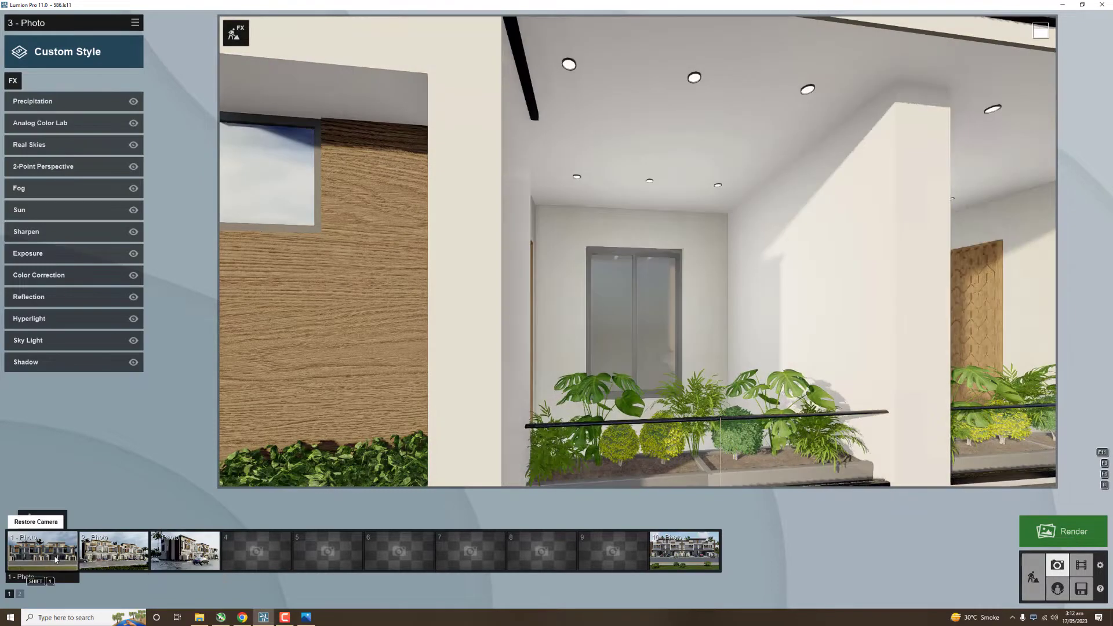
left_click(60, 548)
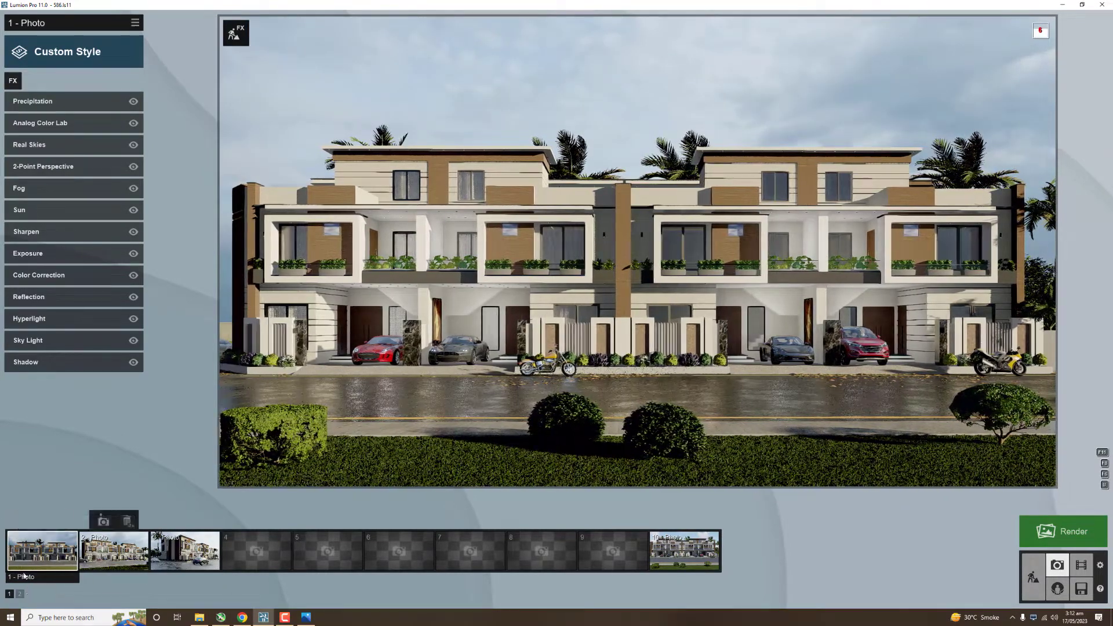
left_click(32, 520)
left_click(1062, 531)
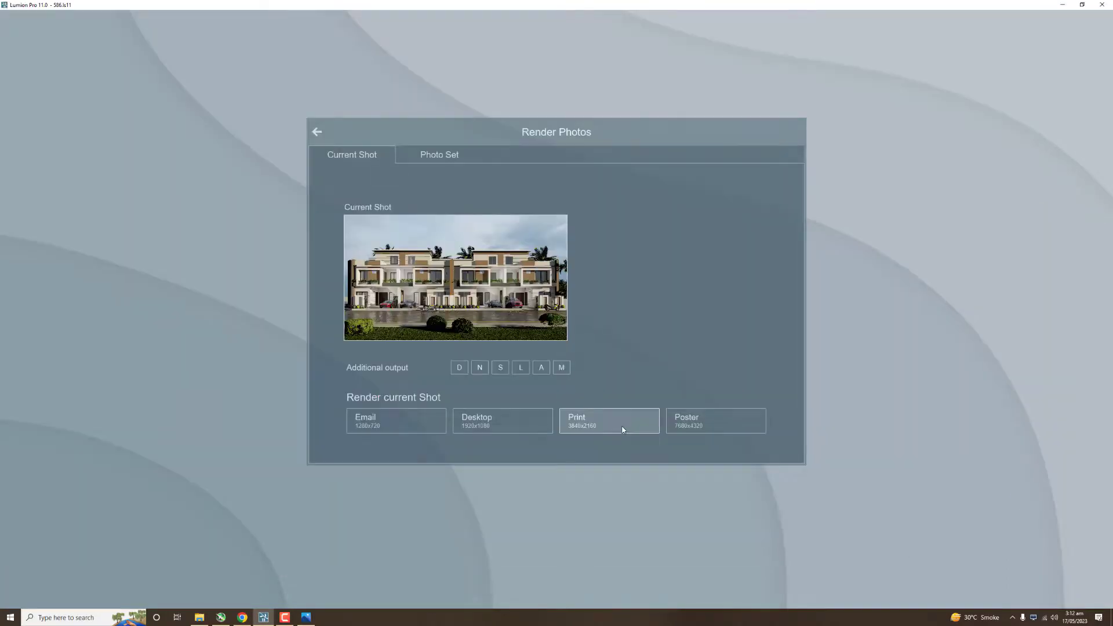
left_click(623, 429)
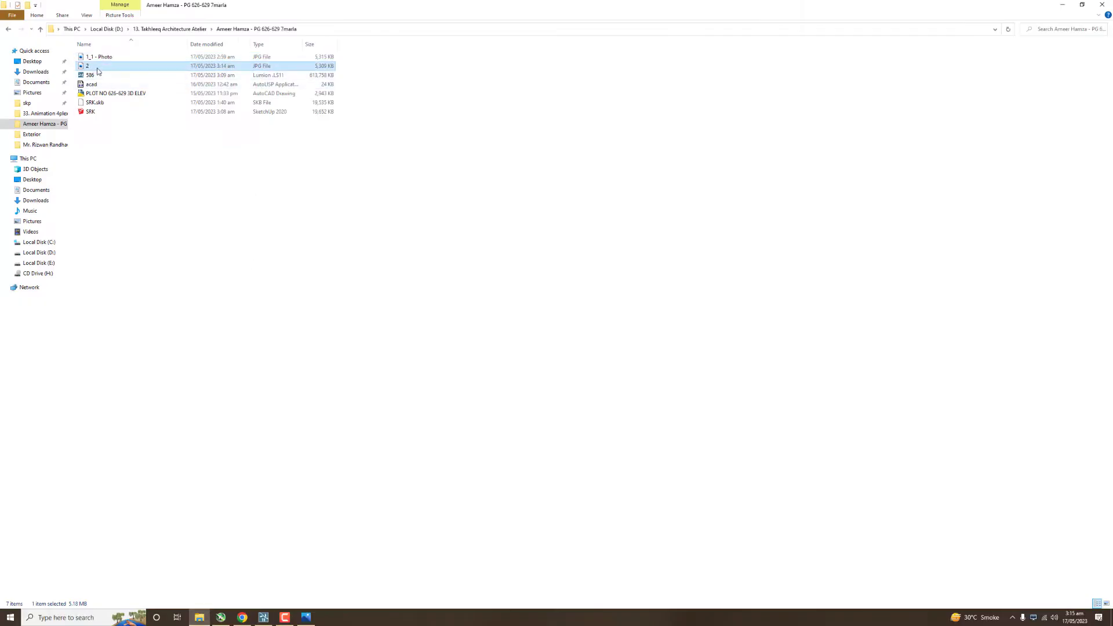
double_click(97, 71)
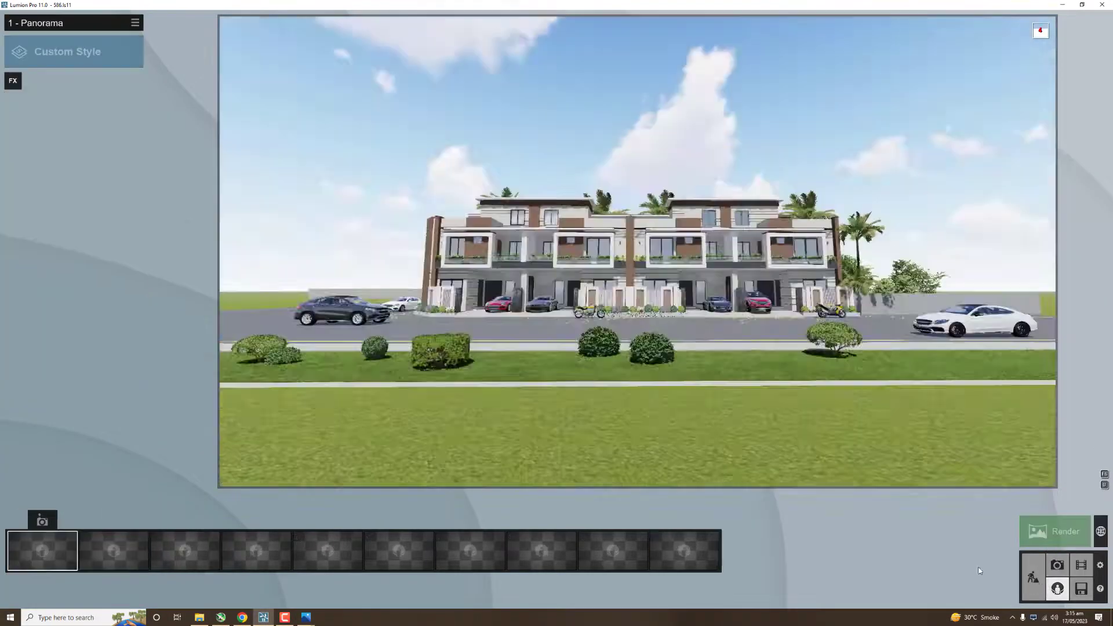
Step: Give the small windows an Indoor Rough Glass 004 finish after trying other glass options
left_click(1033, 576)
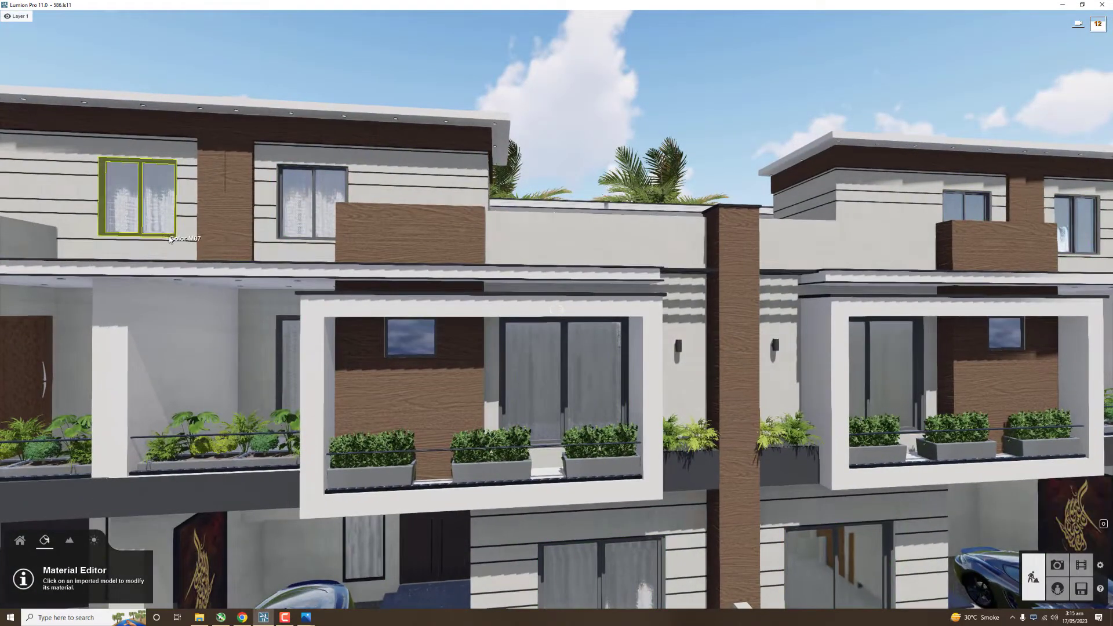
left_click(169, 238)
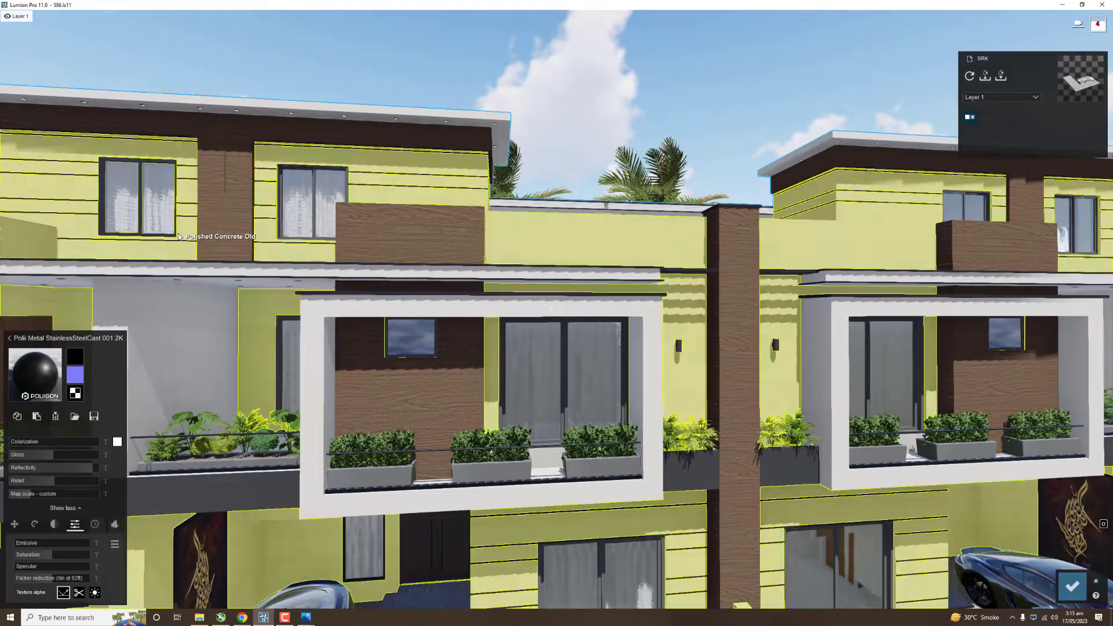
left_click(55, 394)
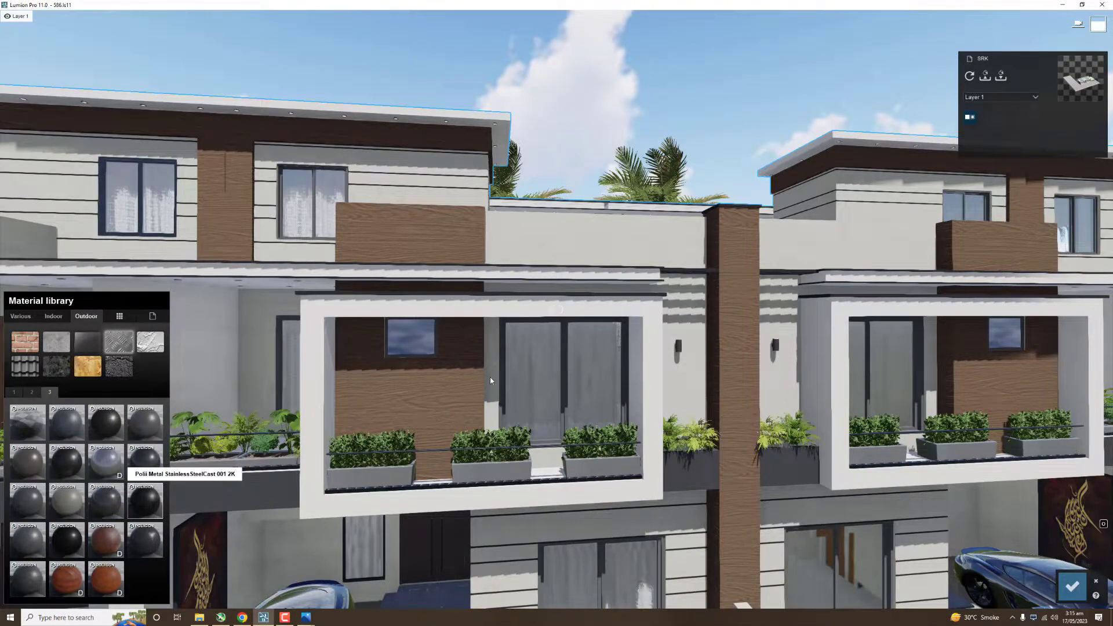
left_click(54, 316)
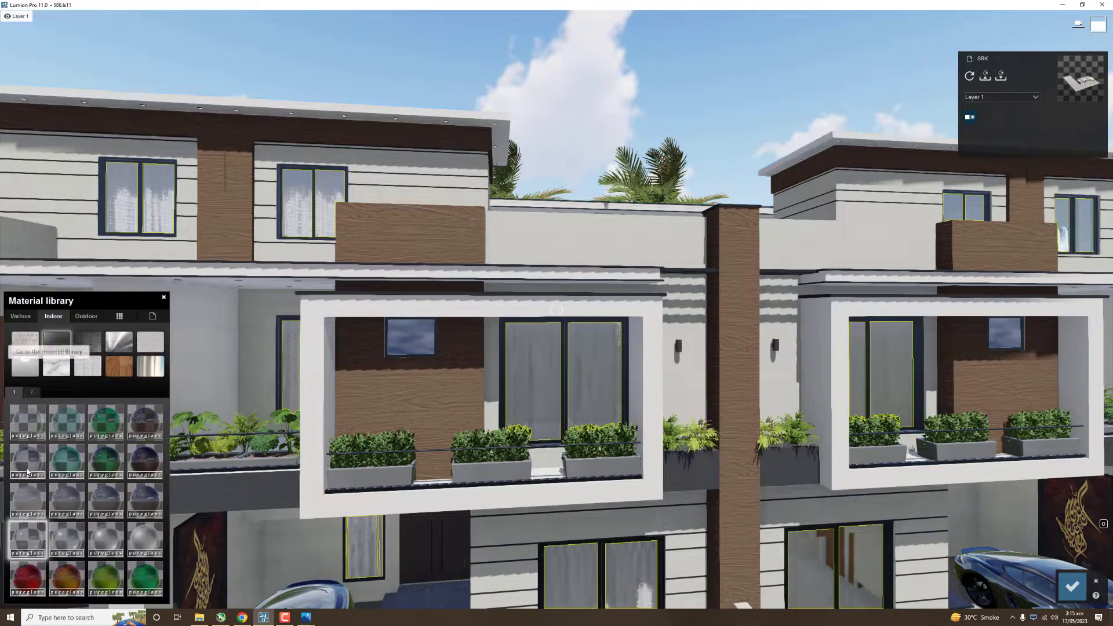
left_click(402, 354)
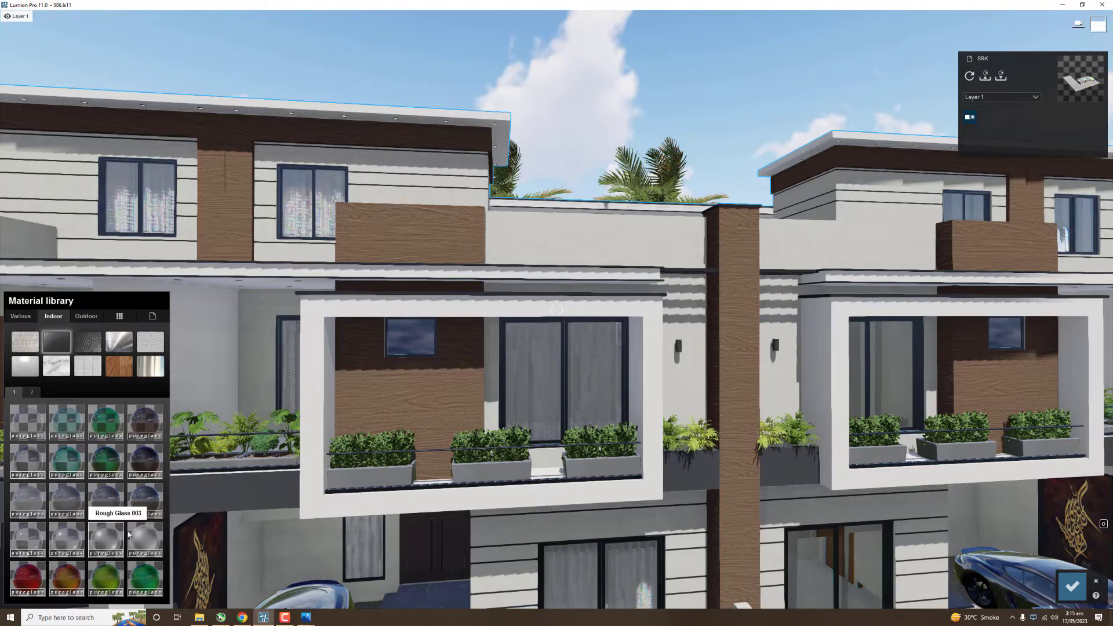
left_click(129, 534)
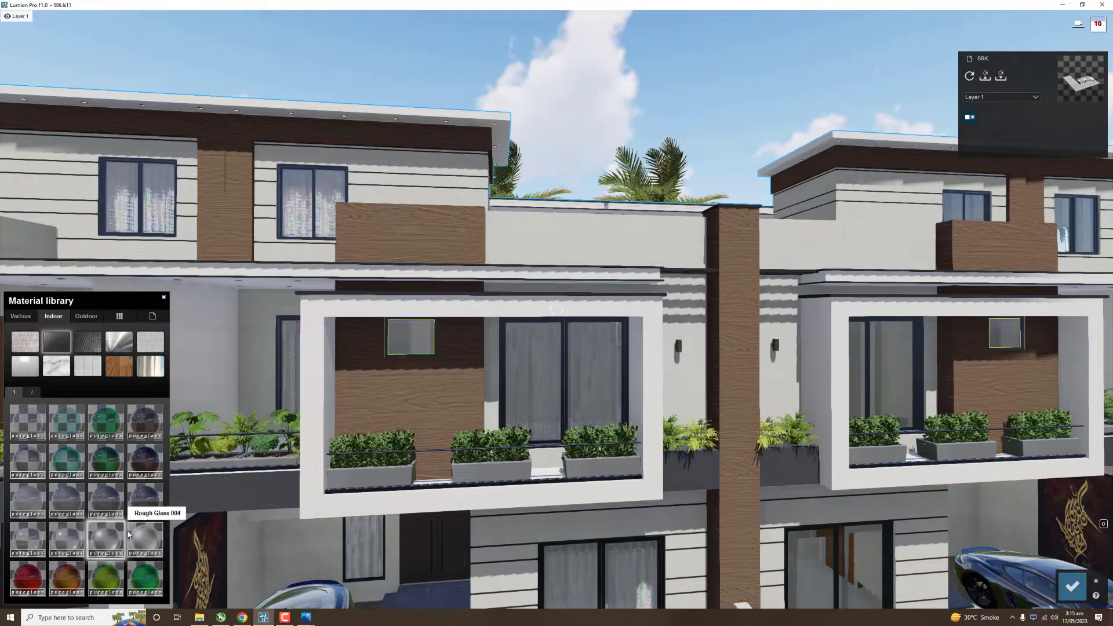
left_click(143, 467)
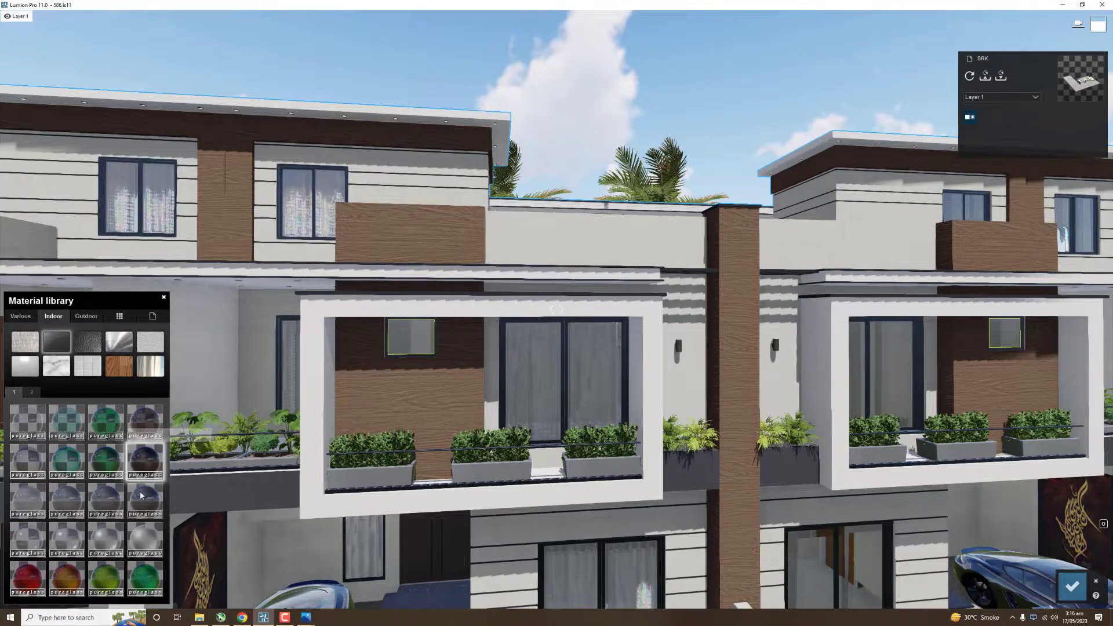
left_click(133, 542)
Step: Assign a new material to the window frames and confirm the material edits
scroll(331, 372, "up", 2)
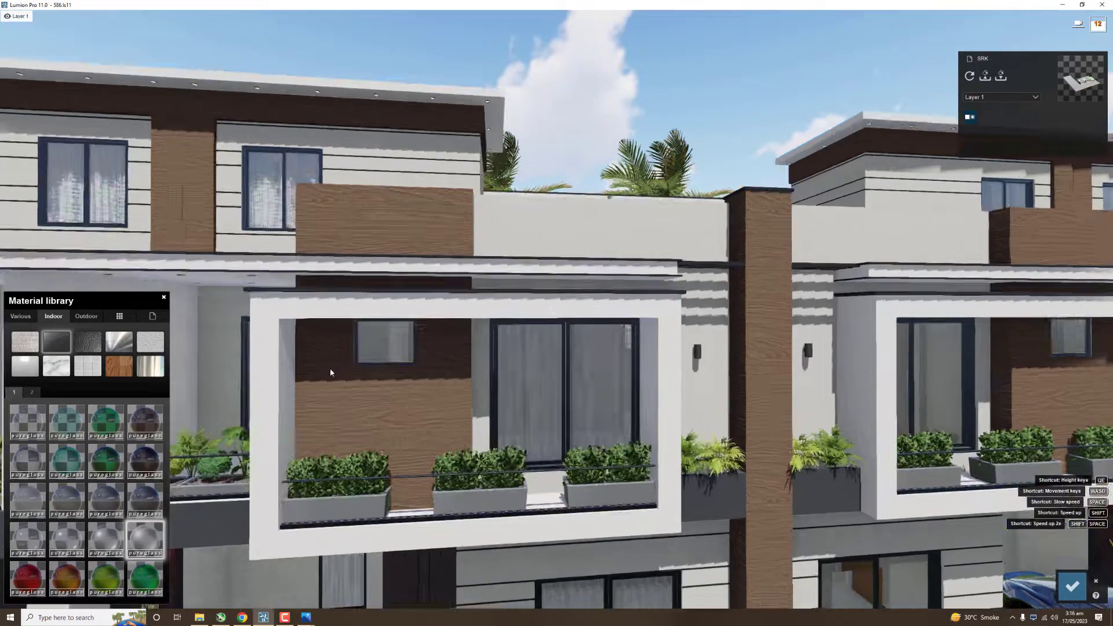
scroll(330, 373, "up", 2)
scroll(331, 347, "up", 2)
scroll(353, 278, "up", 2)
scroll(347, 290, "up", 1)
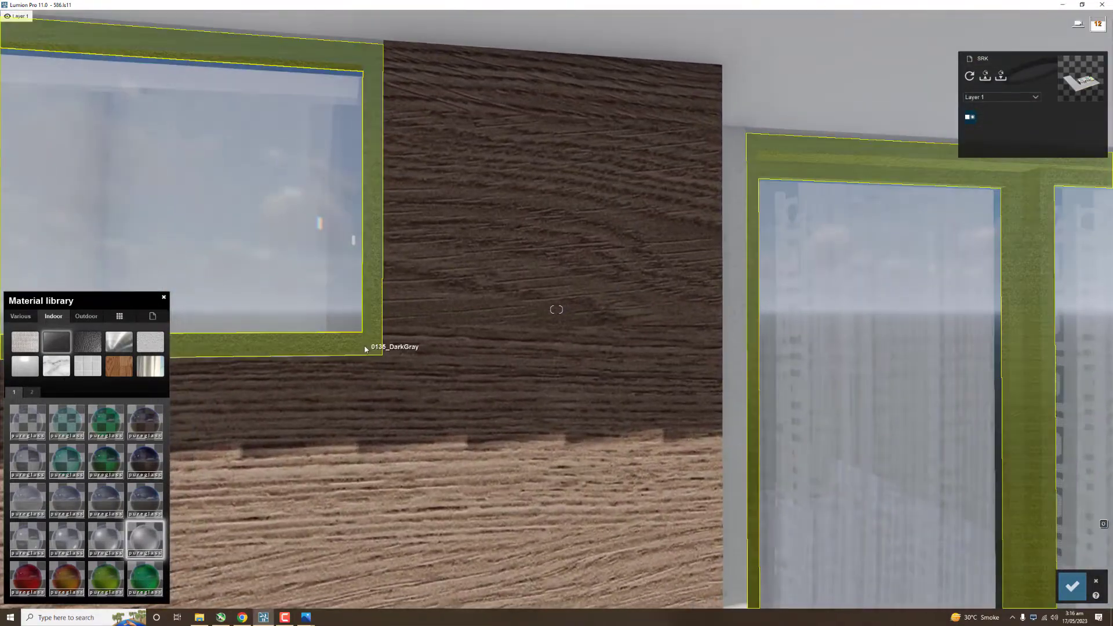
left_click(365, 348)
left_click(1067, 584)
Step: Render Photo 1 at 3840x2160 print size and view the resulting 3.jpg
left_click(1057, 565)
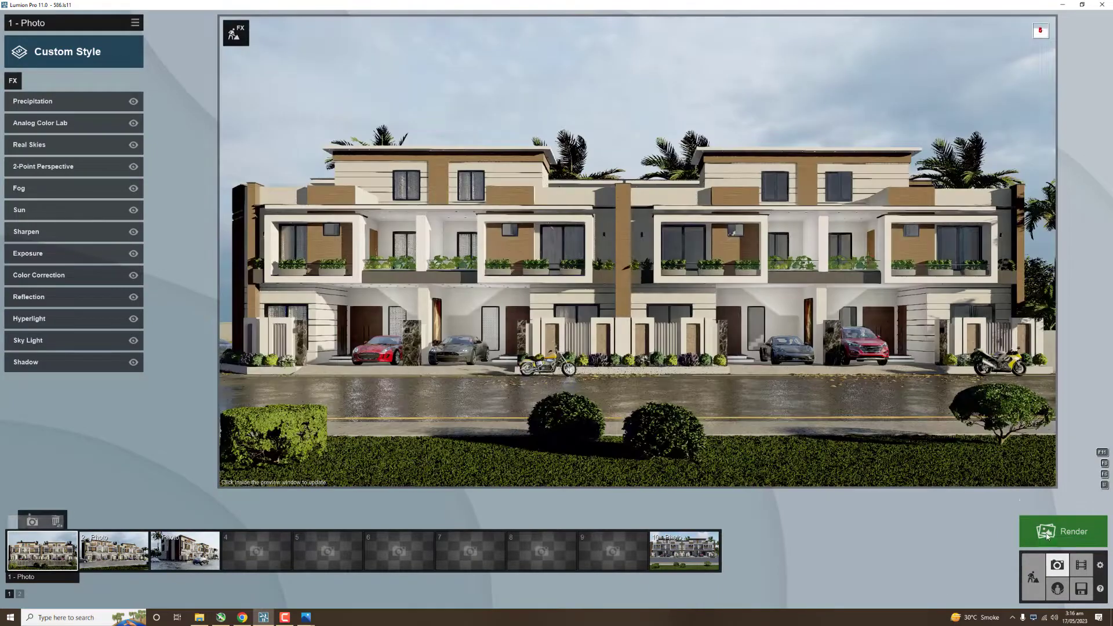
left_click(1031, 536)
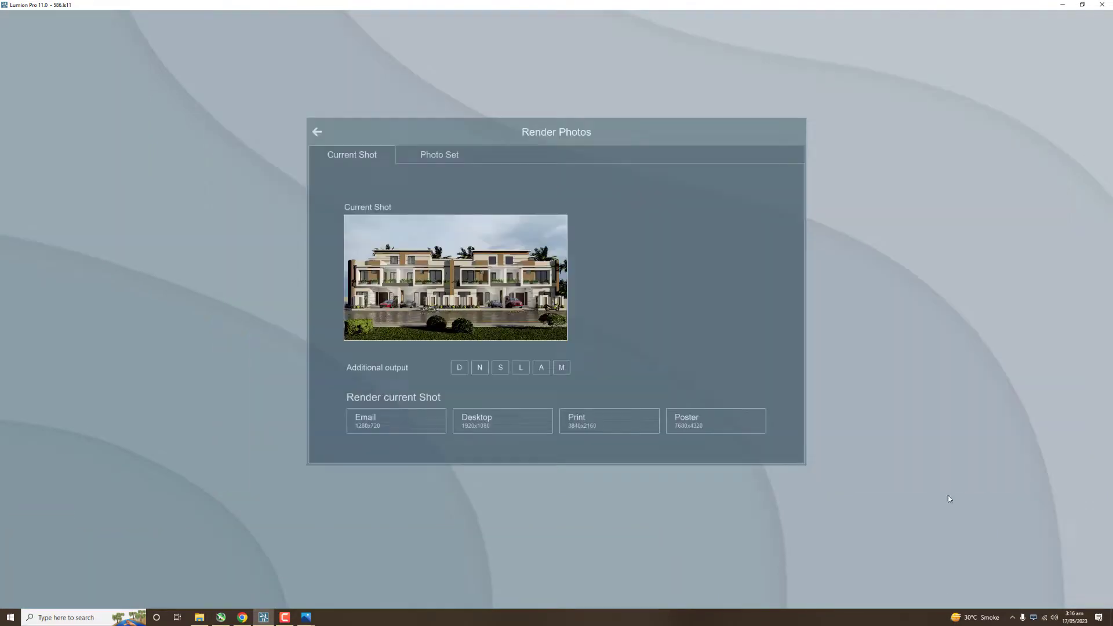
left_click(592, 422)
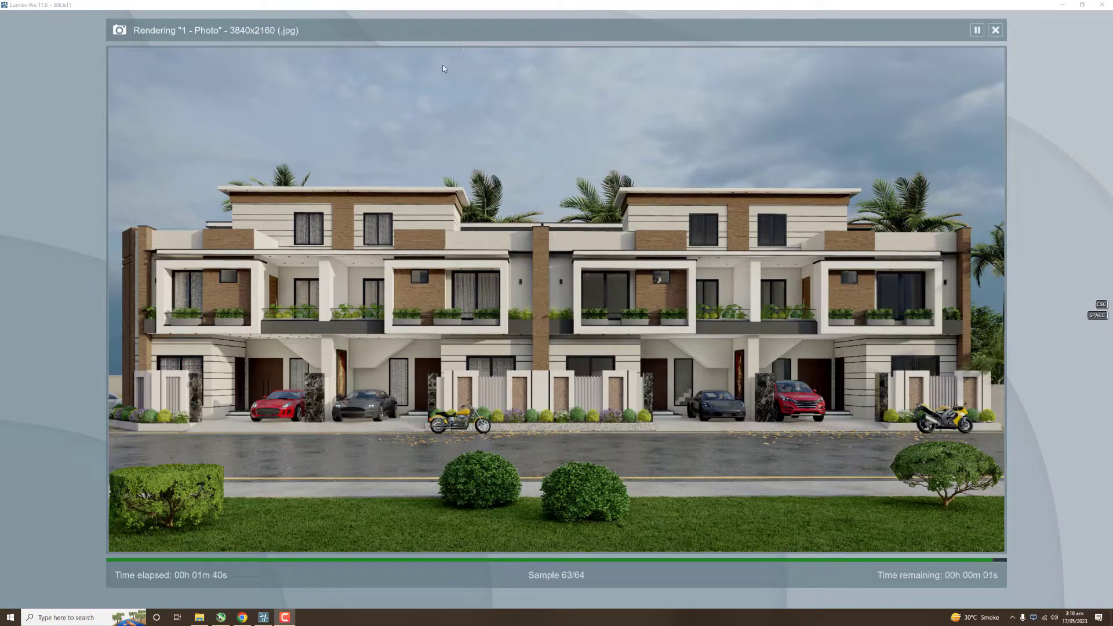
left_click(841, 536)
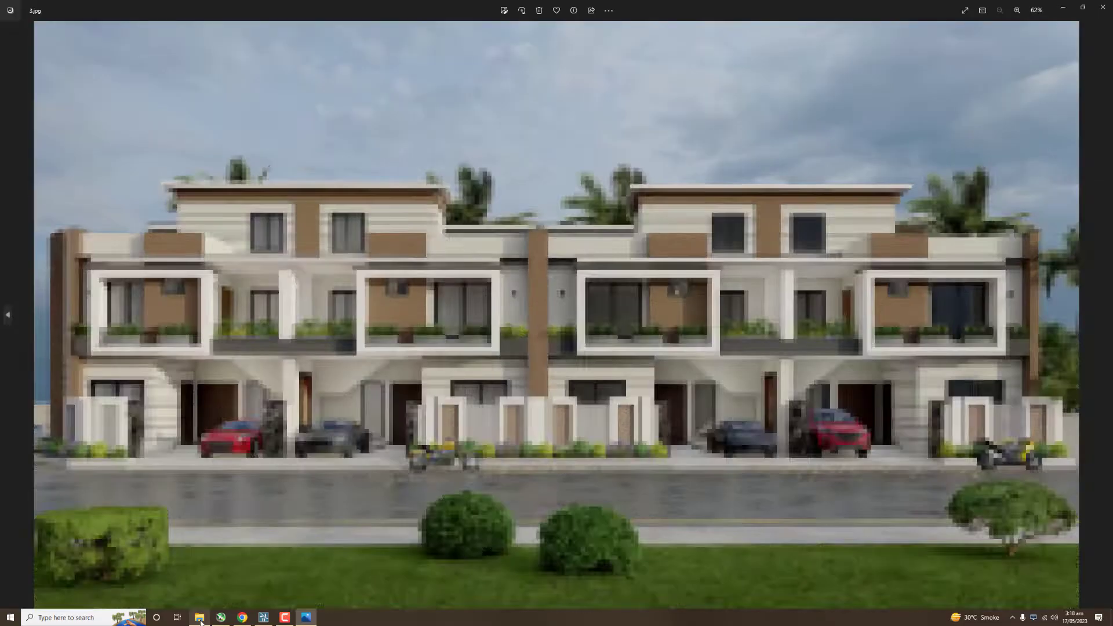